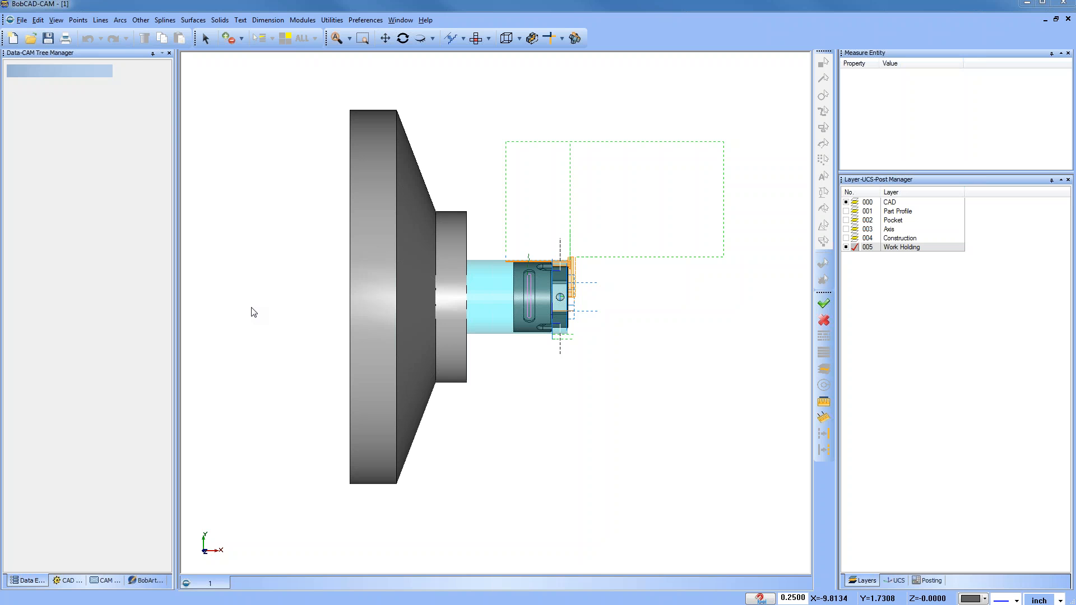
Step: Hide the Work Holding layer so the chuck is removed from the part view
middle_click_drag(588, 419, 392, 325)
scroll(481, 331, "up", 2)
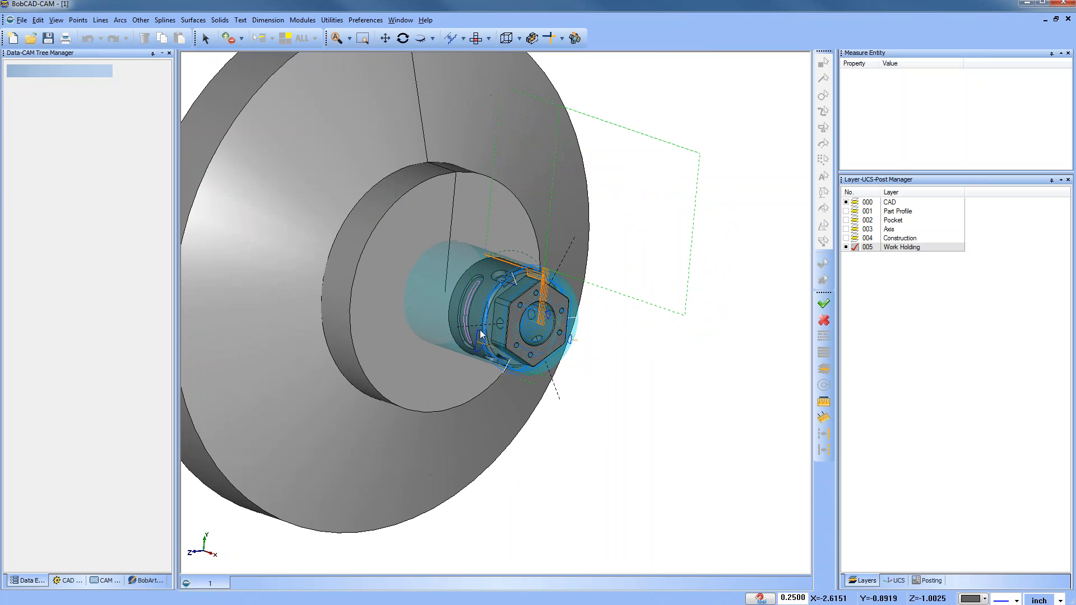
scroll(480, 331, "down", 2)
left_click(479, 40)
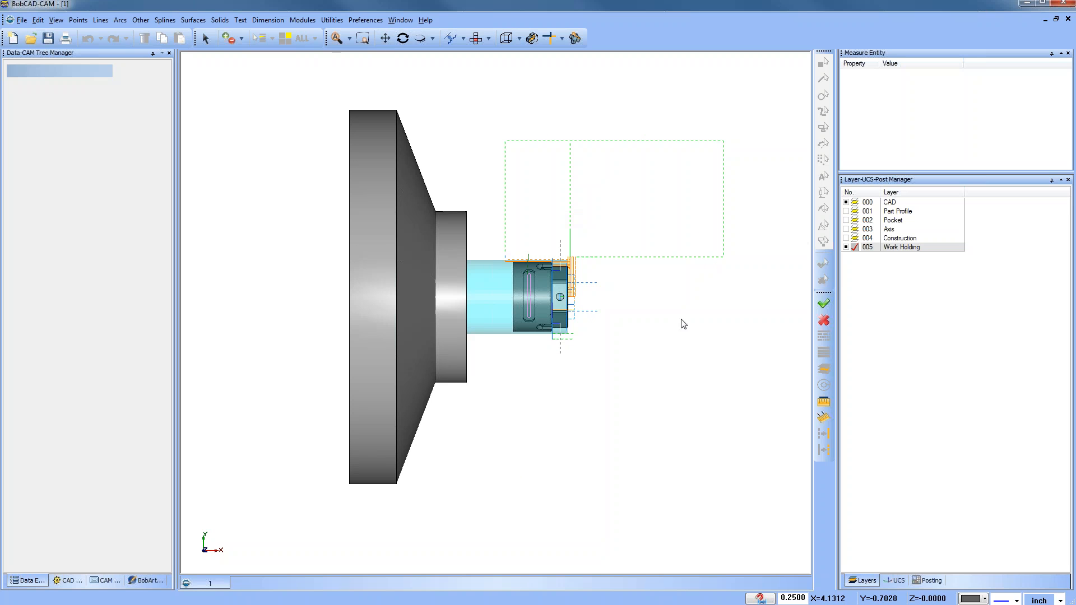
left_click_drag(839, 216, 647, 218)
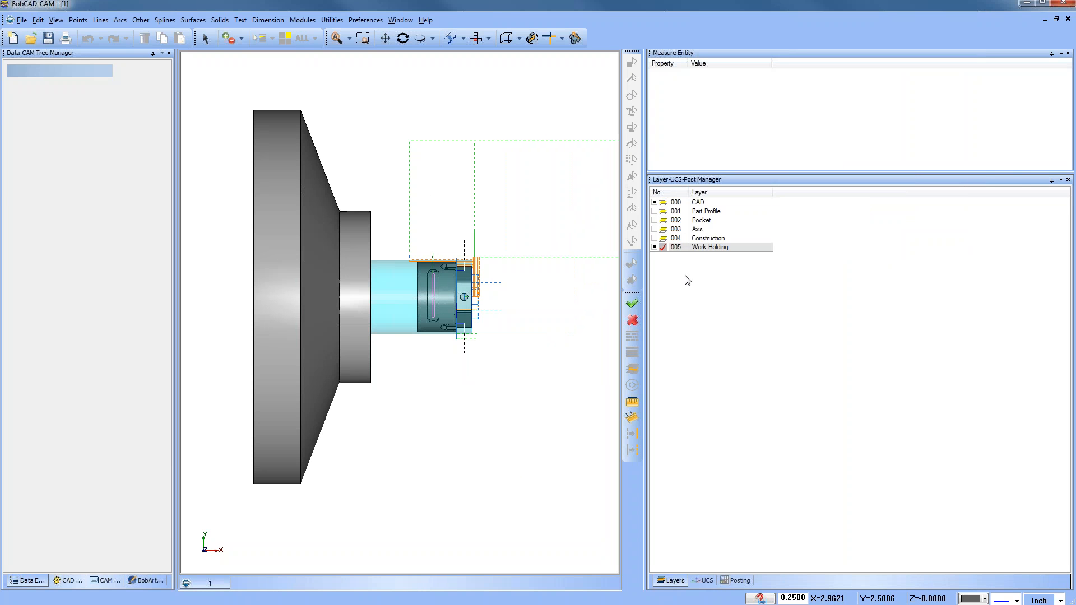
left_click(654, 202)
left_click(654, 203)
left_click(655, 247)
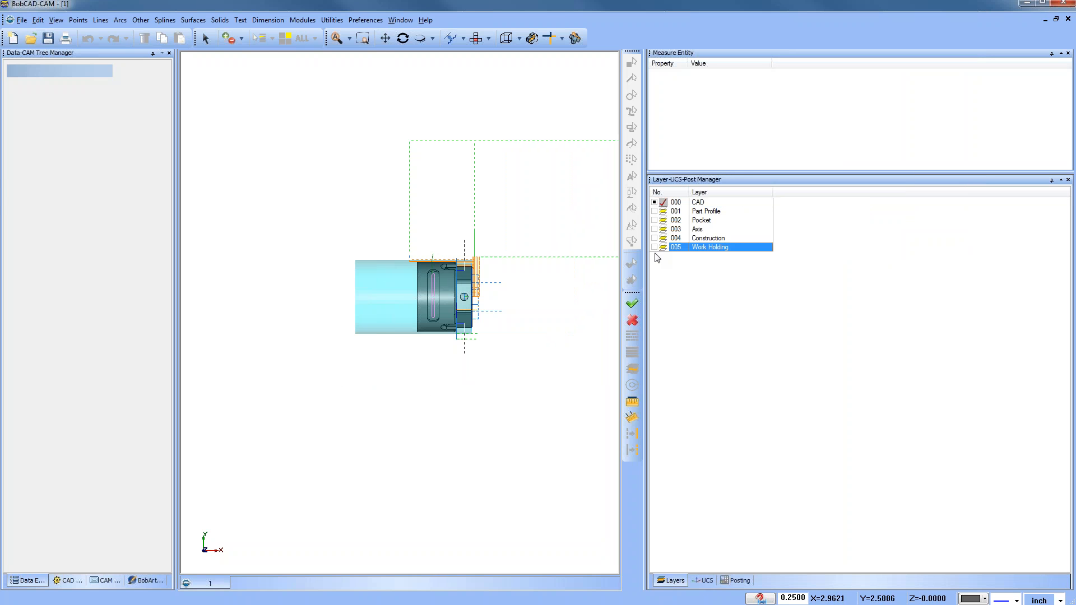
Step: Toggle the Part Profile, Pocket, Axis and Construction layers on and off to inspect their geometry, restoring the CAD layer
left_click(654, 211)
left_click(655, 202)
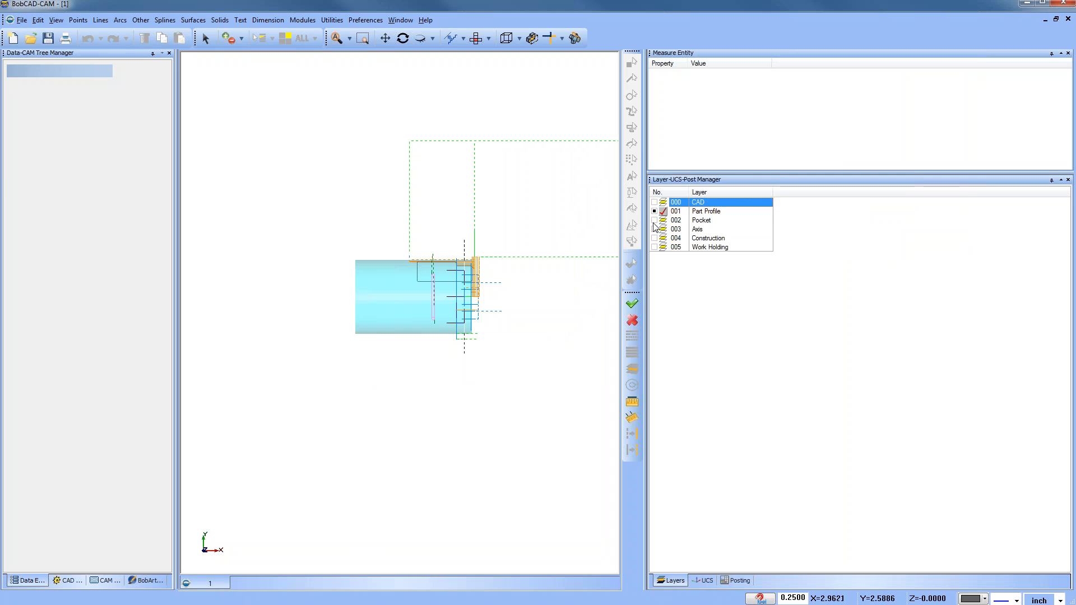
left_click(655, 220)
left_click(654, 229)
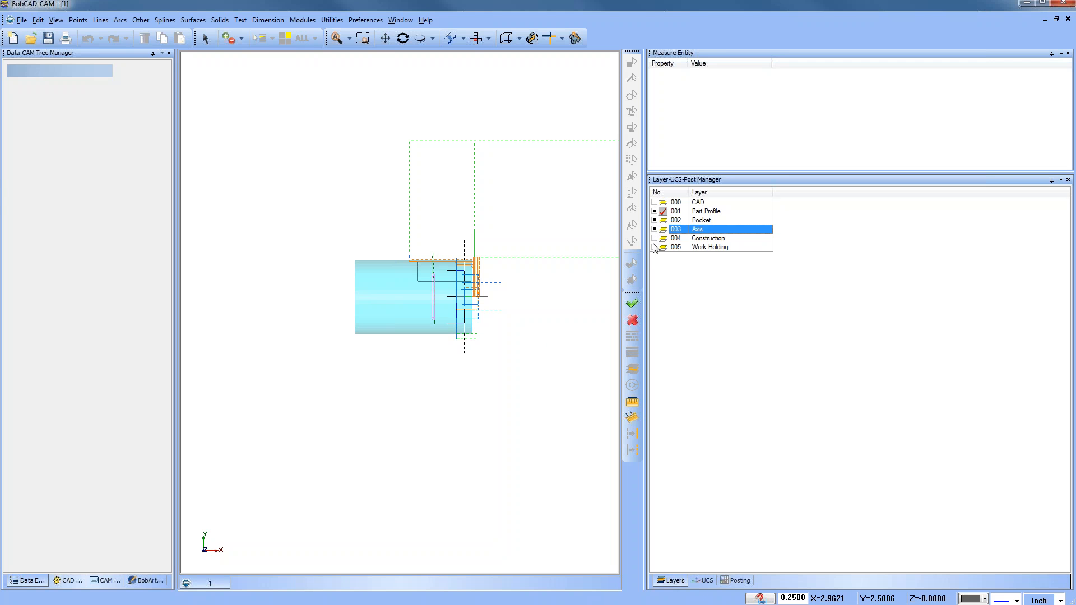
left_click(654, 238)
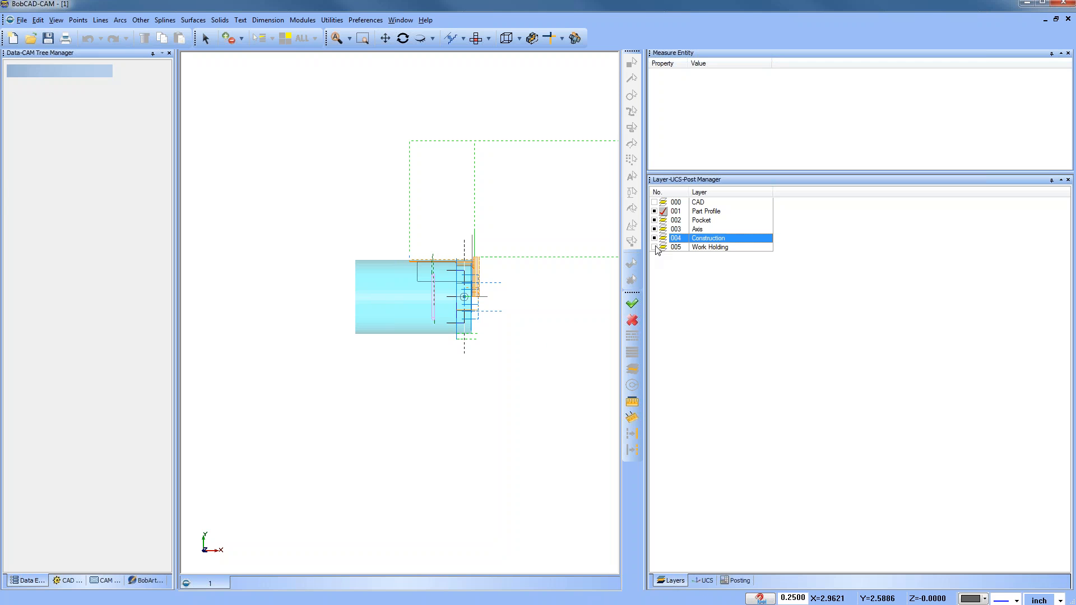
left_click(655, 238)
left_click(654, 229)
left_click(655, 221)
left_click(654, 212)
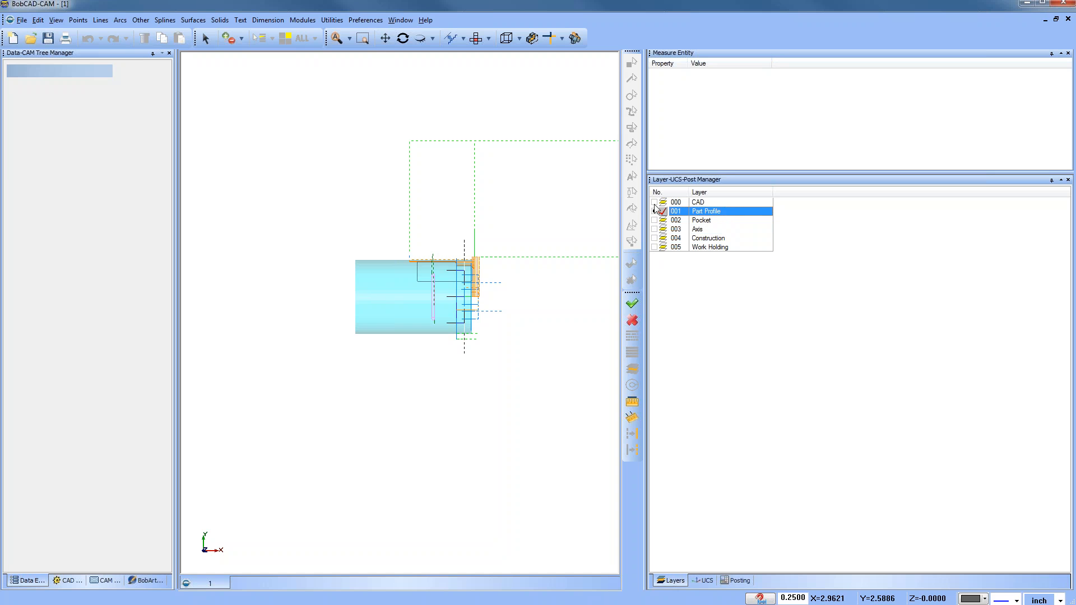
left_click(654, 203)
left_click(659, 212)
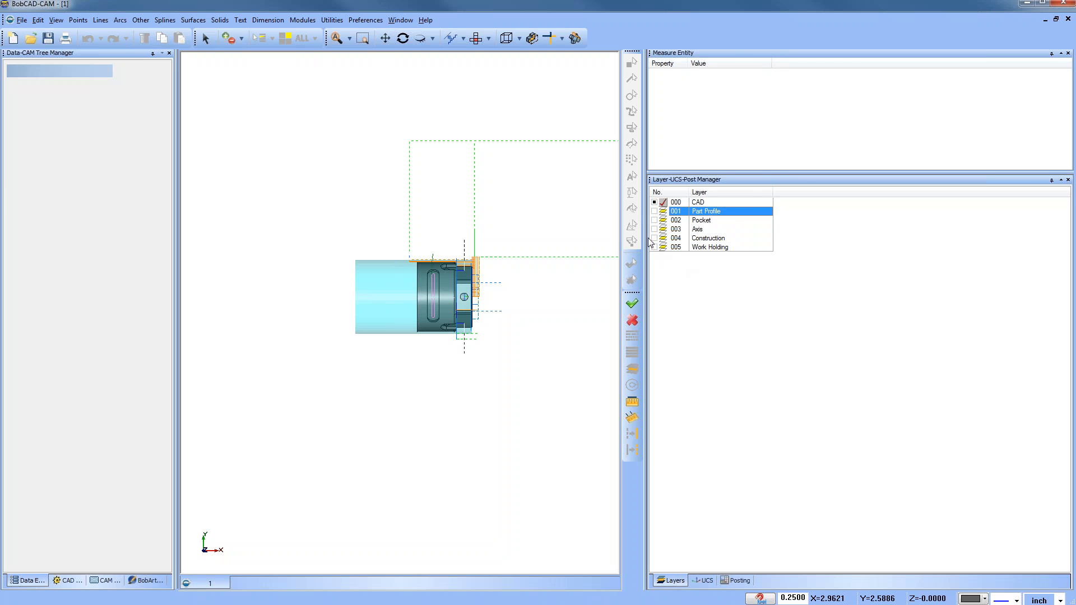
left_click_drag(644, 235, 737, 235)
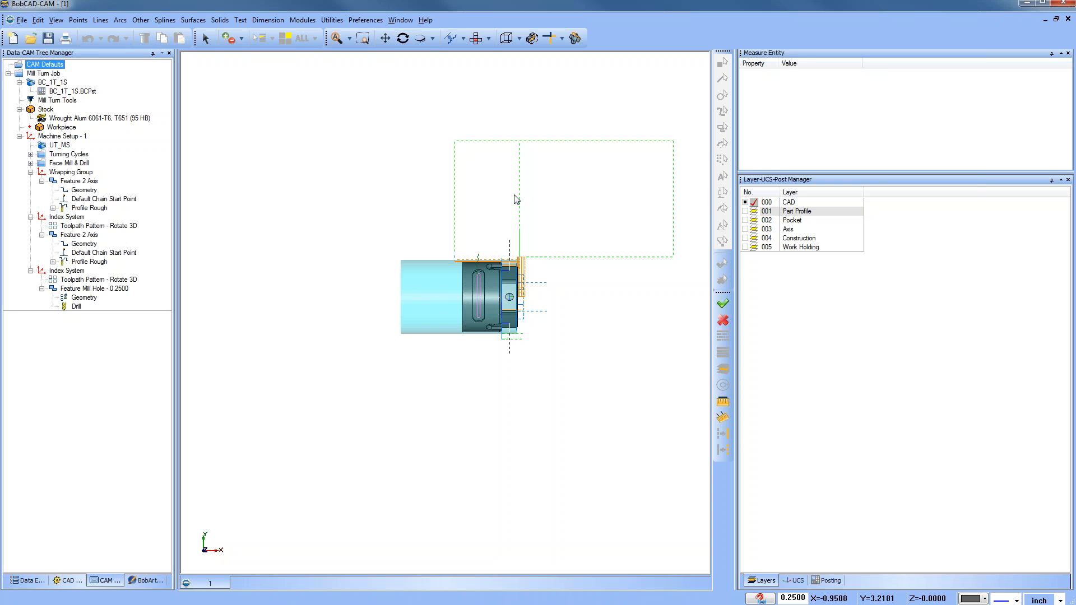
left_click_drag(737, 185, 815, 185)
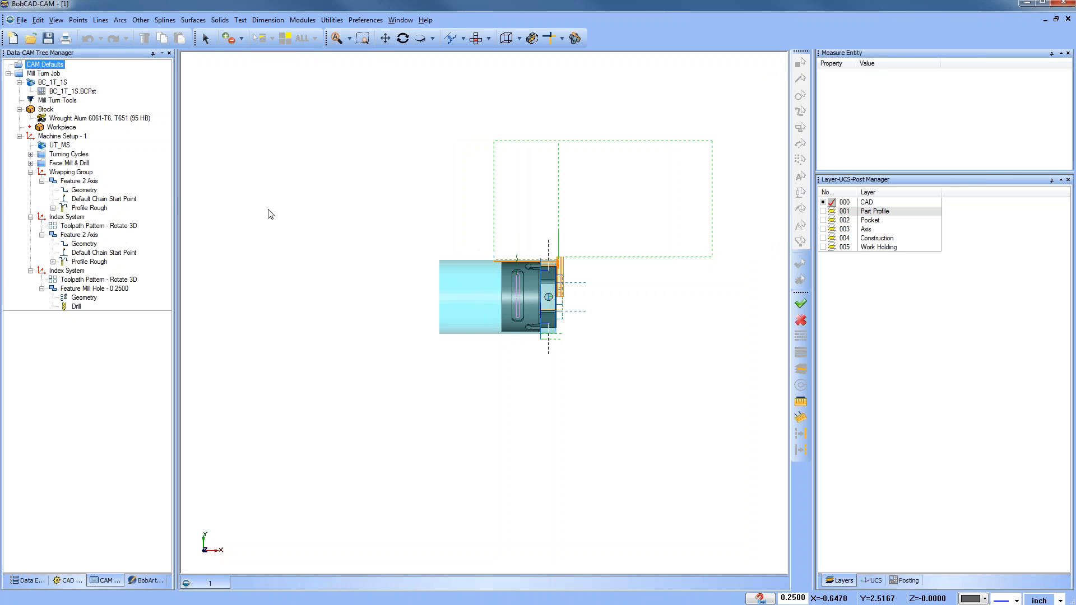
left_click_drag(175, 193, 194, 195)
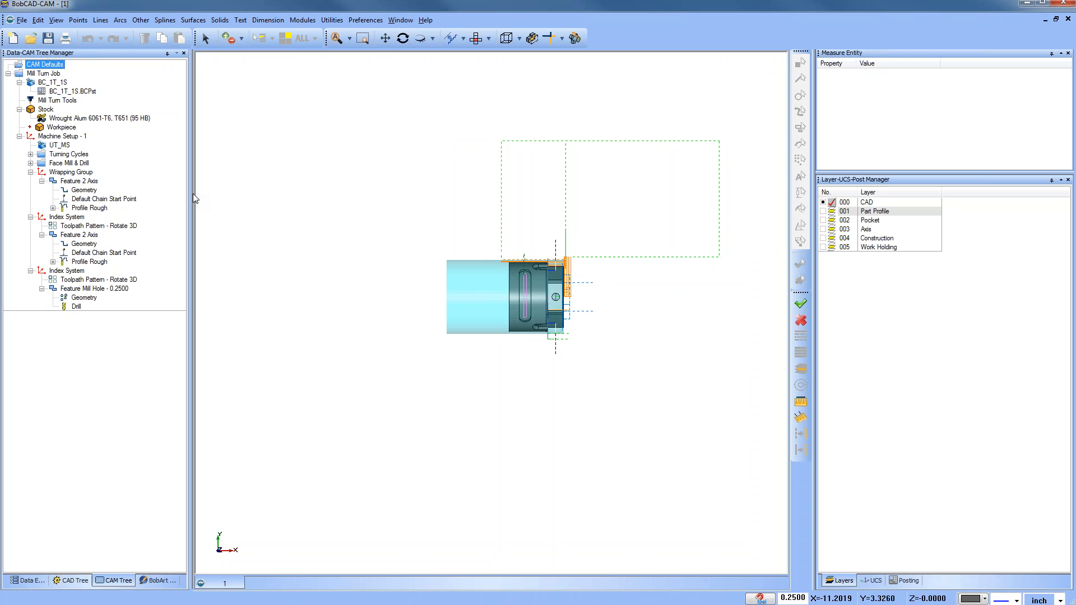
Step: Blank all items of the Mill Turn Job and unblank them again
right_click(56, 74)
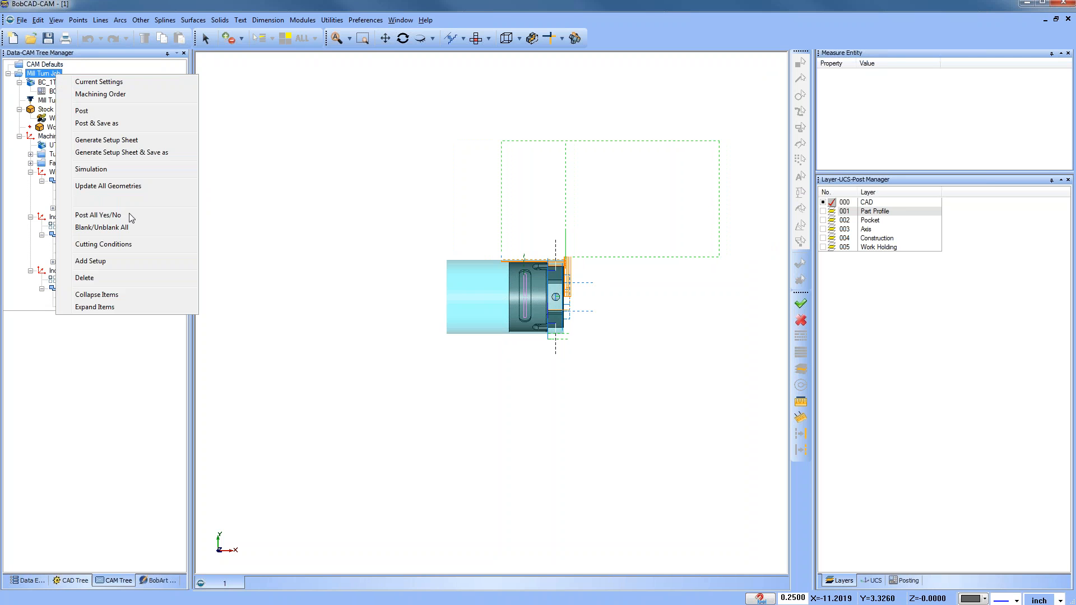
left_click(141, 233)
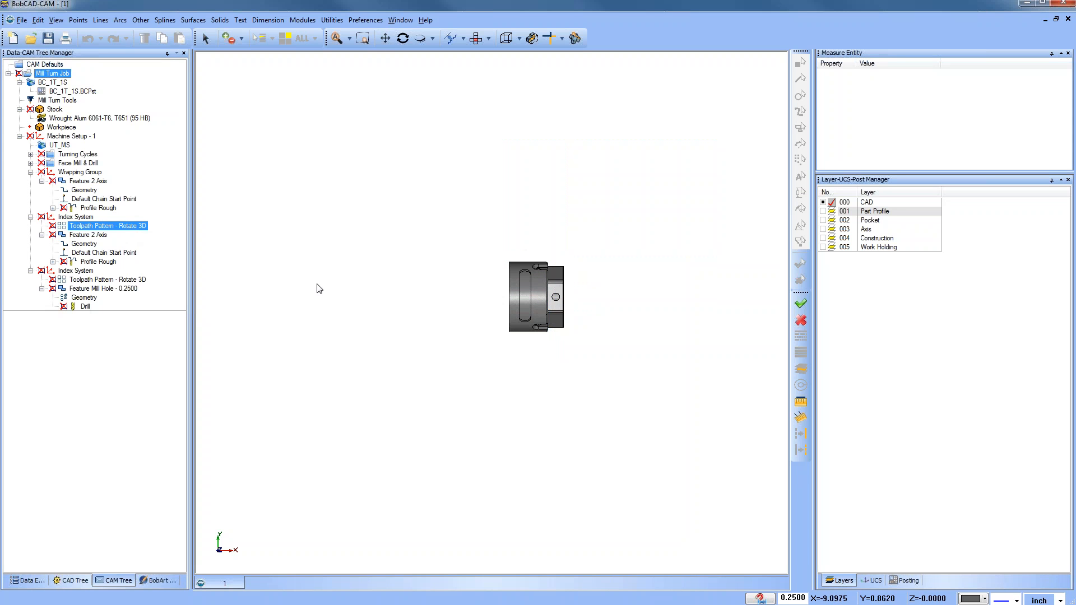
scroll(552, 315, "up", 2)
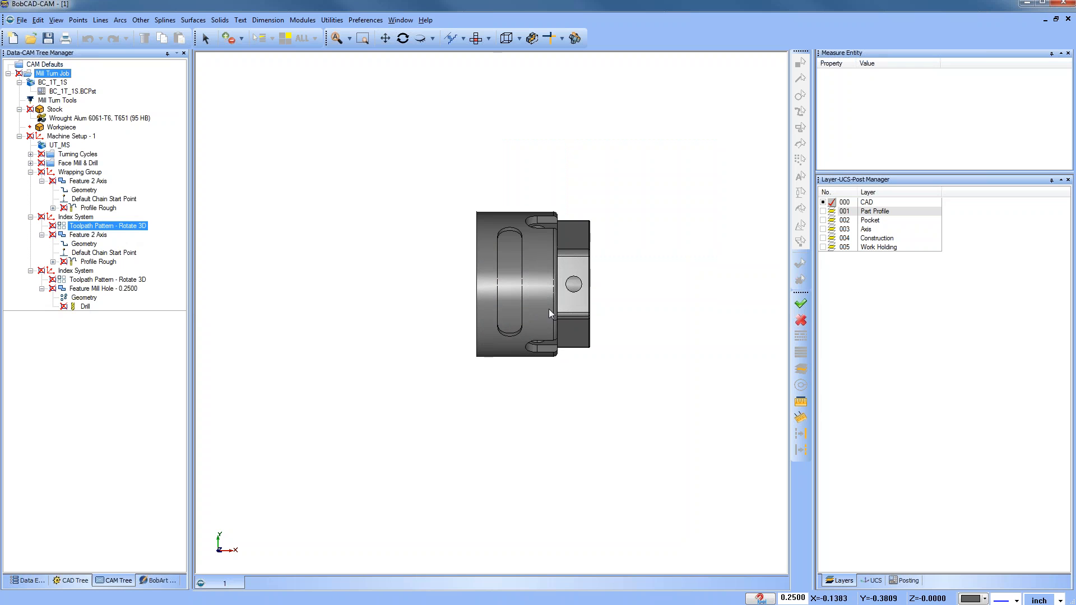
right_click(51, 78)
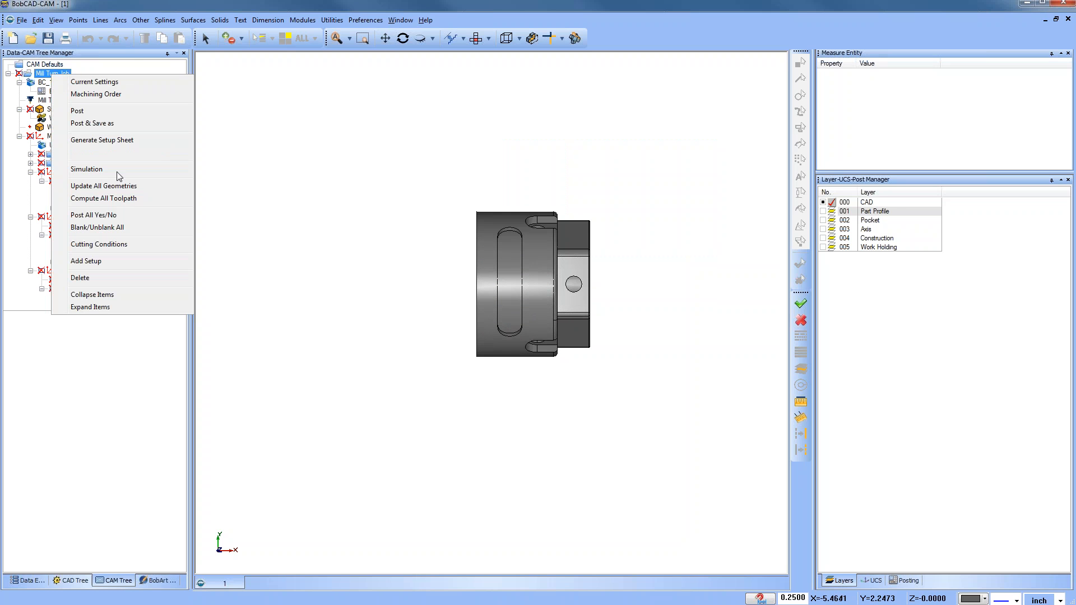
left_click(133, 227)
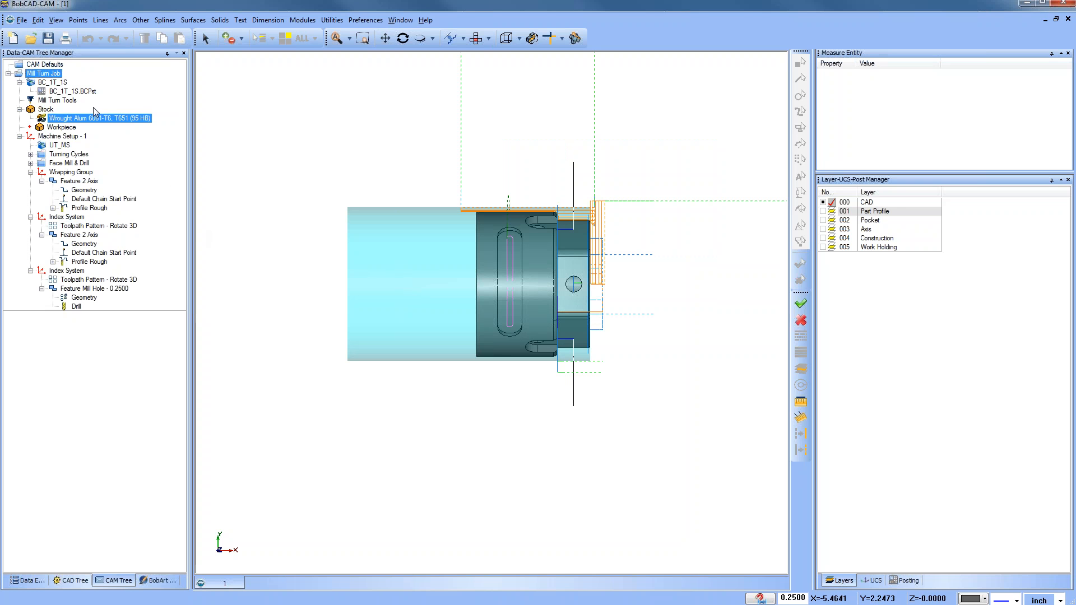
Step: Blank the Stock and unblank it again
left_click(55, 110)
right_click(55, 111)
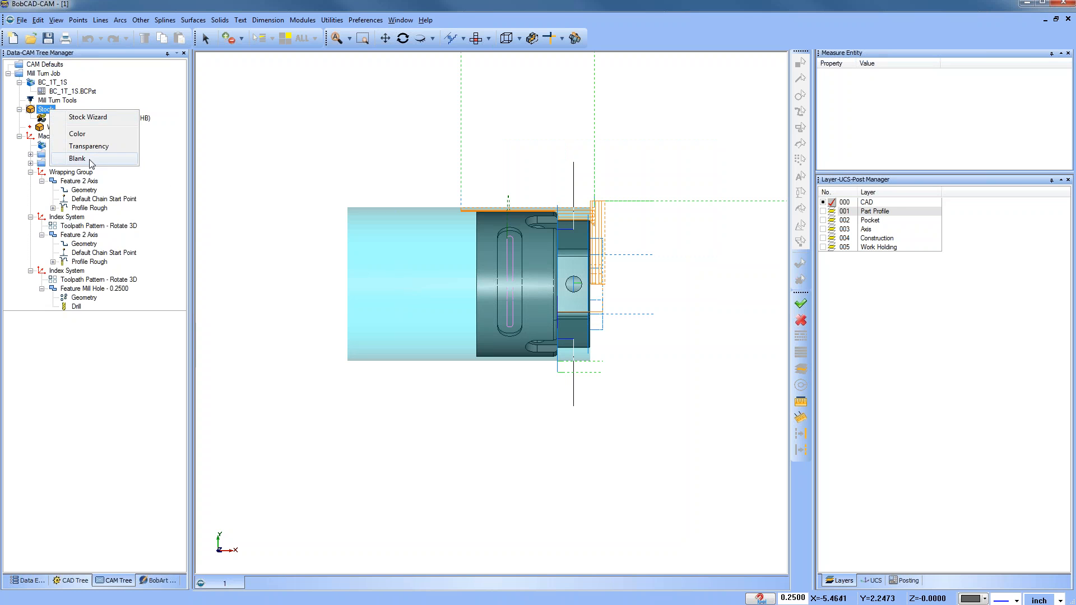
left_click(87, 160)
right_click(54, 110)
left_click(87, 160)
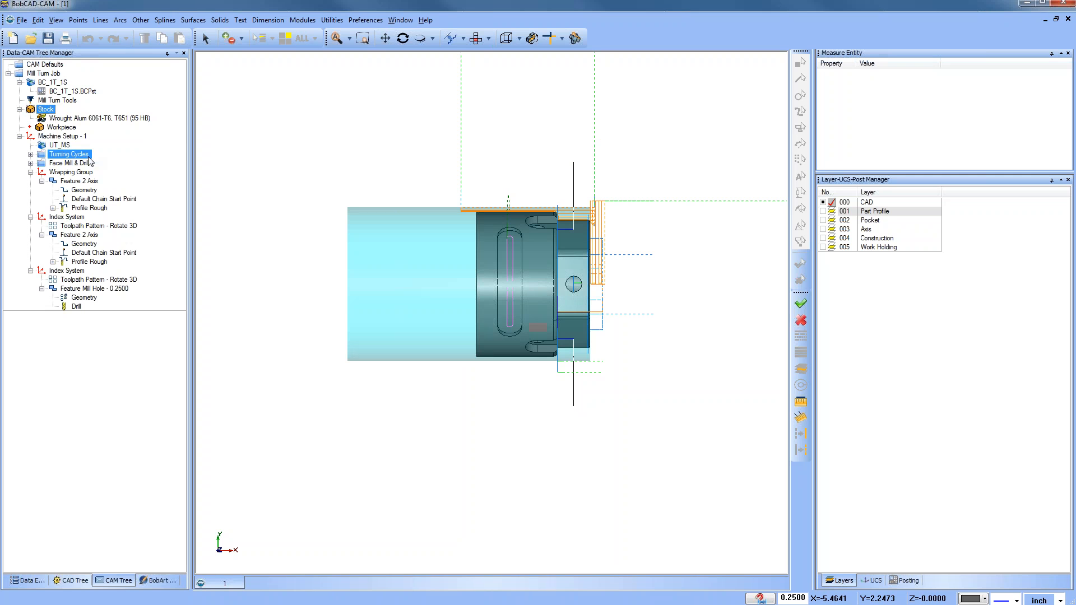
Step: Collapse the operation groups and blank all toolpaths of Machine Setup - 1
left_click(31, 172)
left_click(30, 181)
left_click(31, 190)
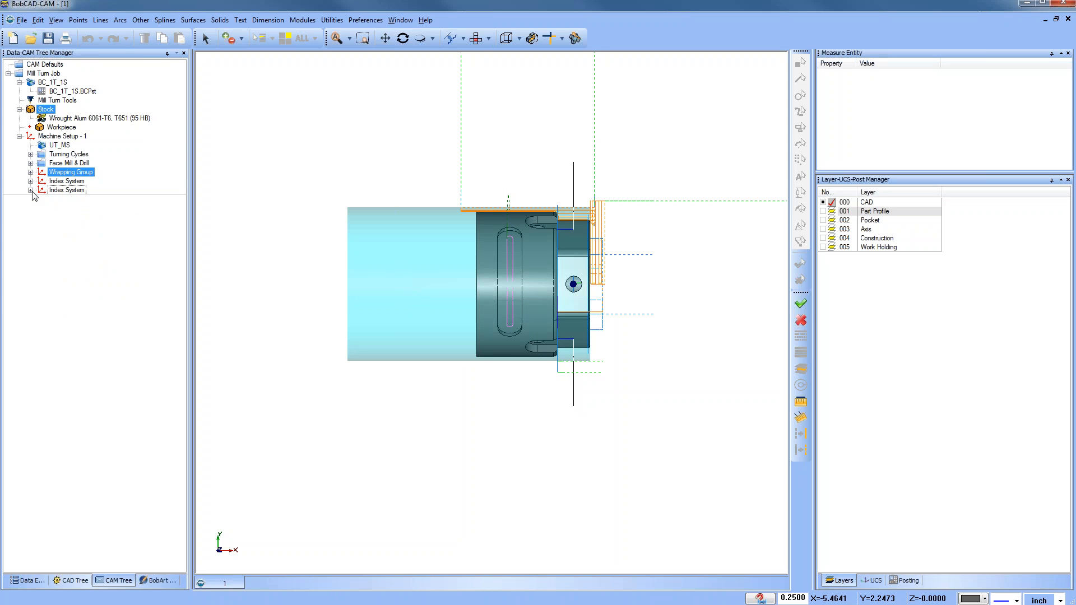
right_click(69, 136)
left_click(147, 248)
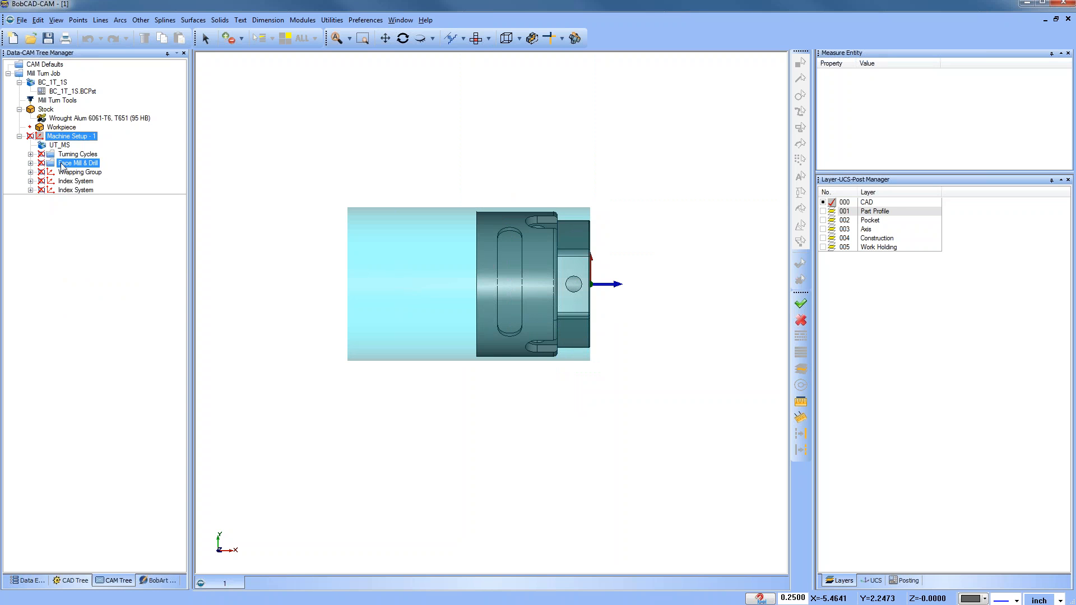
Step: Unblank only the Face Mill & Drill toolpaths
left_click(76, 165)
right_click(77, 165)
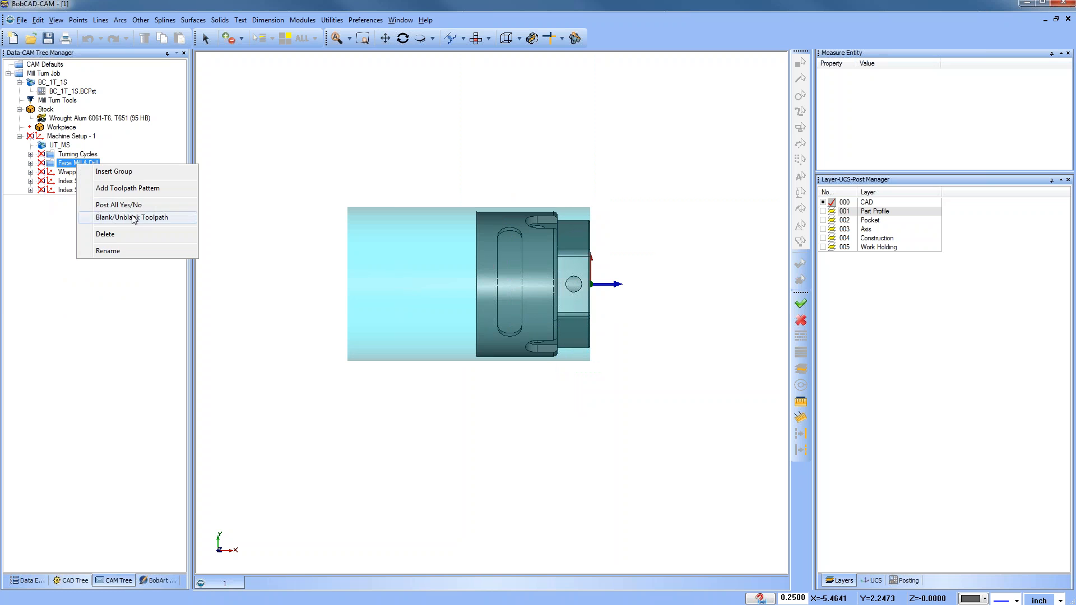
left_click(132, 221)
middle_click_drag(462, 319, 503, 309)
scroll(409, 314, "up", 3)
scroll(403, 315, "down", 2)
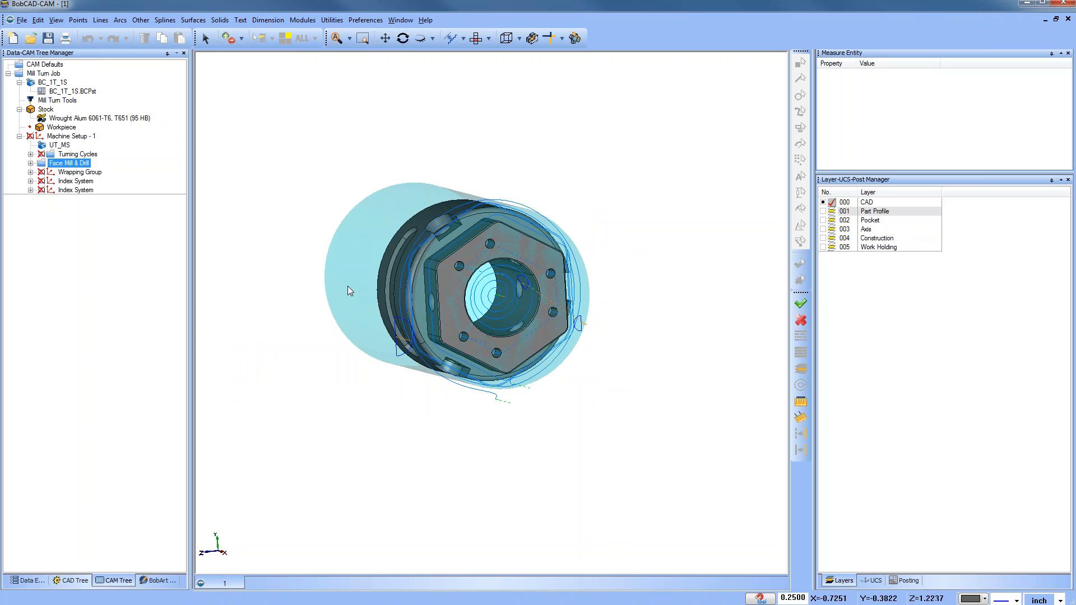
Step: Unblank all toolpaths of Machine Setup - 1 and blank them again
left_click(30, 163)
left_click(30, 163)
right_click(67, 136)
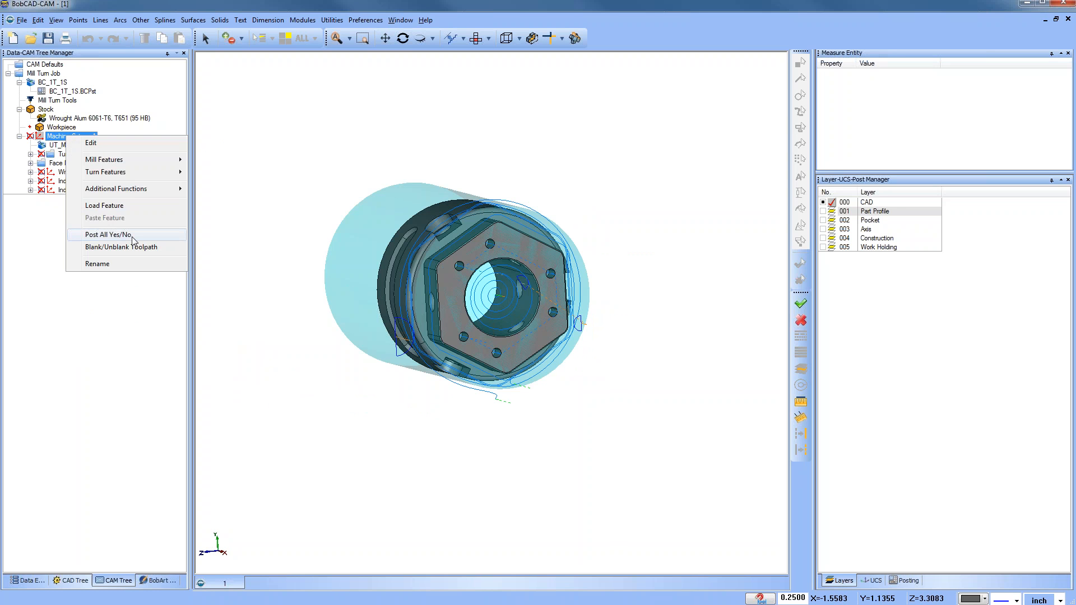
left_click(138, 247)
right_click(70, 138)
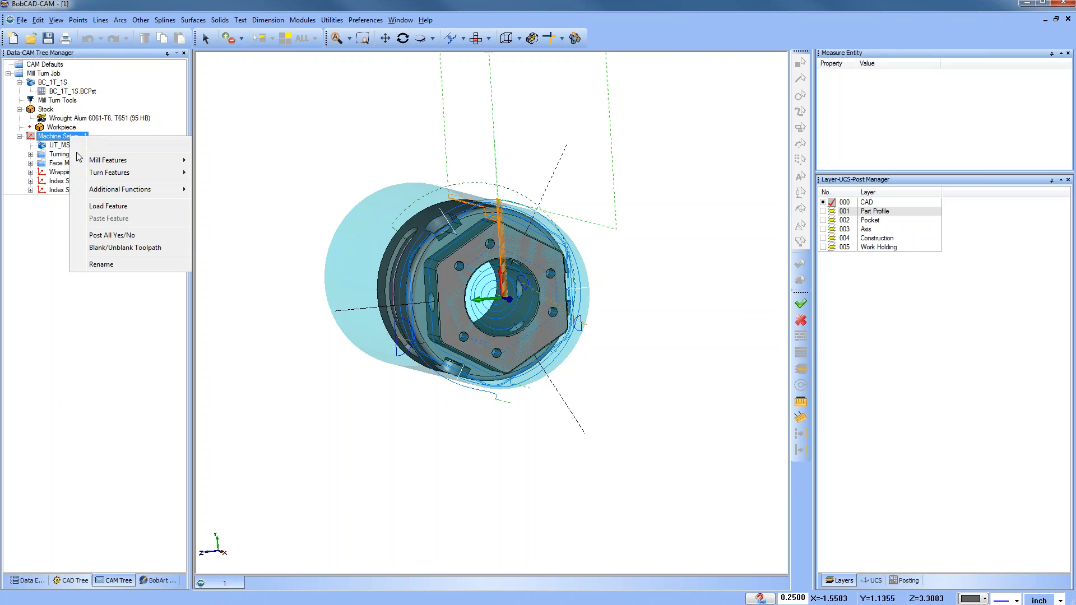
left_click(125, 247)
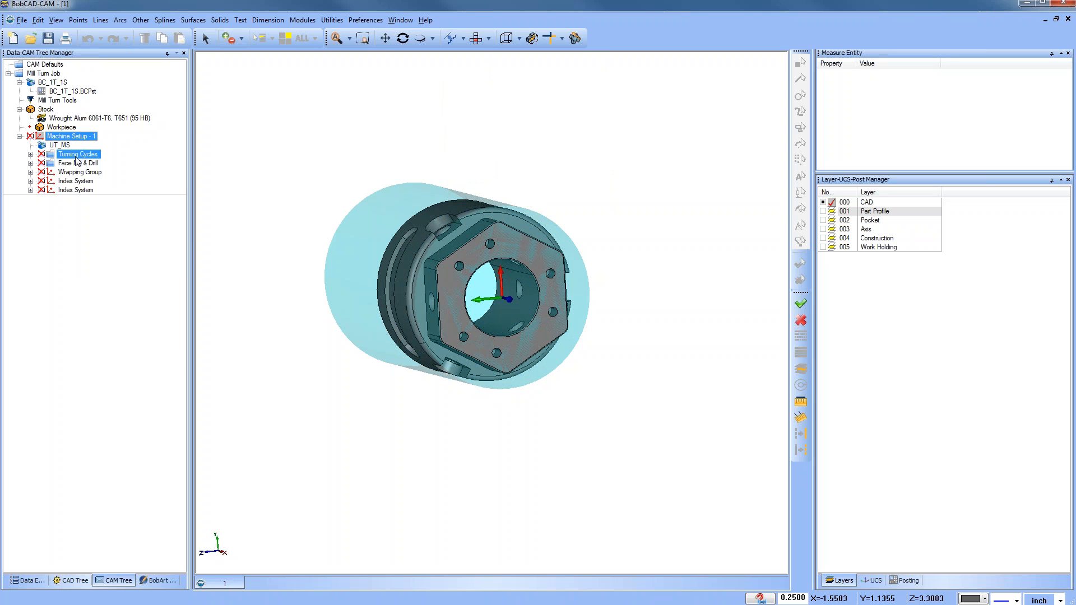
Step: Expand Turning Cycles and select both the Lathe End Face and Lathe Turning features to highlight their paths
left_click(30, 154)
left_click(98, 163)
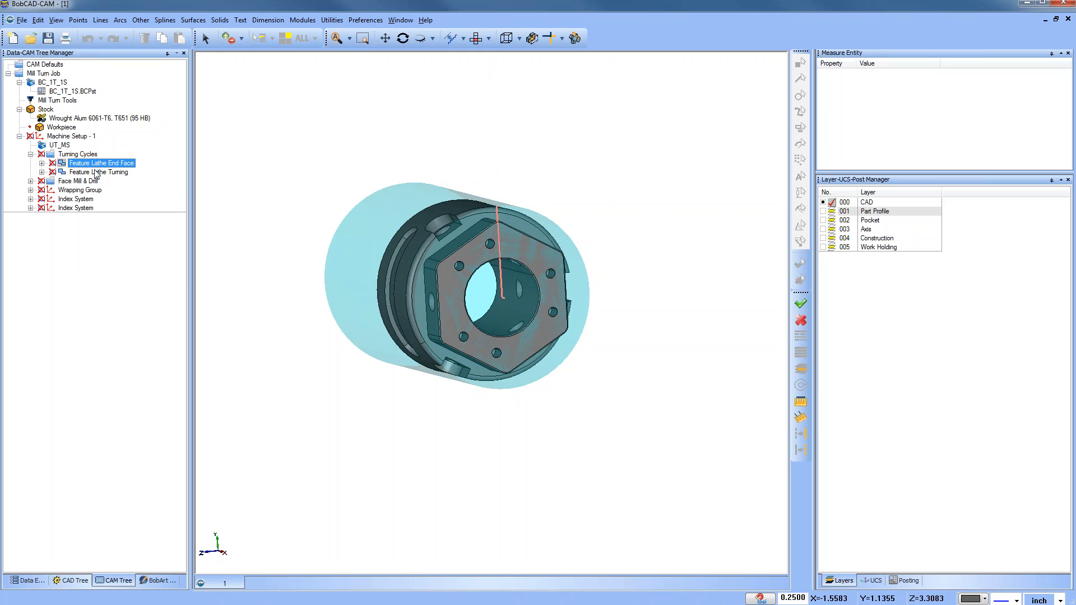
left_click(97, 172)
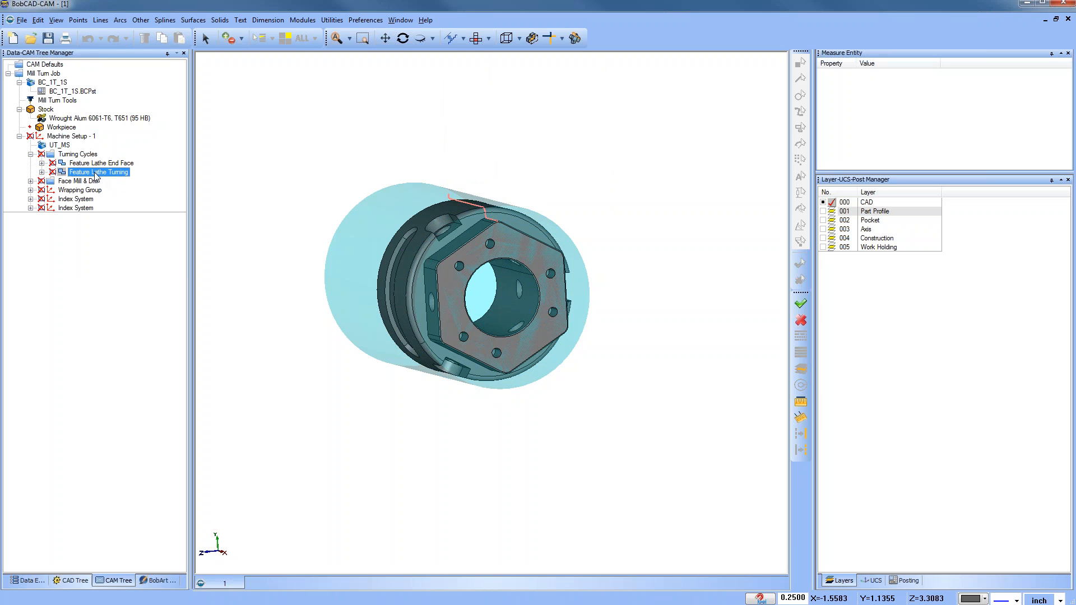
left_click(31, 154)
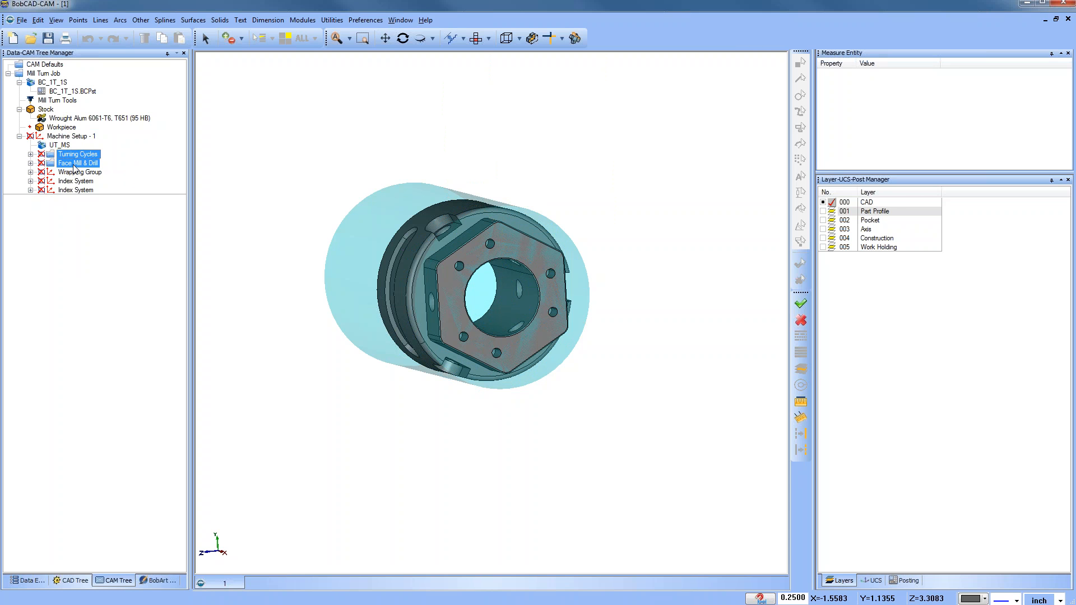
Step: Expand Face Mill & Drill and review its Drill, Open Pocket, Spiral Pocket, Profile and Chamfer features
left_click(30, 163)
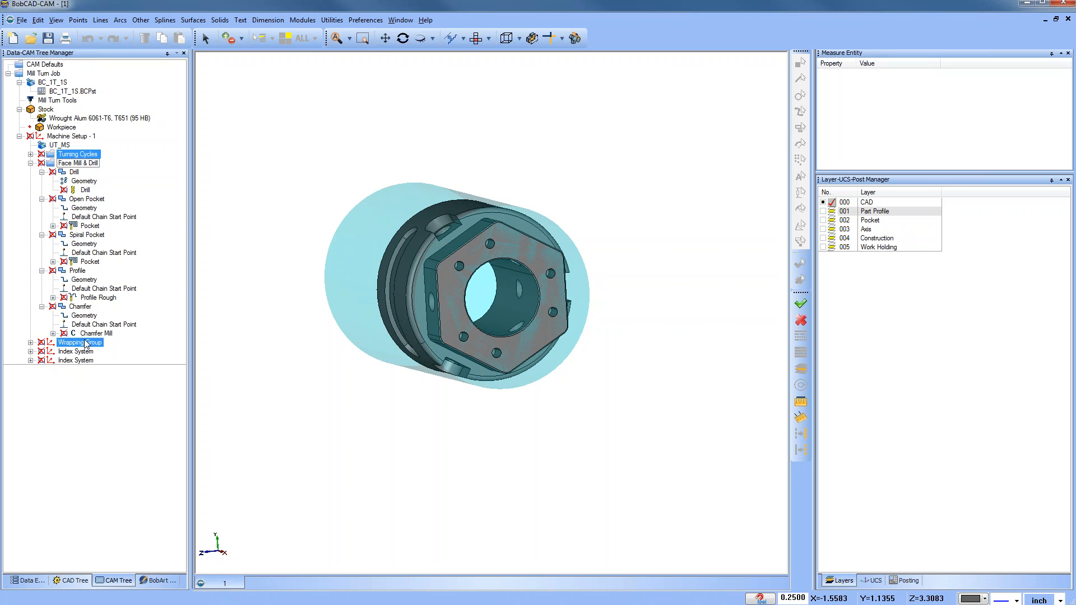
left_click(42, 173)
left_click(41, 181)
left_click(42, 190)
left_click(41, 199)
left_click(42, 208)
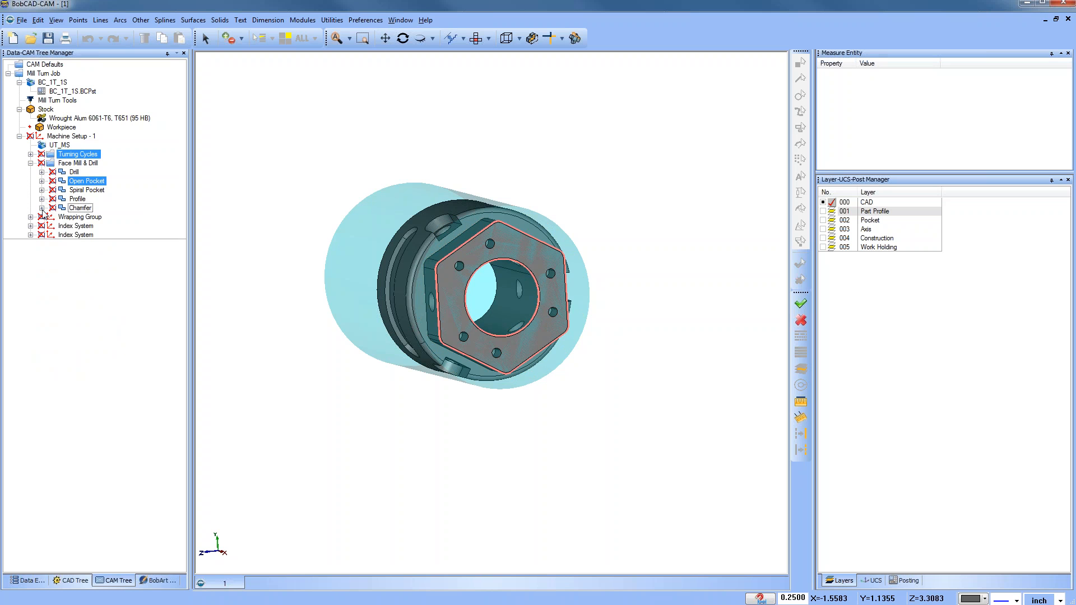
left_click(30, 163)
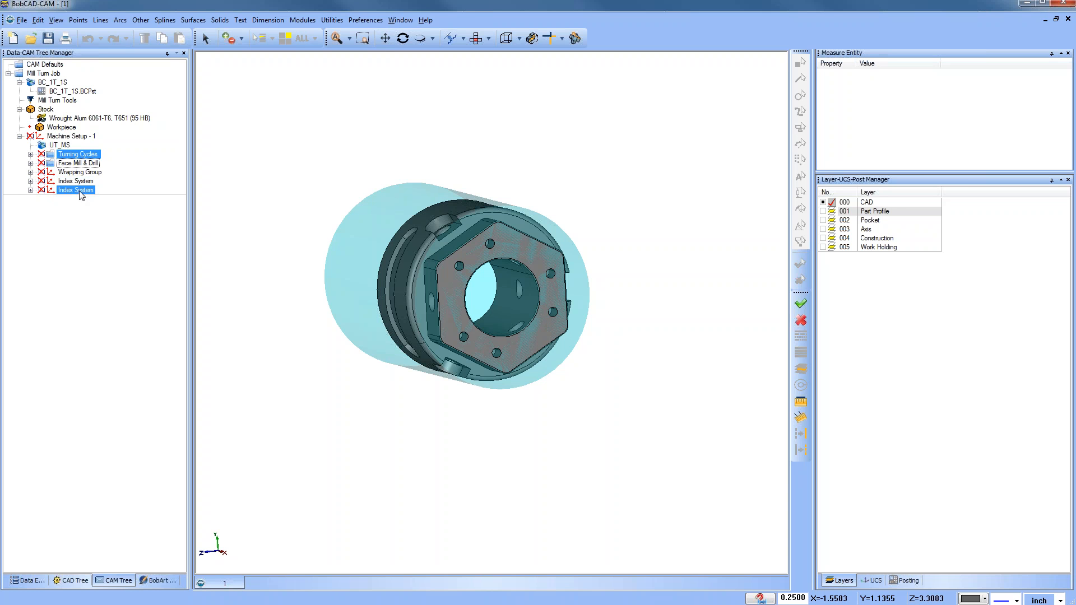
Step: Backplot the Open Pocket feature's Pocket toolpath through to its end
left_click(31, 164)
left_click(84, 181)
right_click(83, 187)
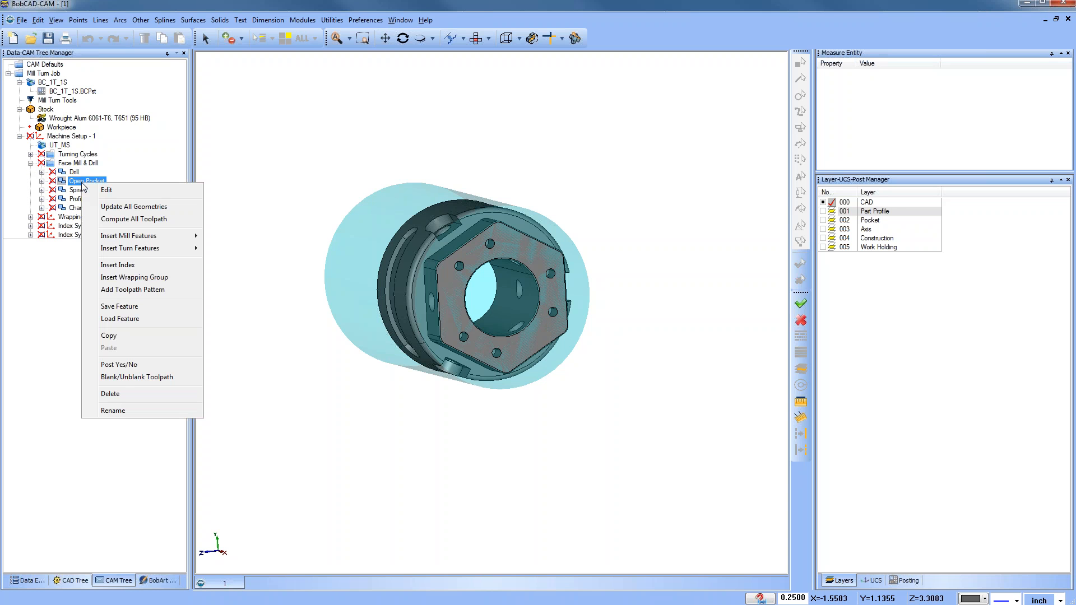
left_click(42, 181)
right_click(91, 208)
left_click(125, 226)
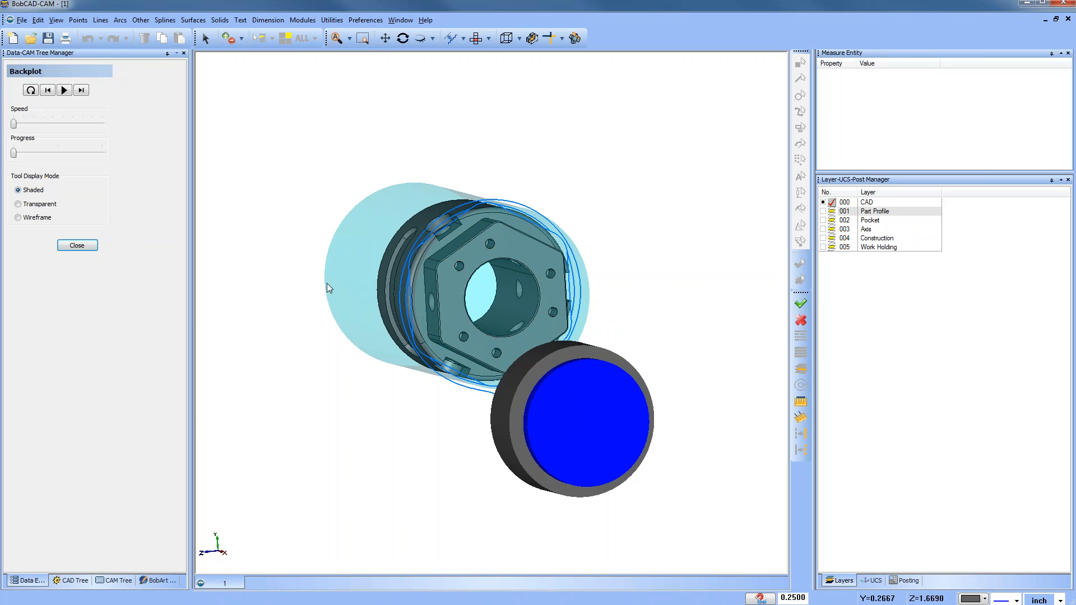
left_click_drag(14, 153, 85, 154)
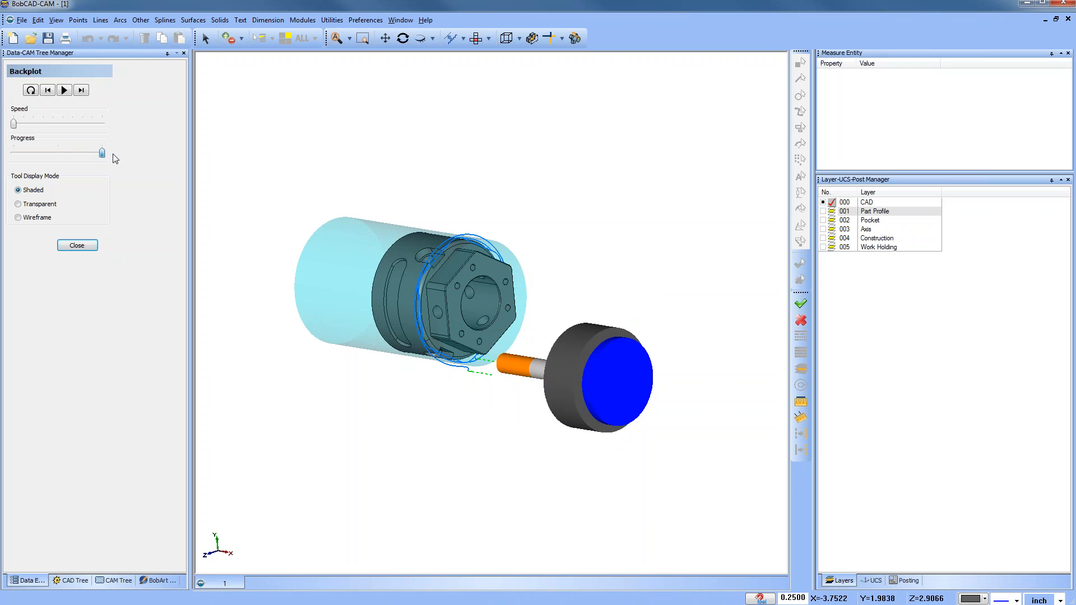
Step: Close the pocket backplot and backplot the Lathe Turning feature's Rough toolpath partway along its progress
left_click(77, 245)
left_click(30, 154)
left_click(30, 154)
left_click(99, 172)
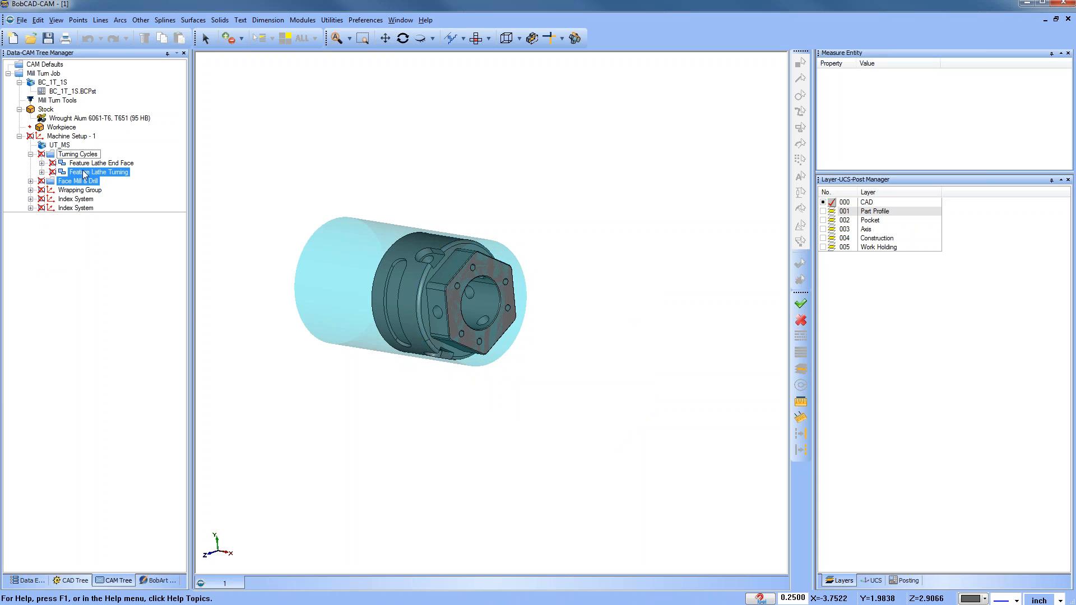
left_click(41, 172)
left_click(92, 208)
right_click(89, 211)
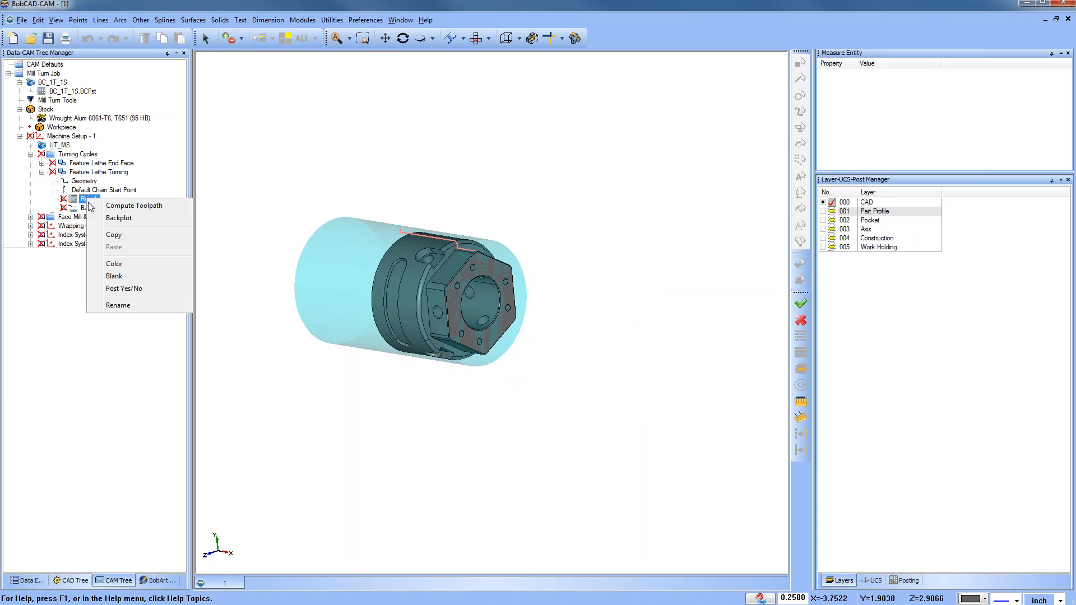
left_click(112, 220)
mouse_move(13, 152)
left_mouse_down()
mouse_move(74, 156)
mouse_move(27, 154)
left_mouse_up()
left_click(76, 246)
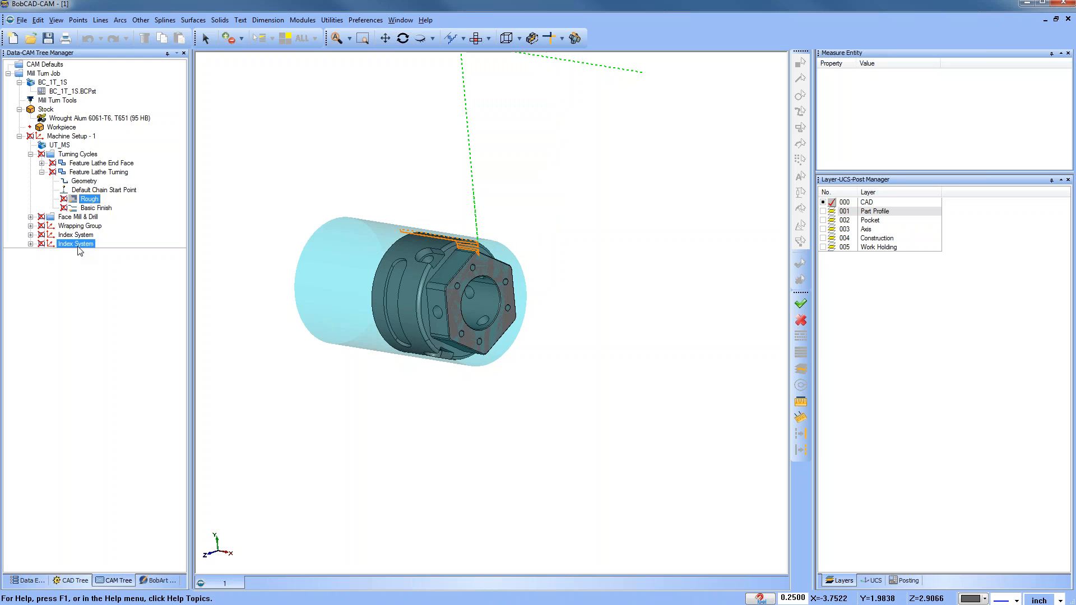
Step: Collapse Turning Cycles, open the machine simulation to inspect the mill-turn machine, and close it
left_click(30, 154)
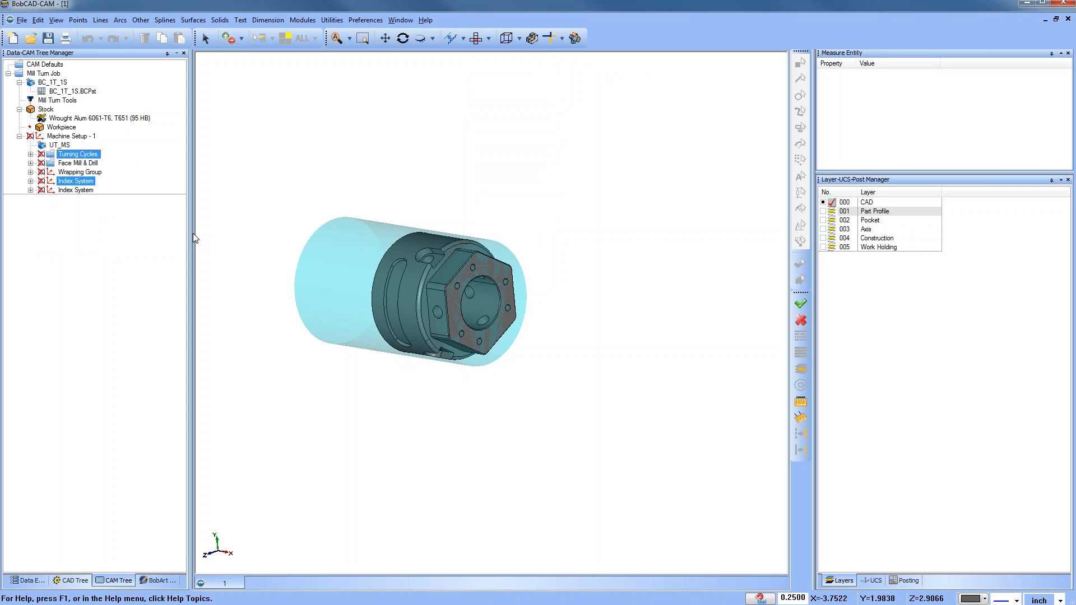
left_click(304, 20)
left_click(316, 96)
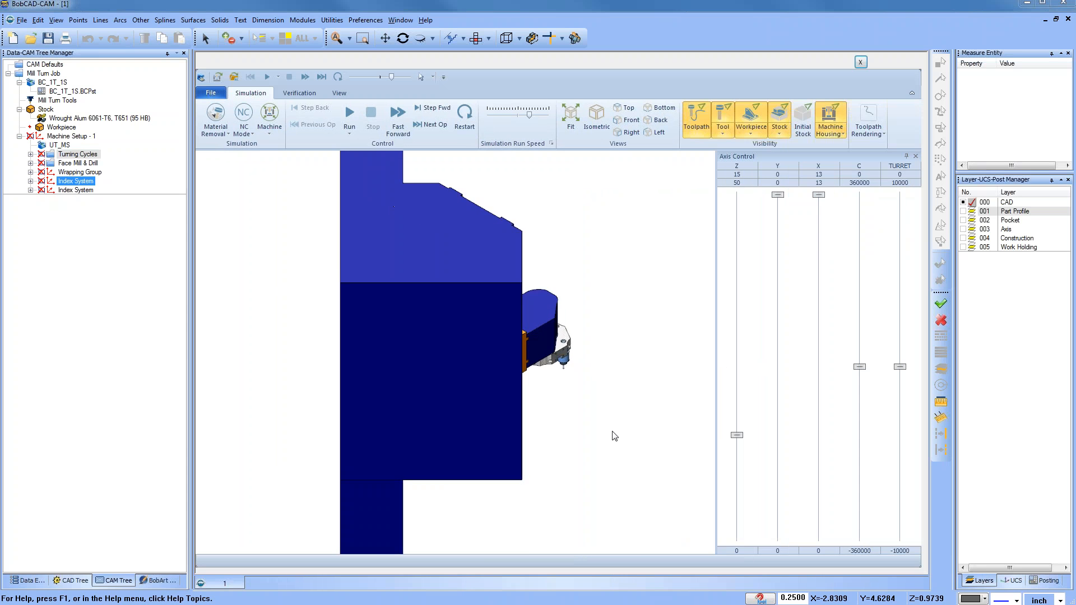
middle_click_drag(423, 307, 458, 415)
scroll(492, 411, "up", 5)
scroll(477, 413, "up", 5)
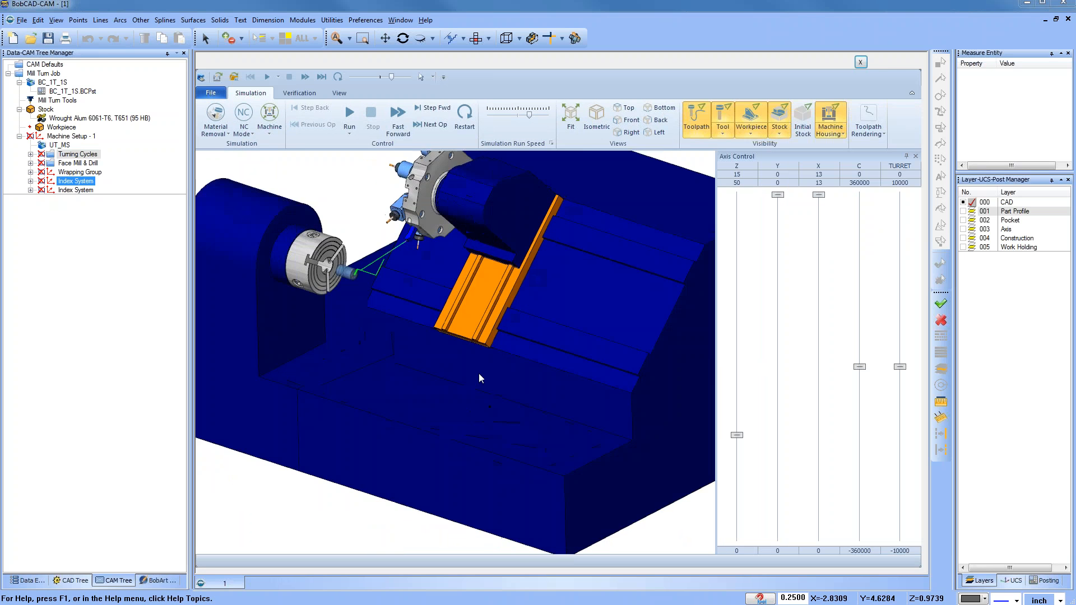
left_click(861, 62)
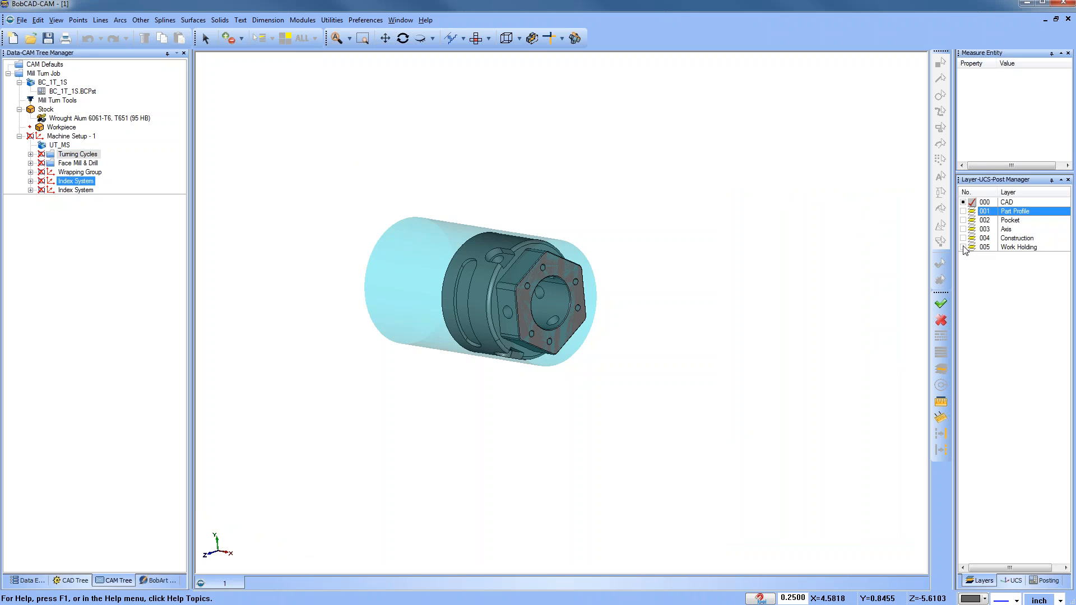
Step: Turn on the Work Holding layer and reopen the machine simulation
left_click(963, 247)
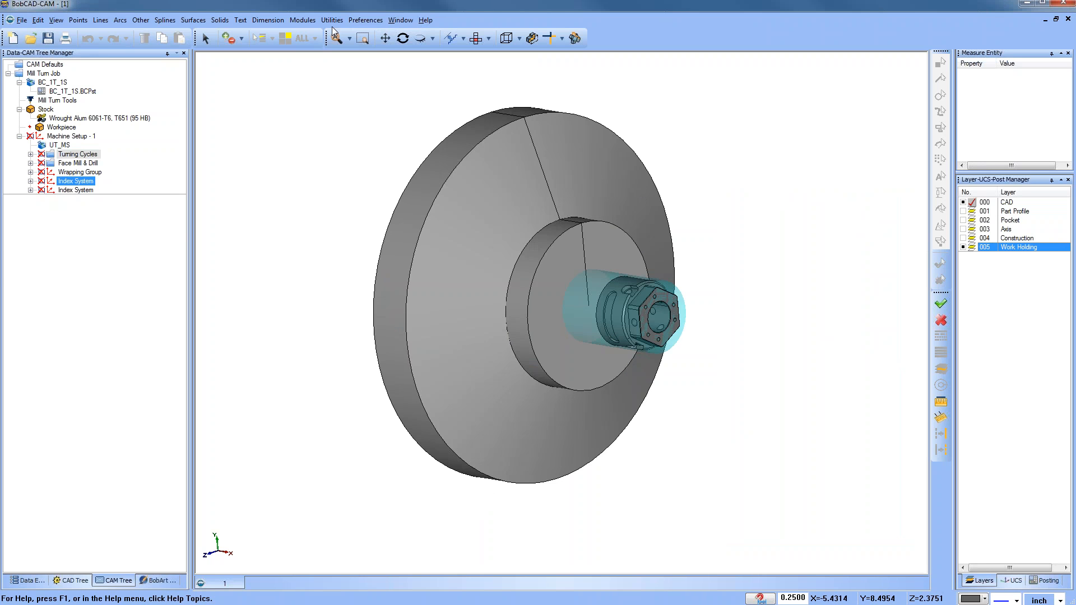
left_click(303, 20)
left_click(319, 95)
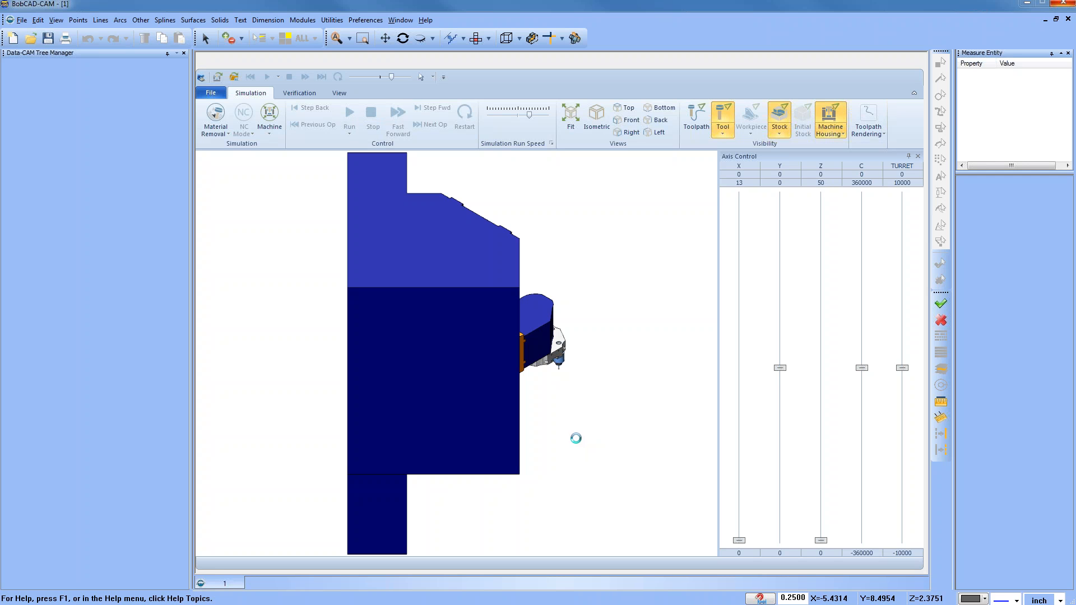
Step: Close the simulation's Axis Control panel
mouse_move(513, 378)
left_mouse_down()
mouse_move(429, 344)
mouse_move(449, 311)
mouse_move(385, 343)
mouse_move(426, 357)
mouse_move(543, 364)
mouse_move(509, 384)
left_mouse_up()
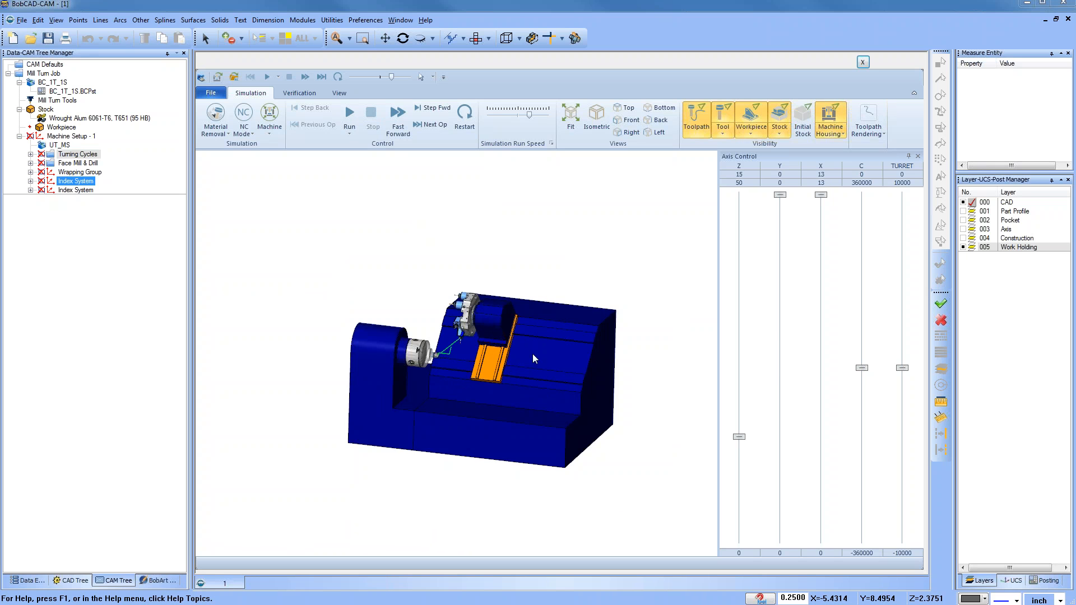
scroll(527, 359, "up", 3)
middle_click_drag(482, 363, 442, 378)
scroll(442, 378, "down", 2)
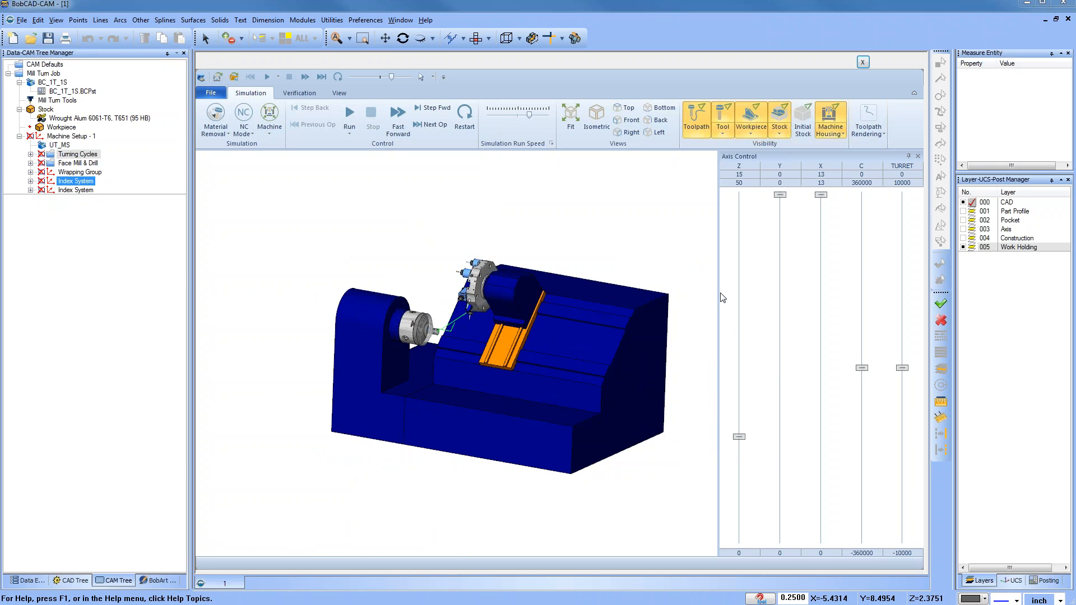
left_click_drag(722, 295, 751, 296)
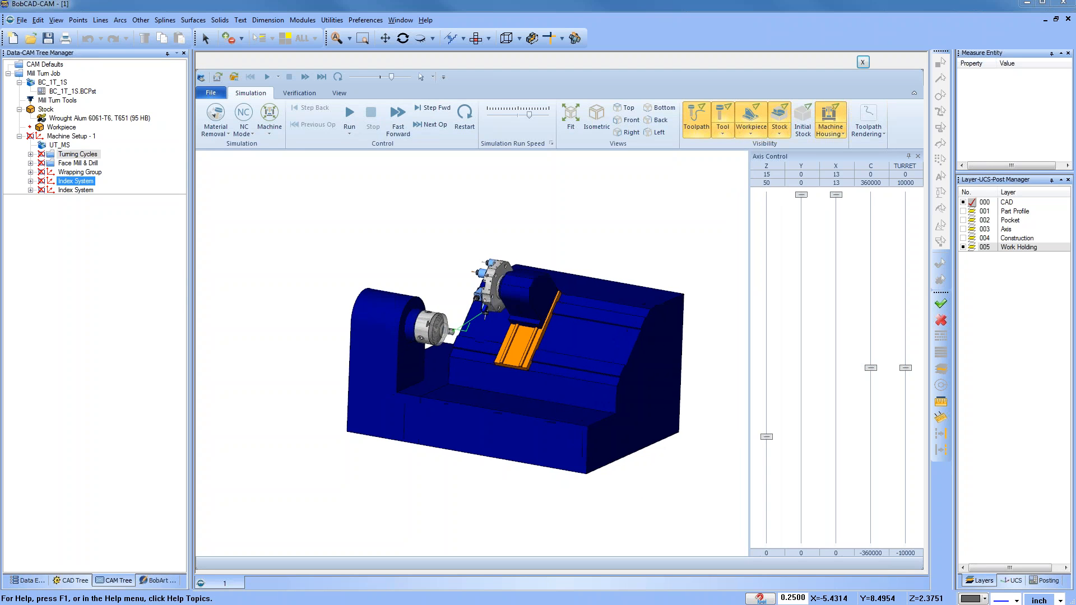
scroll(562, 373, "up", 5)
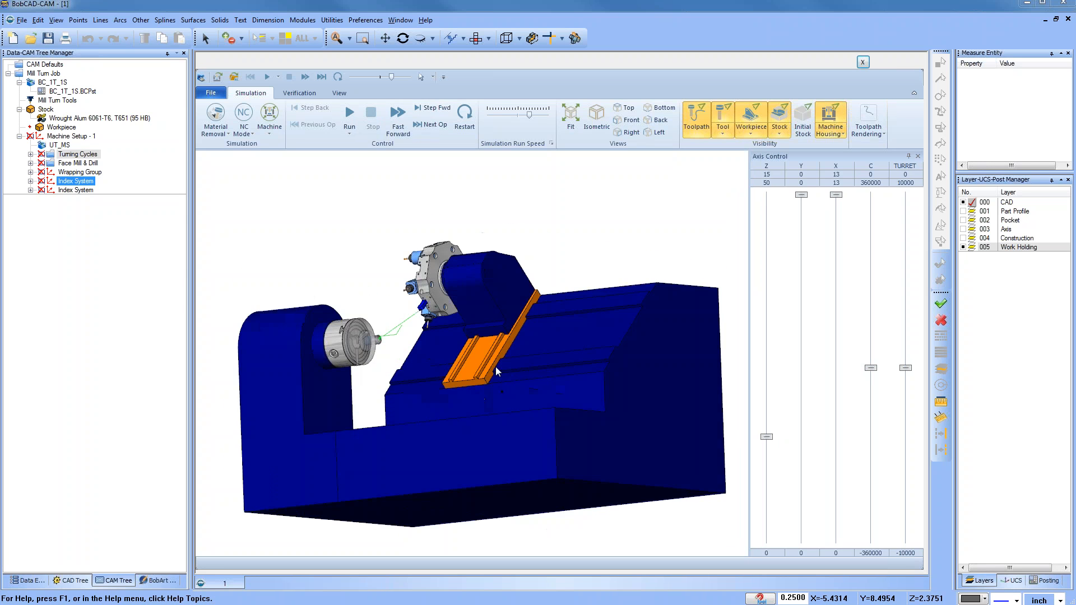
middle_click_drag(504, 390, 503, 408)
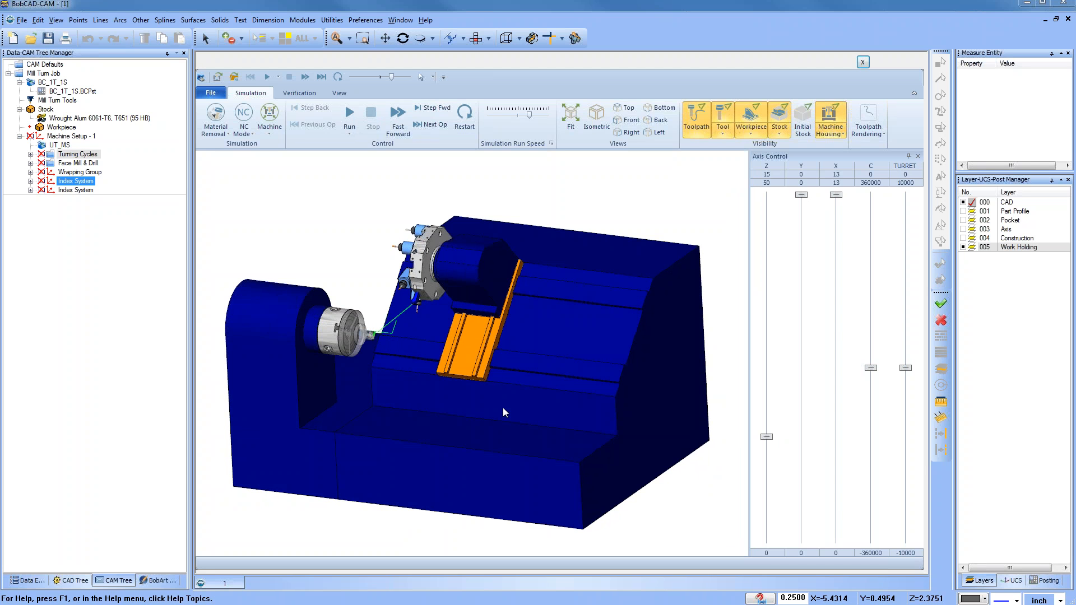
left_click(918, 156)
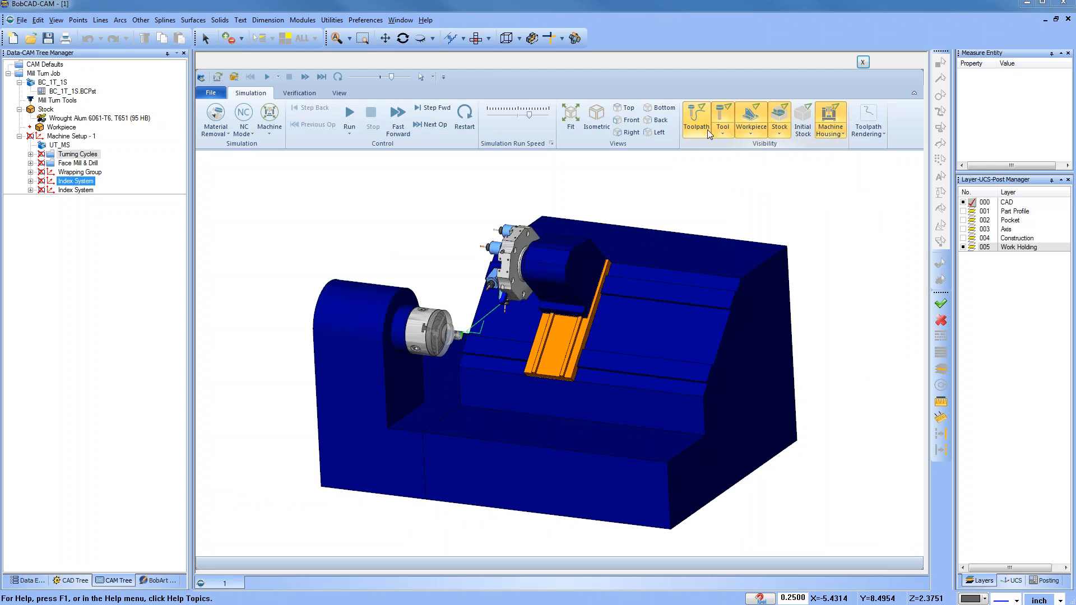
Step: Set the workpiece display in the simulation to Transparent
scroll(466, 343, "up", 1)
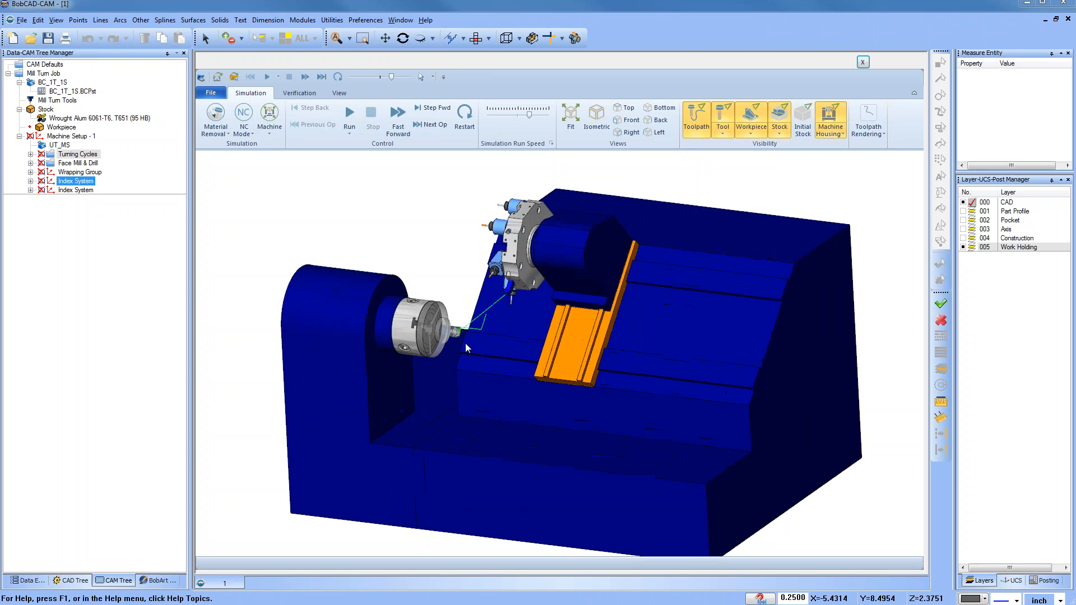
scroll(466, 343, "up", 2)
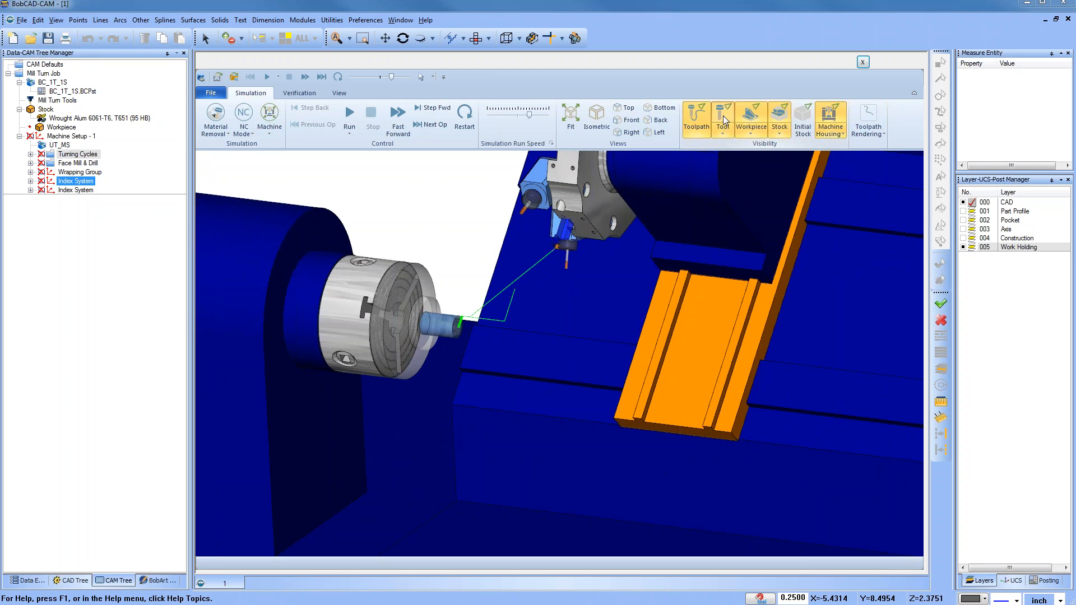
left_click(723, 133)
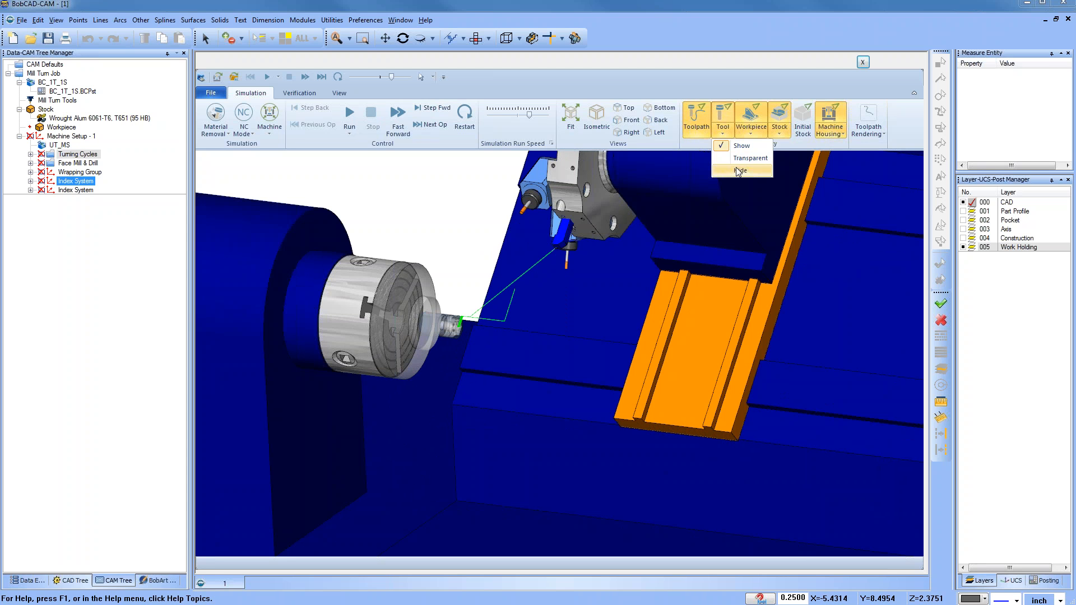
left_click(755, 131)
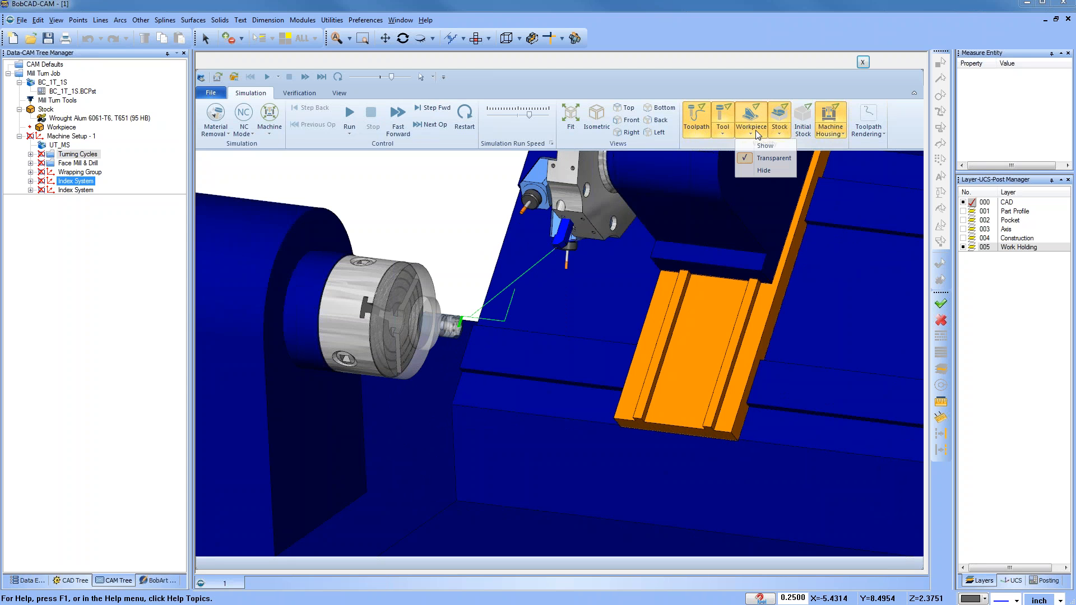
left_click(767, 147)
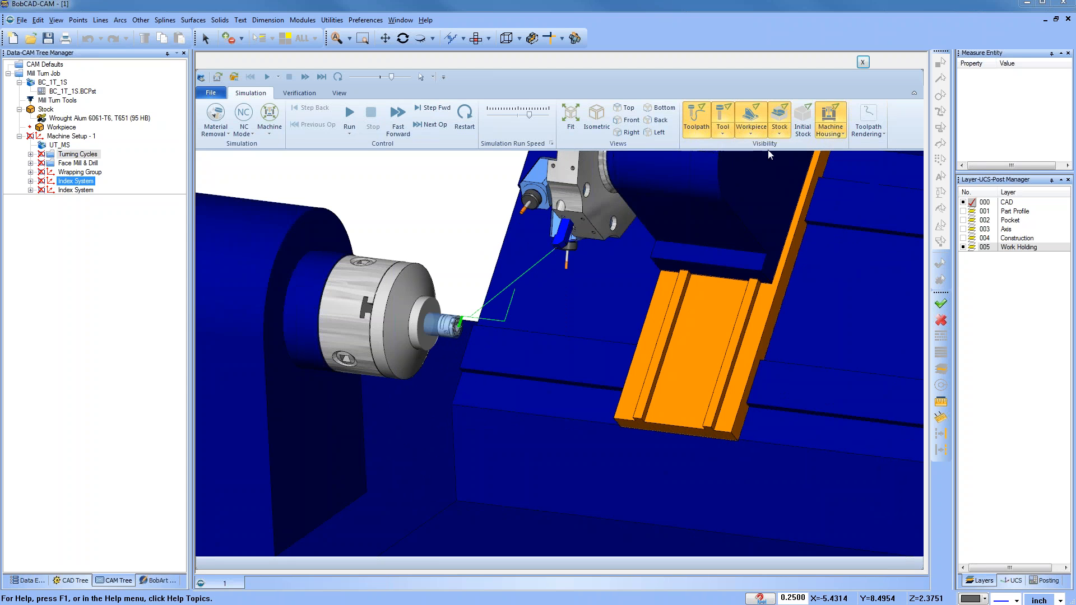
left_click(751, 134)
left_click(771, 157)
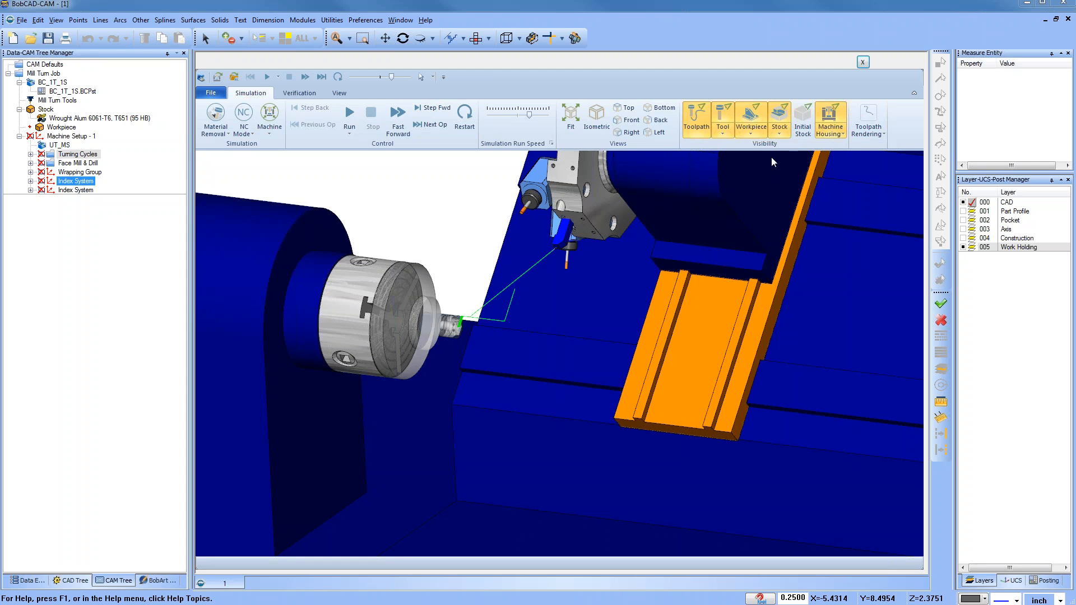
Step: Switch the stock display between Show and Transparent, leaving it set to Show
left_click(777, 135)
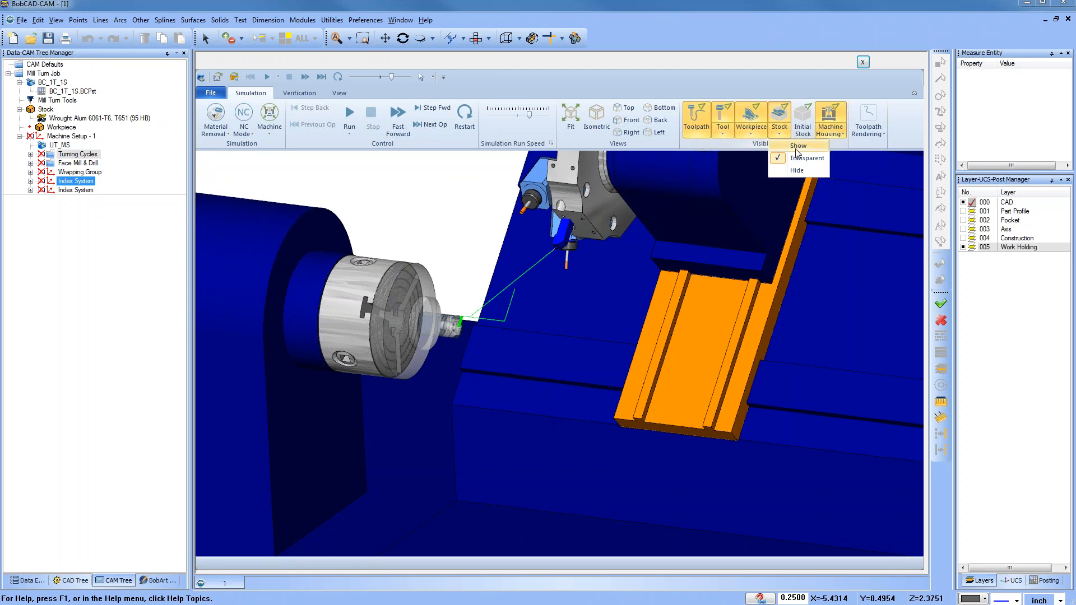
left_click(796, 150)
left_click(780, 135)
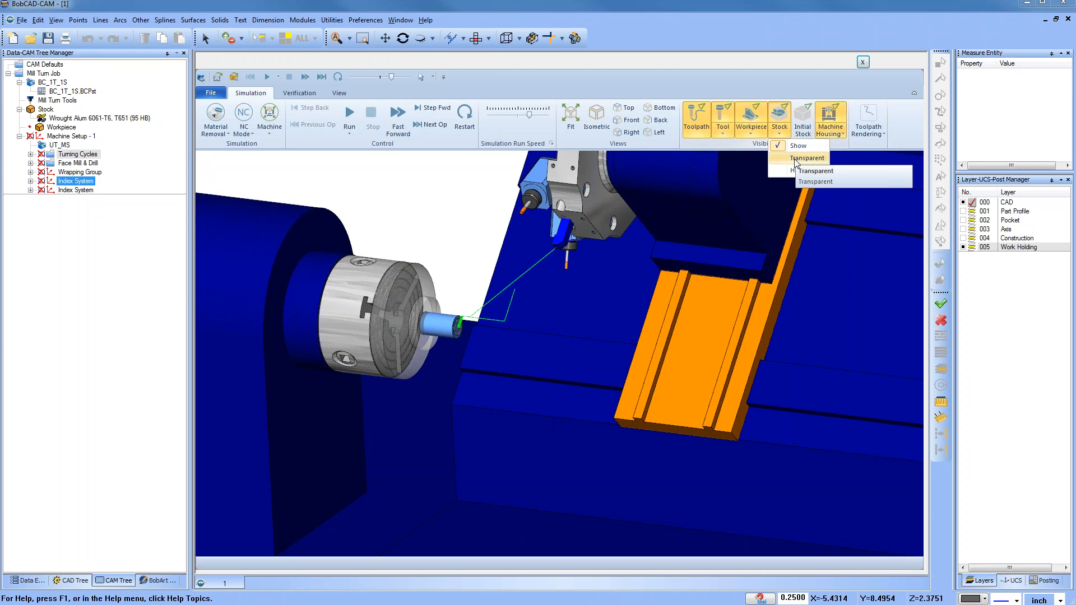
left_click(797, 159)
scroll(708, 256, "down", 2)
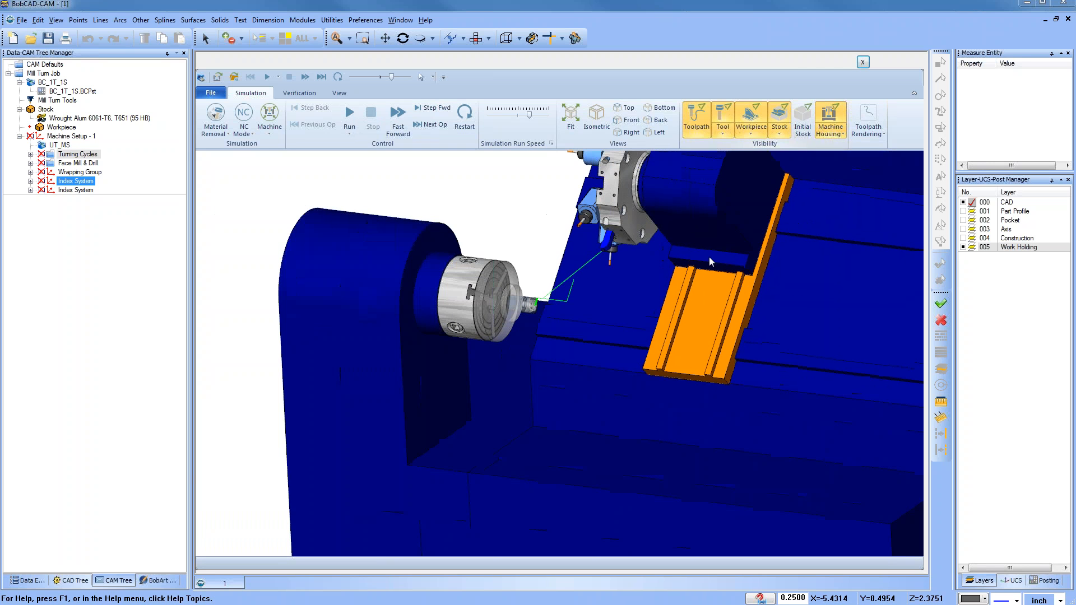
left_click(780, 134)
left_click(790, 147)
Step: Hide the machine housing in the simulation
scroll(461, 324, "down", 3)
middle_click_drag(494, 497, 490, 494)
scroll(583, 347, "up", 3)
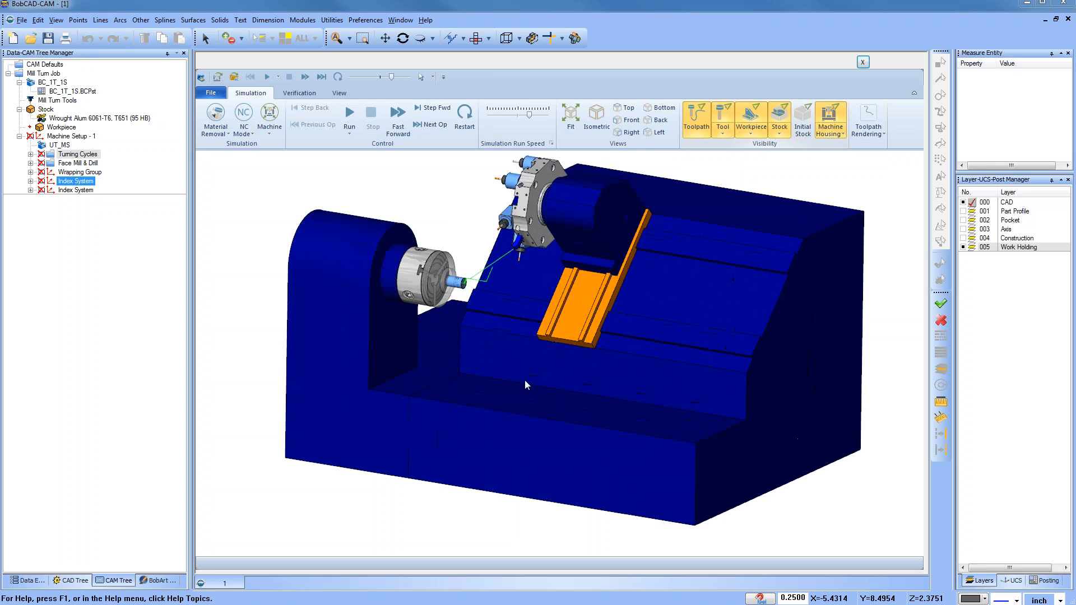
scroll(569, 369, "down", 1)
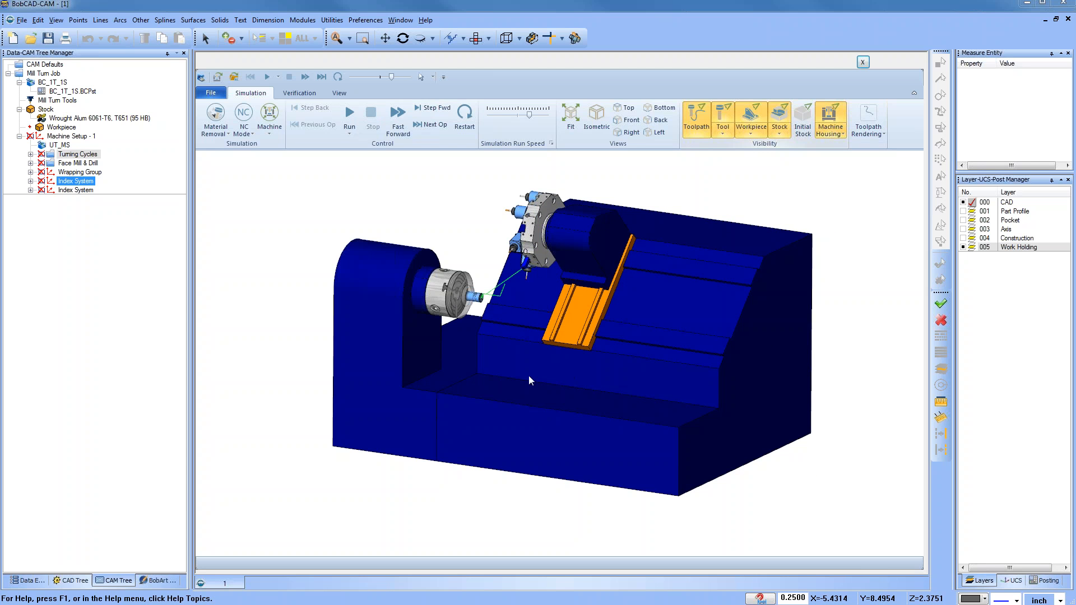
right_click(387, 323)
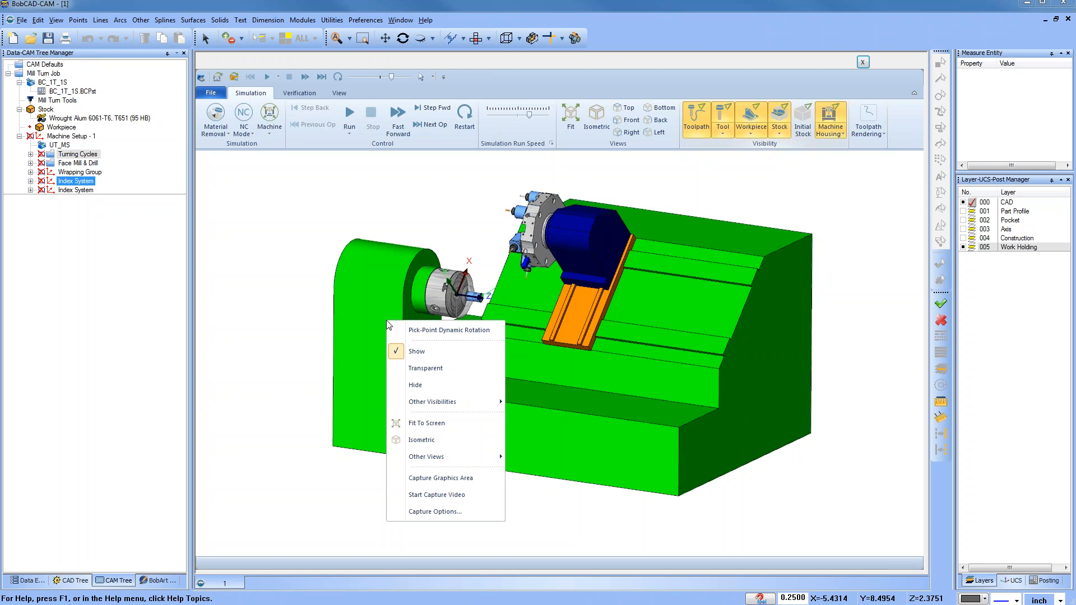
left_click(436, 384)
Step: Hide the orange tool slide in the simulation
middle_click_drag(427, 415, 538, 413)
right_click(567, 331)
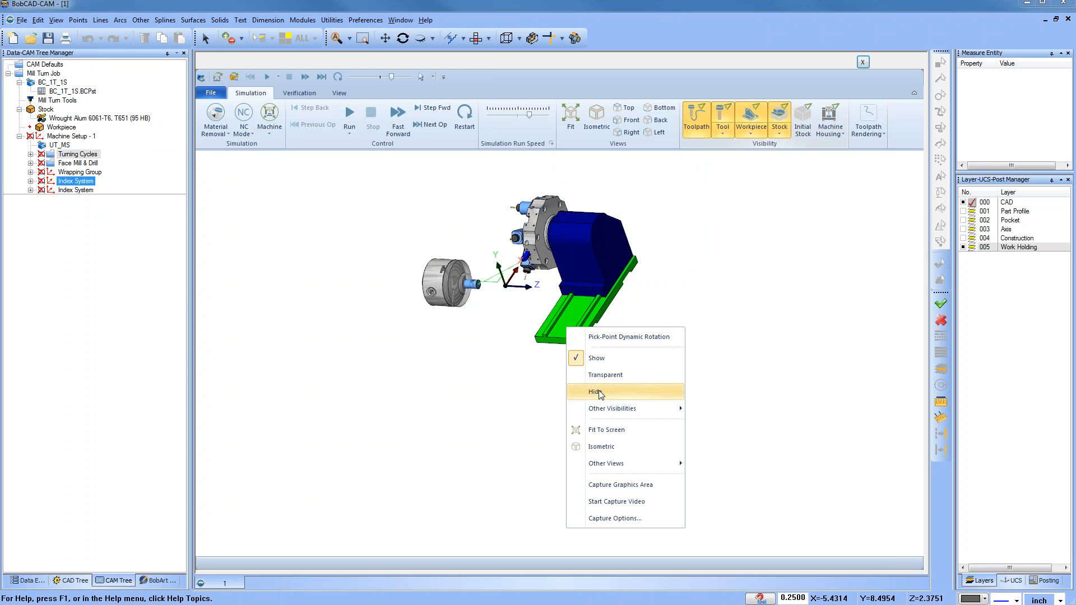
left_click(597, 392)
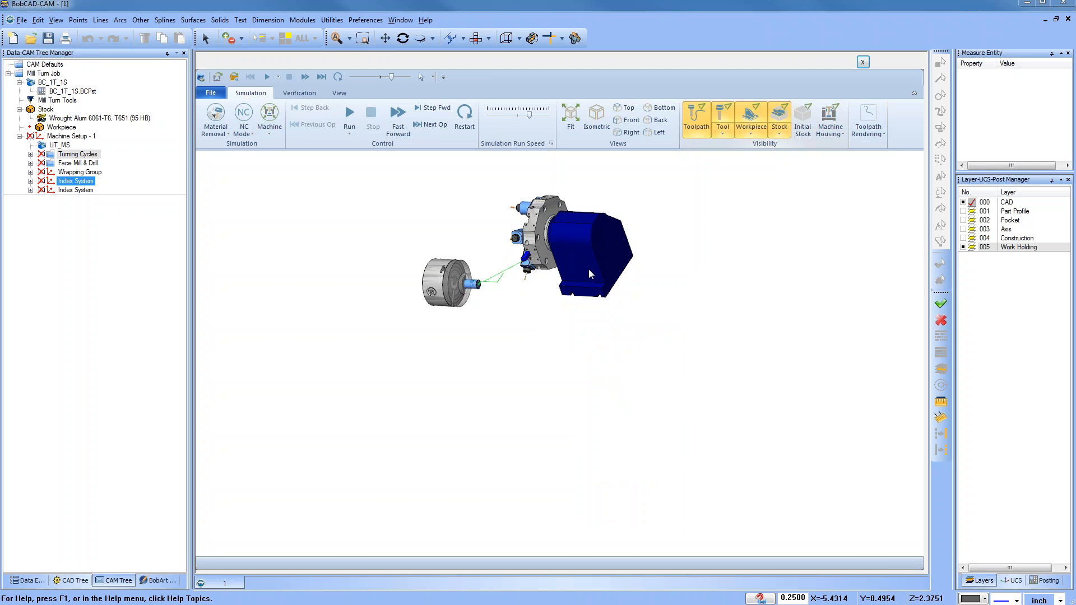
Step: Hide the turret housing behind the tool turret
scroll(584, 265, "down", 2)
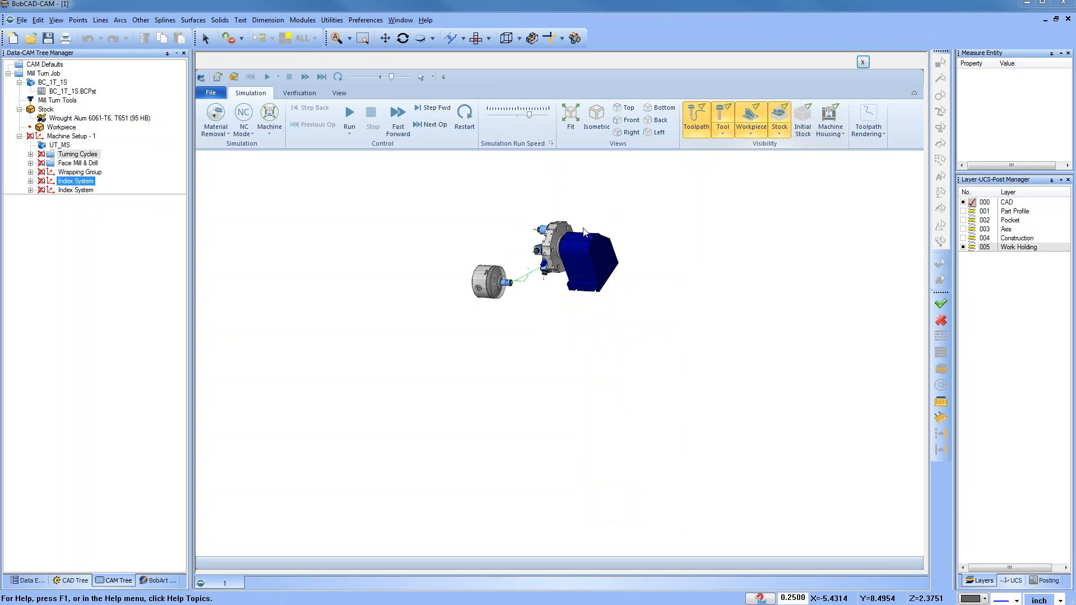
scroll(560, 277, "up", 5)
right_click(578, 302)
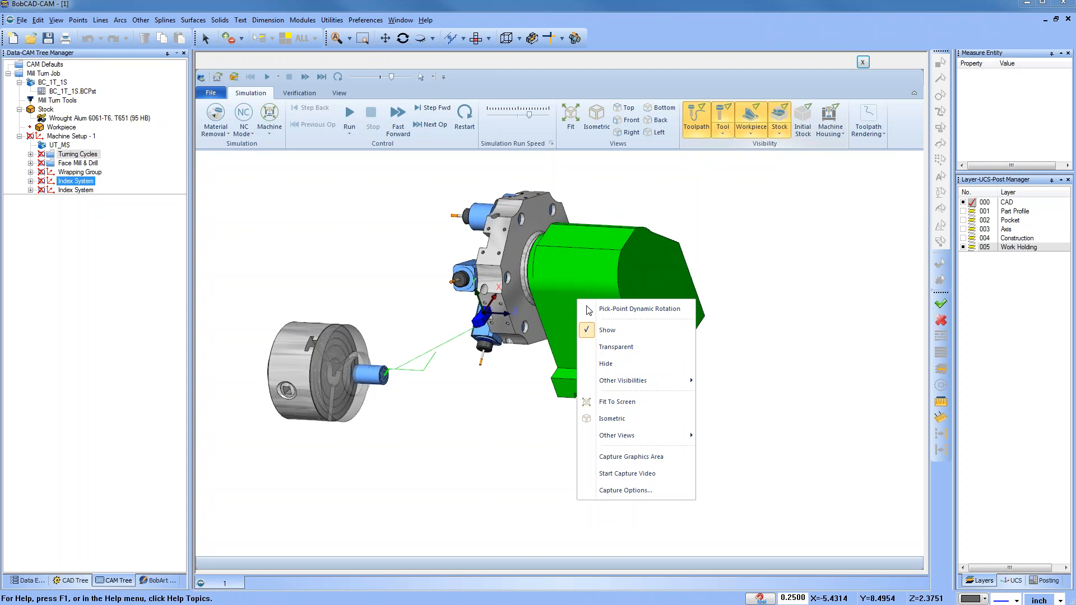
left_click(615, 365)
Step: Change the simulation's Machine display options twice
middle_click_drag(496, 414, 550, 366)
scroll(564, 407, "down", 3)
left_click(270, 130)
left_click(287, 153)
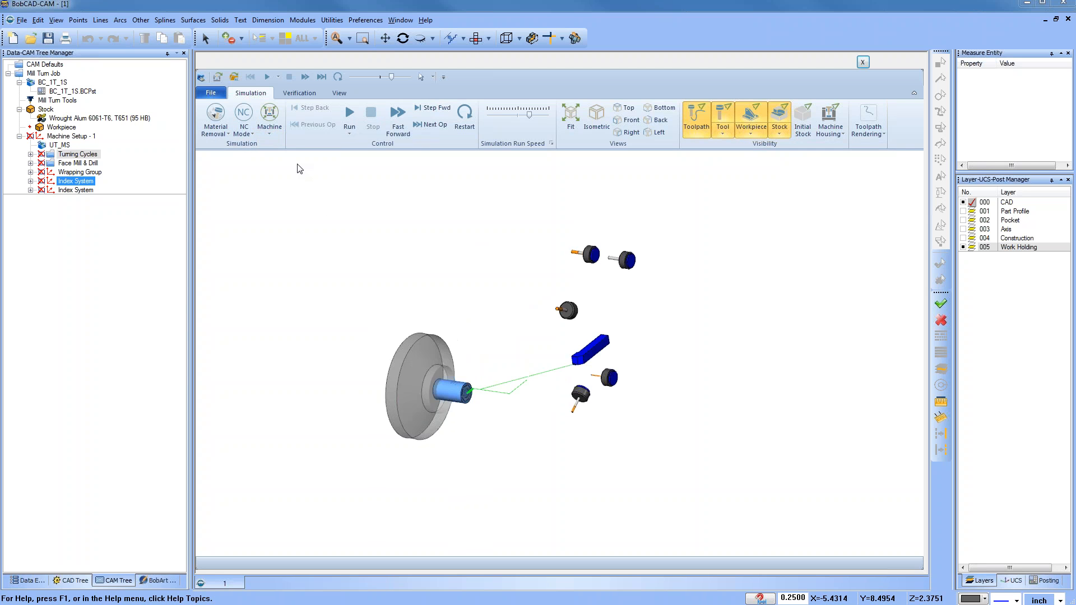
left_click(272, 129)
left_click(294, 155)
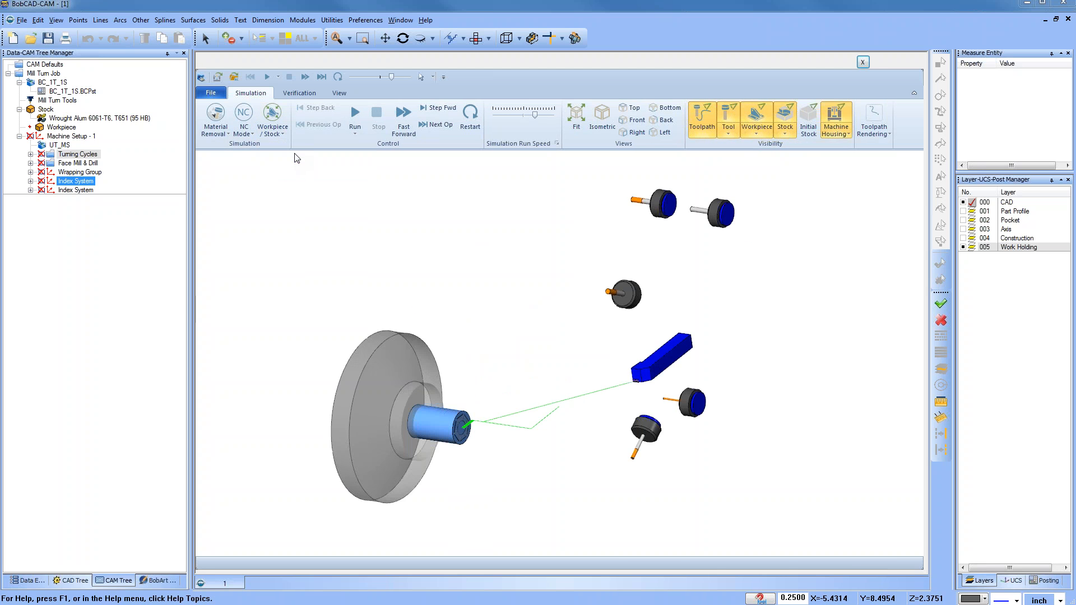
Step: Examine the whole machine from different angles in the simulation view
middle_click_drag(448, 301, 435, 400)
scroll(434, 400, "down", 4)
scroll(456, 367, "up", 4)
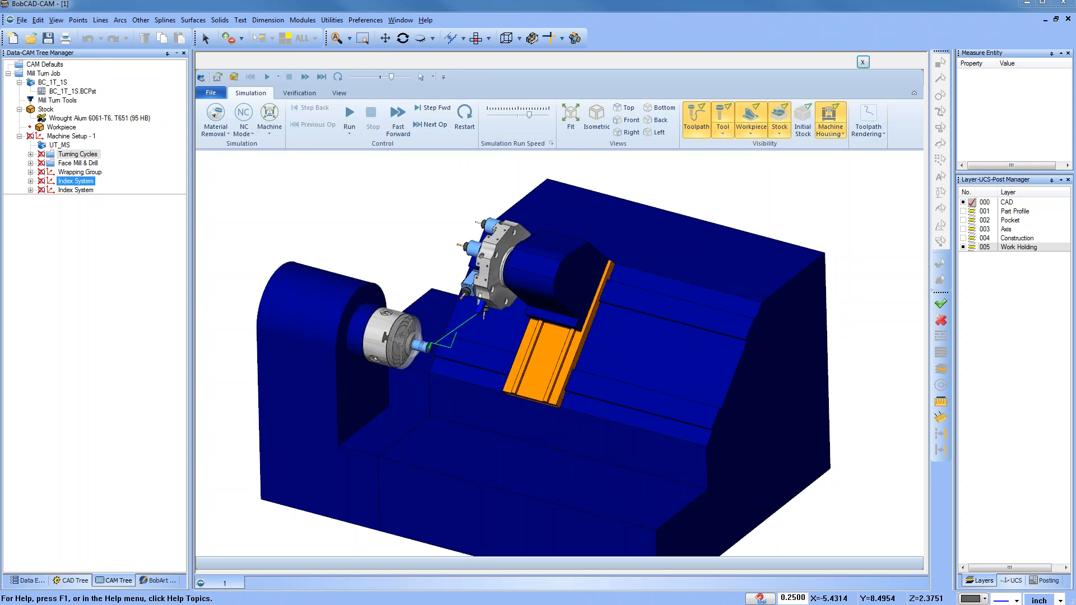
scroll(443, 385, "down", 3)
scroll(597, 247, "down", 2)
scroll(540, 325, "up", 2)
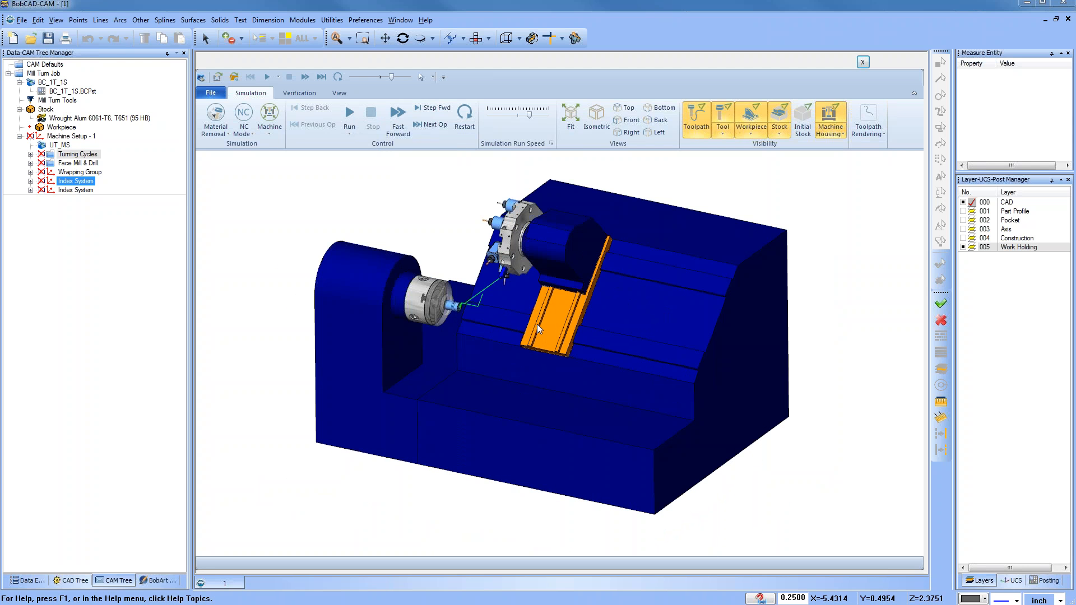
Step: Open the Axis Control pane and turn off toolpath display in the simulation
left_click(339, 93)
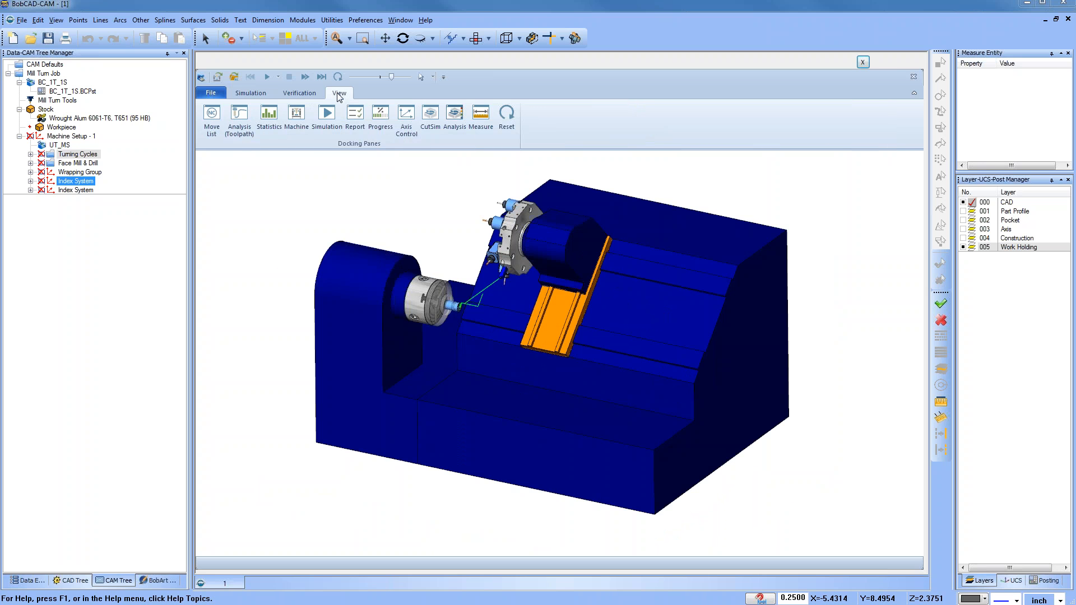
left_click(407, 134)
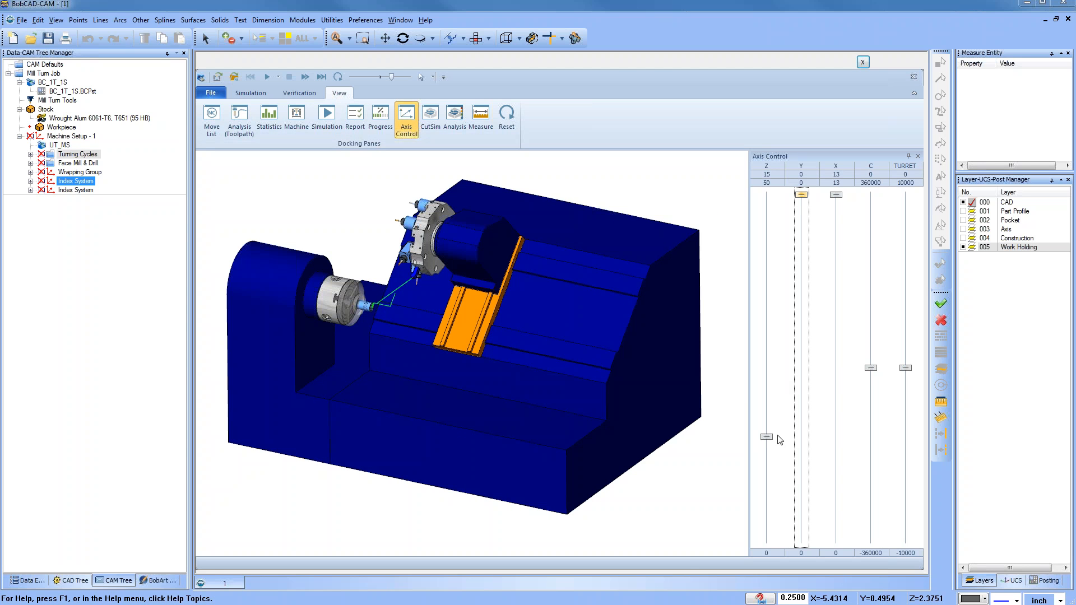
left_click(253, 93)
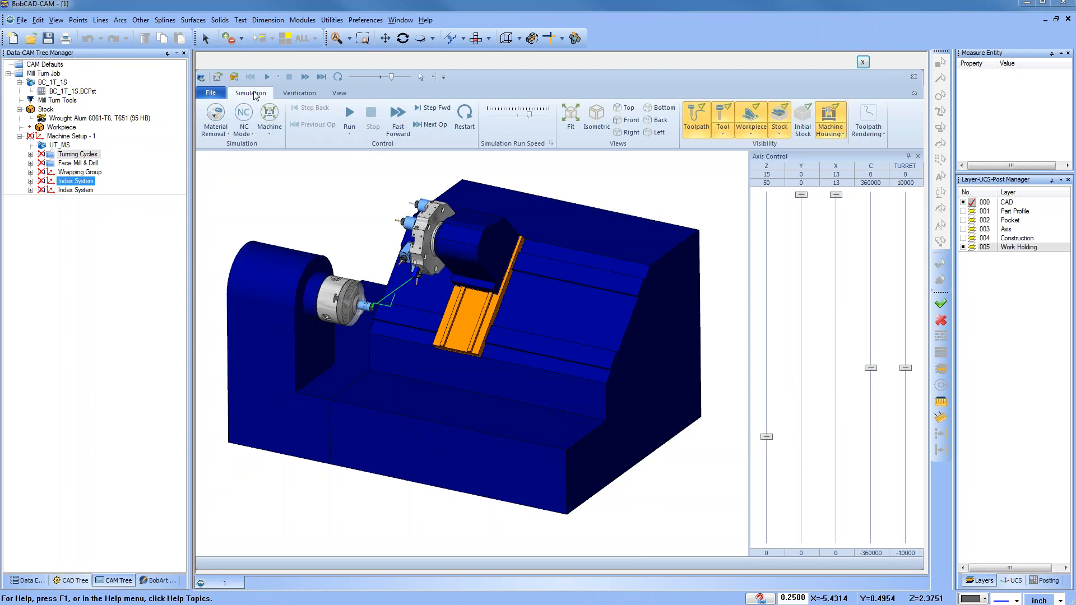
left_click(697, 115)
Step: Move the X axis to 2.47 and the Z axis to 0 with the axis sliders
left_click(766, 436)
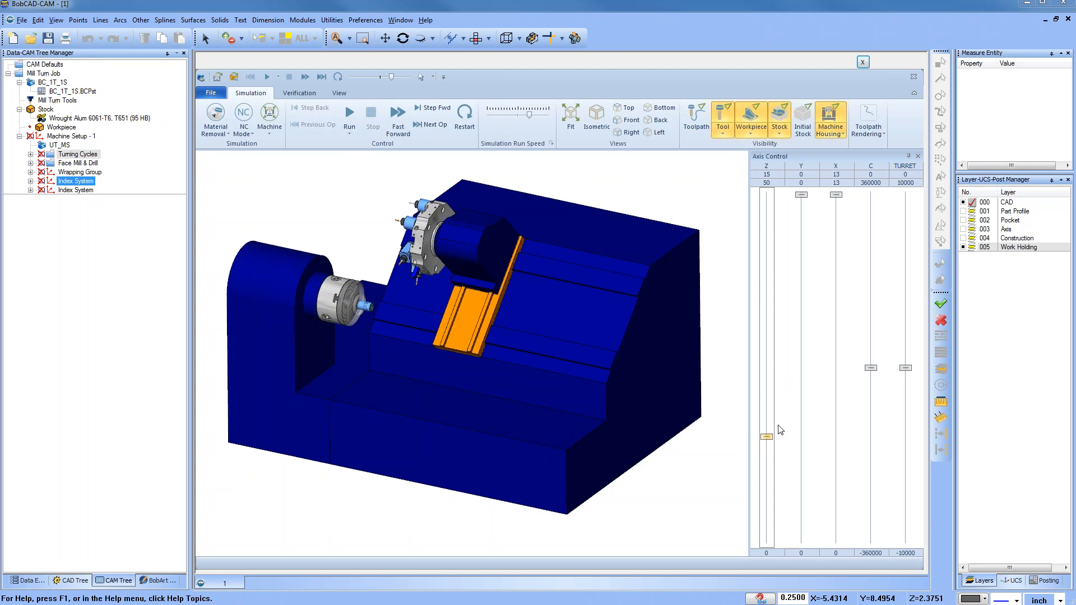
left_click_drag(836, 195, 838, 478)
left_click_drag(766, 437, 778, 550)
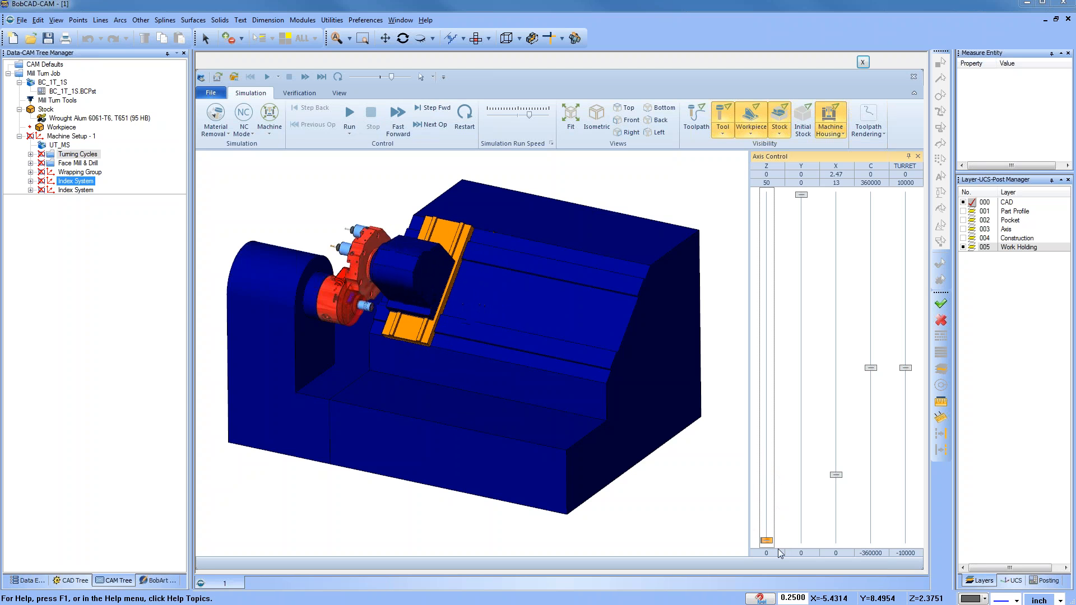
Step: Examine the repositioned turret from different angles, then close the simulation window
left_click(797, 325)
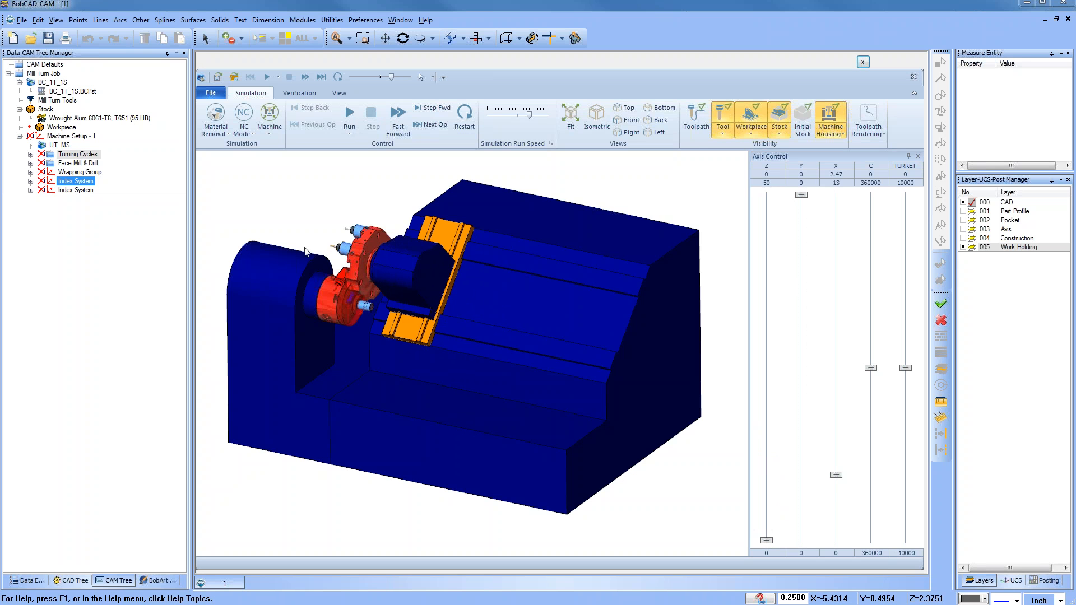
middle_click_drag(326, 287, 368, 314)
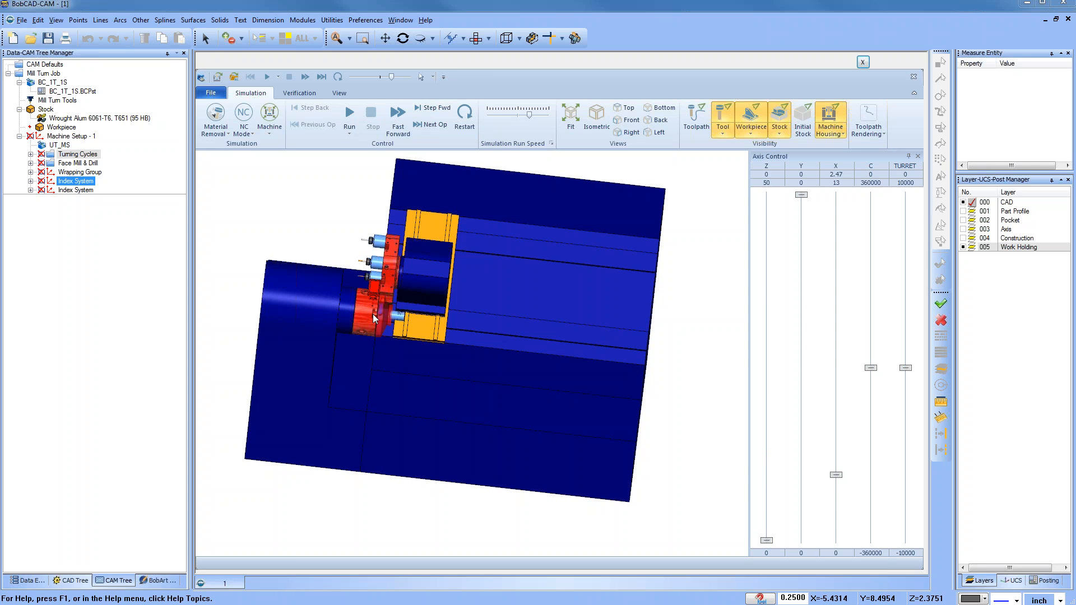
scroll(376, 313, "up", 4)
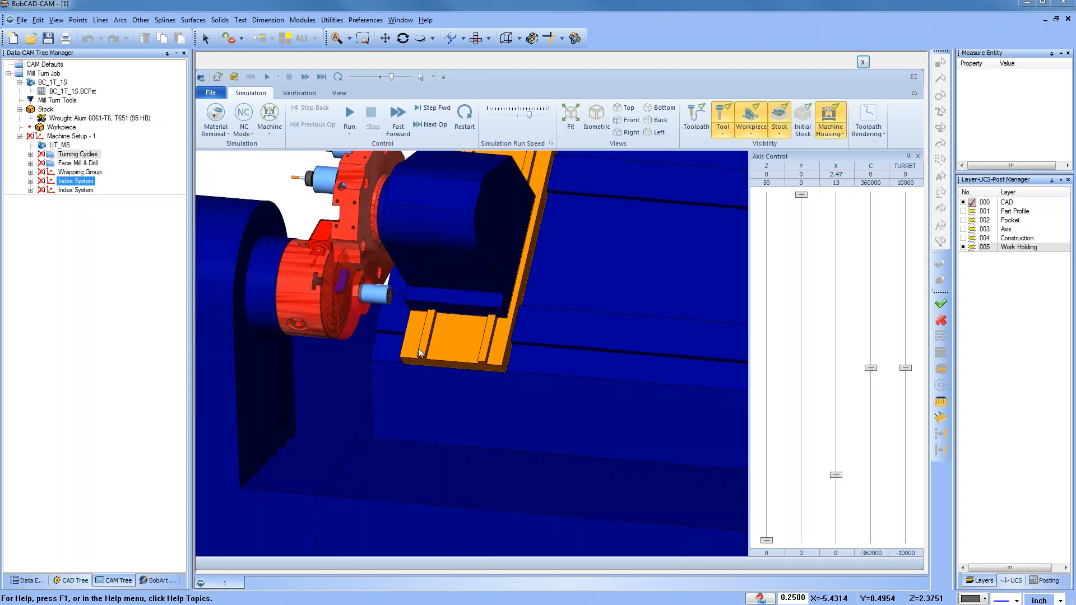
scroll(418, 348, "down", 5)
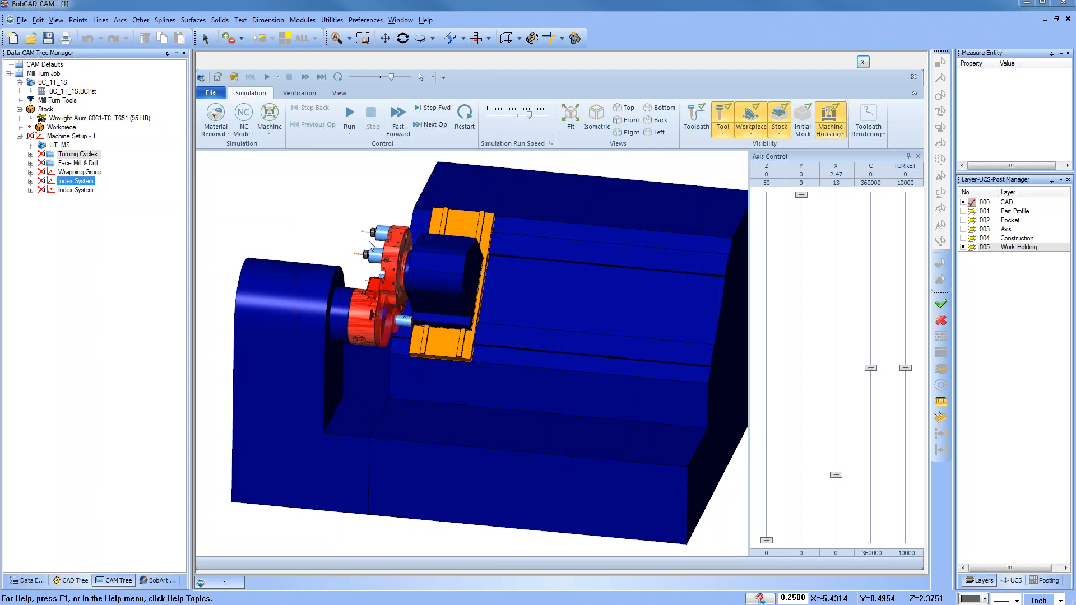
mouse_move(767, 540)
left_mouse_down()
mouse_move(767, 445)
mouse_move(768, 561)
left_mouse_up()
middle_click_drag(386, 319, 362, 211)
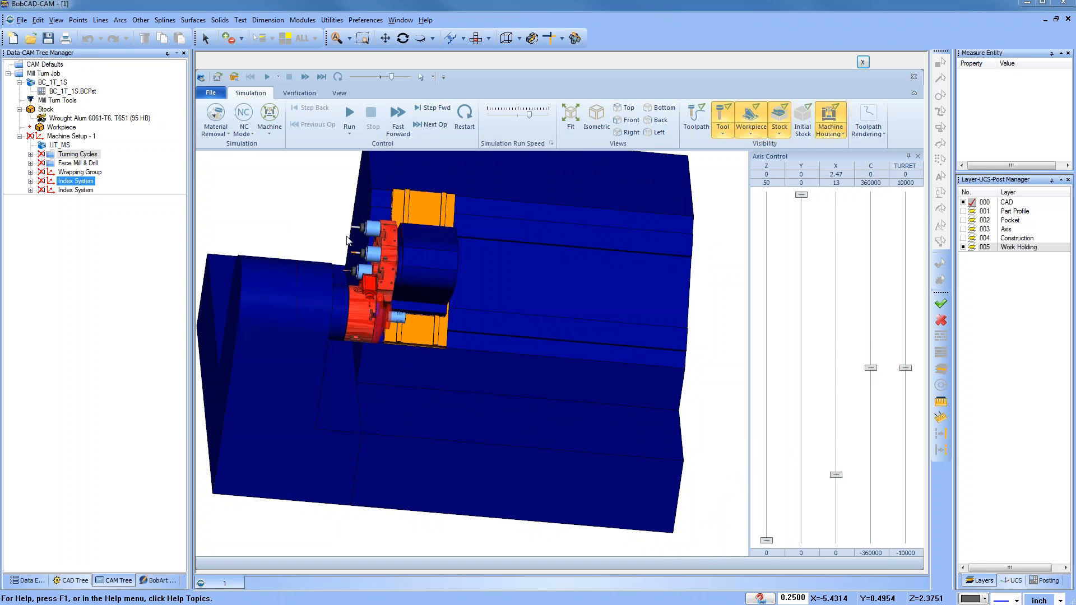
scroll(547, 351, "down", 3)
scroll(421, 278, "up", 3)
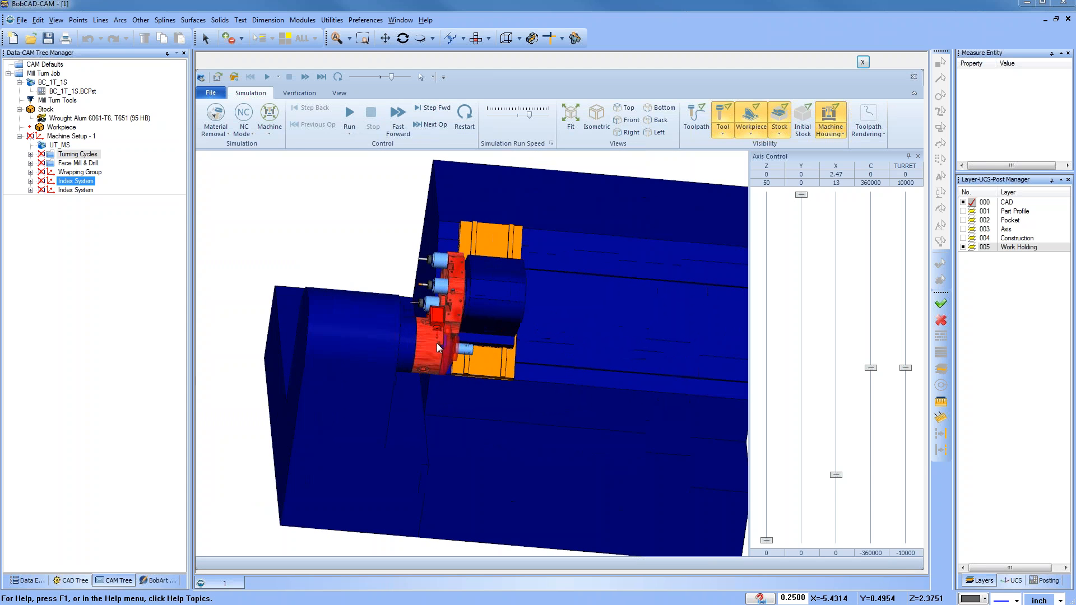
middle_click_drag(419, 359, 458, 363)
scroll(425, 285, "up", 2)
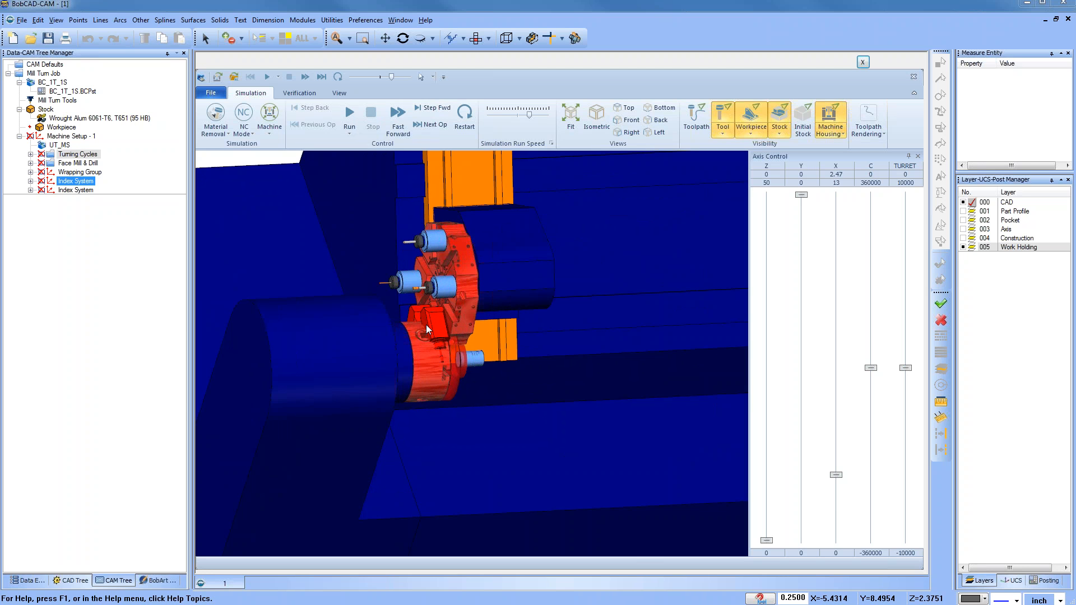
scroll(427, 329, "down", 8)
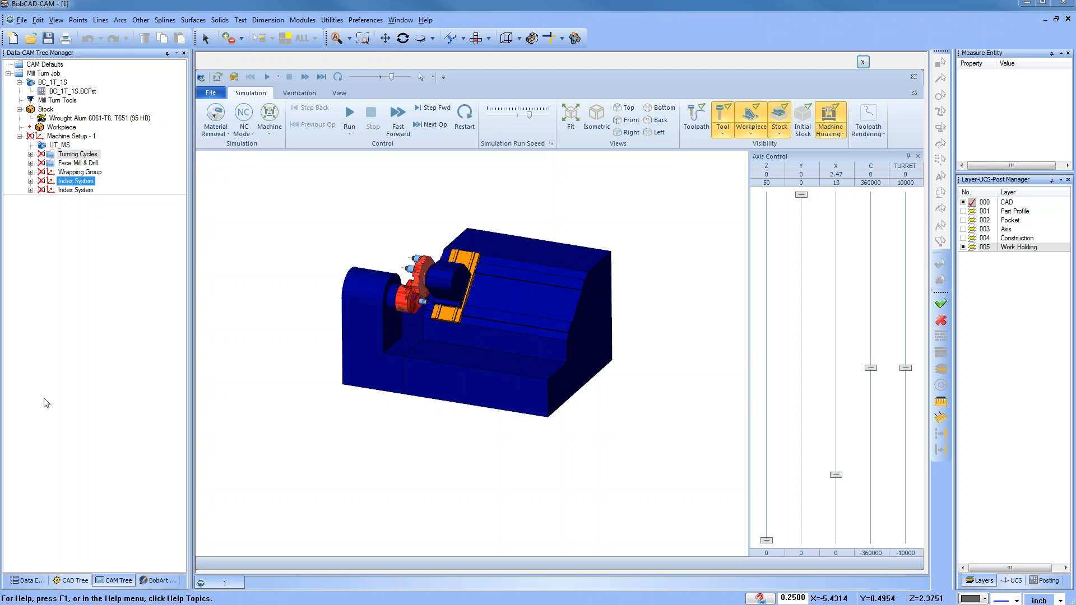
mouse_move(527, 458)
middle_mouse_down()
mouse_move(552, 448)
mouse_move(531, 461)
middle_mouse_up()
scroll(455, 322, "up", 2)
scroll(457, 328, "up", 2)
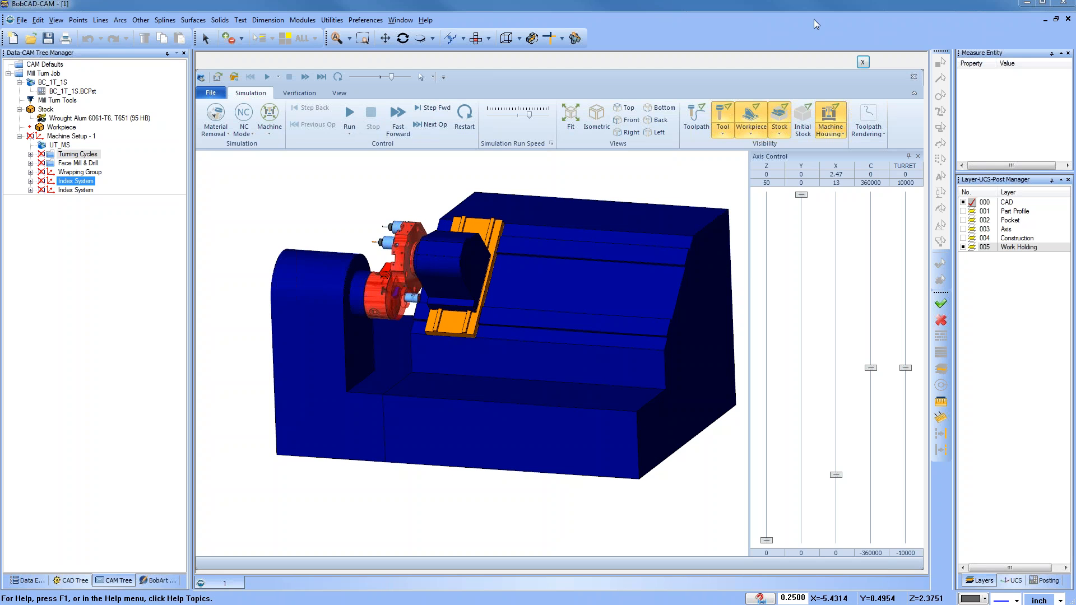
left_click(862, 63)
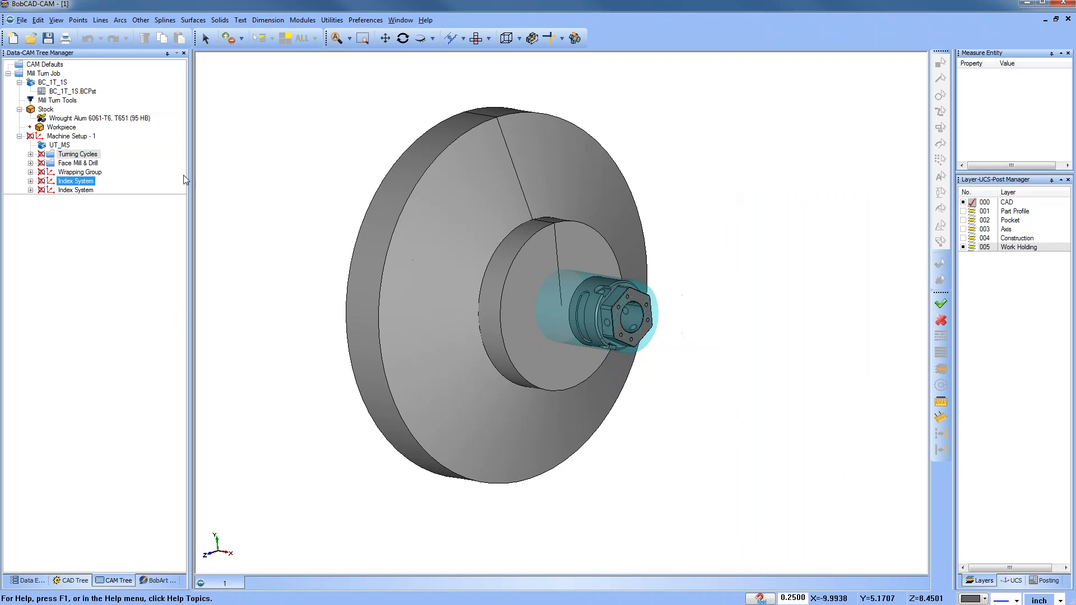
Step: Open the Mill Turn Job's machining order and reset it with Individual Feature optimization
left_click(81, 92)
right_click(58, 74)
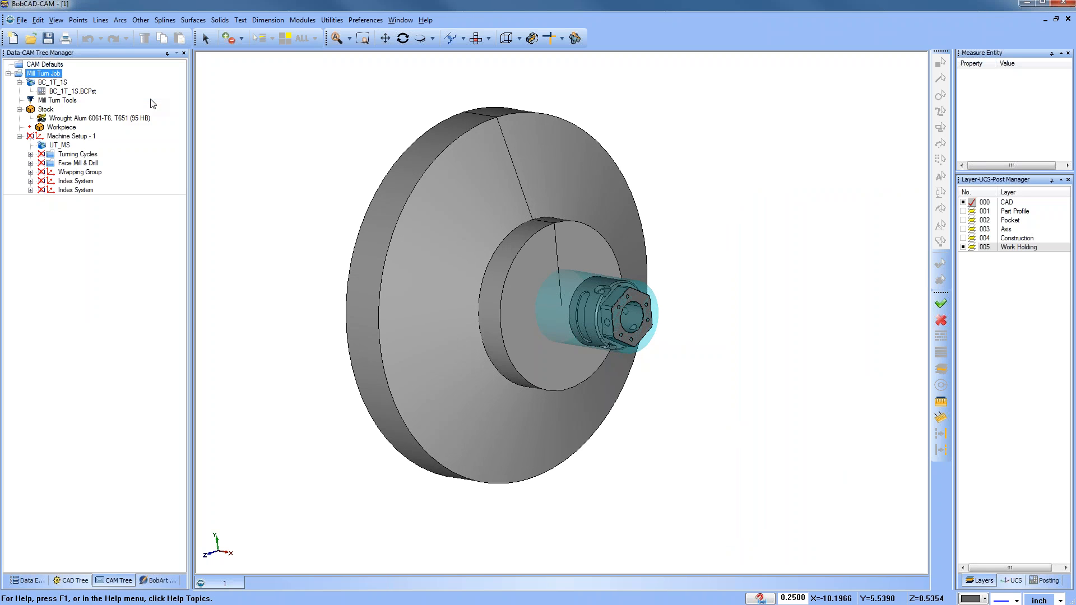
left_click(150, 100)
left_click_drag(479, 147, 488, 122)
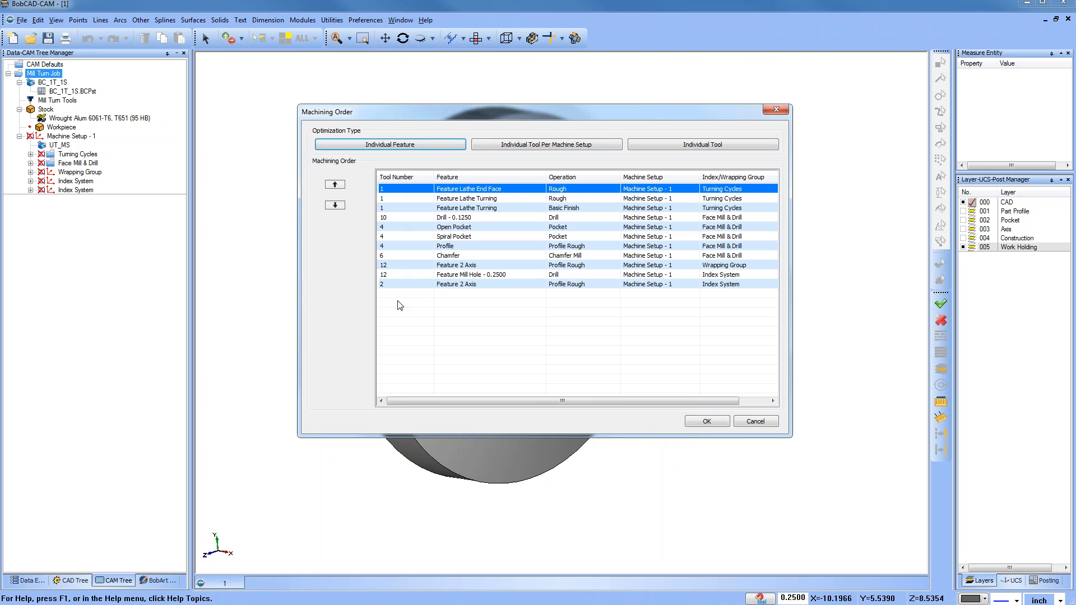
left_click(388, 147)
left_click(566, 302)
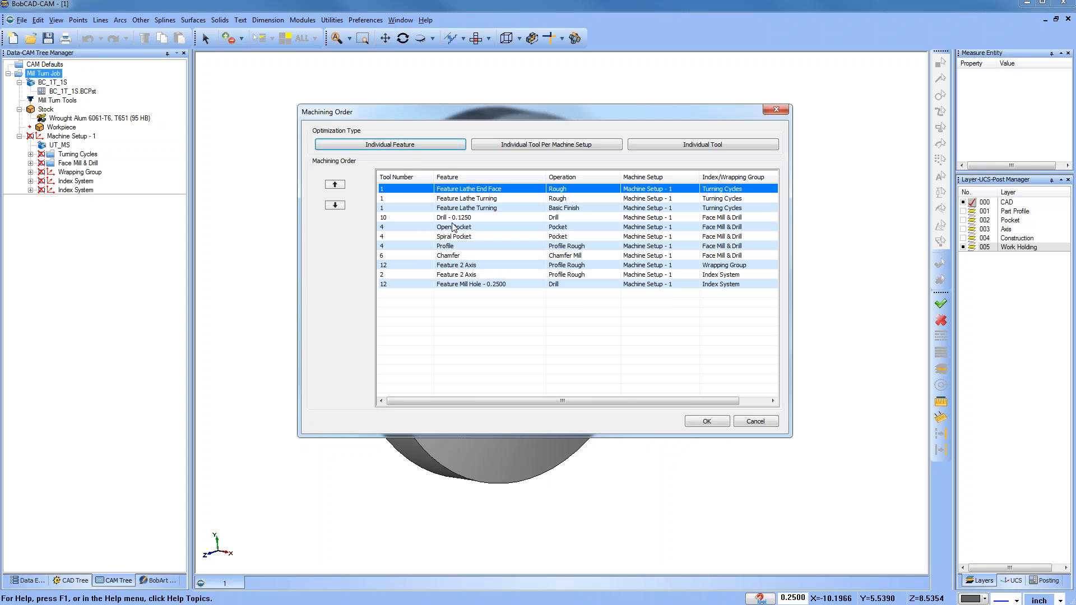
Step: Reset the machining order with Individual Tool Per Machine Setup optimization
left_click(542, 147)
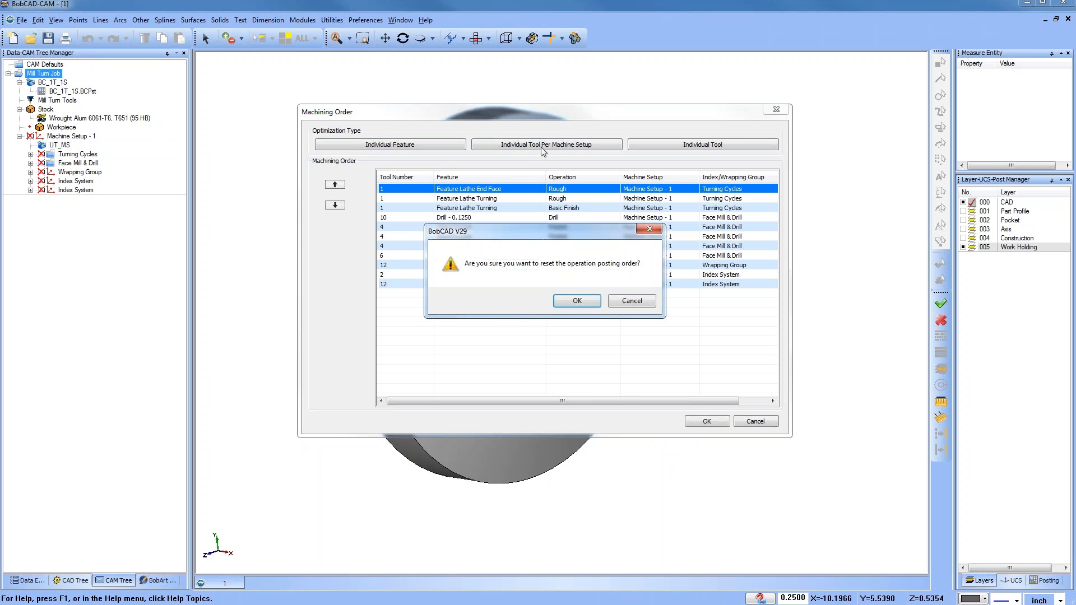
left_click(570, 302)
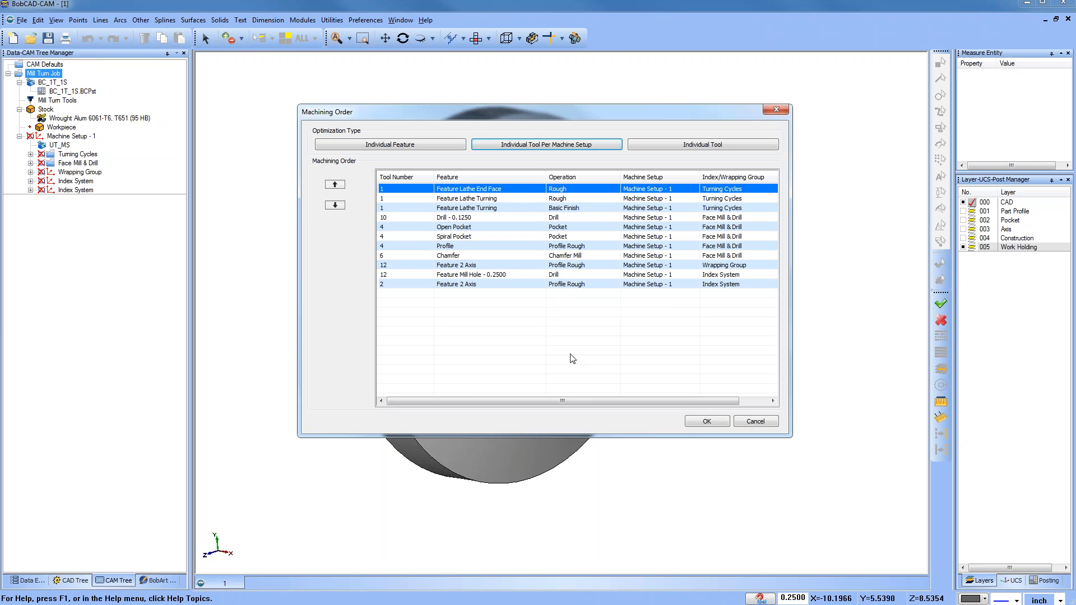
Step: Reset the machining order back to Individual Feature optimization and close the dialog
left_click(401, 144)
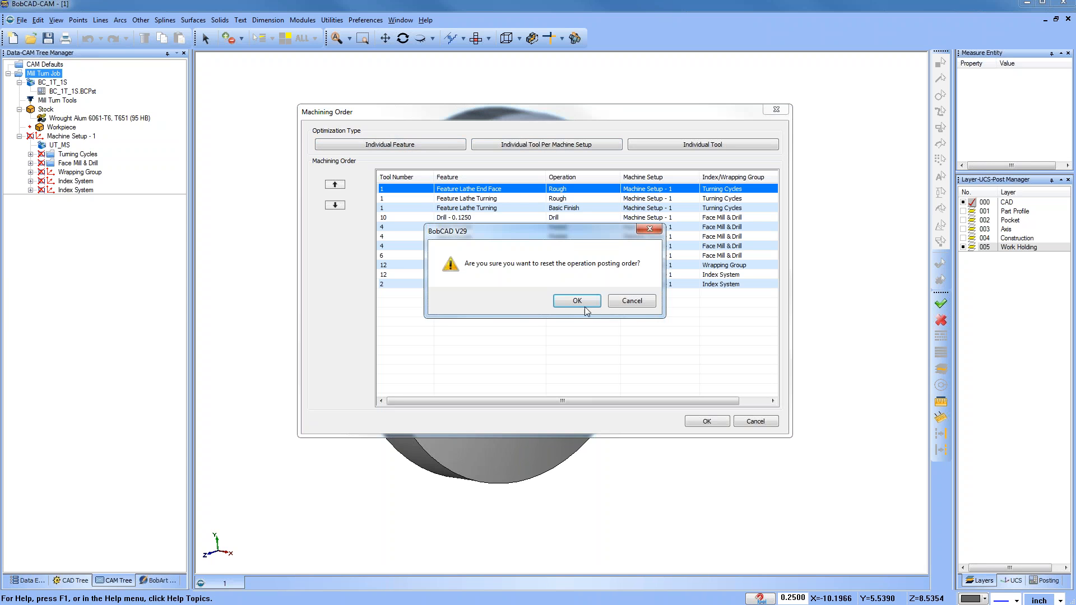
left_click(584, 306)
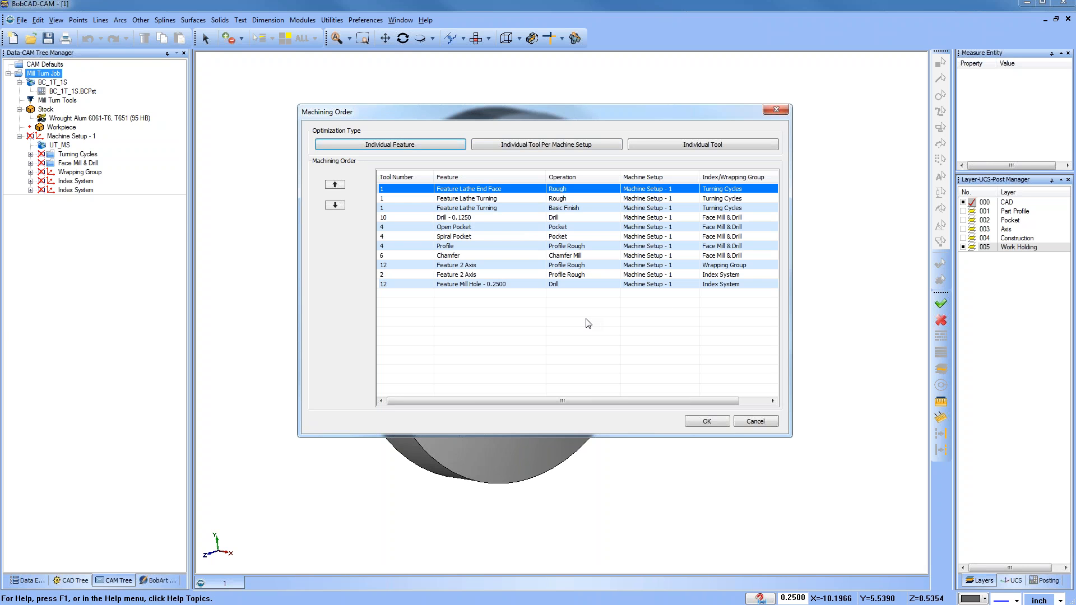
left_click(776, 109)
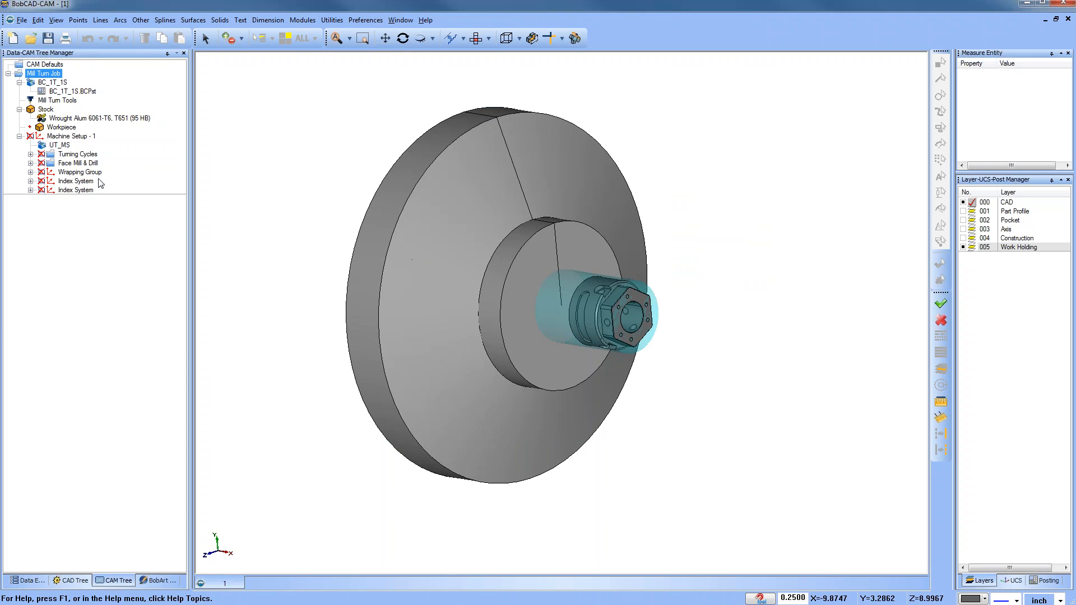
Step: Unblank the toolpaths of the Face Mill & Drill group
left_click(78, 164)
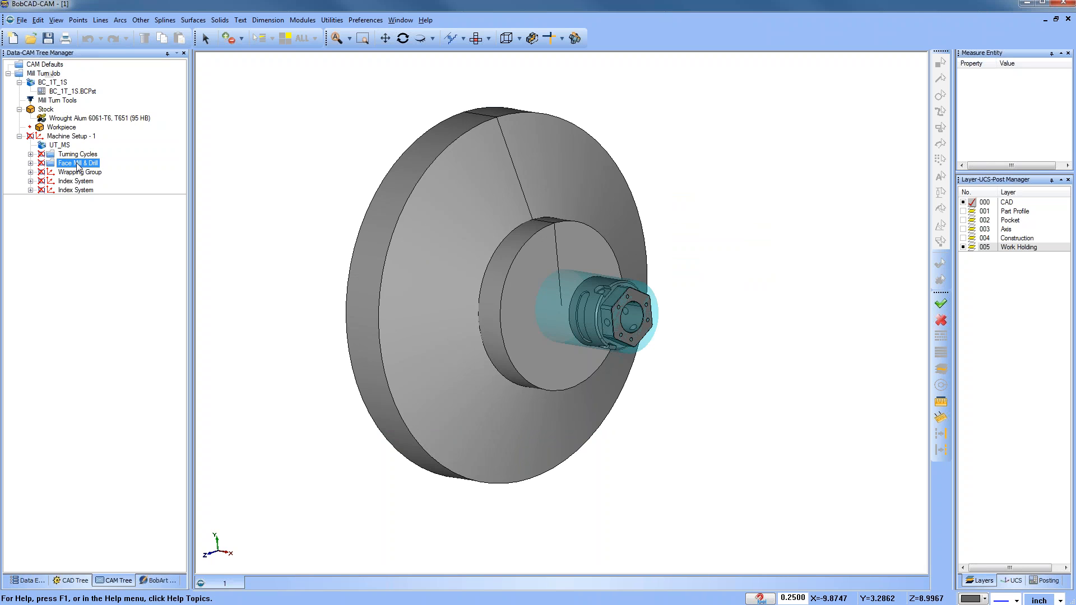
right_click(78, 165)
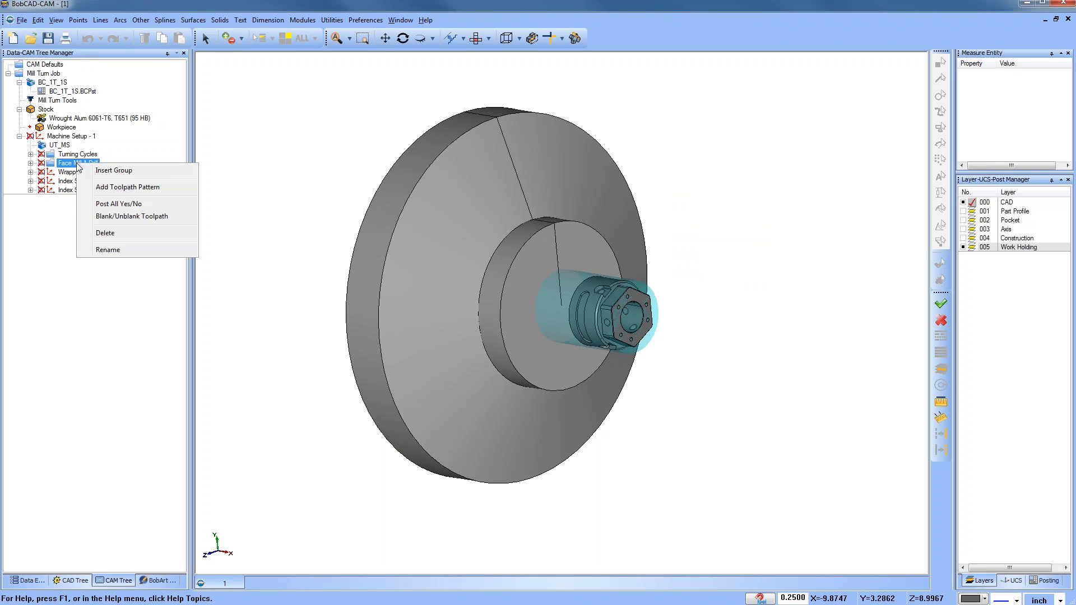
left_click(132, 216)
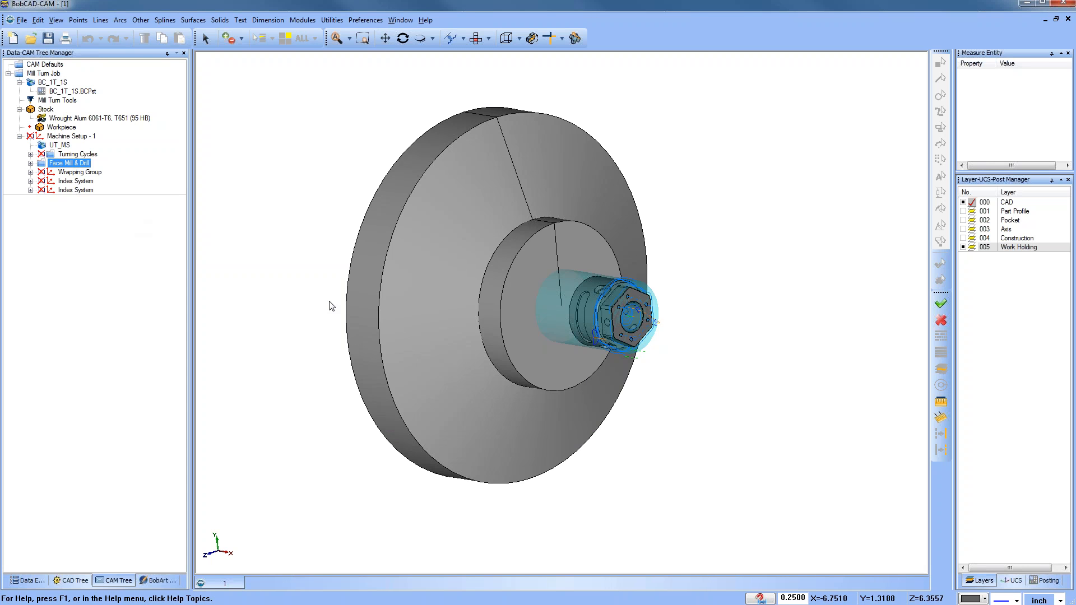
Step: Hide the Work Holding layer around the part
scroll(628, 309, "down", 2)
scroll(631, 306, "up", 5)
middle_click_drag(632, 306, 603, 352)
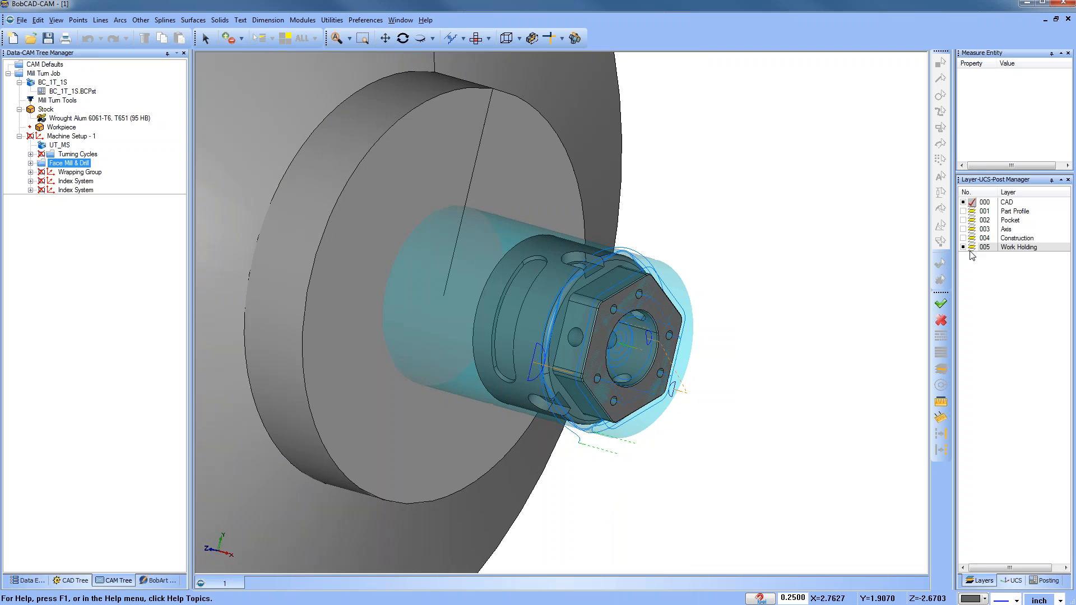
left_click(963, 247)
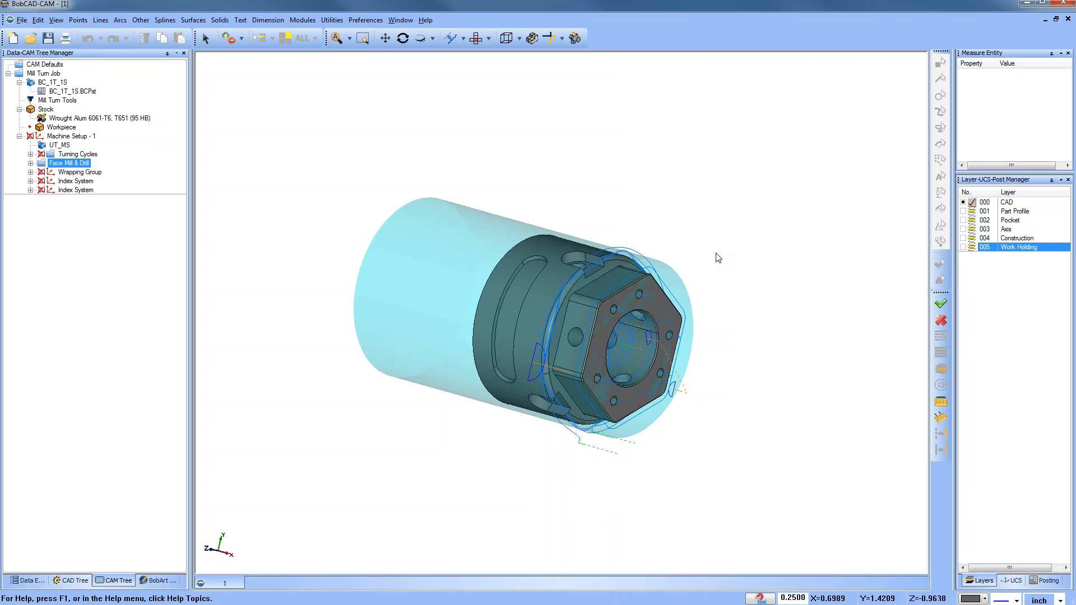
Step: Blank the toolpaths of the Face Mill & Drill group
right_click(77, 164)
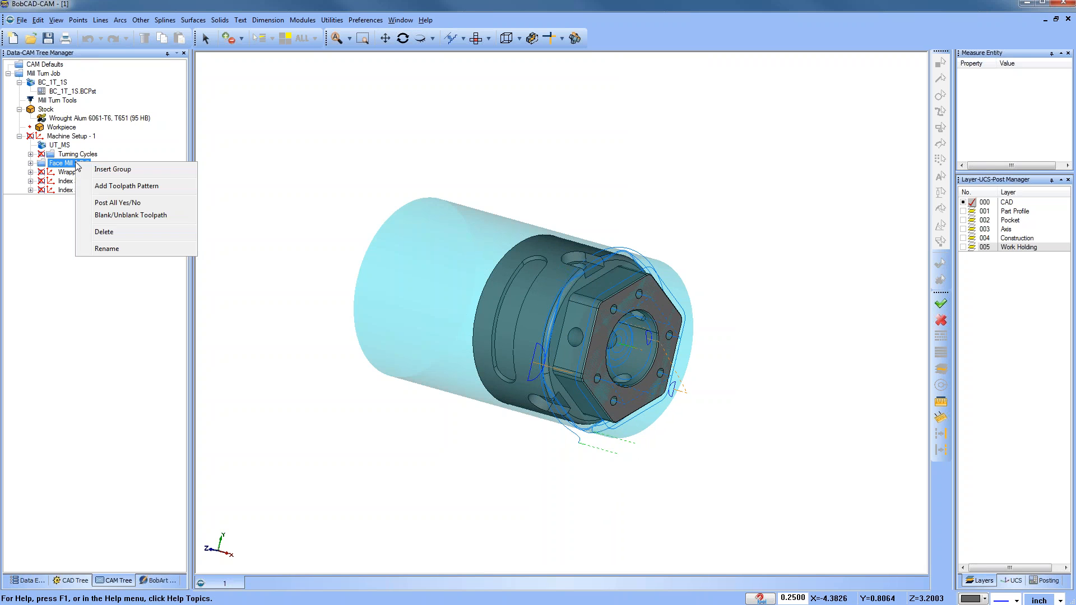
left_click(126, 216)
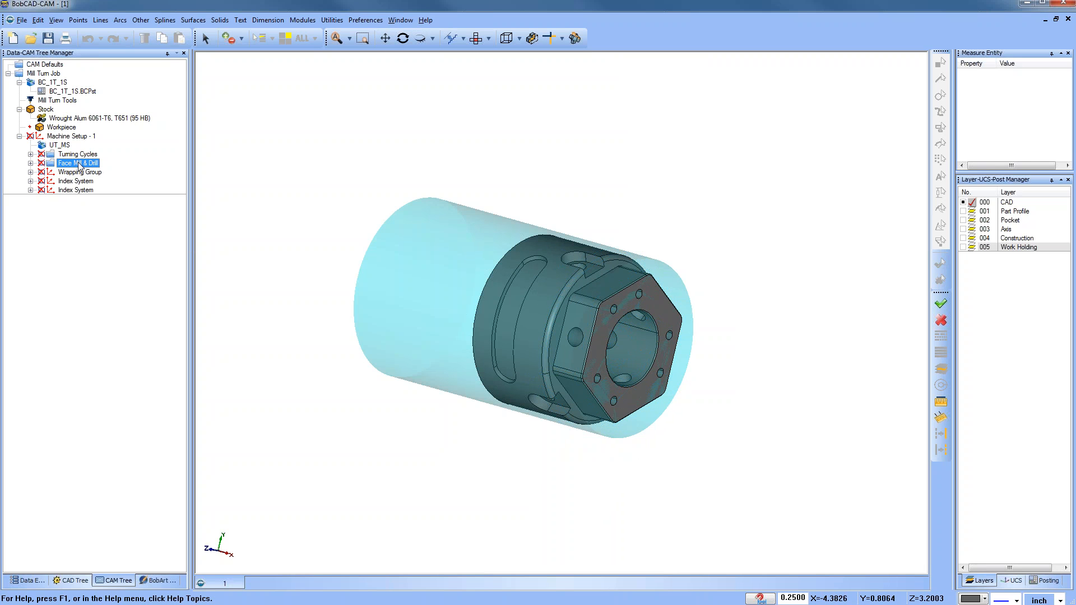
Step: Expand the Face Mill & Drill group and select its Spiral Pocket operation
right_click(79, 165)
left_click(31, 163)
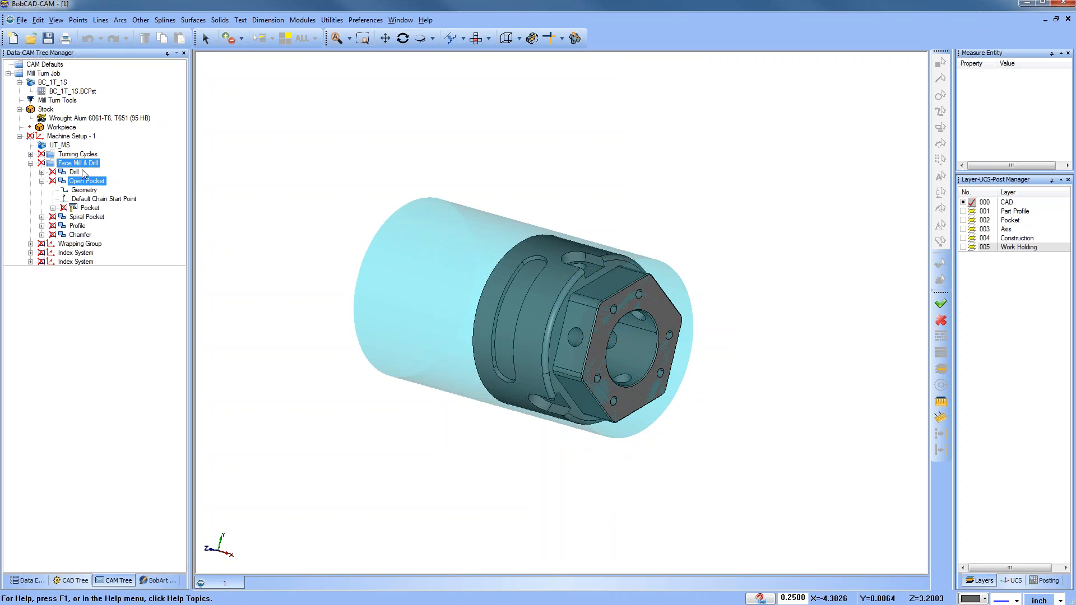
left_click(63, 198)
left_click(41, 181)
left_click(87, 190)
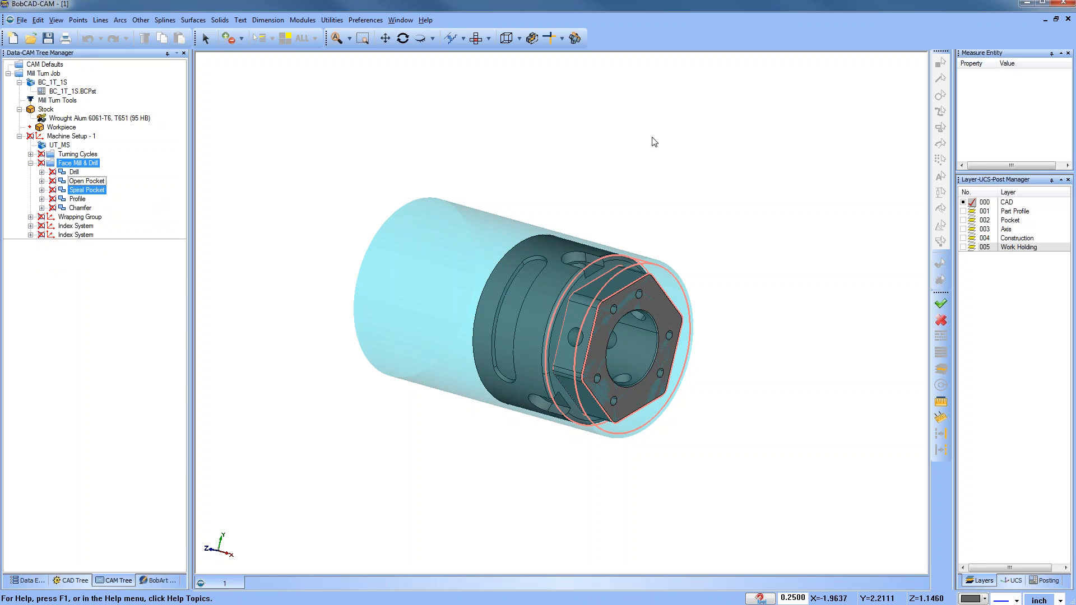
Step: Widen the side panel and switch it to the Posting view
left_click_drag(959, 183, 913, 202)
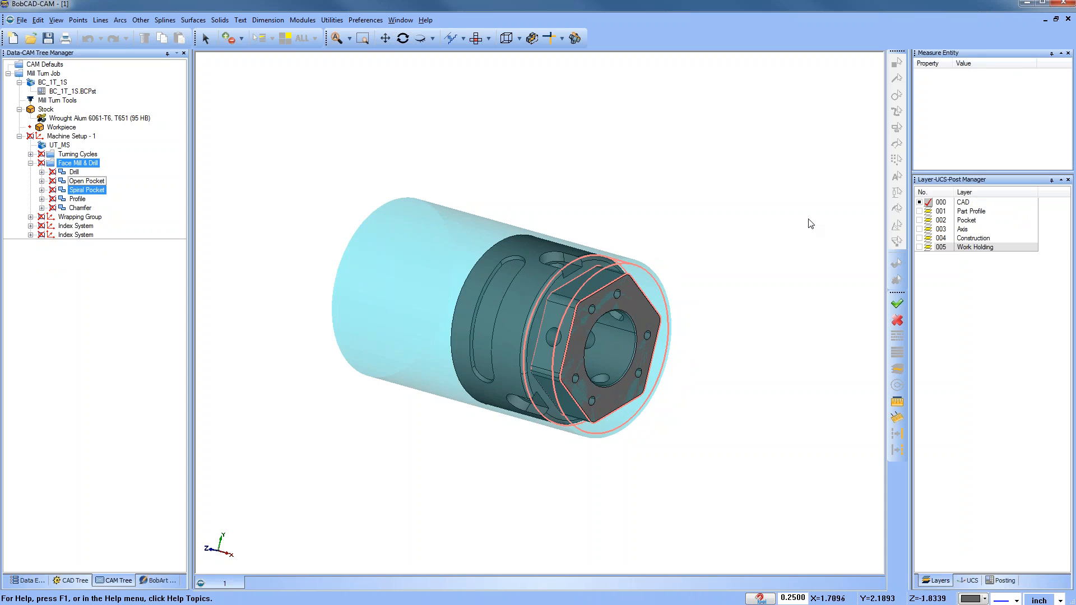
scroll(661, 267, "down", 3)
left_click(996, 583)
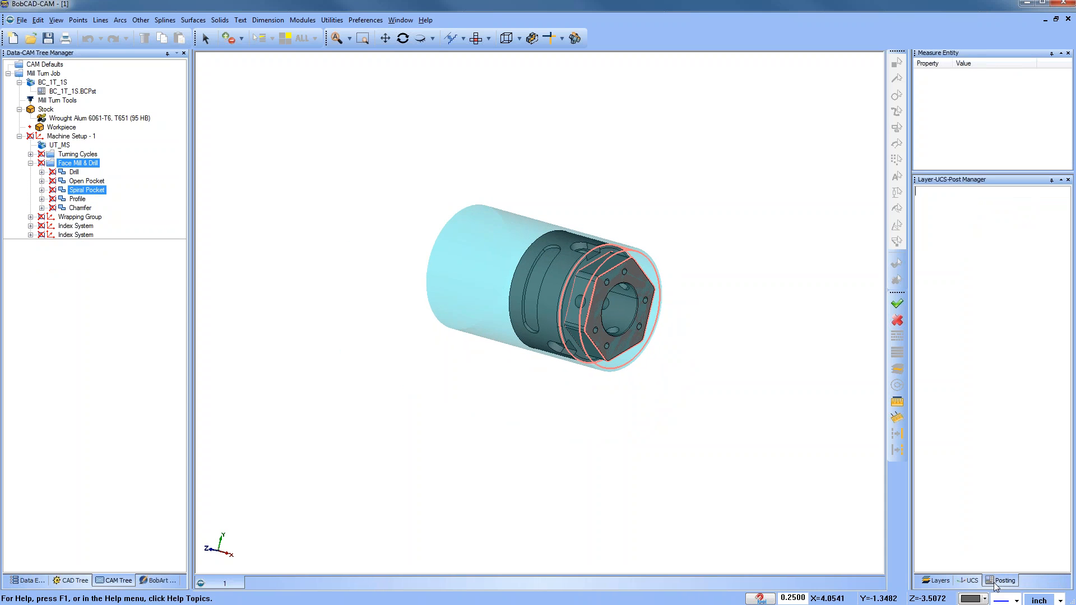
left_click_drag(911, 202, 709, 201)
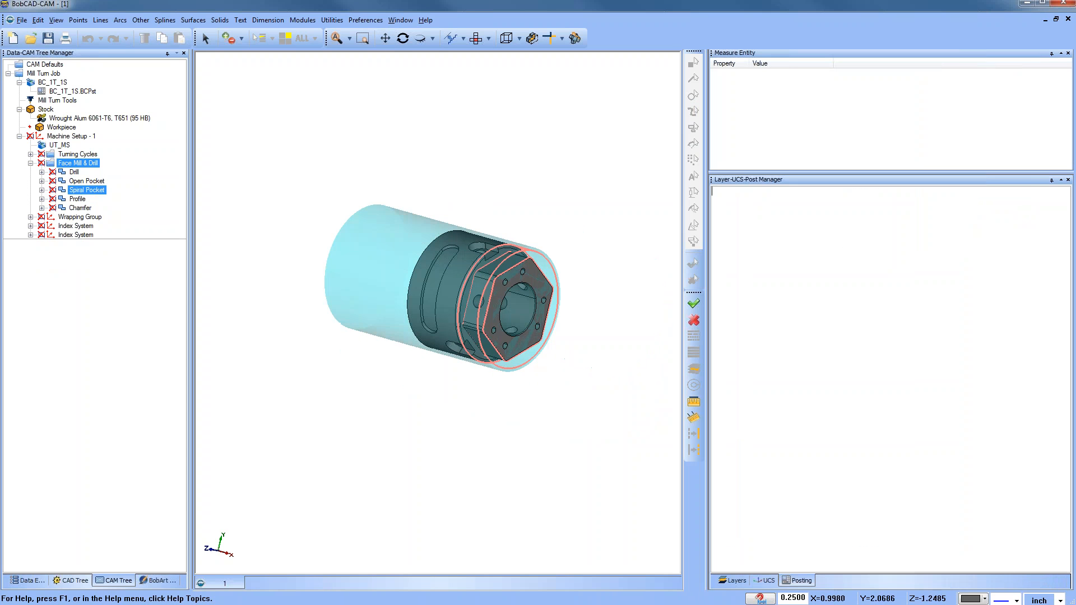
Step: Collapse the Face Mill & Drill group, open the machine Simulation, and close its Axis Control panel
left_click(31, 163)
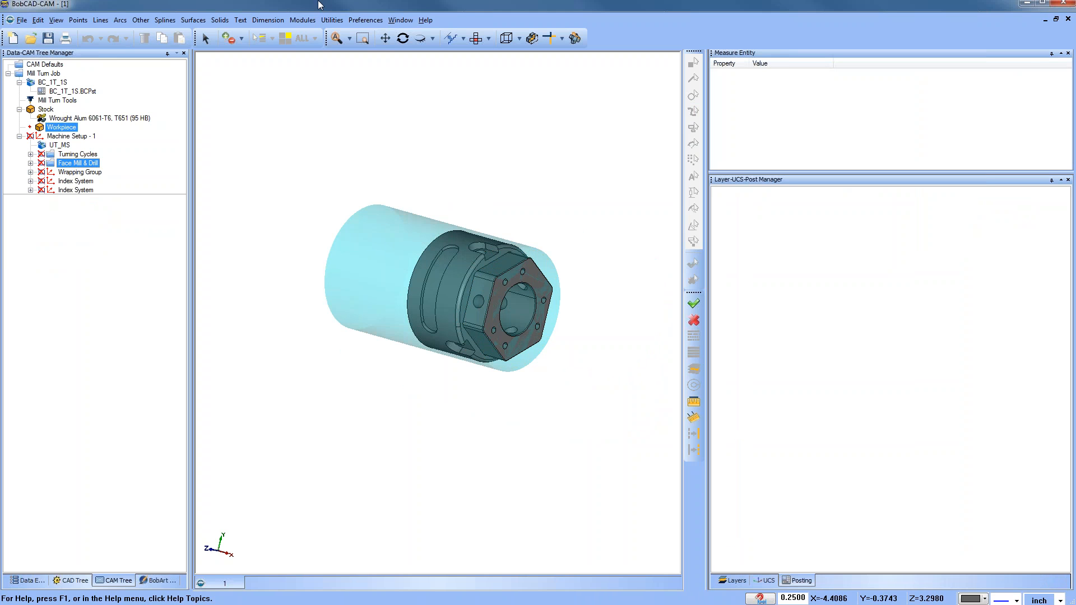
left_click(303, 20)
left_click(329, 96)
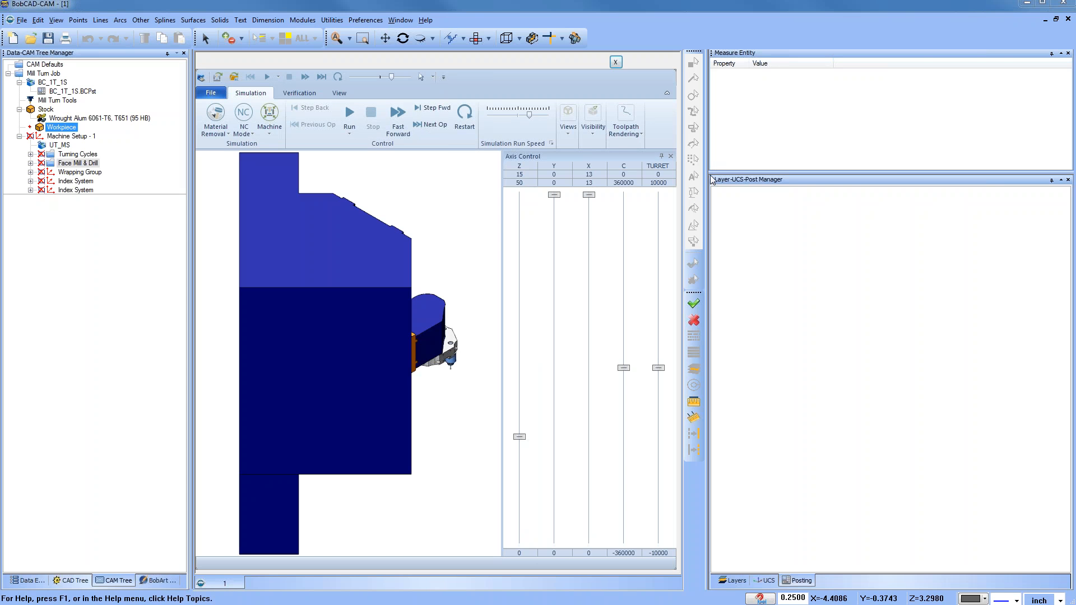
left_click(897, 156)
Step: Set the simulation's Machine mode to Workpiece / Stock
middle_click_drag(668, 459, 421, 286)
scroll(643, 338, "down", 2)
scroll(644, 338, "up", 2)
scroll(472, 361, "up", 2)
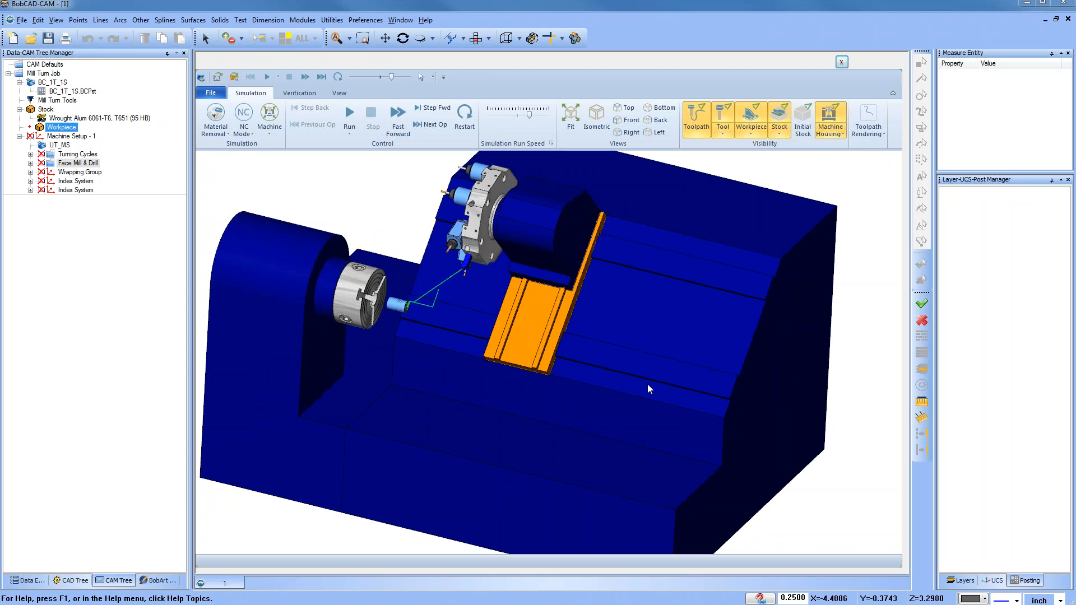
scroll(648, 385, "down", 2)
middle_click_drag(629, 338, 574, 370)
scroll(574, 343, "up", 3)
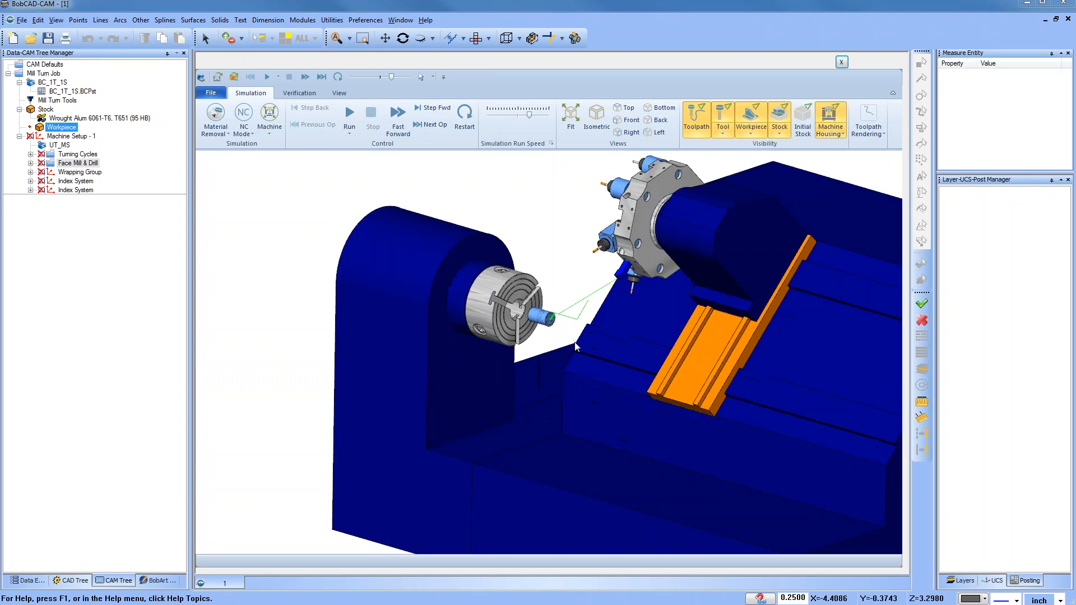
scroll(575, 343, "up", 2)
left_click(269, 133)
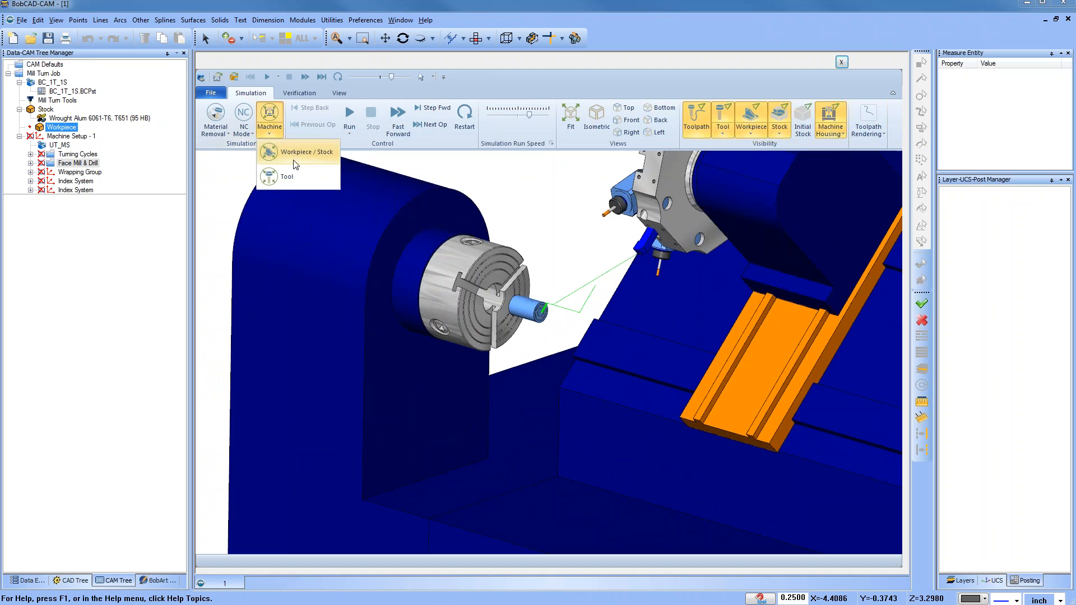
left_click(297, 157)
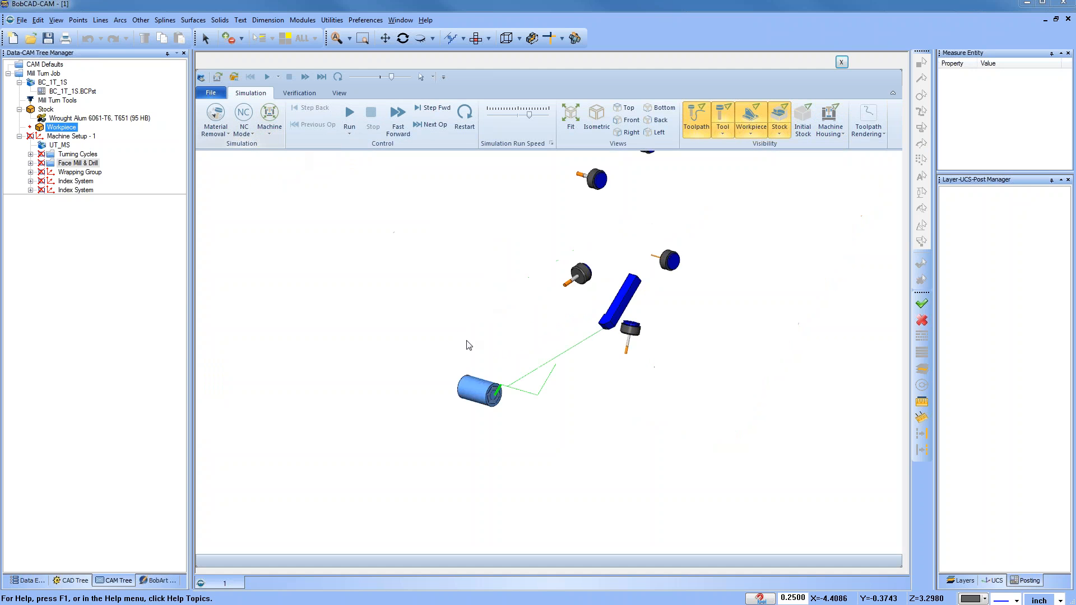
Step: Turn off the workpiece display in the simulation
middle_click_drag(606, 369, 465, 395)
left_click(785, 135)
left_click(756, 135)
left_click(770, 170)
Step: Step the simulation forward two operations
scroll(448, 397, "up", 3)
left_click(439, 128)
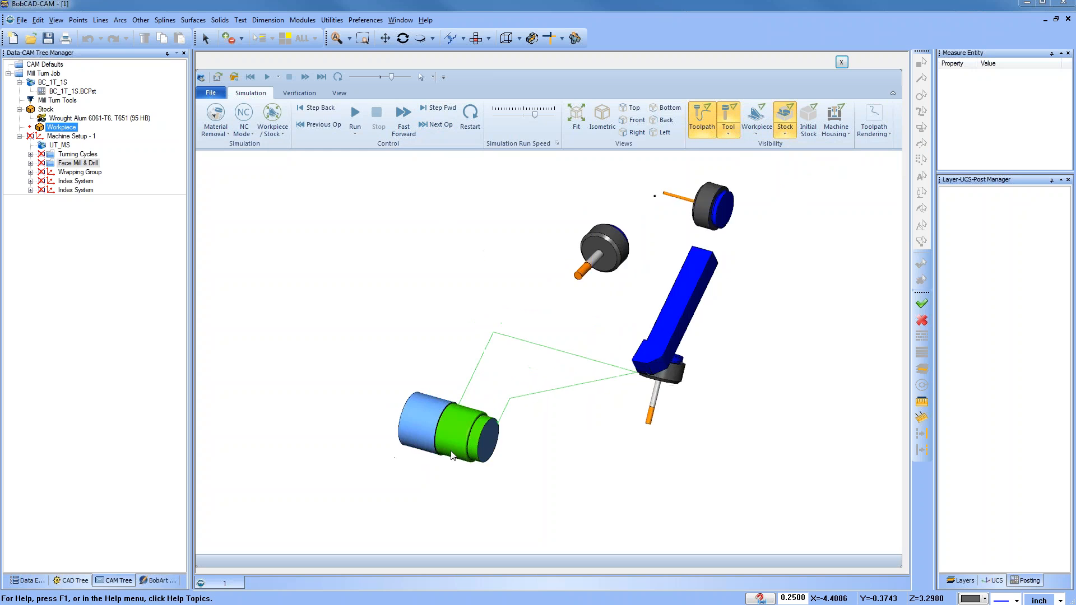
scroll(470, 395, "up", 2)
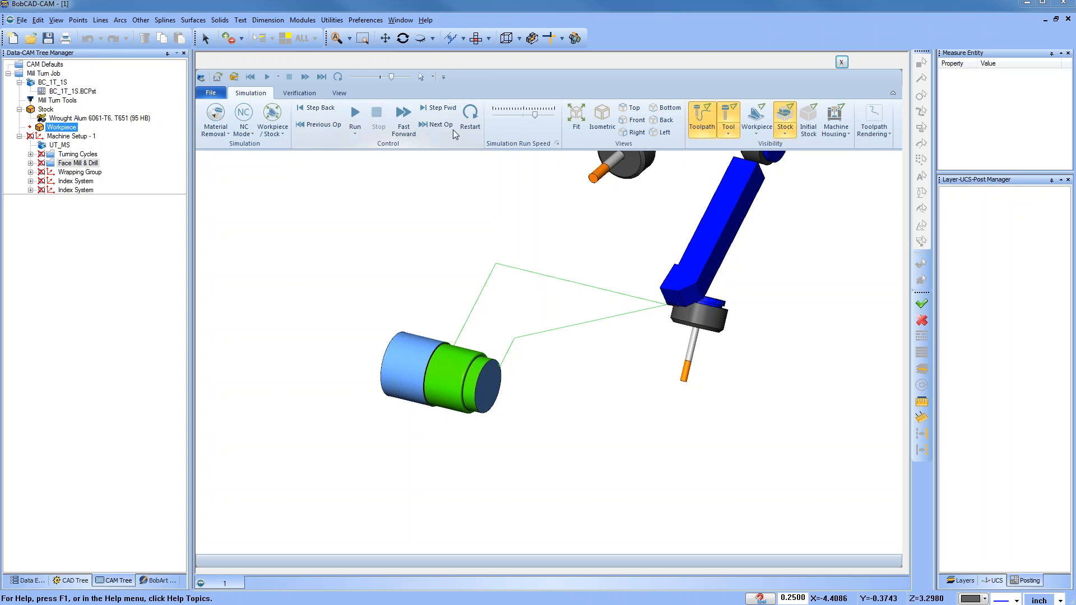
left_click(442, 127)
scroll(492, 404, "up", 2)
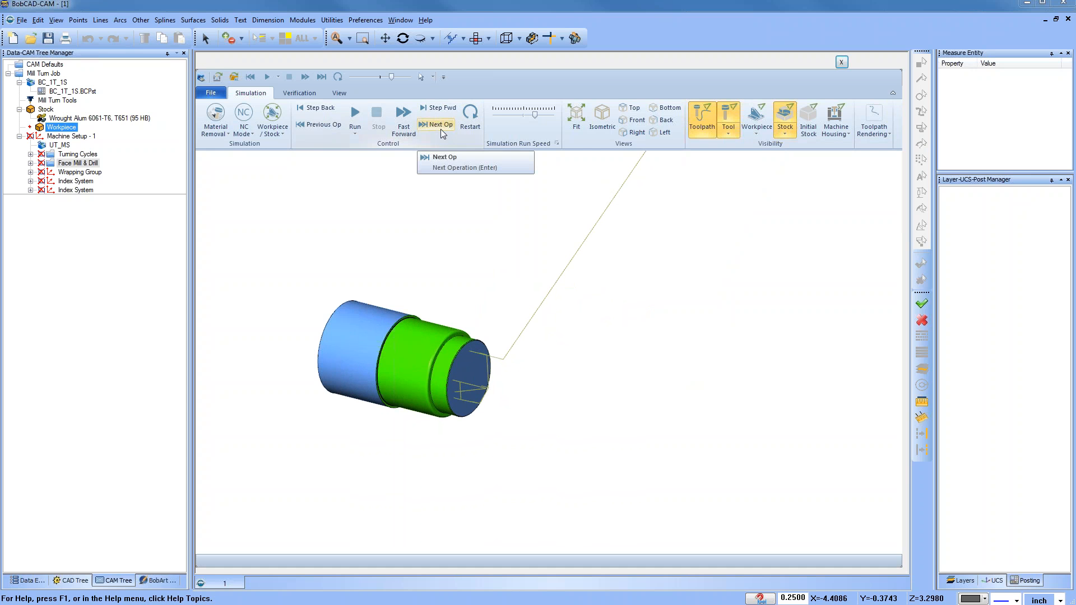
Step: Lower the simulation run speed, run the simulation, and pause it
left_click_drag(535, 115, 503, 115)
left_click(355, 115)
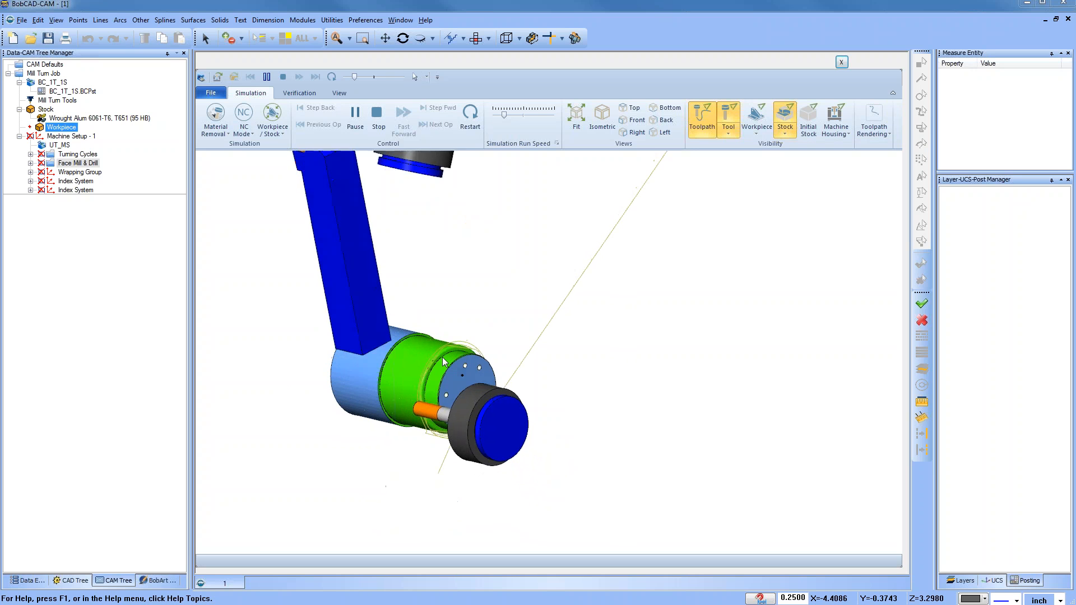
left_click(354, 118)
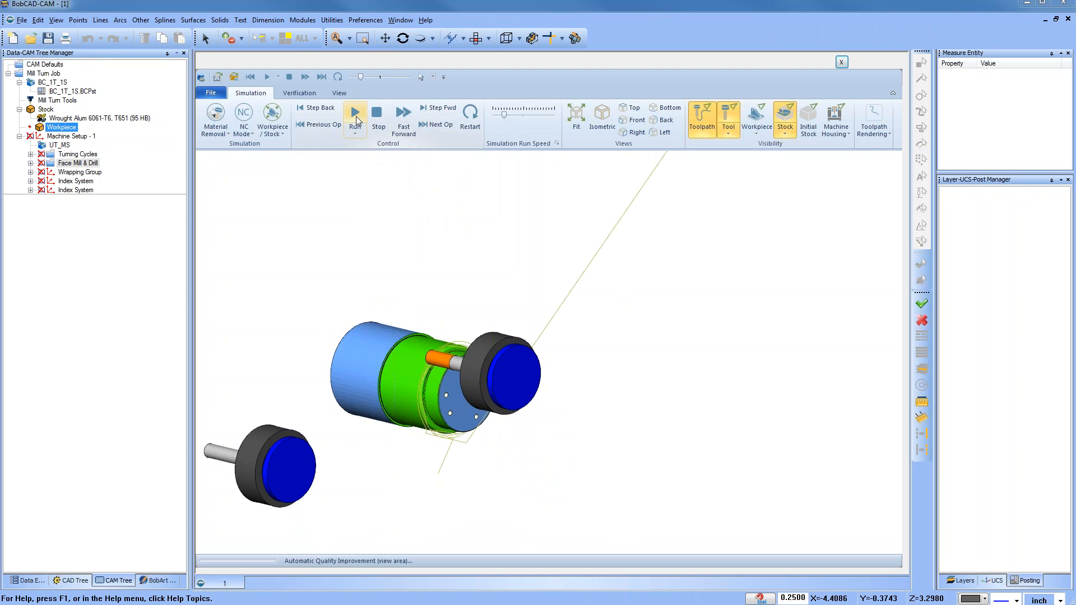
Step: Advance two more operations, then run the simulation at a higher speed
left_click(431, 127)
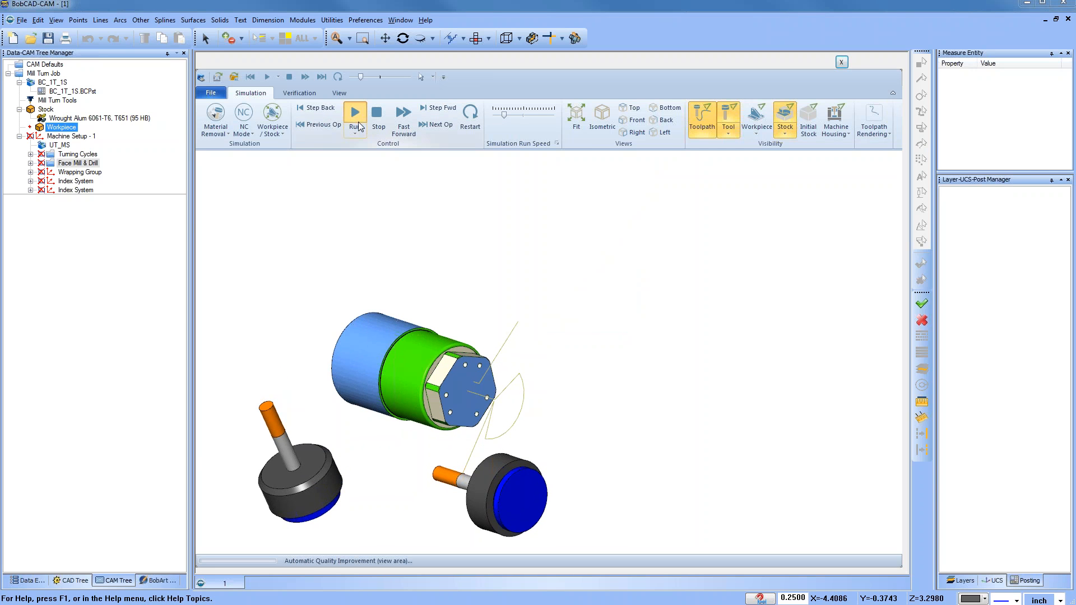
left_click(449, 126)
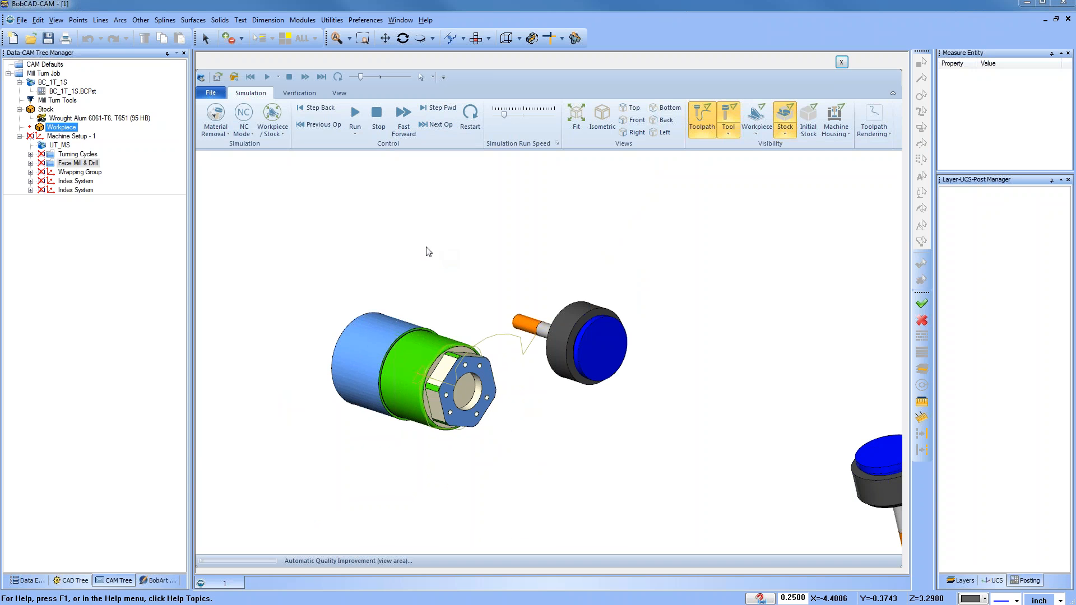
left_click(356, 114)
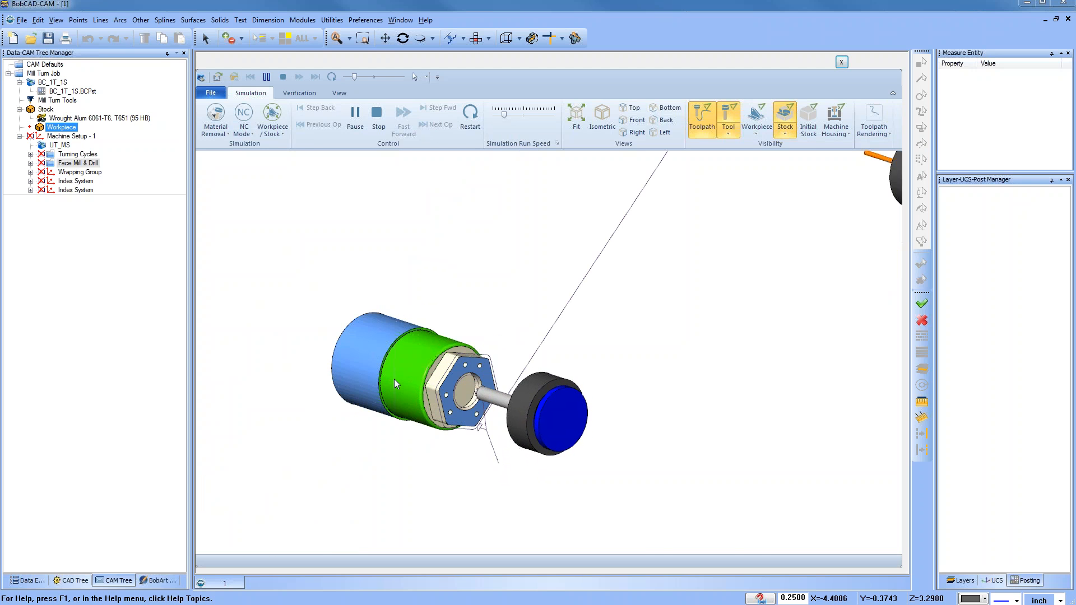
left_click_drag(506, 115, 528, 114)
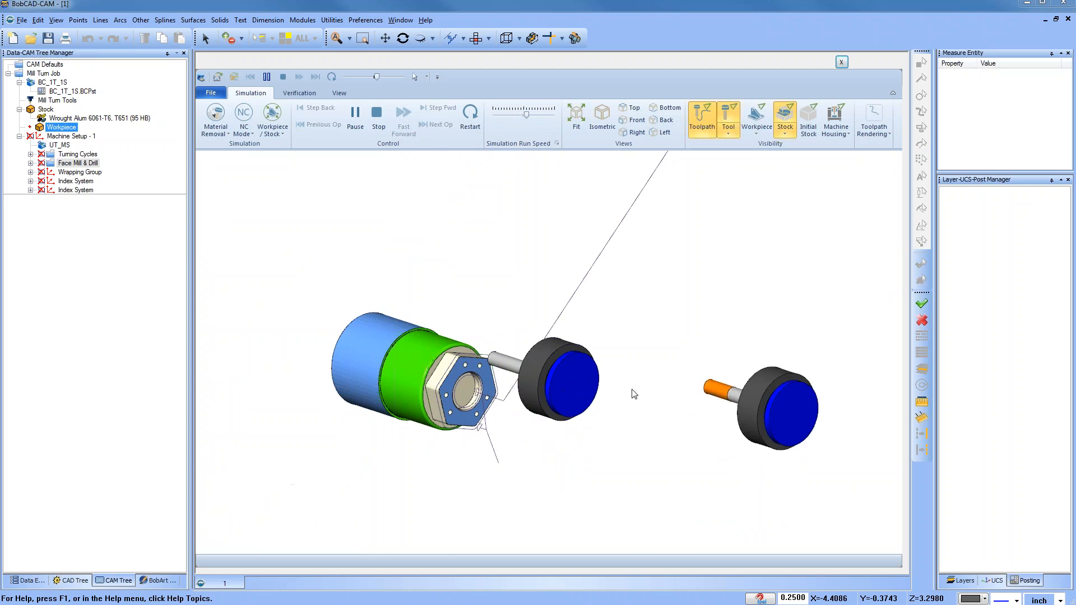
Step: Inspect the simulated part up close, then close the simulation window
middle_click_drag(434, 383, 452, 428)
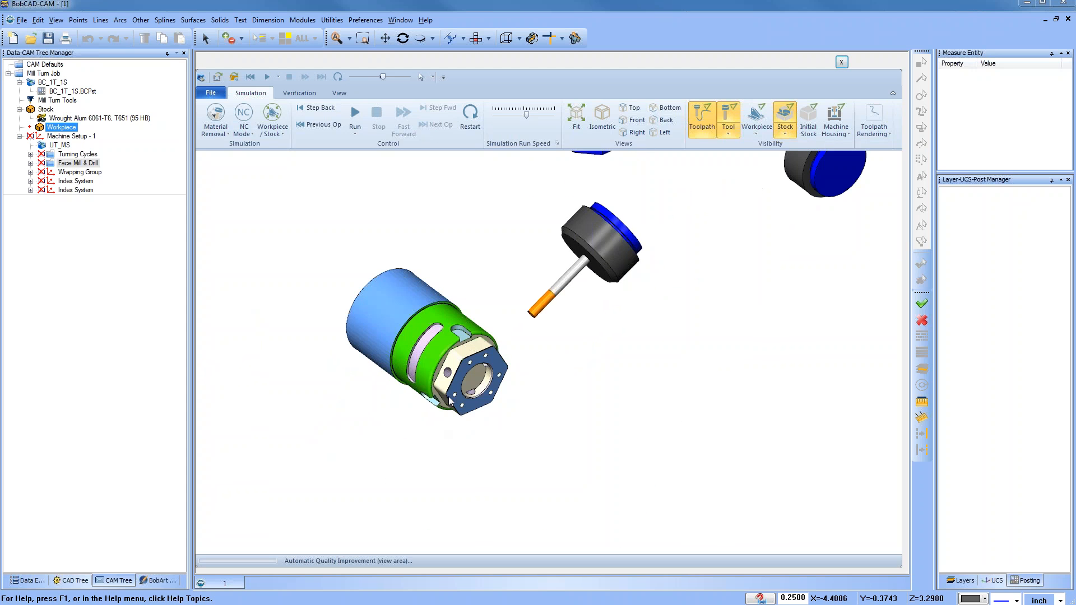
scroll(488, 344, "up", 4)
middle_click_drag(499, 390, 516, 369)
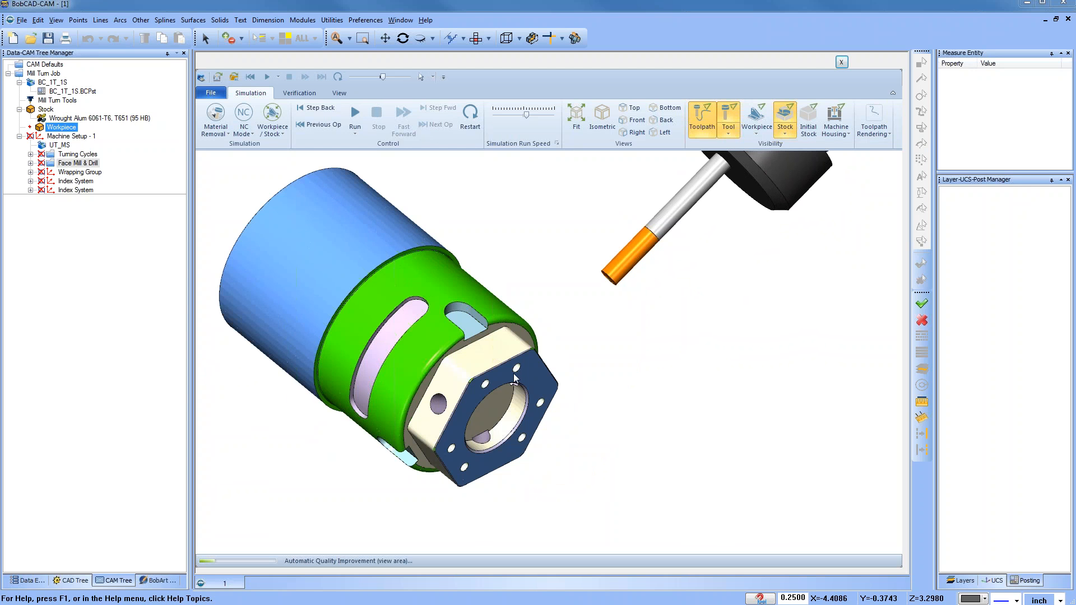
middle_click_drag(697, 369, 889, 153)
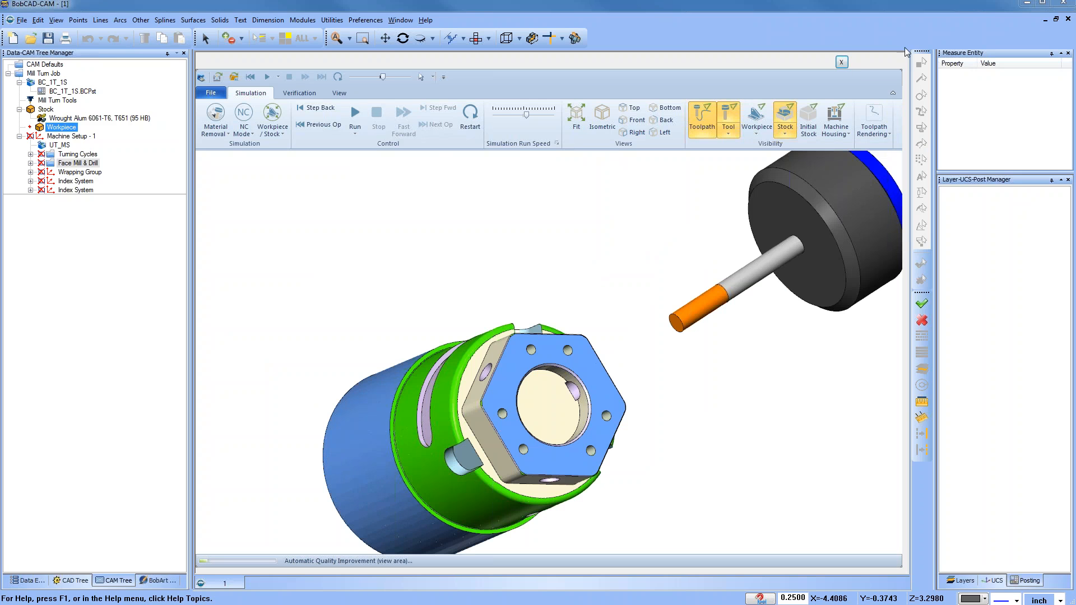
left_click(842, 62)
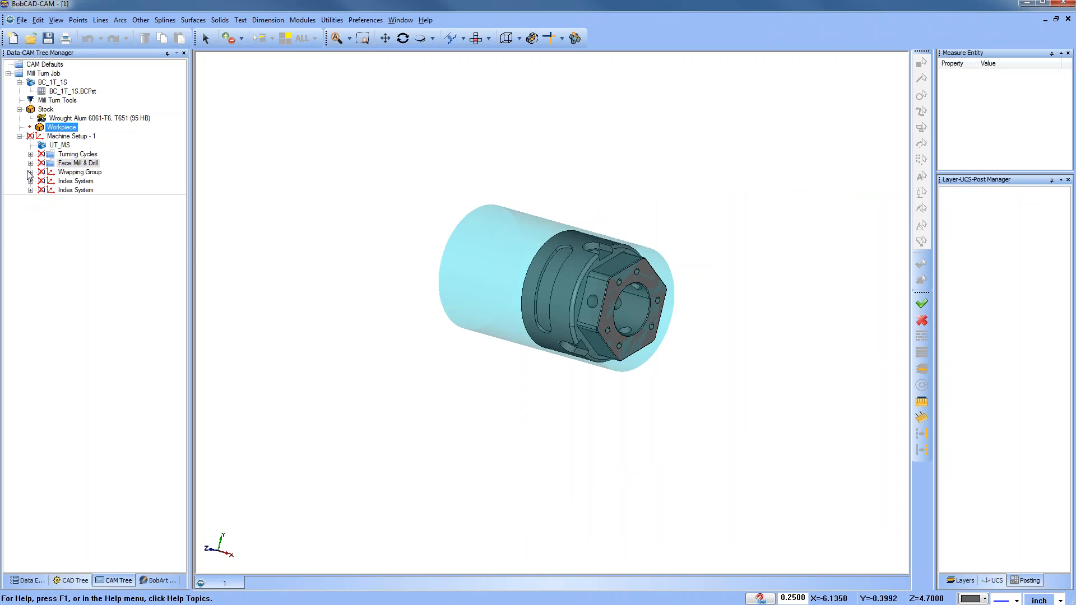
Step: Expand the Turning Cycles group and toggle it not to post
left_click(30, 154)
right_click(82, 156)
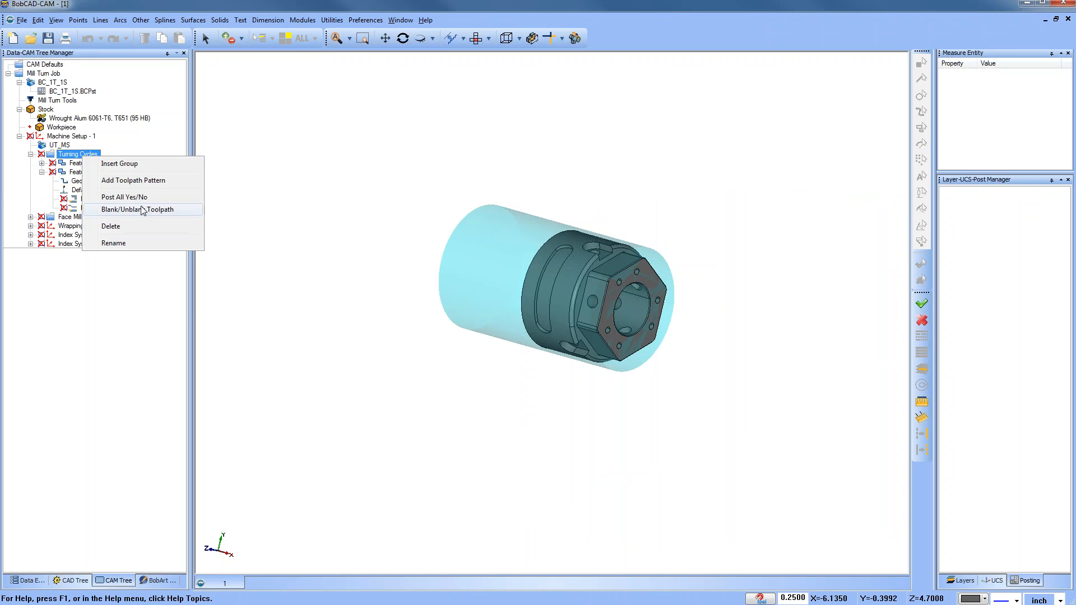
left_click(146, 198)
Step: Post the Mill Turn Job and review the generated NC code
left_click(43, 73)
right_click(44, 74)
left_click(65, 119)
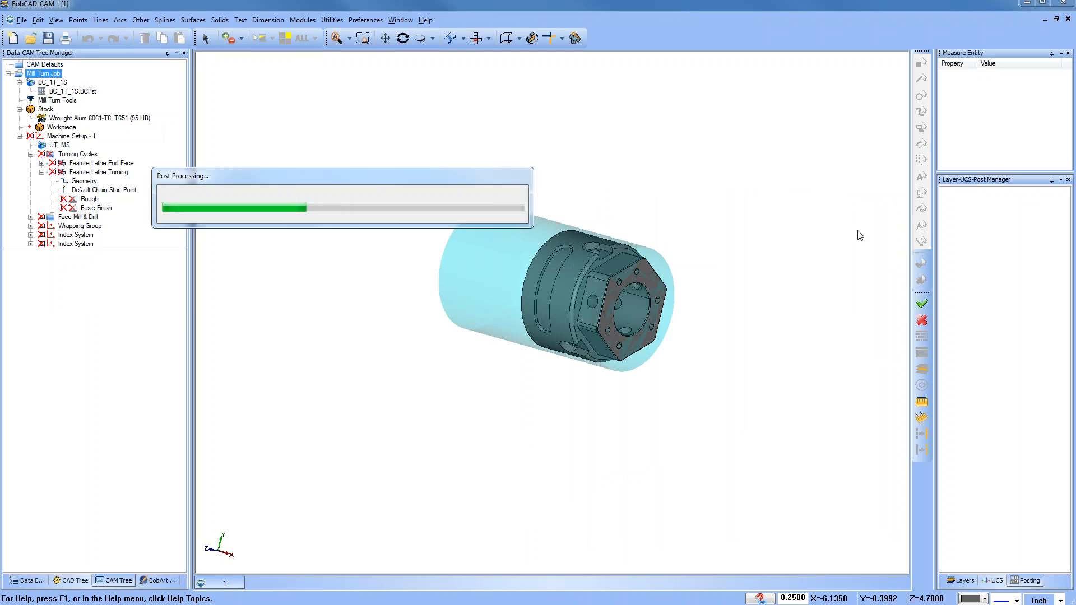
left_click_drag(920, 226, 702, 258)
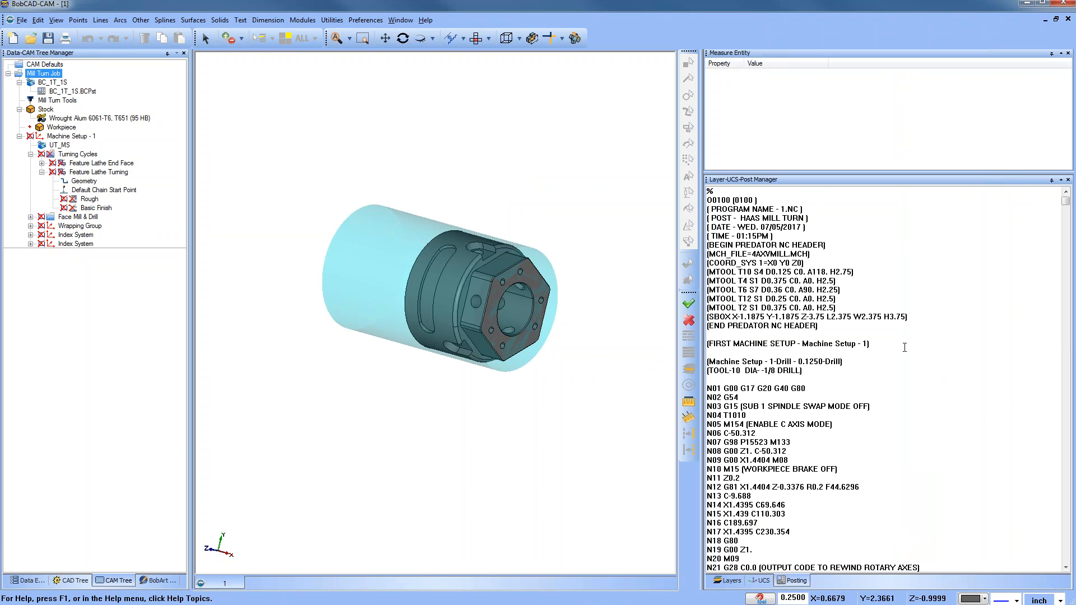
scroll(930, 348, "down", 3)
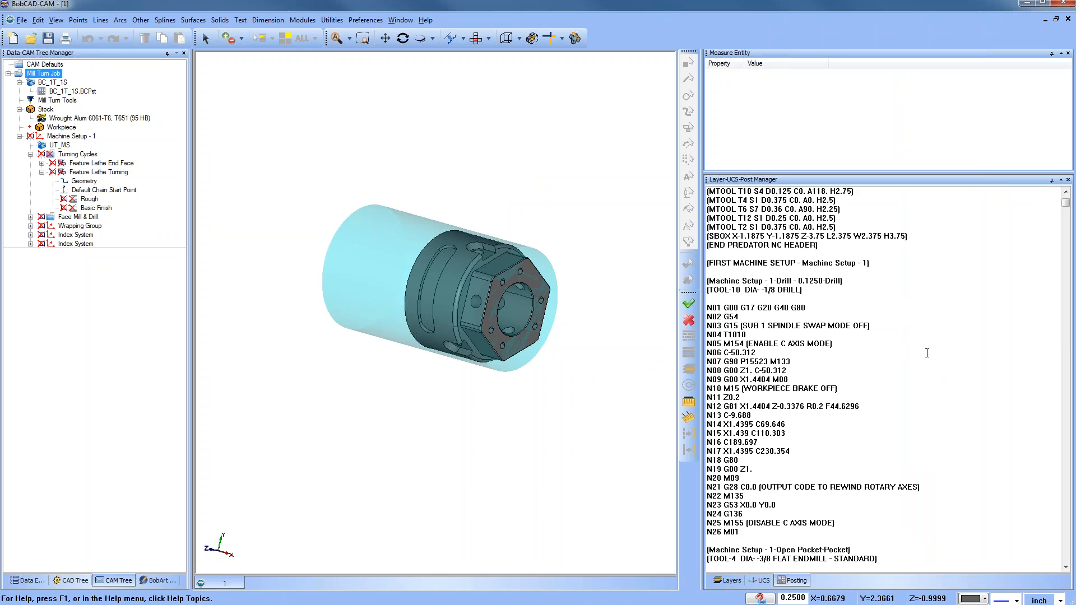
scroll(928, 353, "up", 3)
Step: Toggle posting off for every operation under Machine Setup - 1
left_click(99, 172)
left_click(72, 136)
right_click(74, 138)
left_click(152, 236)
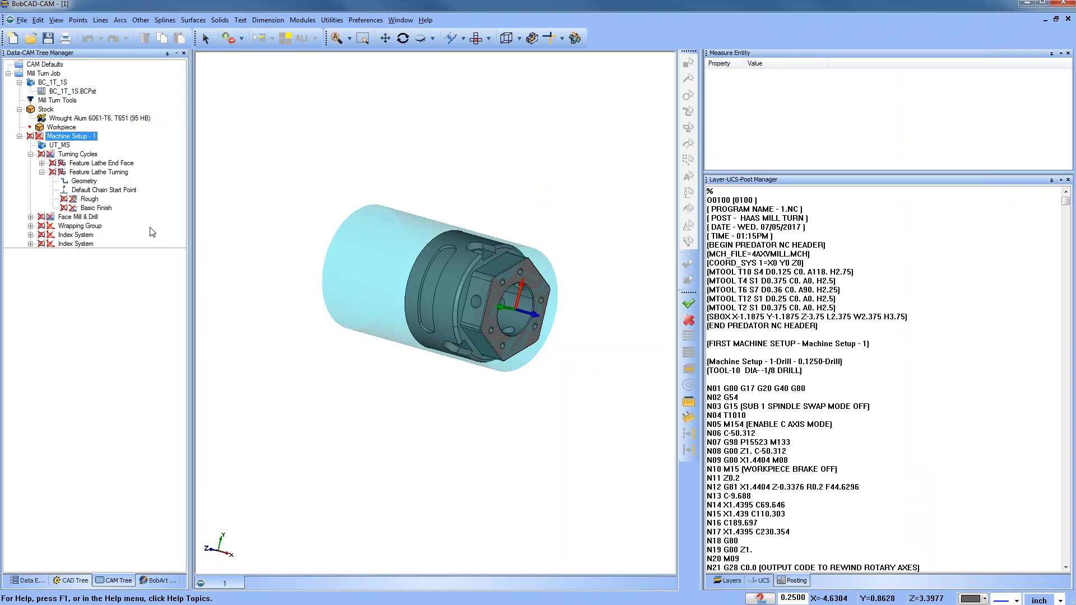
Step: Enable posting for the Turning Cycles group, post the Mill Turn Job, and review the turning code
right_click(79, 155)
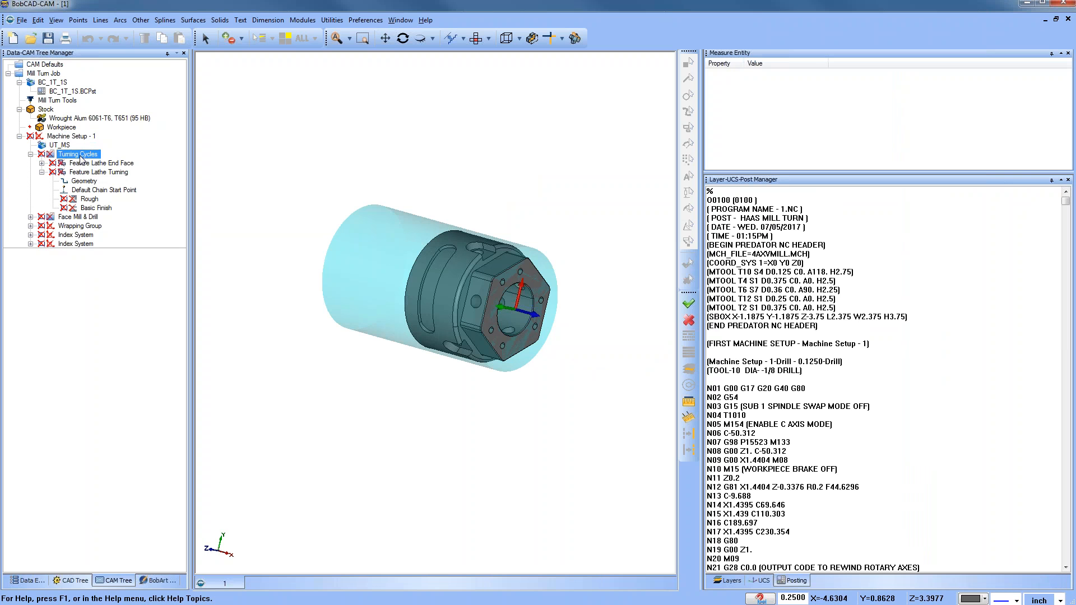
left_click(136, 207)
right_click(44, 73)
left_click(70, 107)
scroll(923, 415, "down", 6)
scroll(929, 396, "down", 4)
scroll(929, 396, "down", 2)
scroll(929, 396, "down", 5)
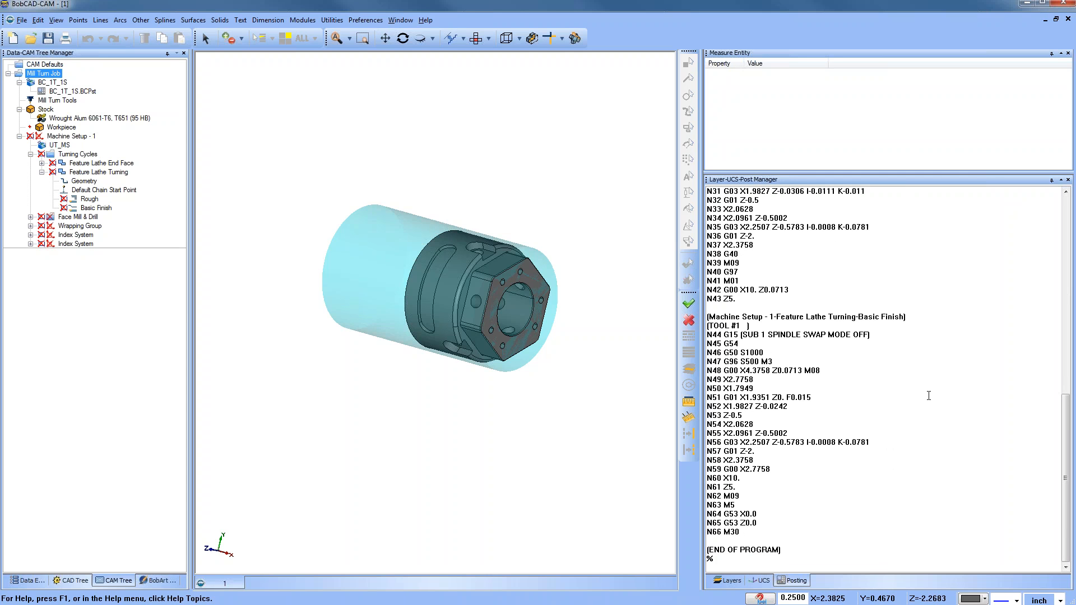
left_click_drag(702, 272, 623, 269)
Step: Disable posting for Turning Cycles and enable posting for the Face Mill & Drill group
right_click(78, 155)
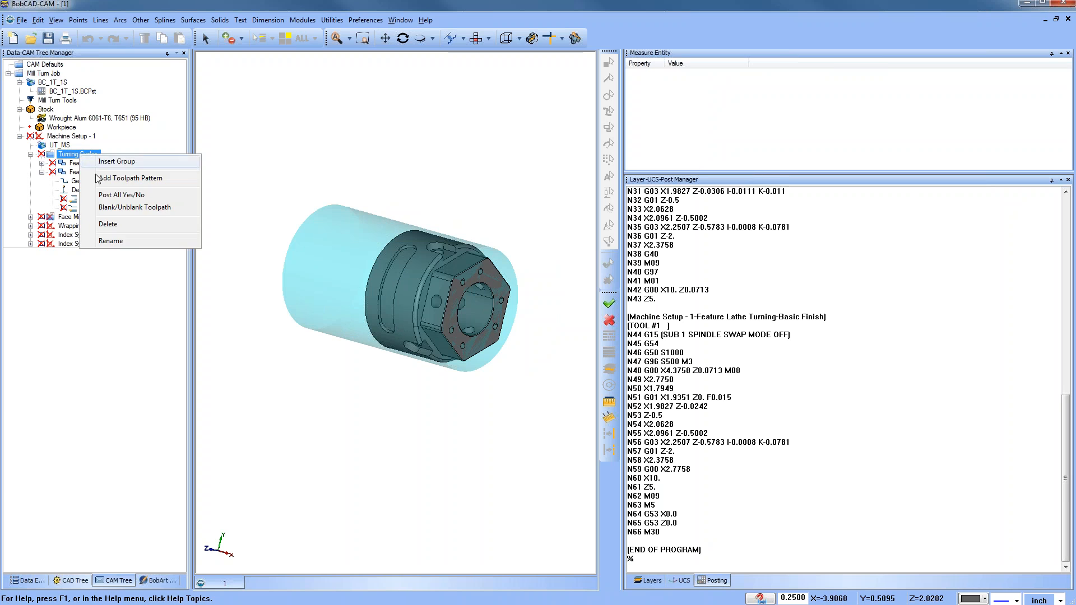
left_click(144, 197)
left_click(31, 154)
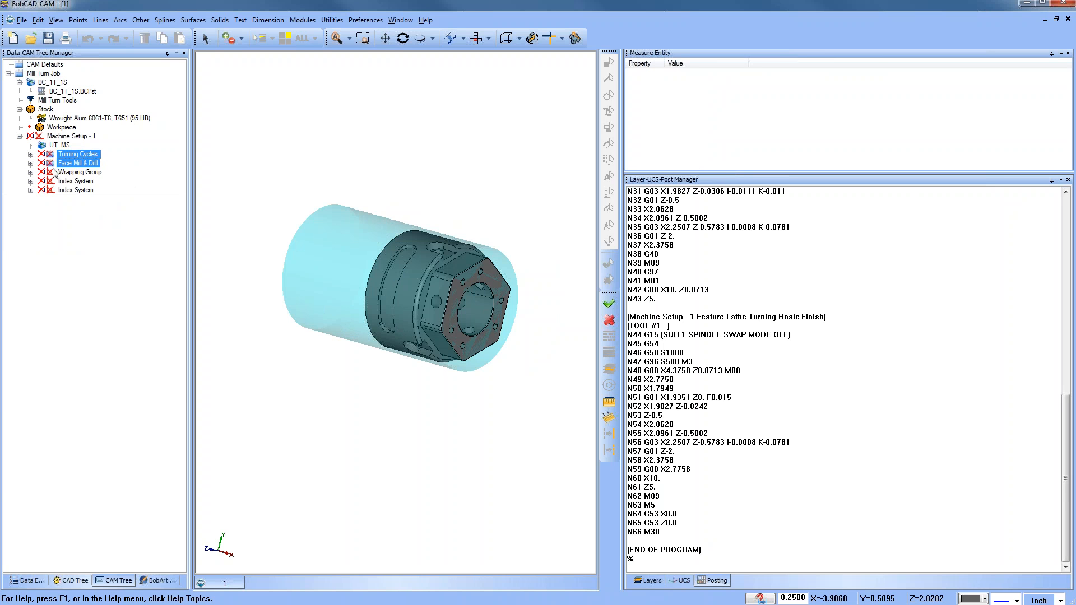
right_click(72, 164)
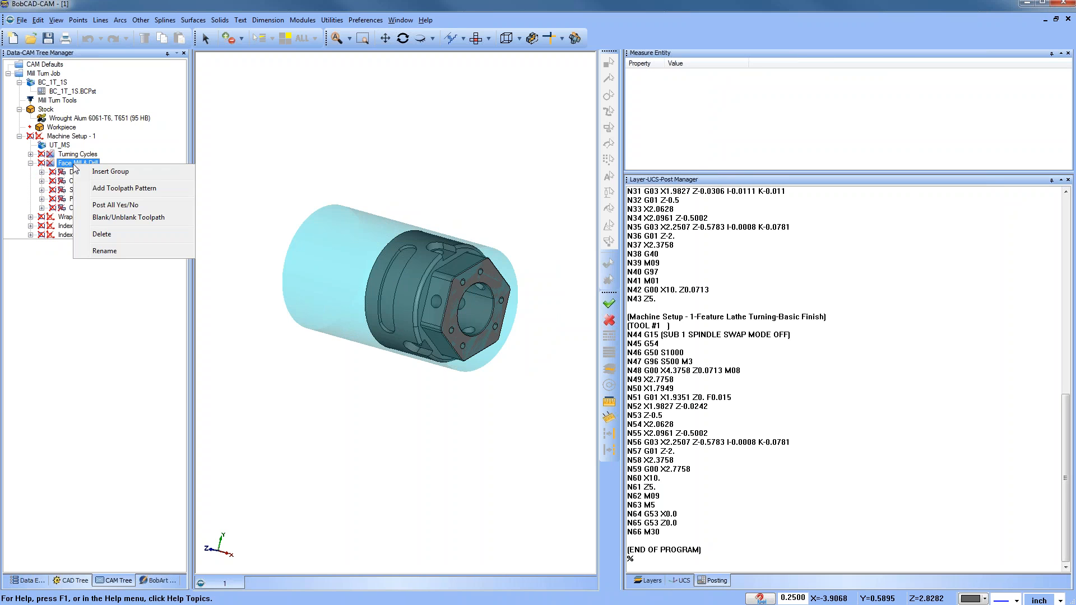
left_click(145, 204)
Step: Post the Mill Turn Job again and review the milling NC code
left_click(55, 76)
right_click(55, 75)
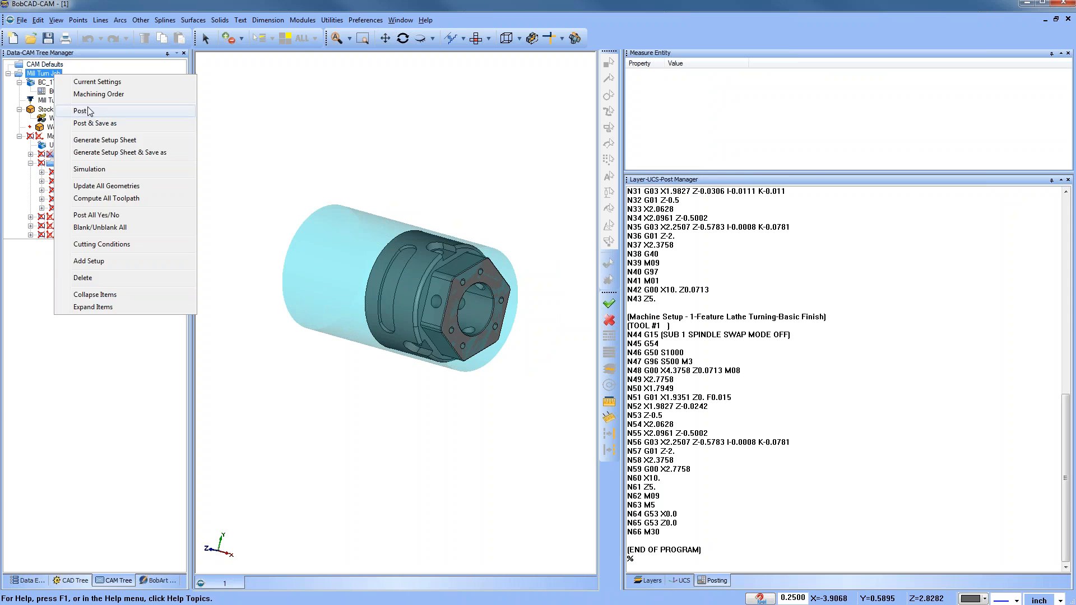
left_click(90, 108)
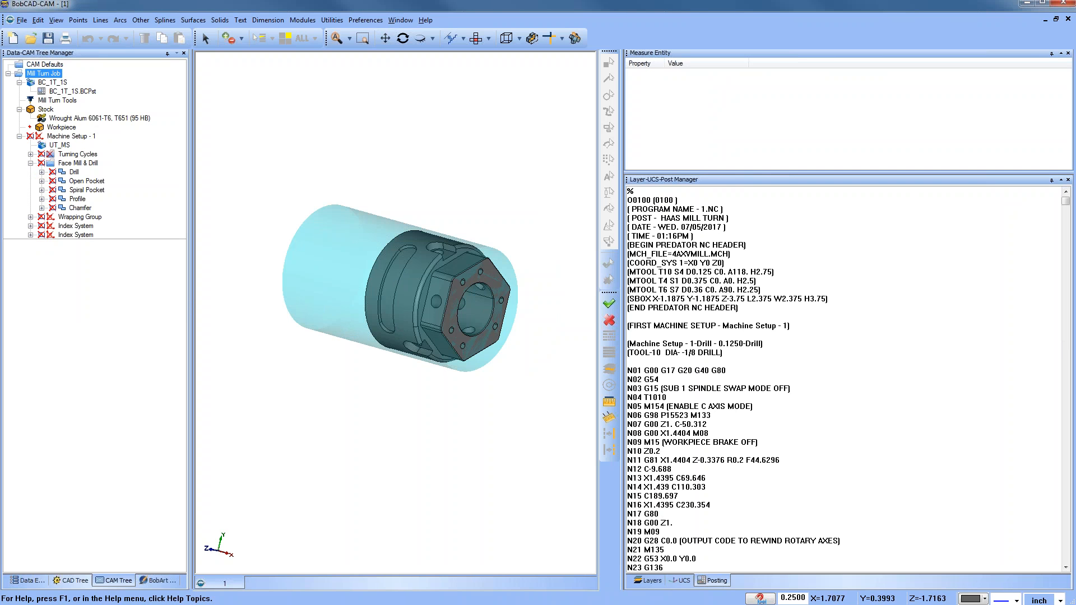
scroll(853, 389, "down", 3)
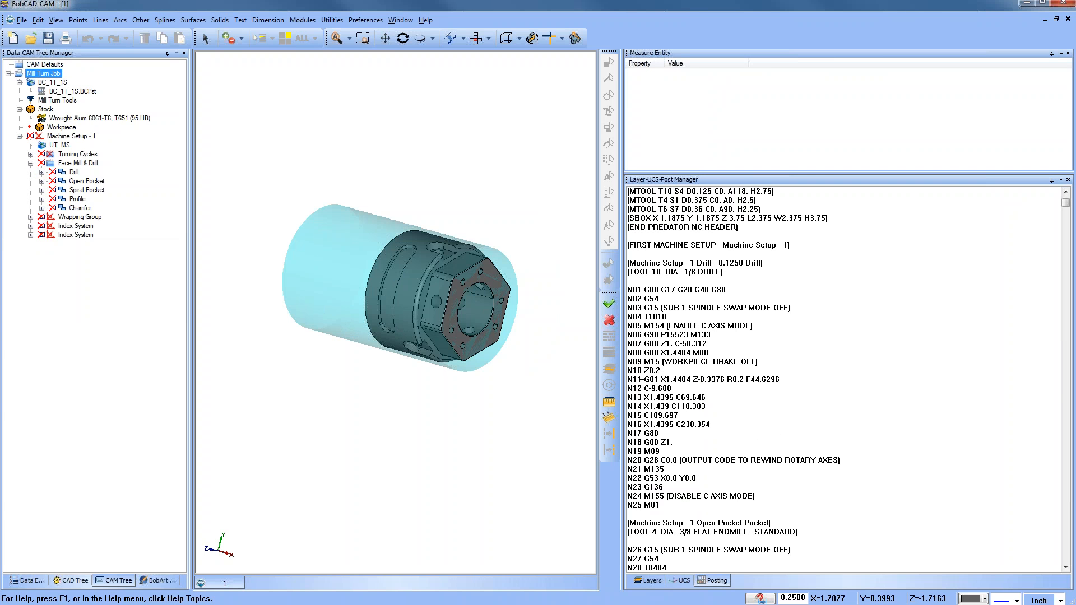
Step: Scroll through the posted milling NC code down to the end of the program
left_click(795, 381, "shift")
left_click_drag(796, 385, 798, 415)
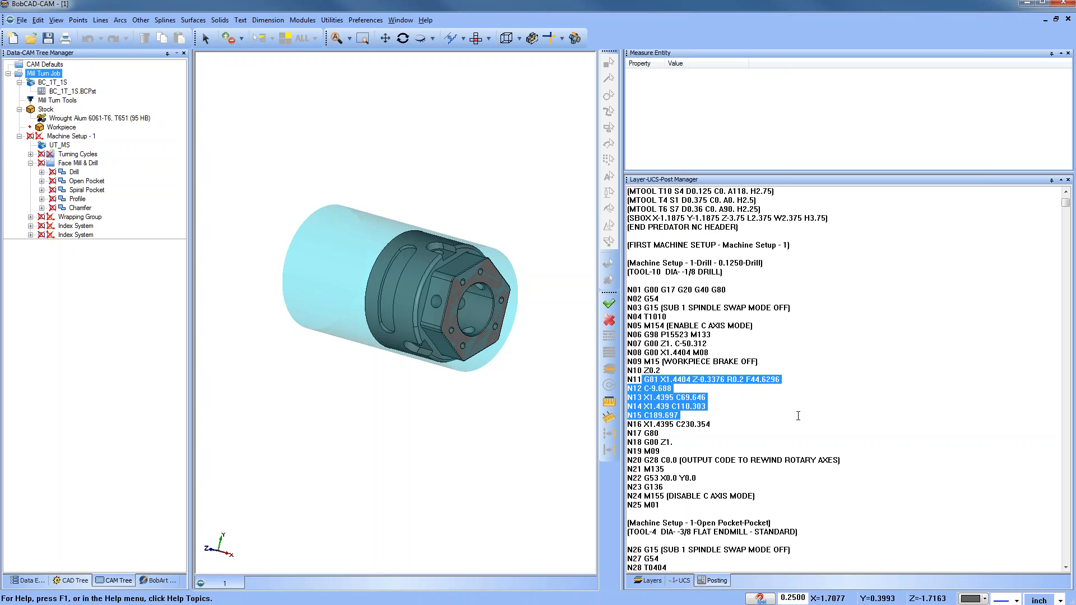
left_click(803, 415)
scroll(808, 410, "down", 6)
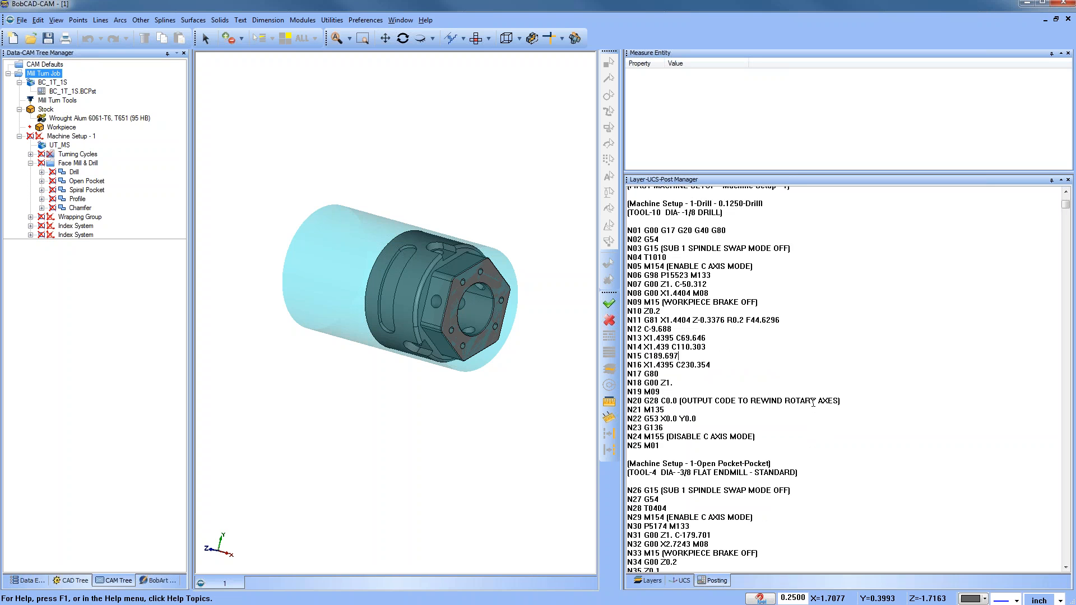
scroll(810, 403, "down", 4)
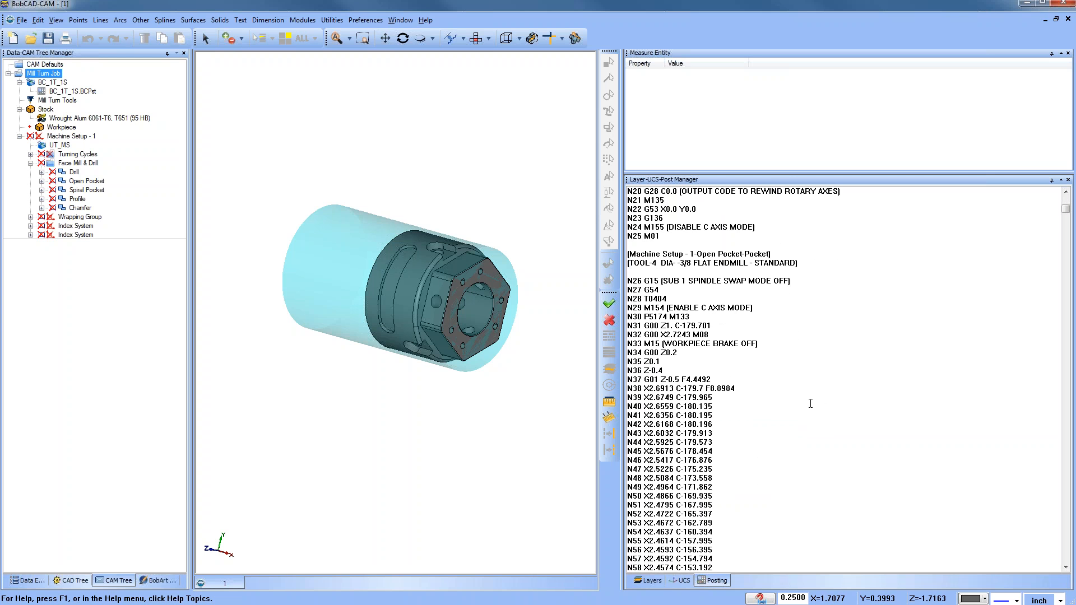
scroll(811, 404, "down", 1)
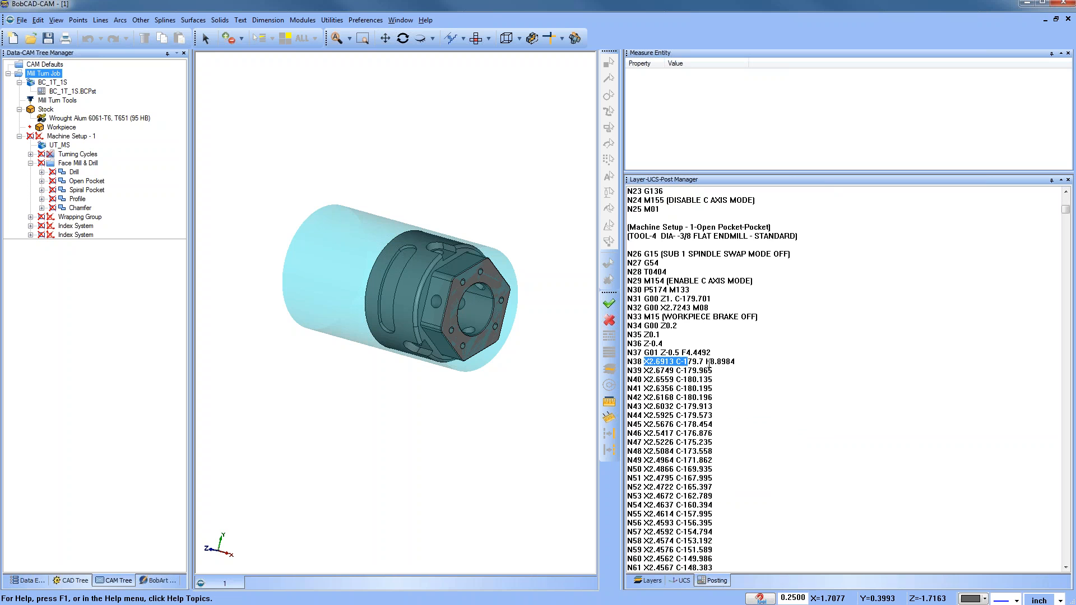
scroll(762, 406, "down", 3)
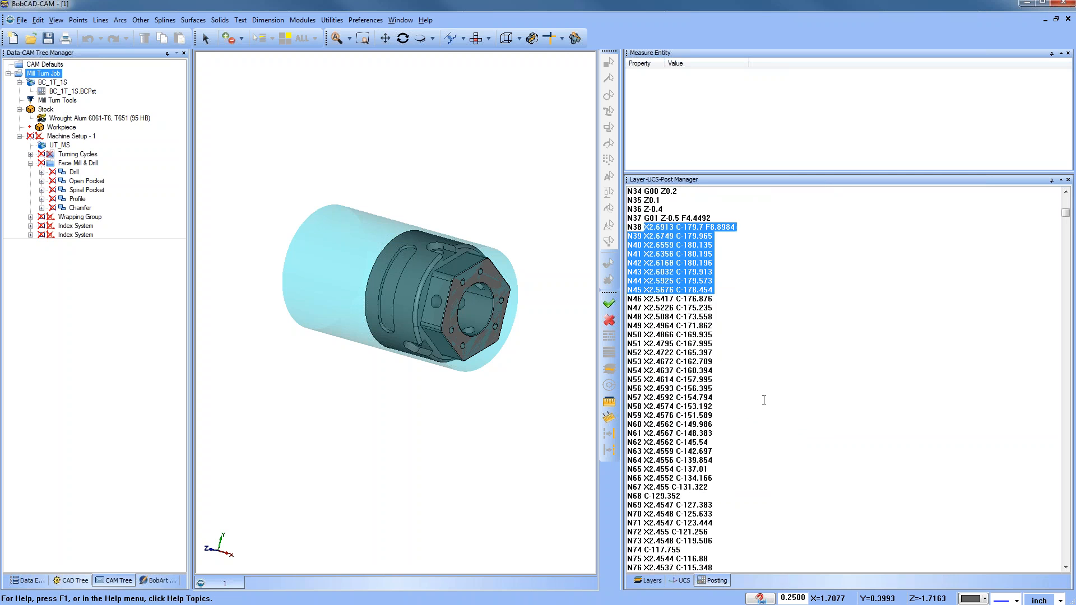
scroll(762, 396, "down", 20)
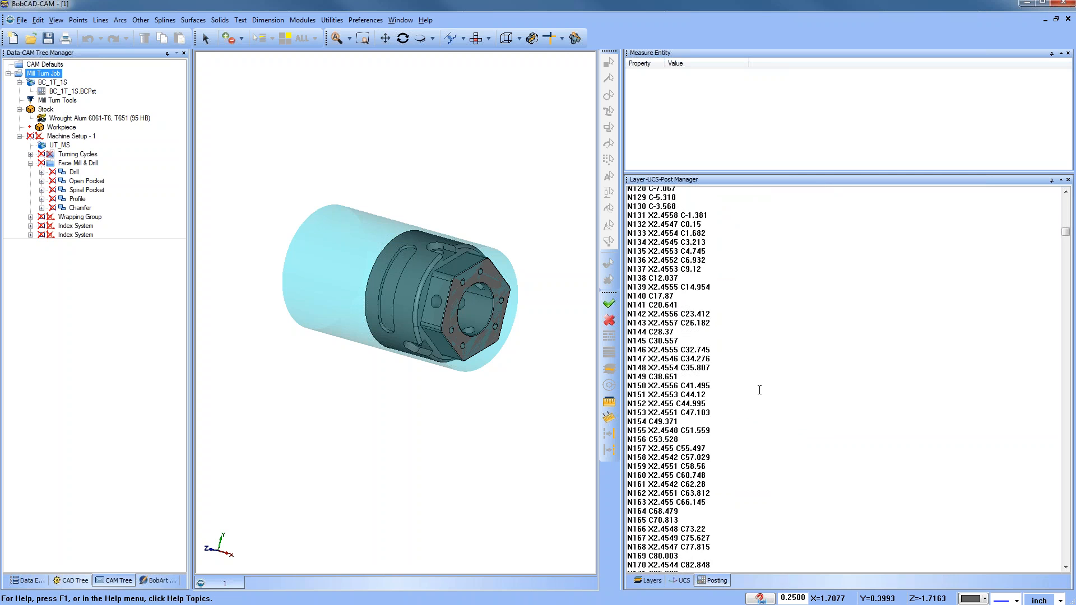
scroll(762, 393, "down", 20)
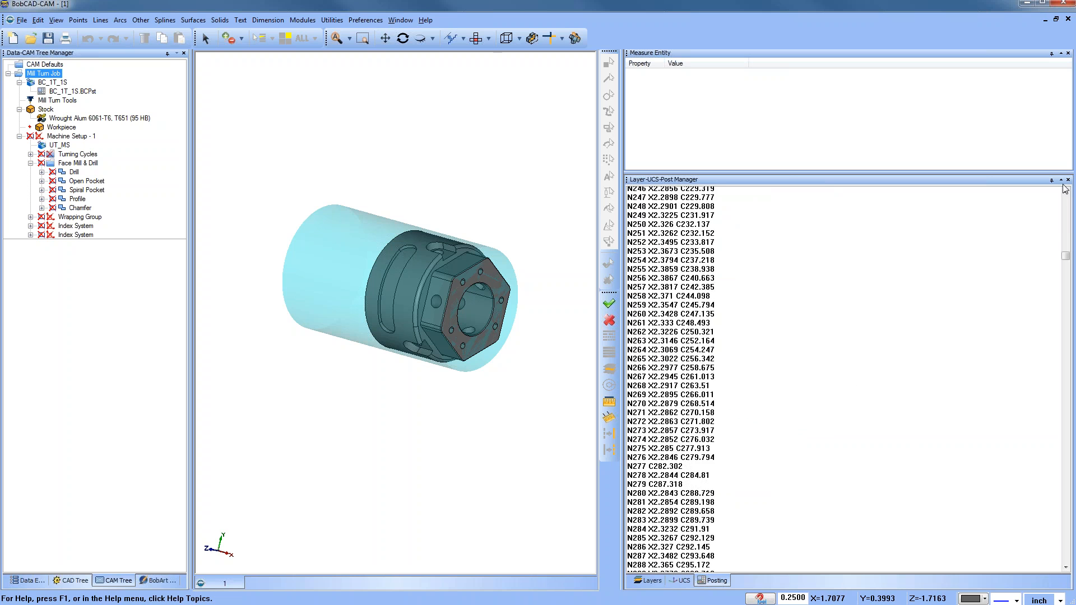
left_click_drag(1066, 264, 1073, 509)
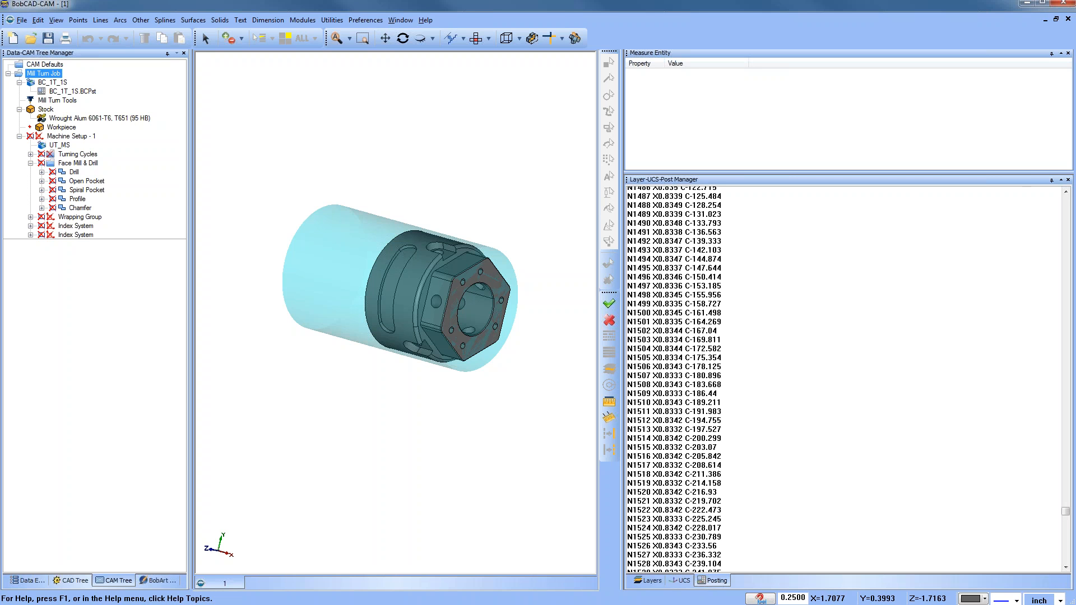
scroll(984, 417, "down", 20)
scroll(983, 510, "down", 20)
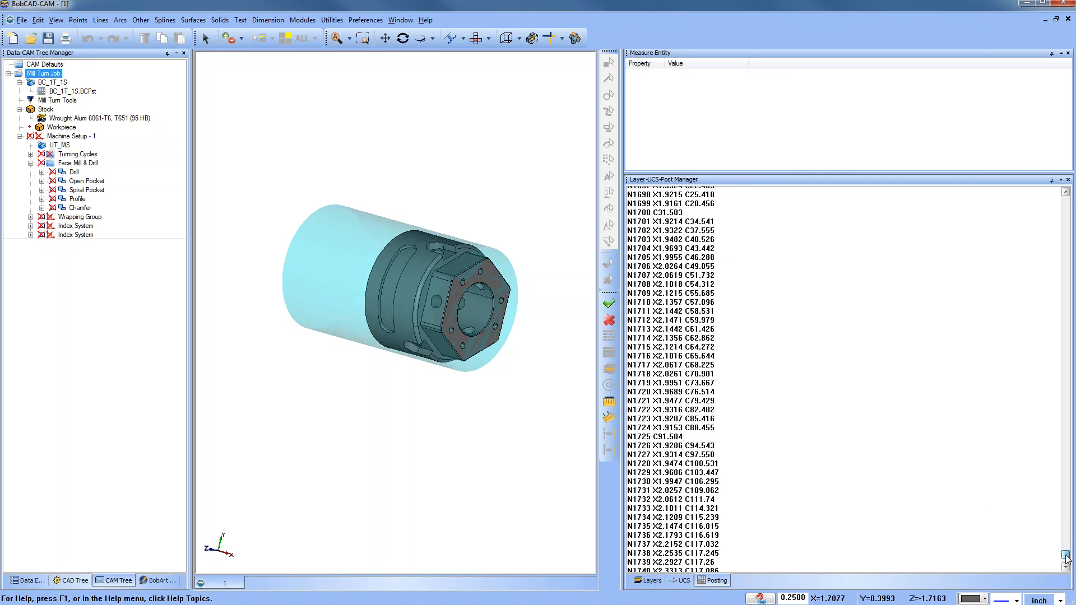
scroll(1067, 559, "down", 6)
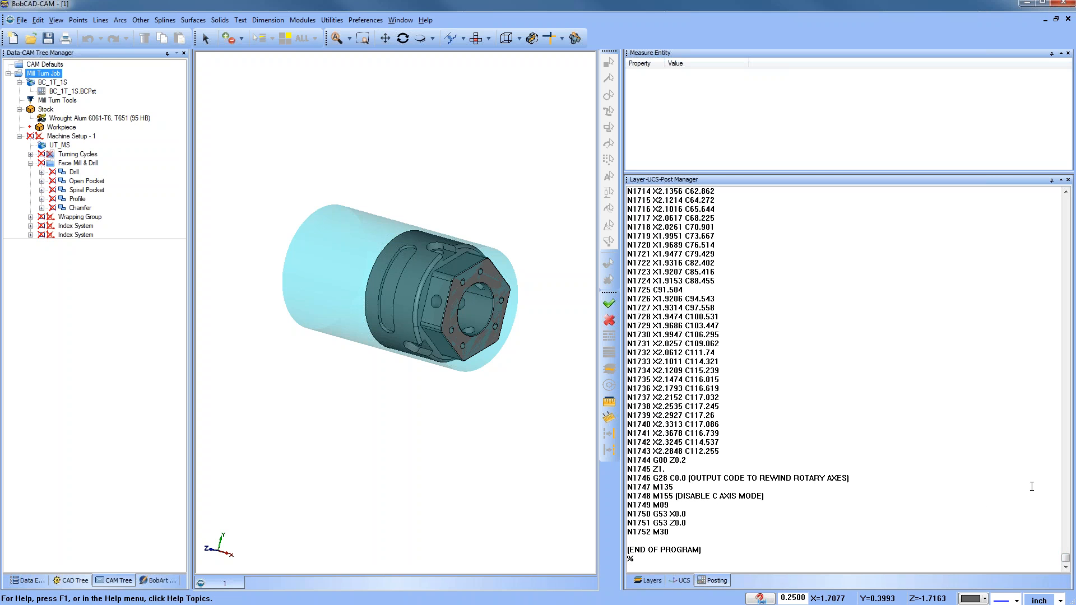
Step: Disable posting for the Face Mill & Drill group and enable posting for the Wrapping Group
right_click(62, 164)
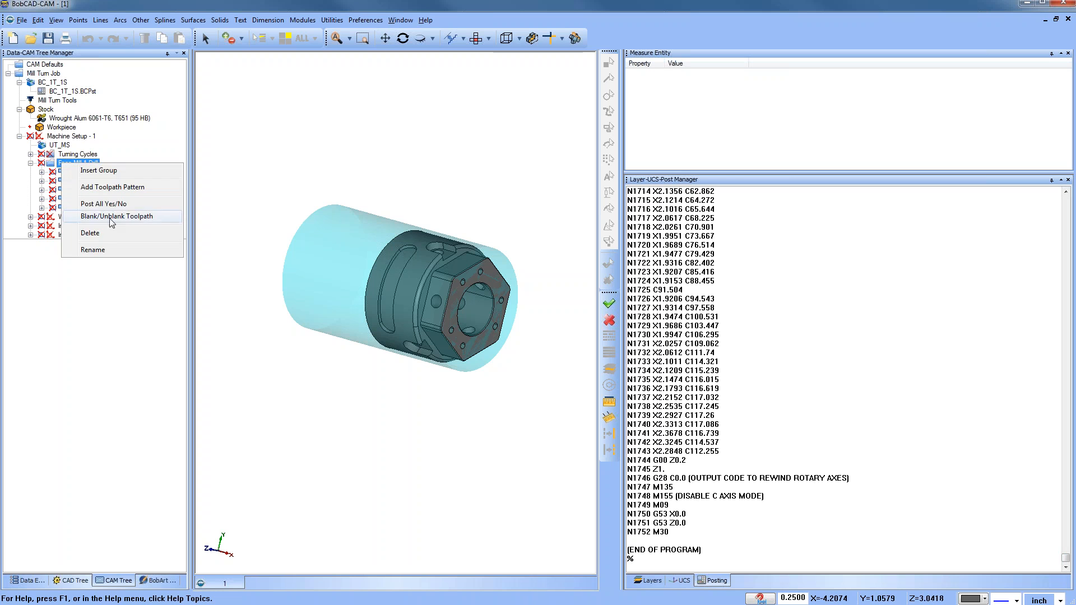
left_click(115, 204)
left_click(31, 217)
left_click(80, 217)
right_click(80, 218)
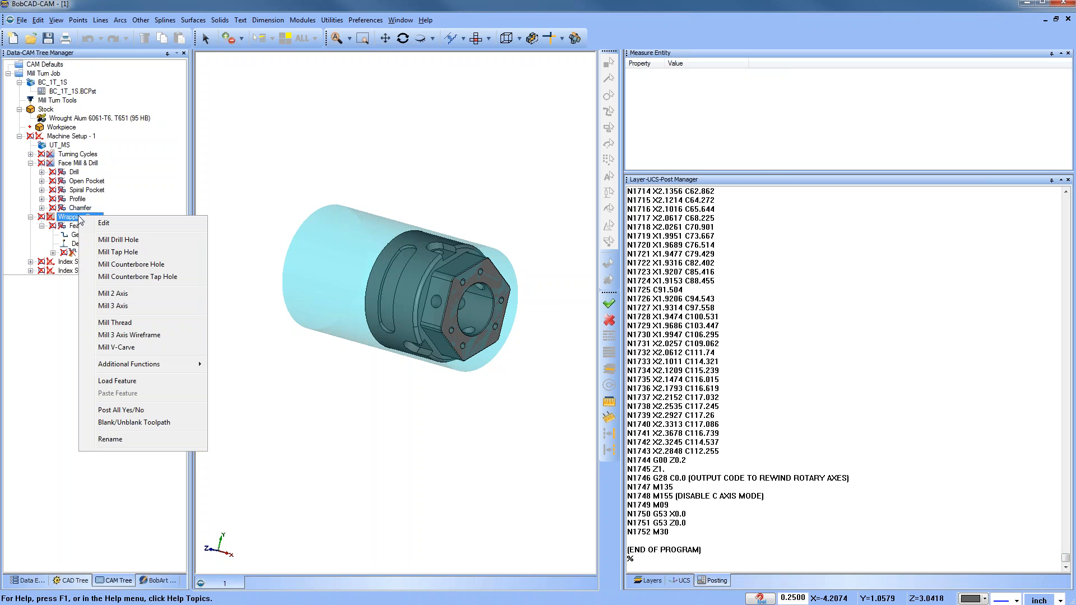
left_click(148, 411)
Step: Post the Mill Turn Job again and review the Wrapping Group NC code
right_click(45, 74)
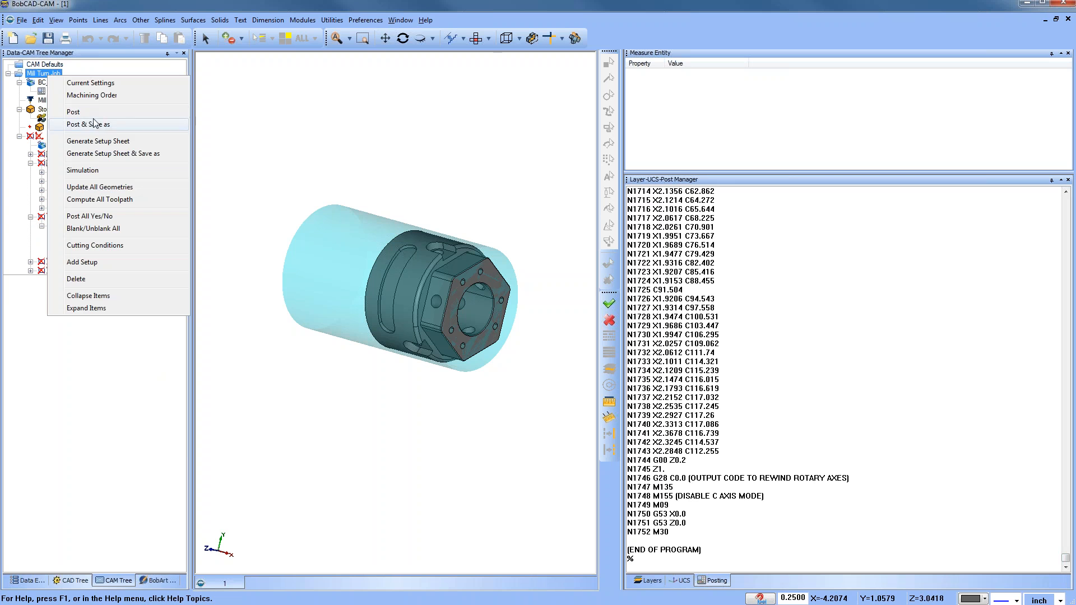
left_click(93, 112)
scroll(838, 358, "down", 3)
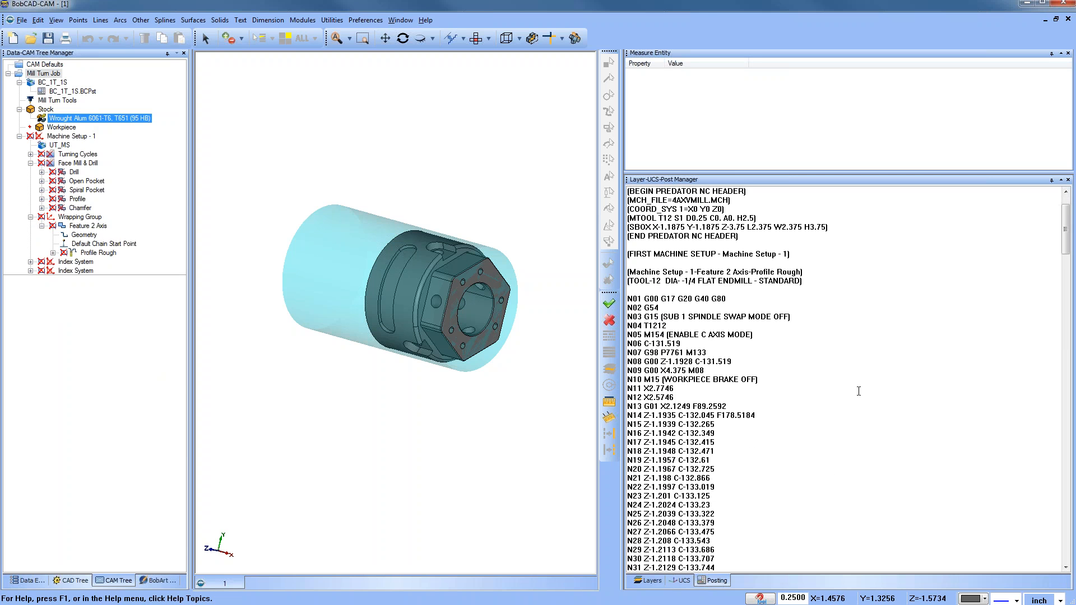
scroll(859, 392, "down", 1)
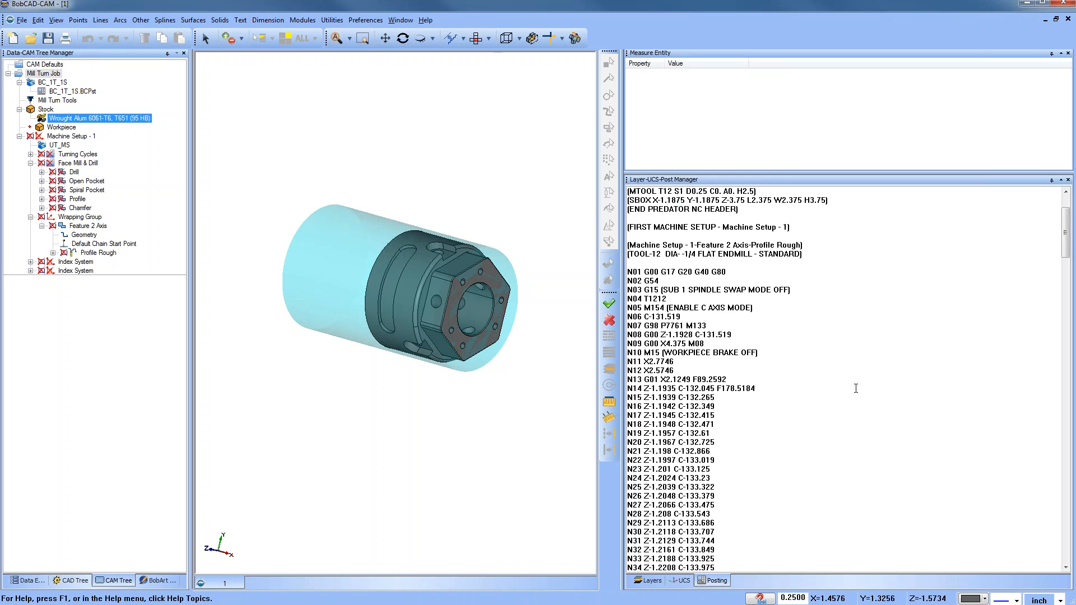
scroll(835, 375, "down", 2)
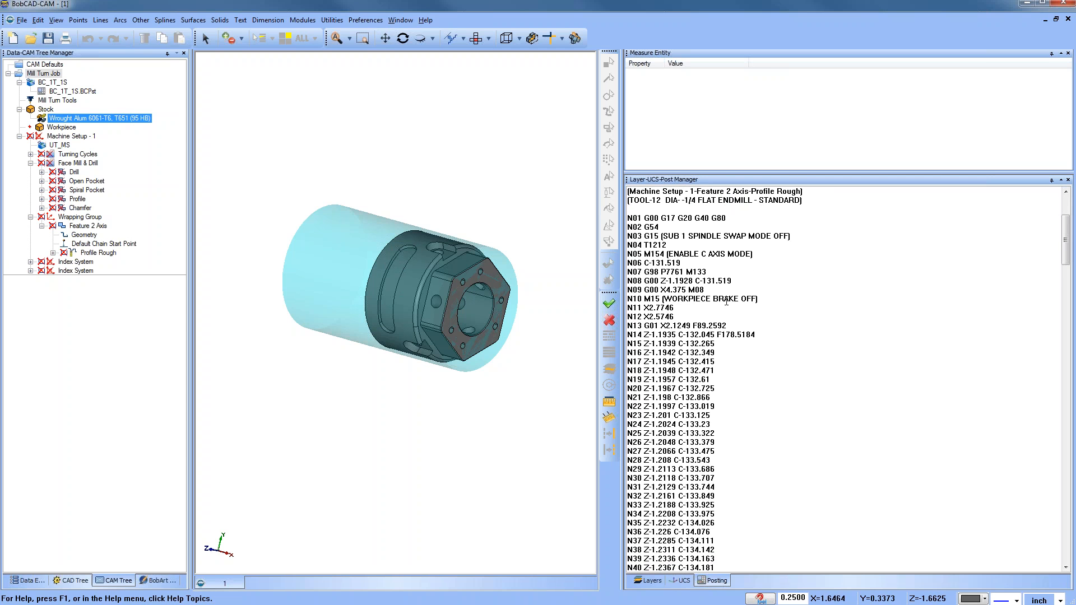
scroll(766, 386, "down", 5)
scroll(766, 386, "down", 6)
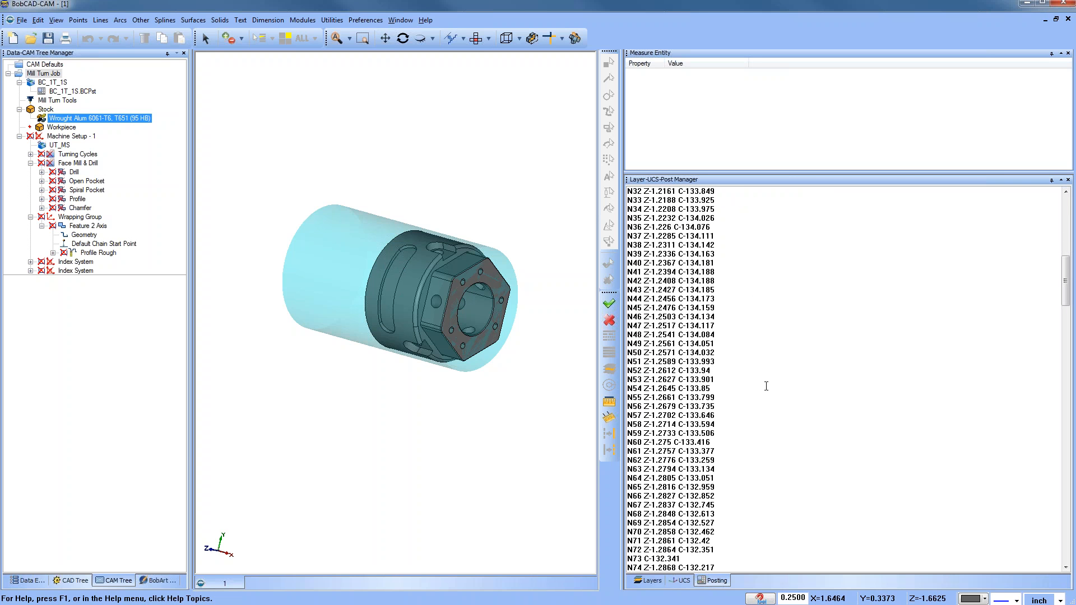
Step: Disable posting for the Wrapping Group and enable posting for the first Index System group
right_click(80, 218)
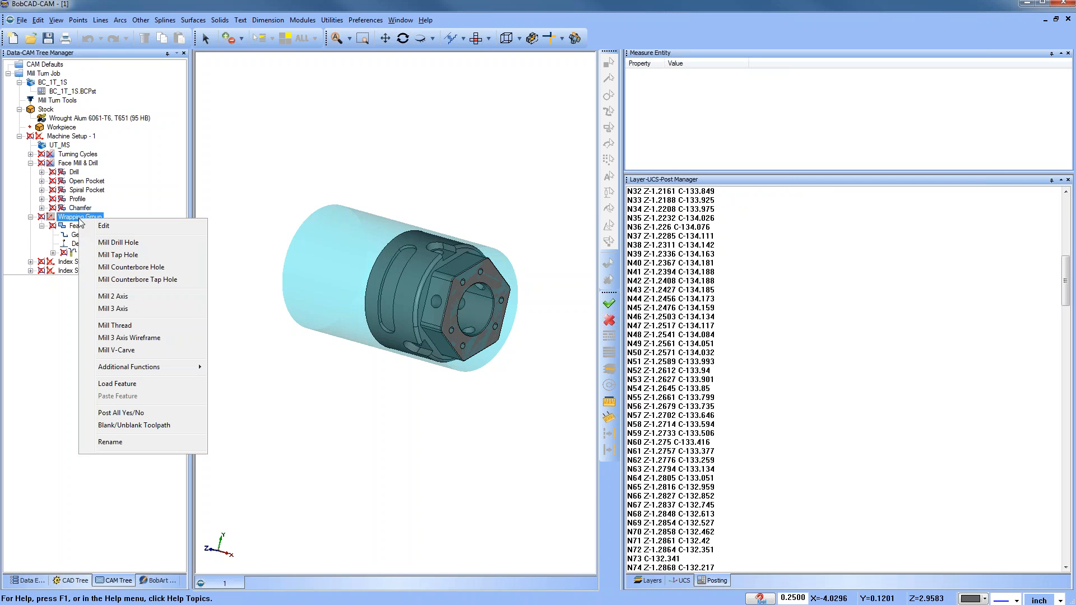
left_click(146, 414)
left_click(31, 217)
right_click(65, 226)
mouse_move(147, 417)
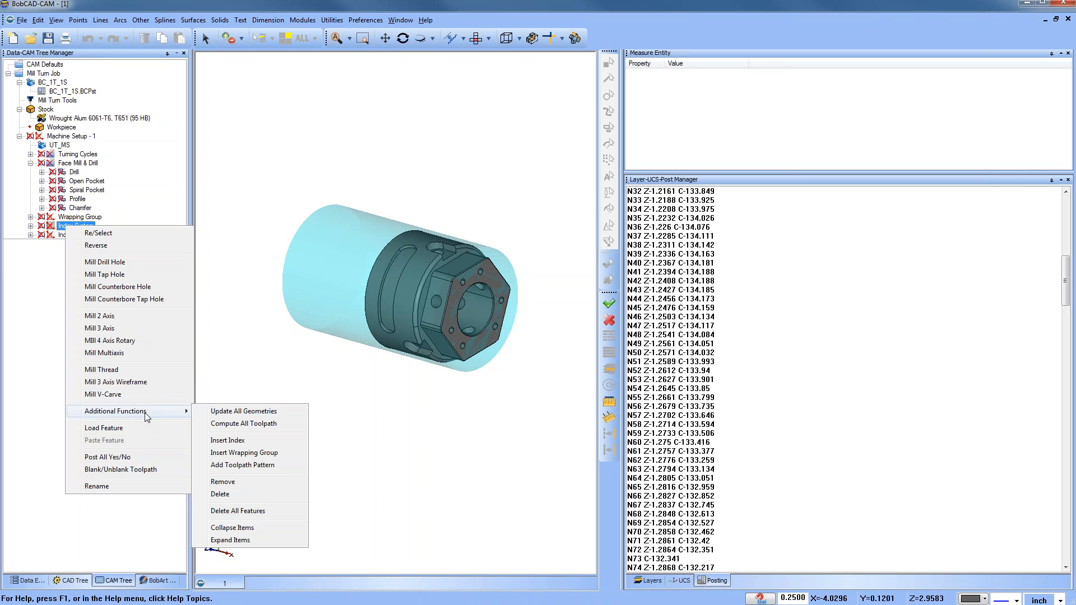
left_click(125, 458)
Step: Post the Mill Turn Job and review the first Index System NC code
right_click(42, 74)
left_click(62, 111)
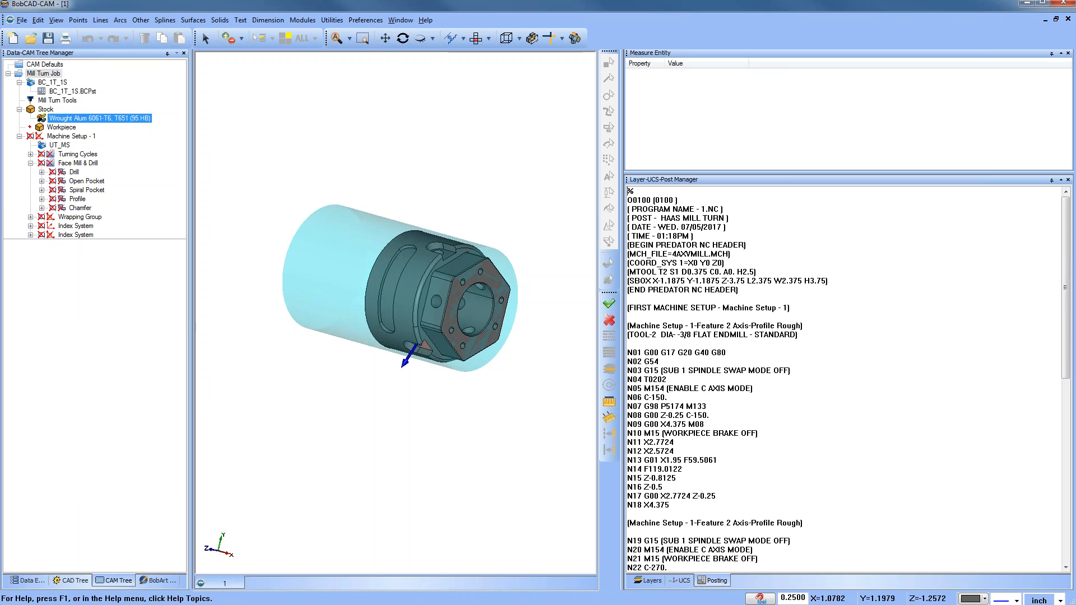
scroll(838, 369, "down", 3)
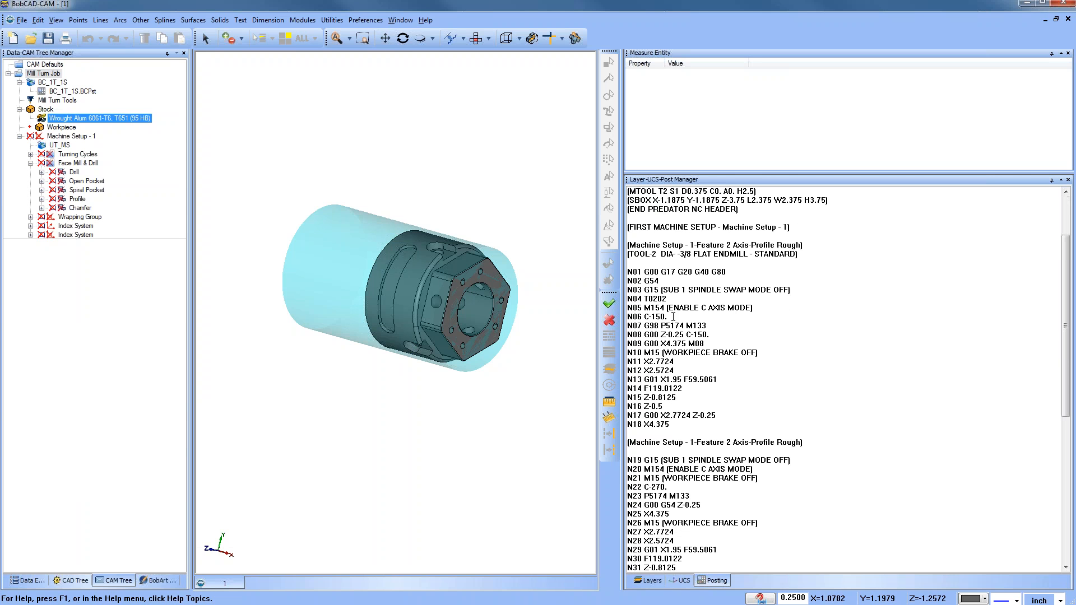
left_click_drag(670, 316, 632, 317)
left_click_drag(719, 371, 736, 409)
scroll(721, 395, "down", 4)
scroll(661, 371, "down", 2)
scroll(763, 404, "down", 2)
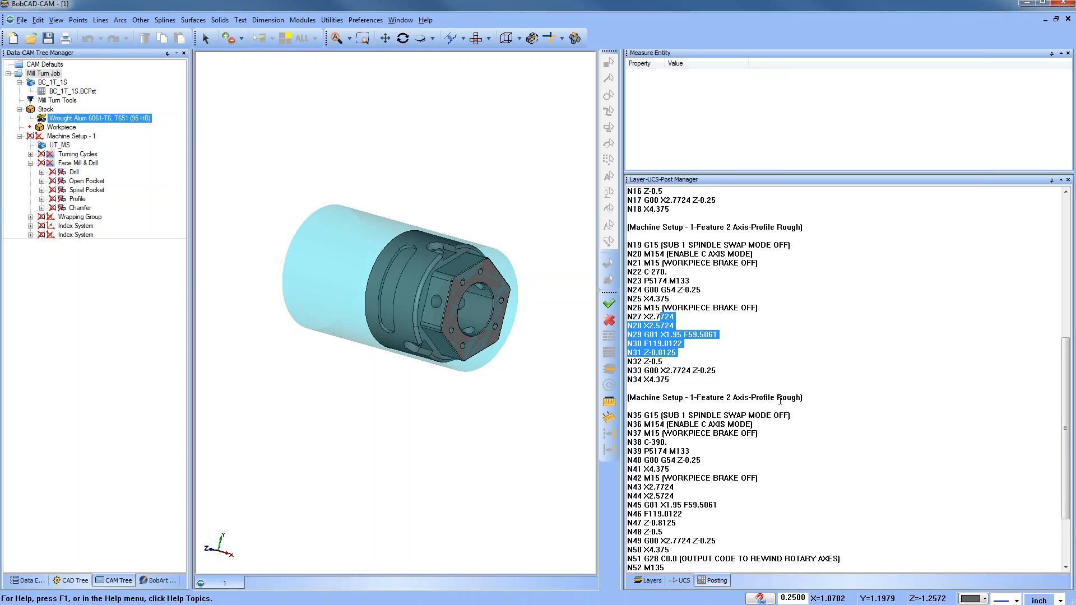
scroll(779, 401, "down", 1)
scroll(779, 401, "down", 2)
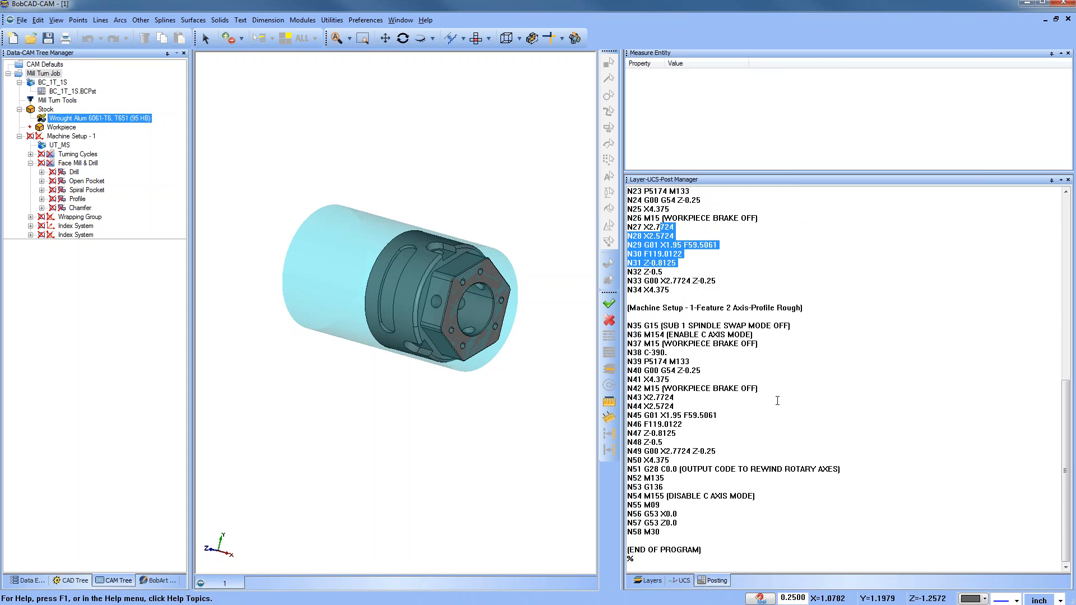
Step: Disable posting for the first Index System group and enable posting for the second Index System group
left_click(73, 235)
right_click(71, 227)
left_click(142, 455)
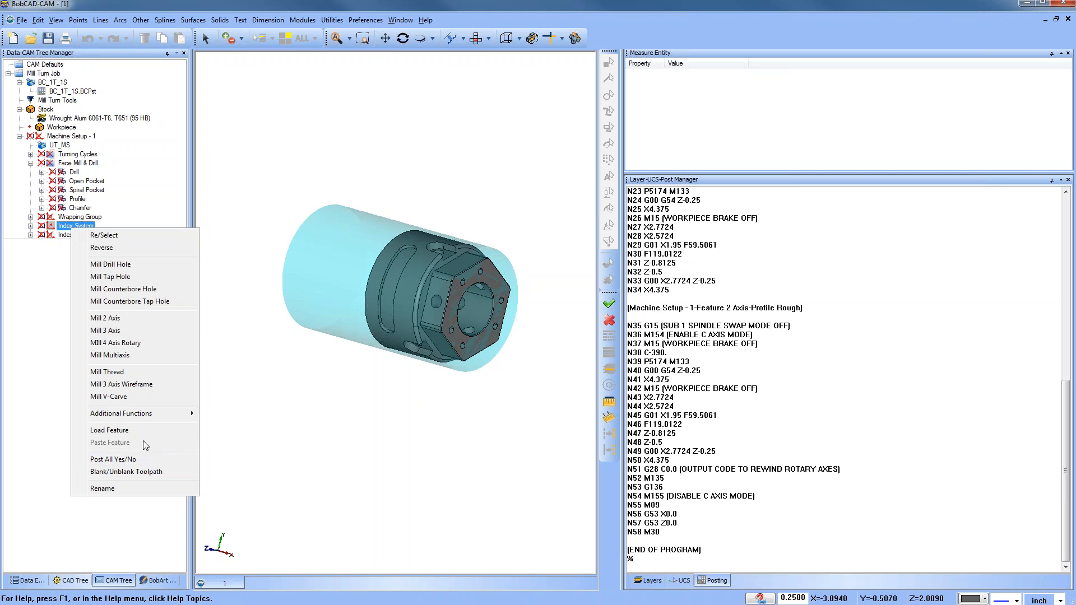
right_click(71, 236)
left_click(153, 469)
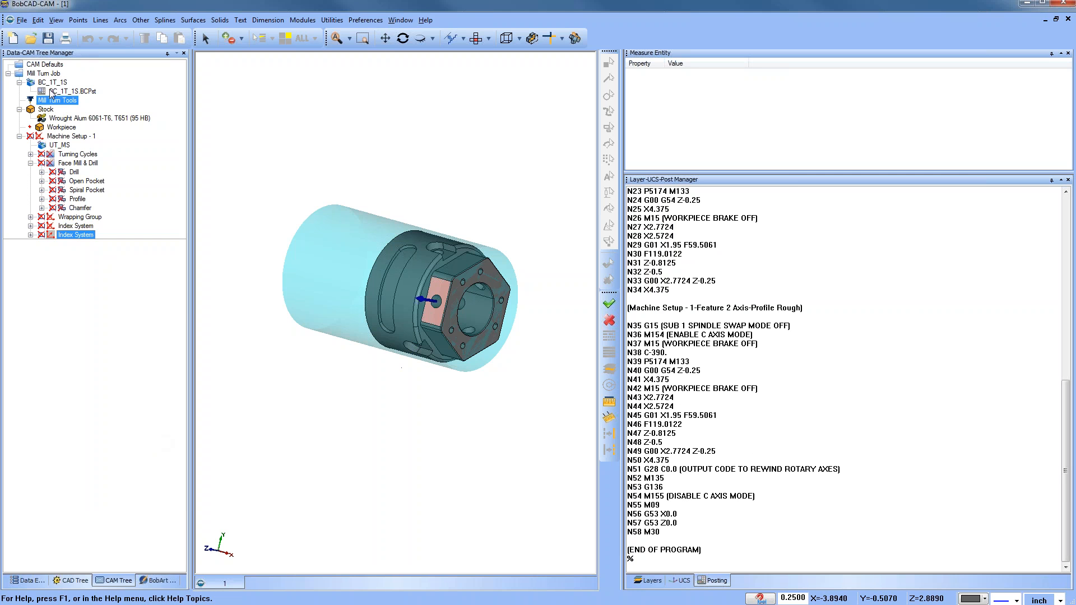
Step: Post the Mill Turn Job and review the drilling code of the second Index System
right_click(46, 75)
left_click(72, 111)
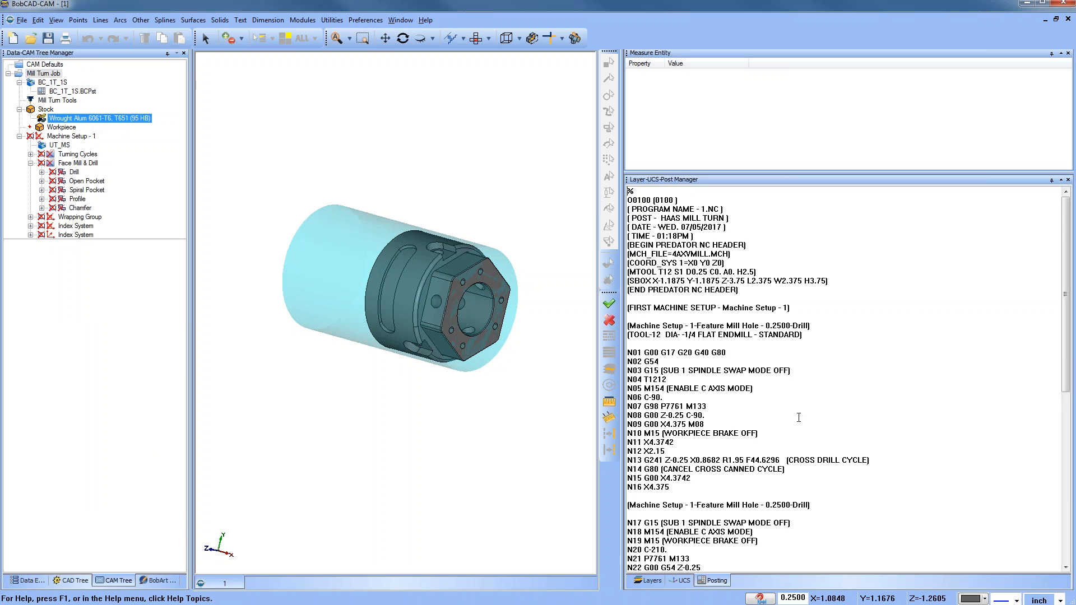
scroll(832, 383, "down", 1)
scroll(830, 374, "down", 2)
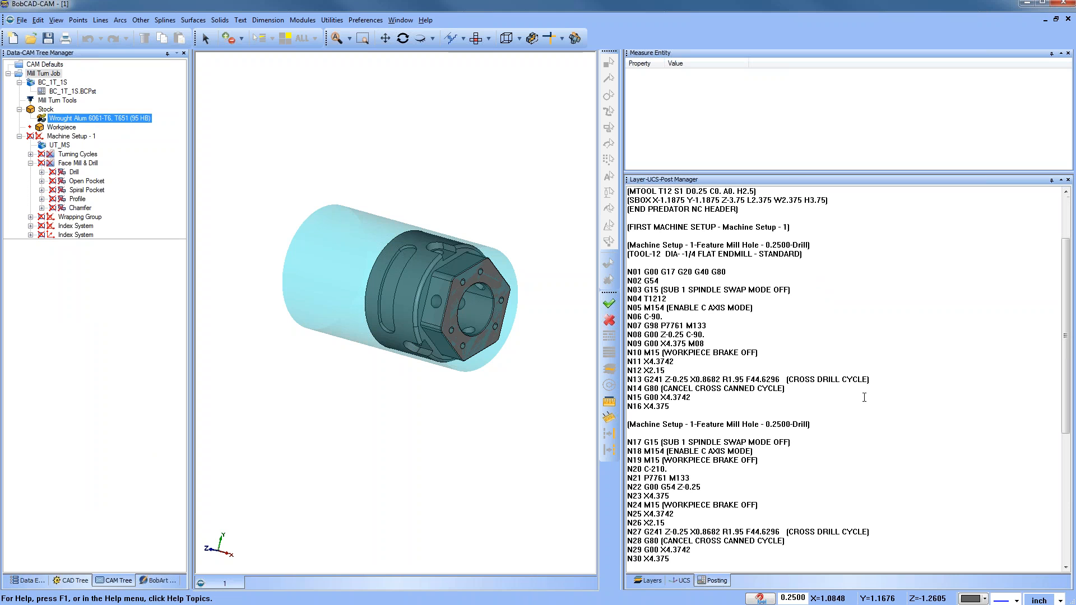
scroll(864, 398, "down", 4)
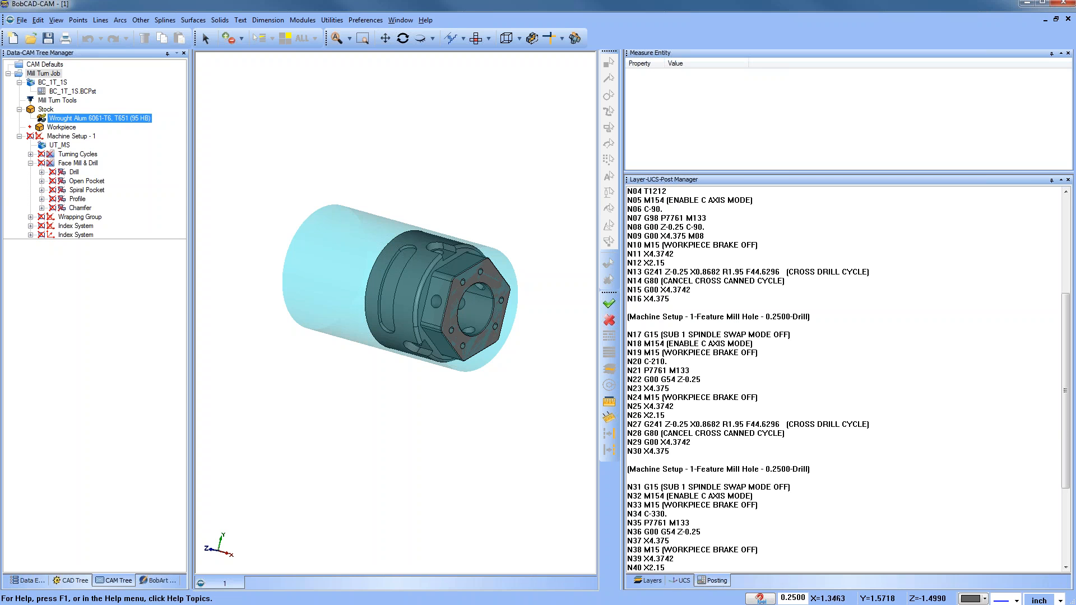
Step: Open the part file 1.bbcd
left_click(83, 92)
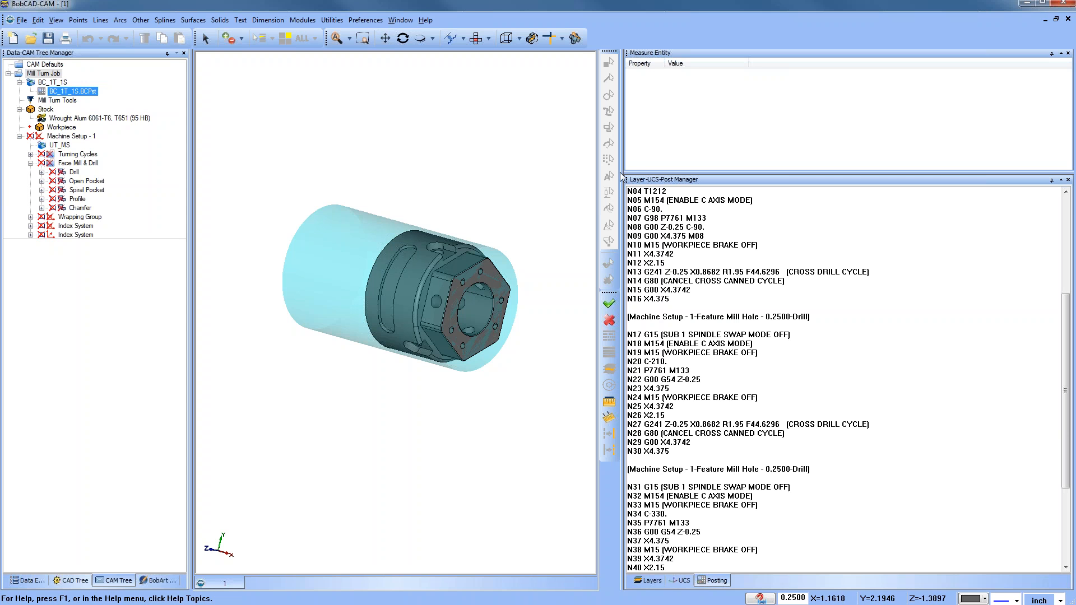
left_click_drag(622, 177, 668, 176)
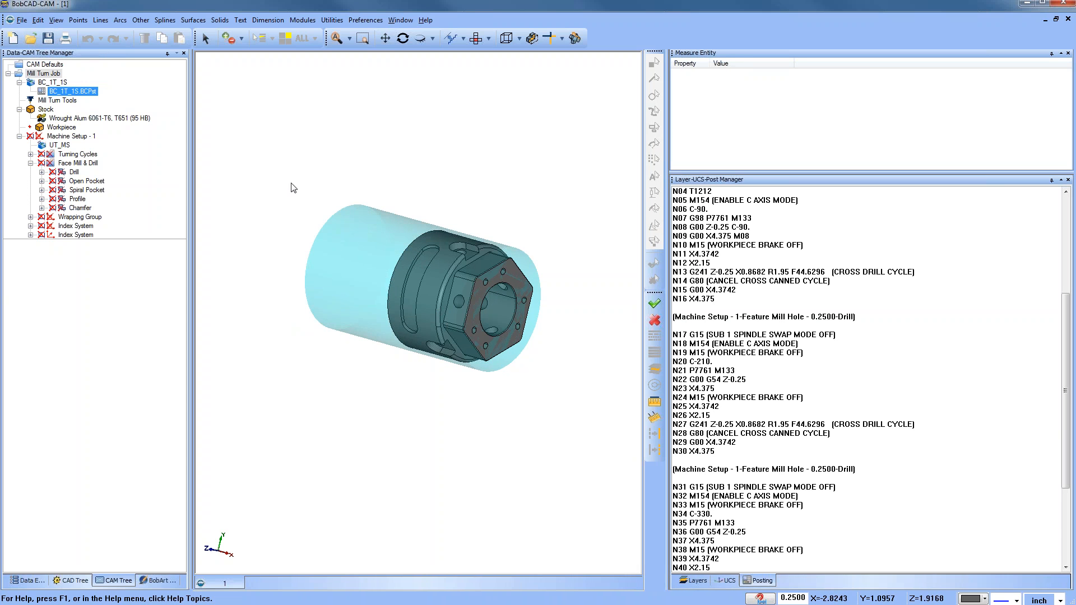
key("ctrl+o")
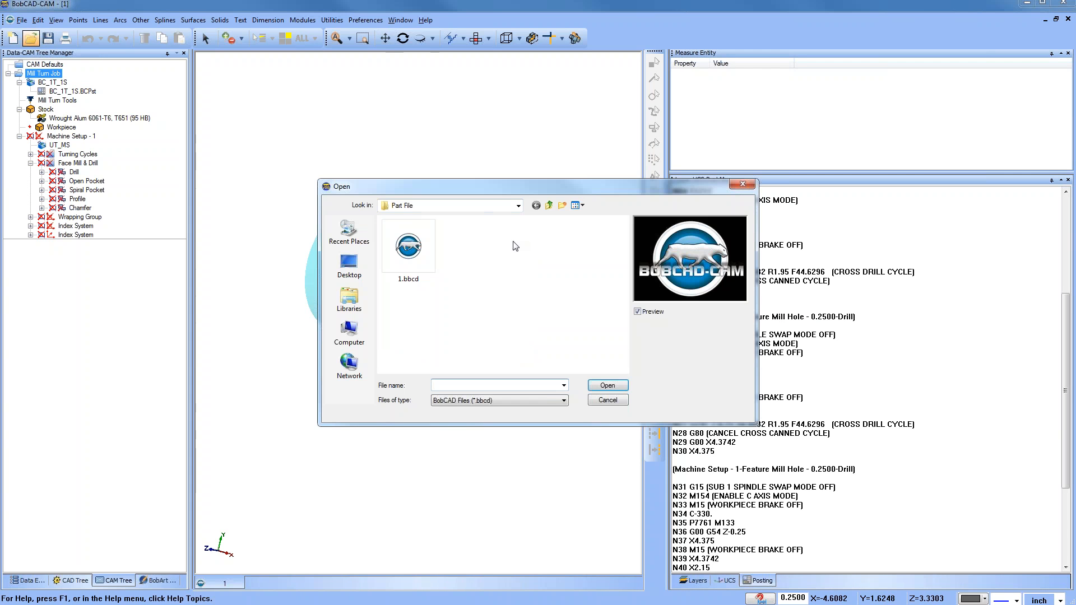
left_click(537, 396)
left_click(537, 482)
left_click(420, 280)
left_click(609, 386)
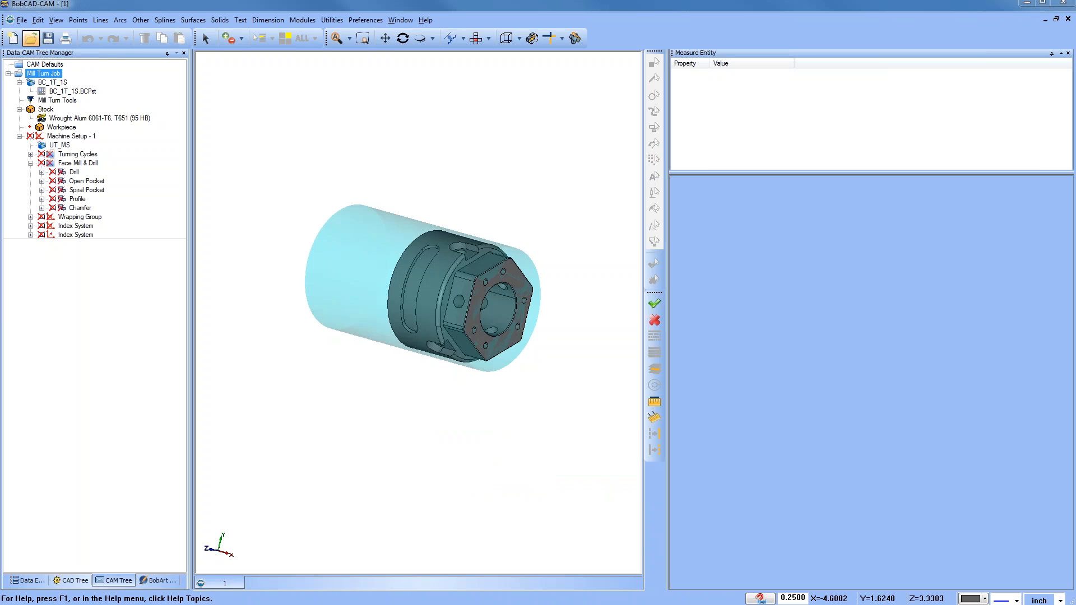
left_click(538, 338)
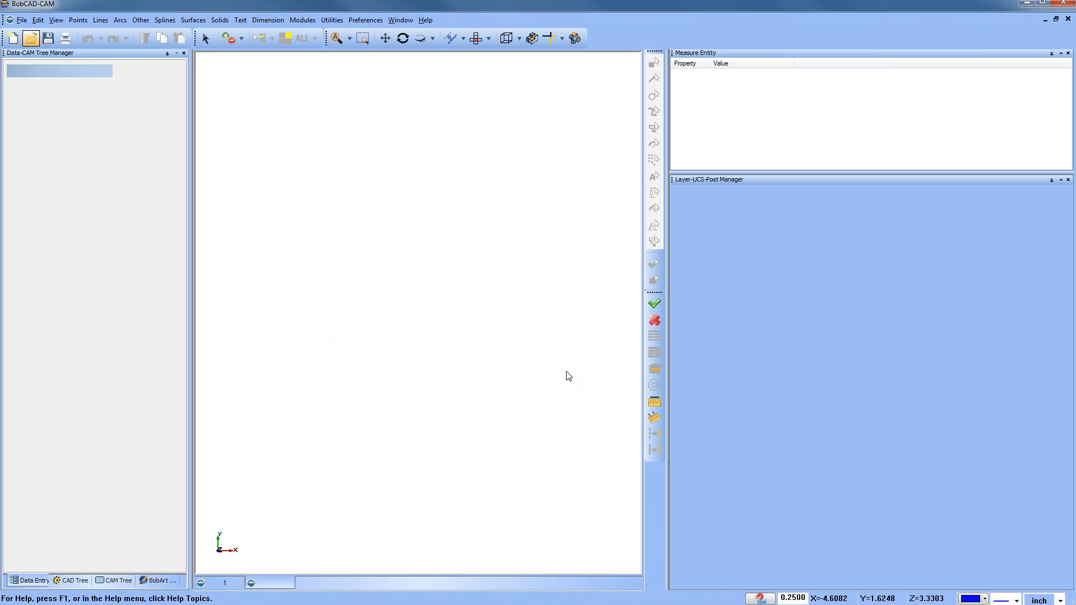
Step: Change the display preferences so the coordinate axes show in the Mill Turn part's view
scroll(542, 240, "down", 5)
left_click_drag(668, 170, 783, 169)
middle_click_drag(644, 379, 563, 403)
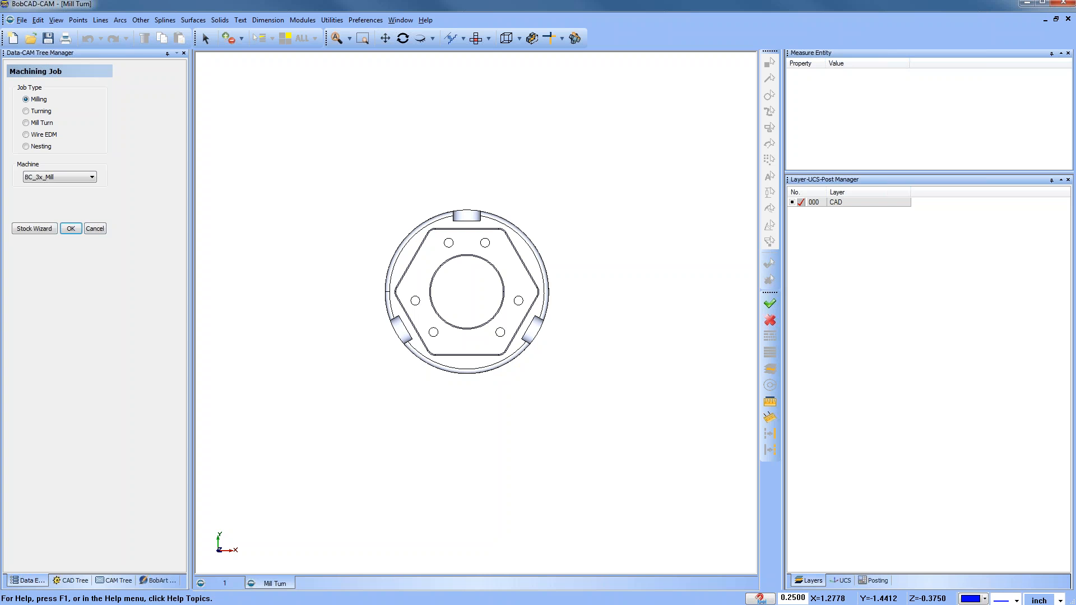
left_click(366, 19)
left_click(401, 60)
left_click(595, 220)
left_click(598, 232)
left_click(618, 429)
left_click(528, 426)
scroll(515, 387, "down", 1)
middle_click_drag(525, 415, 533, 418)
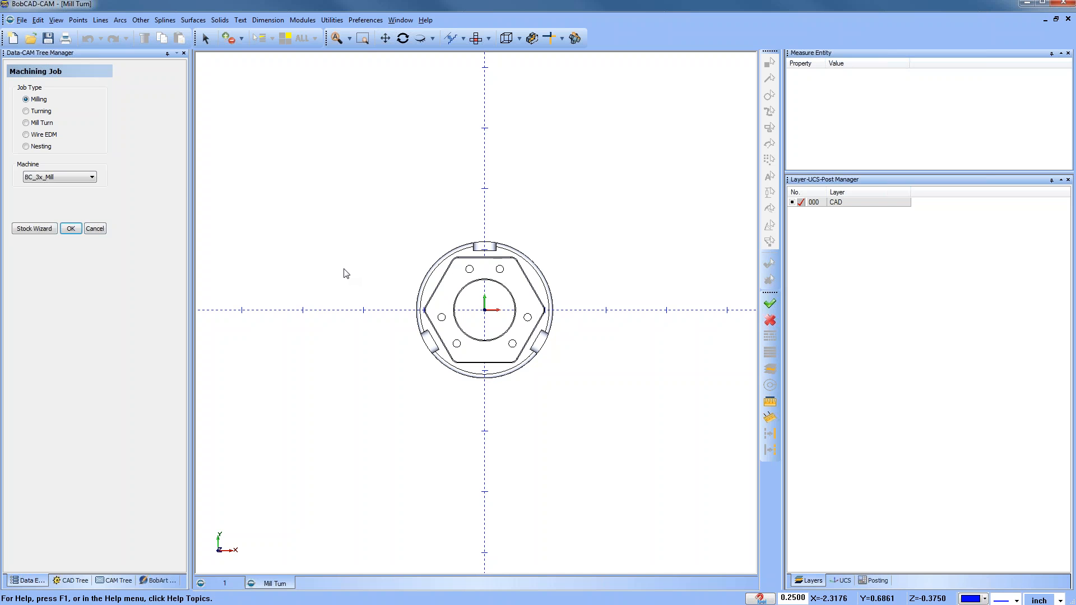
Step: Examine the part from several angles by zooming, panning and orbiting the 3D view
scroll(359, 266, "up", 1)
middle_click_drag(373, 286, 485, 351)
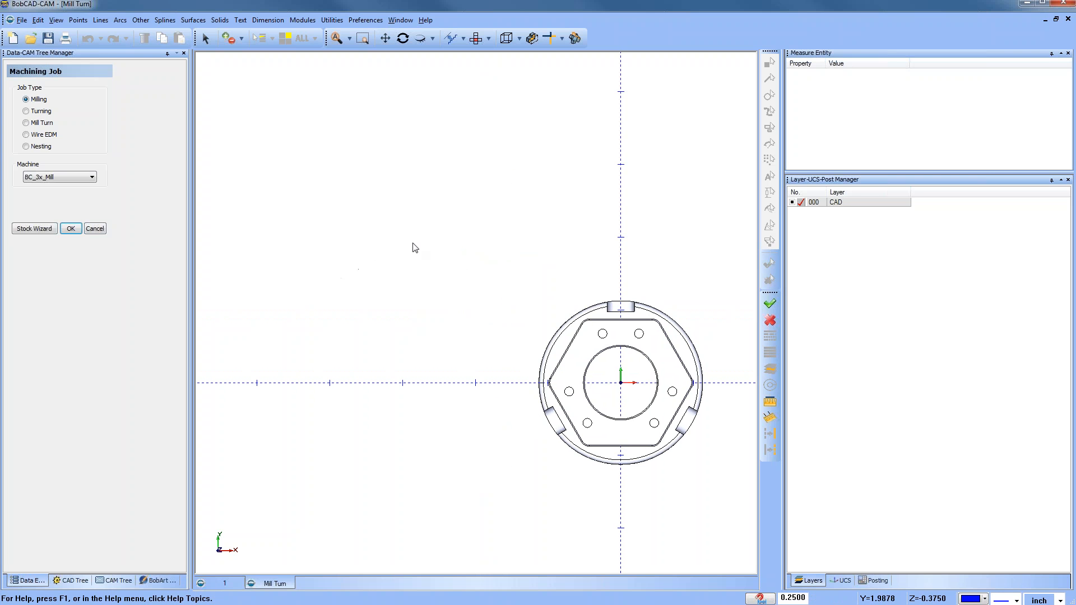
scroll(550, 231, "down", 2)
middle_click_drag(559, 324, 482, 306)
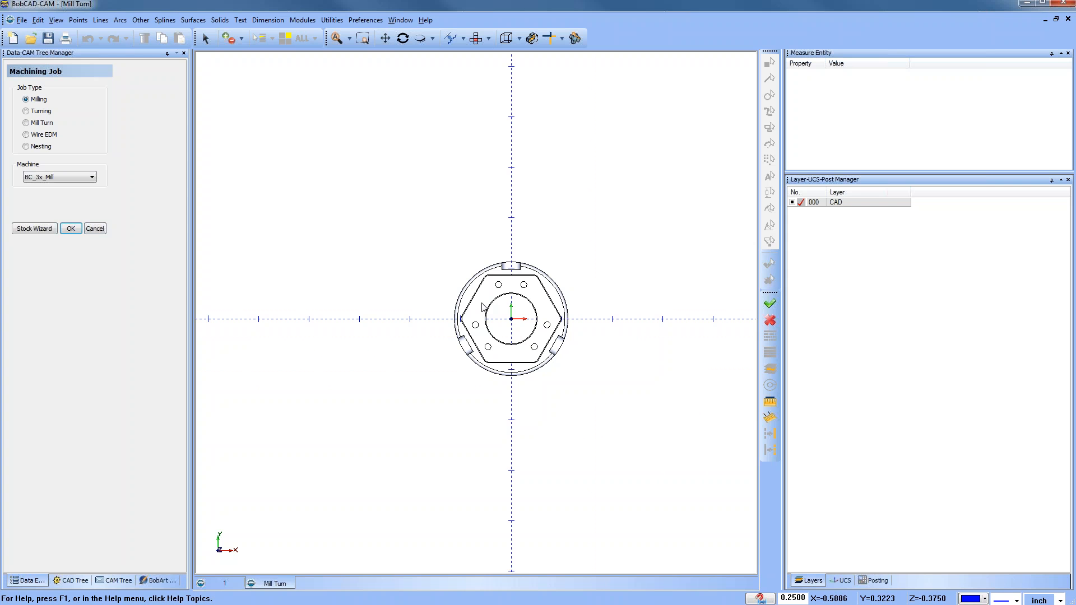
middle_click_drag(461, 294, 551, 297)
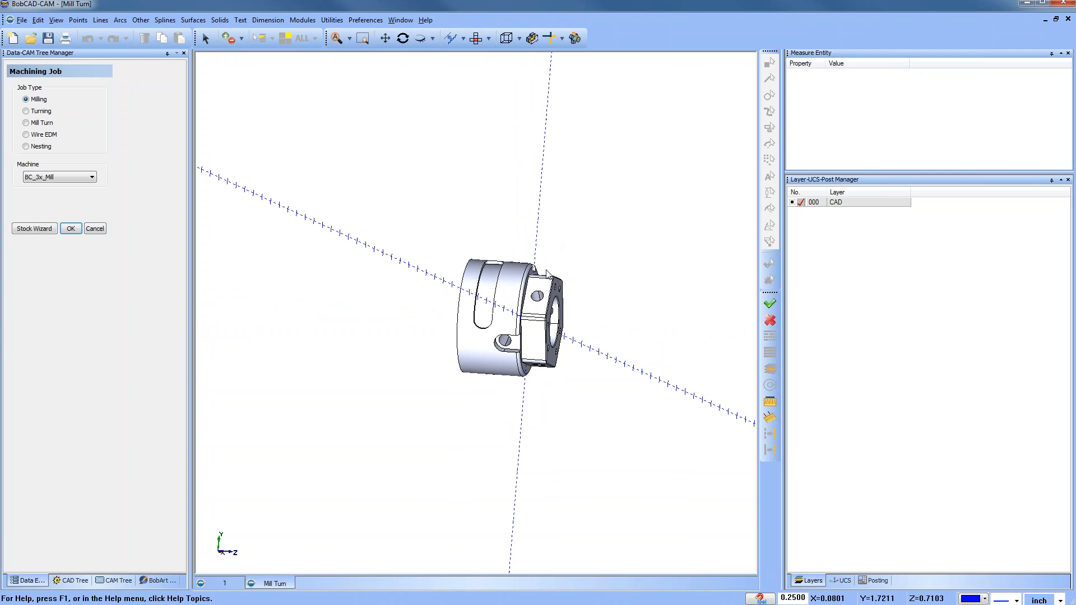
middle_click_drag(579, 344, 583, 348)
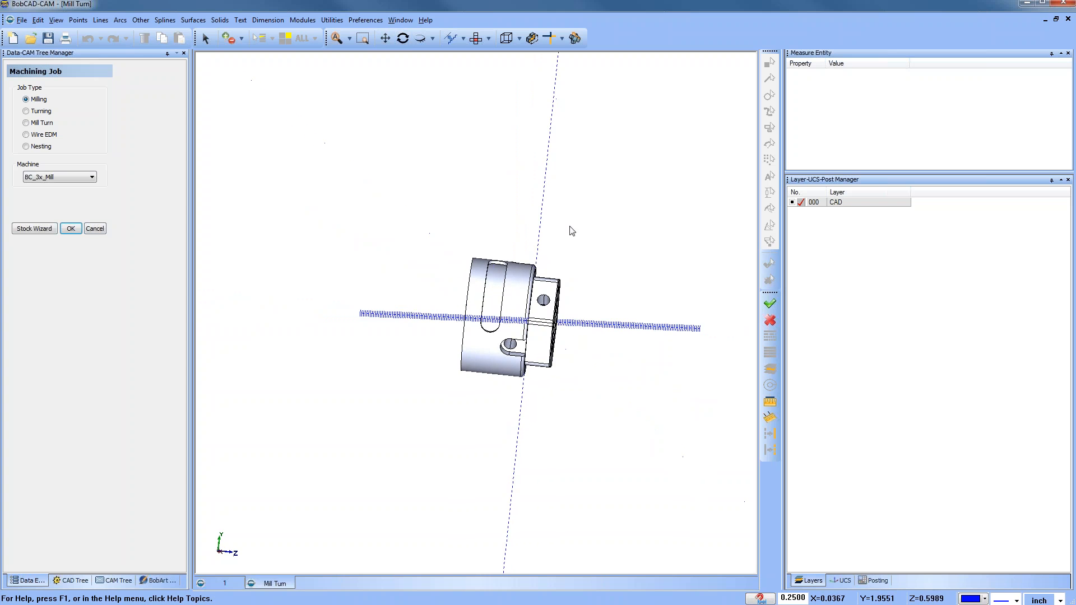
middle_click_drag(586, 278, 477, 285)
mouse_move(474, 361)
middle_mouse_down()
mouse_move(498, 341)
mouse_move(463, 372)
middle_mouse_up()
scroll(549, 343, "up", 1)
middle_click_drag(549, 342, 533, 371)
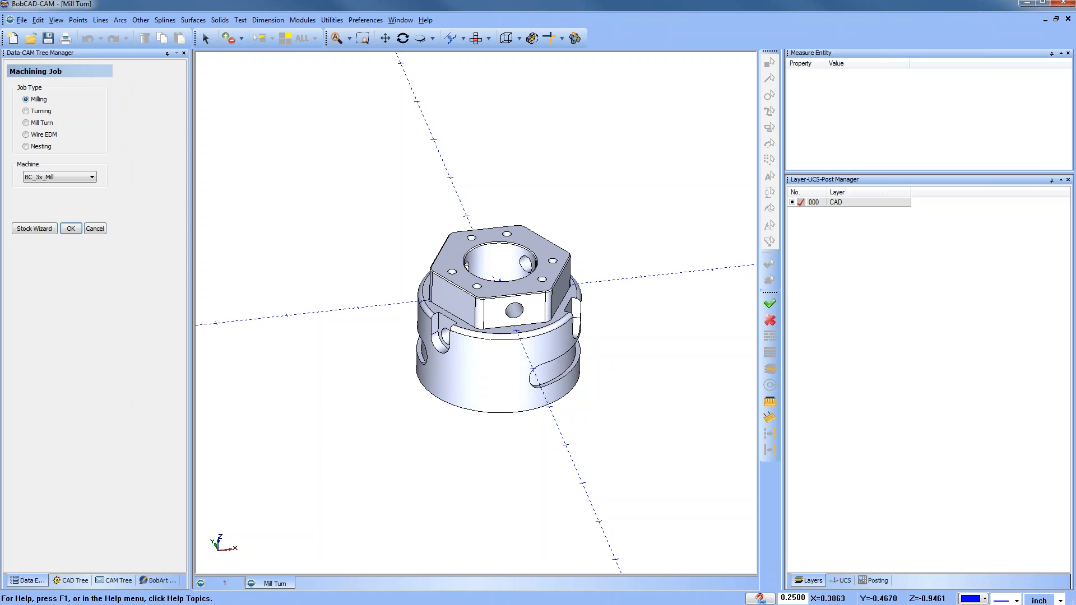
middle_click_drag(509, 364, 509, 340)
scroll(507, 321, "up", 1)
Step: Add a new layer to the layer list
right_click(849, 205)
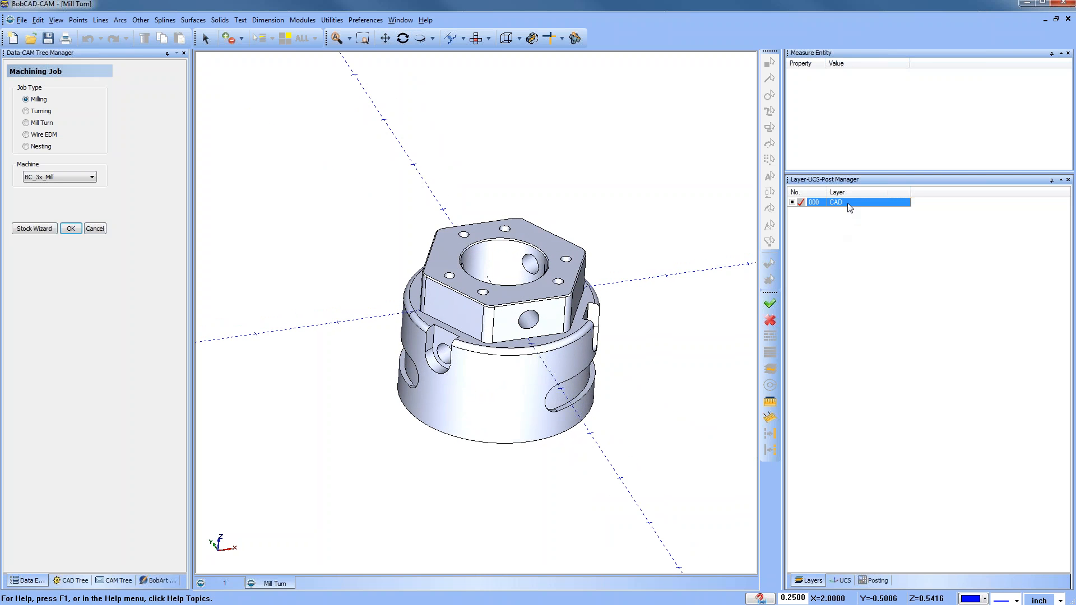
left_click(855, 210)
left_click(802, 211)
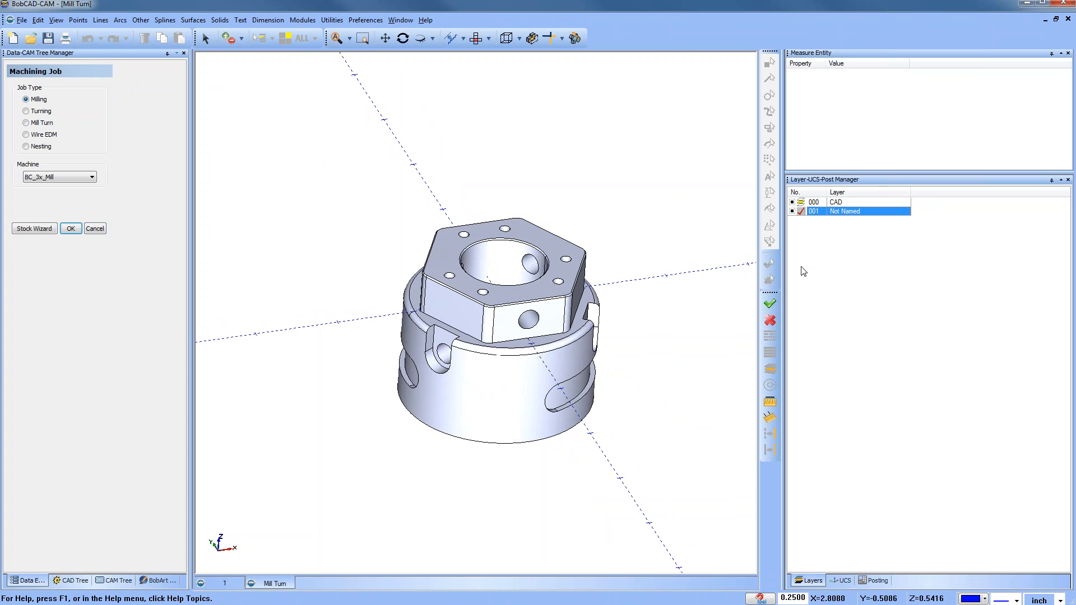
Step: Extract the bore edge of the hexagonal top face with Extract Single Edge
left_click(332, 20)
mouse_move(394, 119)
left_click(448, 115)
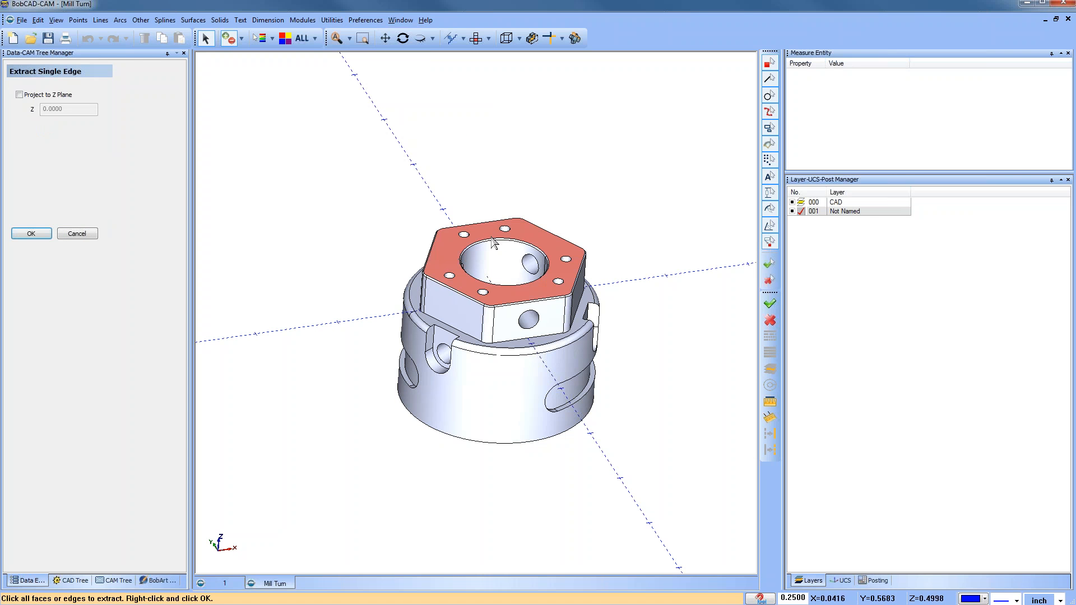
left_click(490, 241)
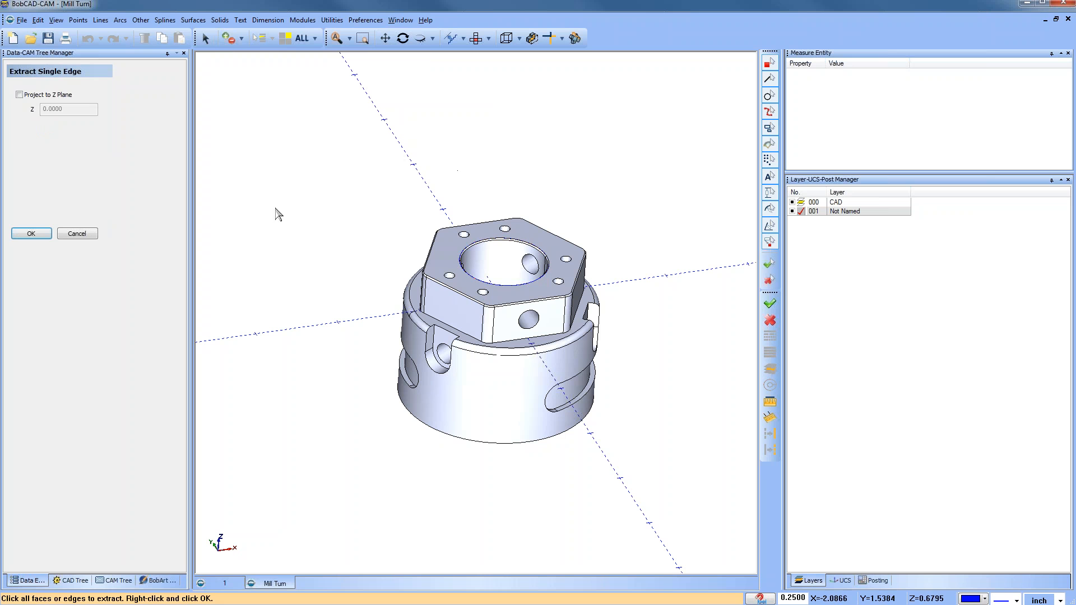
left_click(84, 232)
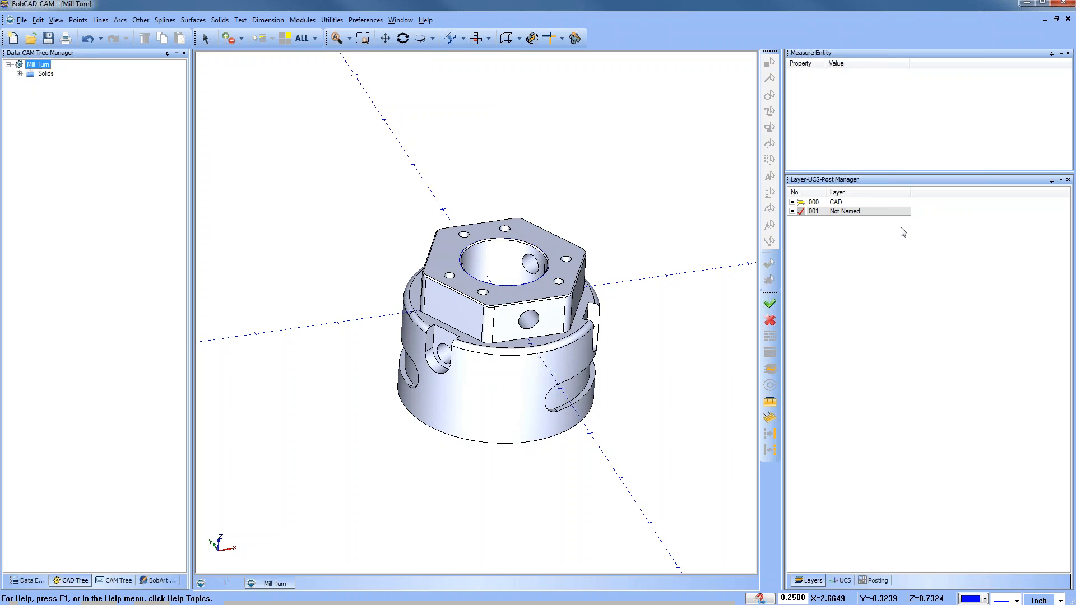
Step: Hide the CAD layer and measure the extracted circle
left_click(793, 203)
left_click(771, 402)
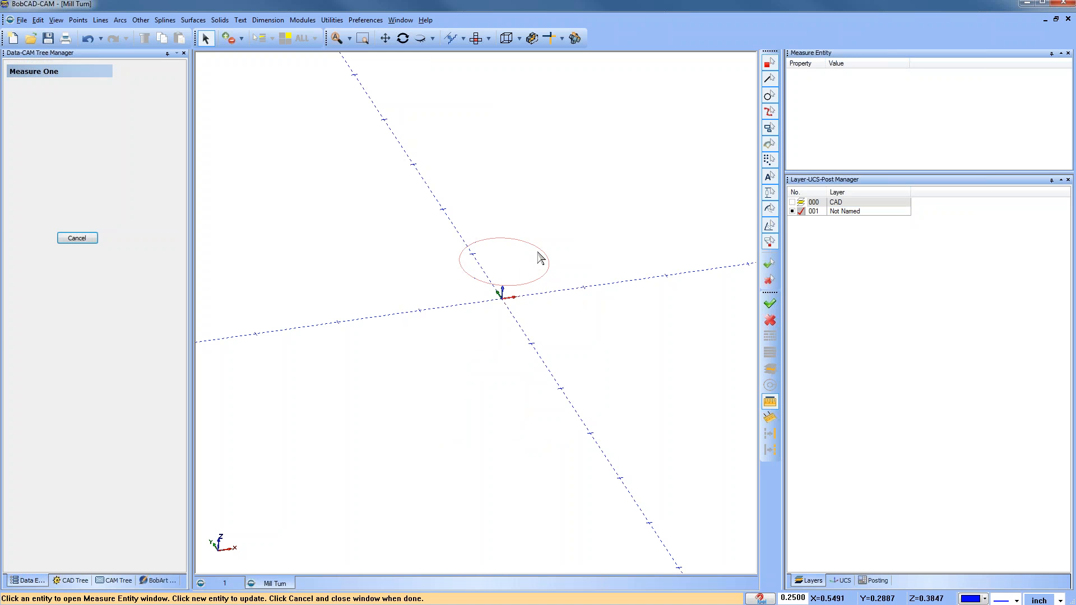
left_click(542, 258)
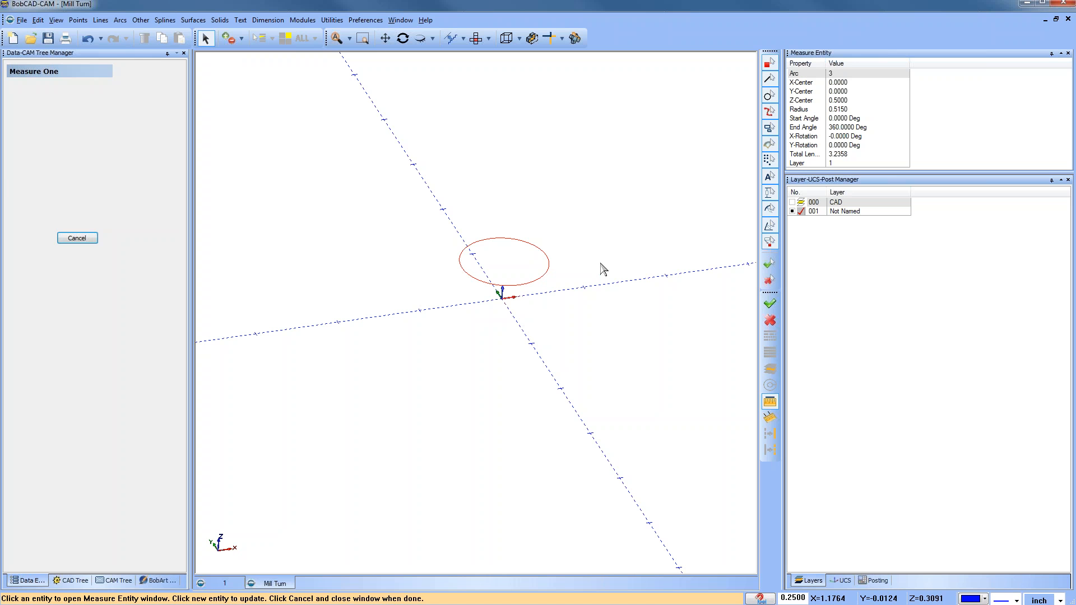
Step: Place a point at the extracted circle's arc center and show the CAD layer again
left_click(77, 20)
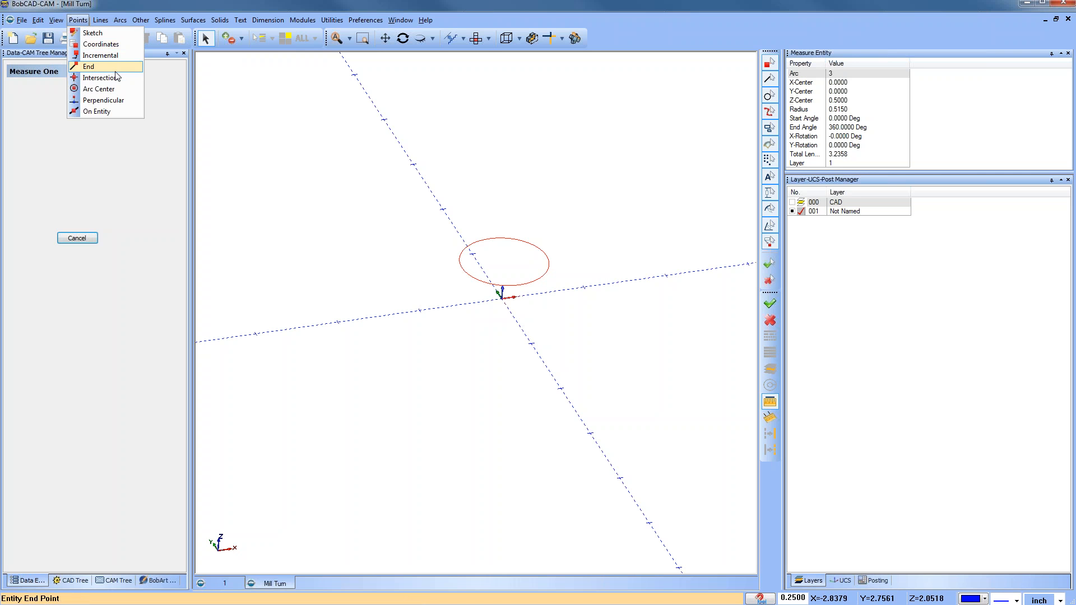
left_click(98, 89)
left_click(487, 241)
right_click(572, 199)
left_click(602, 218)
left_click(792, 203)
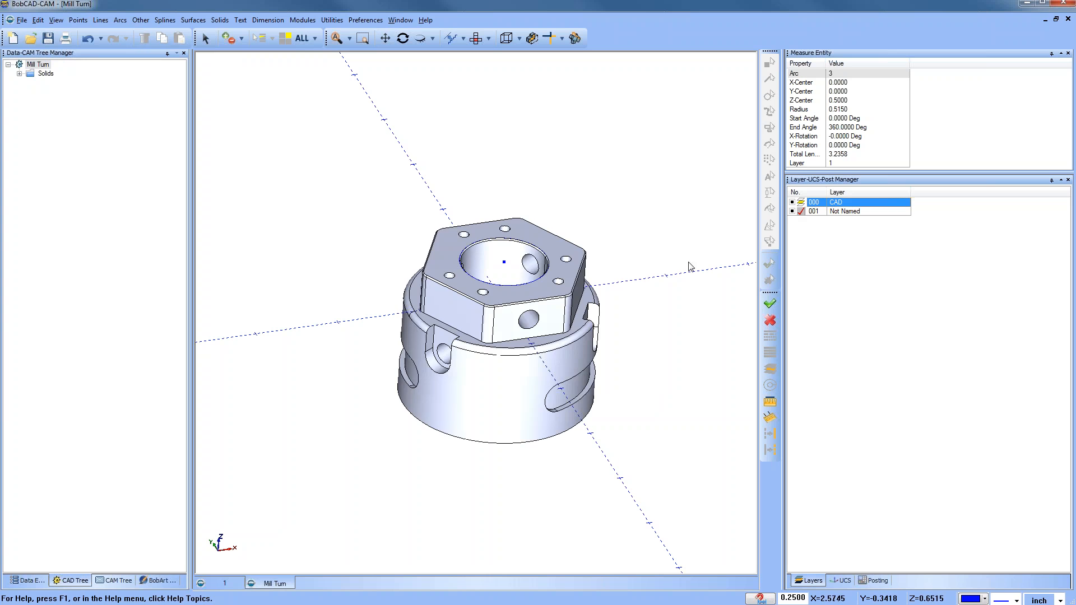
Step: Translate all entities from the circle's center point to the origin at X 0, Y 0, Z 0
left_click(489, 38)
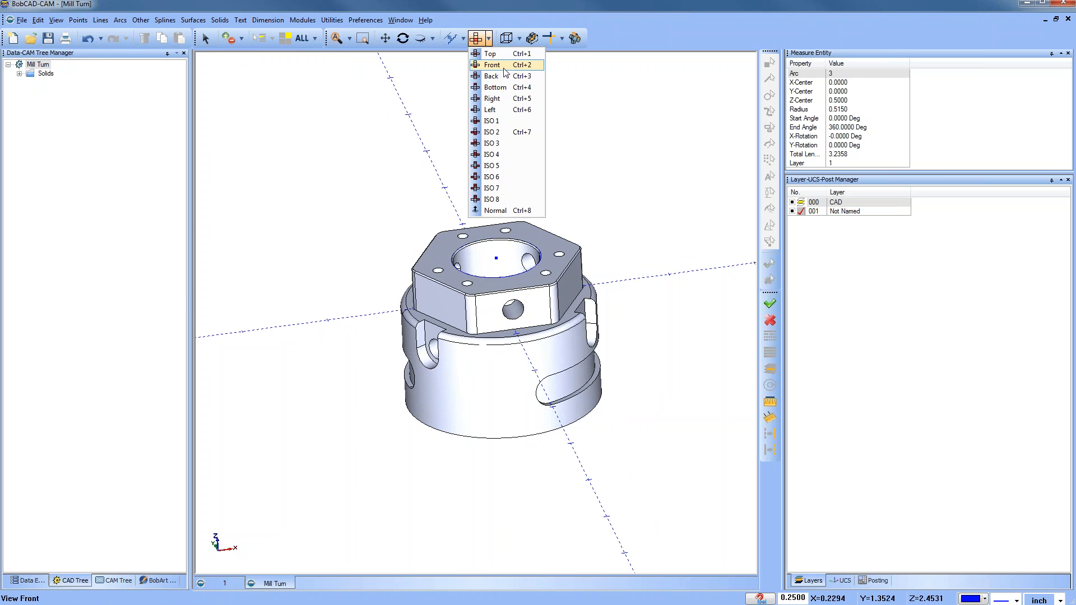
left_click(506, 76)
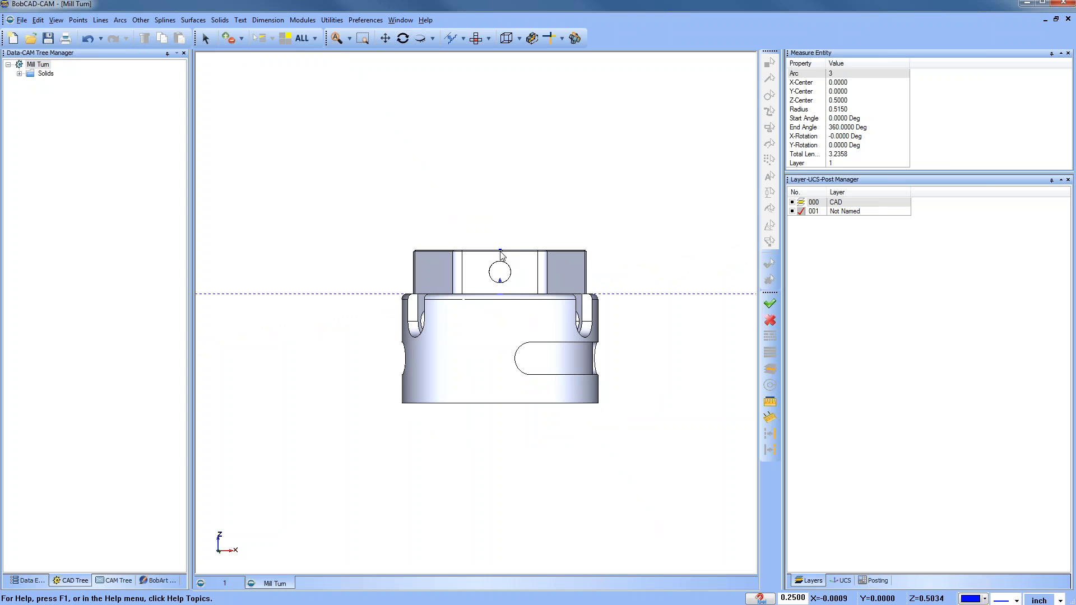
middle_click_drag(413, 240, 463, 338)
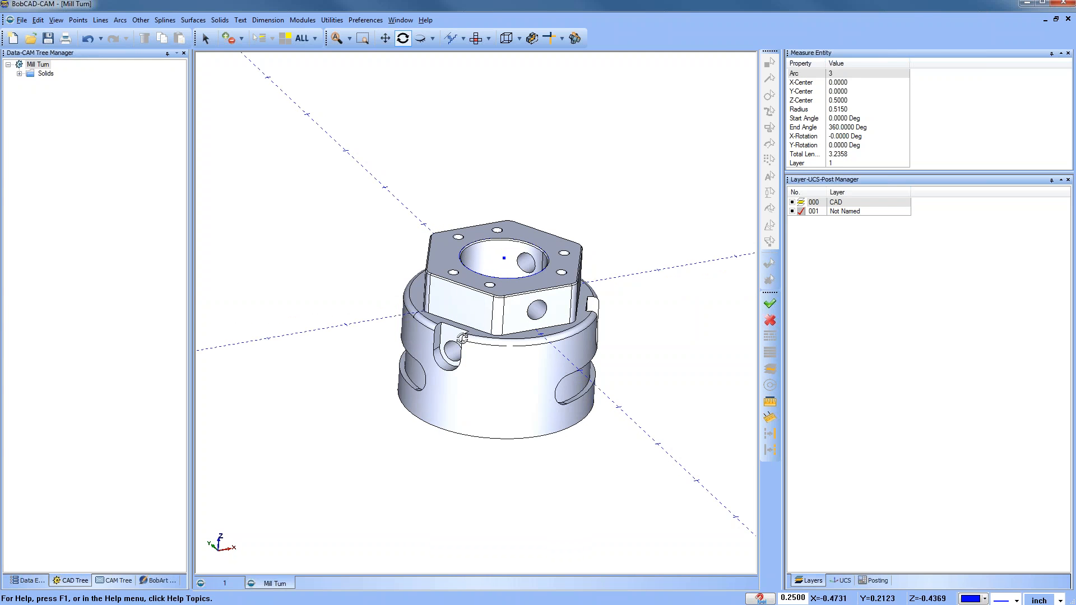
left_click(332, 20)
left_click(376, 72)
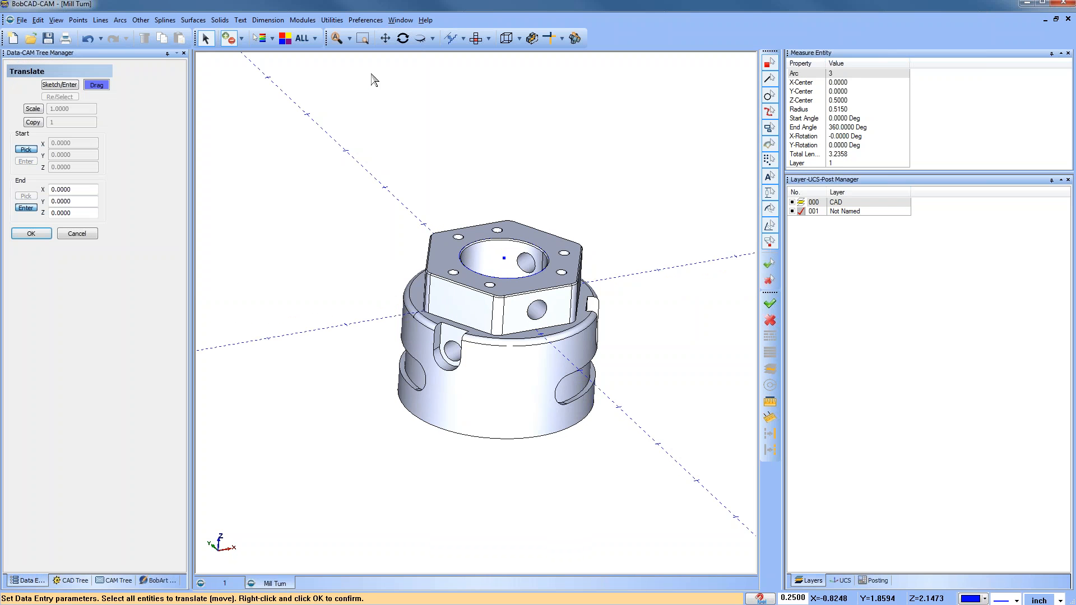
left_click(302, 38)
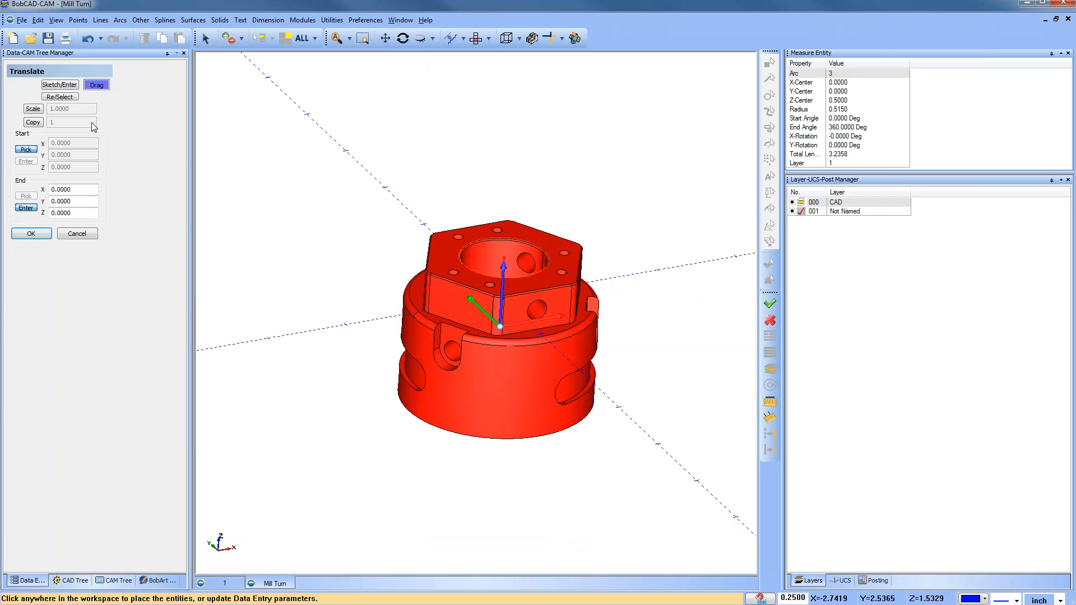
left_click(59, 84)
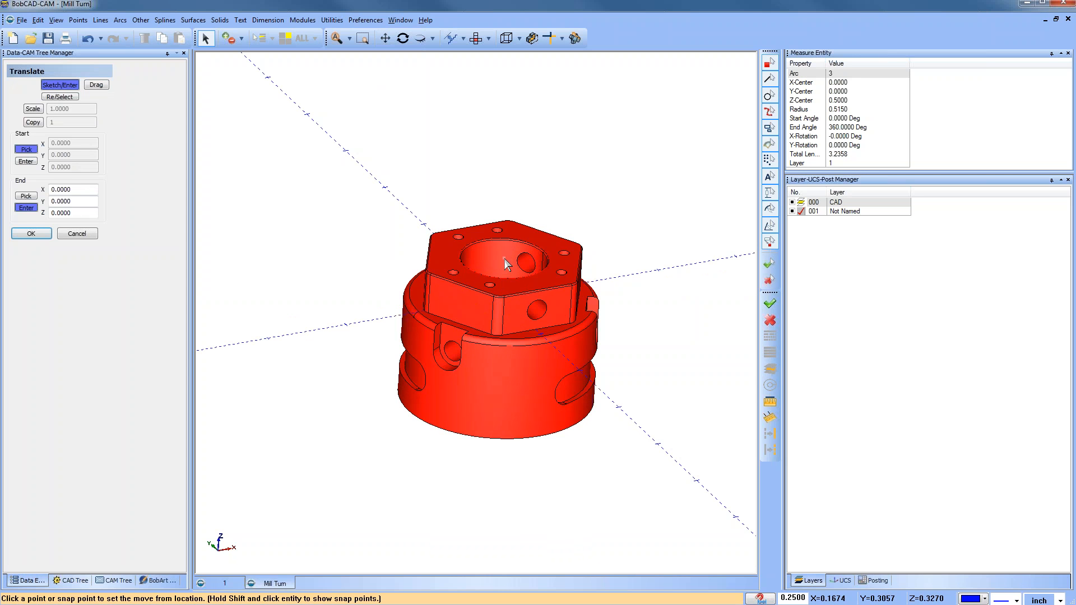
left_click(504, 258)
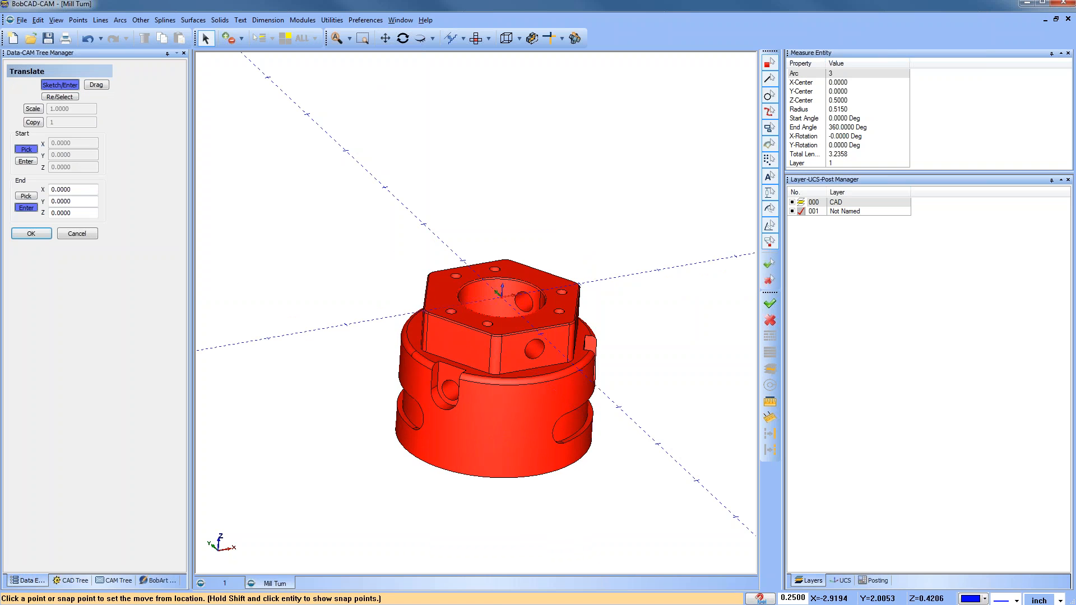
left_click(77, 234)
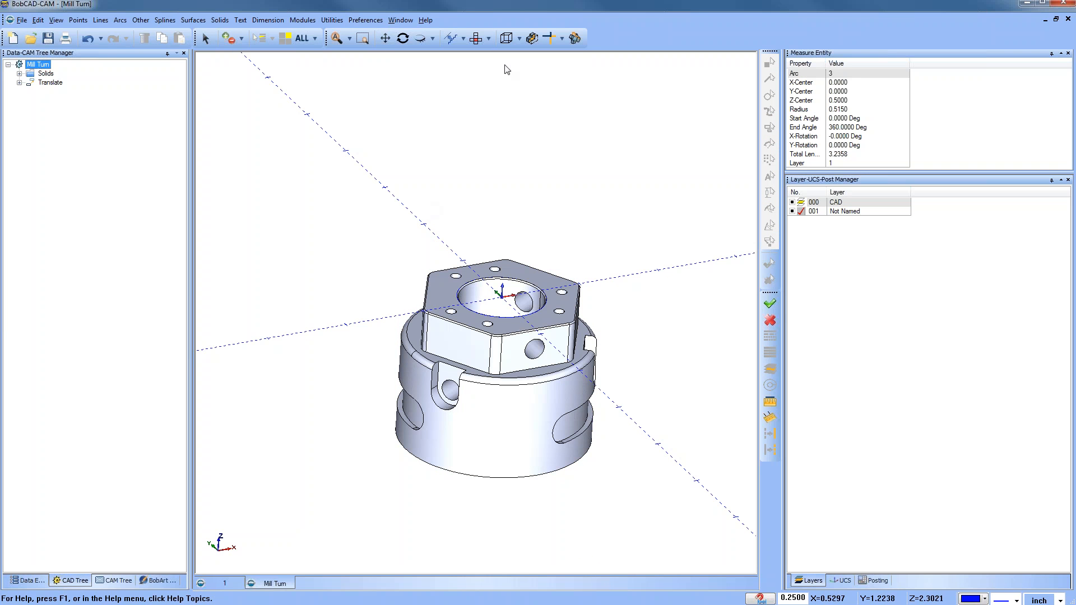
Step: Add a new layer named Pocket
left_click(478, 41)
middle_click_drag(513, 335, 527, 301)
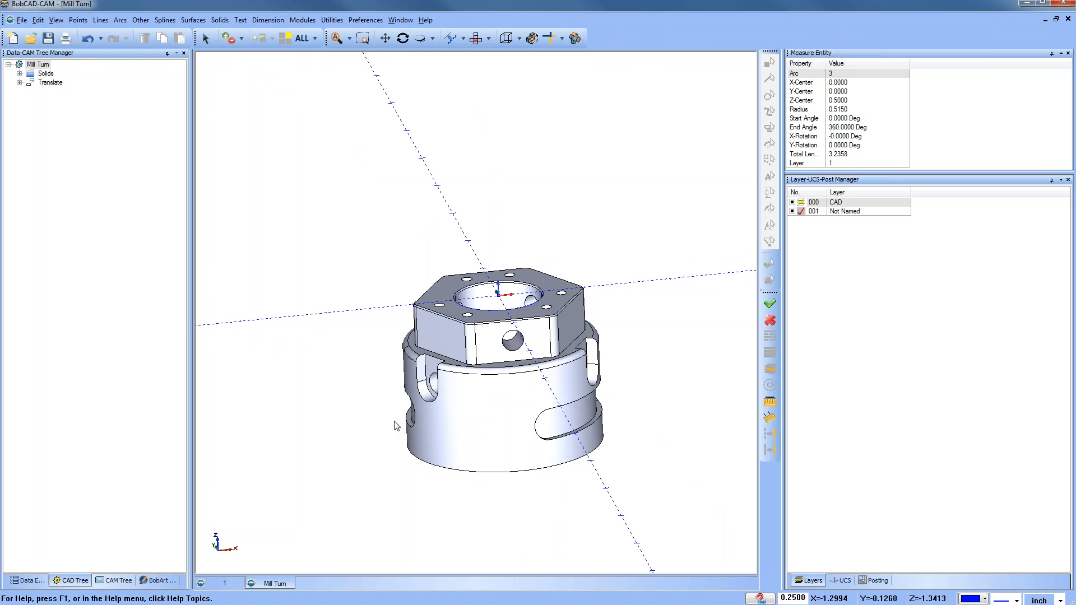
left_click(477, 39)
scroll(510, 319, "up", 1)
middle_click_drag(530, 327, 533, 297)
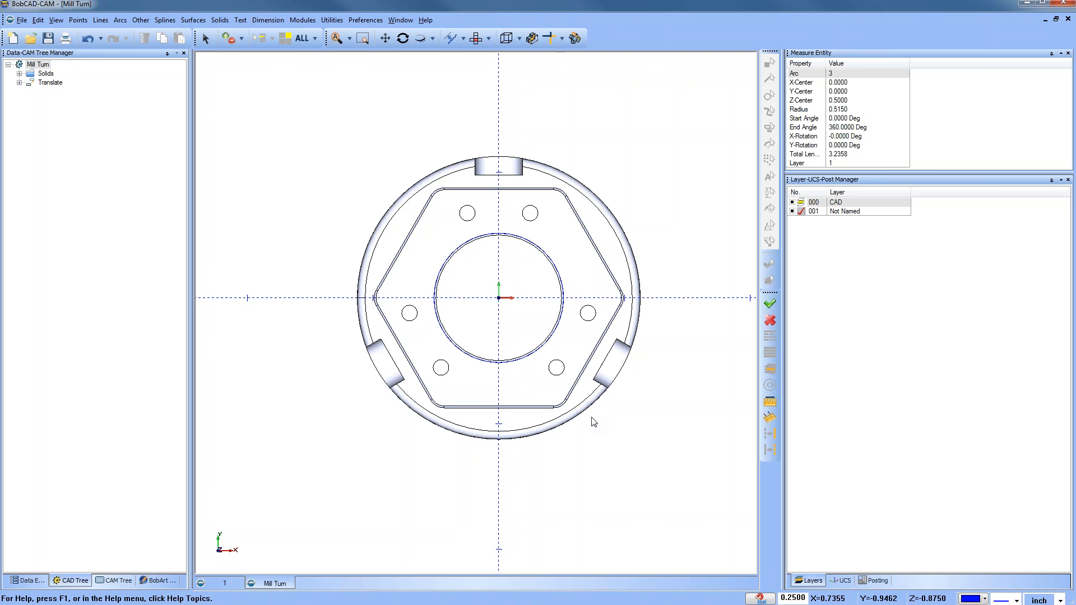
right_click(846, 217)
left_click(858, 219)
type("Pocket")
key("Return")
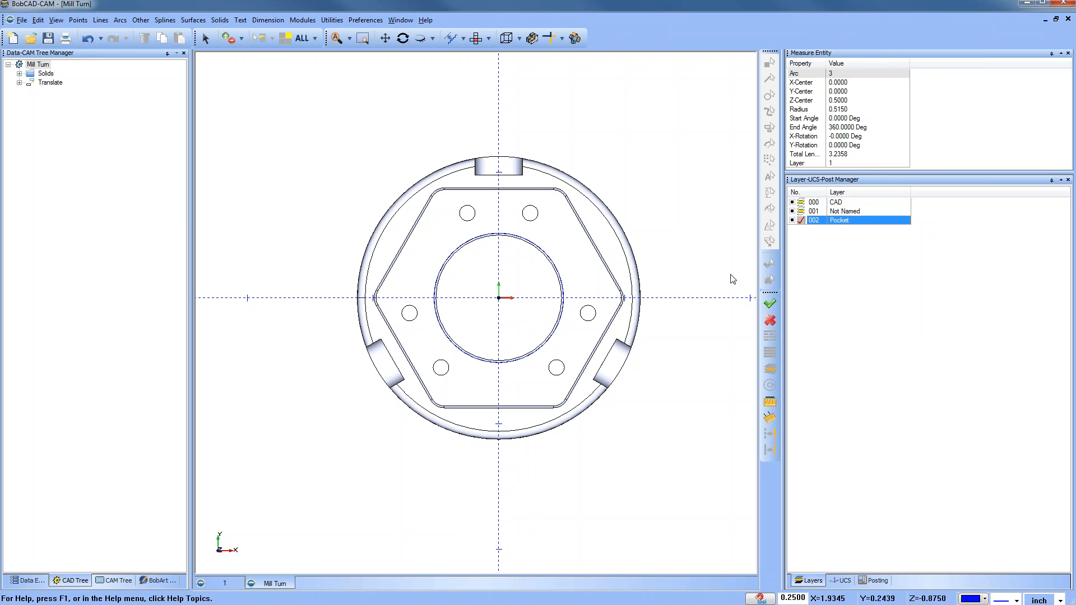
Step: Extract the edges of the ledge face below the hexagon, projected to the Z 0 plane
left_click(332, 19)
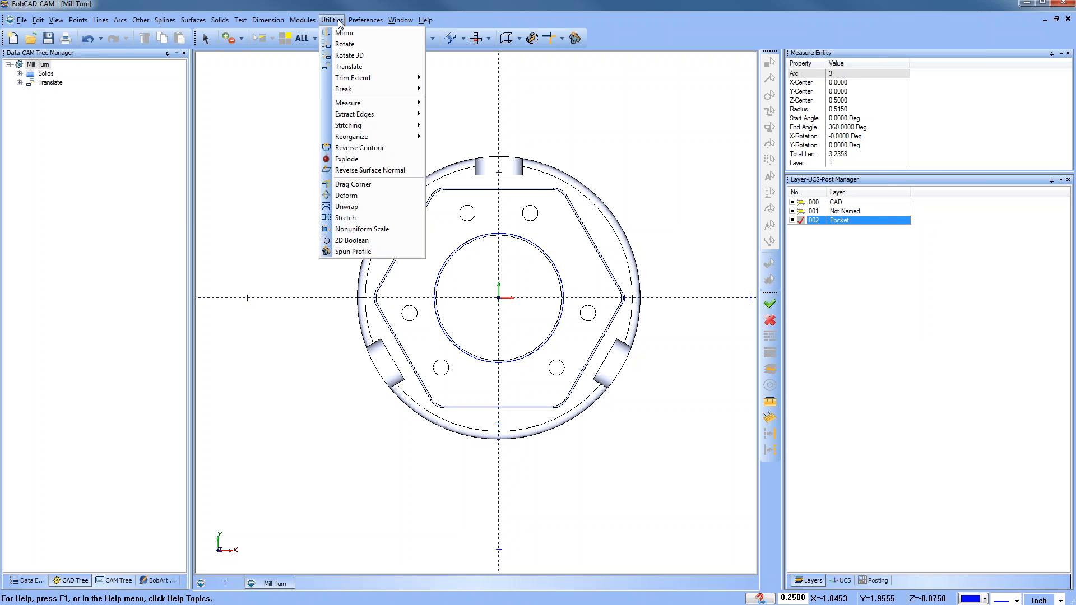
mouse_move(392, 116)
left_click(446, 114)
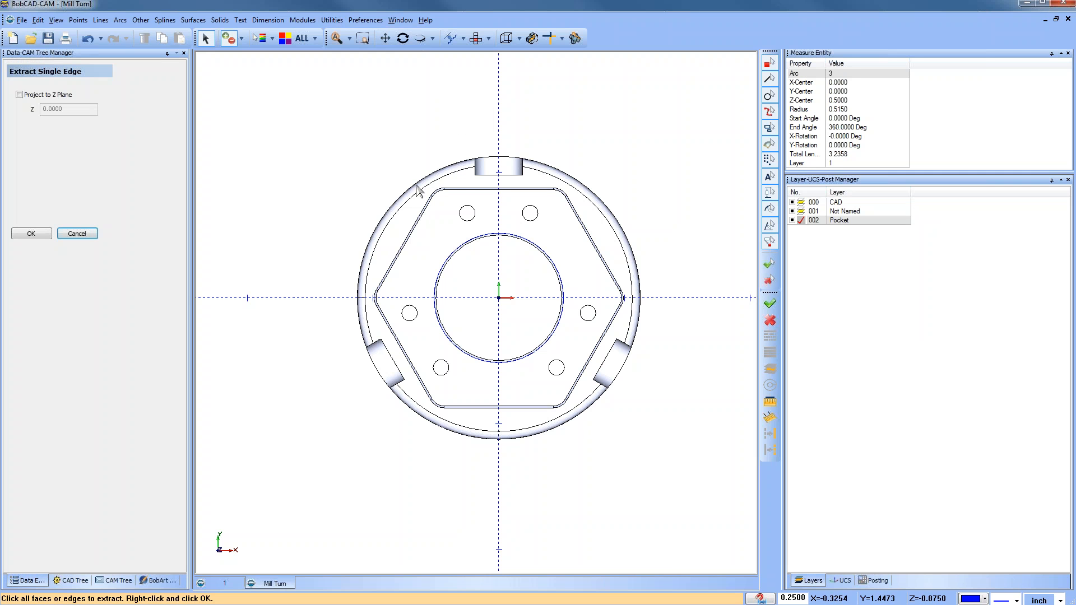
middle_click_drag(468, 387, 524, 356)
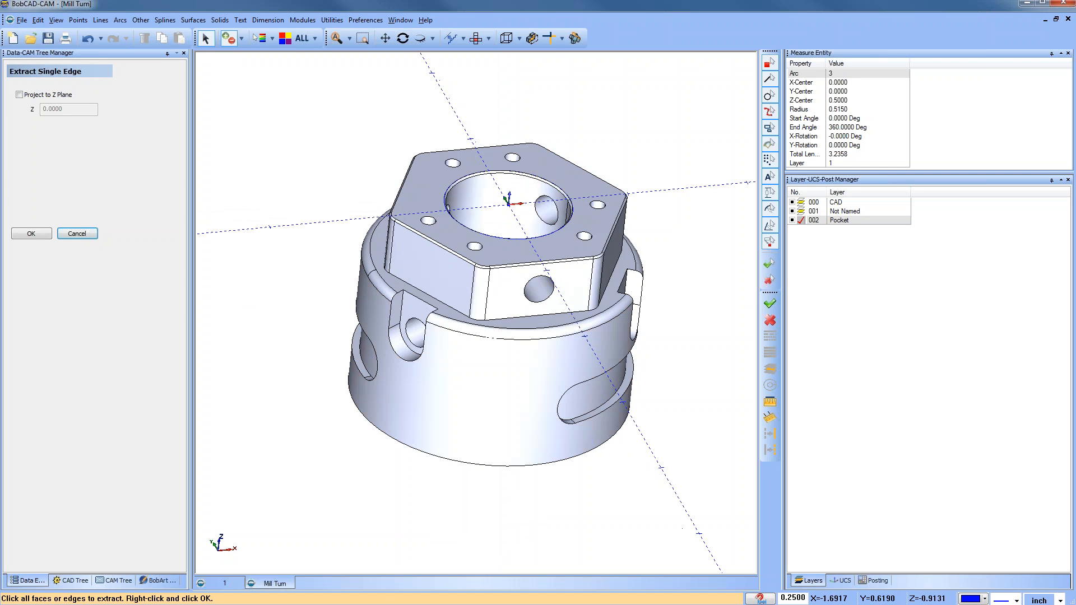
left_click(20, 95)
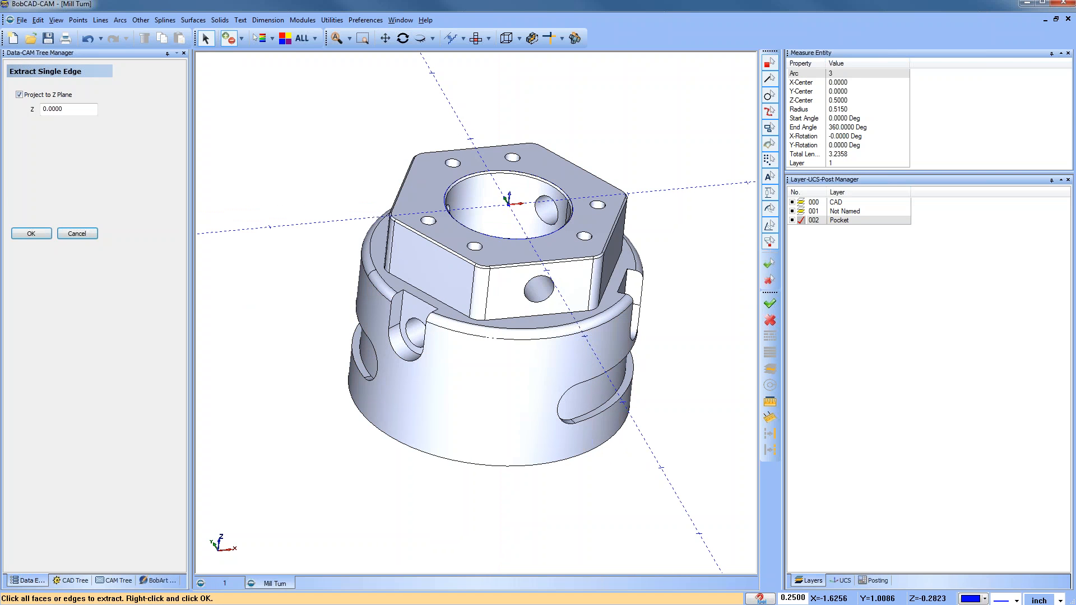
scroll(379, 247, "up", 3)
left_click(376, 227)
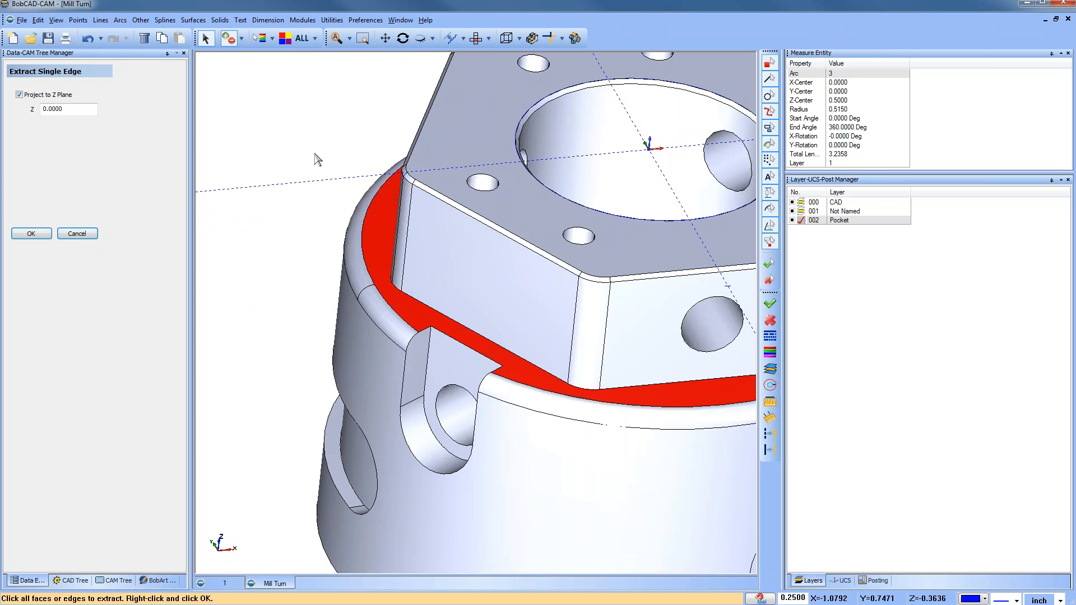
scroll(312, 157, "down", 3)
scroll(309, 152, "down", 2)
key("space")
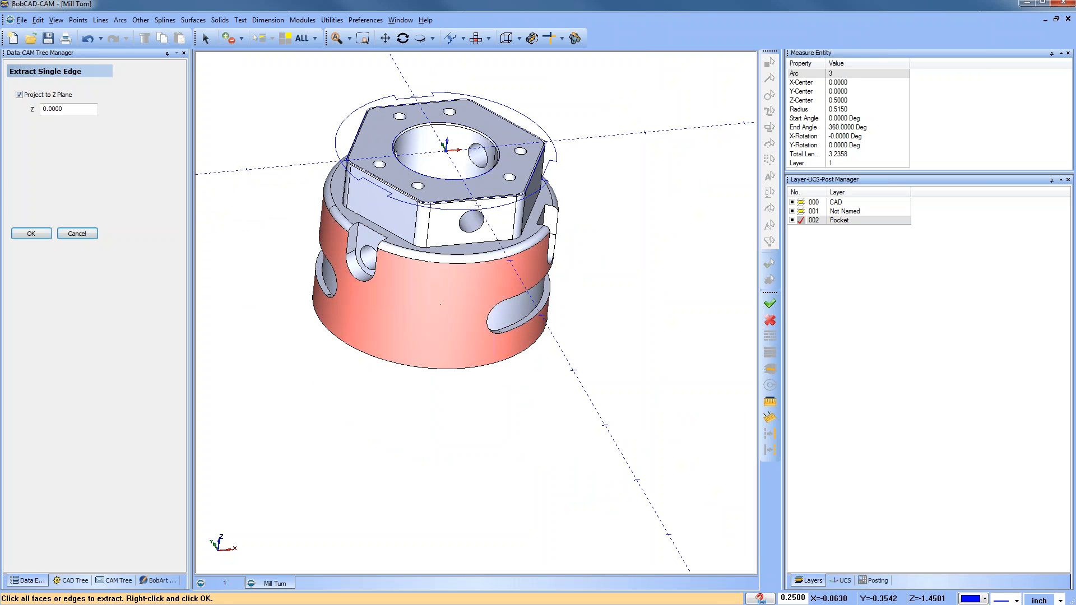
middle_click_drag(456, 307, 479, 349, "ctrl")
right_click(306, 135)
left_click(333, 153)
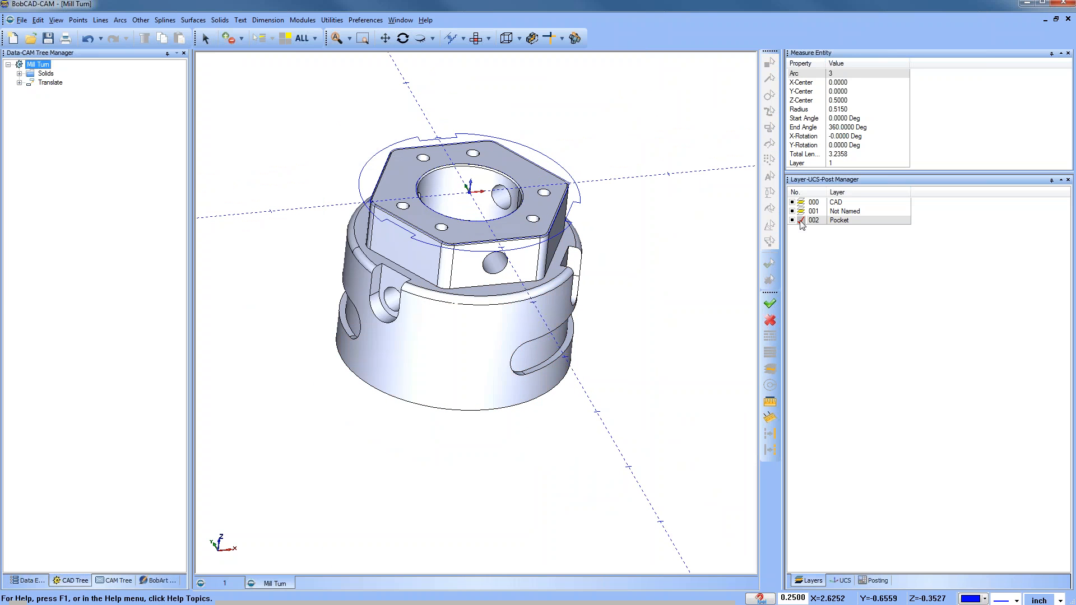
Step: Hide the CAD layer to inspect the extracted profile from the top, then show it again
left_click(792, 202)
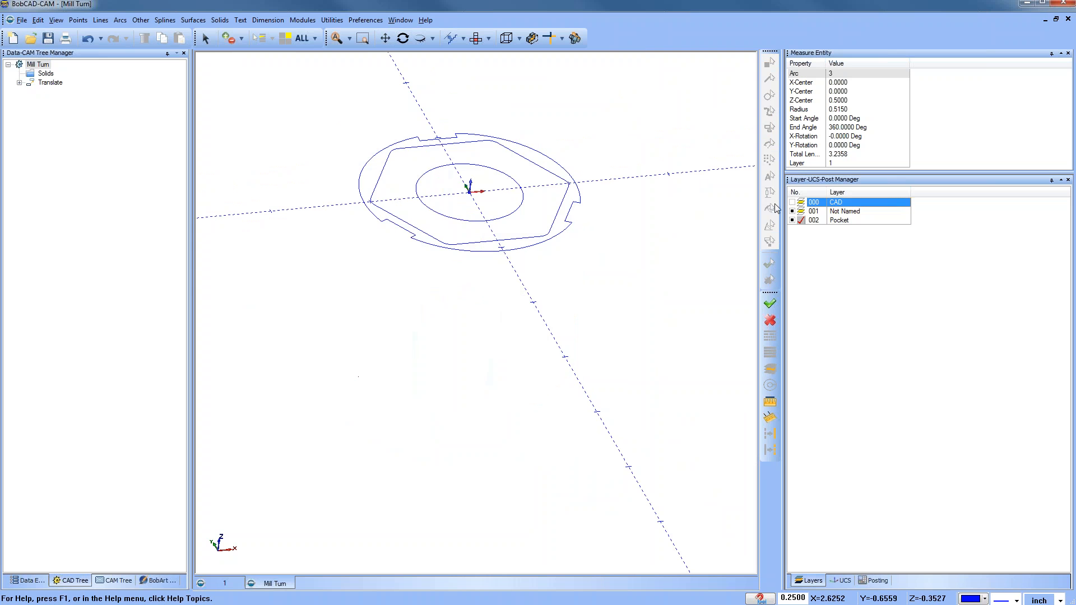
left_click(476, 38)
scroll(525, 231, "up", 2)
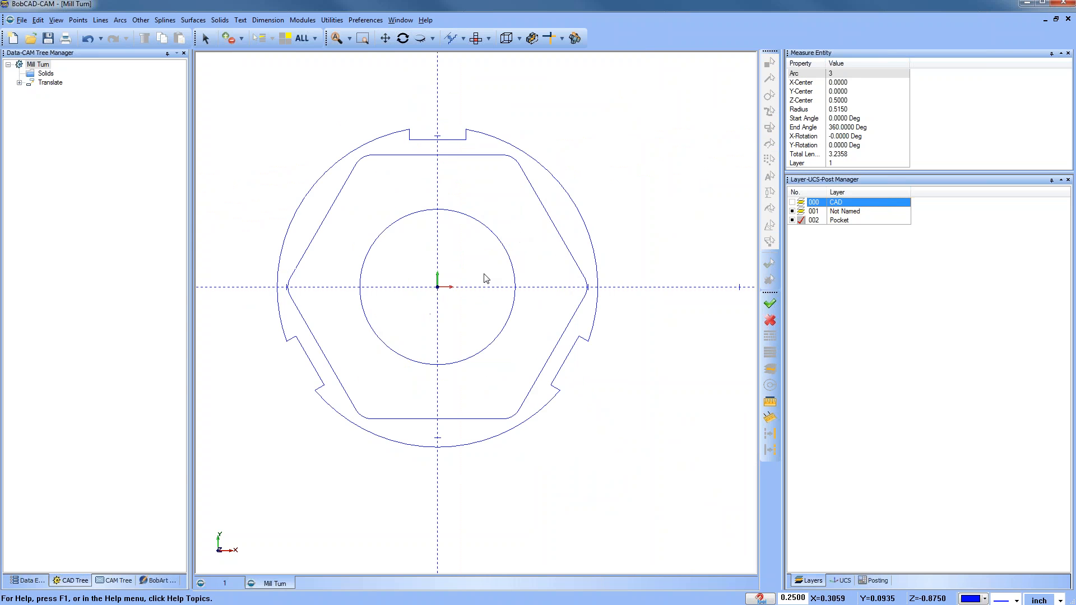
left_click(794, 203)
middle_click_drag(474, 348, 443, 149)
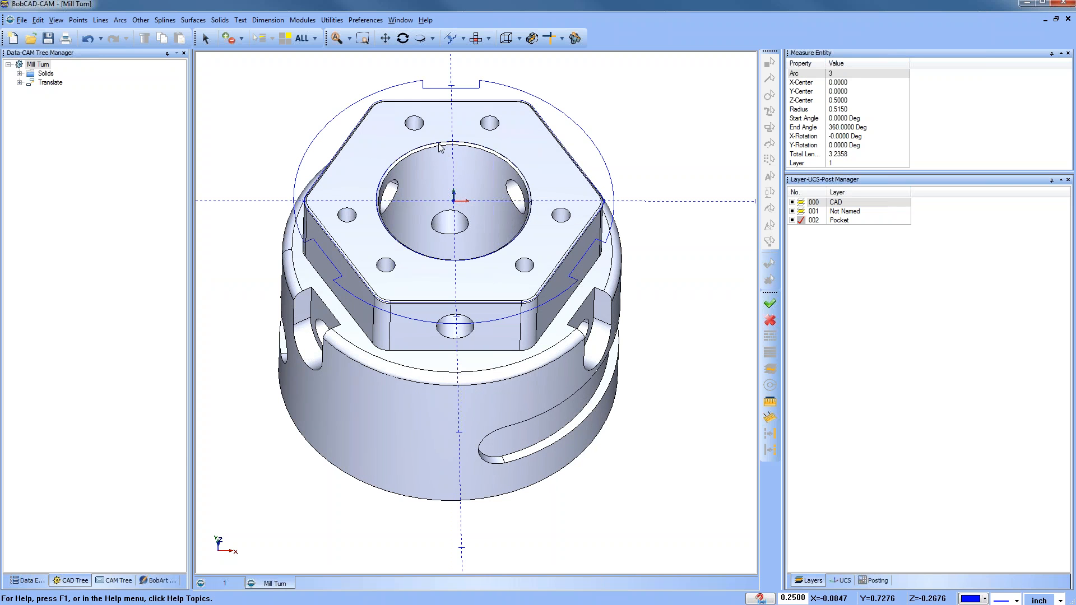
Step: Extract the single edge of the central bore's top circle, projected to the Z 0 plane
left_click(303, 20)
mouse_move(332, 20)
mouse_move(370, 114)
left_click(454, 114)
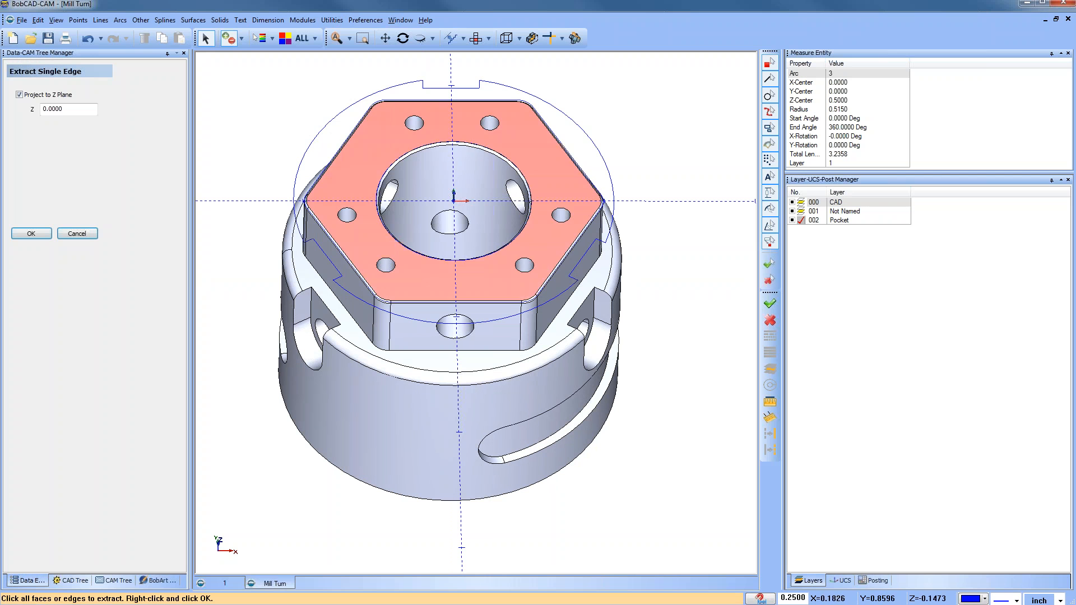
left_click(435, 154)
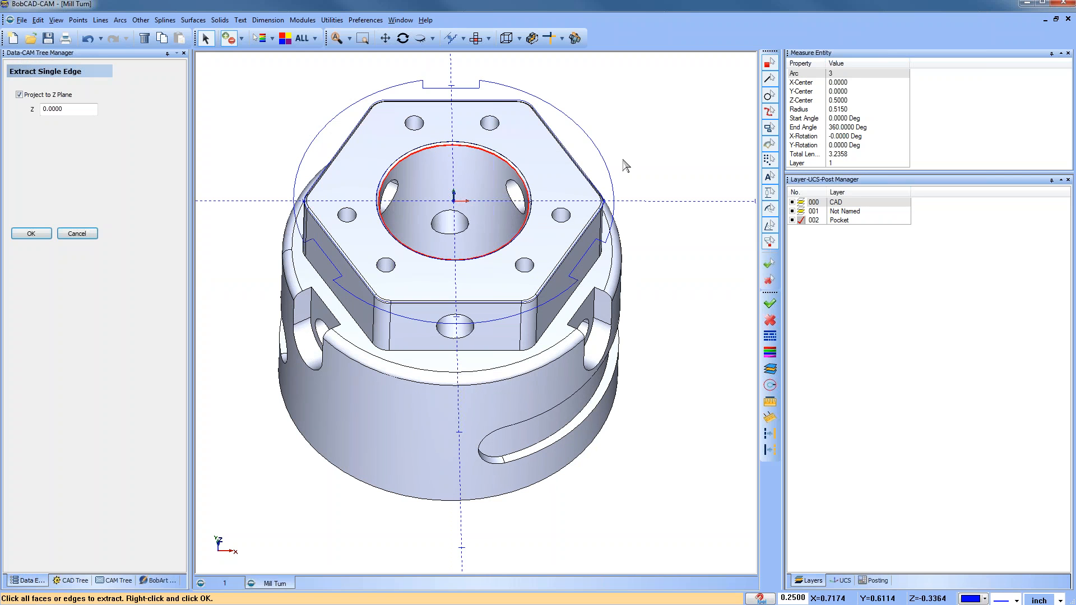
right_click(642, 135)
left_click(680, 153)
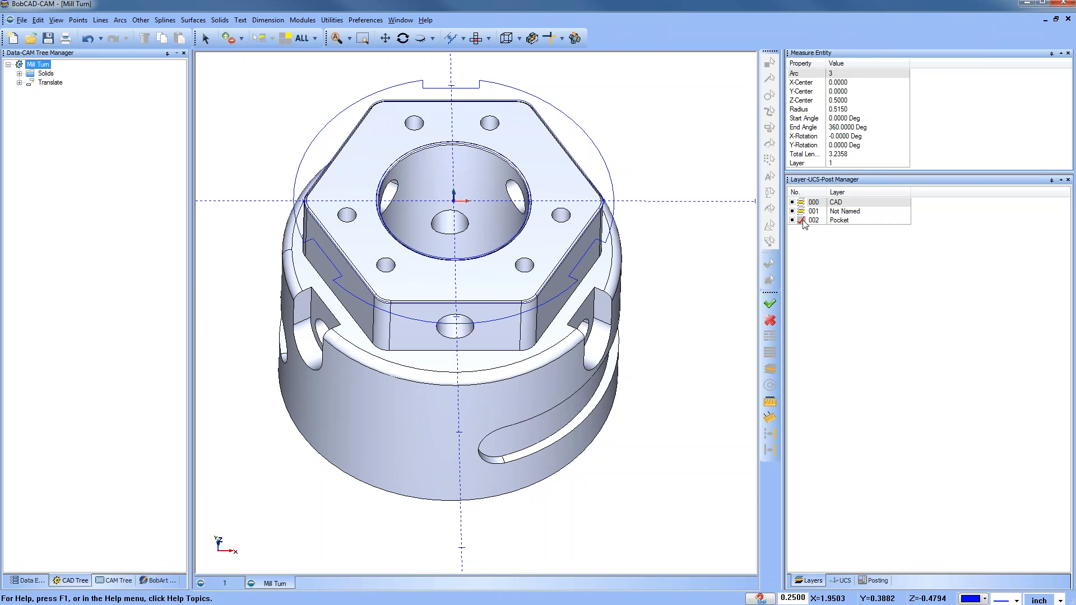
Step: Hide the CAD layer and draw a circle centered at the origin with a radius of 1.125
left_click(793, 203)
left_click(477, 38)
middle_click_drag(454, 288, 447, 263)
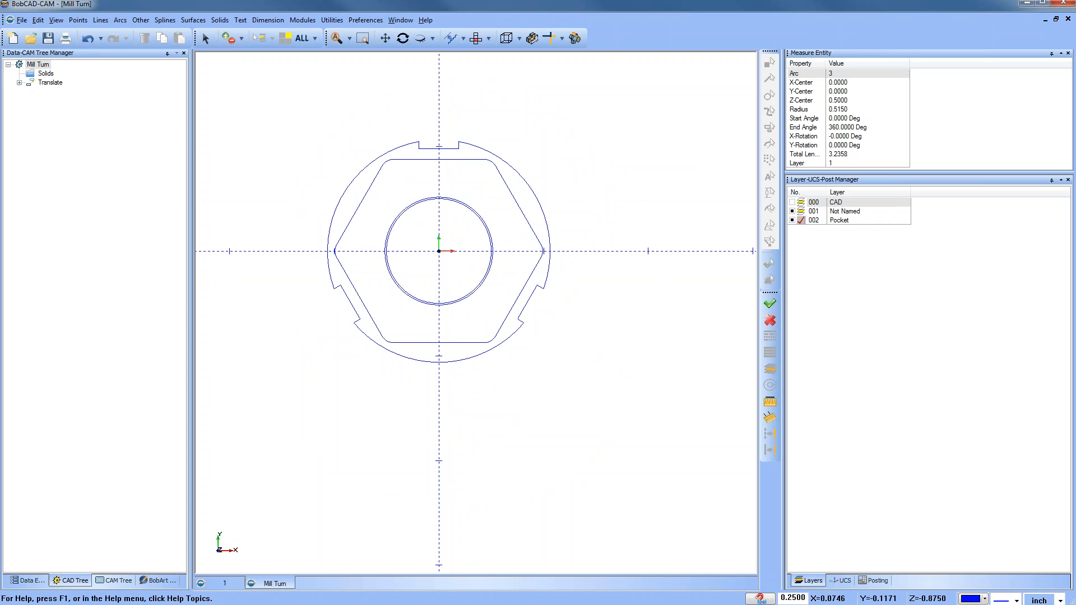
right_click(287, 94)
left_click(326, 113)
left_click(120, 21)
left_click(146, 47)
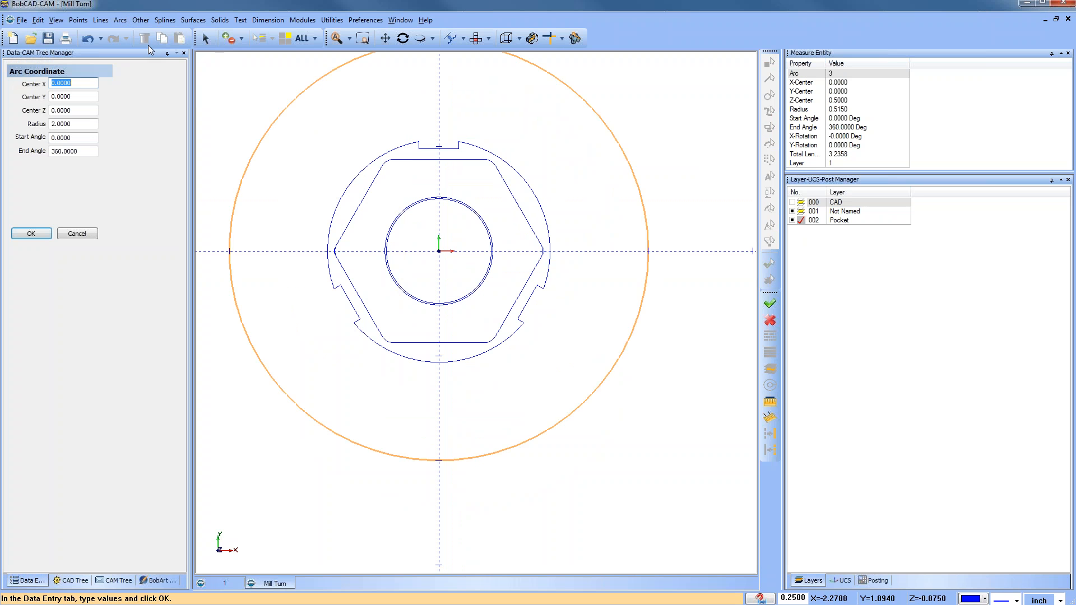
left_click(792, 202)
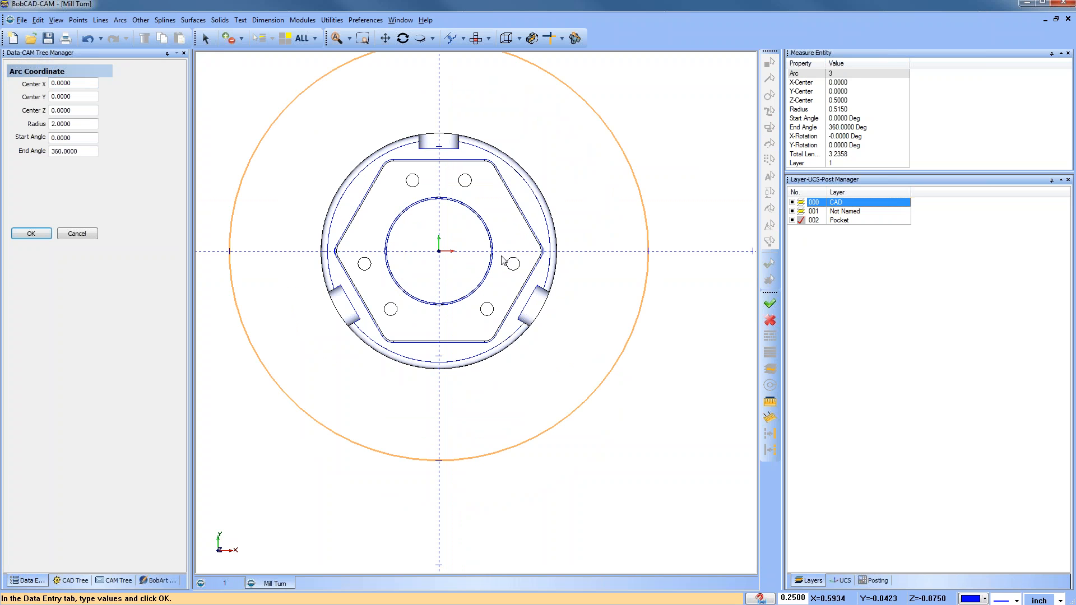
double_click(64, 124)
type("1.125")
key("Tab")
left_click(32, 234)
left_click(77, 234)
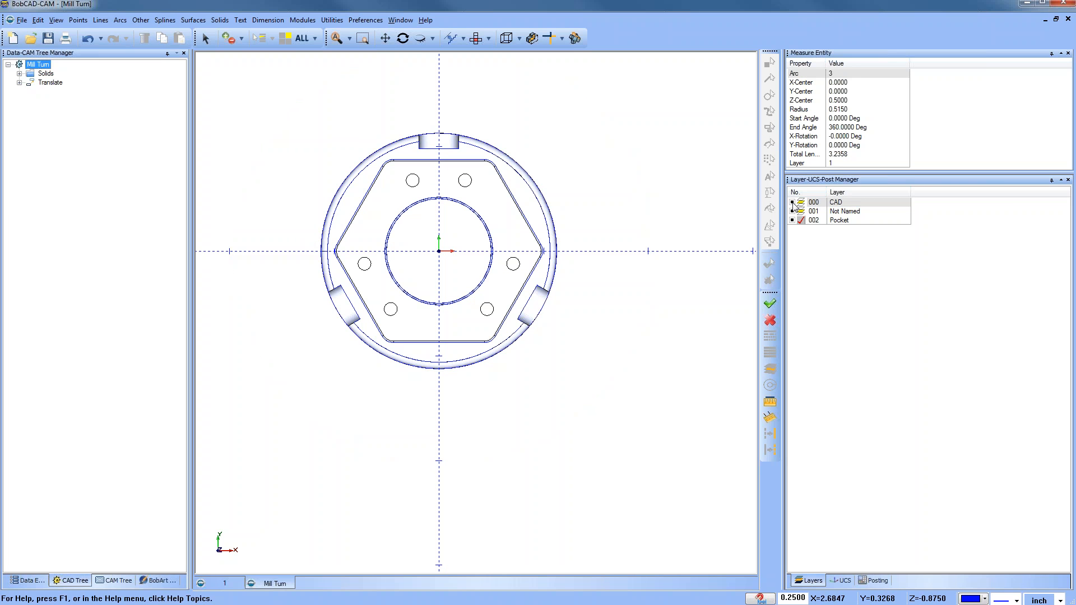
Step: Hide the CAD layer and delete the notched outer profile around the hexagon
left_click(793, 202)
right_click(595, 143)
left_click(634, 164)
left_click(399, 147, "shift")
key("Delete")
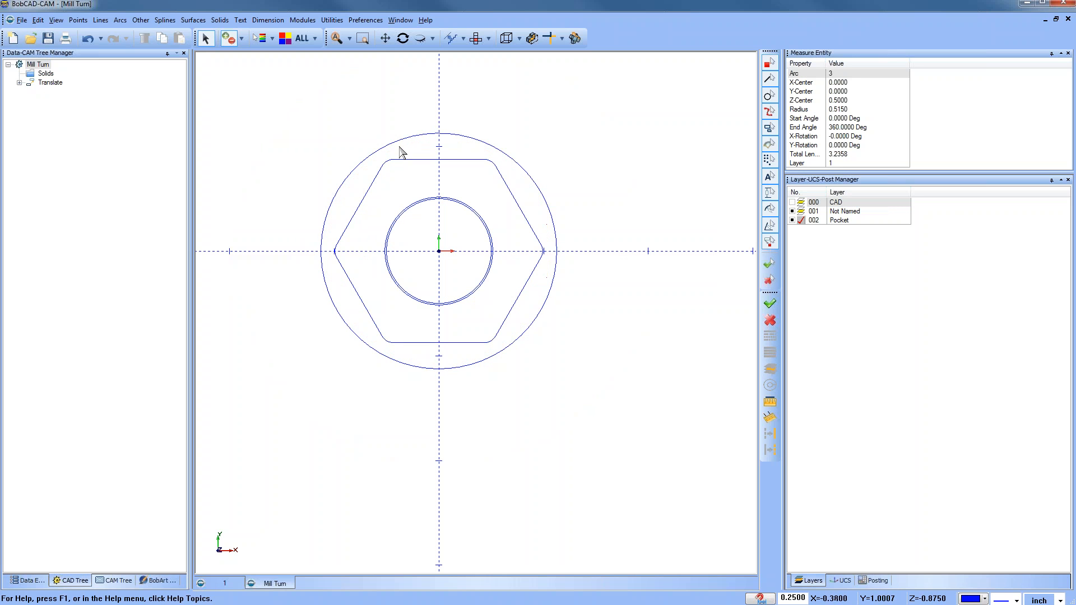
Step: Set the 1.125-radius outer circle to a dashed line style
left_click(432, 202)
left_click(462, 136)
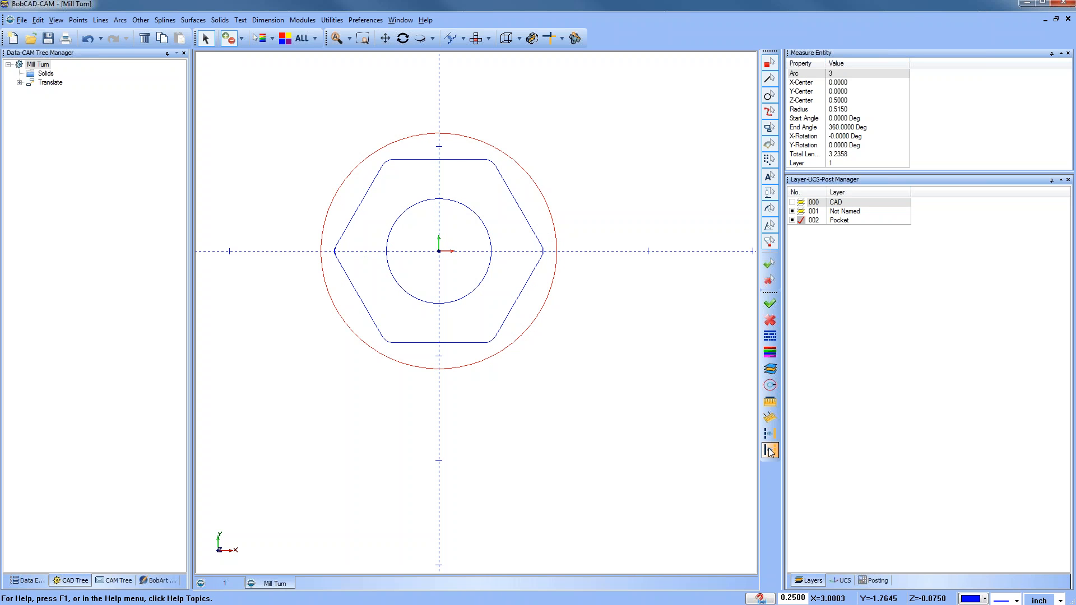
right_click(670, 292)
left_click(688, 296)
scroll(547, 324, "up", 3)
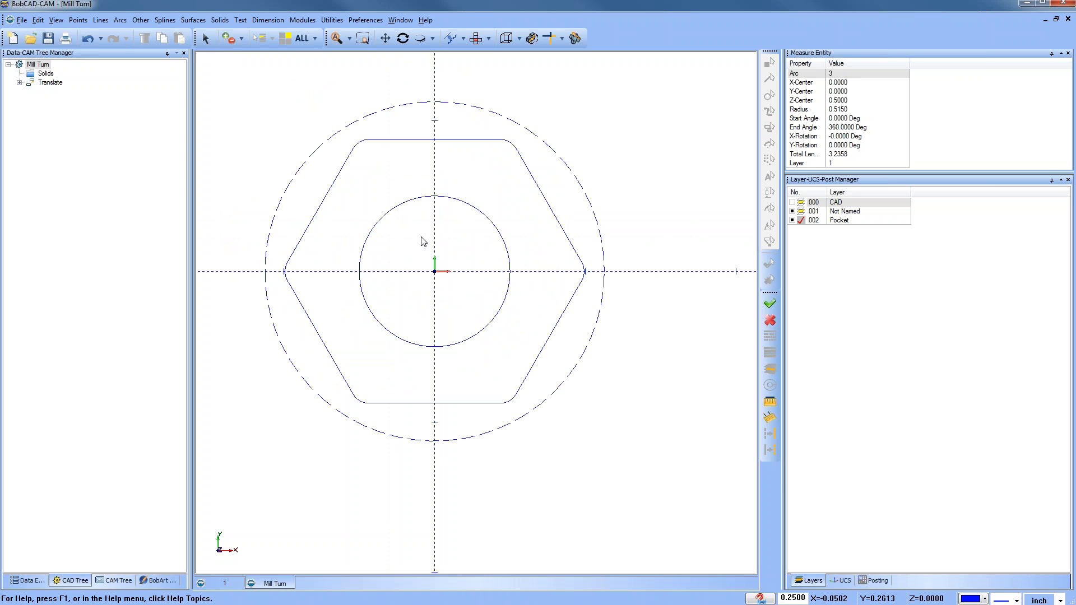
Step: Show the CAD layer to compare the extracted profiles with the model
left_click(792, 203)
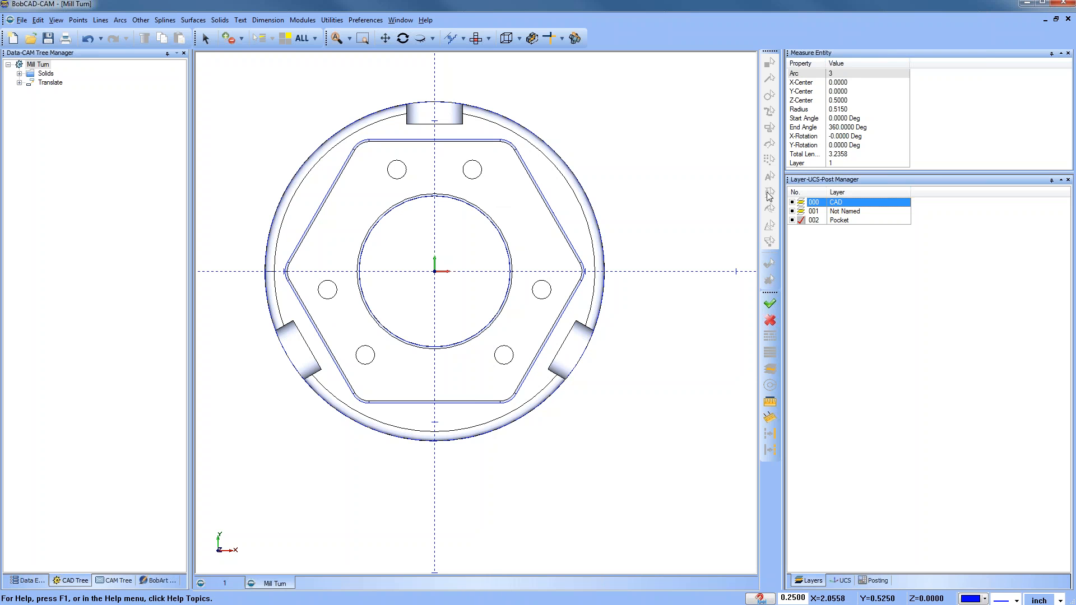
scroll(633, 272, "down", 1)
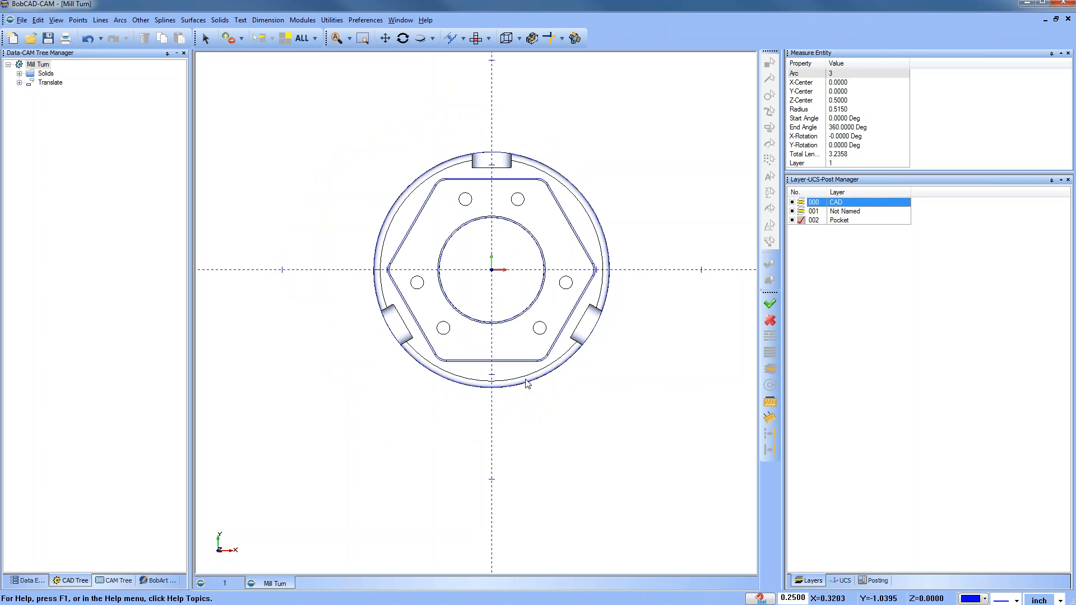
right_click(573, 122)
left_click(632, 142)
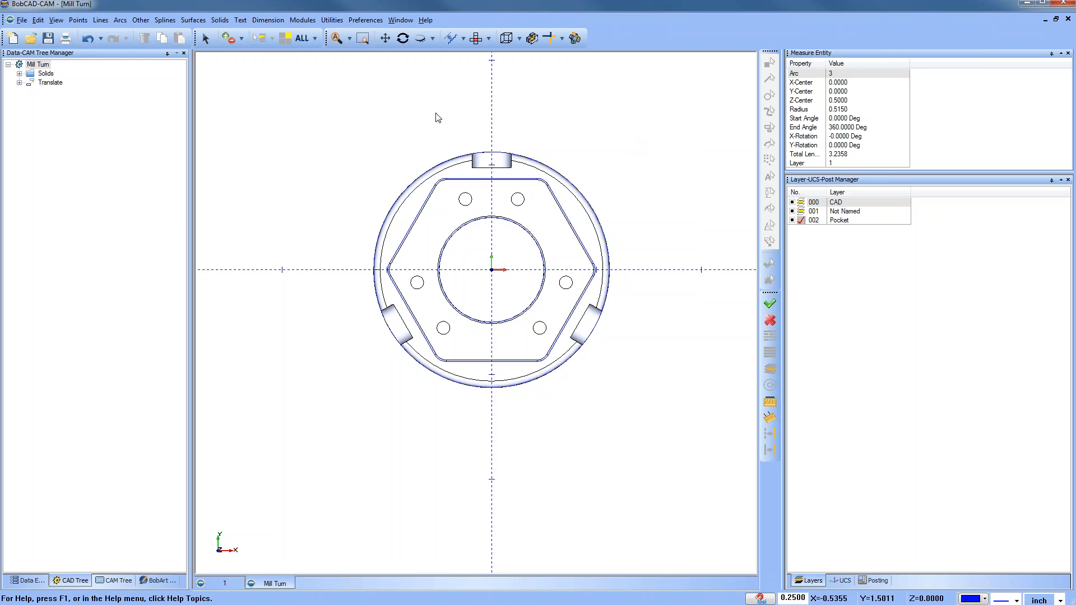
Step: Rotate all entities 90 degrees about the Y axis around the origin
left_click(332, 20)
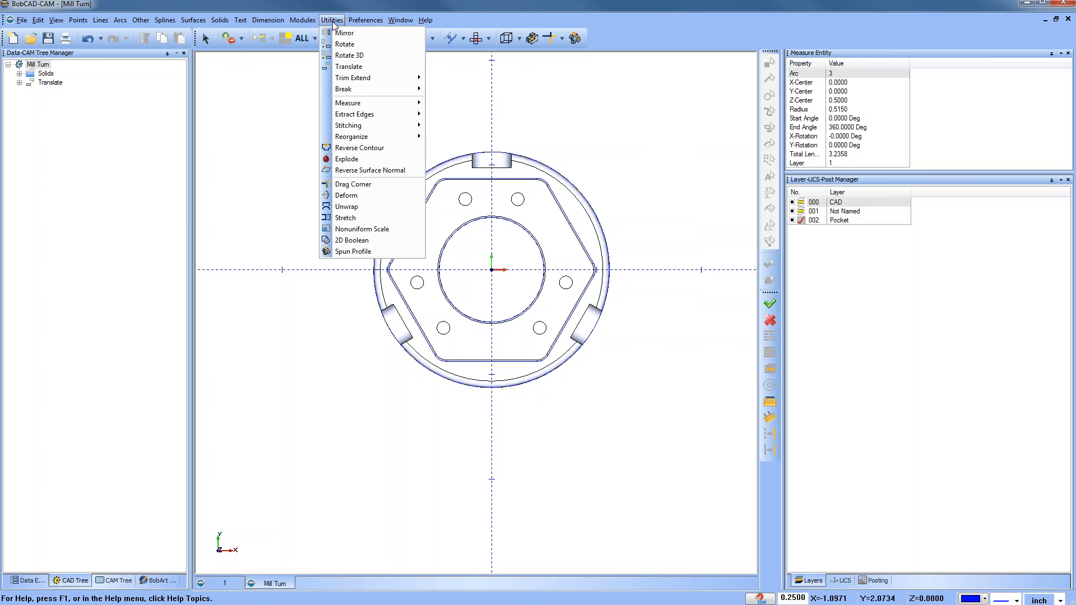
left_click(359, 45)
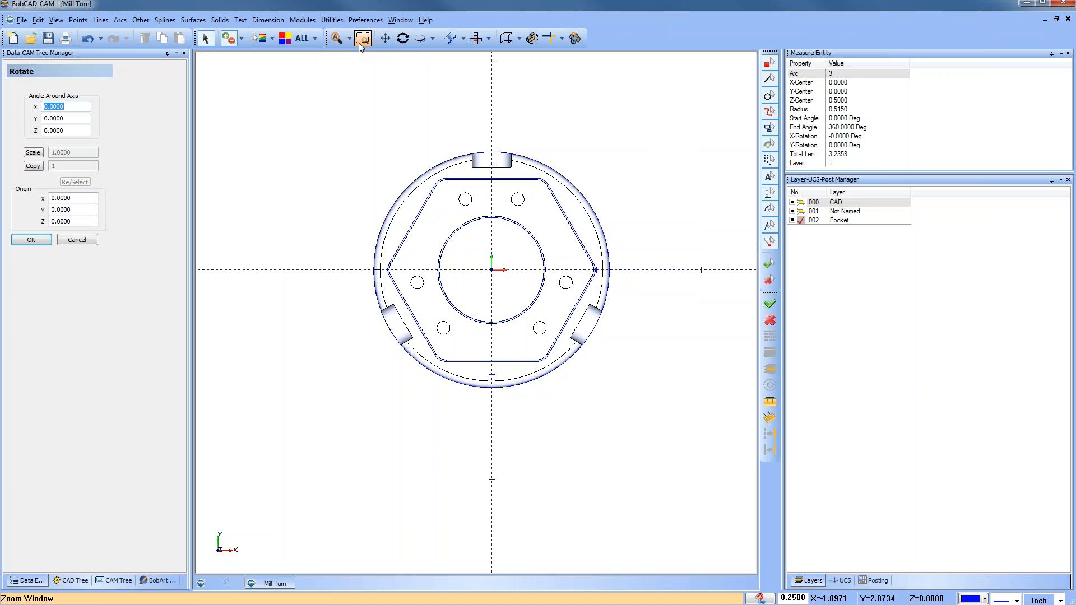
left_click(302, 37)
right_click(310, 137)
left_click_drag(66, 118, 34, 118)
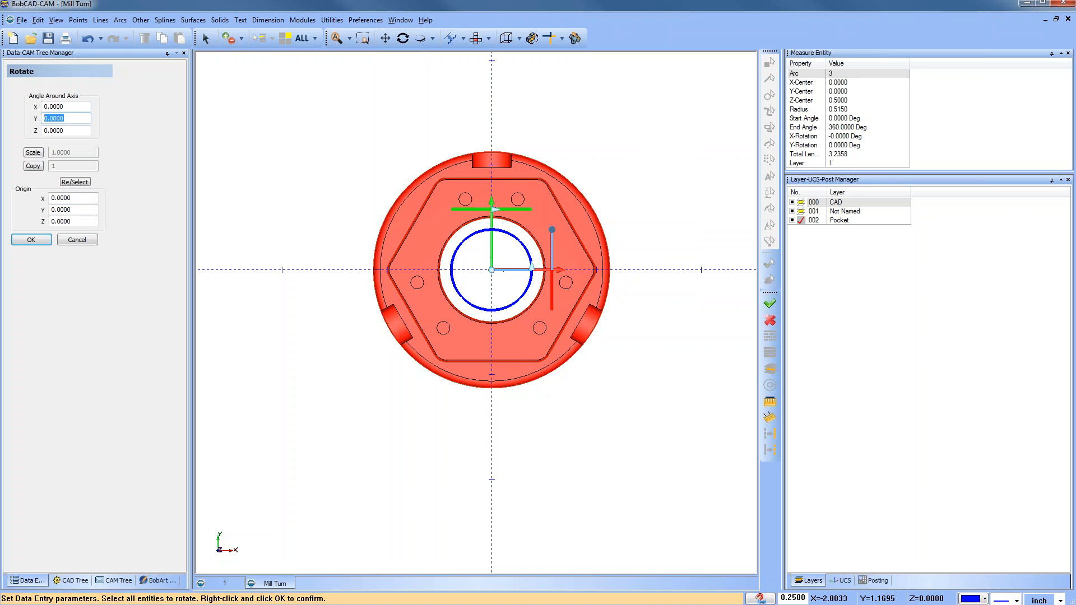
type("90")
left_click(70, 106)
left_click(31, 240)
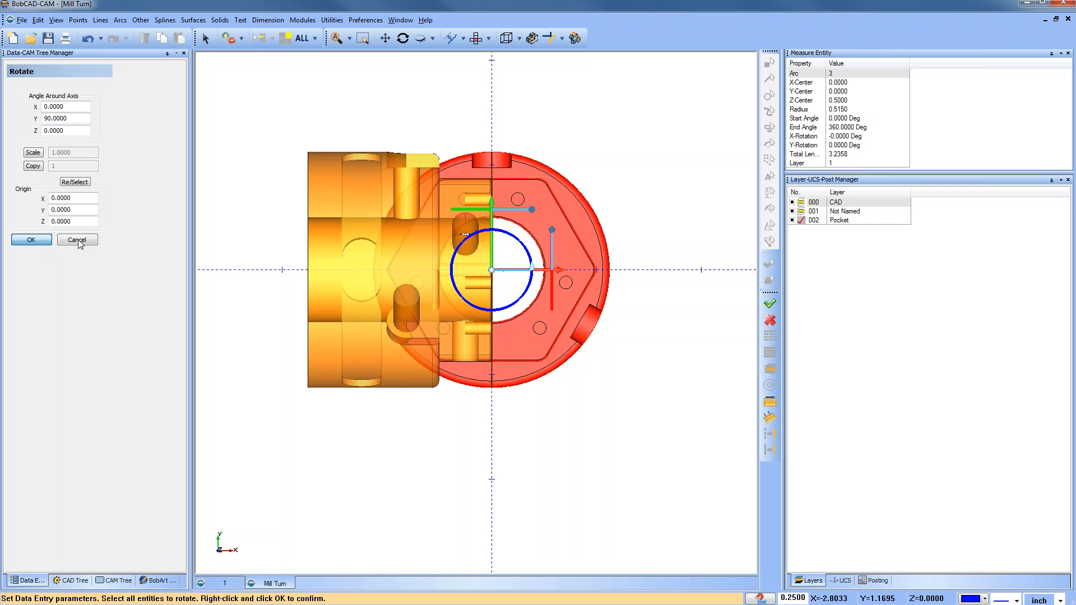
Step: Add a new layer named OD and hide the Pocket and Not Named layers
middle_click_drag(413, 356, 414, 284)
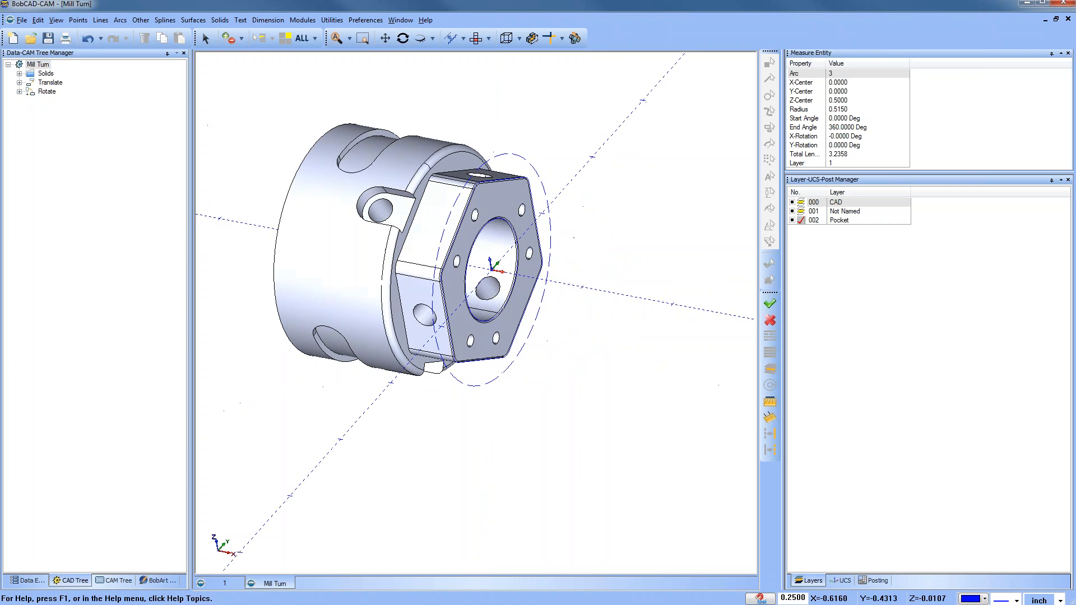
left_click(475, 38)
right_click(832, 226)
left_click(847, 231)
type("OD")
left_click(802, 228)
left_click(793, 220)
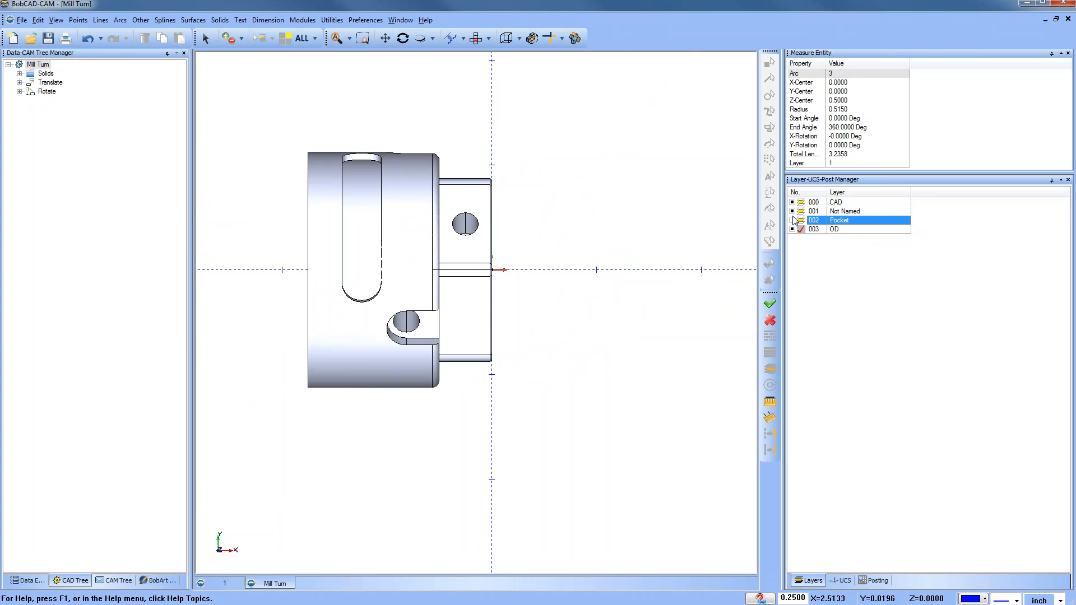
left_click(793, 212)
middle_click_drag(482, 499, 415, 332)
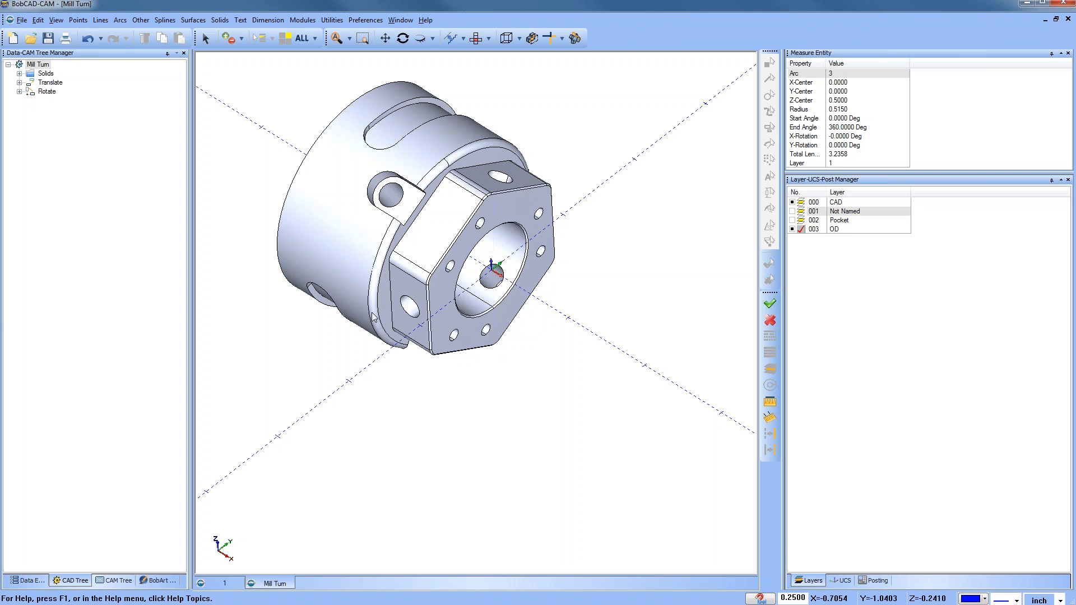
Step: Examine a section view of the part on the Top (X/Y) plane, and close it
left_click(58, 20)
left_click(83, 162)
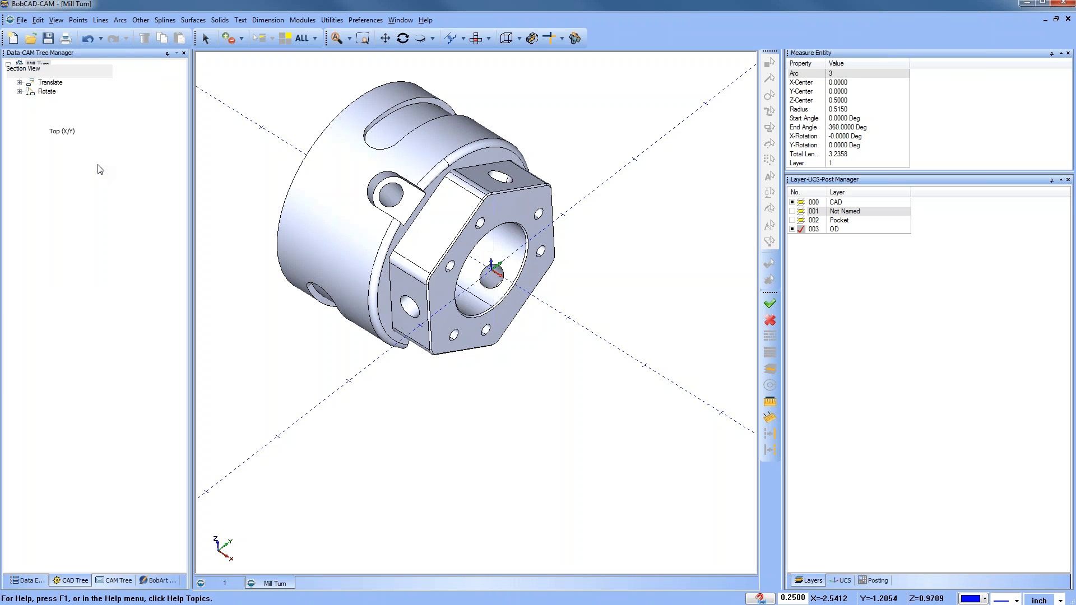
middle_click_drag(384, 235, 384, 271)
left_click(476, 38)
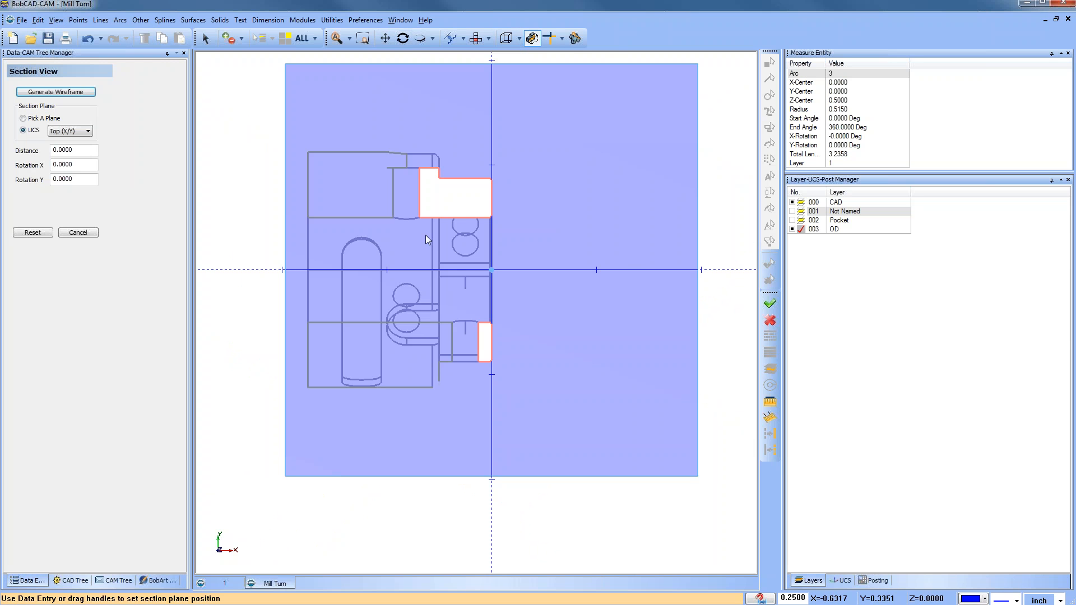
left_click(78, 232)
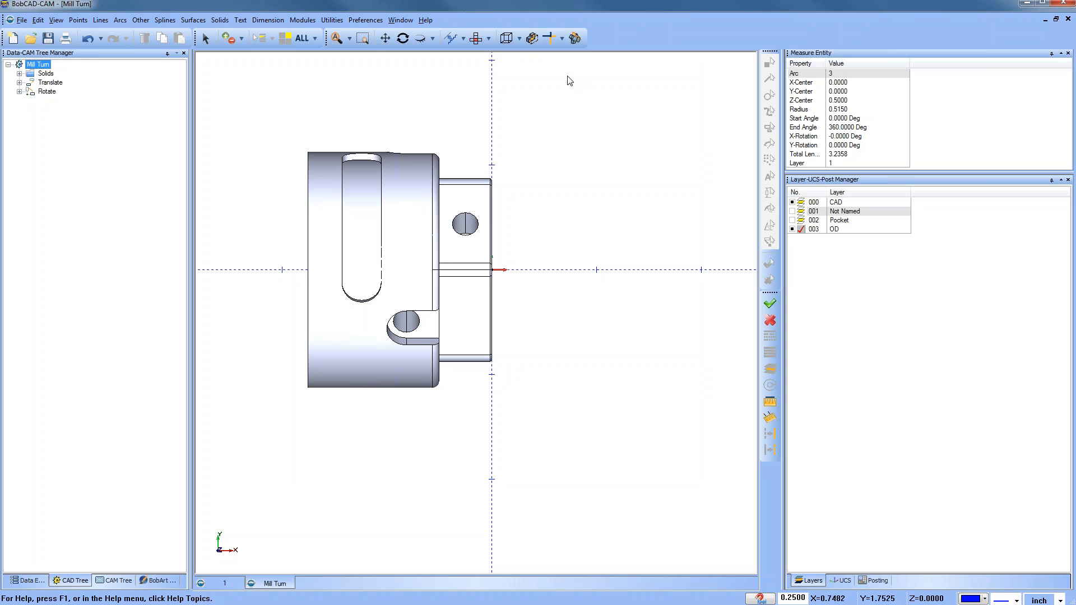
Step: Create a spun profile of the solid about the X axis with 0.0005 tolerance and arc fit
left_click(575, 38)
left_click_drag(234, 104, 576, 444)
key("space")
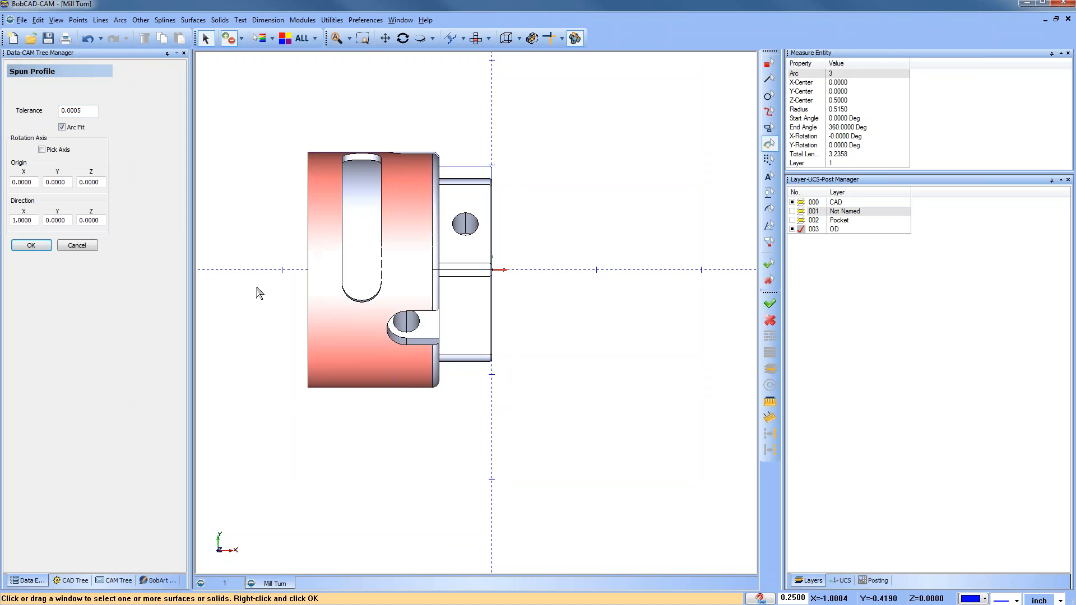
left_click(85, 247)
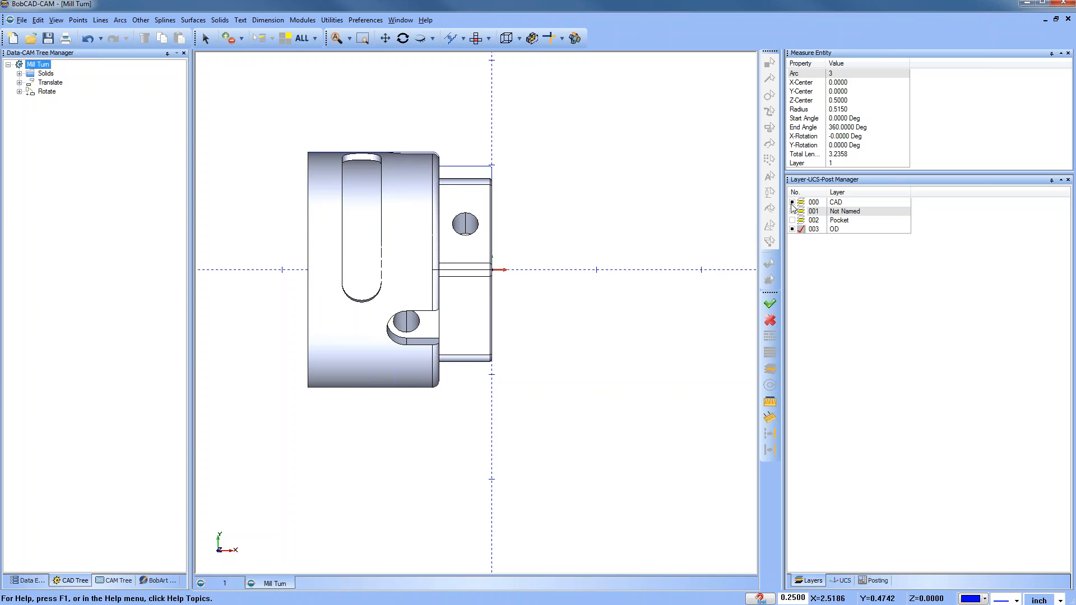
Step: Hide the CAD layer and zoom in to inspect the rounded shoulder corner of the spun OD profile
left_click(792, 204)
scroll(463, 186, "up", 2)
middle_click_drag(425, 166, 477, 240)
scroll(479, 243, "up", 1)
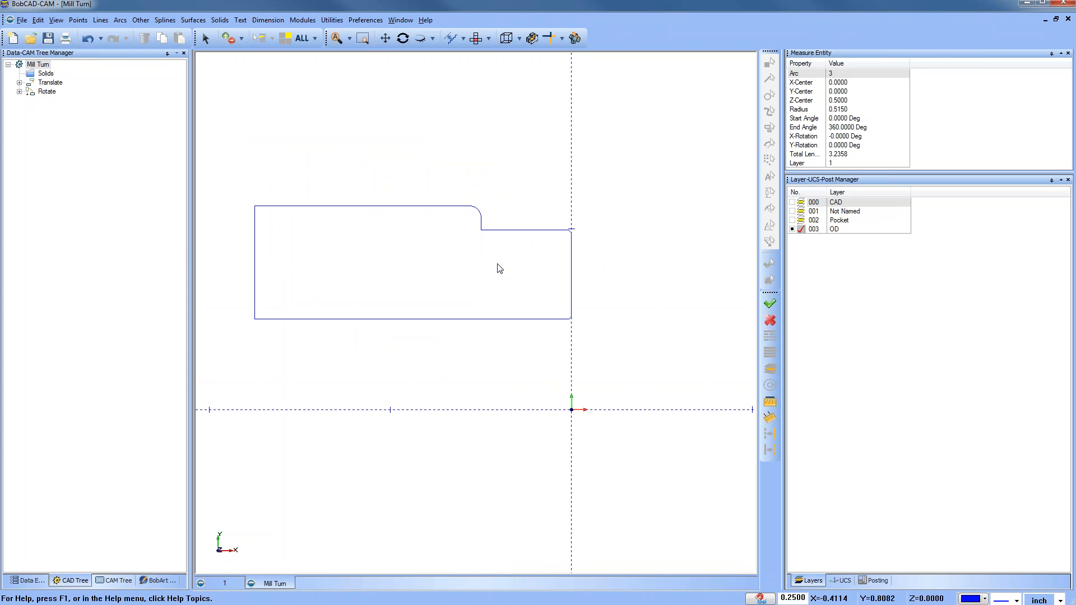
scroll(497, 260, "up", 12)
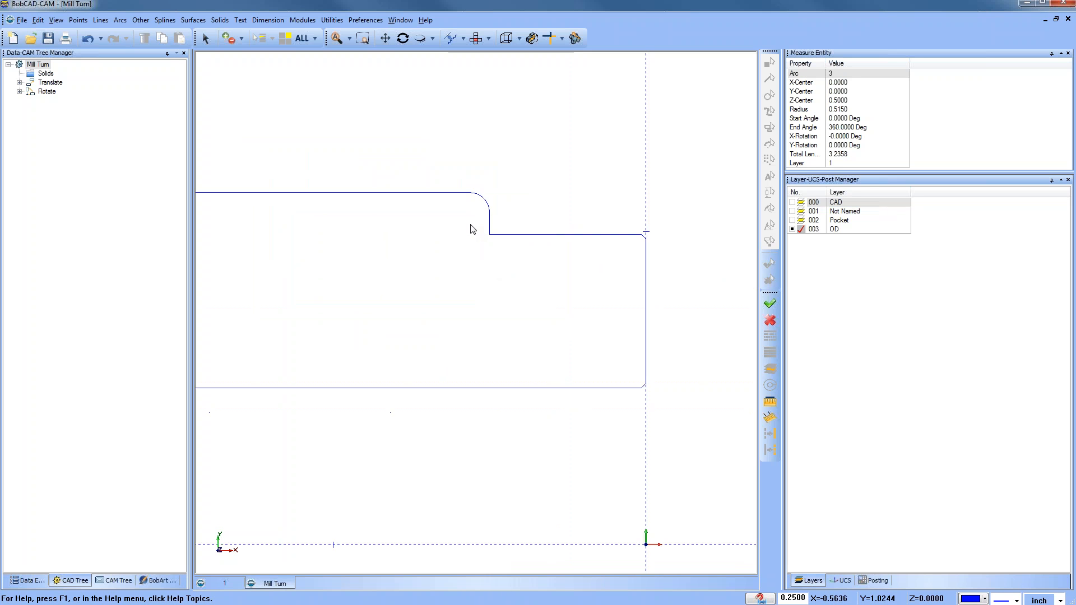
scroll(488, 244, "up", 2)
middle_click_drag(490, 242, 488, 253)
left_click(206, 38)
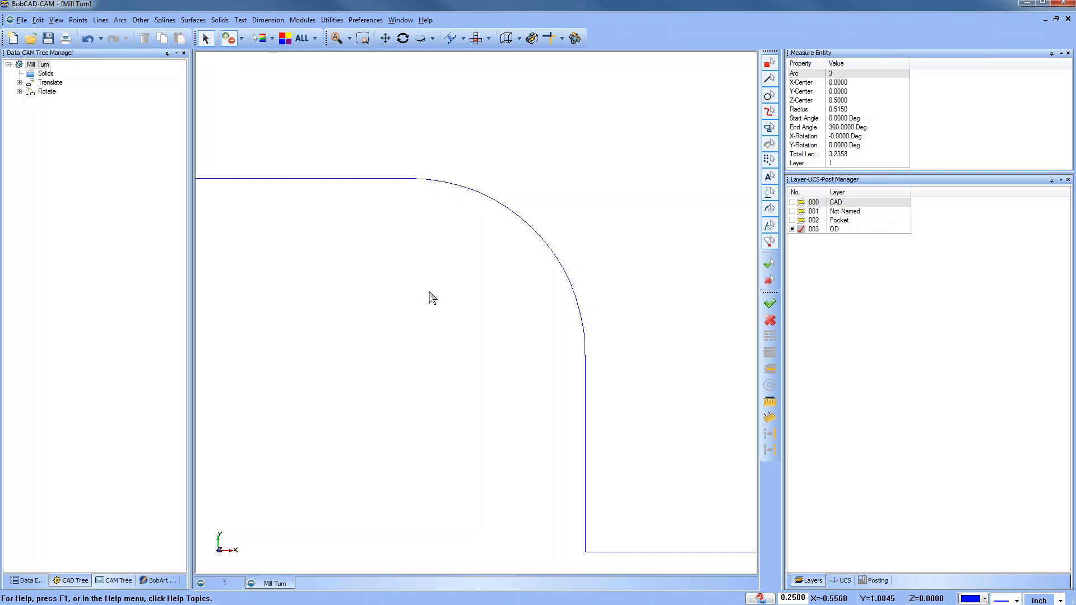
scroll(434, 300, "down", 8)
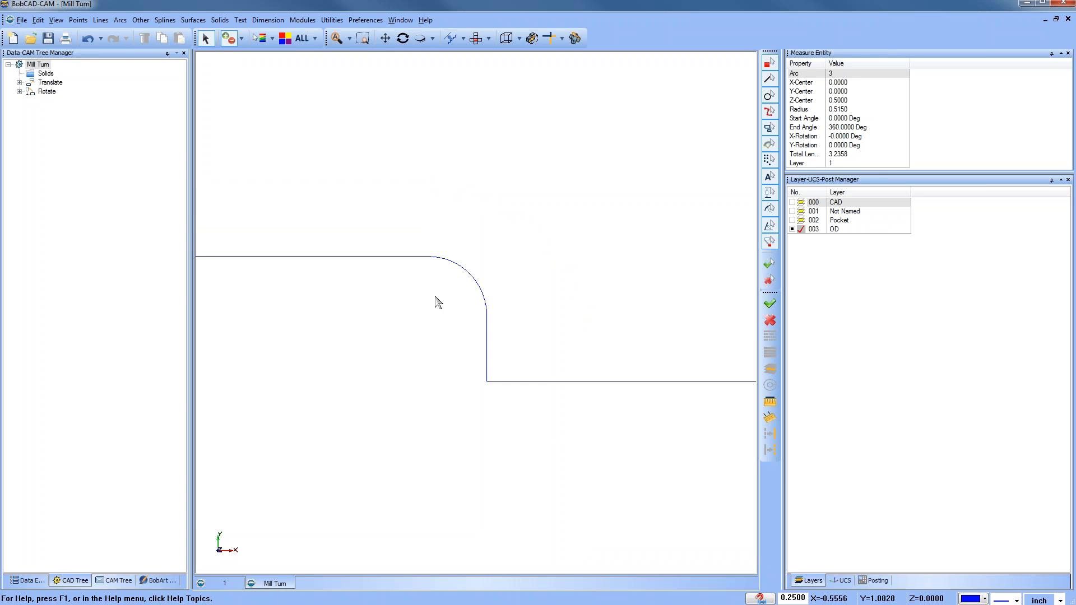
right_click(559, 196)
left_click(587, 216)
left_click(205, 38)
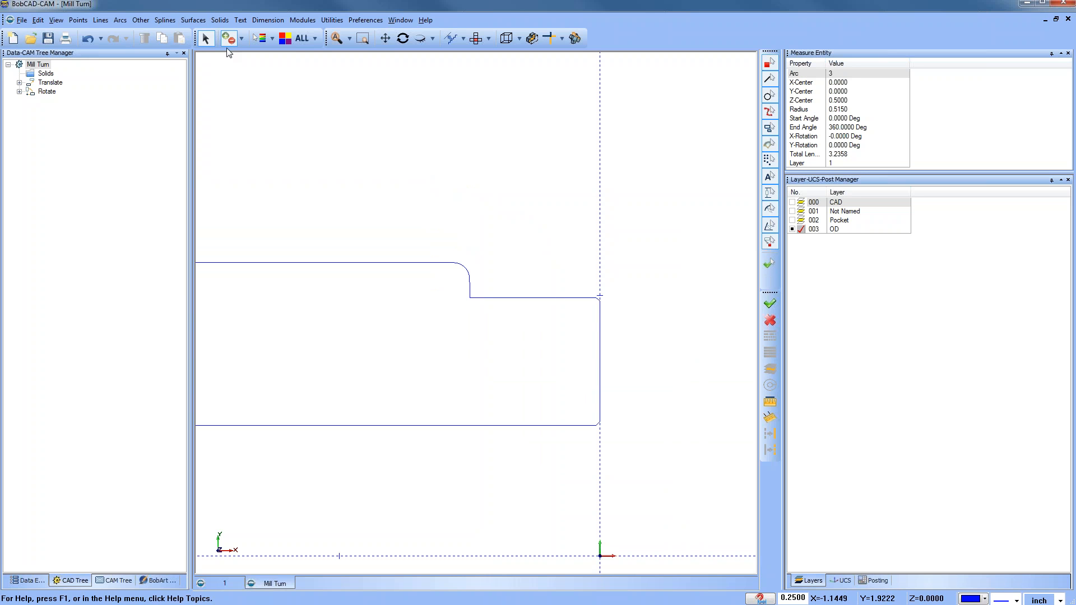
Step: Delete the corner arc at the shoulder of the OD profile
left_click(473, 296)
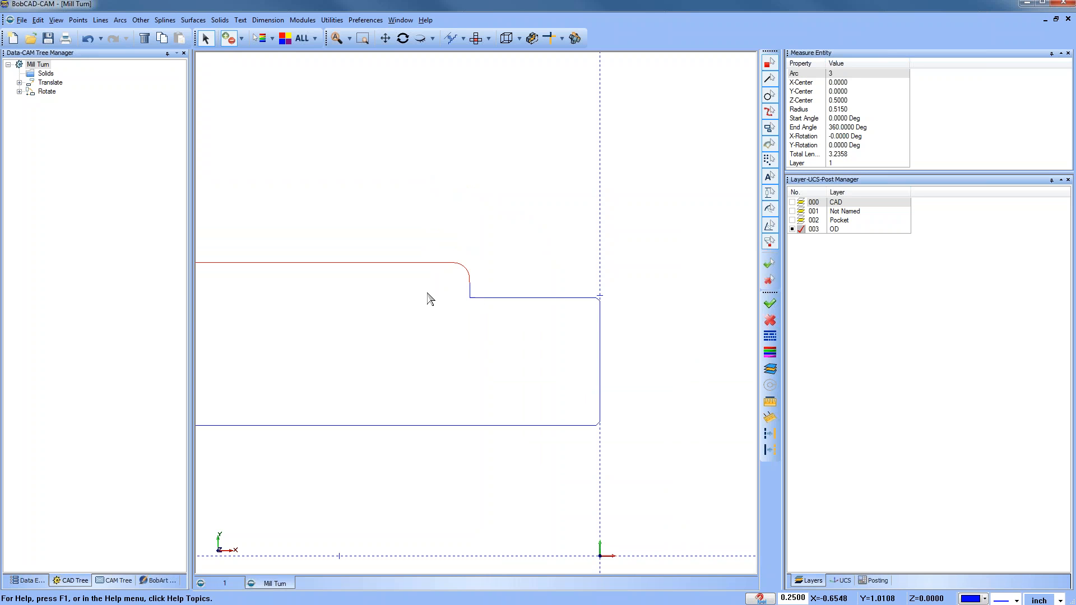
left_click(433, 263)
key("Delete")
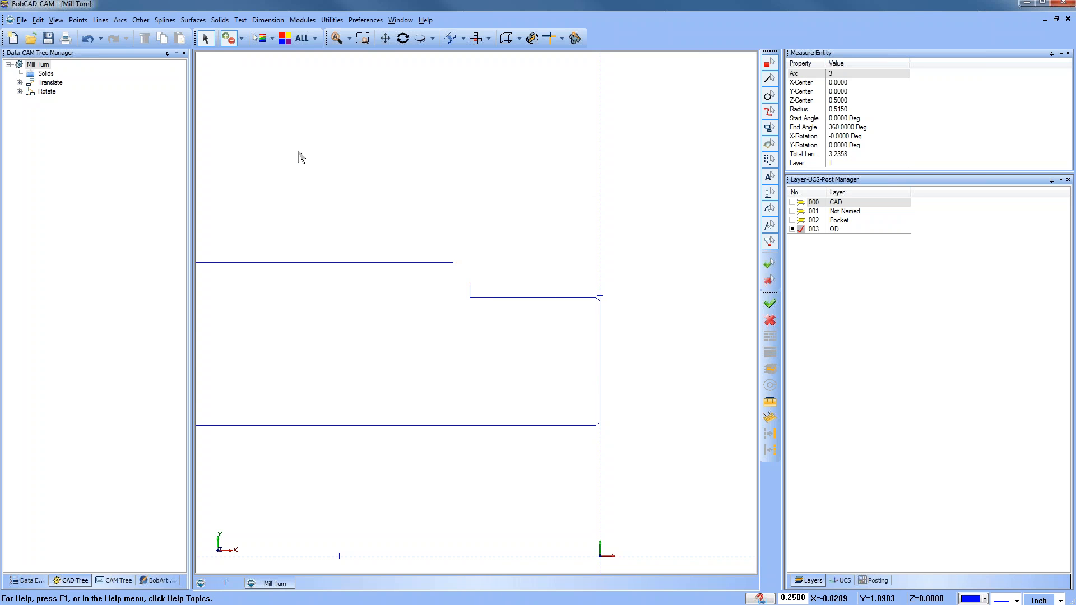
Step: Fillet the OD profile's shoulder corner with a 0.0625 radius and show the CAD layer again
left_click(120, 21)
left_click(141, 67)
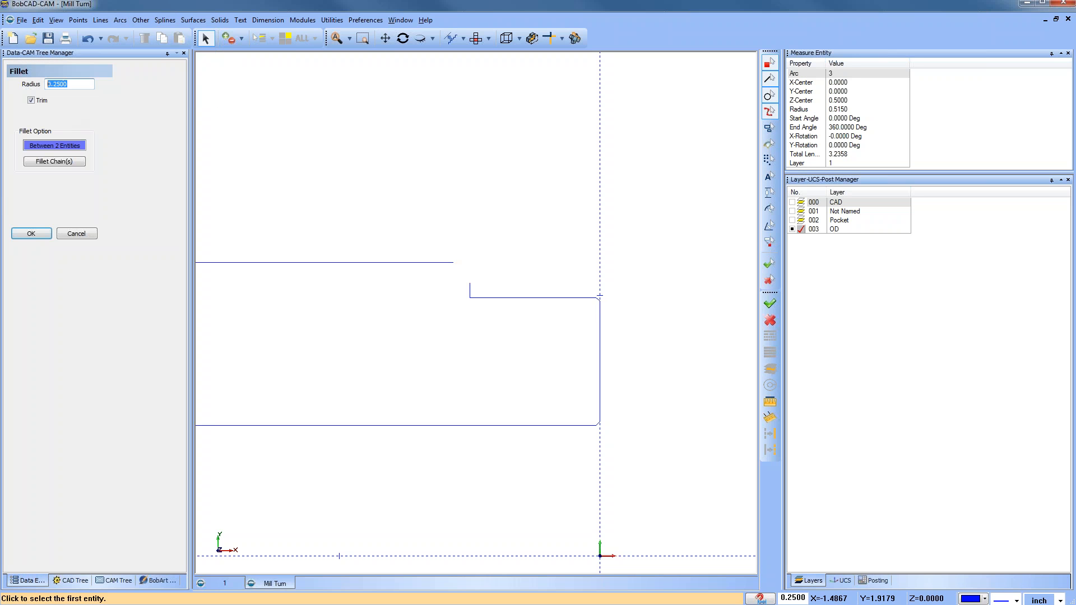
type(".0625")
left_click(449, 263)
left_click(449, 263)
right_click(503, 226)
left_click(546, 244)
scroll(526, 267, "down", 4)
middle_click_drag(504, 324, 515, 304)
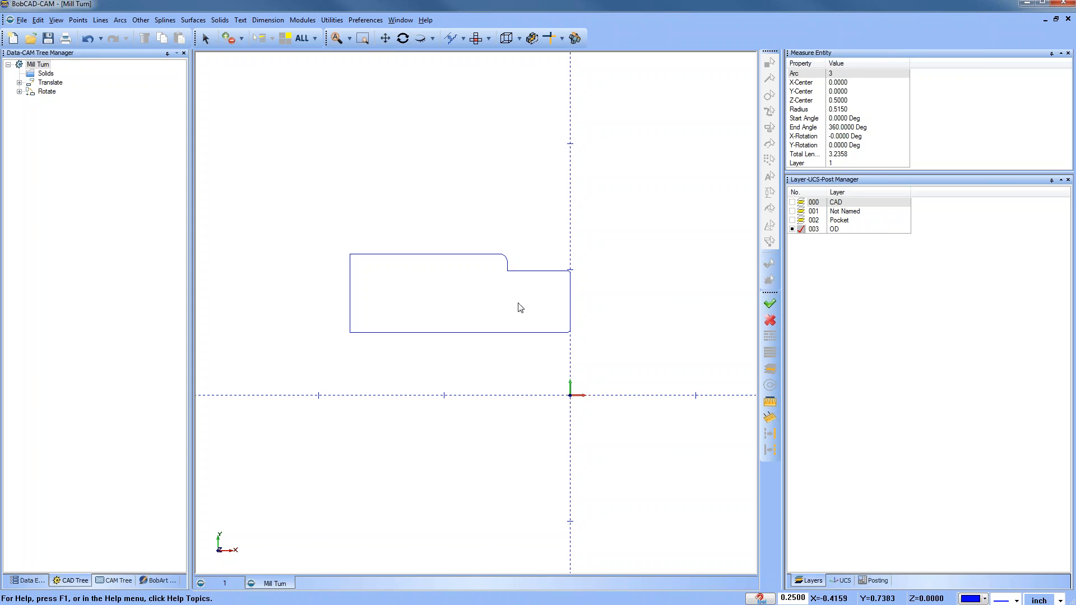
left_click(793, 203)
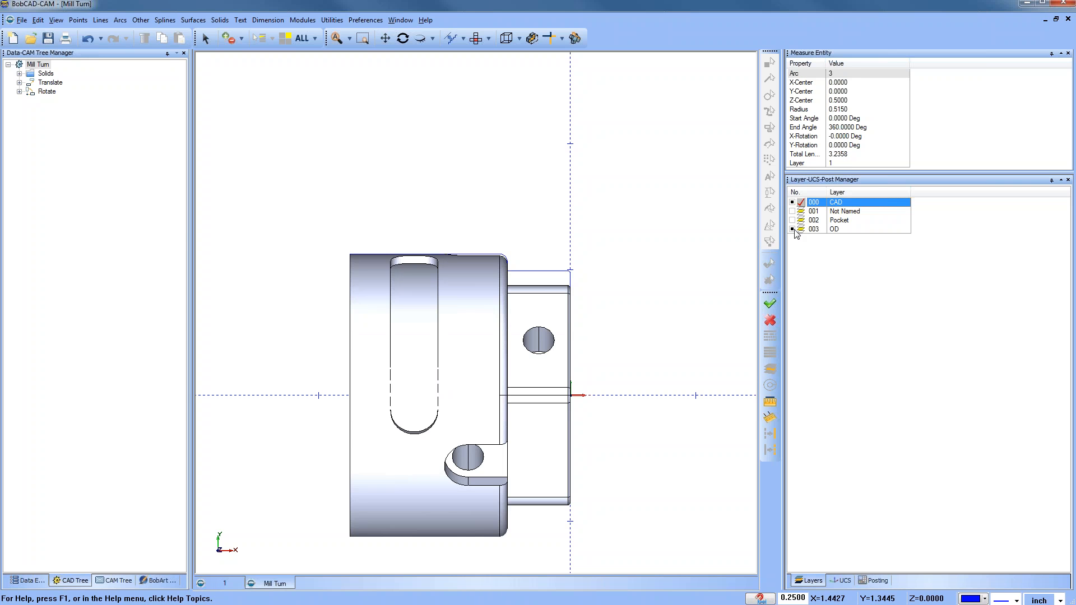
Step: Hide the OD profile layer
left_click(796, 230)
middle_click_drag(504, 431, 473, 359)
scroll(473, 358, "down", 2)
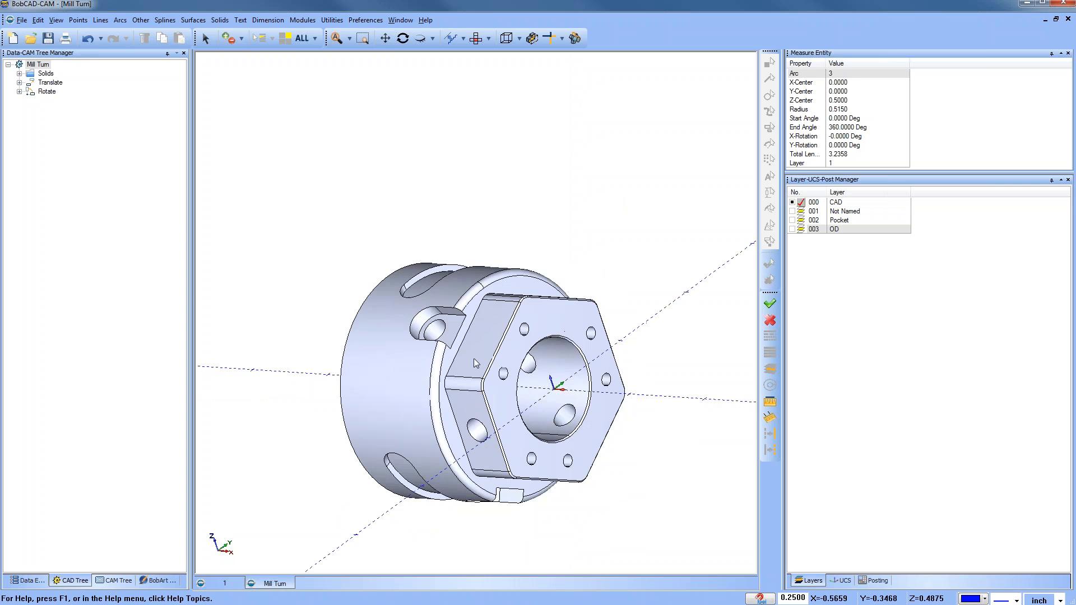
middle_click_drag(529, 330, 494, 309, "ctrl")
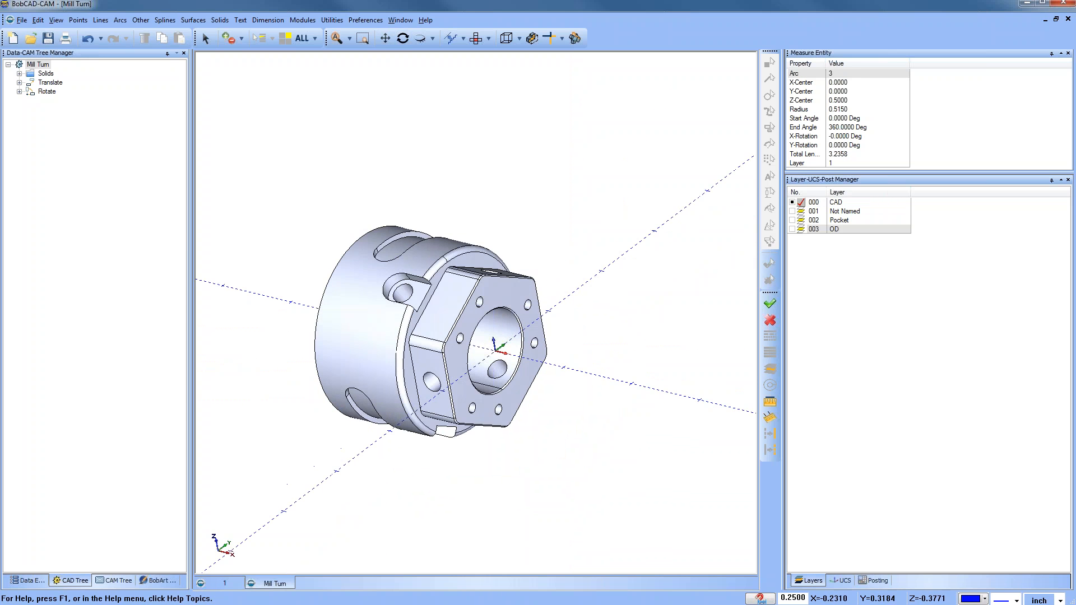
Step: Turn off the X-Y axis display in the part display settings
left_click(367, 20)
left_click(386, 56)
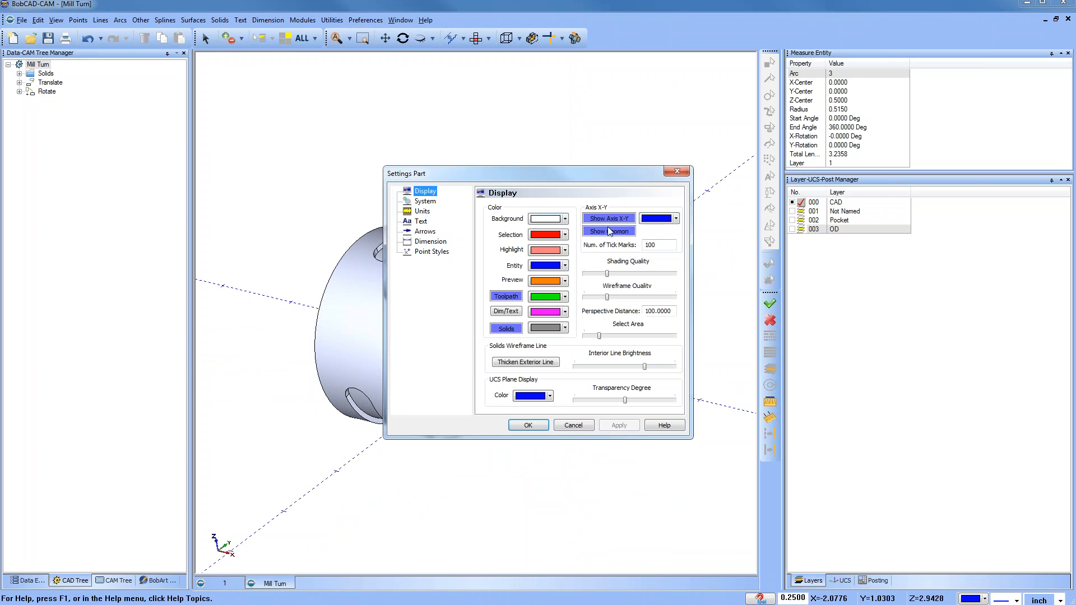
left_click(619, 425)
left_click(530, 426)
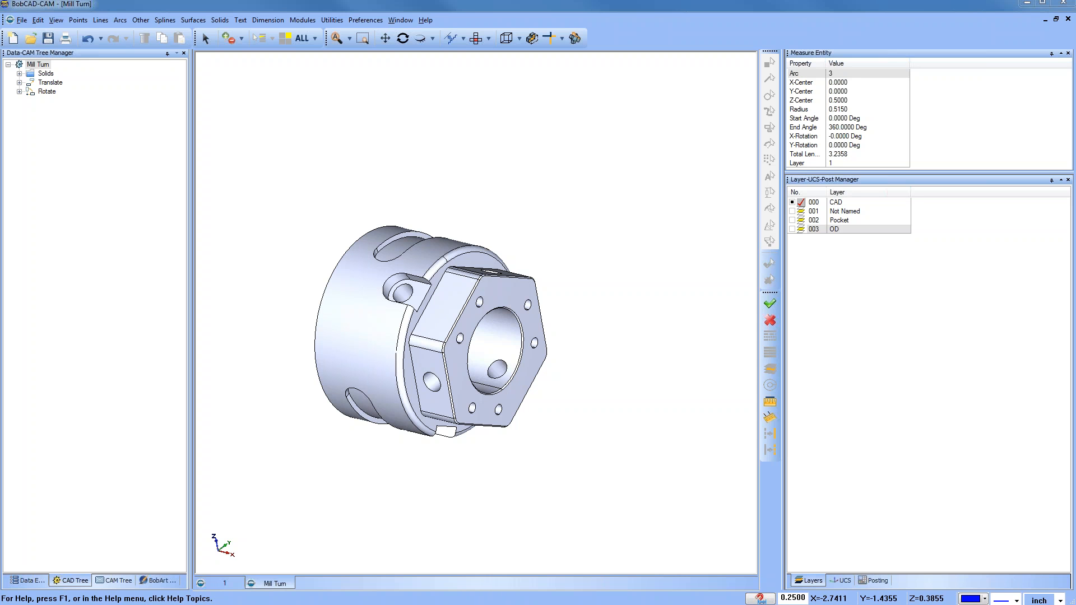
Step: Start a new Mill Turn machining job with the BC_1T_1S machine and show the Pocket layer
left_click(114, 581)
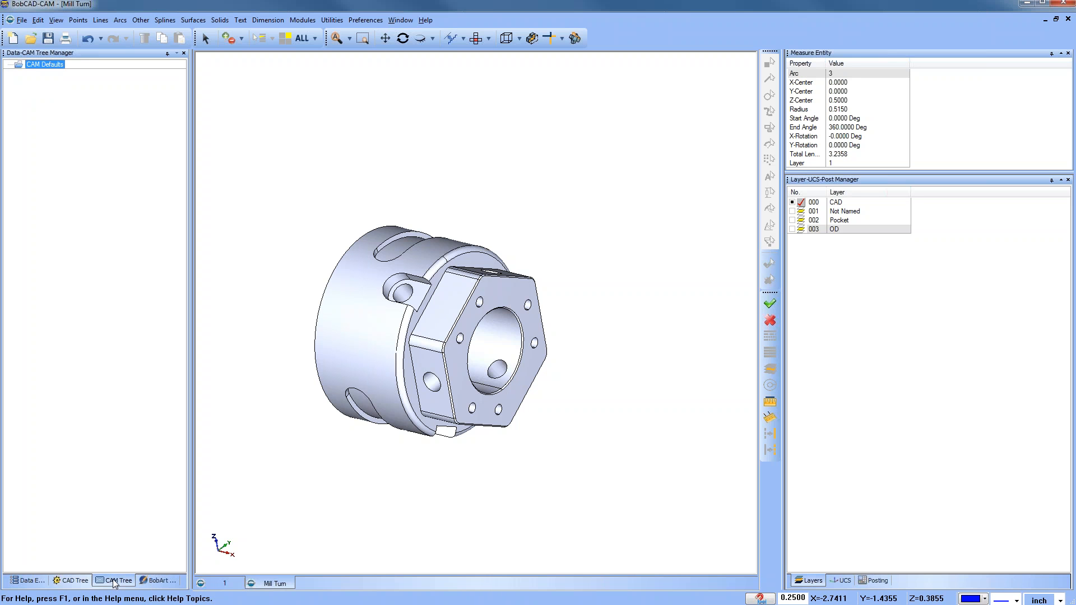
right_click(50, 71)
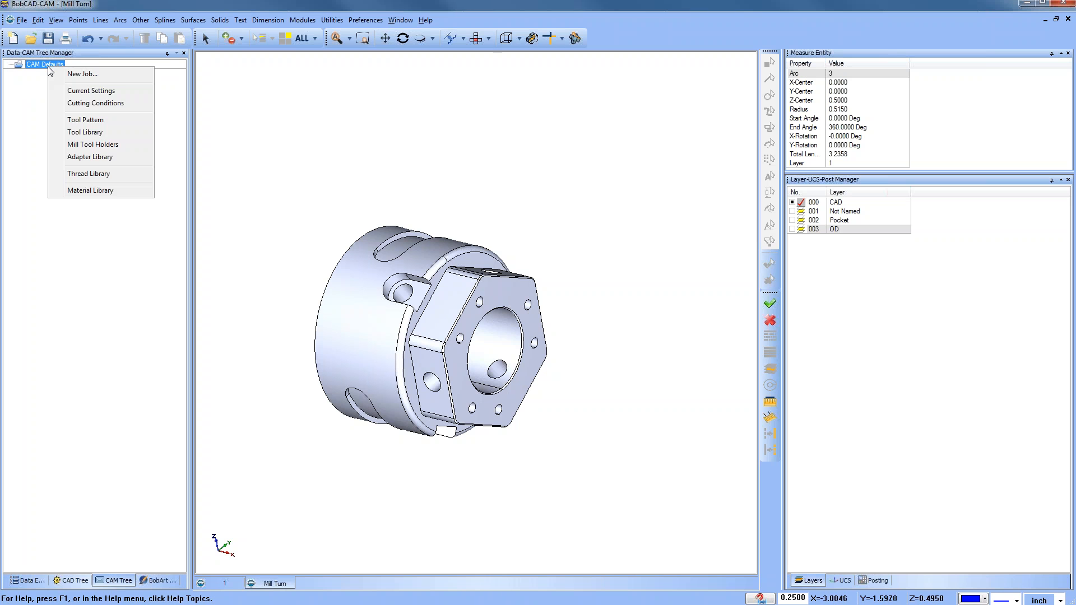
left_click(118, 79)
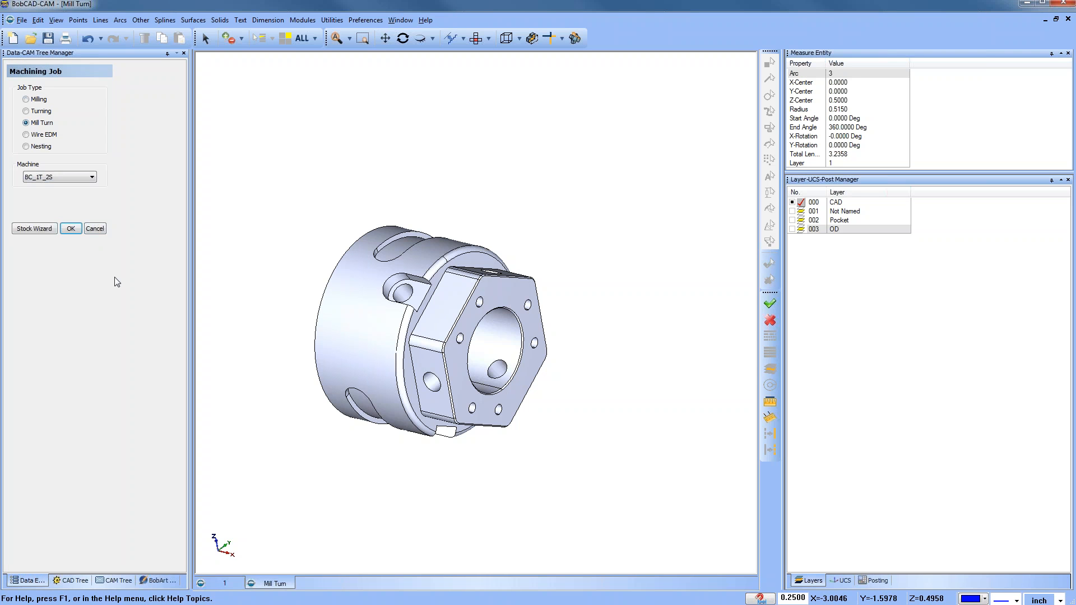
left_click(84, 177)
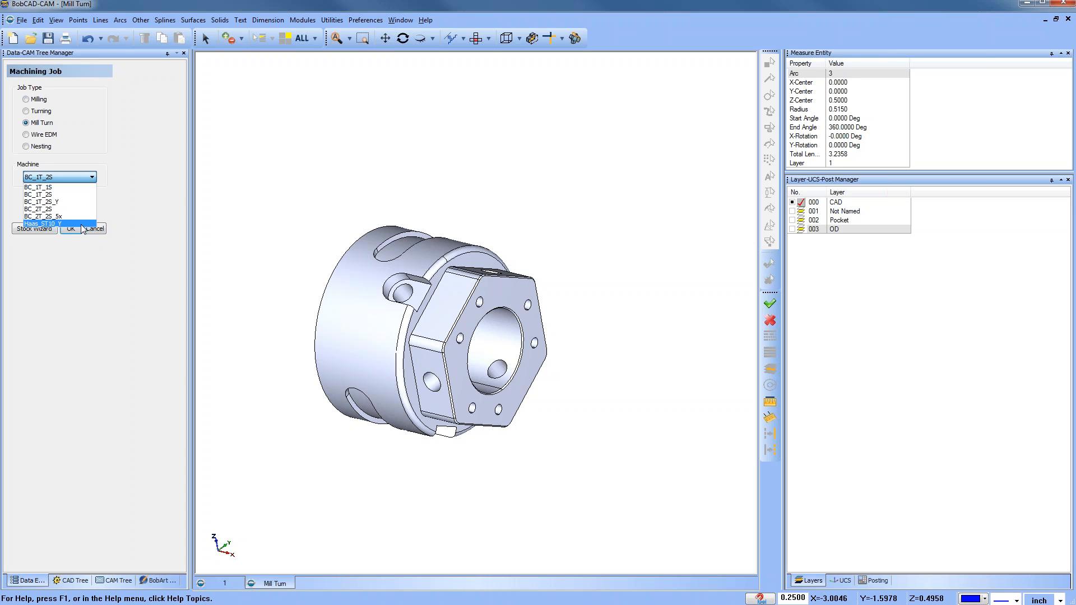
left_click(75, 188)
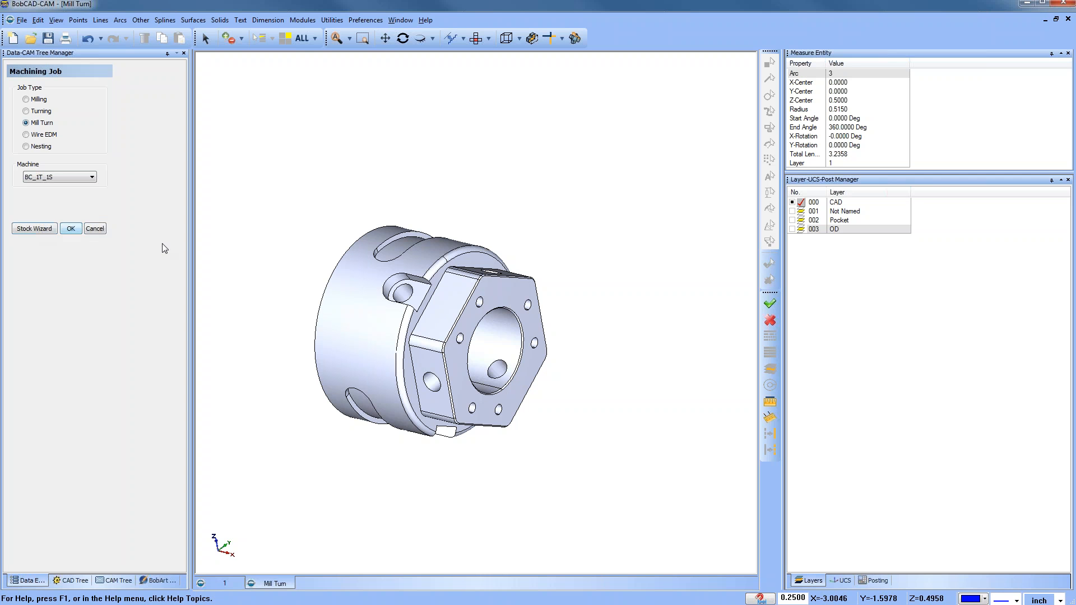
left_click(792, 220)
Step: Launch the Stock Wizard and choose a cylindrical stock type
left_click(47, 229)
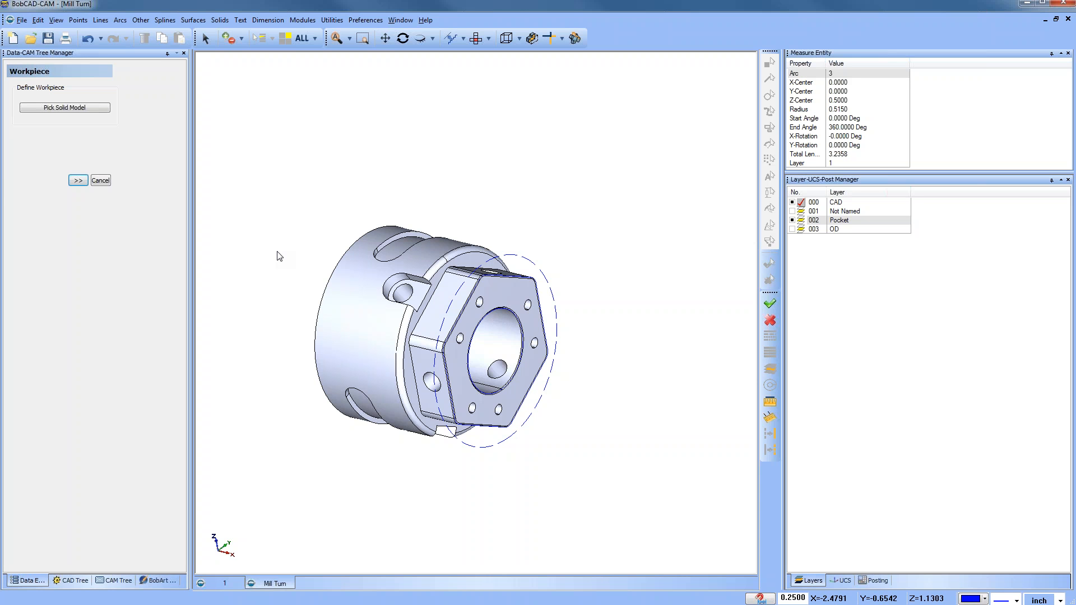
left_click(78, 180)
left_click(24, 118)
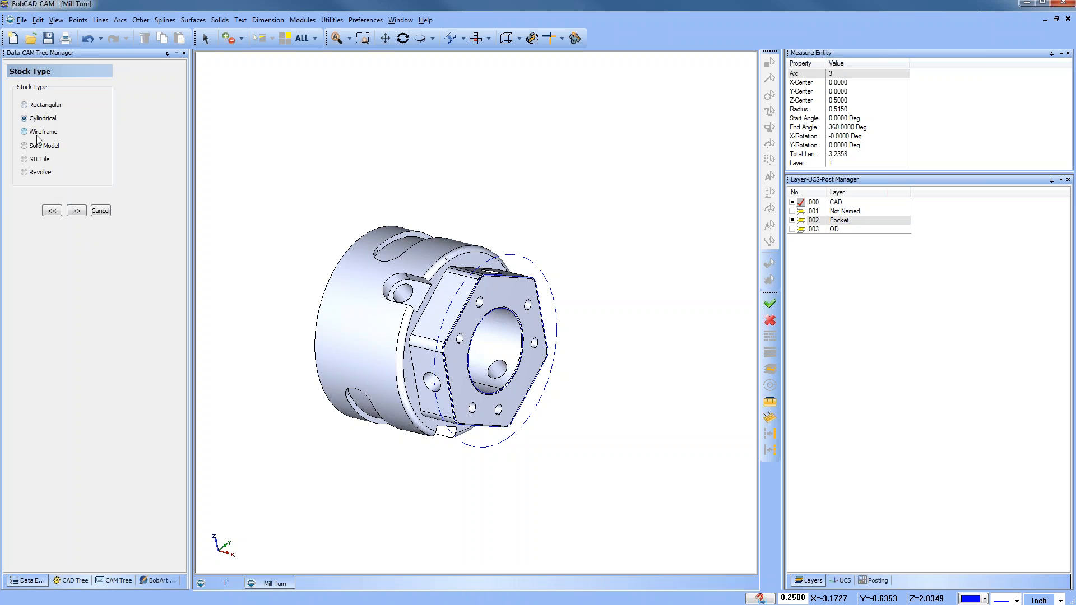
left_click(51, 211)
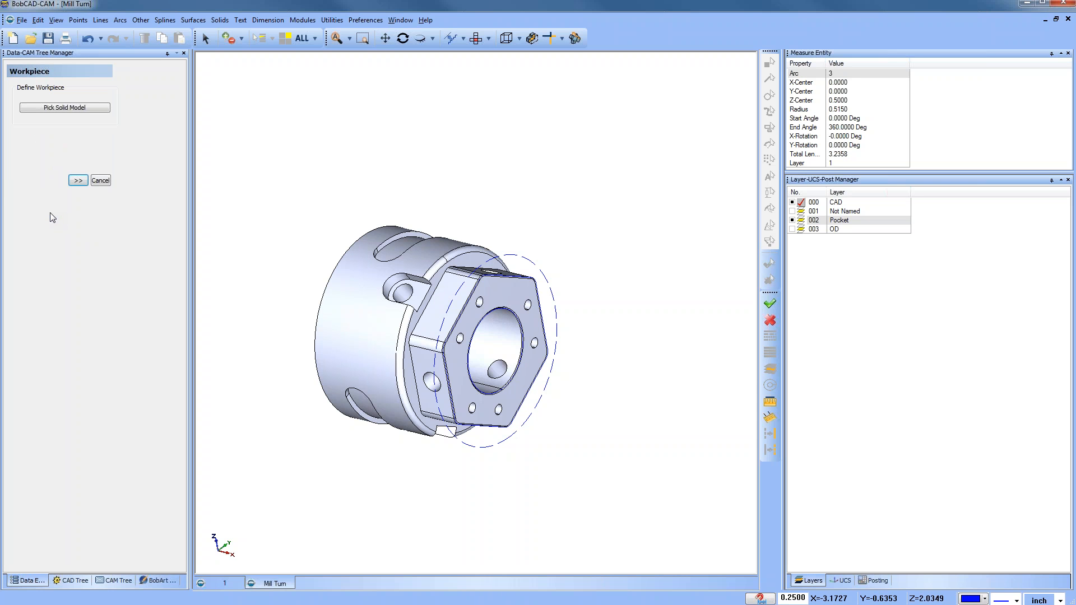
left_click(79, 181)
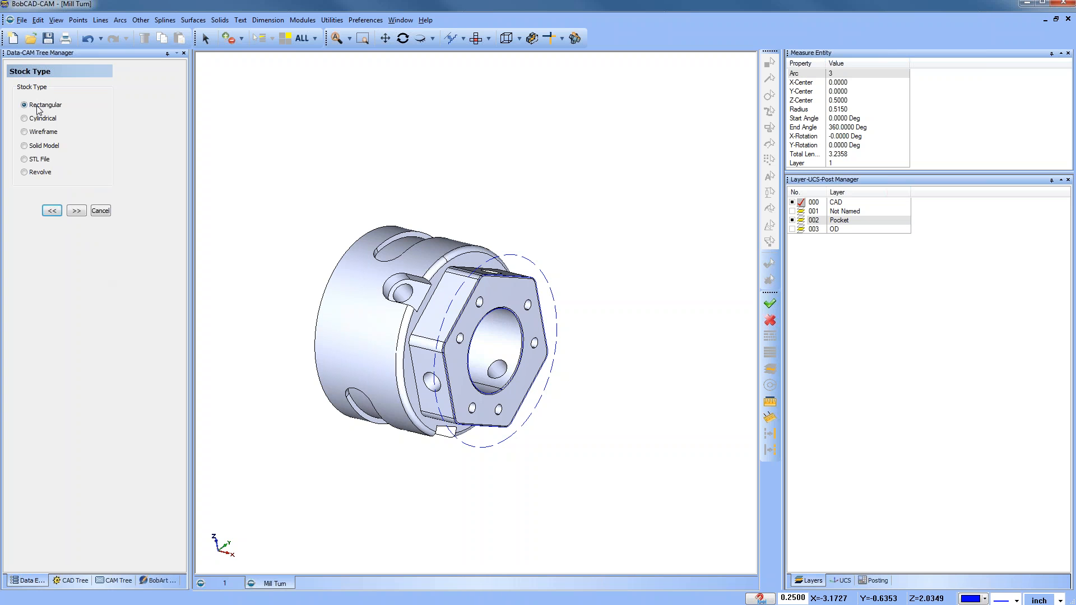
left_click(26, 119)
left_click(76, 211)
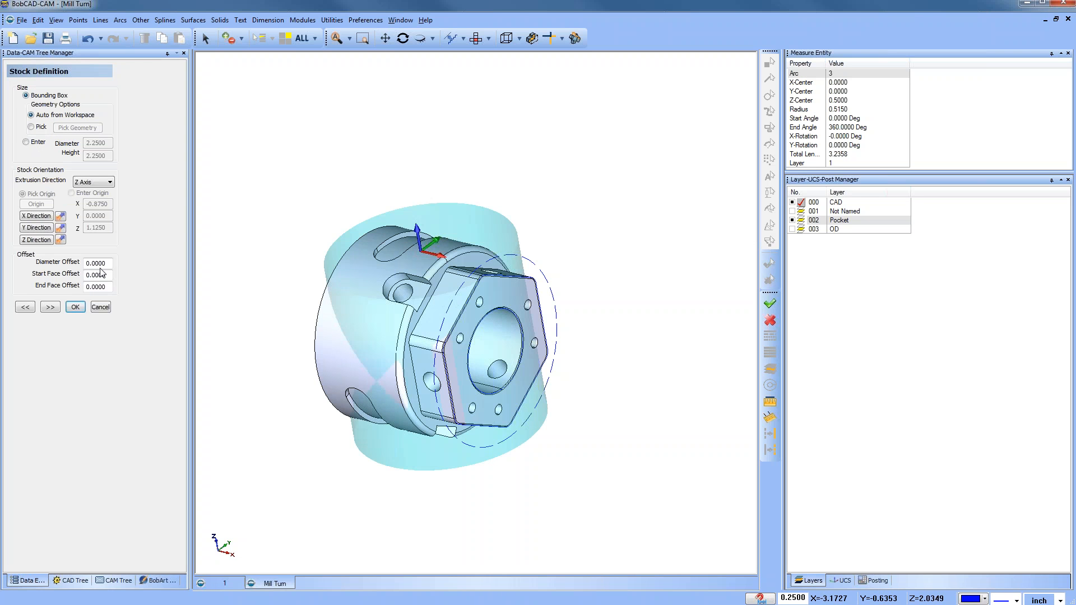
Step: Set the stock extrusion direction to X Axis and the end face offset to 2, then continue to machine setup
left_click(97, 183)
left_click(94, 193)
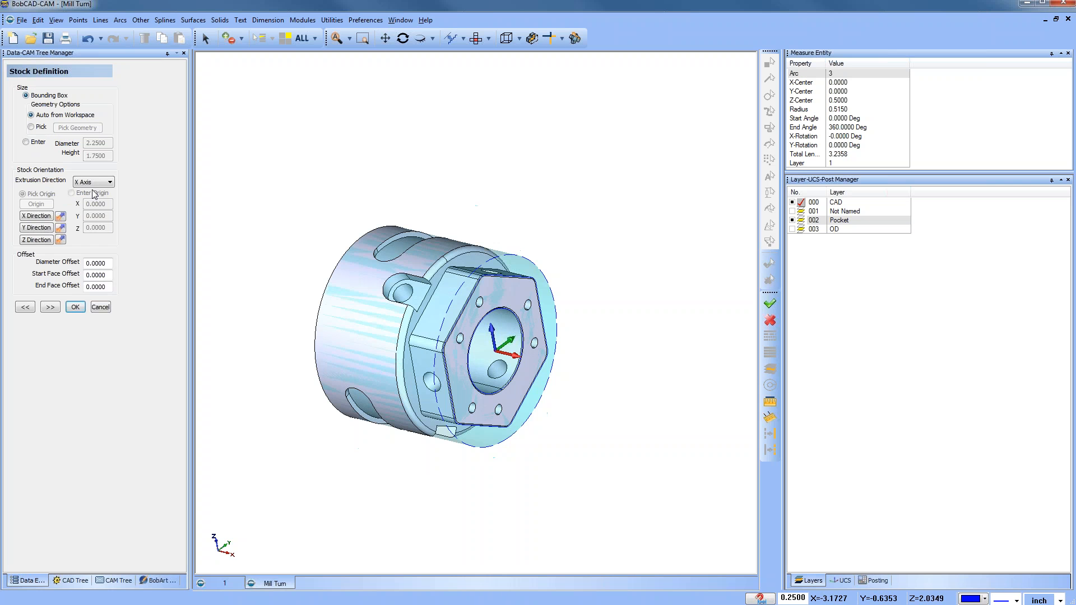
mouse_move(275, 412)
middle_mouse_down()
mouse_move(318, 399)
mouse_move(419, 401)
mouse_move(280, 401)
middle_mouse_up()
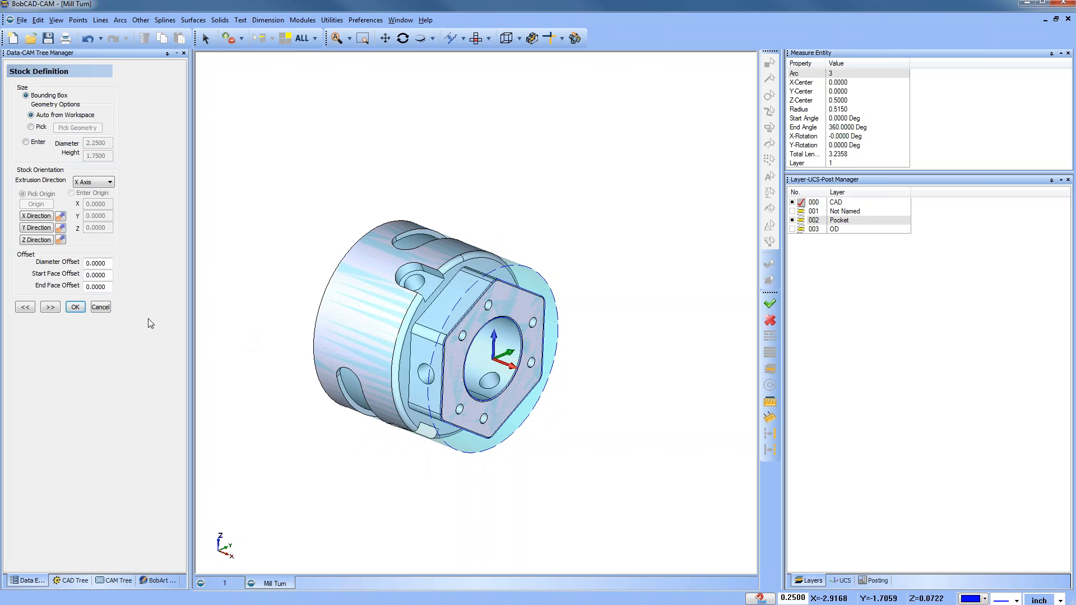
double_click(87, 287)
type("2")
left_click(96, 275)
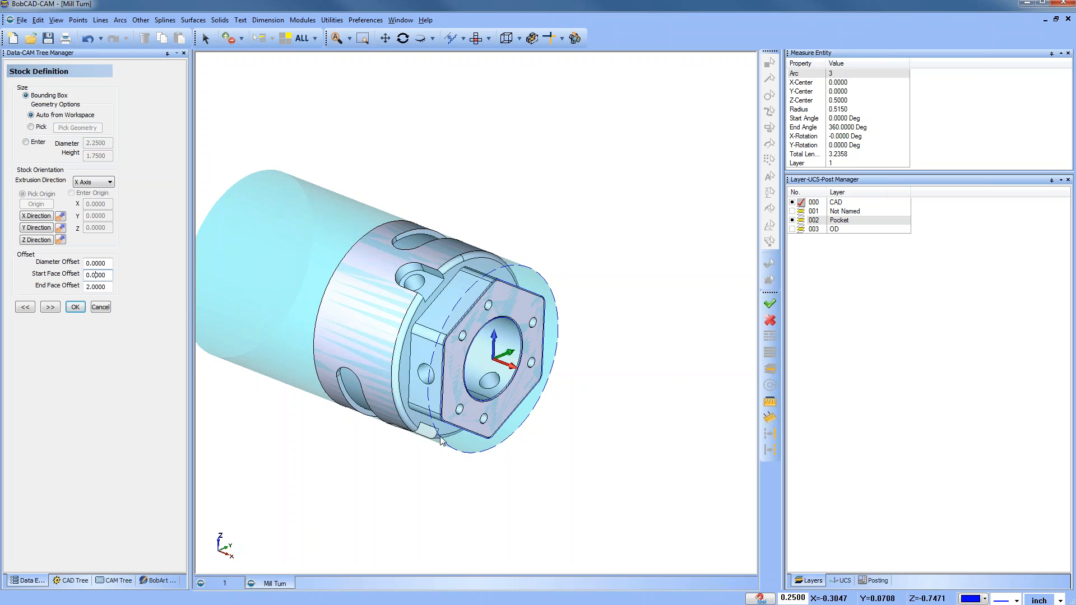
left_click(50, 307)
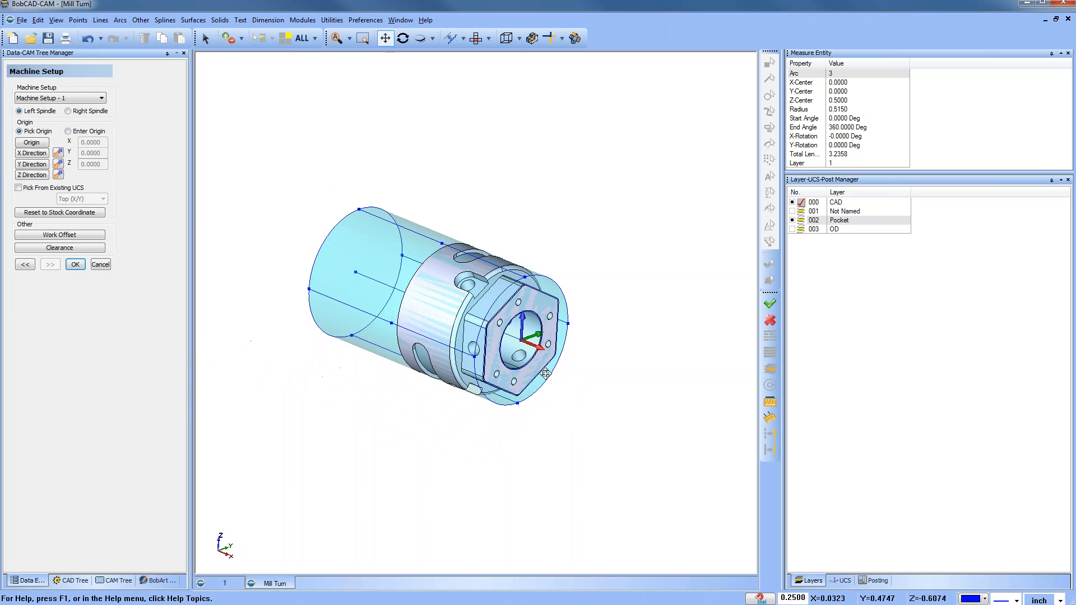
Step: Inspect the stock against the part from the front view with the CAD layer briefly hidden
scroll(518, 364, "up", 5)
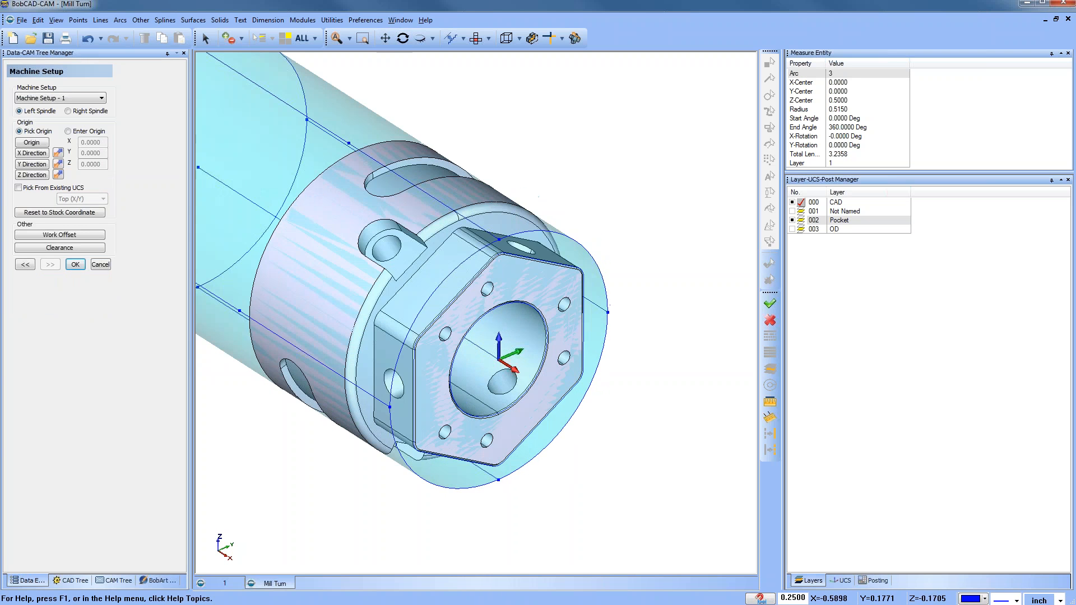
scroll(500, 350, "down", 4)
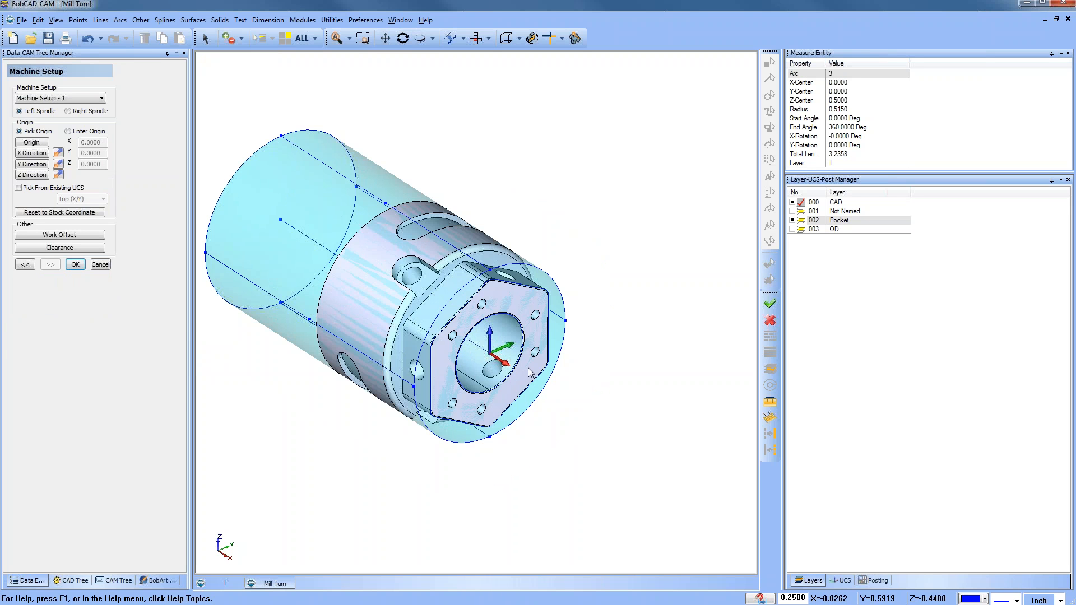
left_click(477, 38)
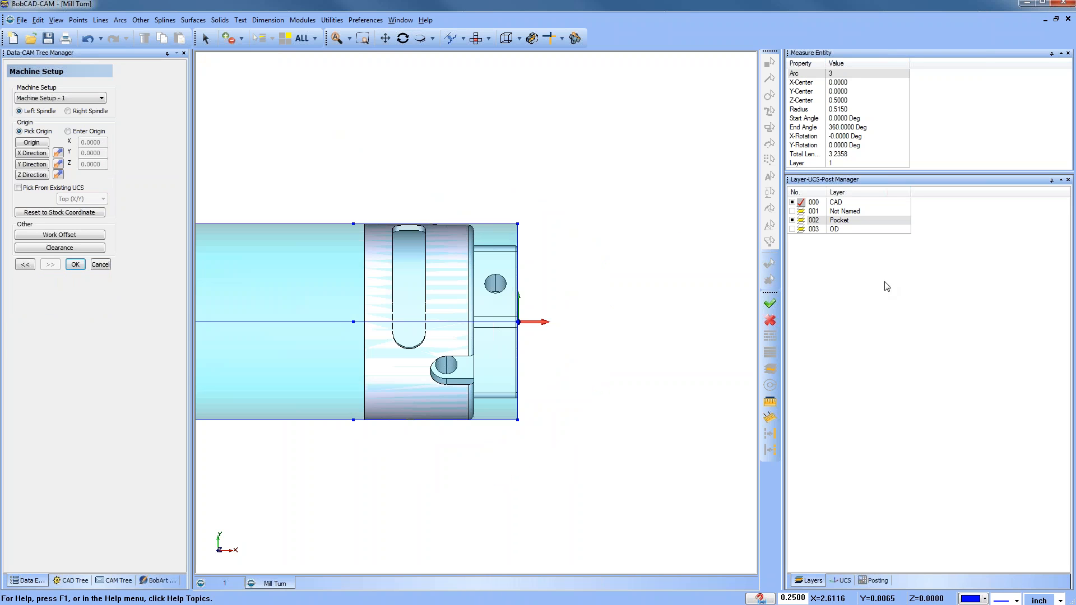
left_click(801, 228)
left_click(792, 202)
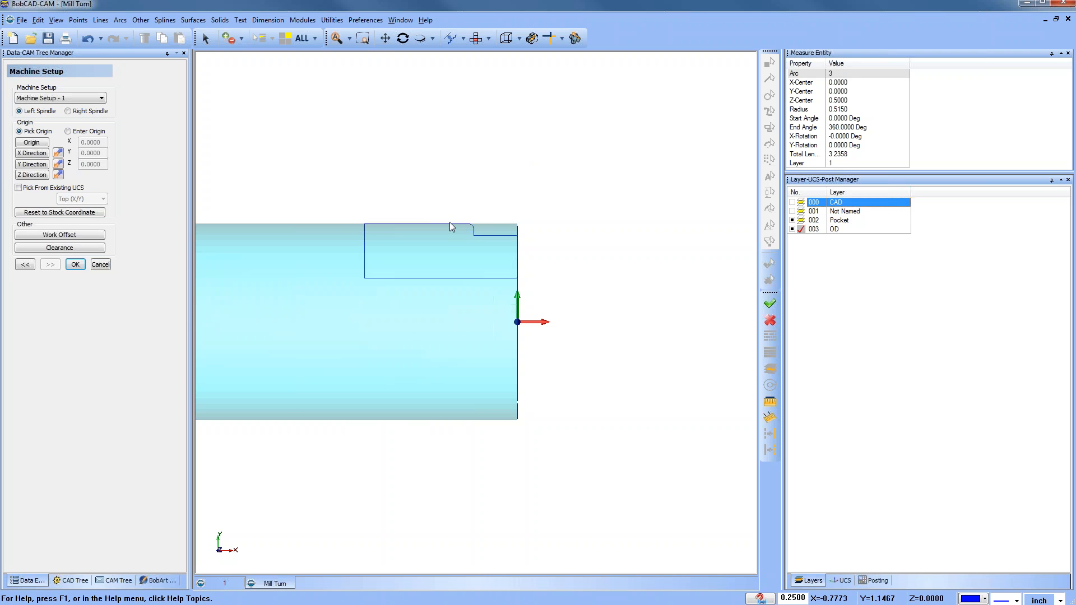
left_click(793, 203)
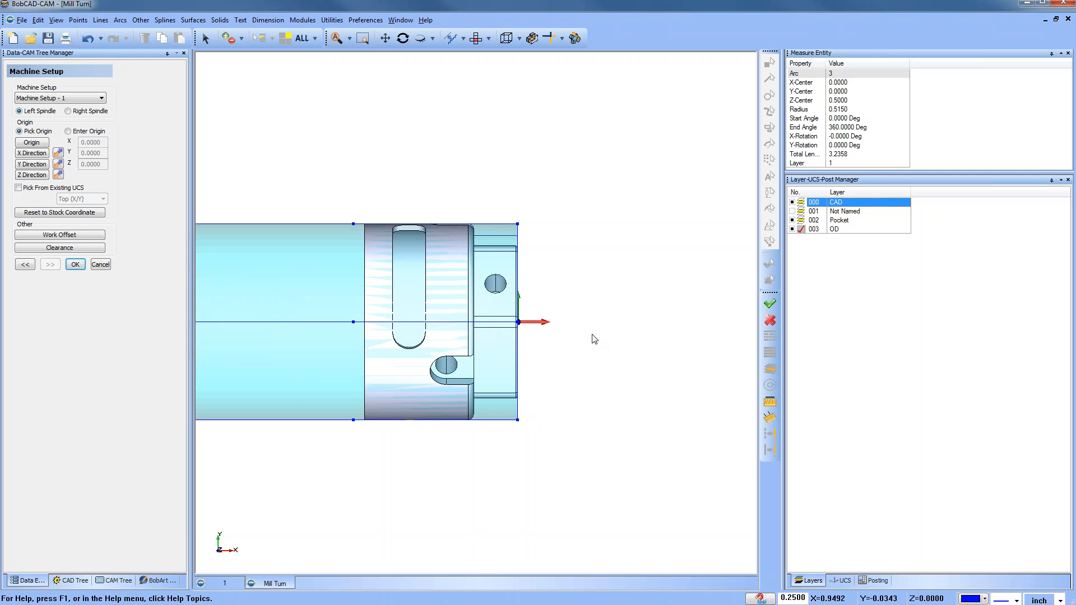
left_click(793, 229)
middle_click_drag(476, 449, 493, 345)
scroll(504, 345, "up", 1)
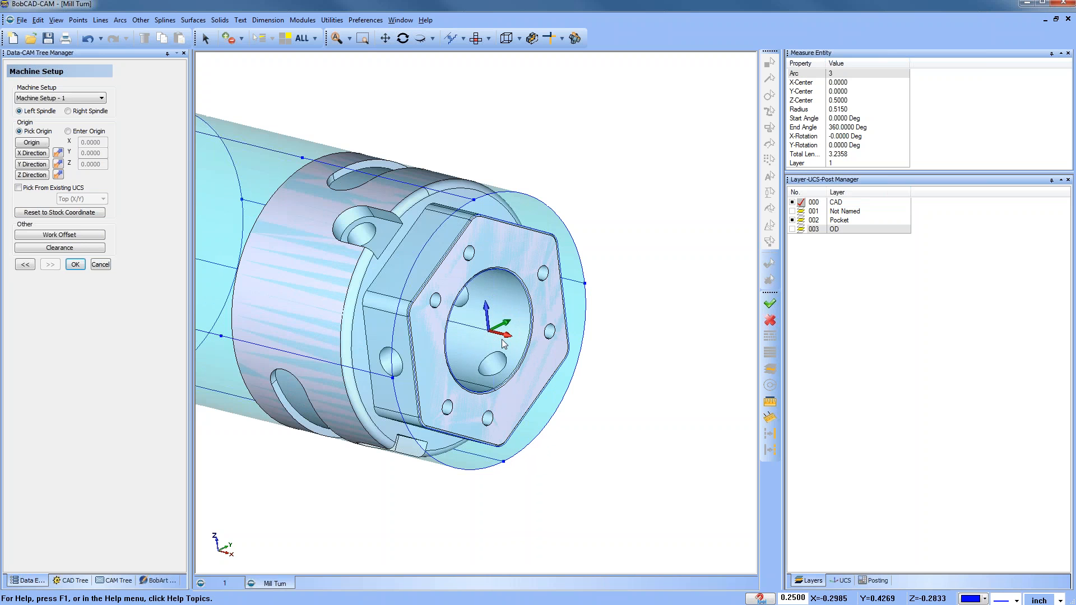
Step: Set the machine setup X and Y directions by picking edges on the part and reversing both directions
left_click(37, 155)
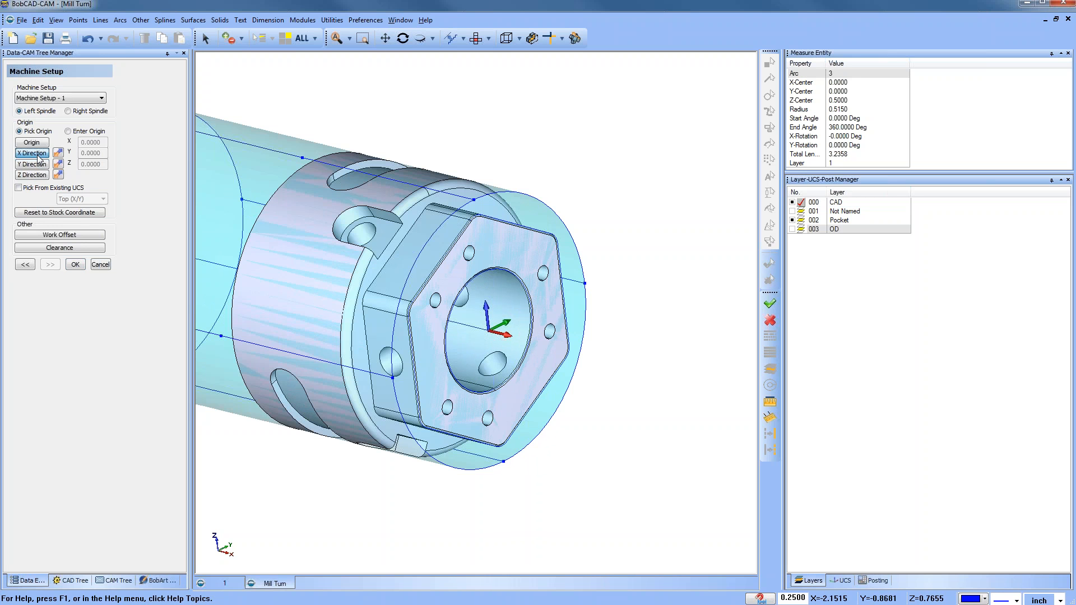
left_click(585, 284)
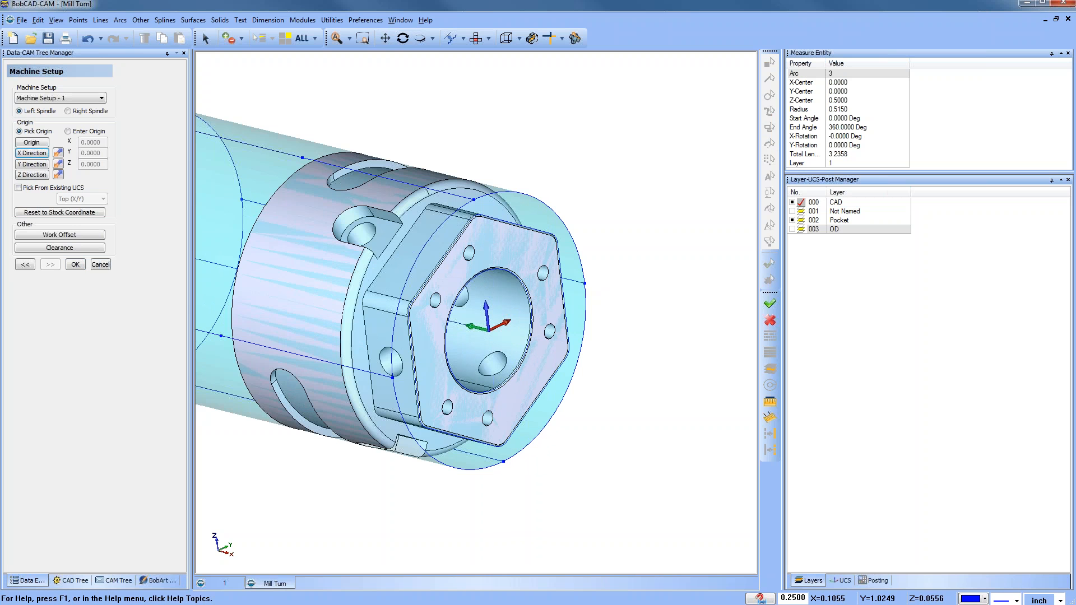
left_click(32, 166)
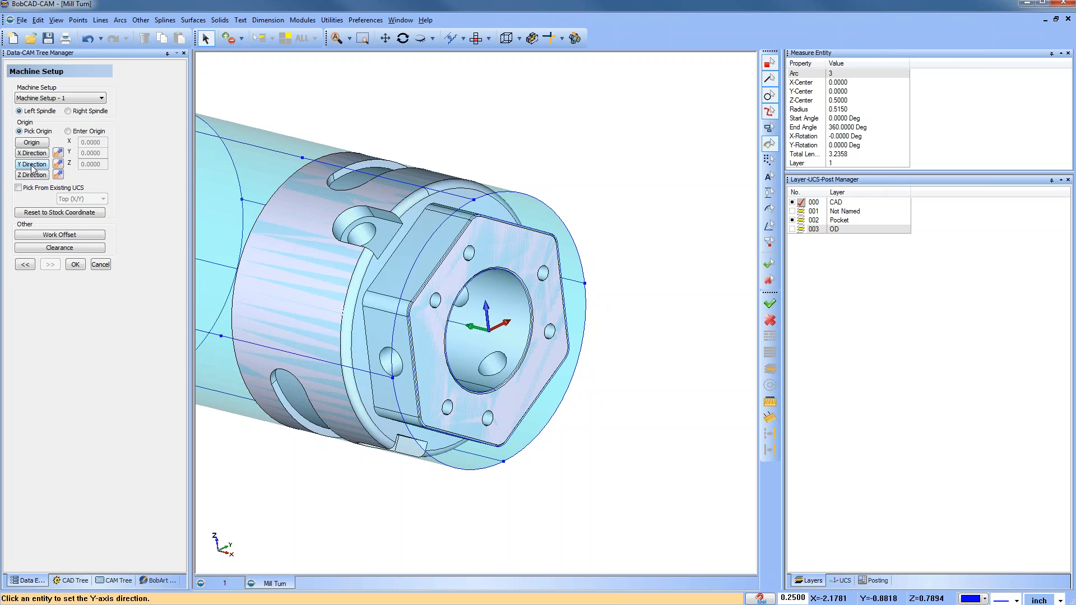
left_click(475, 201)
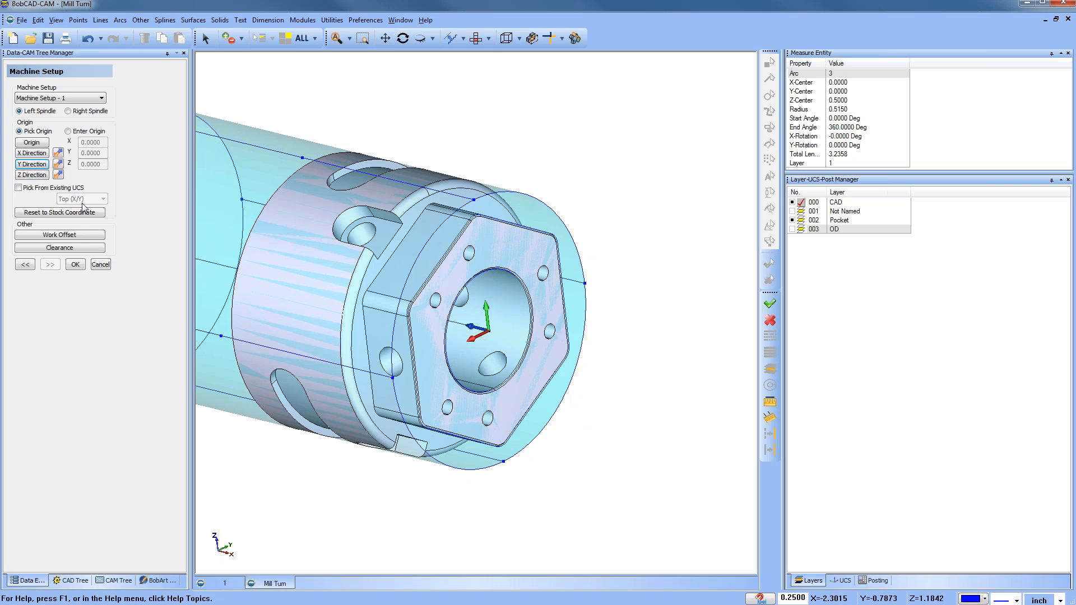
left_click(59, 155)
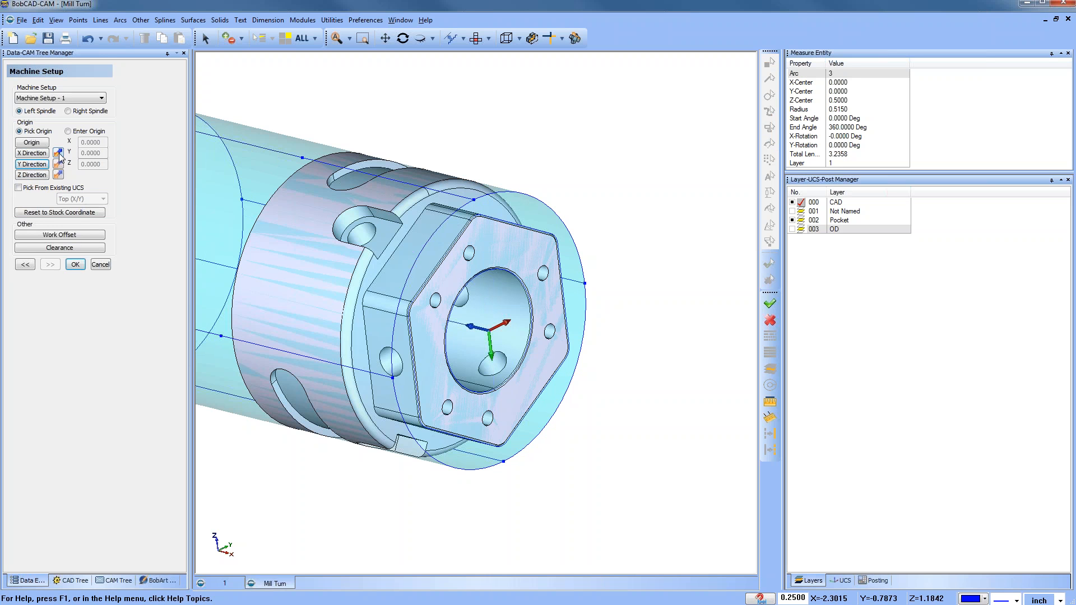
left_click(59, 164)
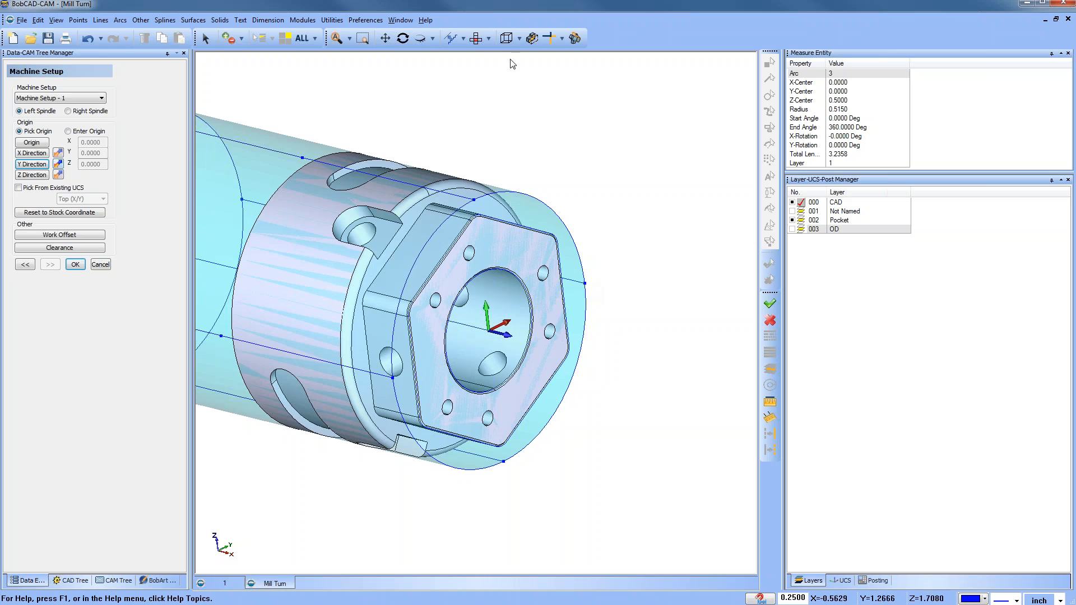
Step: Show the OD layer and hide the CAD layer to view the profiles inside the stock
left_click(476, 38)
left_click(793, 230)
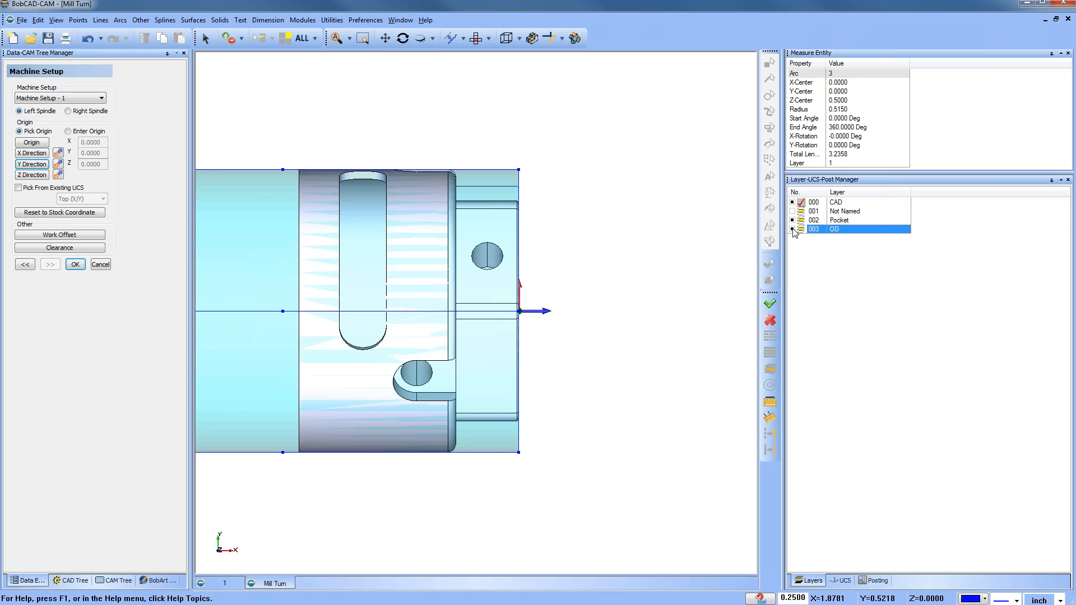
left_click(801, 230)
left_click(792, 203)
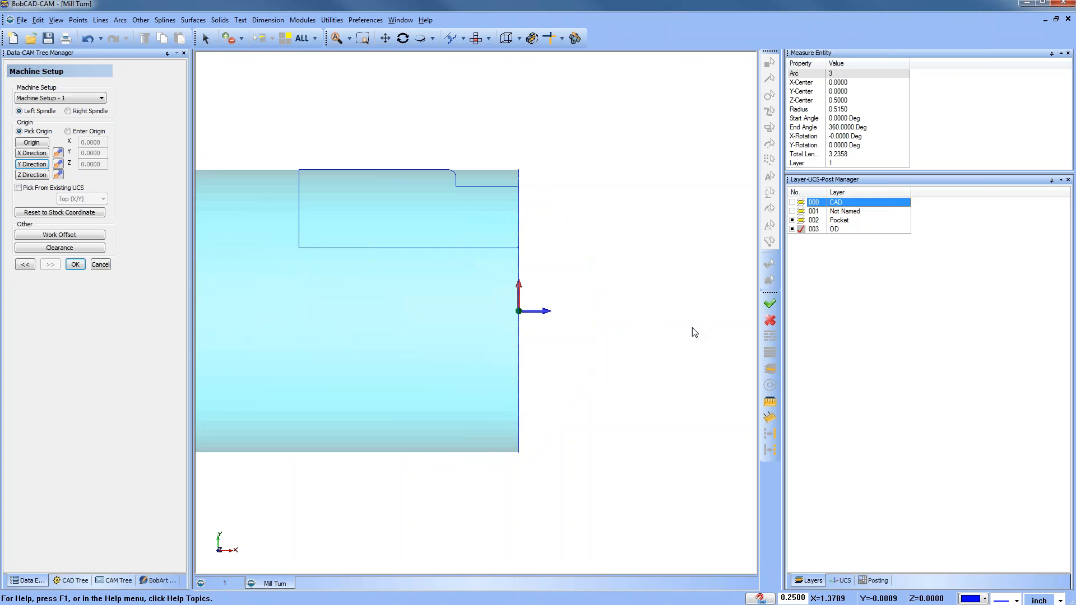
middle_click_drag(493, 435, 457, 375)
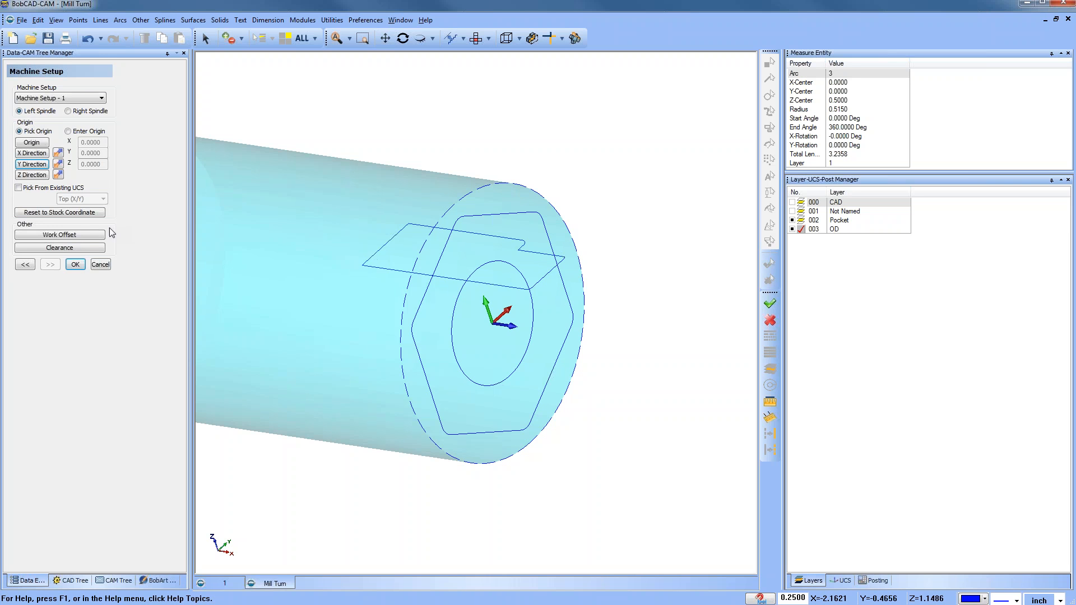
Step: Review the Work Offset settings for offset 1, close them, and accept the machine setup
left_click(80, 237)
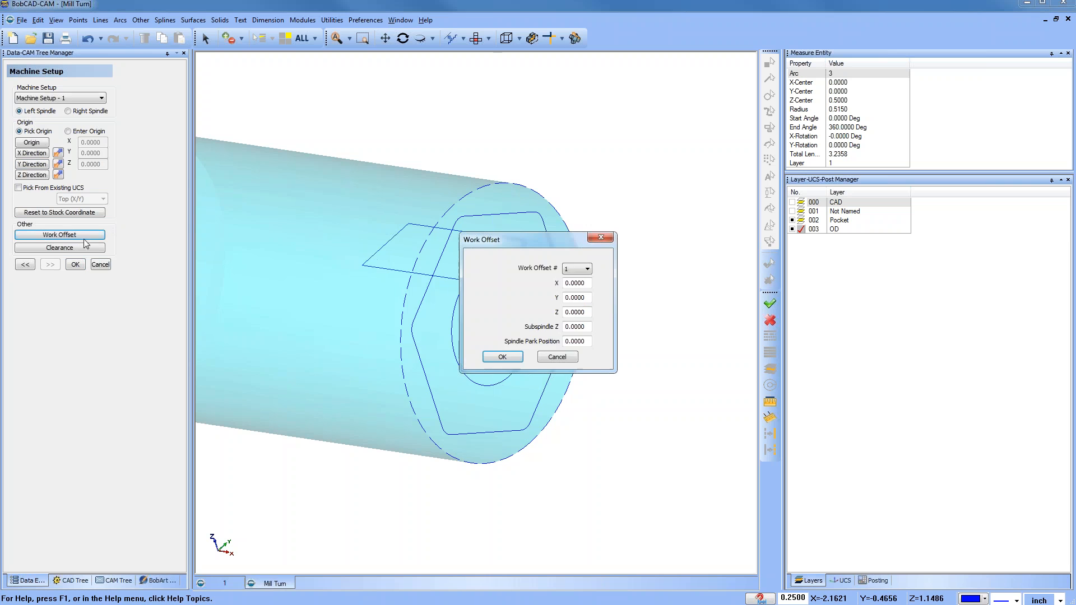
left_click_drag(514, 238, 490, 177)
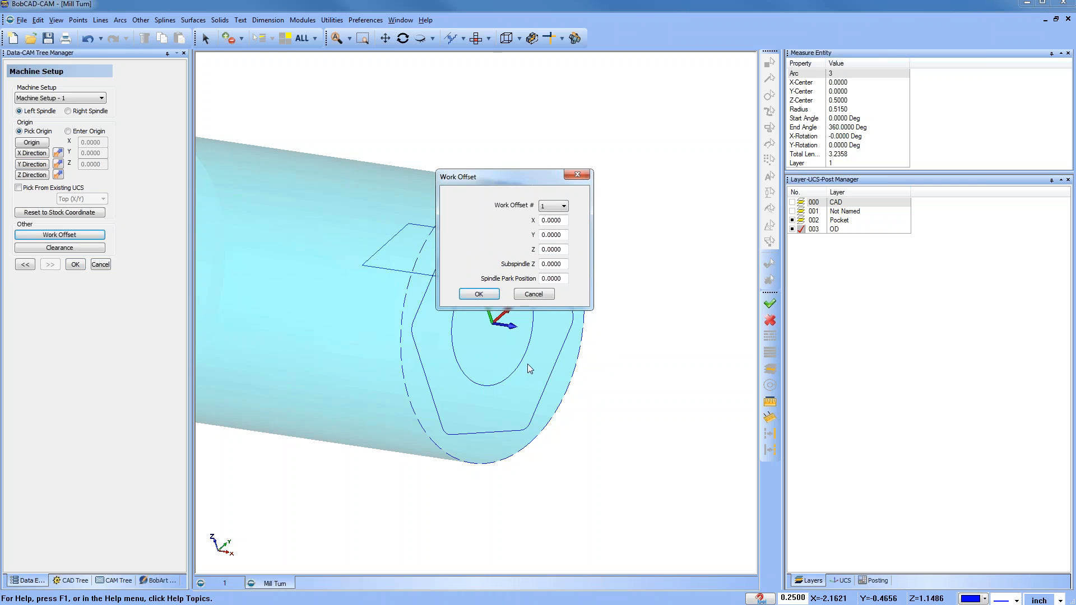
left_click(579, 177)
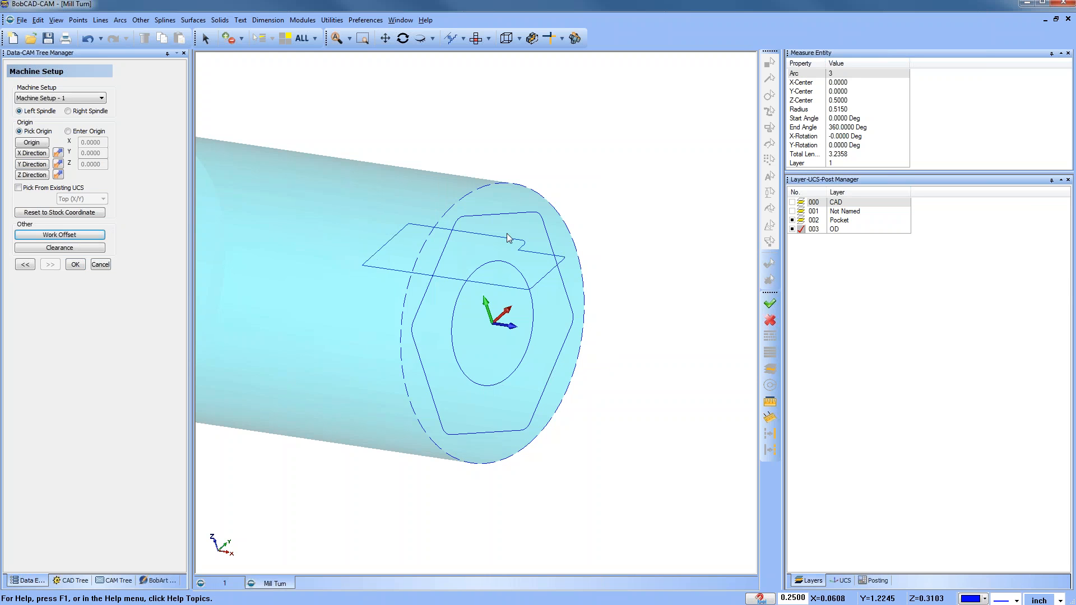
left_click(76, 265)
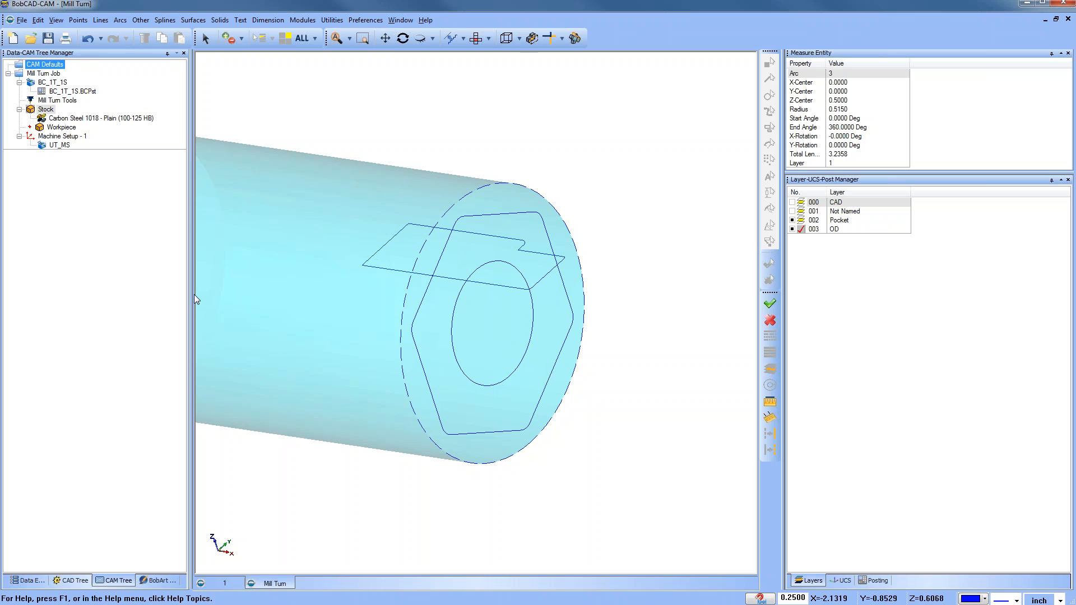
Step: View the part from the front with the CAD layer shown and Pocket and OD hidden, and select Machine Setup - 1
left_click(476, 38)
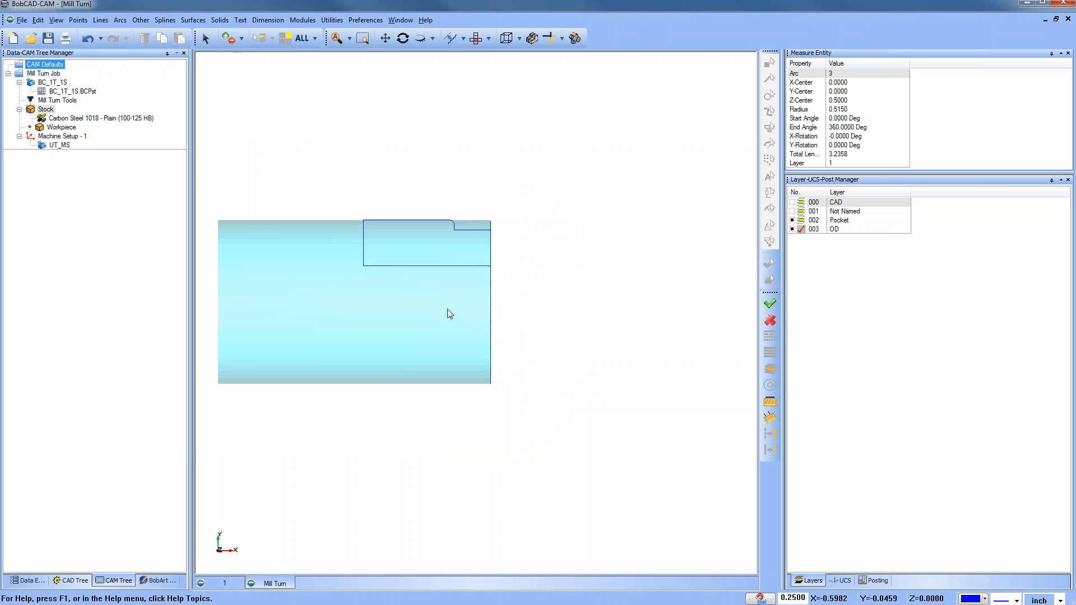
left_click(795, 202)
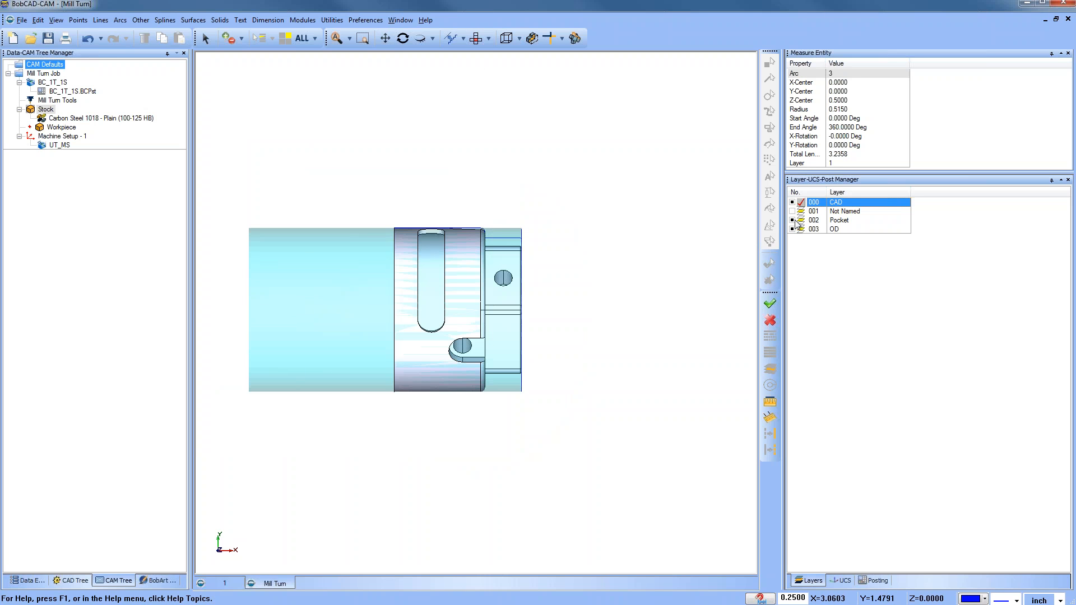
left_click(792, 220)
left_click(792, 229)
left_click(61, 145)
left_click(63, 138)
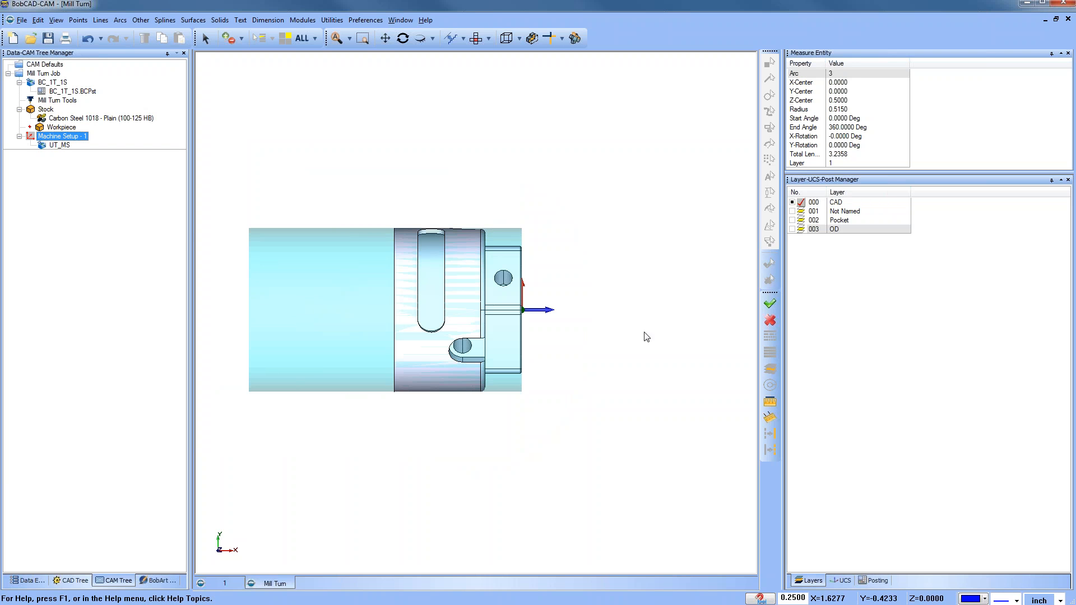
Step: Inspect the machine setup origin in an isometric view and from the front with only the OD layer shown
middle_click_drag(532, 497, 407, 368)
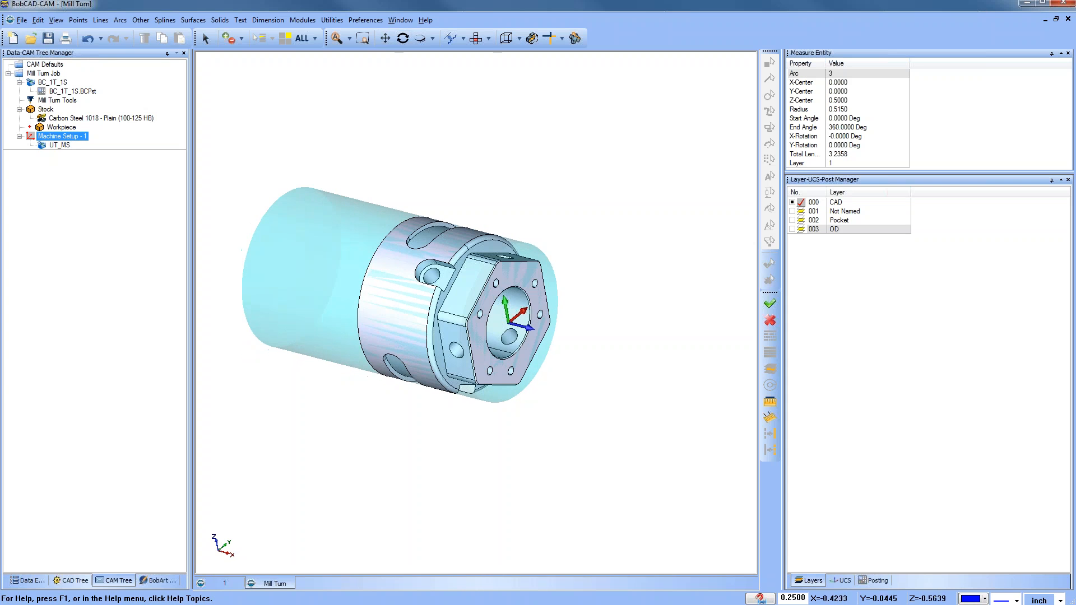
left_click(476, 37)
left_click(793, 230)
left_click(800, 230)
left_click(792, 202)
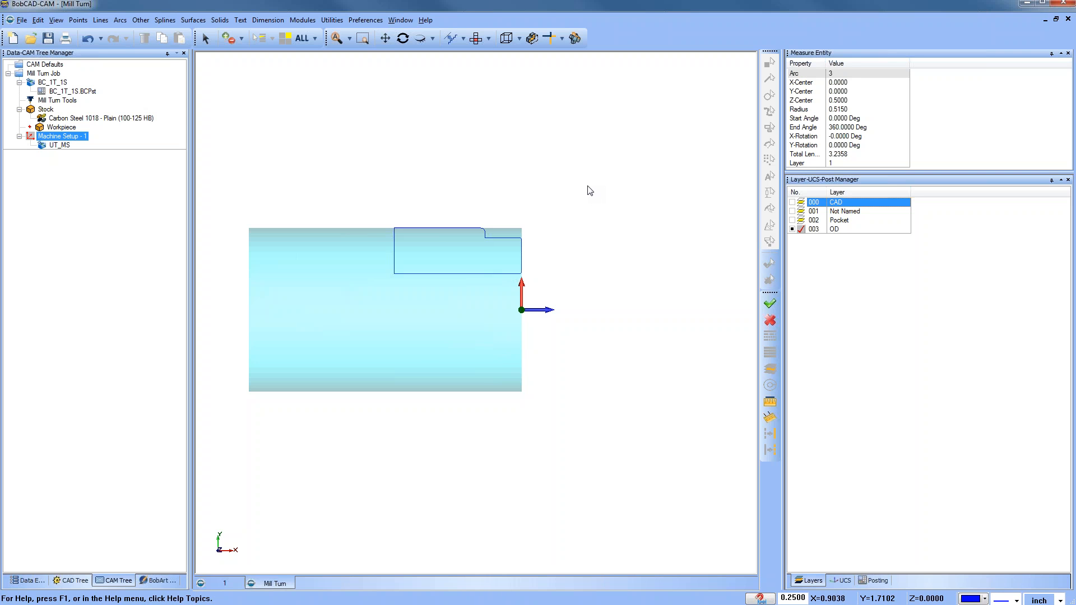
Step: Open the tool crib of the Mill Turn Tools
right_click(441, 148)
left_click(476, 165)
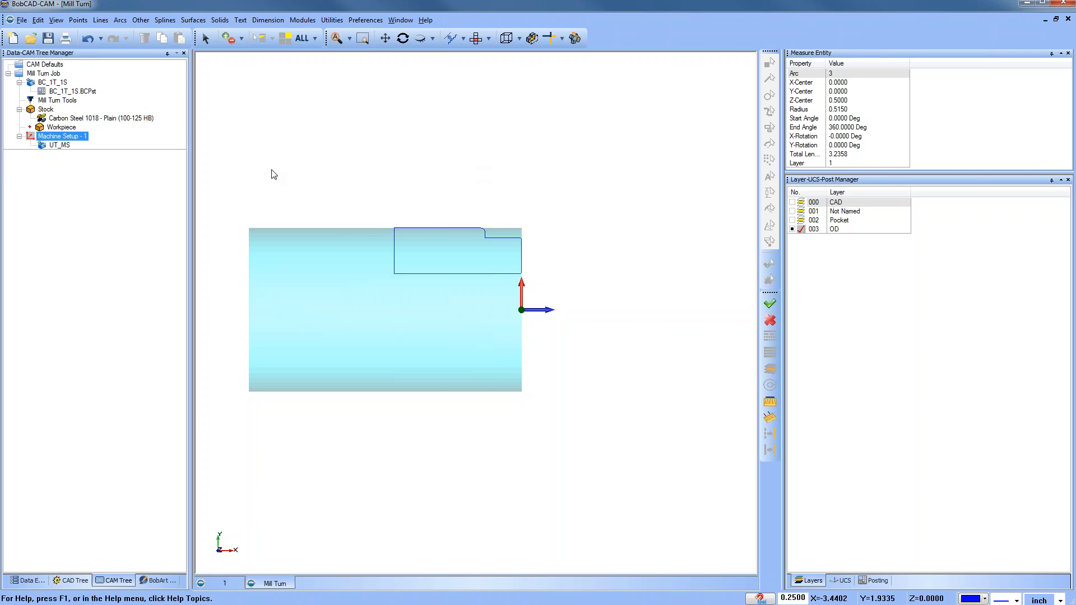
left_click(73, 119)
left_click(72, 101)
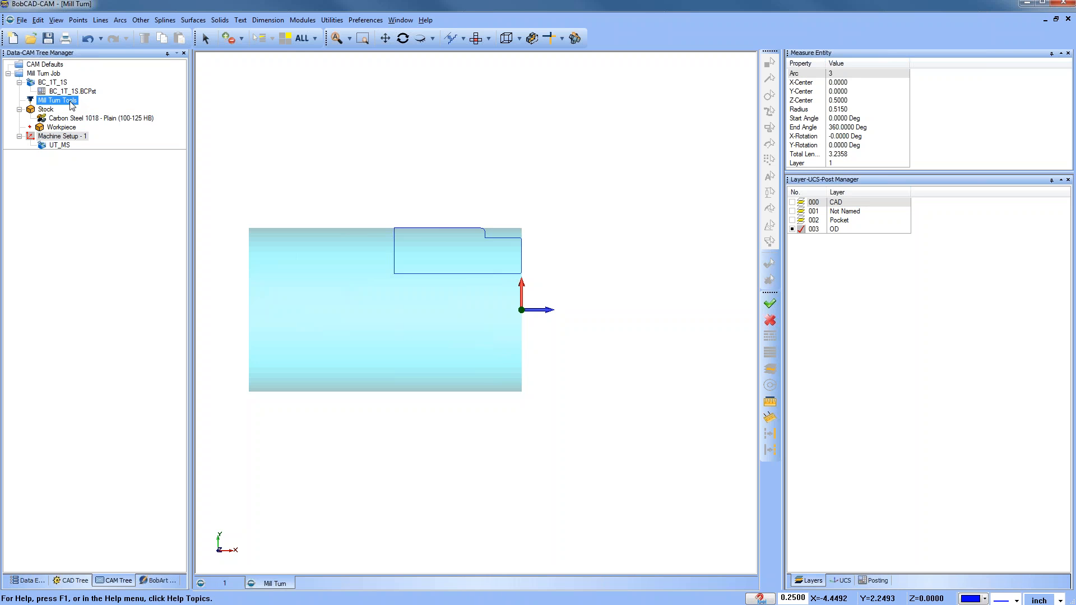
right_click(70, 103)
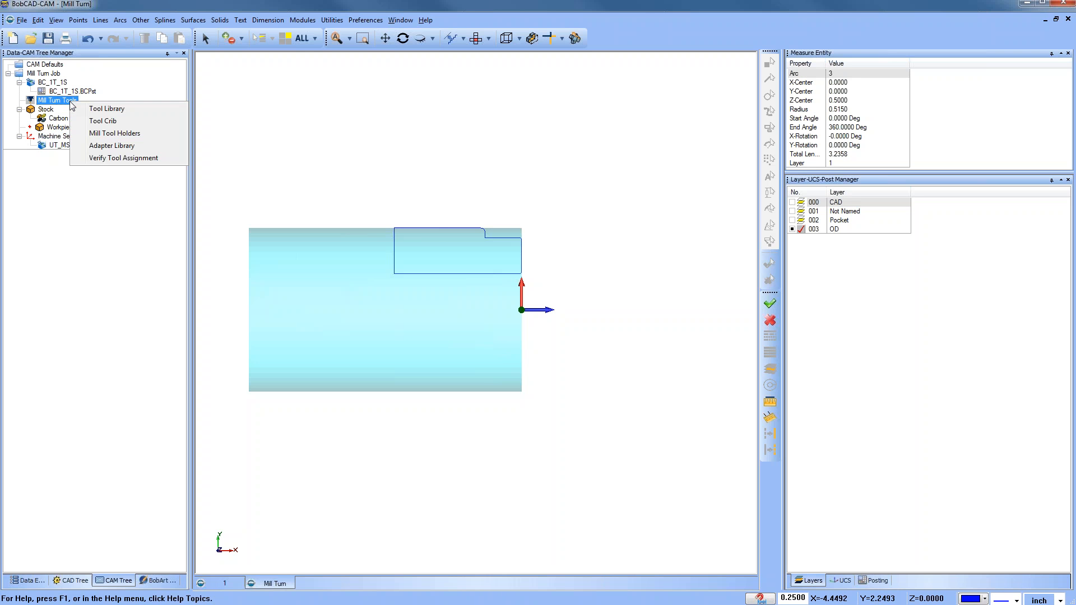
left_click(133, 122)
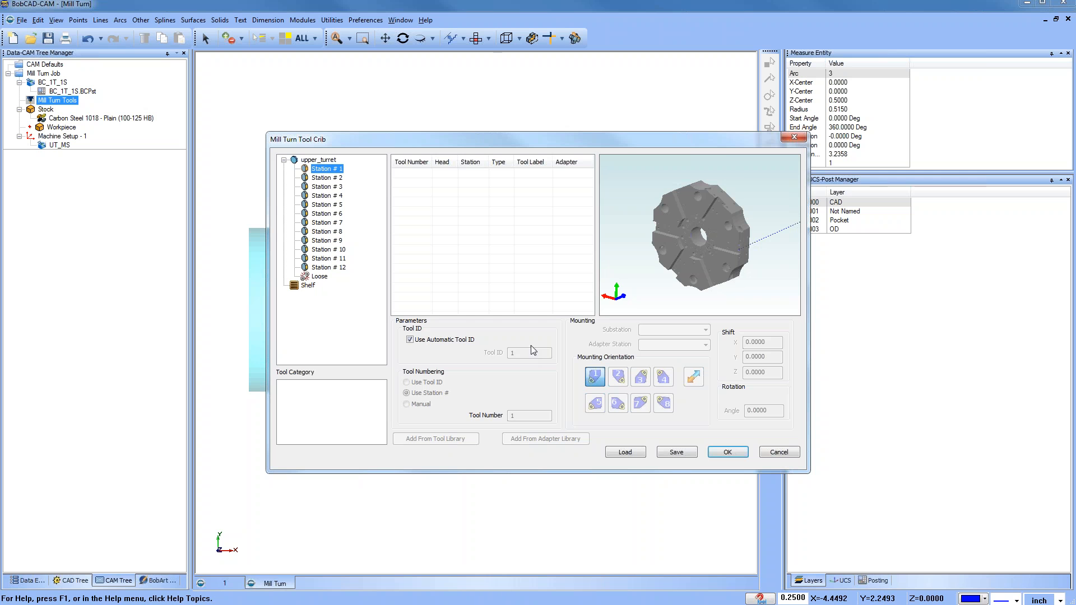
Step: Load the tool crib file Mill Turn C Axis Sample.mttcribs onto the turret
middle_click_drag(721, 249, 749, 273)
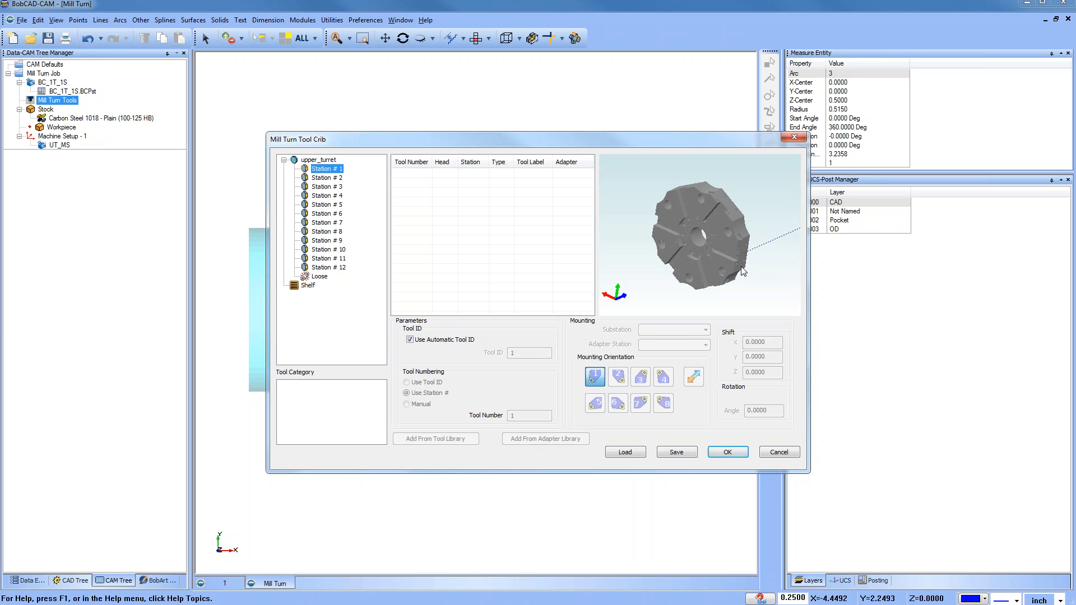
left_click(626, 453)
left_click(520, 275)
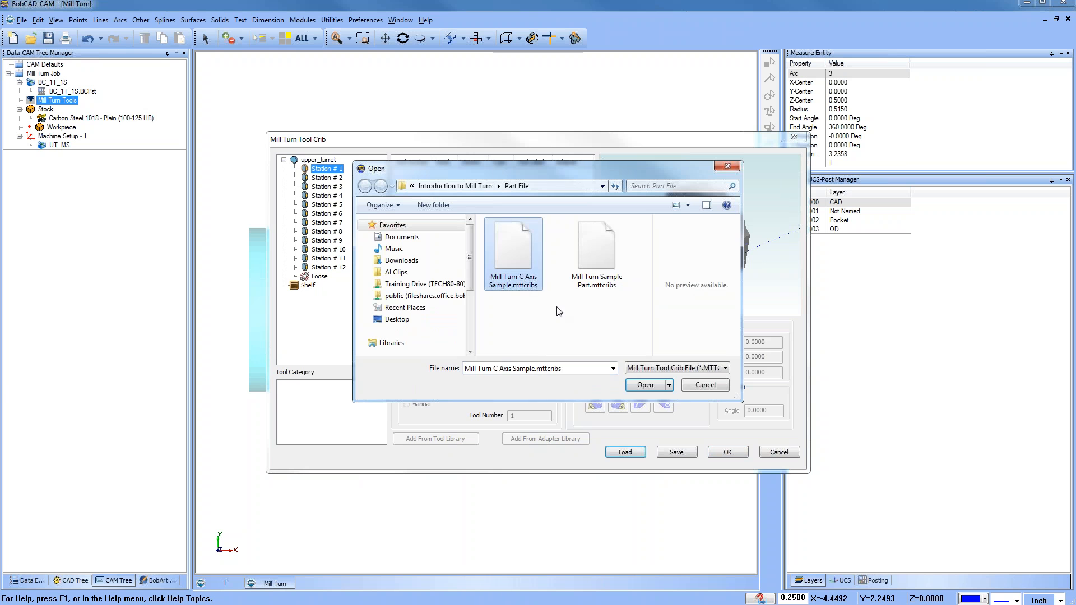
left_click(645, 385)
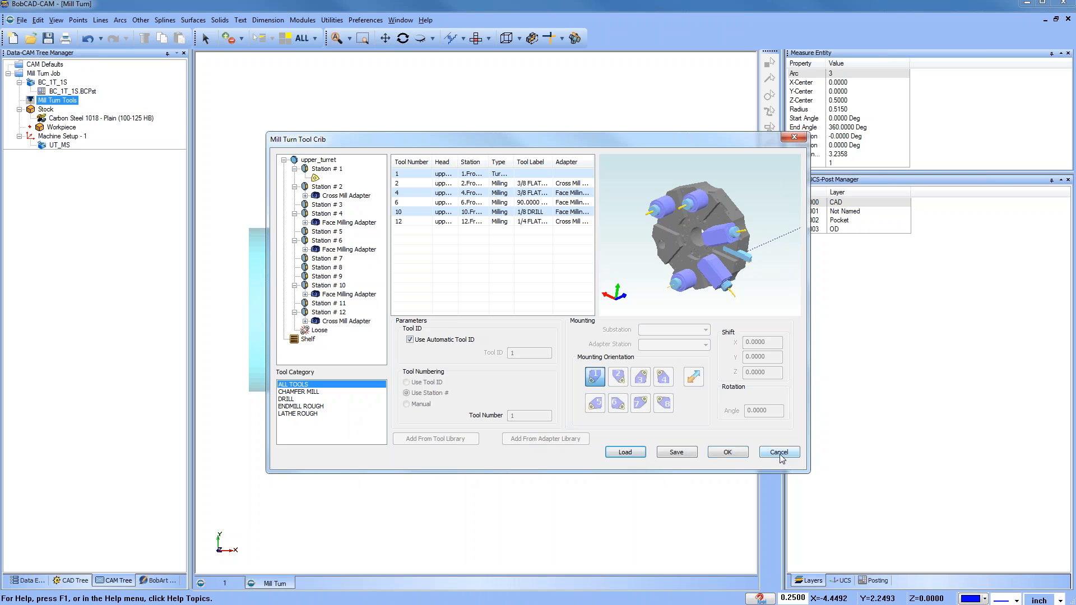
Step: Examine the tools mounted on the turret in the 3D preview
middle_click_drag(738, 252, 691, 239)
scroll(684, 244, "up", 5)
scroll(687, 238, "down", 6)
scroll(691, 245, "up", 3)
scroll(706, 245, "down", 3)
scroll(691, 239, "up", 3)
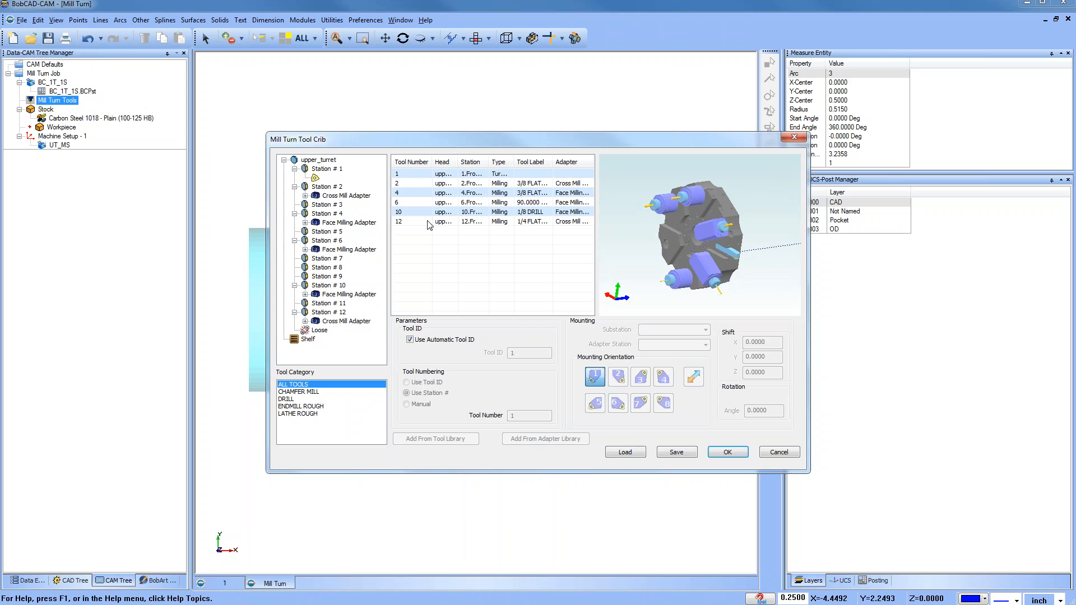
Step: Review the adapters under each turret station, then cancel the tool crib
left_click(285, 161)
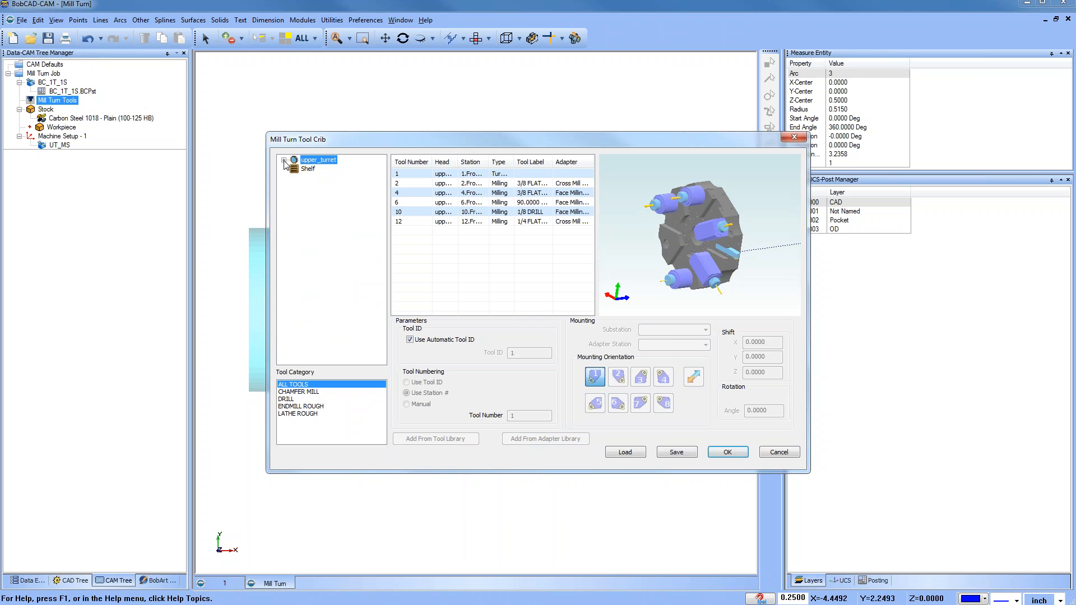
left_click(284, 160)
left_click(294, 168)
left_click(294, 178)
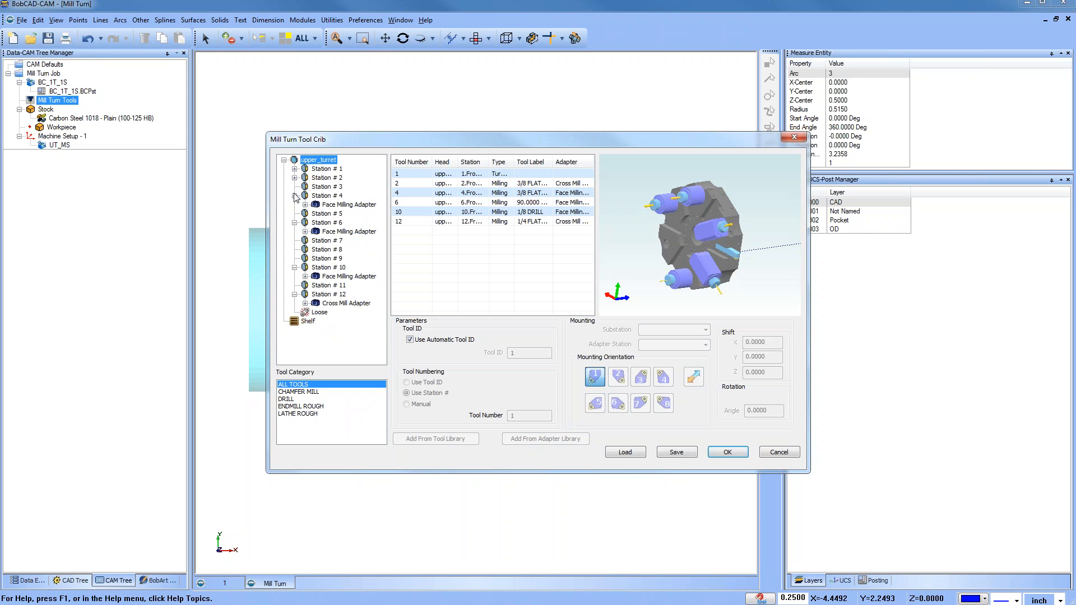
left_click(294, 195)
left_click(294, 213)
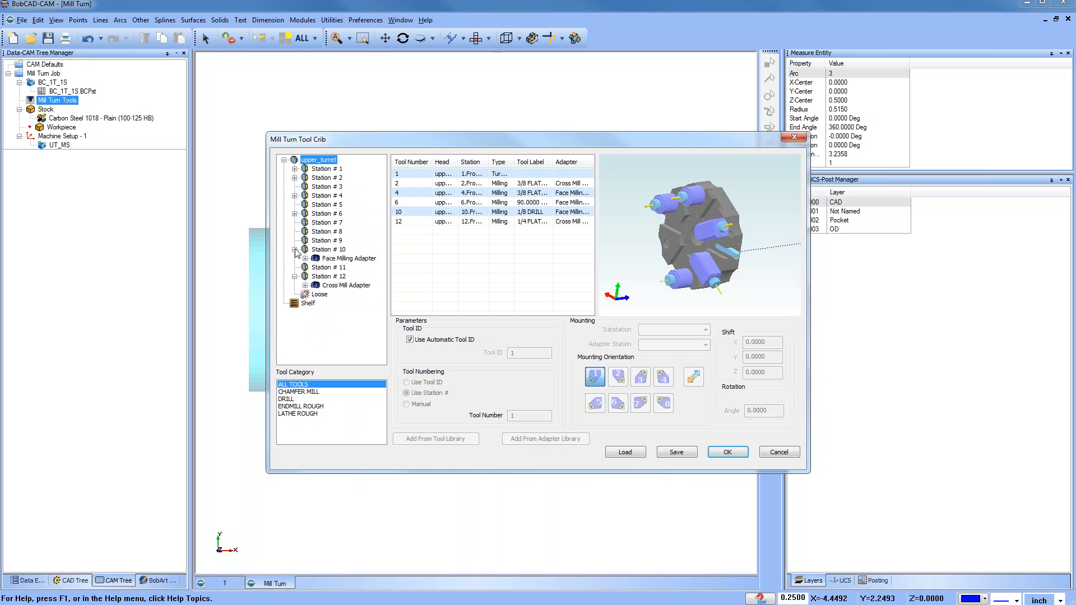
left_click(294, 249)
left_click(294, 268)
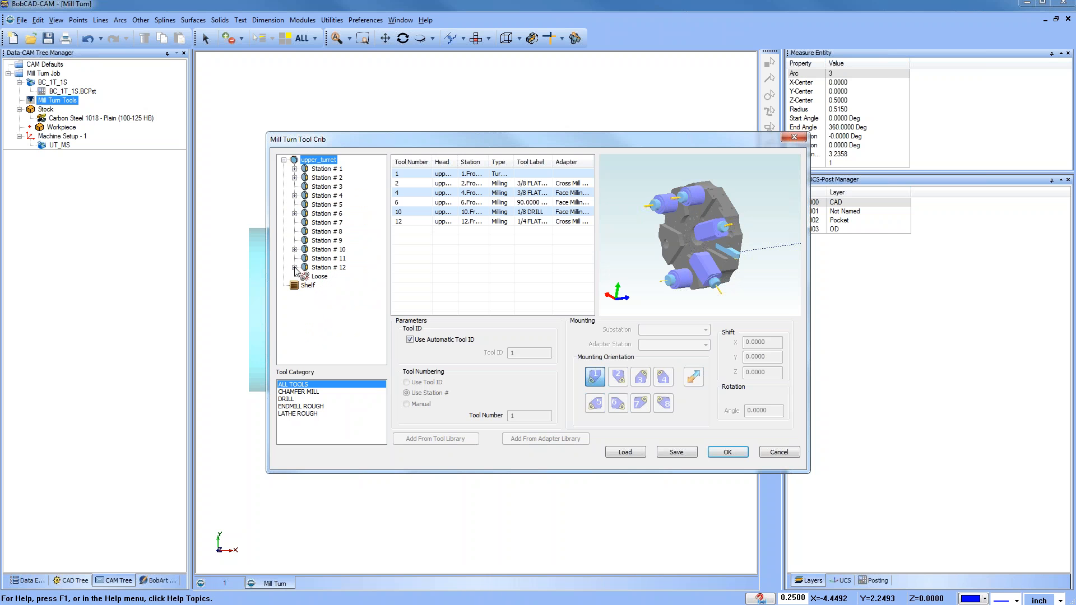
left_click(781, 455)
Step: Reopen the tool crib and step through the empty turret stations and their options
left_click(71, 128)
right_click(70, 102)
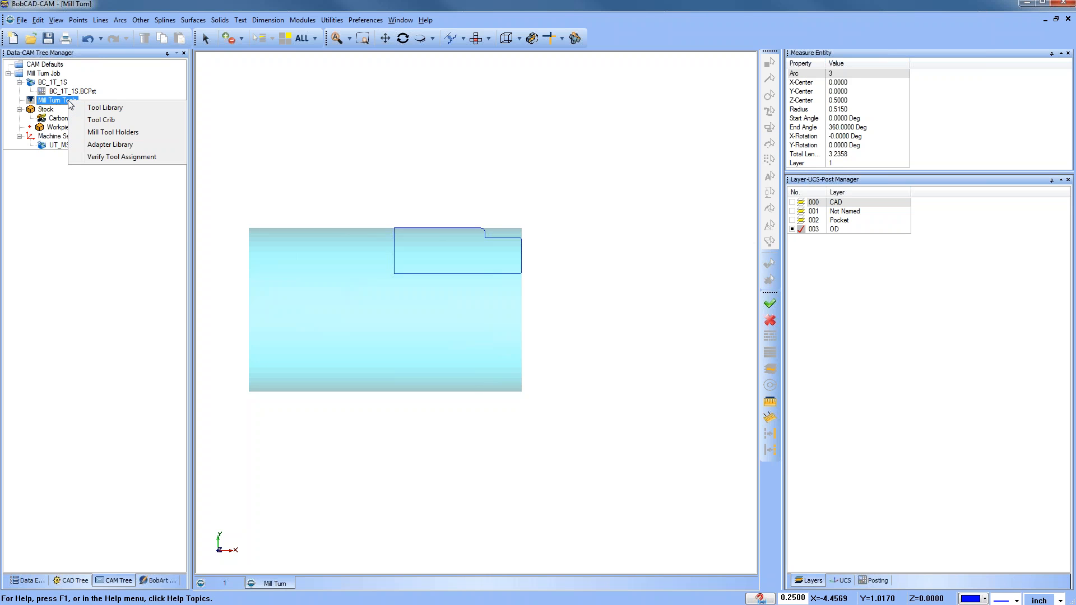
left_click(101, 119)
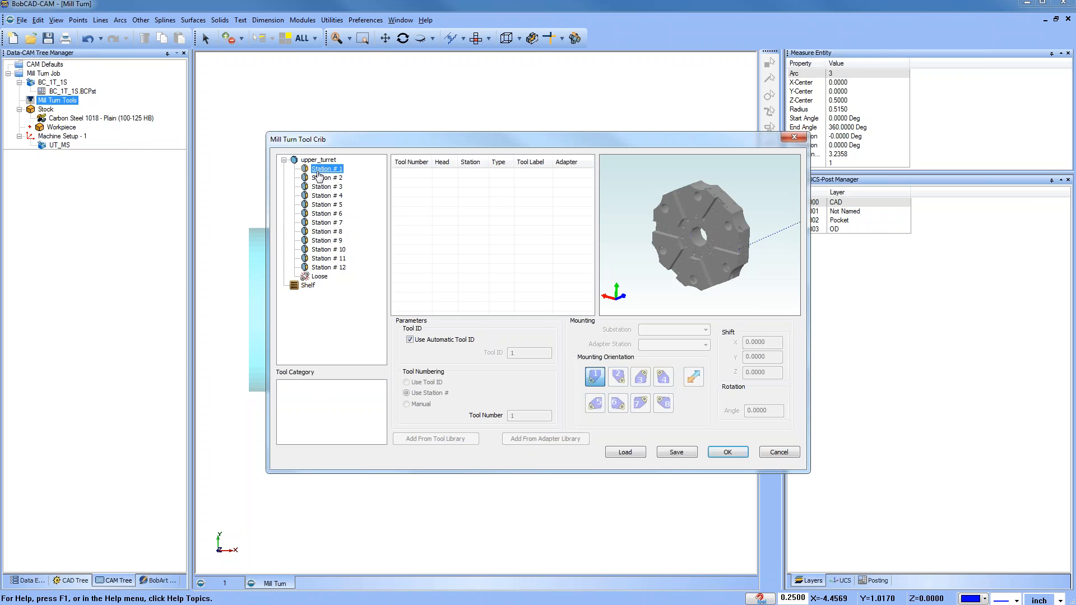
left_click(323, 178)
left_click(324, 187)
left_click(326, 195)
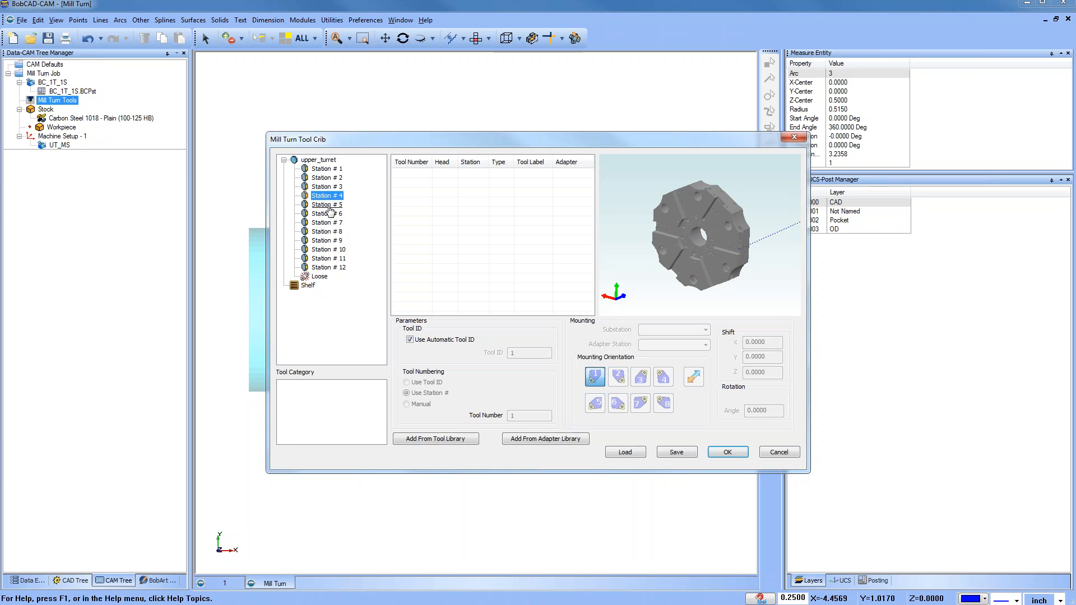
right_click(329, 206)
left_click(326, 171)
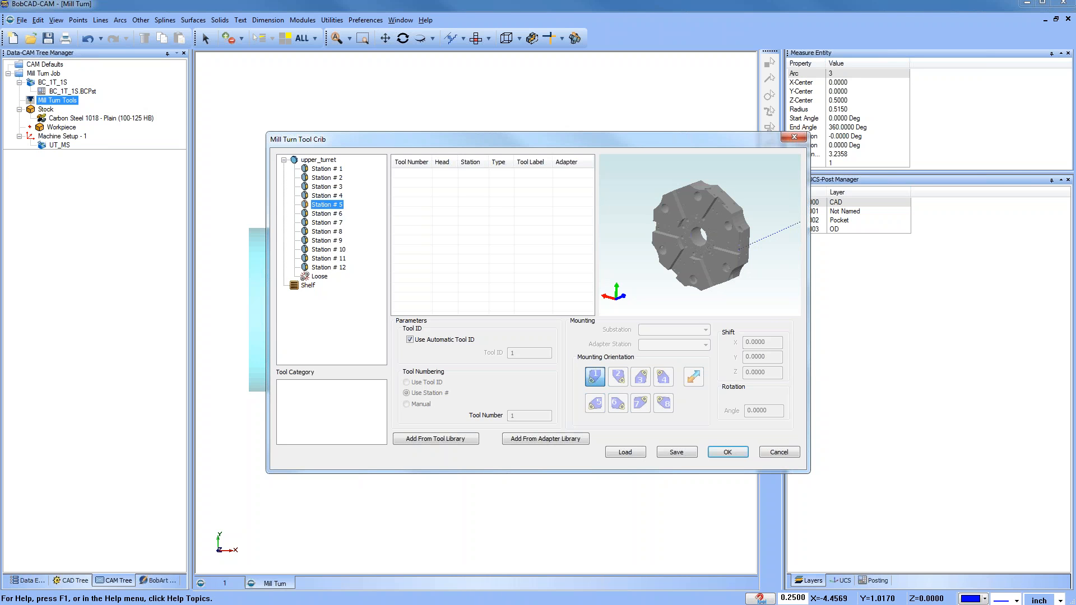
right_click(326, 170)
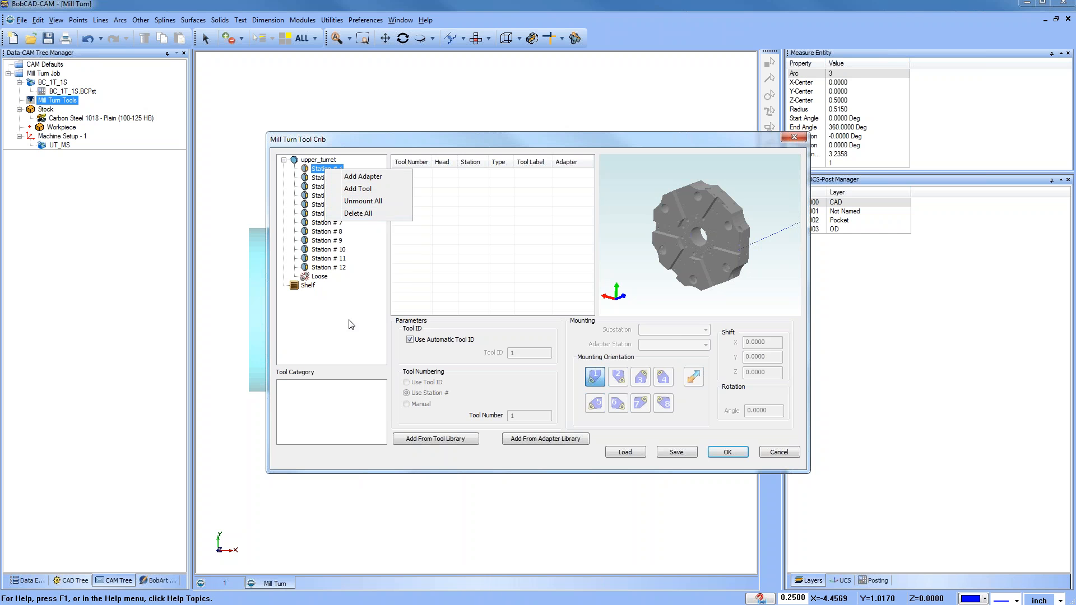
left_click(390, 215)
Step: Review the turret, Loose and Shelf entries and the options for Station # 1
left_click(284, 160)
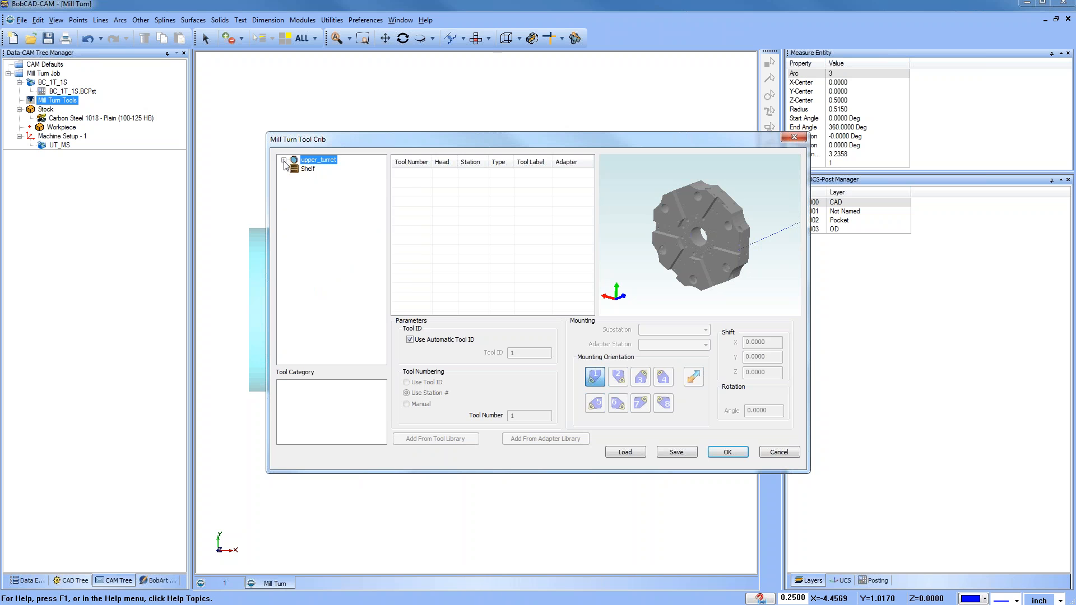
left_click(283, 160)
left_click(321, 276)
left_click(309, 287)
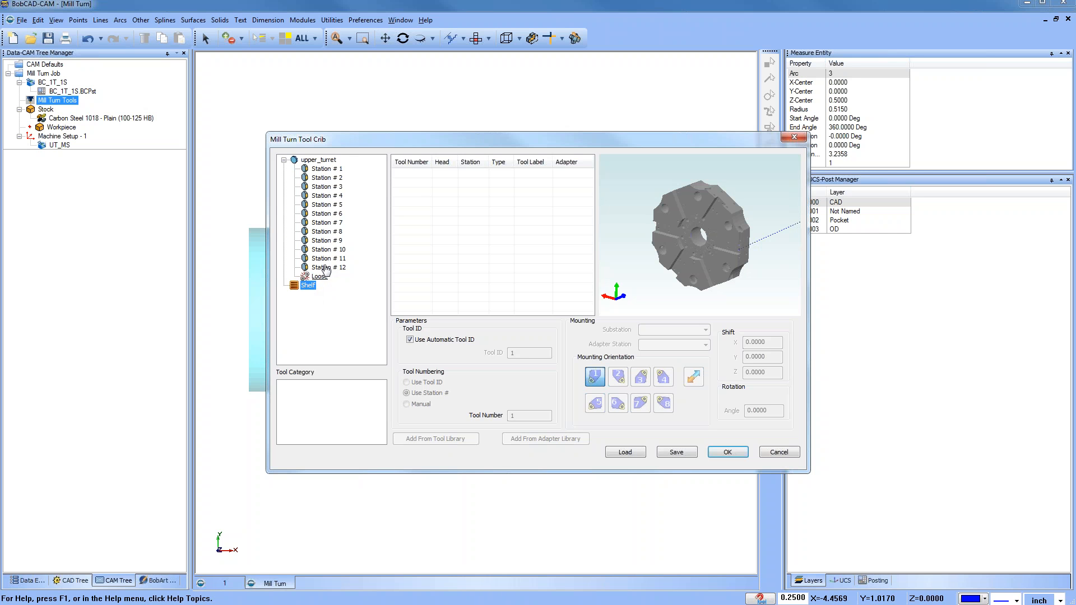
left_click(321, 169)
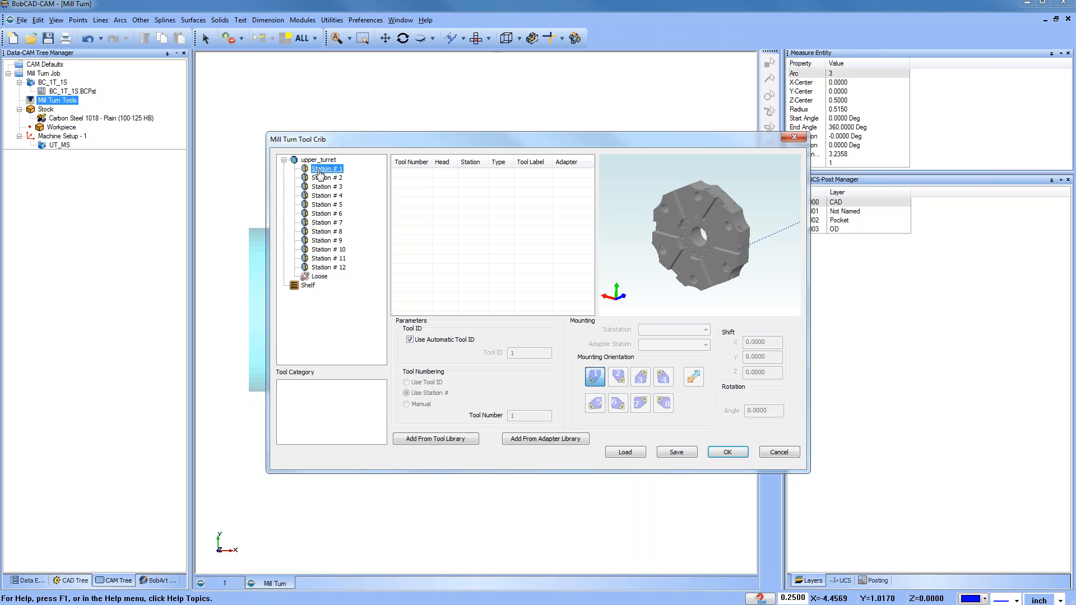
left_click(319, 277)
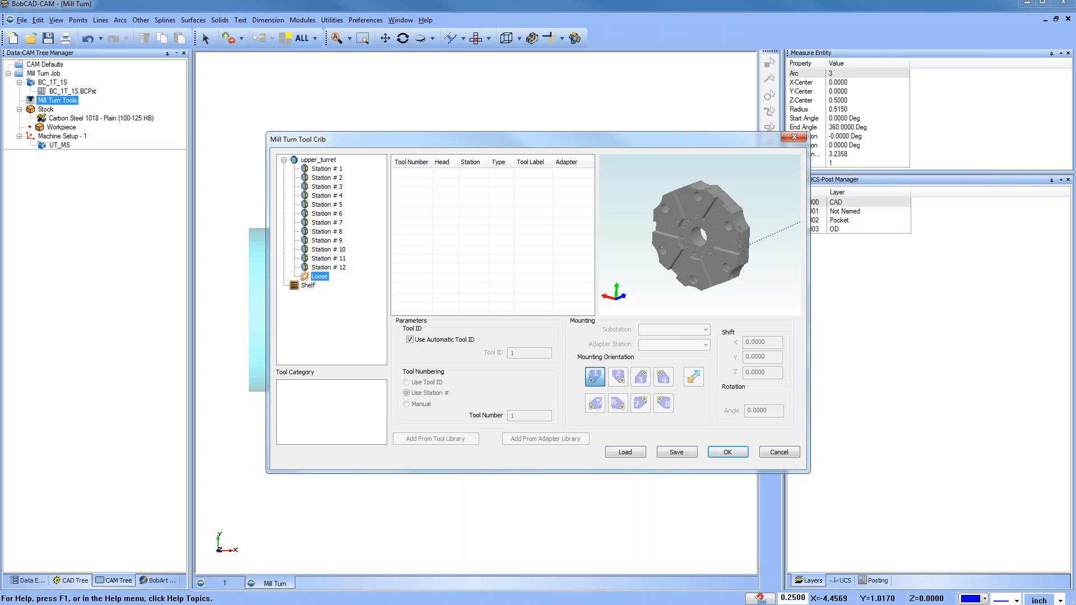
left_click(303, 286)
right_click(327, 169)
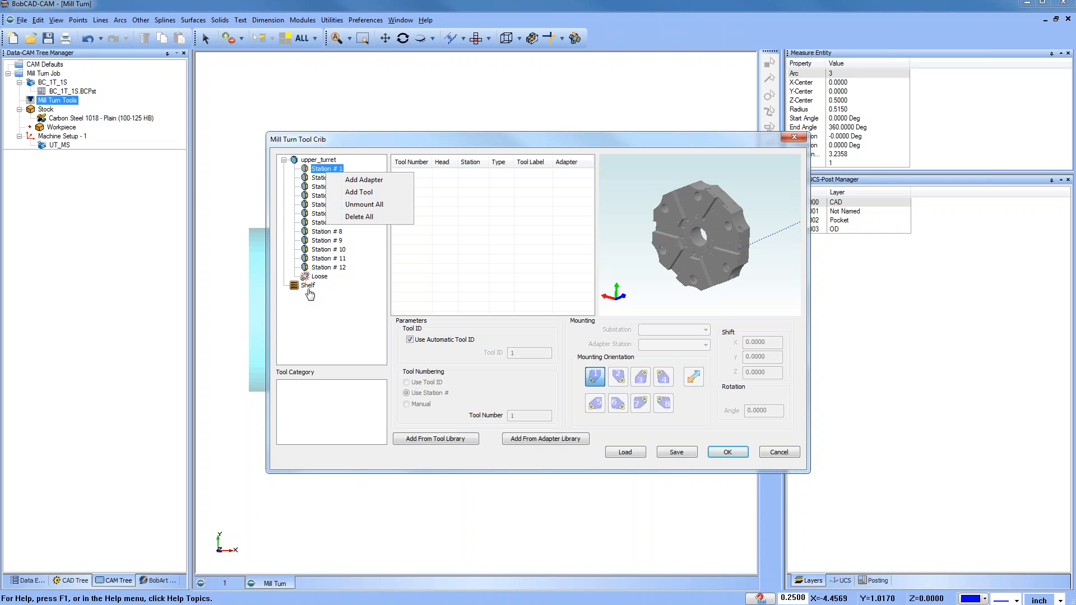
key("Escape")
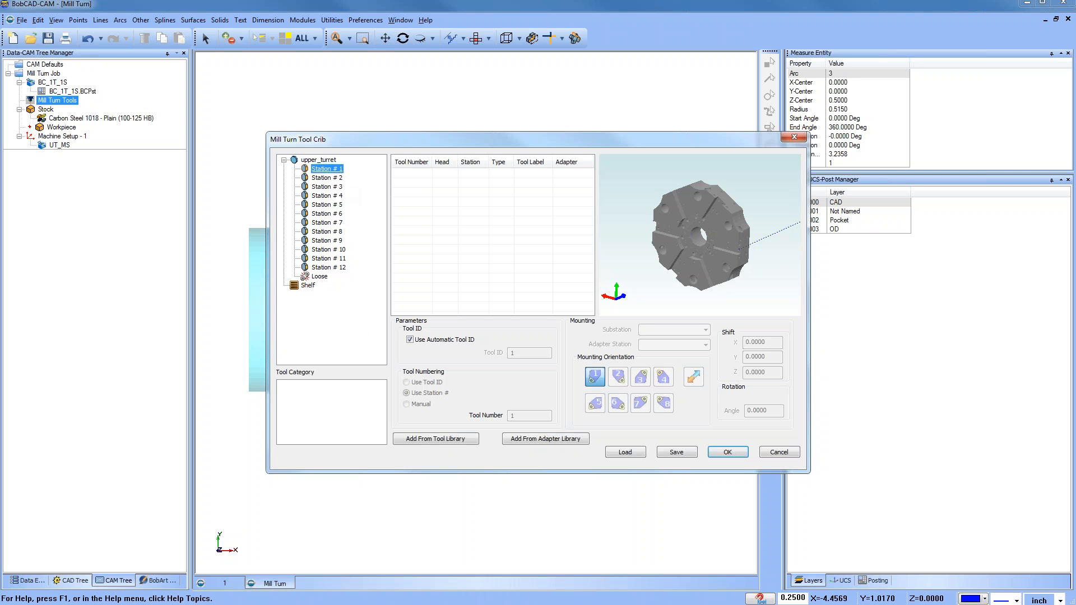
Step: Add an adapter to Station # 1 and select the Face Milling Adapter in the VDI adapter library
right_click(341, 171)
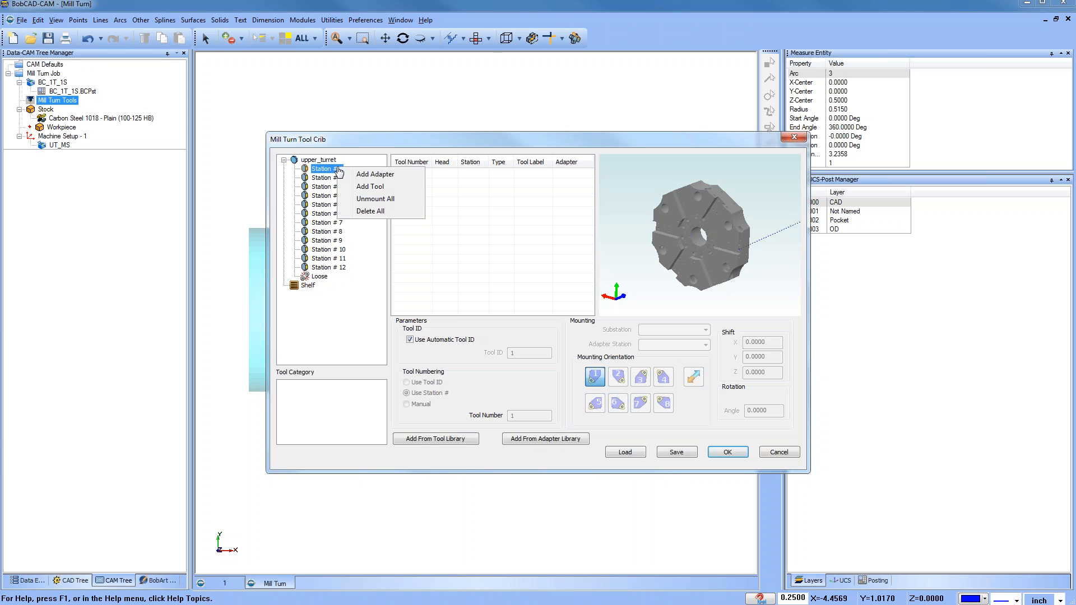
left_click(407, 181)
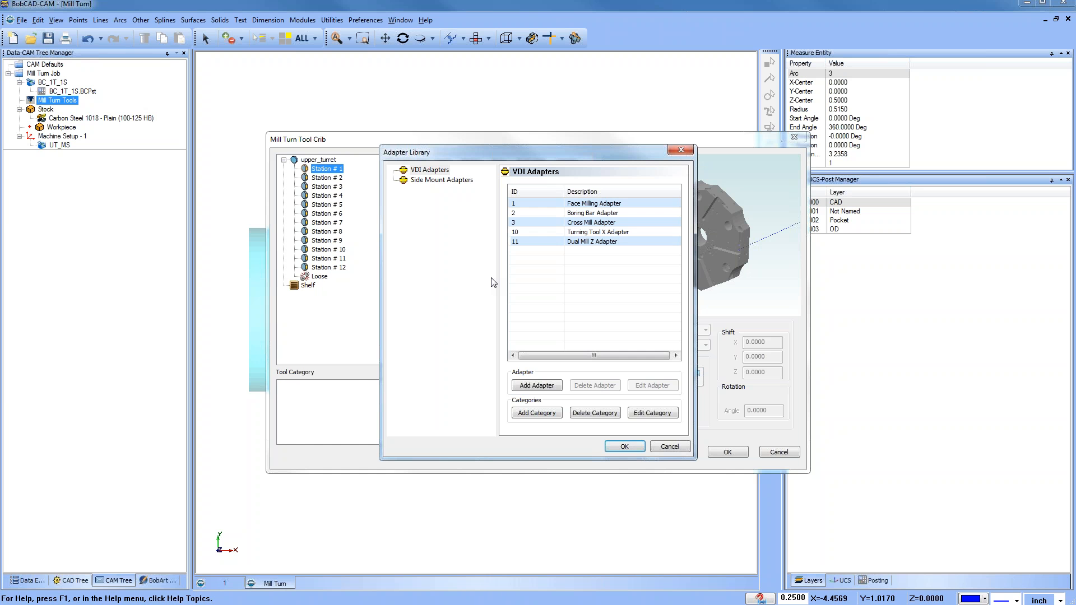
left_click(592, 205)
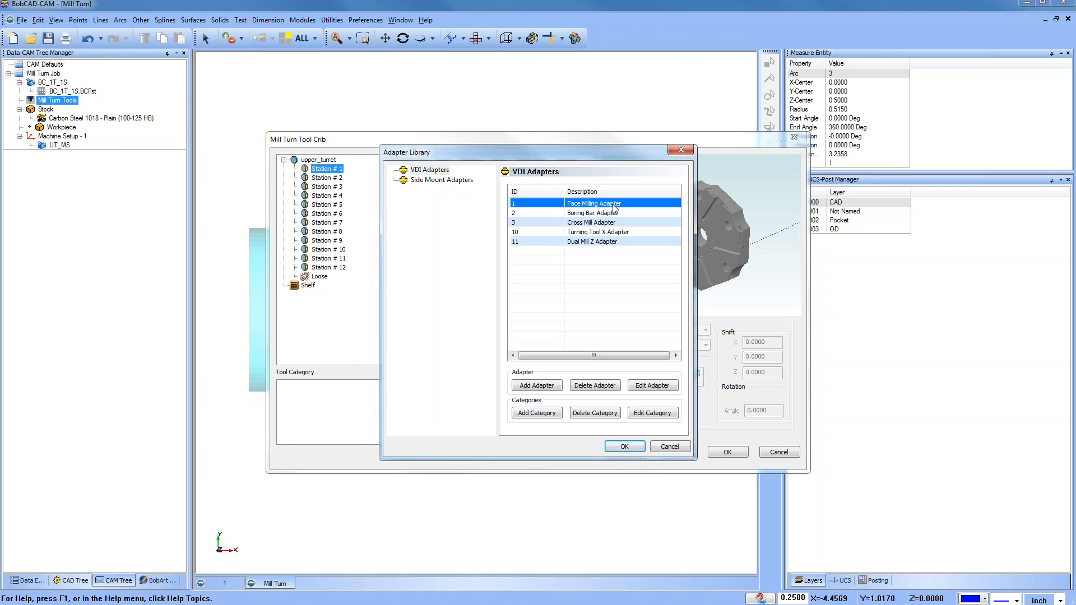
Step: Inspect the Face Milling Adapter and Boring Bar Adapter definitions without changing them
double_click(614, 205)
middle_click_drag(643, 224, 572, 270)
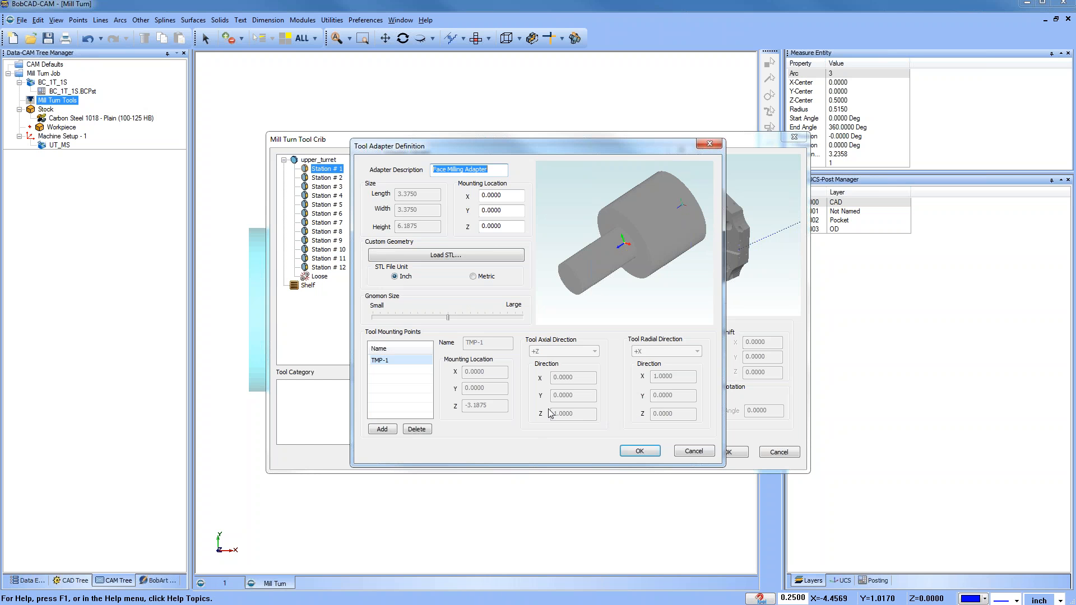
left_click(691, 452)
double_click(591, 214)
left_click_drag(595, 247, 618, 213)
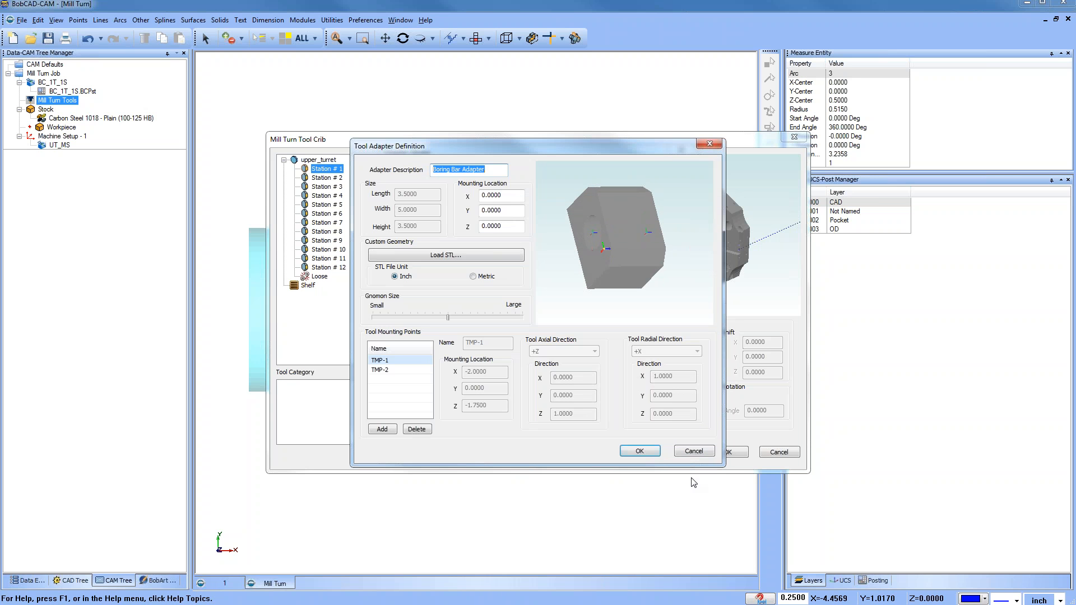
left_click(694, 452)
Step: Inspect the Cross Mill Adapter and Turning Tool X Adapter definitions without changing them
double_click(591, 222)
left_click_drag(601, 264, 631, 255)
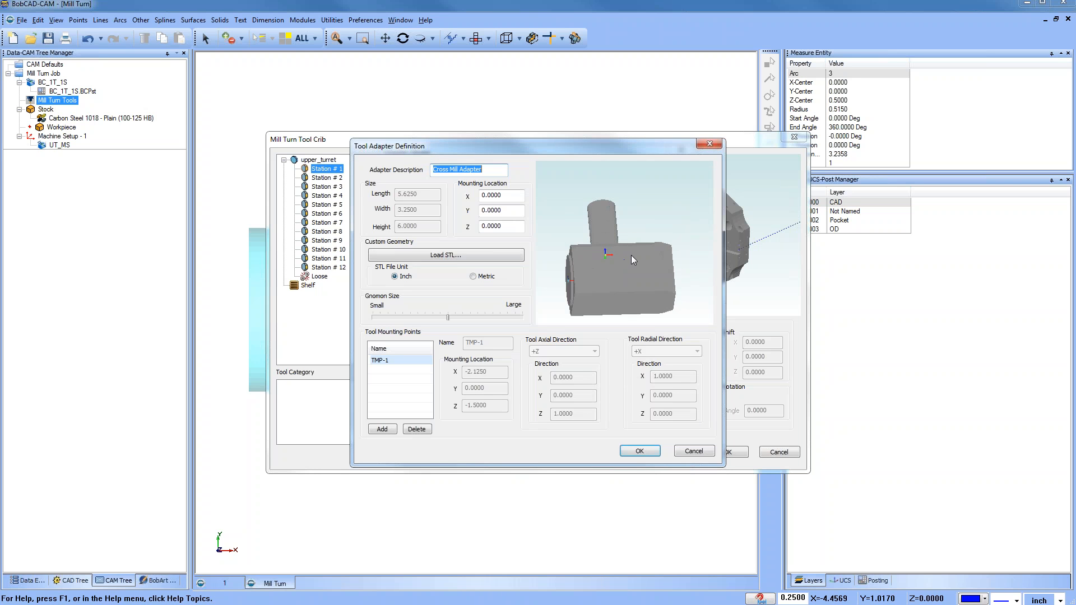
left_click(695, 451)
double_click(600, 235)
left_click_drag(597, 279, 660, 220)
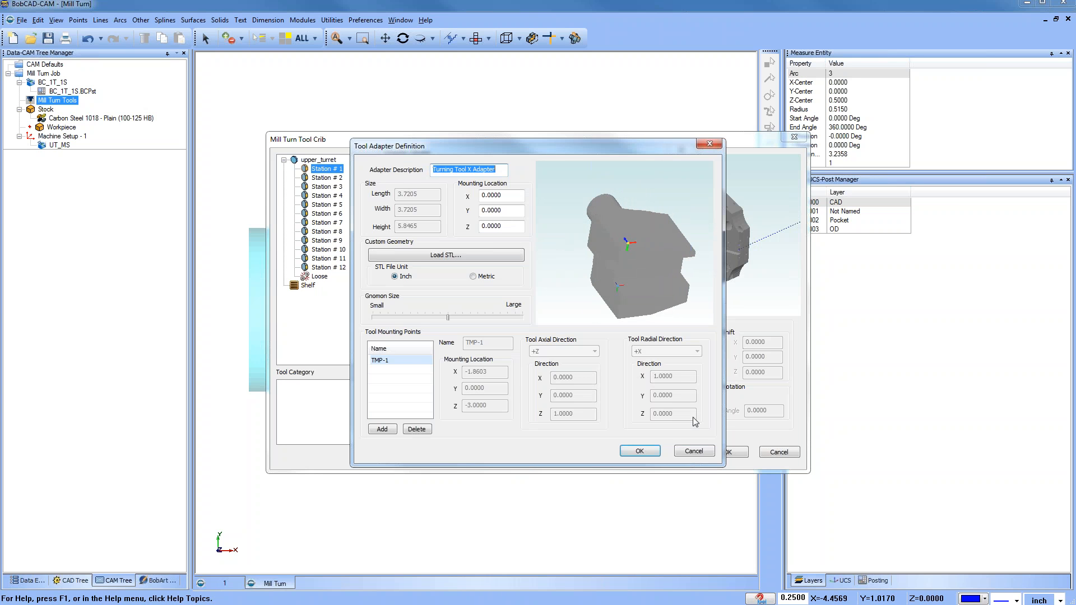
left_click(694, 452)
Step: Inspect the Dual Mill Z Adapter definition and close it
double_click(597, 242)
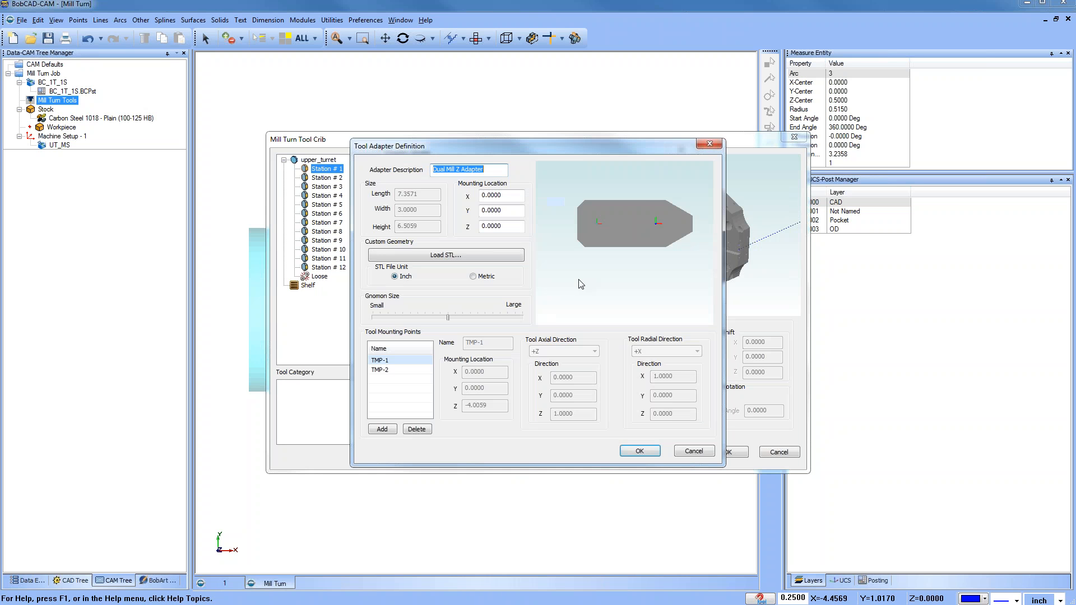
left_click_drag(629, 282, 714, 240)
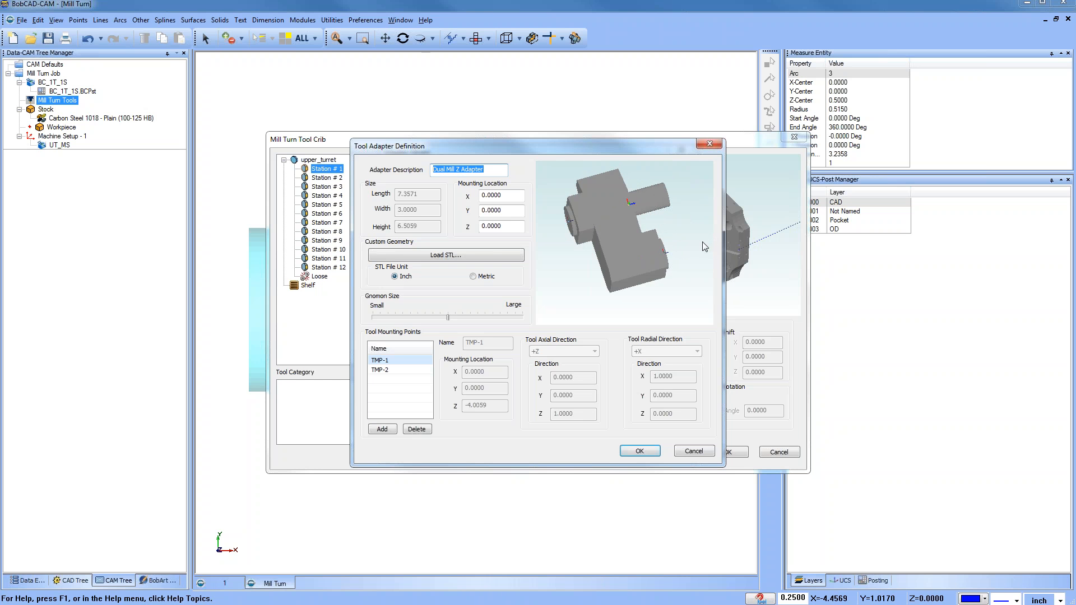
left_click(703, 452)
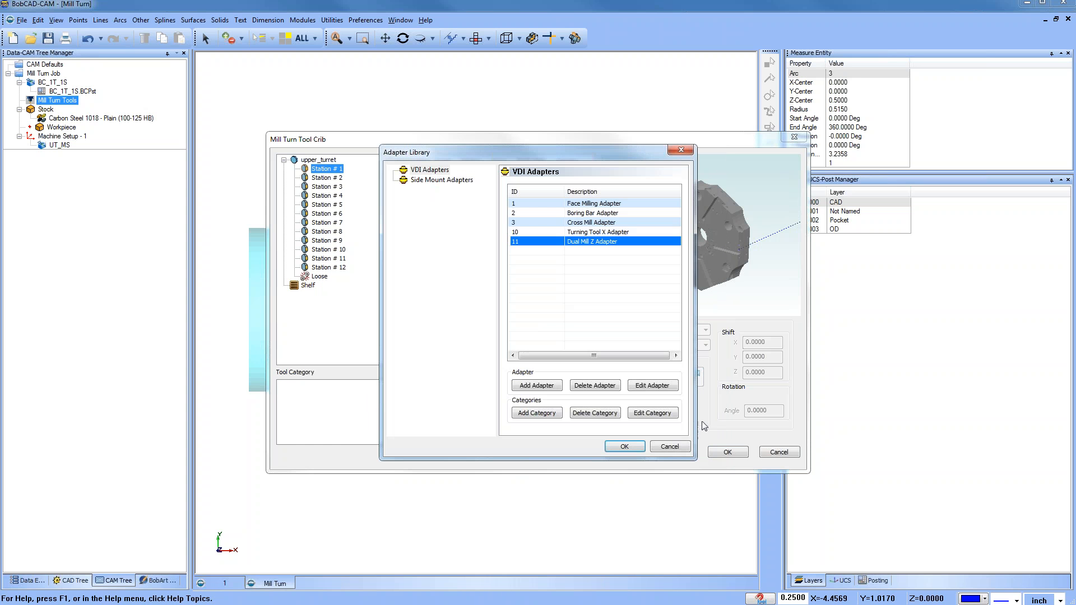
Step: Inspect the side mount Turning Tool X and Turning Tool Z adapter definitions, then close the adapter library without changes
left_click(447, 180)
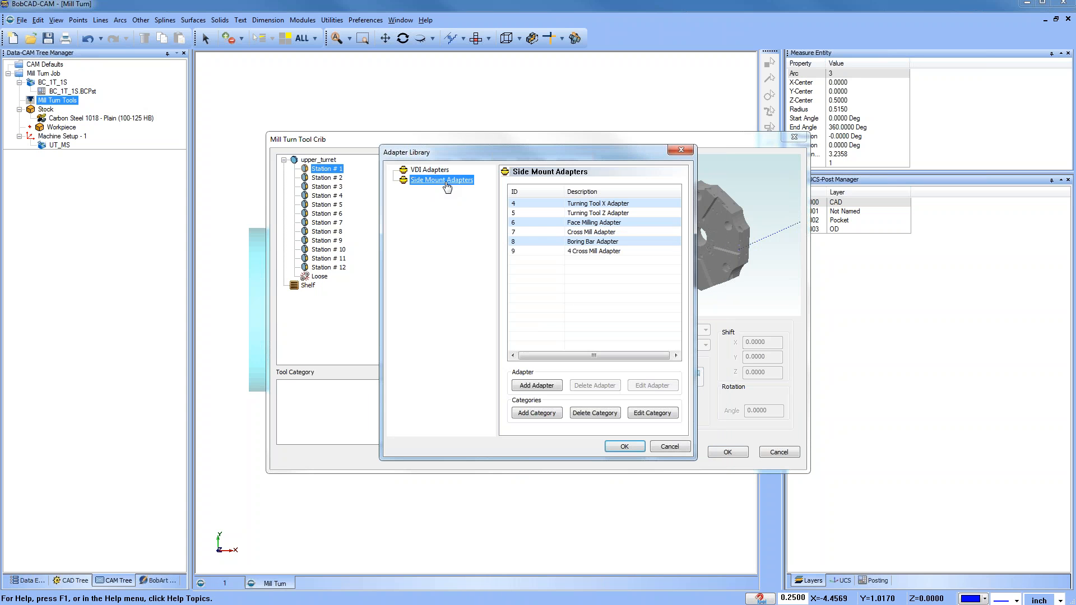
double_click(590, 204)
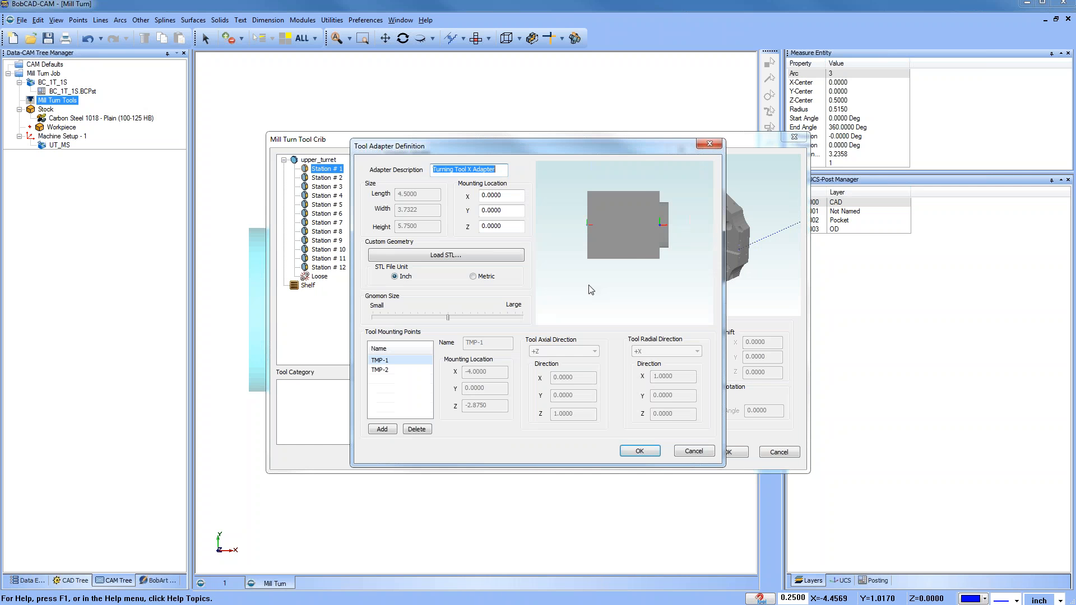
left_click(694, 452)
double_click(590, 215)
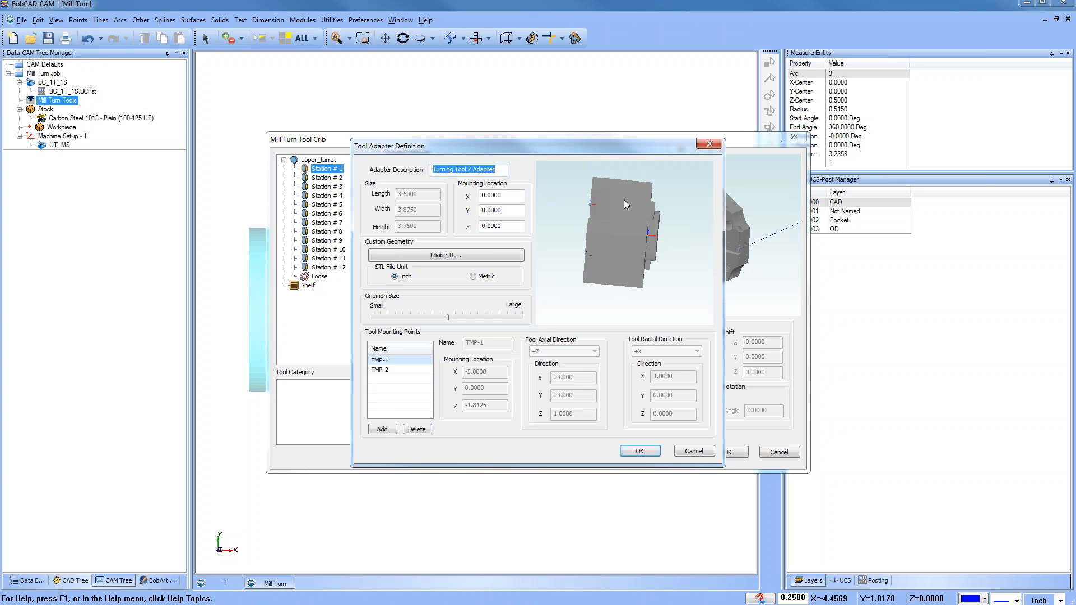
left_click(694, 451)
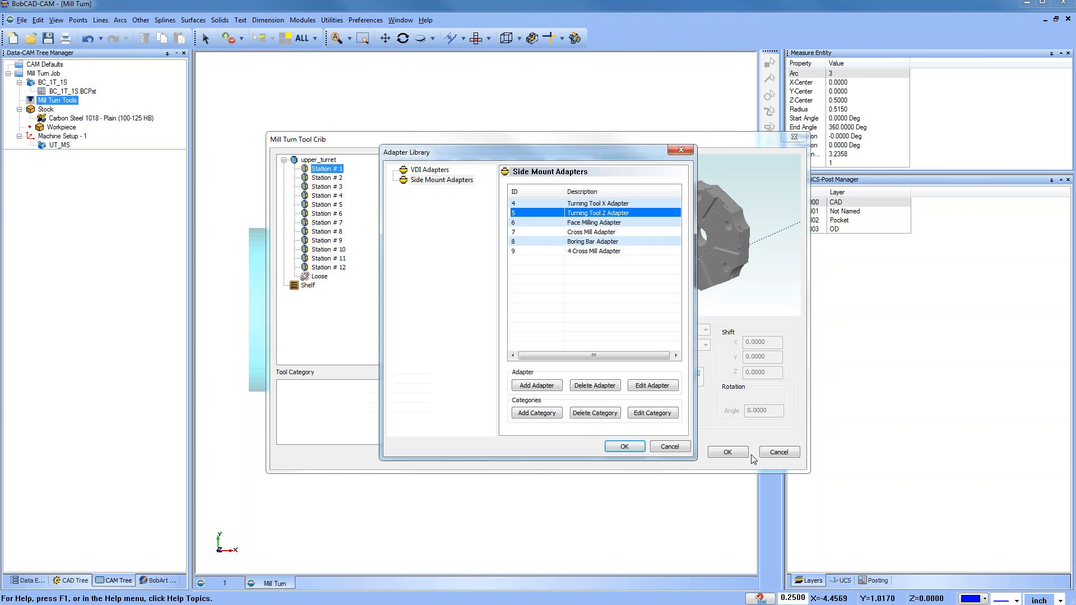
left_click(671, 450)
right_click(323, 178)
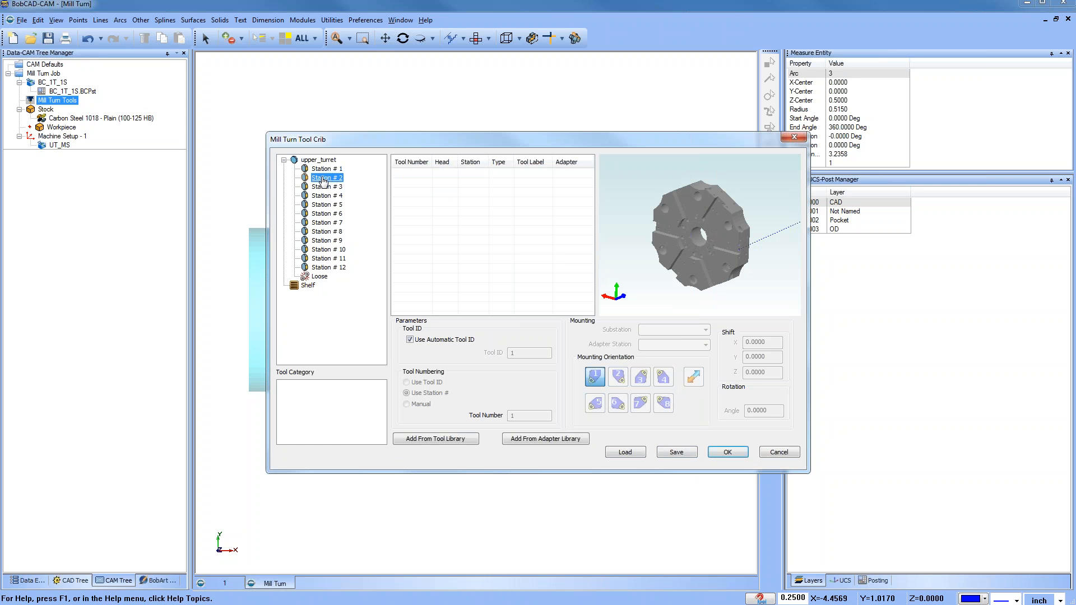
left_click(383, 188)
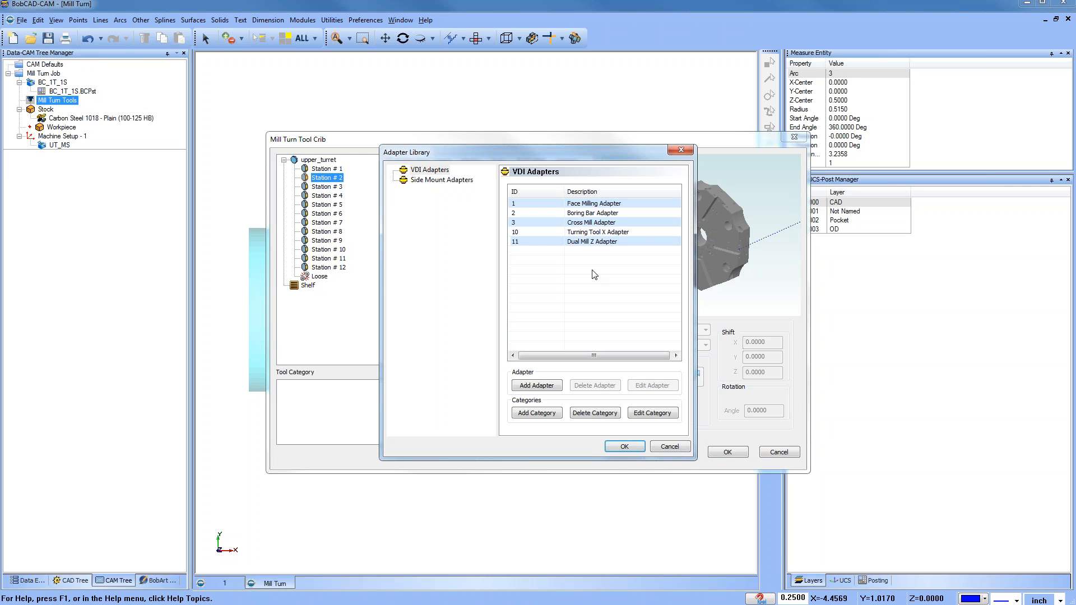
left_click(595, 233)
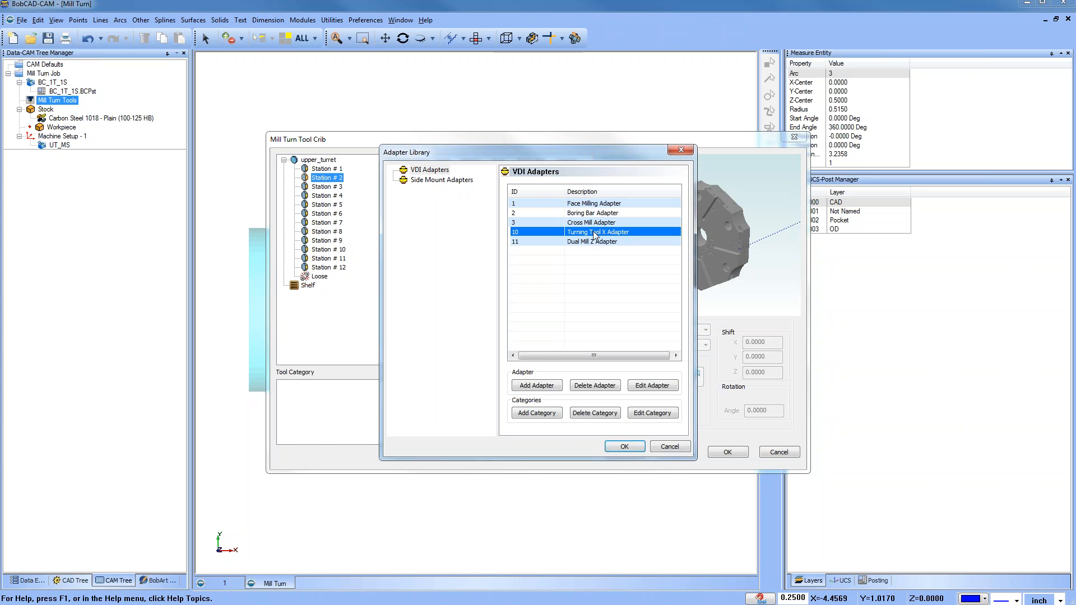
double_click(595, 235)
left_click_drag(595, 235, 646, 311)
left_click(694, 451)
left_click(672, 449)
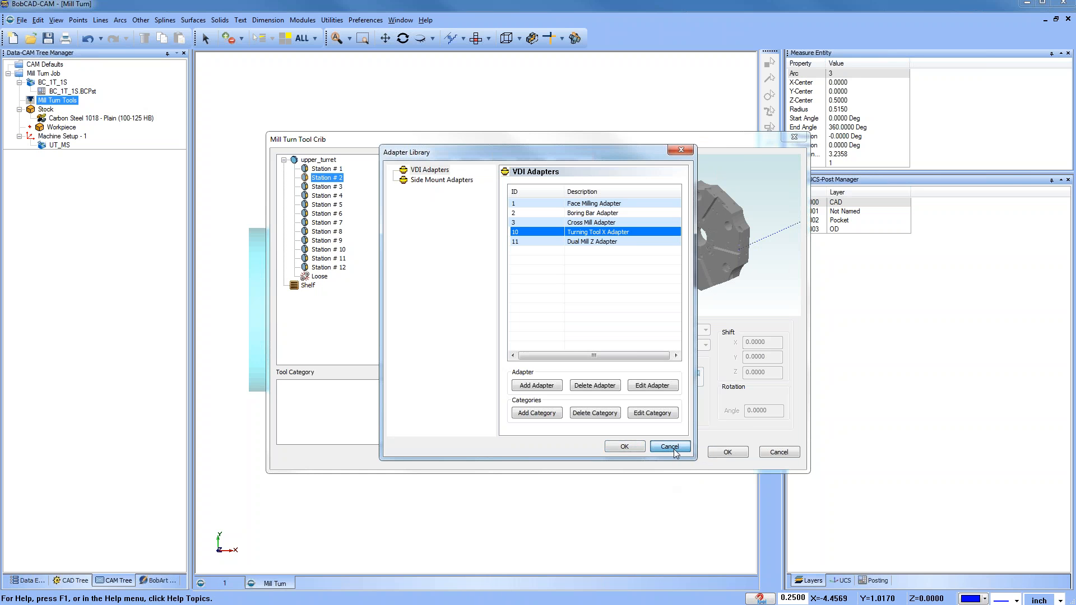
Step: Add the Face Milling Adapter to Station # 1, then delete it again
left_click(327, 168)
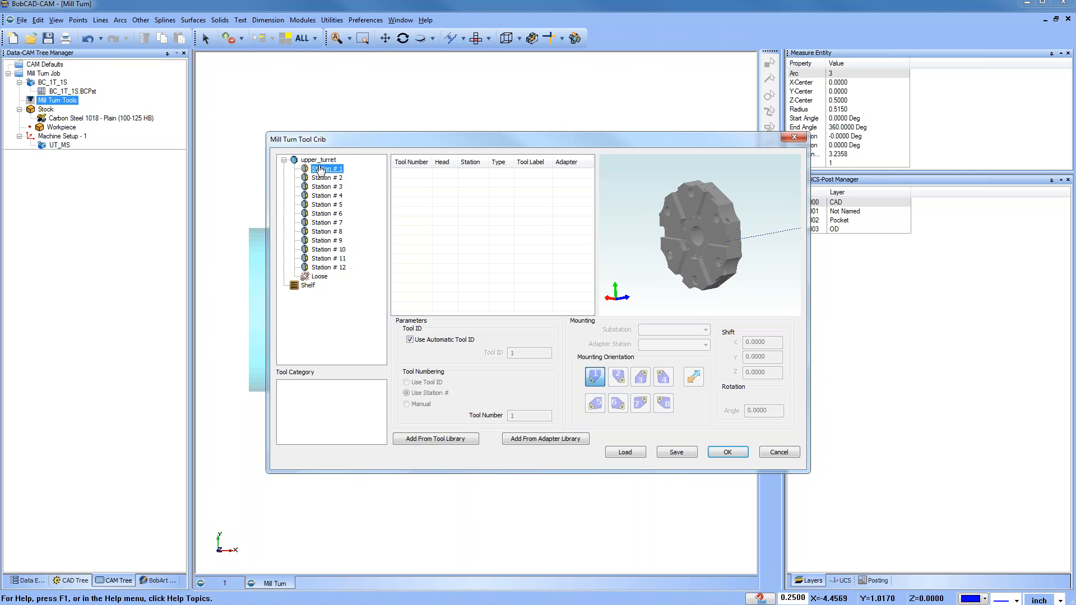
right_click(320, 168)
left_click(362, 174)
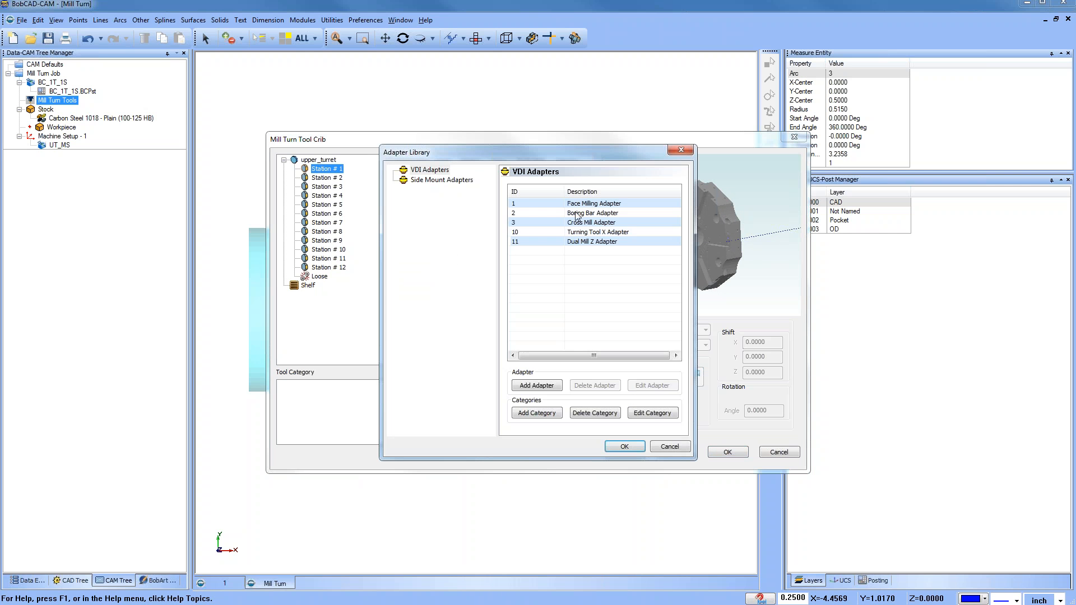
left_click(606, 204)
left_click(624, 447)
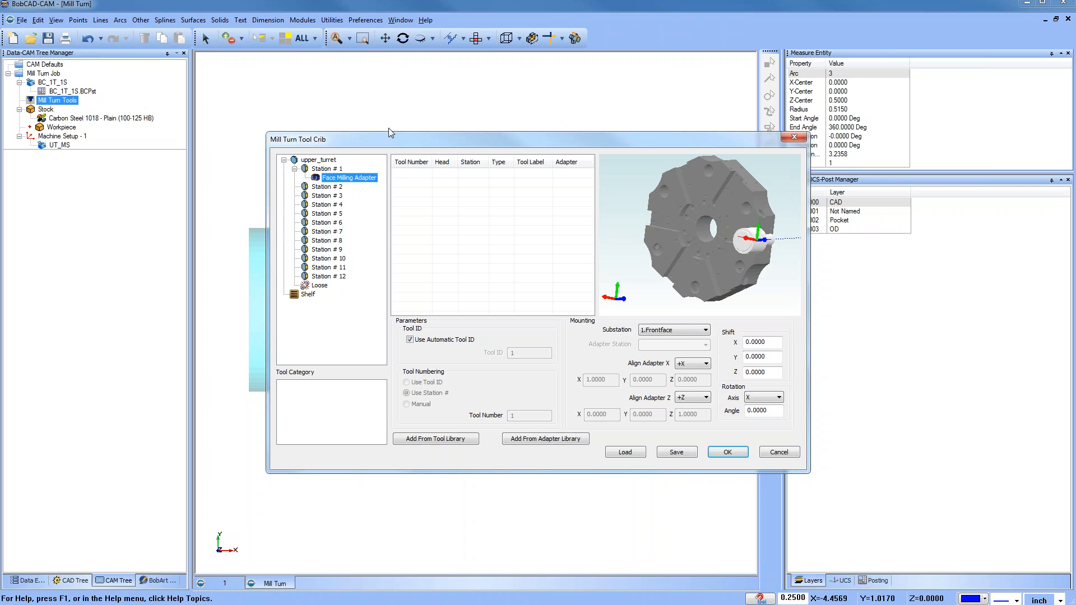
right_click(359, 185)
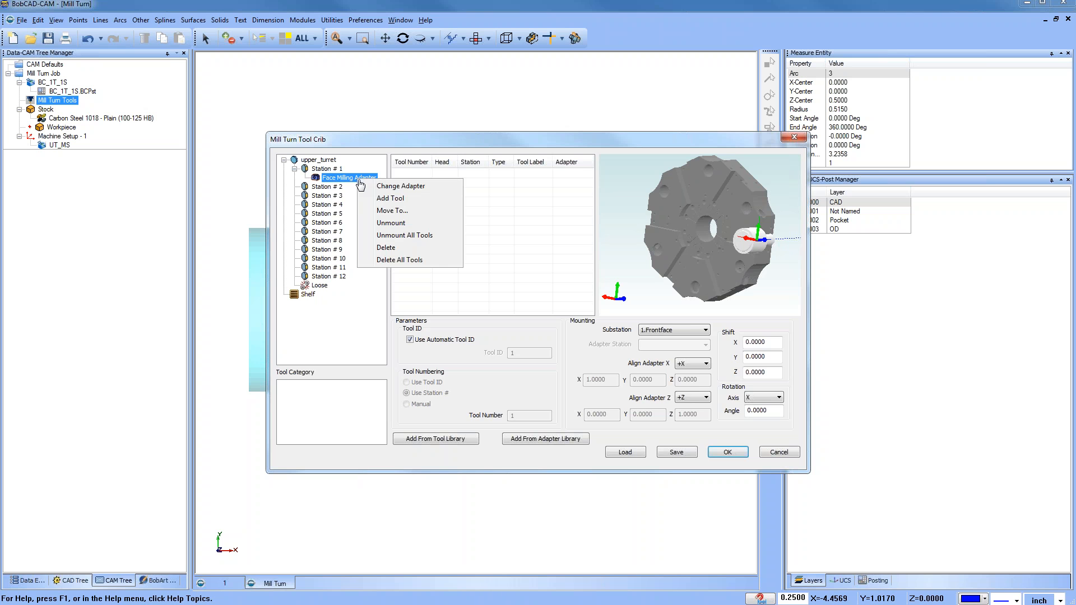
left_click(403, 248)
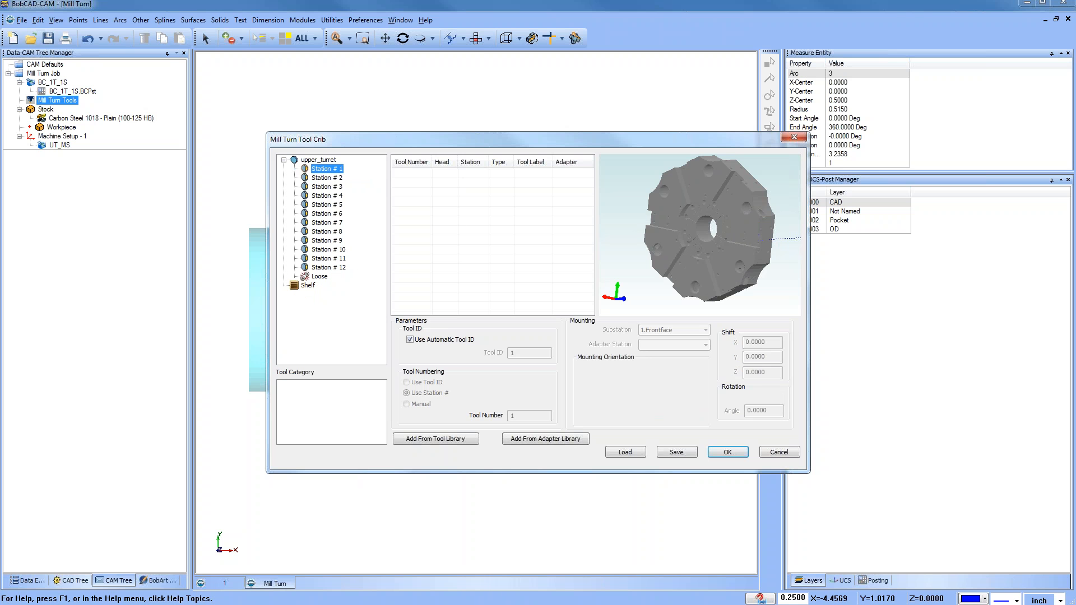
Step: Mount the Face Milling Adapter from the VDI adapter library on Station # 2
left_click(334, 179)
right_click(335, 185)
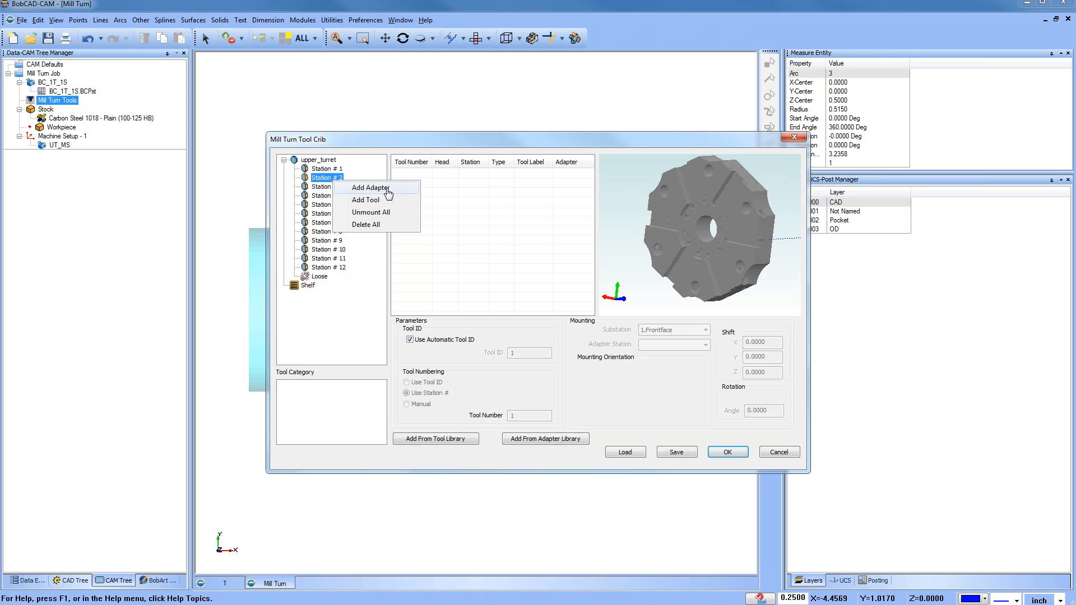
left_click(388, 191)
left_click(586, 205)
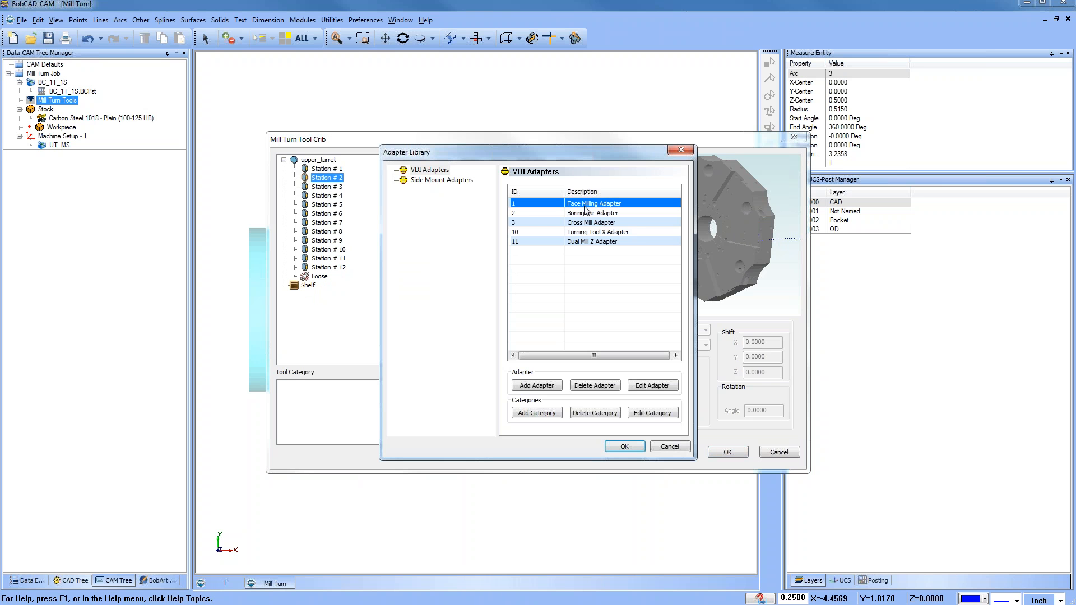
left_click(624, 447)
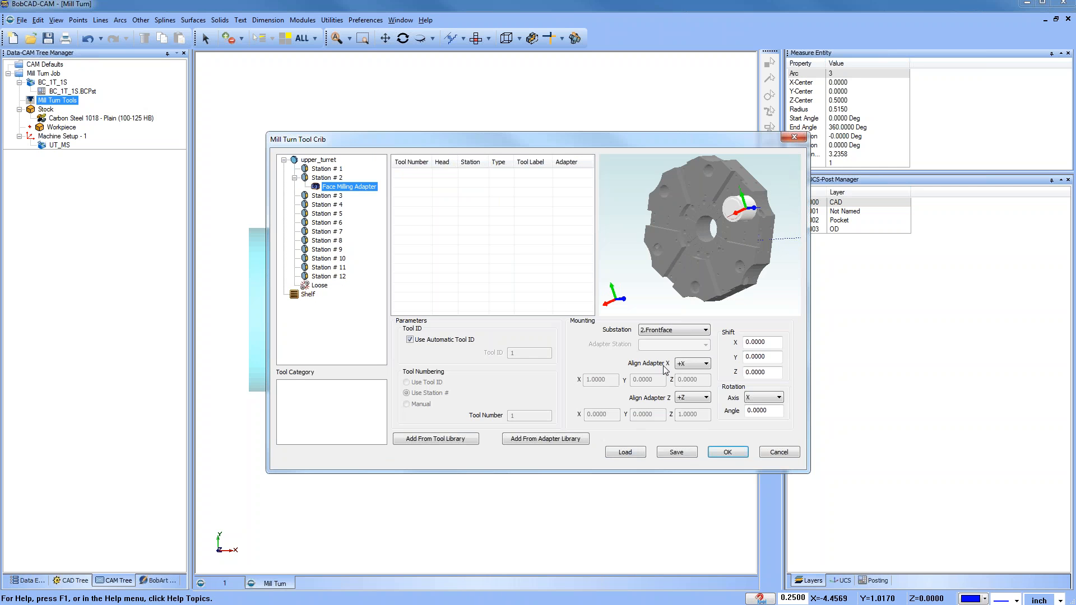
middle_click_drag(737, 270, 749, 248)
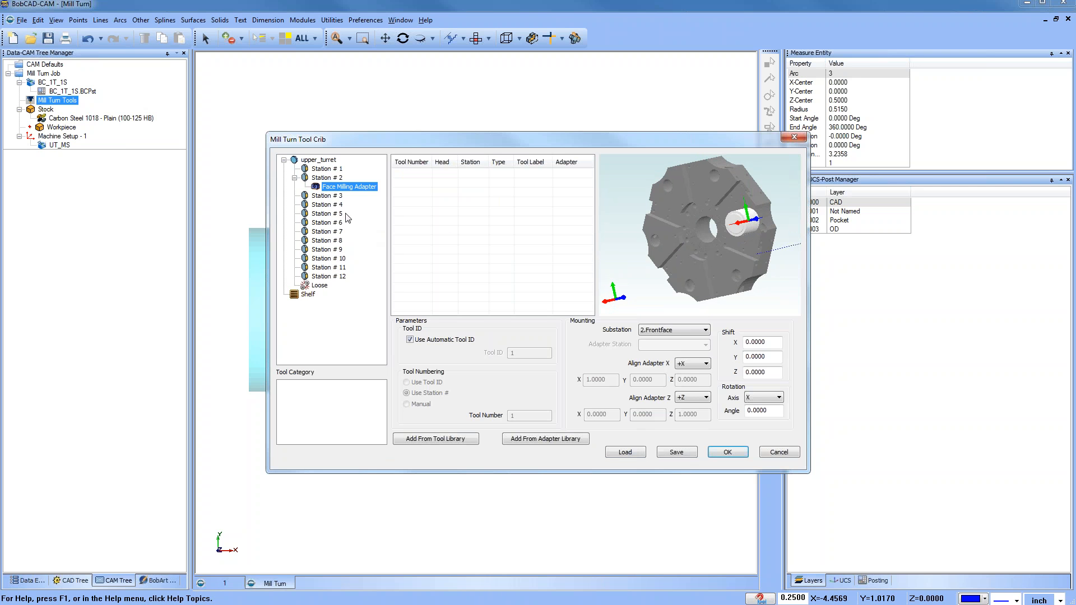
Step: Mount the Cross Mill Adapter from the VDI adapter library on Station # 4
left_click(340, 197)
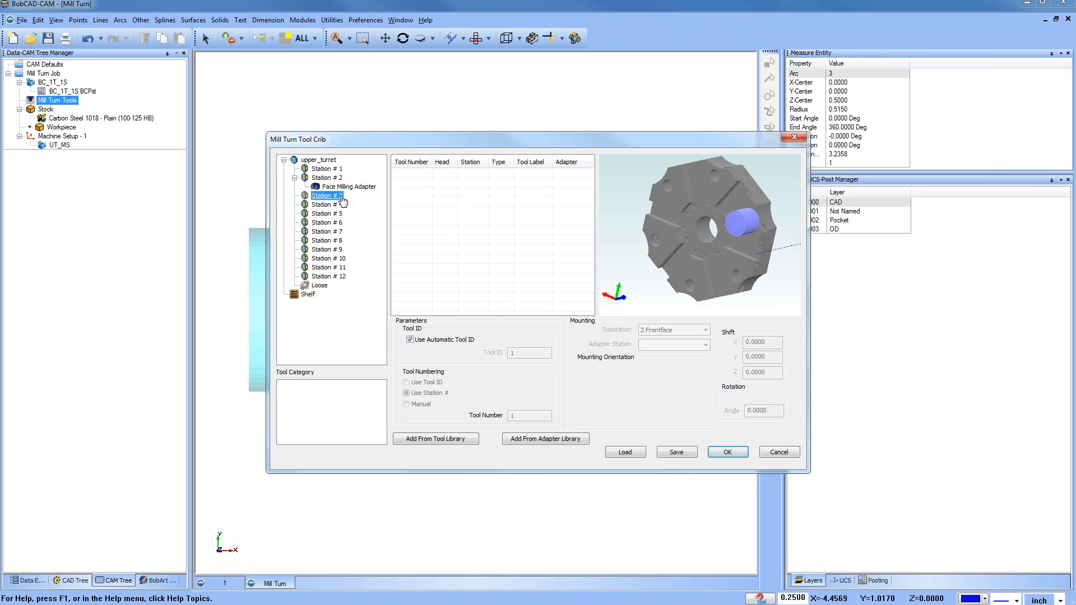
right_click(339, 206)
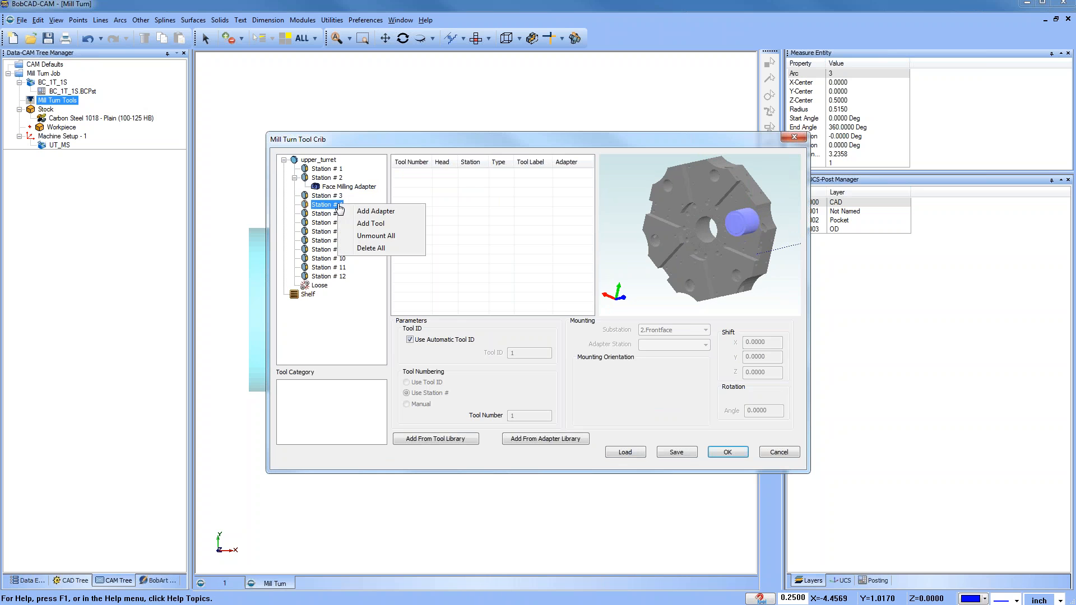
left_click(385, 217)
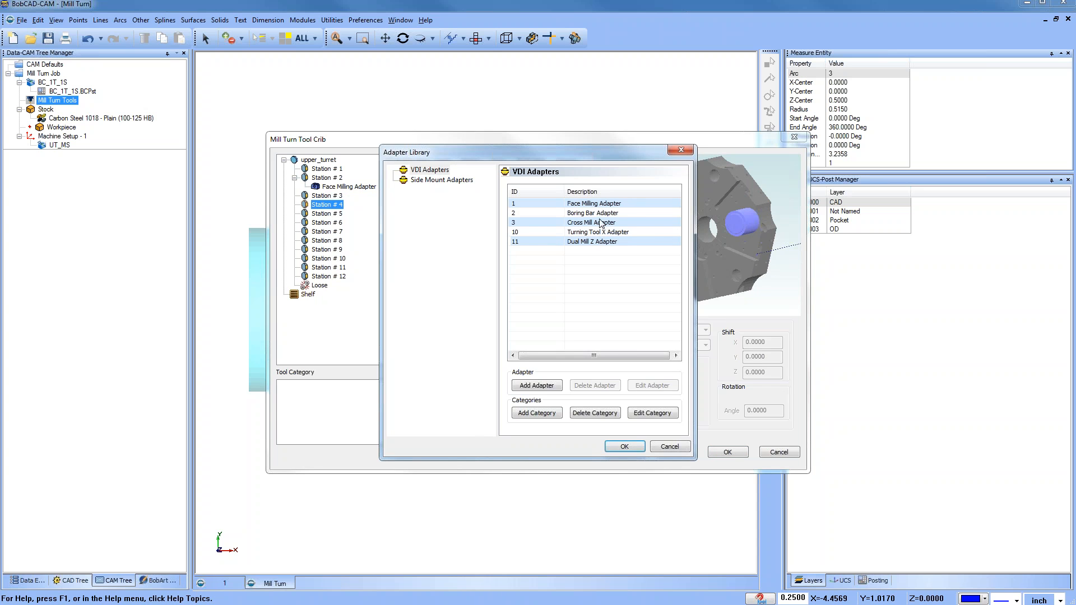
left_click(596, 222)
left_click(625, 445)
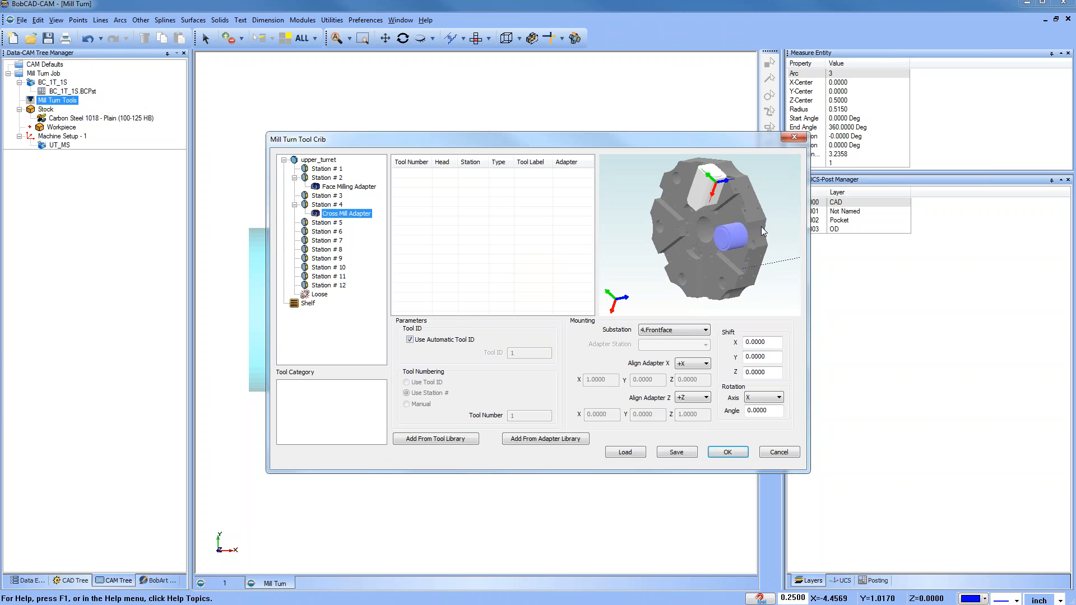
middle_click_drag(709, 170, 765, 241)
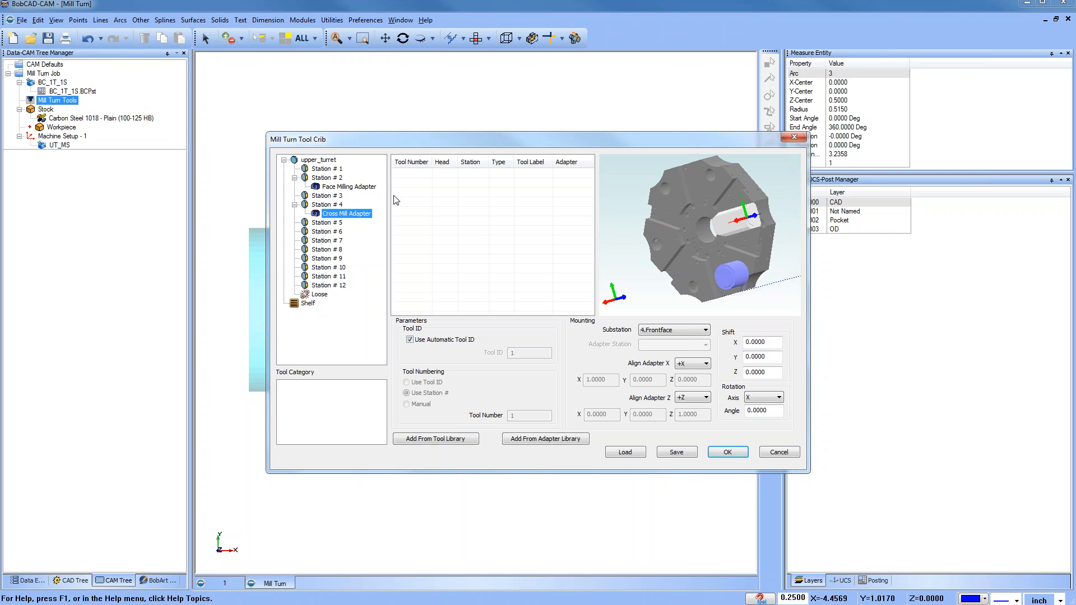
Step: Add the 3/8 FLAT ENDMILL - STANDARD rough end mill to the Face Milling Adapter on Station # 2
right_click(358, 190)
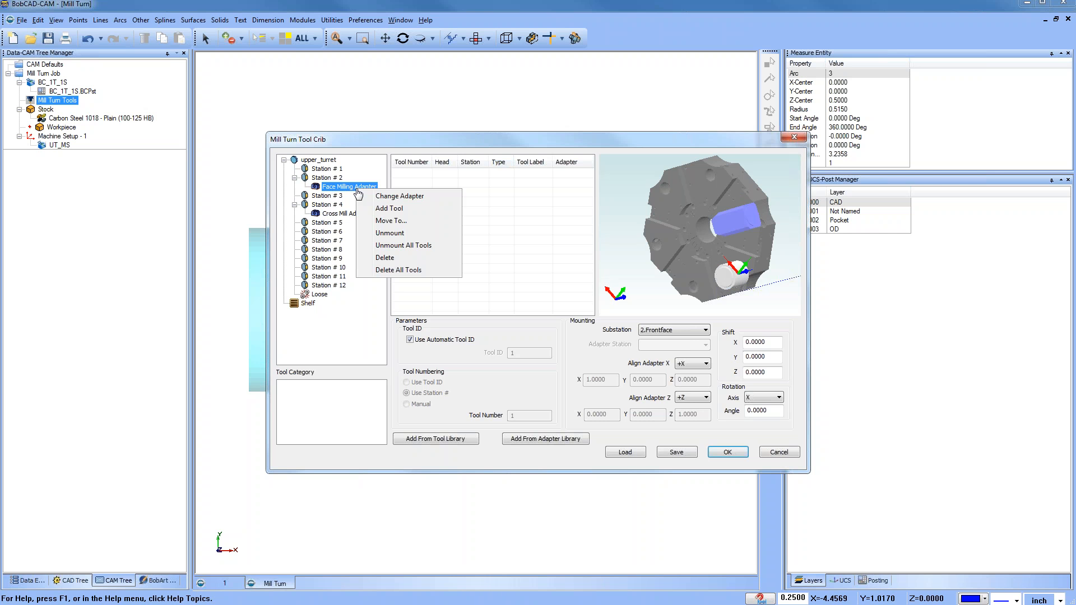
left_click(427, 216)
left_click(349, 290)
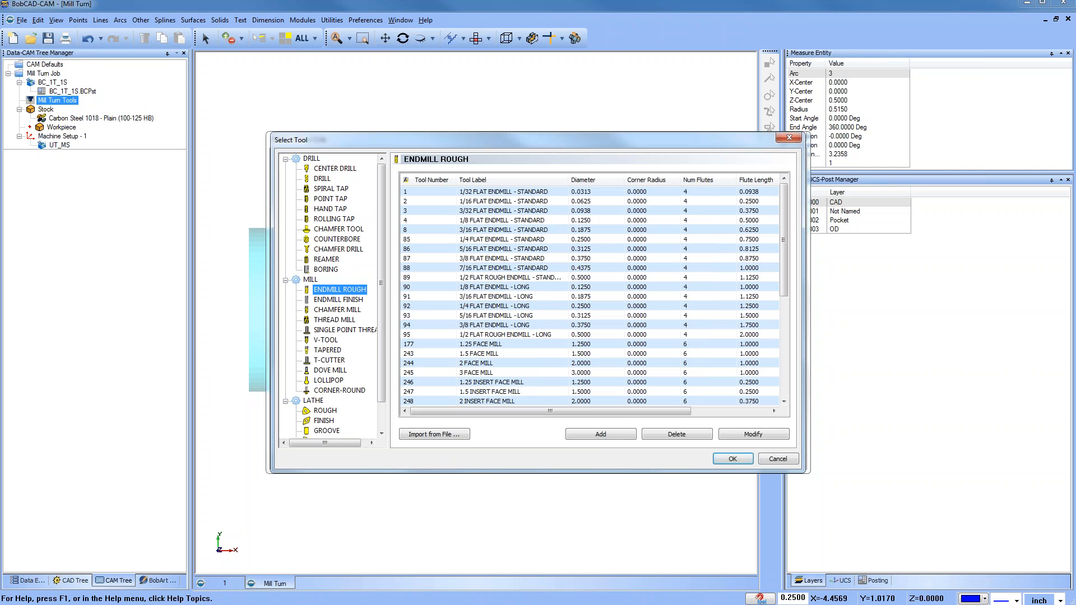
left_click(492, 258)
left_click(733, 459)
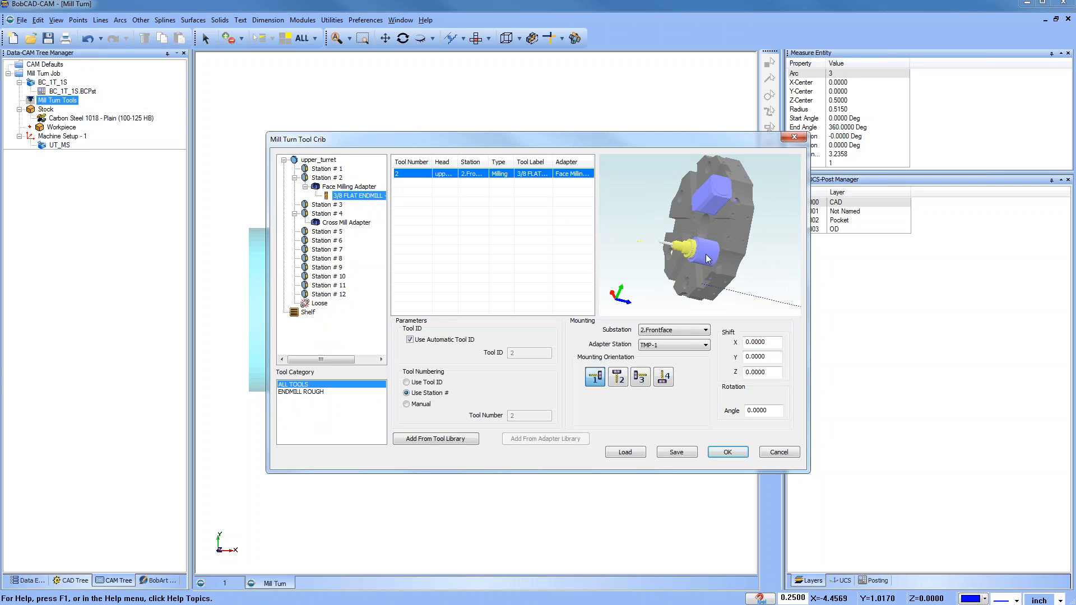
left_click_drag(705, 259, 724, 271)
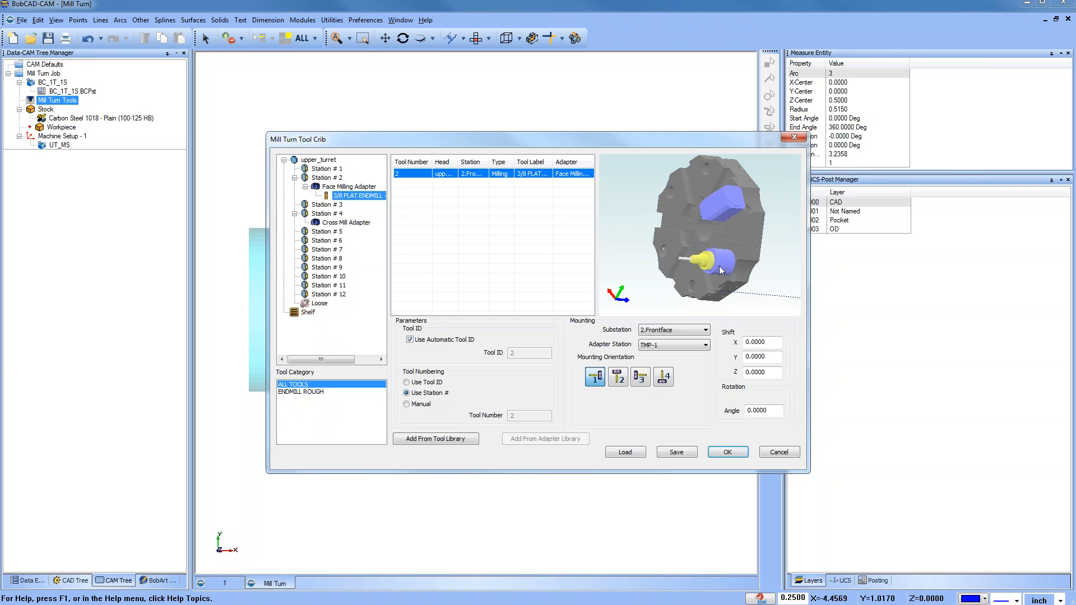
Step: Add the 3/8 FLAT ENDMILL - STANDARD rough end mill to the Cross Mill Adapter on Station # 4
left_click(351, 225)
right_click(352, 224)
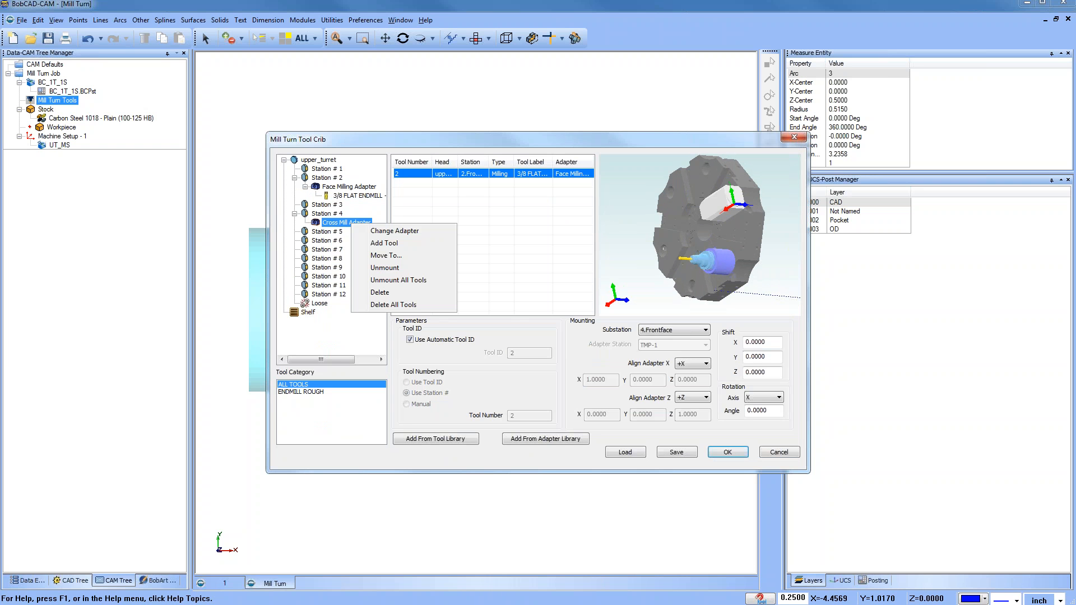
left_click(385, 243)
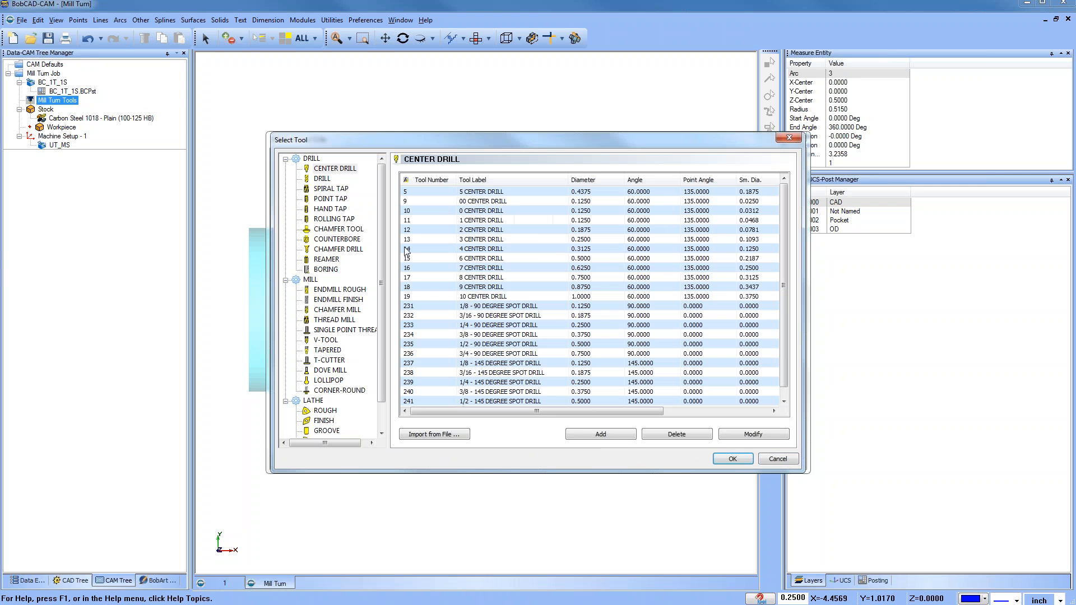
left_click(339, 300)
left_click(340, 290)
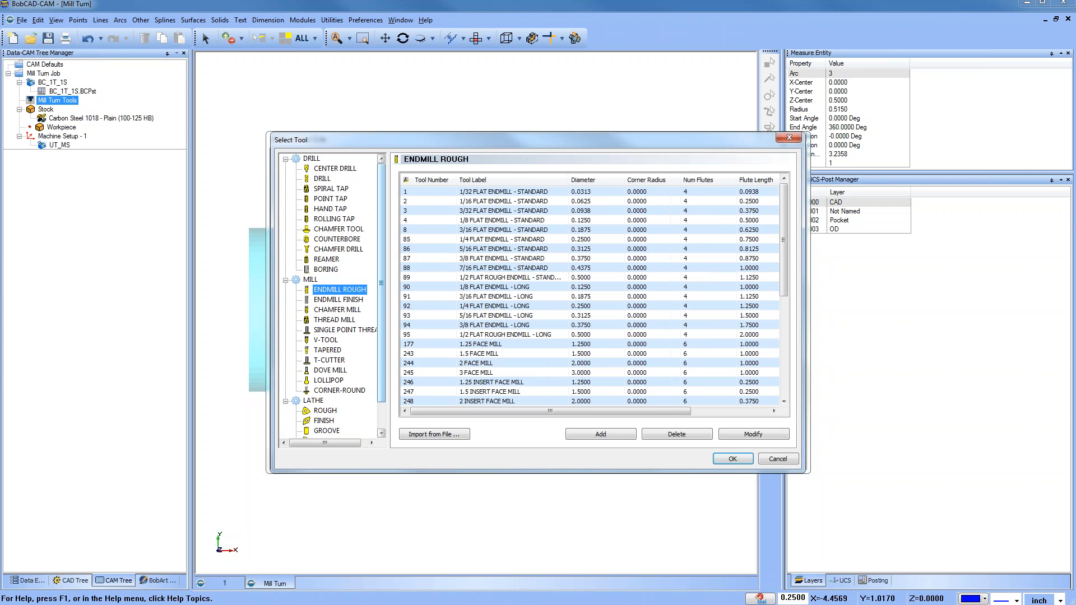
left_click(482, 259)
left_click(732, 455)
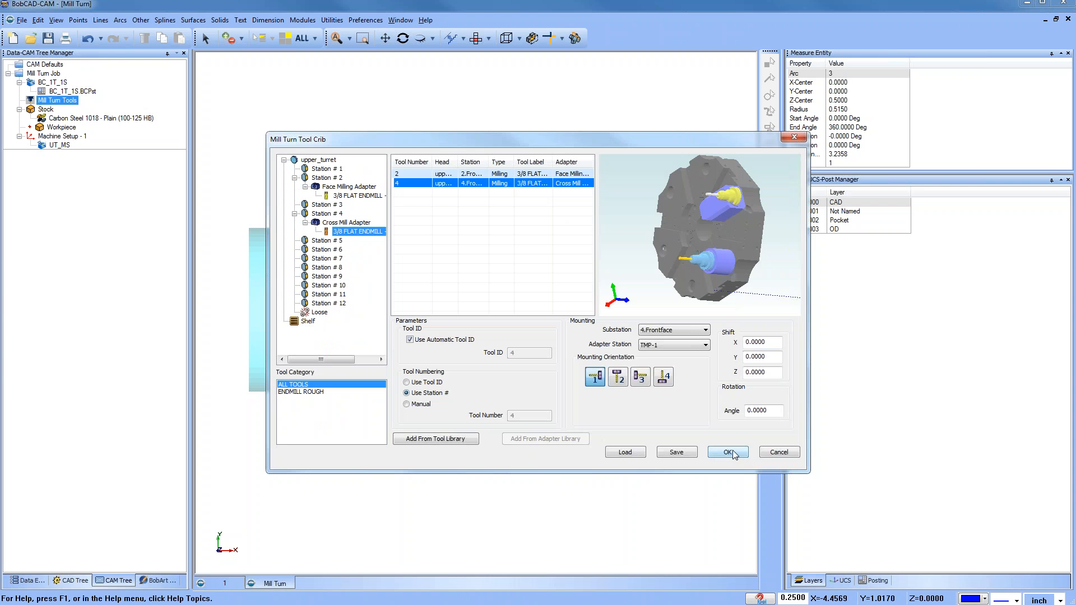
left_click_drag(708, 234, 760, 207)
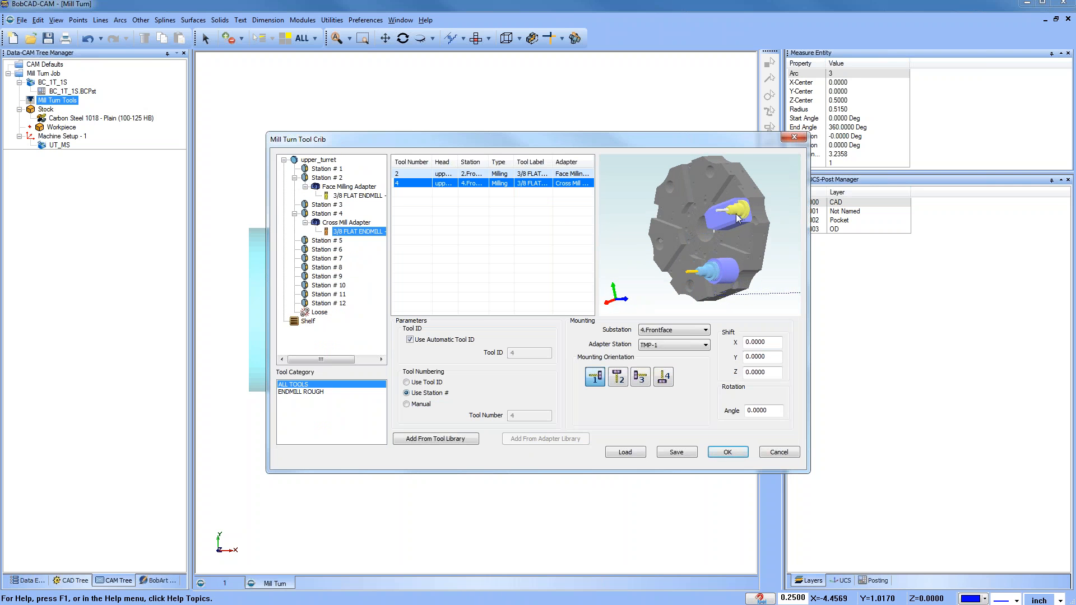
Step: Try each mounting orientation for the Cross Mill Adapter's end mill and set it to orientation 2
scroll(745, 207, "up", 5)
middle_click_drag(745, 207, 729, 224)
scroll(707, 224, "down", 3)
scroll(720, 224, "down", 2)
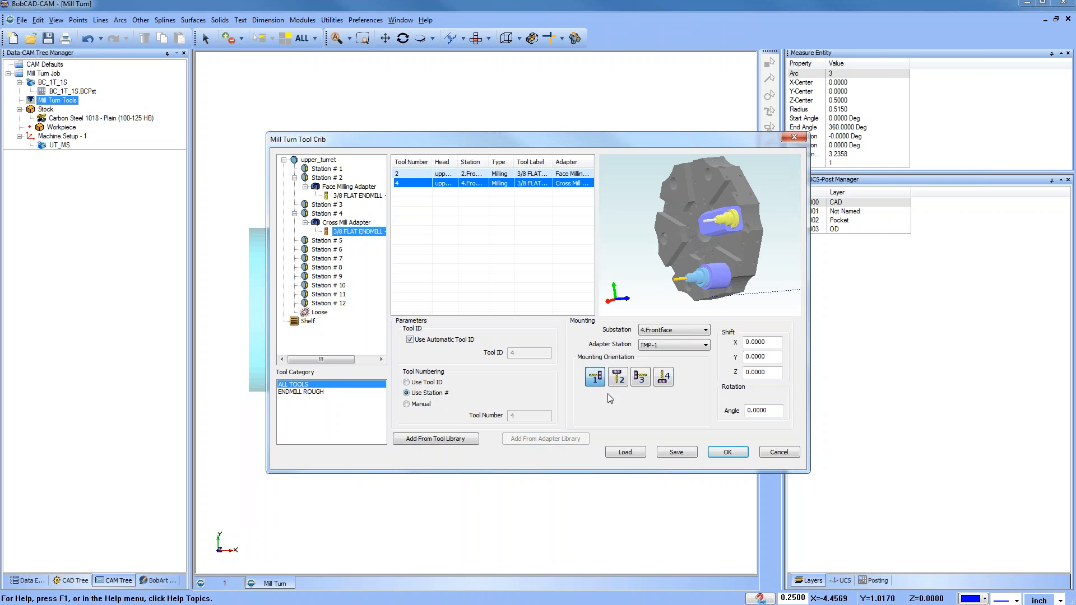
left_click(617, 381)
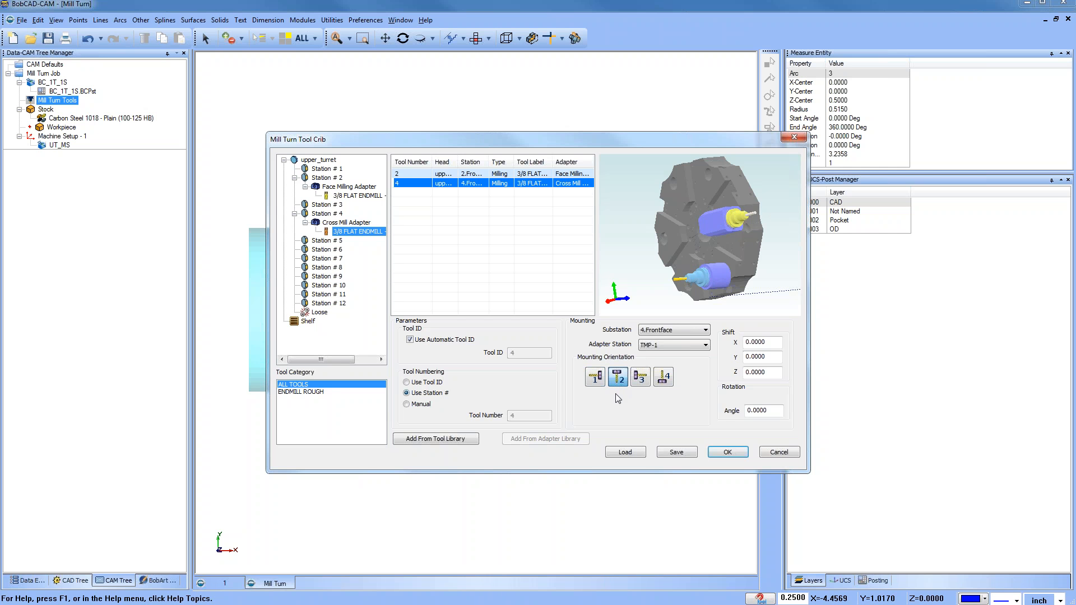
left_click(598, 380)
left_click(618, 380)
left_click(642, 382)
left_click(662, 384)
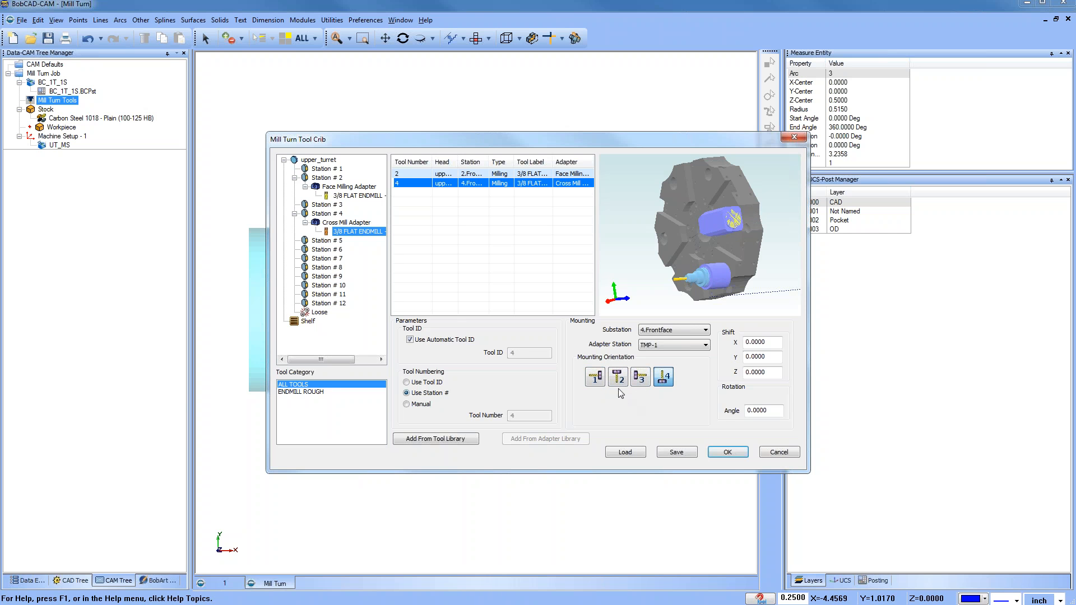
left_click(595, 379)
left_click(620, 383)
left_click_drag(735, 249, 707, 269)
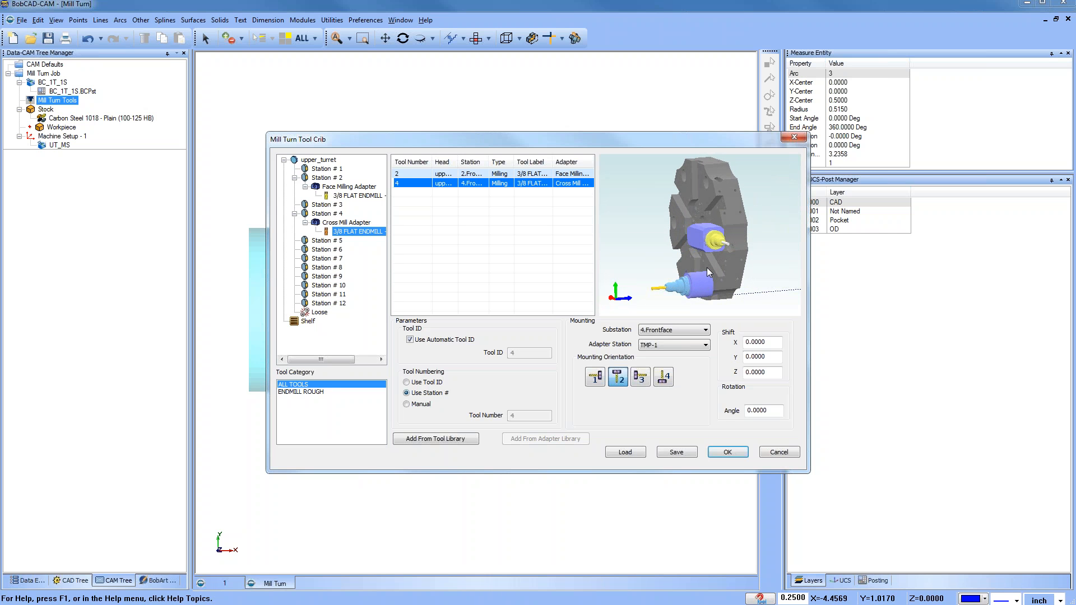
Step: Unmount the Cross Mill Adapter from Station # 4 onto the shelf
right_click(357, 224)
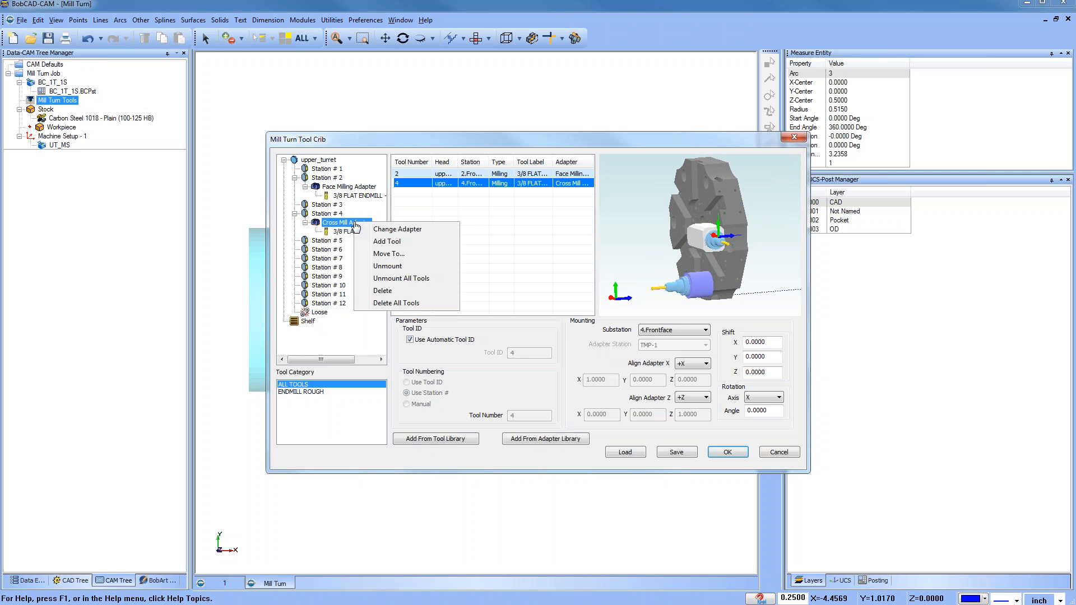
left_click(405, 268)
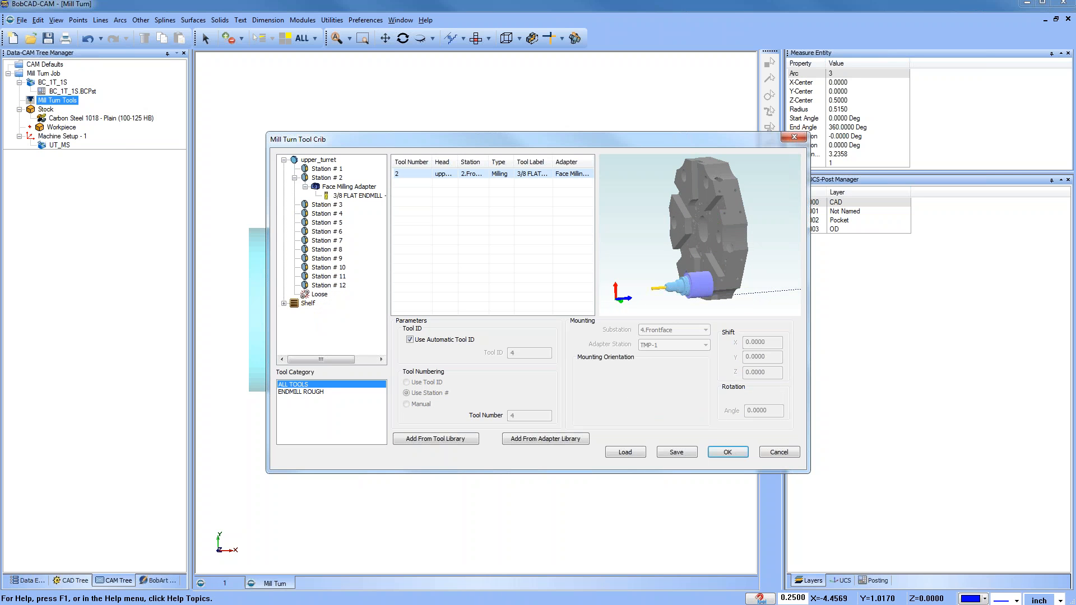
left_click(284, 304)
middle_click_drag(724, 237, 731, 234)
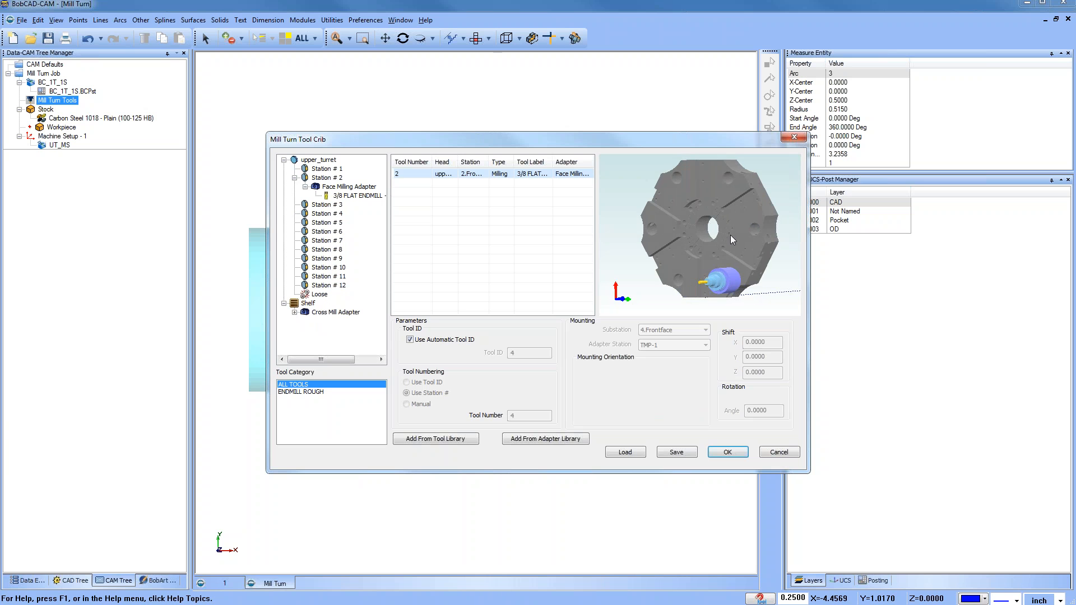
Step: Mount the Cross Mill Adapter from the shelf on Station # 11
right_click(345, 315)
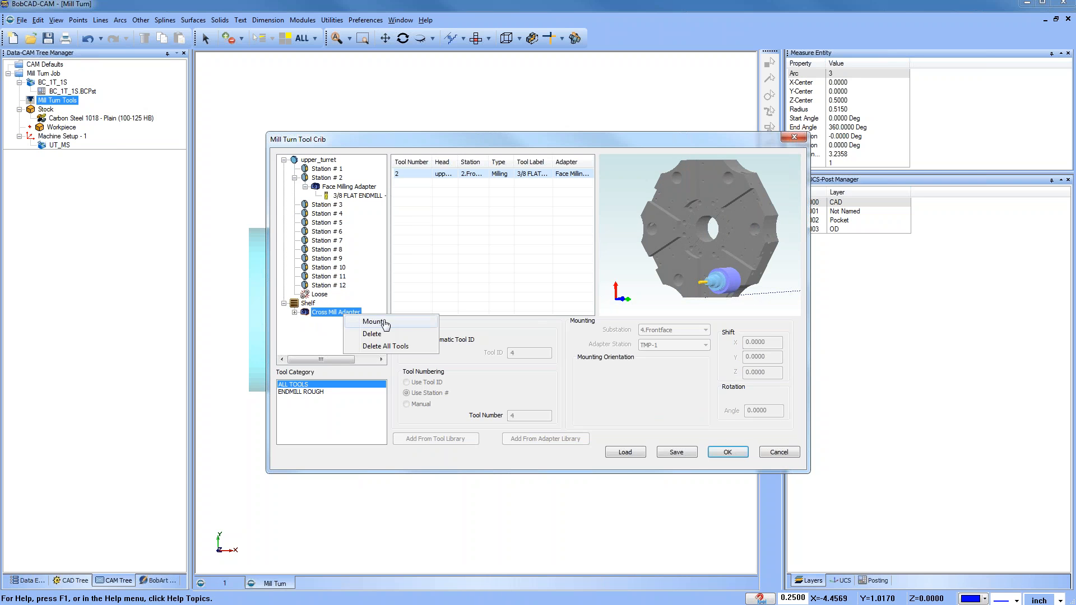
left_click(376, 323)
left_click(546, 293)
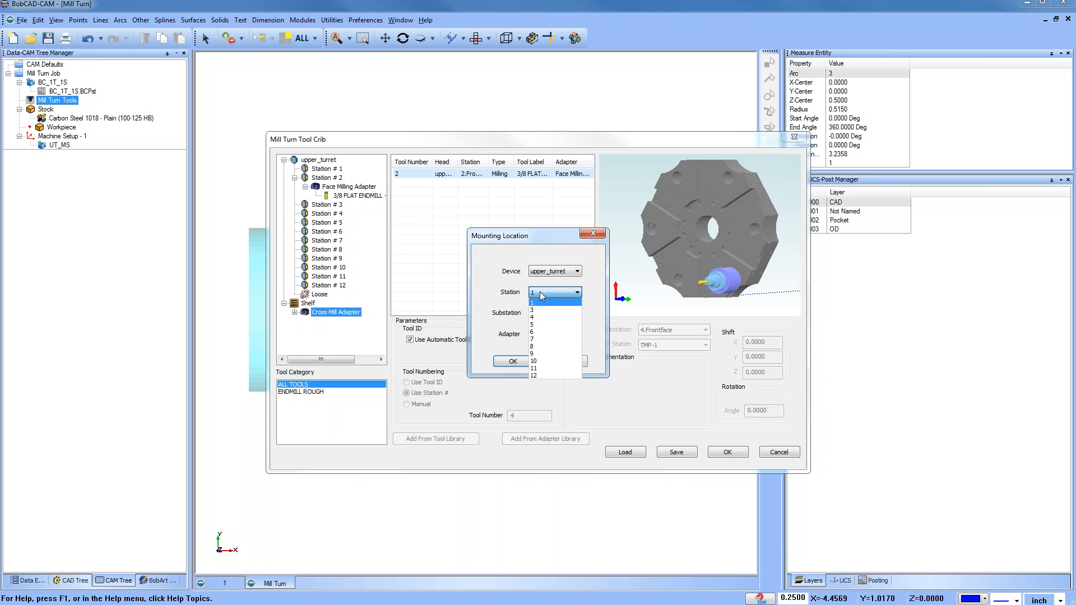
left_click(549, 369)
left_click(513, 361)
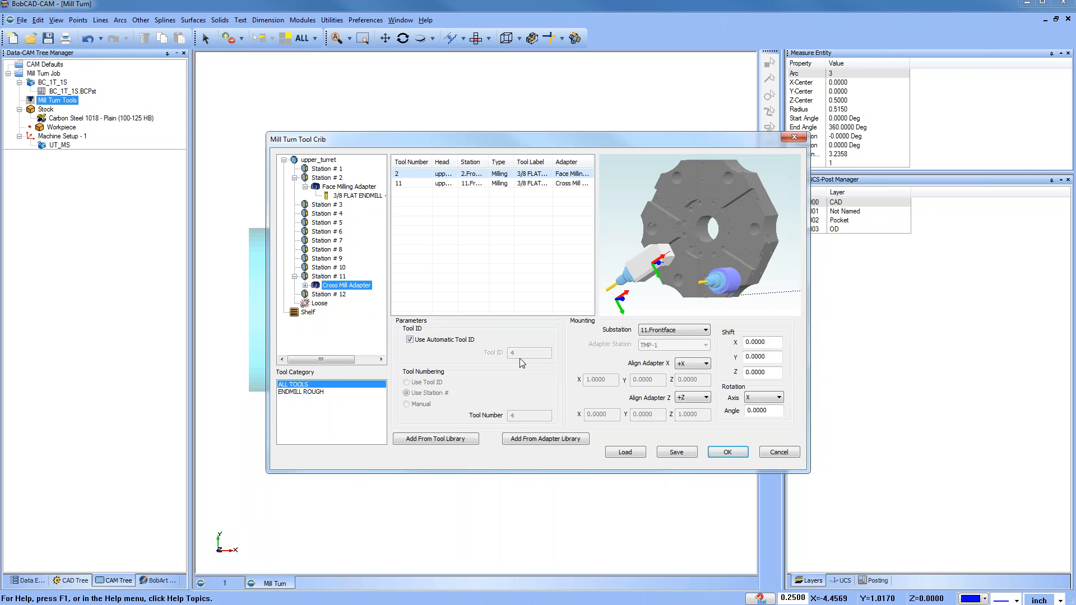
Step: Move the mounted Cross Mill Adapter to Station # 12
middle_click_drag(688, 214, 695, 244)
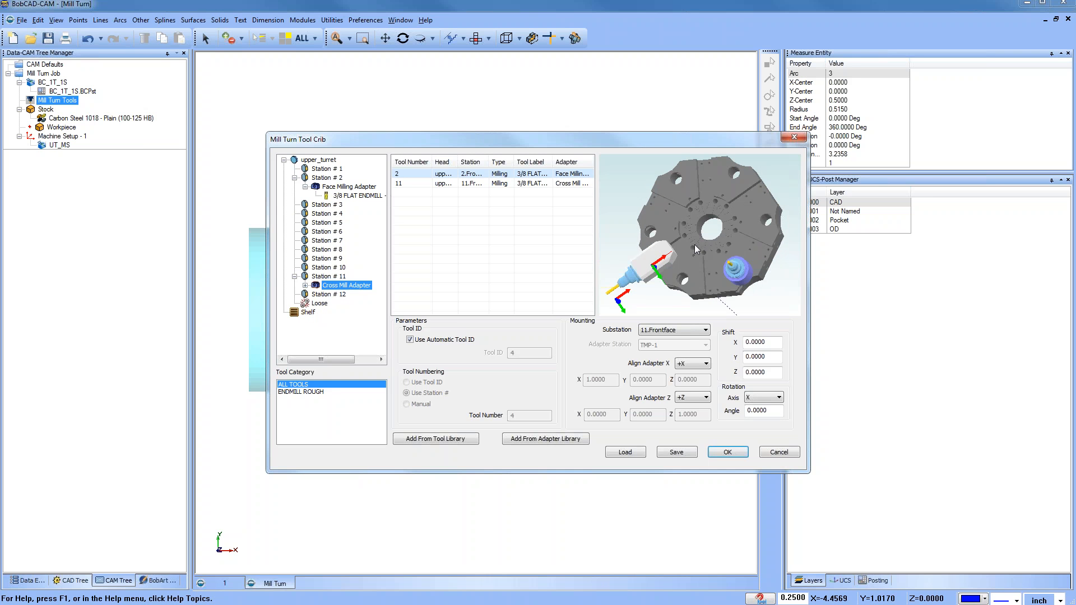
right_click(353, 288)
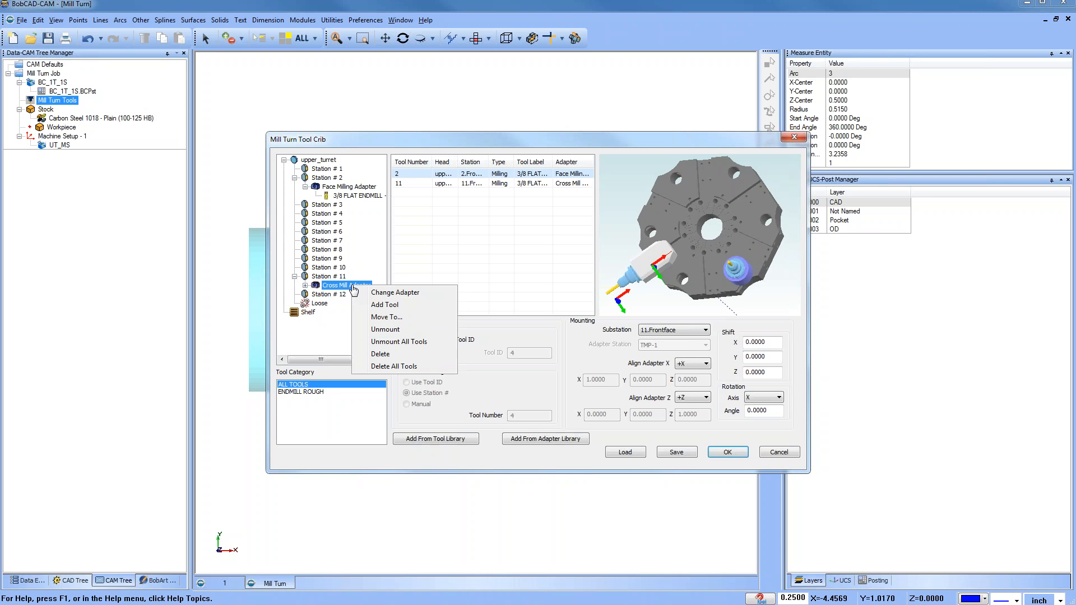
left_click(386, 318)
left_click(541, 292)
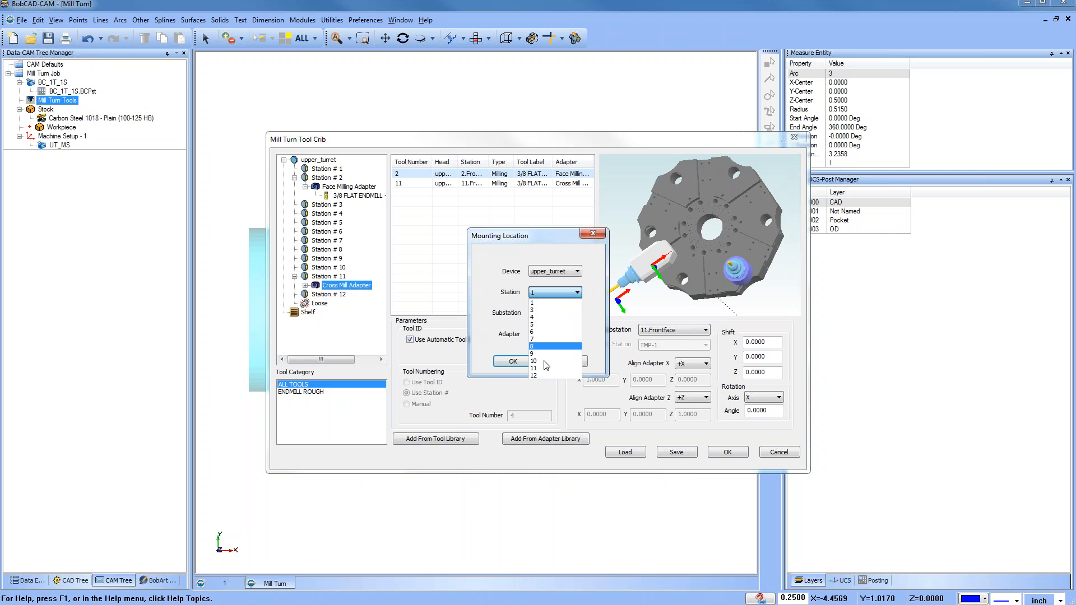
left_click(546, 376)
left_click(516, 362)
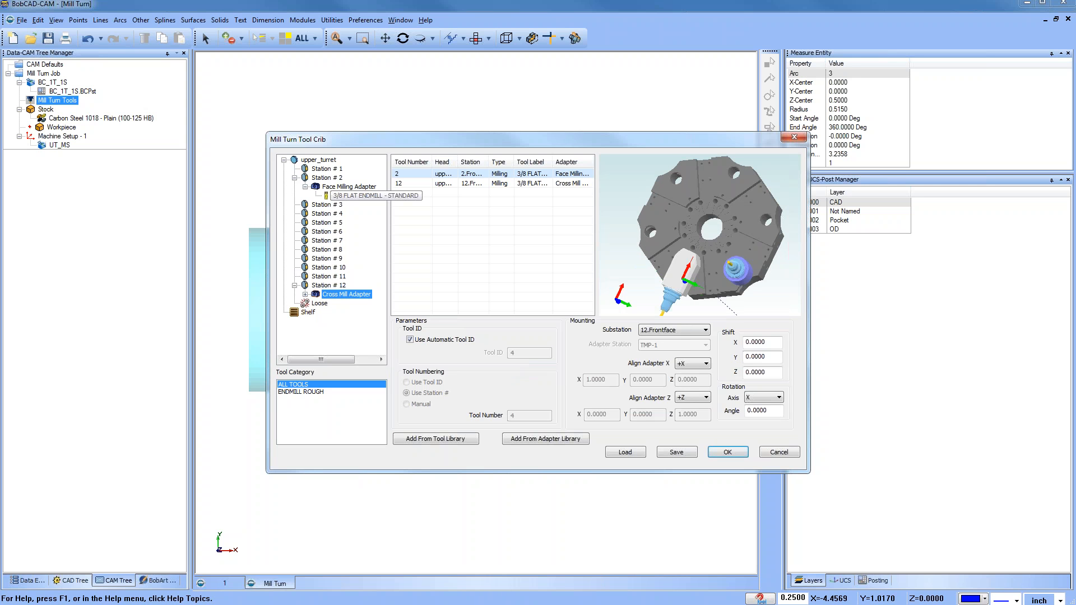
Step: Unmount the Face Milling Adapter from Station # 2 and the Cross Mill Adapter from Station # 12
right_click(359, 187)
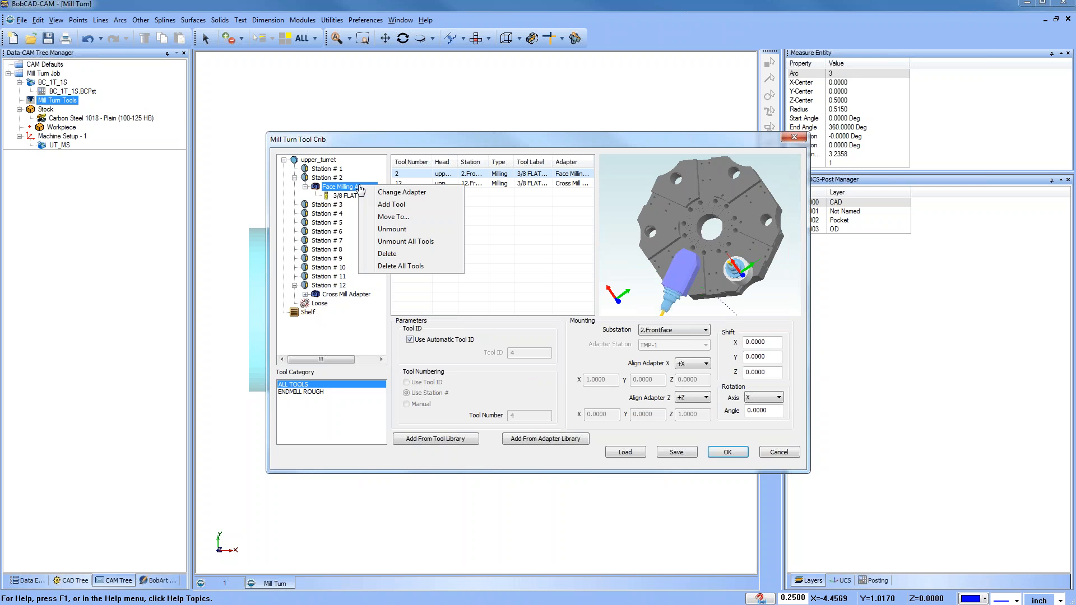
left_click(392, 229)
right_click(336, 277)
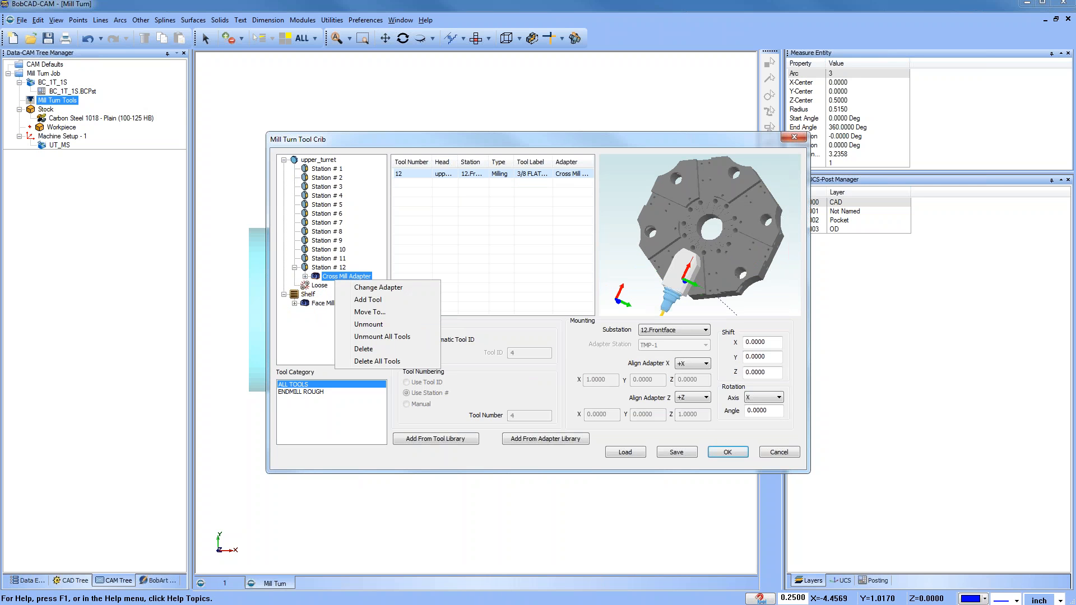
left_click(369, 324)
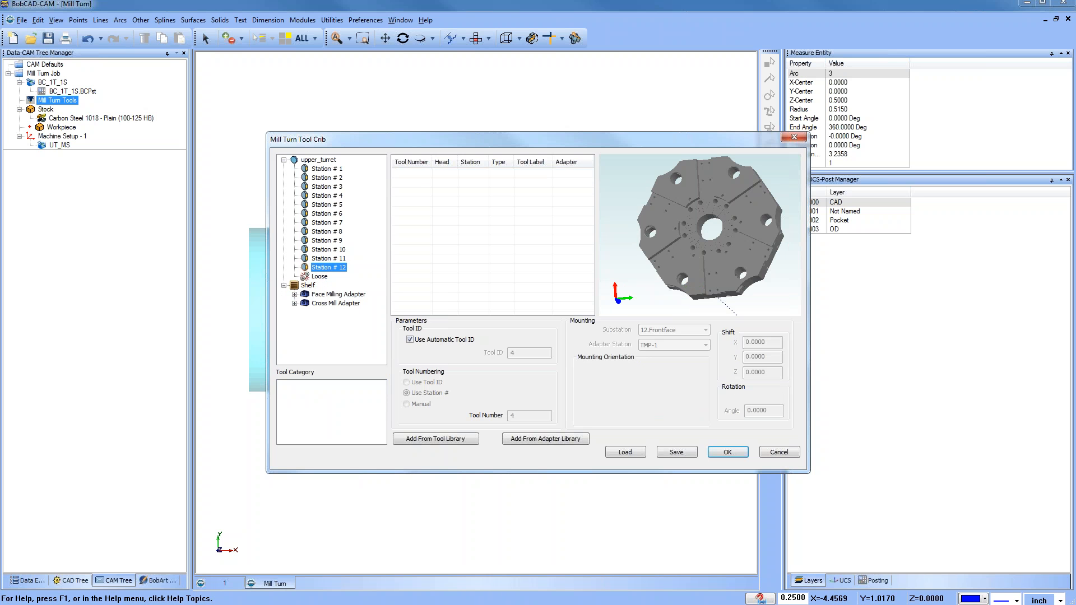
Step: Expand the shelf's Cross Mill Adapter to examine the end mill it holds
left_click(295, 304)
left_click(294, 304)
left_click(295, 303)
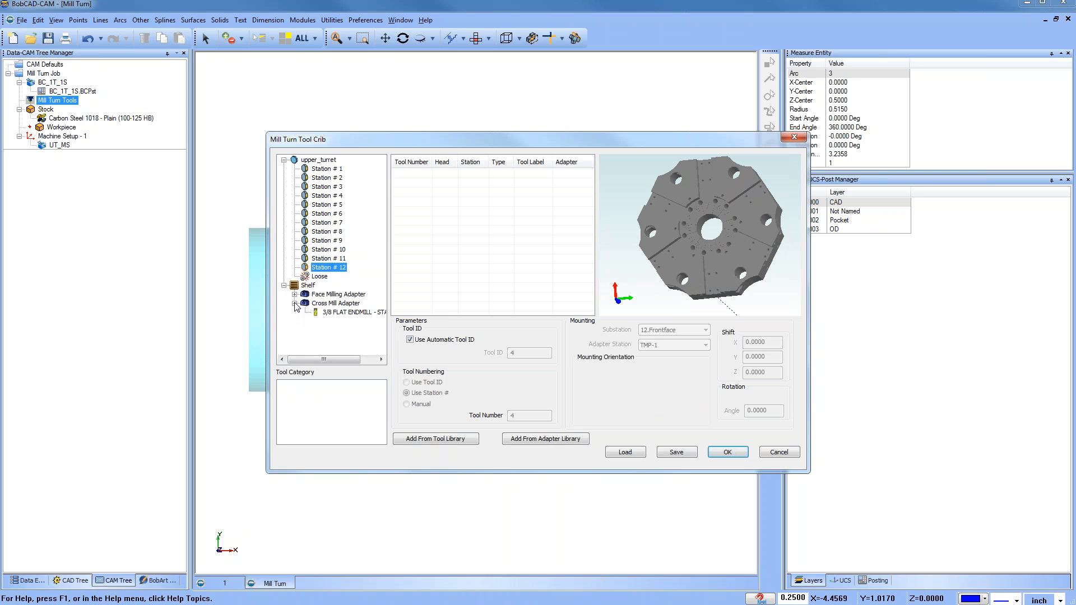
left_click(294, 303)
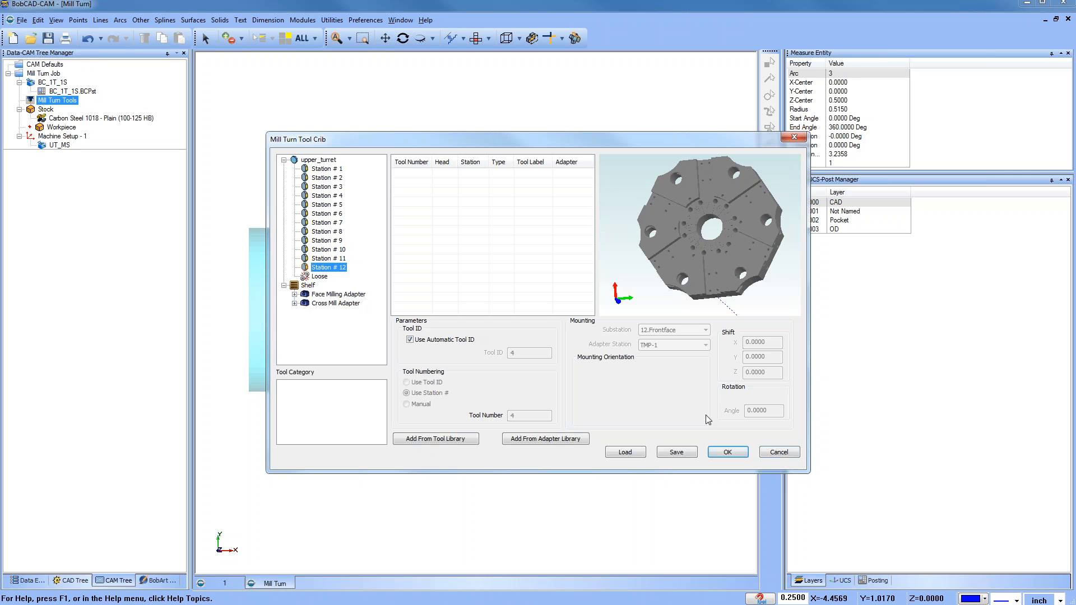
Step: Add the CNMG - 1/64 RAD - ROUGH TURNING lathe rough tool to Station # 1
left_click(326, 169)
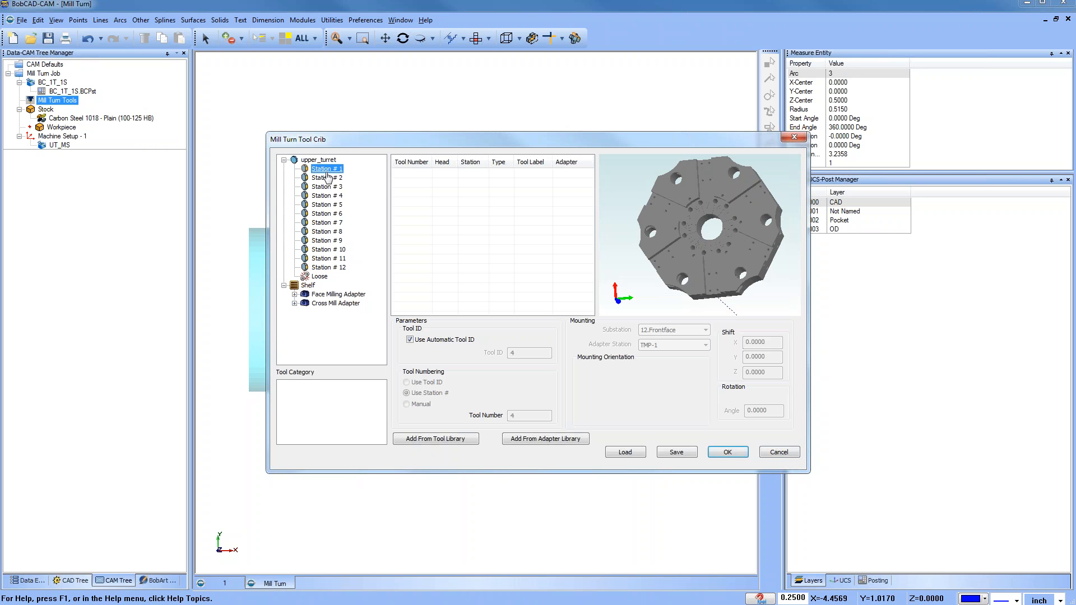
right_click(328, 171)
left_click(362, 190)
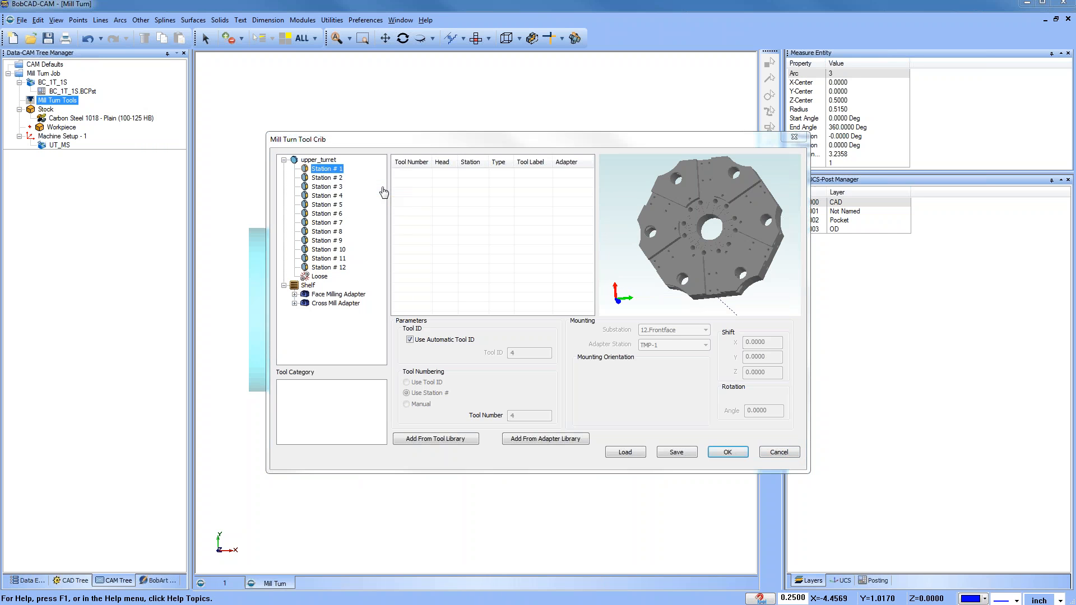
left_click(325, 412)
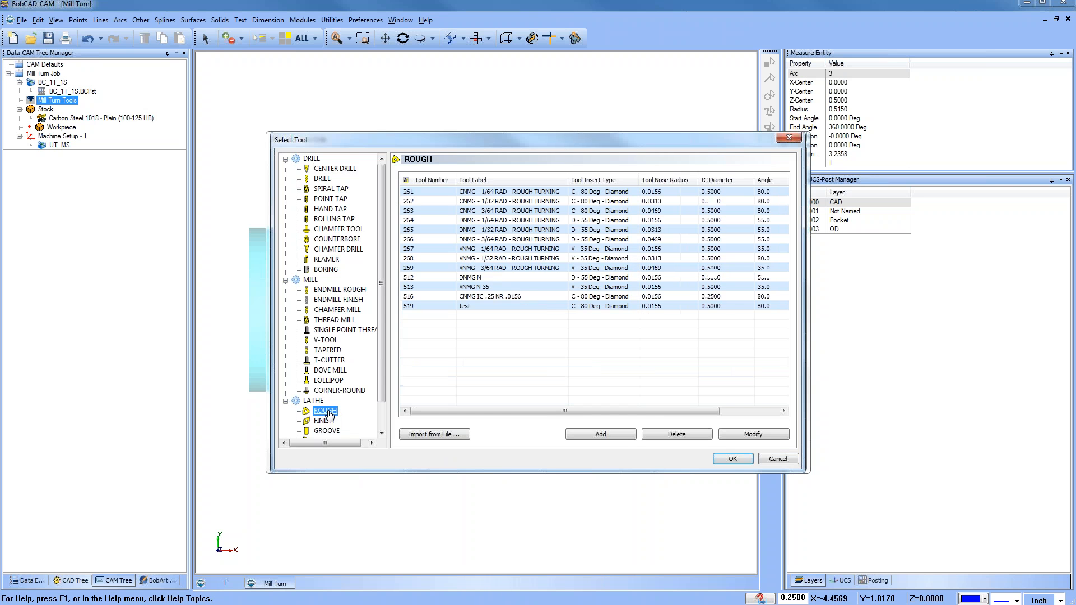
left_click(473, 192)
left_click(731, 461)
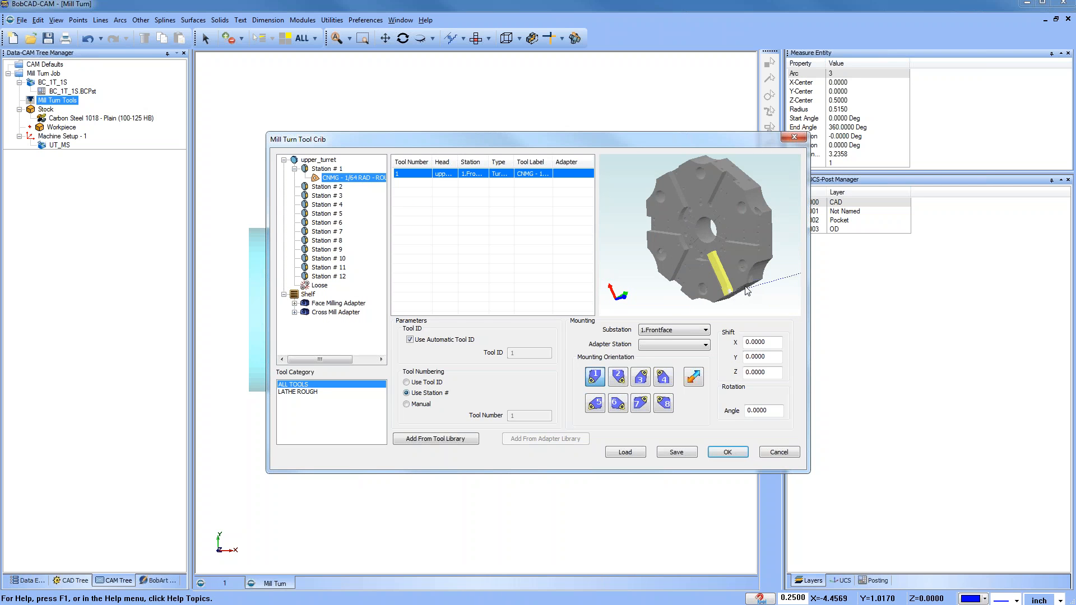
Step: Set the turning tool's X shift to -3
double_click(756, 342)
key("Tab")
key("Tab")
left_click_drag(770, 343, 721, 343)
type("-3")
left_click(768, 357)
middle_click_drag(723, 244, 715, 220)
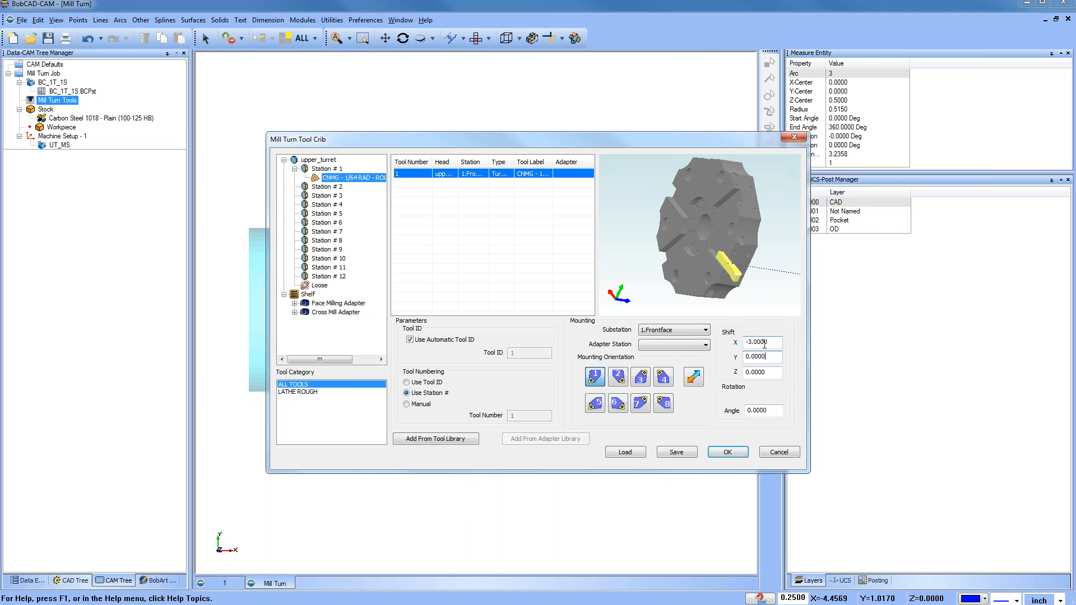
Step: Experiment with the turning tool's Y and Z shift values while checking the preview
left_click_drag(773, 343, 733, 341)
left_click_drag(771, 353, 746, 357)
type("-0.25")
left_click(769, 372)
type("0")
left_click(774, 342)
middle_click_drag(681, 226, 735, 255)
key("Tab")
type(".25")
left_click(775, 342)
Step: Set the turning tool's Y shift to 0 and Z shift to -0.25
middle_click_drag(756, 274, 727, 237)
key("Tab")
type("0")
key("Tab")
type(".25")
left_click(772, 358)
double_click(773, 373)
type("-.25")
left_click(773, 357)
scroll(718, 241, "up", 5)
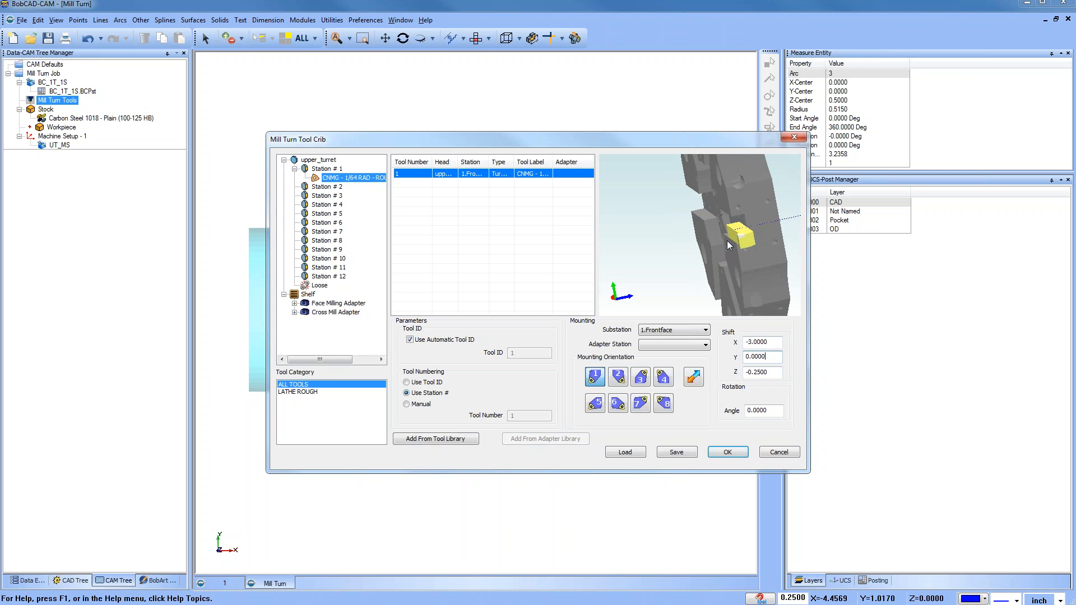
scroll(728, 264, "down", 4)
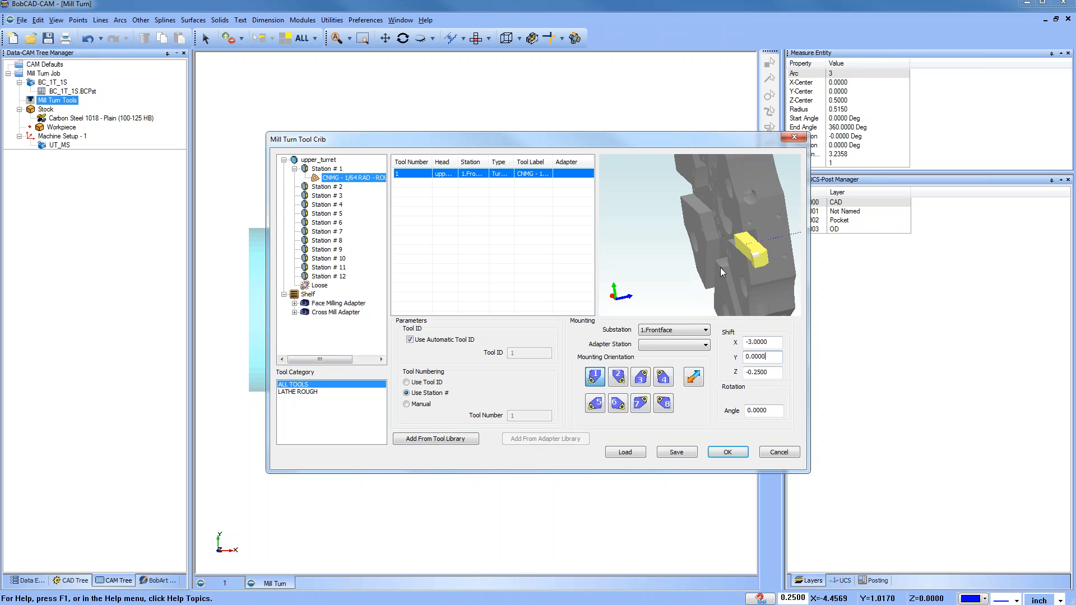
Step: Try an X shift of -5 for the turning tool and revert it to -3
middle_click_drag(714, 272, 736, 275)
double_click(758, 343)
type("-5")
left_click(775, 359)
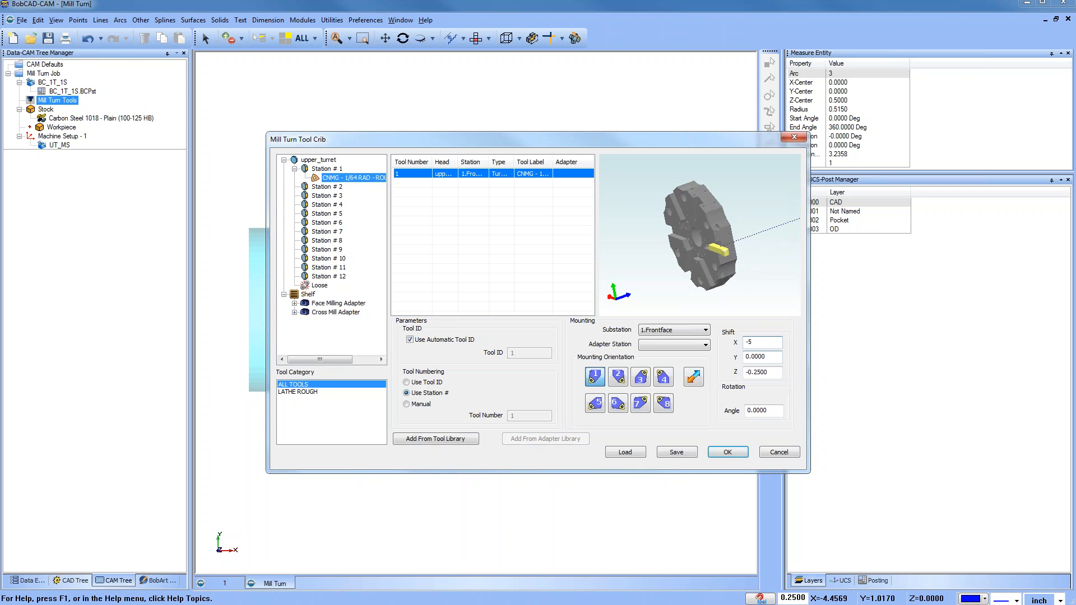
middle_click_drag(688, 257, 754, 224)
double_click(758, 342)
type("-3")
left_click(775, 357)
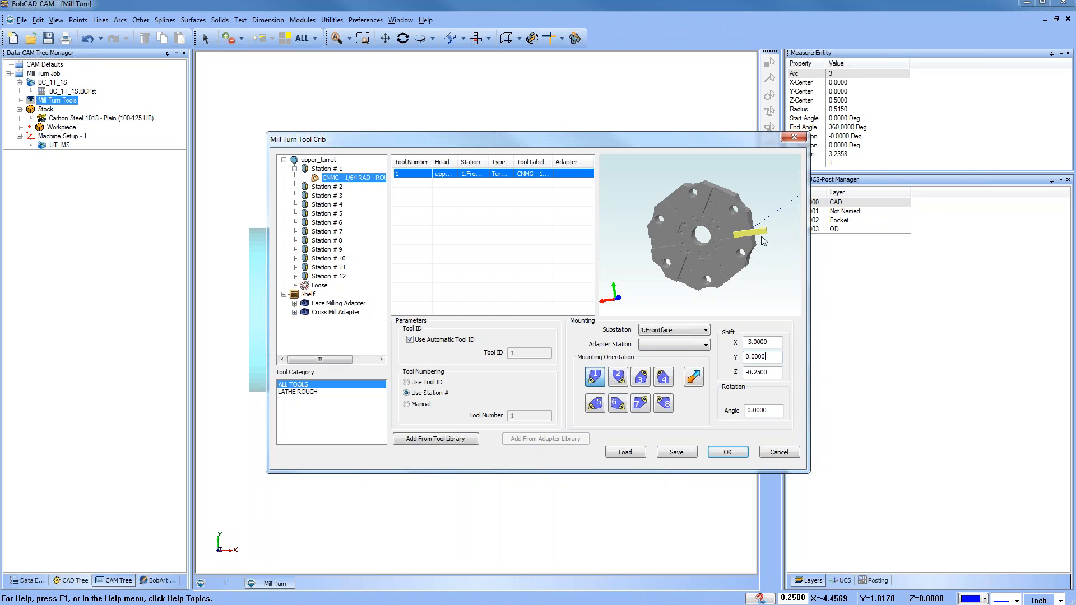
Step: Toggle the turning tool's flip orientation option several times to preview its effect
middle_click_drag(752, 259, 719, 287)
scroll(739, 289, "up", 5)
scroll(739, 288, "down", 3)
scroll(696, 246, "up", 5)
scroll(706, 257, "down", 3)
left_click(694, 379)
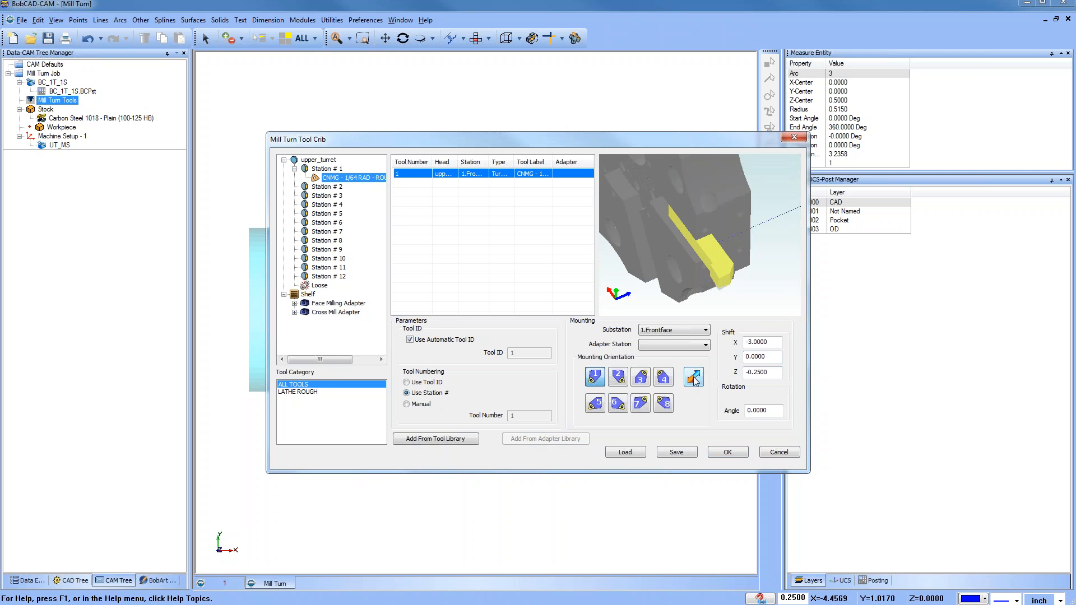
left_click(694, 379)
left_click(694, 379)
left_click(694, 379)
scroll(714, 271, "up", 4)
scroll(710, 271, "down", 6)
Step: Try each mounting orientation for the turning tool and return to orientation 1
left_click(620, 377)
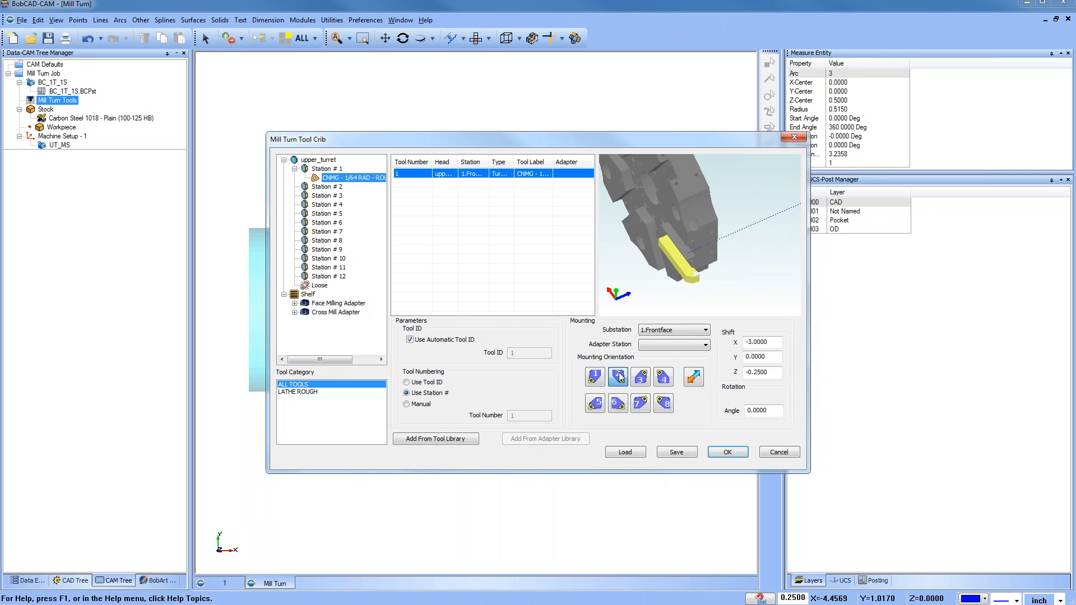
left_click(641, 377)
left_click(665, 381)
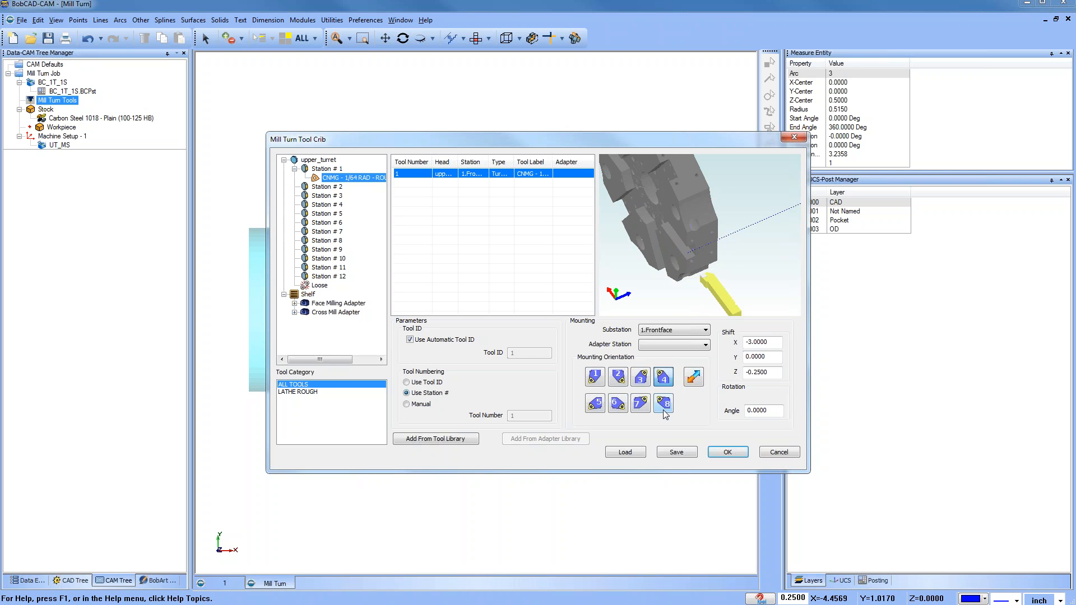
left_click(664, 405)
left_click(642, 405)
left_click(621, 408)
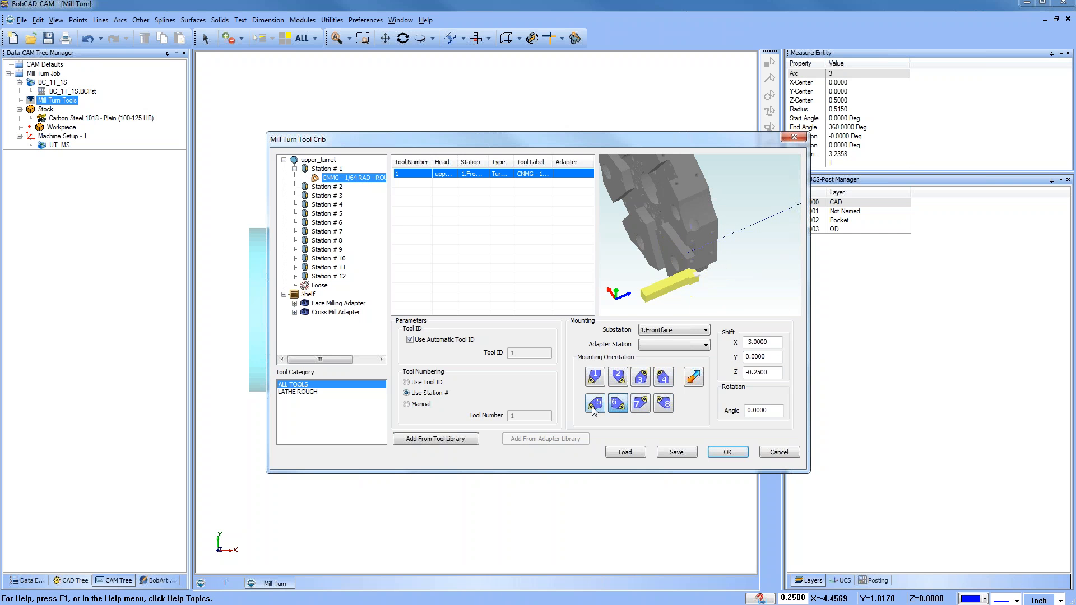
left_click(592, 408)
left_click(594, 378)
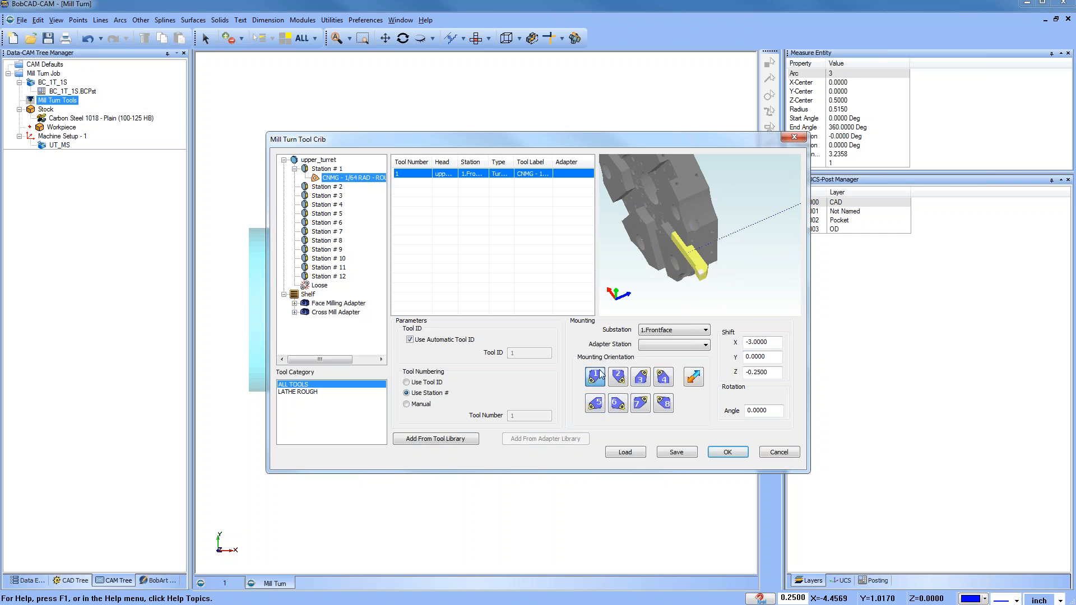
Step: Save the tool crib configuration as test and close the tool crib
left_click_drag(714, 276, 715, 261)
middle_click_drag(715, 257, 704, 246)
scroll(704, 247, "down", 4)
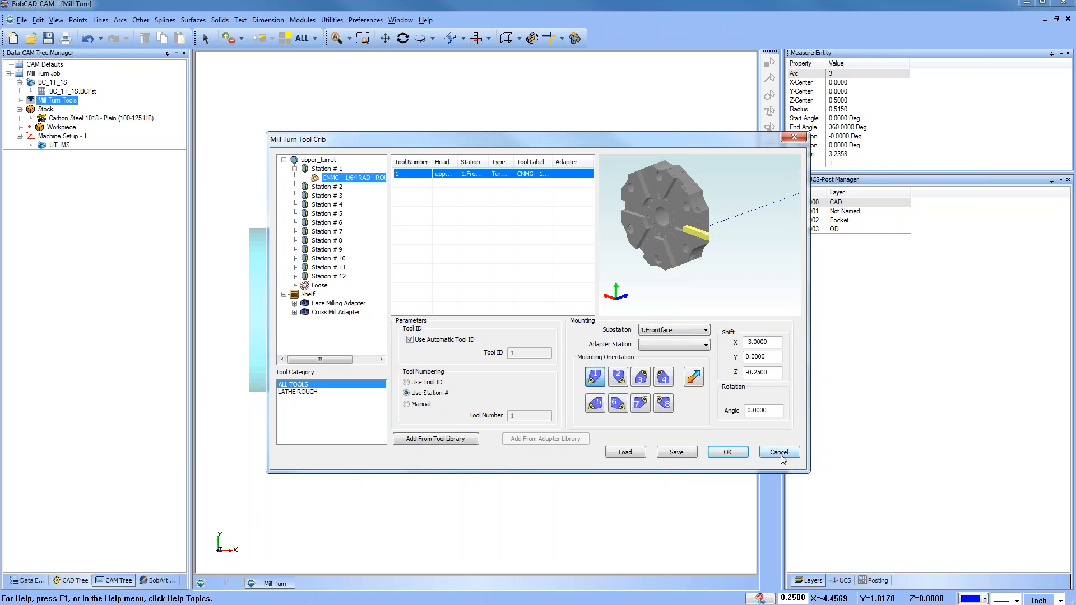
left_click(677, 453)
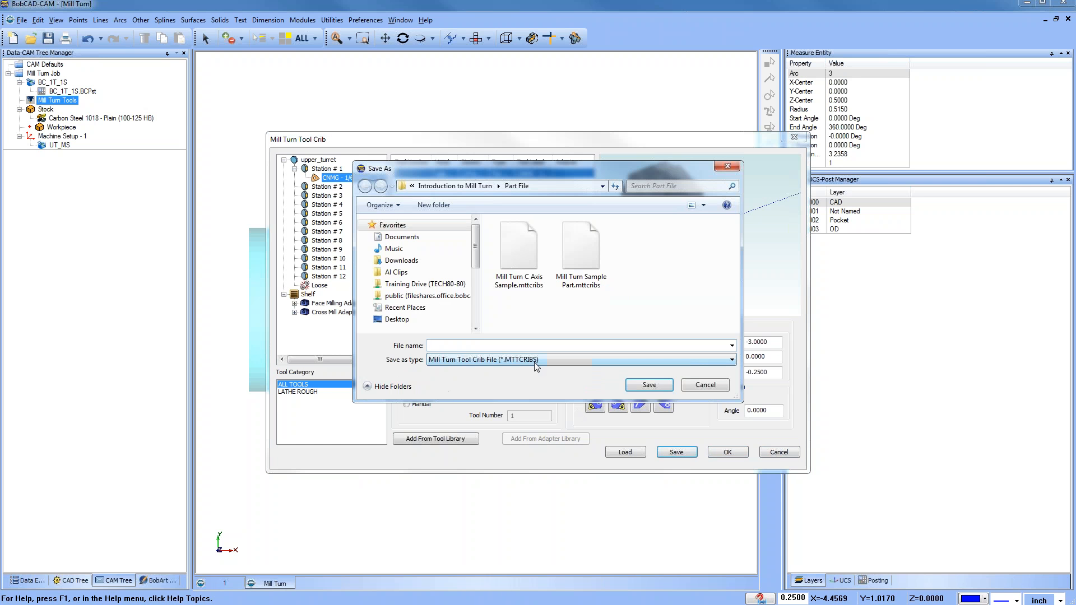
type("test")
left_click(649, 387)
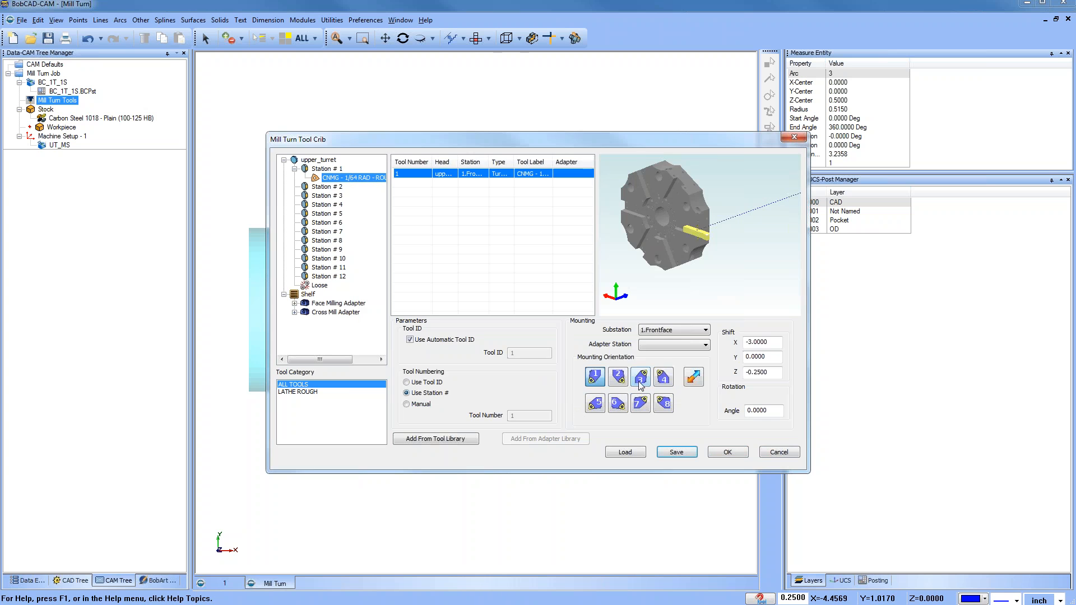
left_click(791, 457)
Step: Reload the saved test tool crib file into the tool crib, then cancel out of the tool crib
right_click(61, 101)
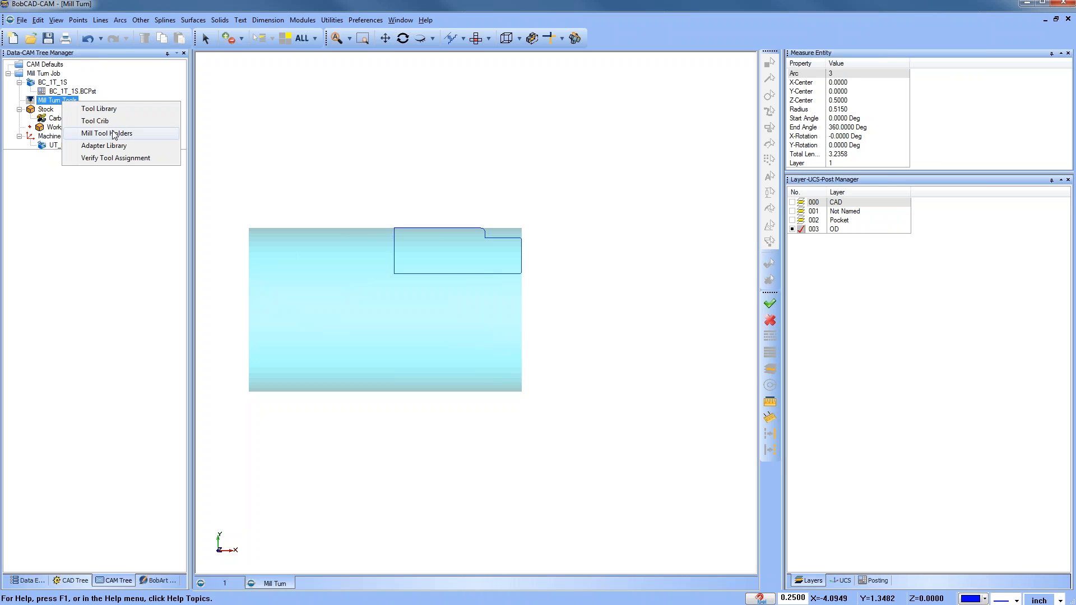
left_click(113, 124)
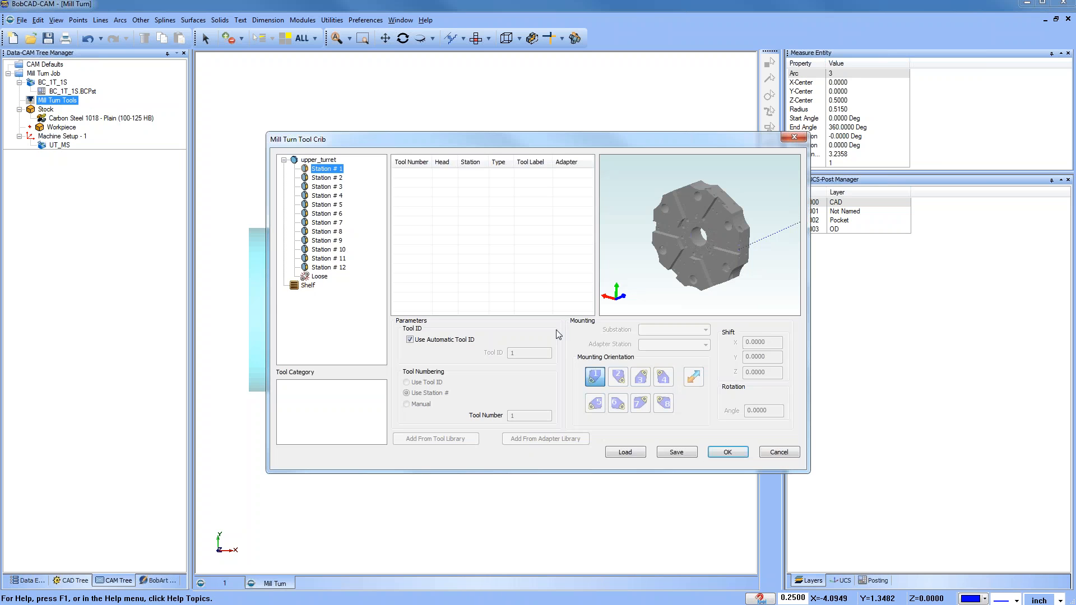
left_click(633, 453)
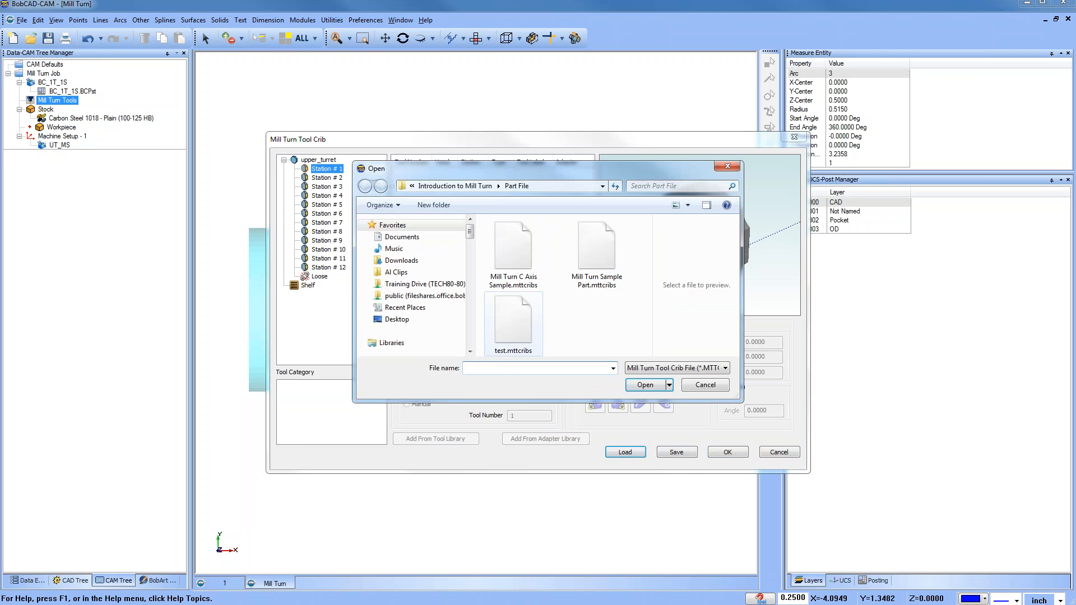
left_click(513, 322)
left_click(650, 387)
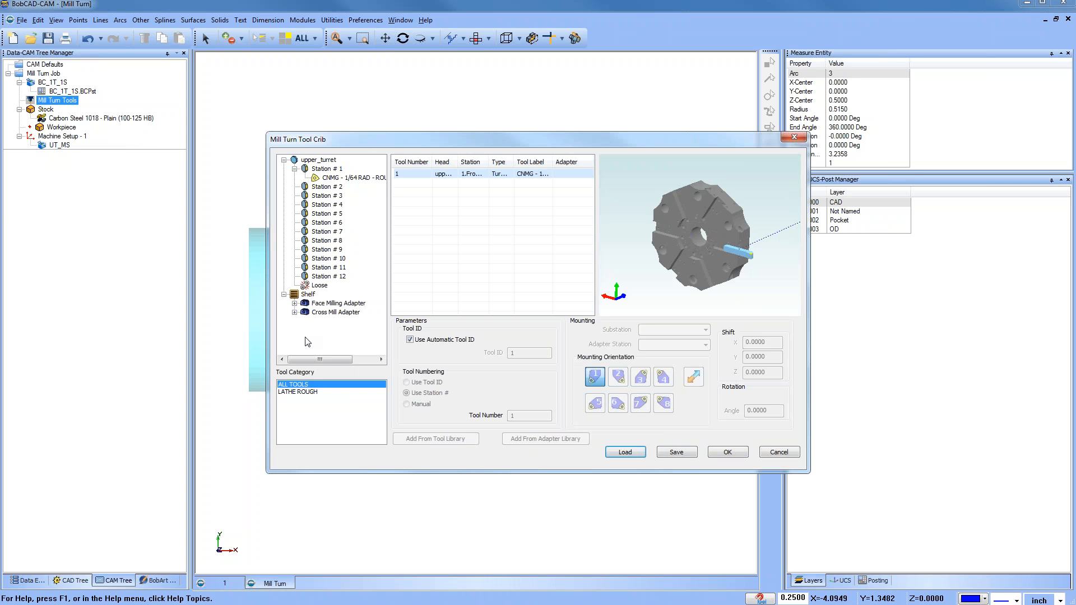
left_click(791, 454)
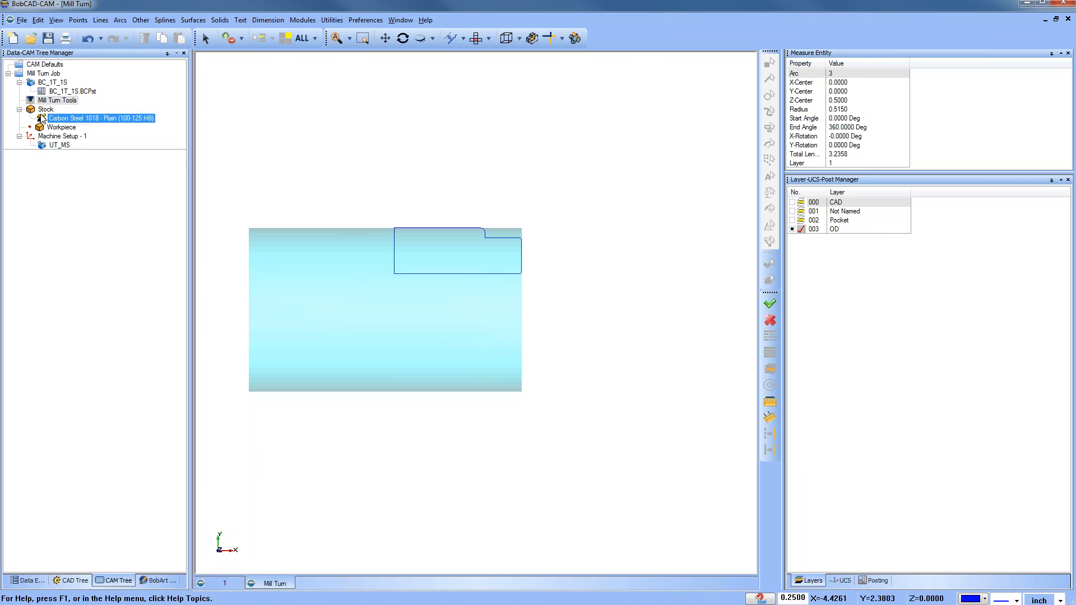
Step: Load the Mill Turn C Axis Sample tool crib file into the tool crib and accept it
right_click(68, 102)
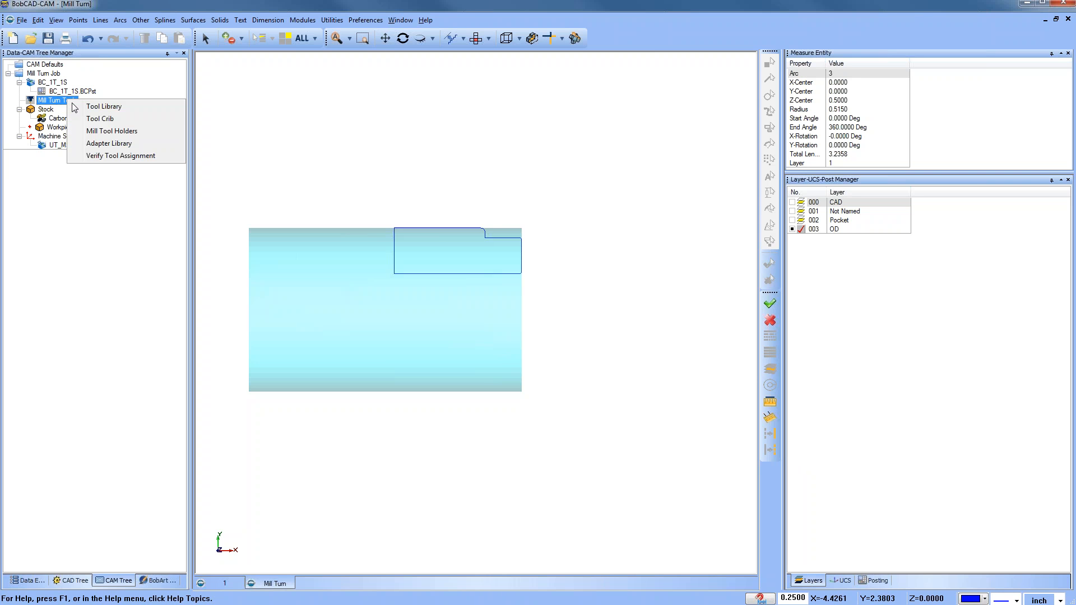
left_click(123, 118)
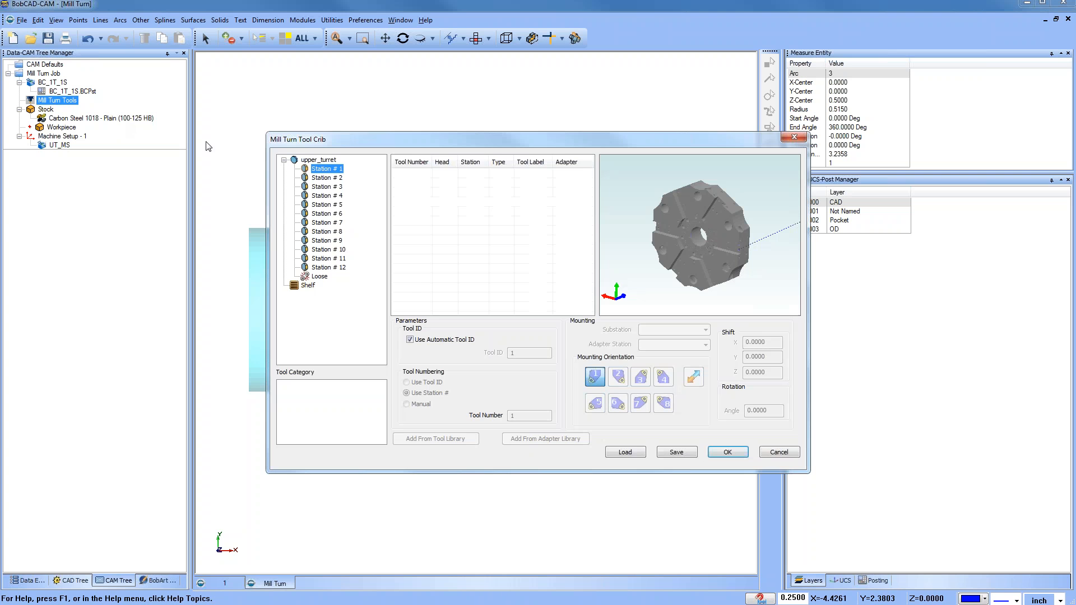
left_click(625, 452)
left_click(512, 251)
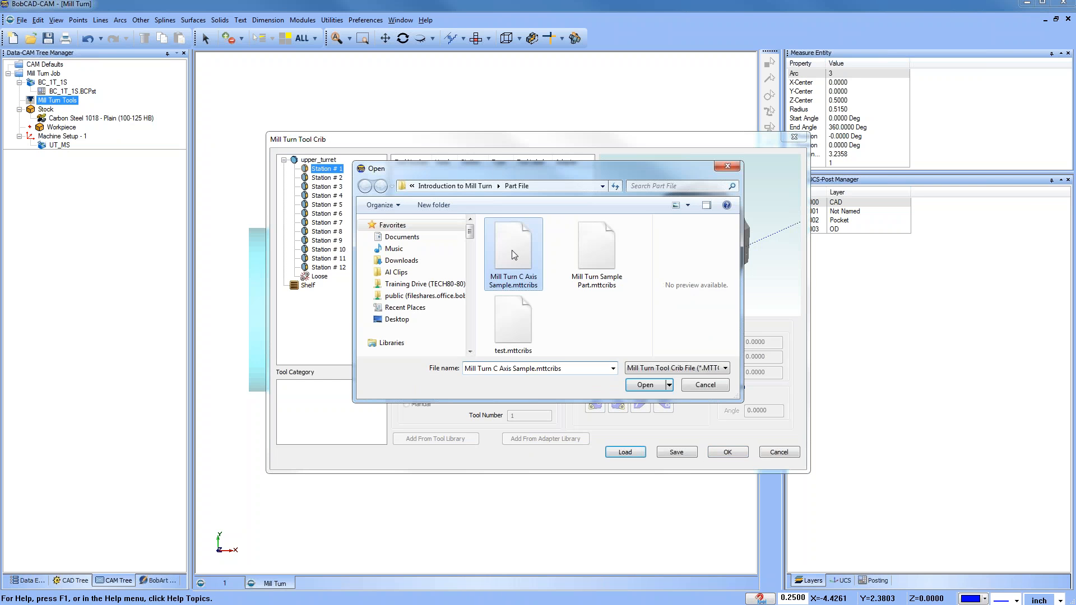
left_click(644, 385)
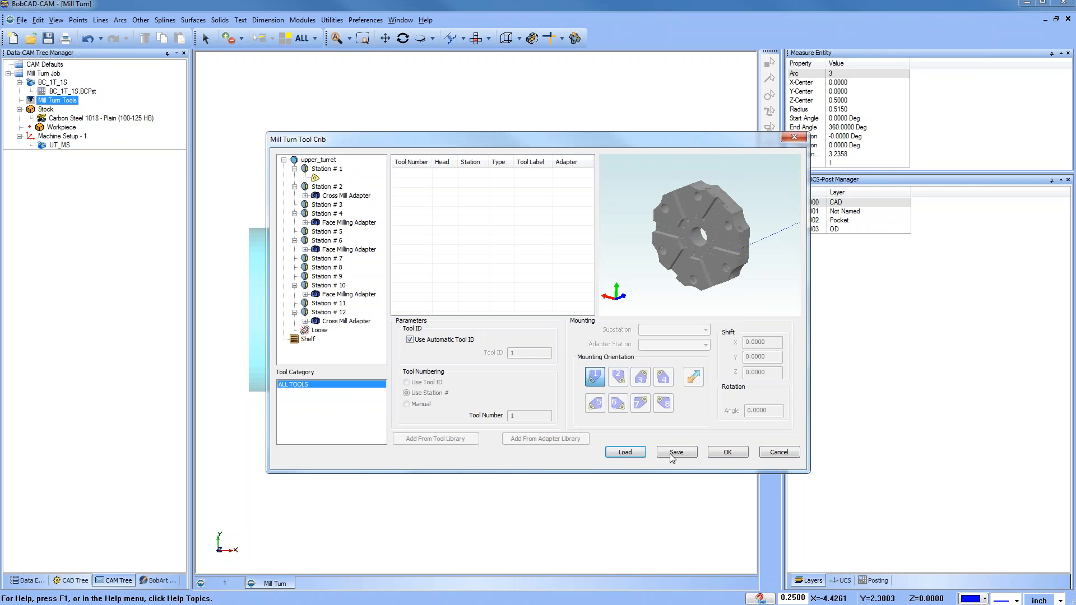
left_click(729, 455)
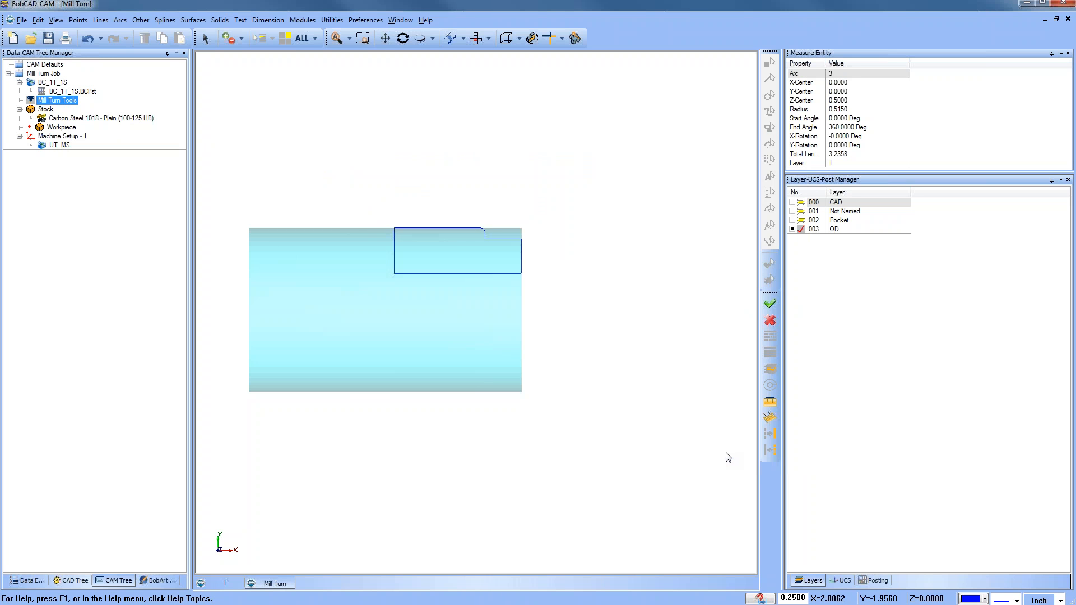
Step: Start a Lathe Turning feature on Machine Setup - 1
scroll(426, 291, "down", 3)
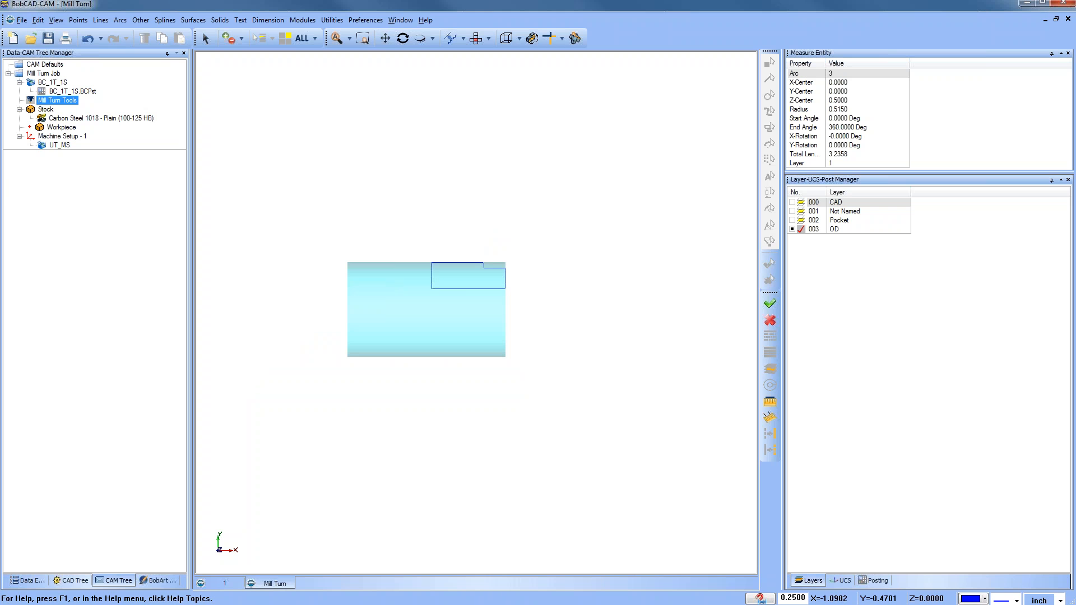
left_click(66, 136)
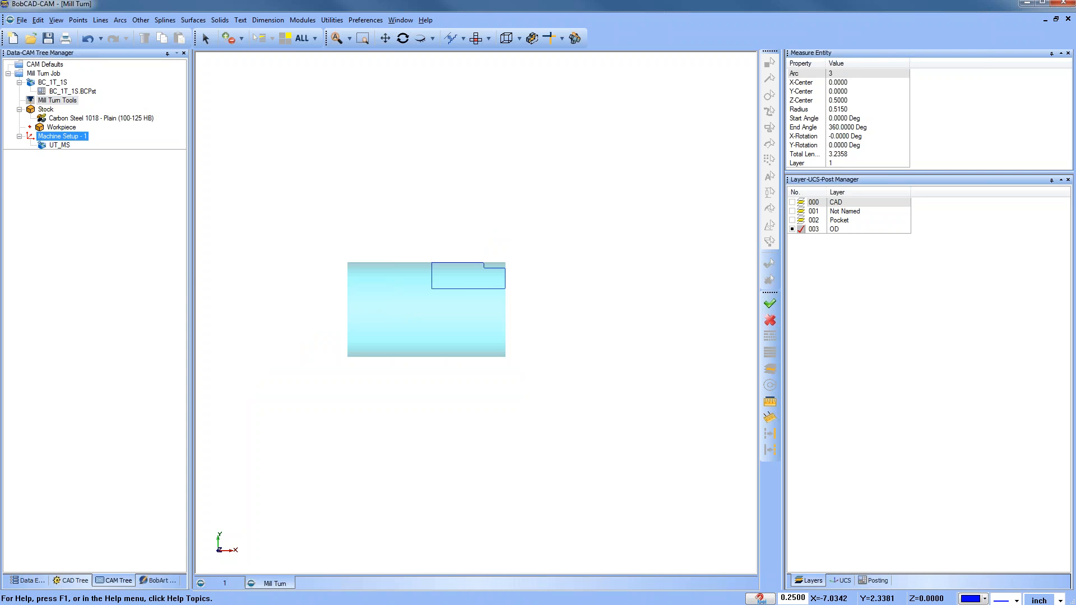
right_click(69, 137)
left_click(39, 189)
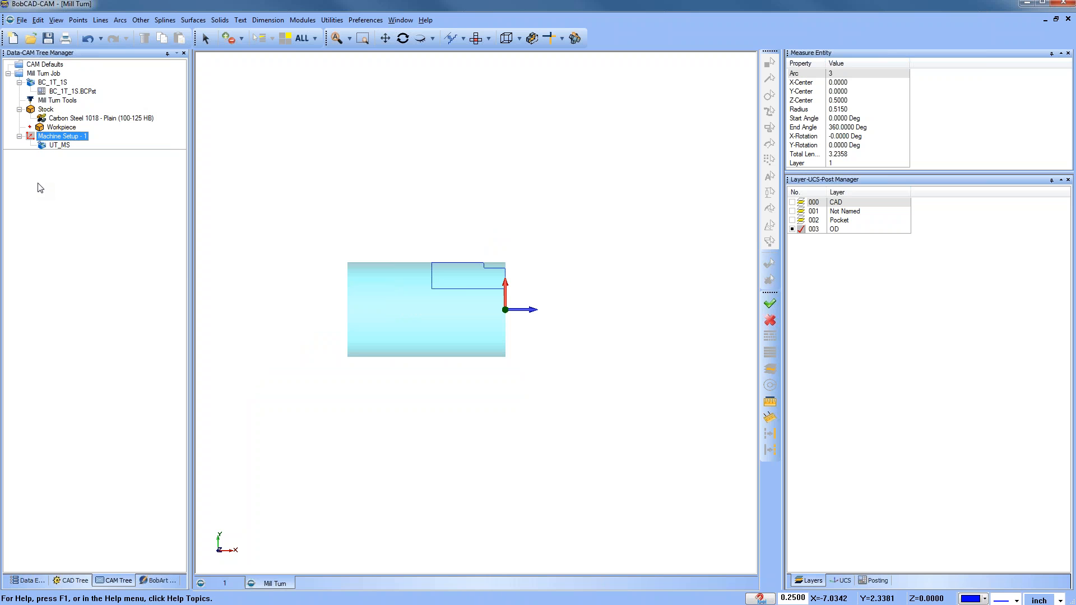
left_click(53, 145)
scroll(466, 298, "up", 3)
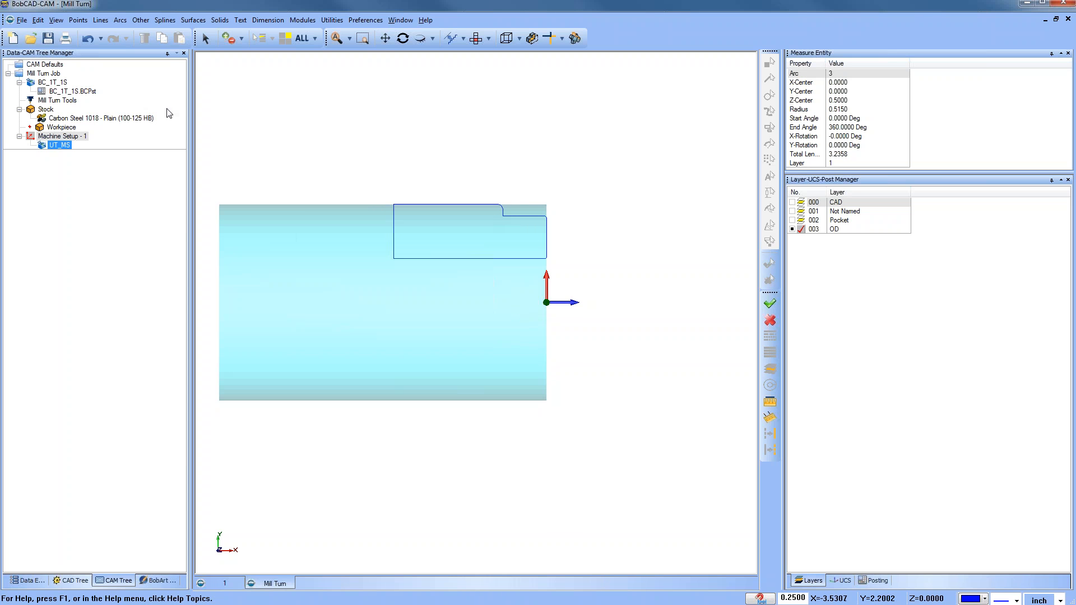
right_click(68, 139)
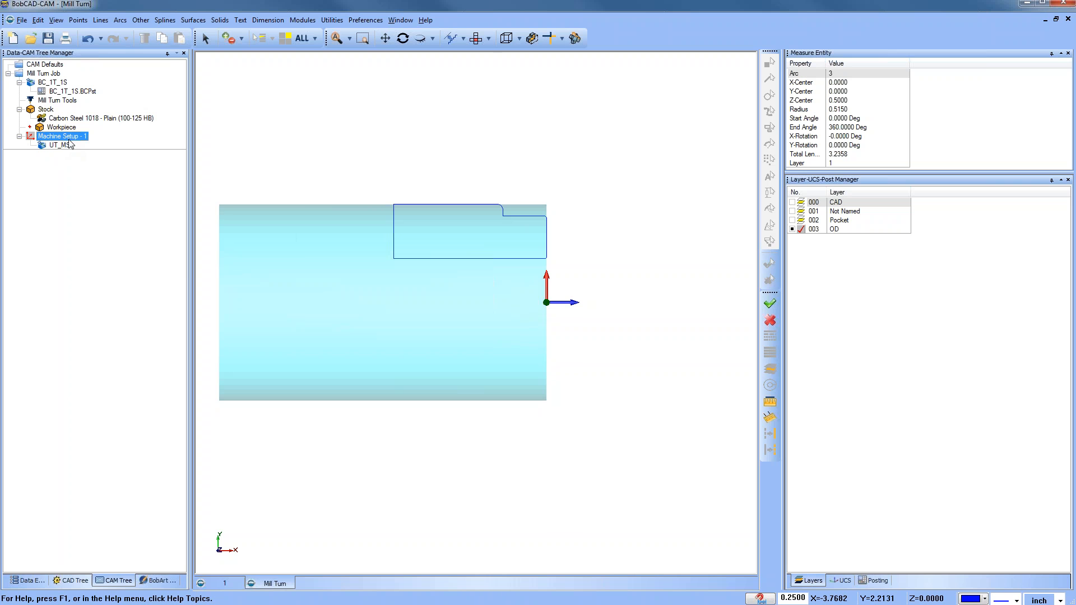
mouse_move(140, 180)
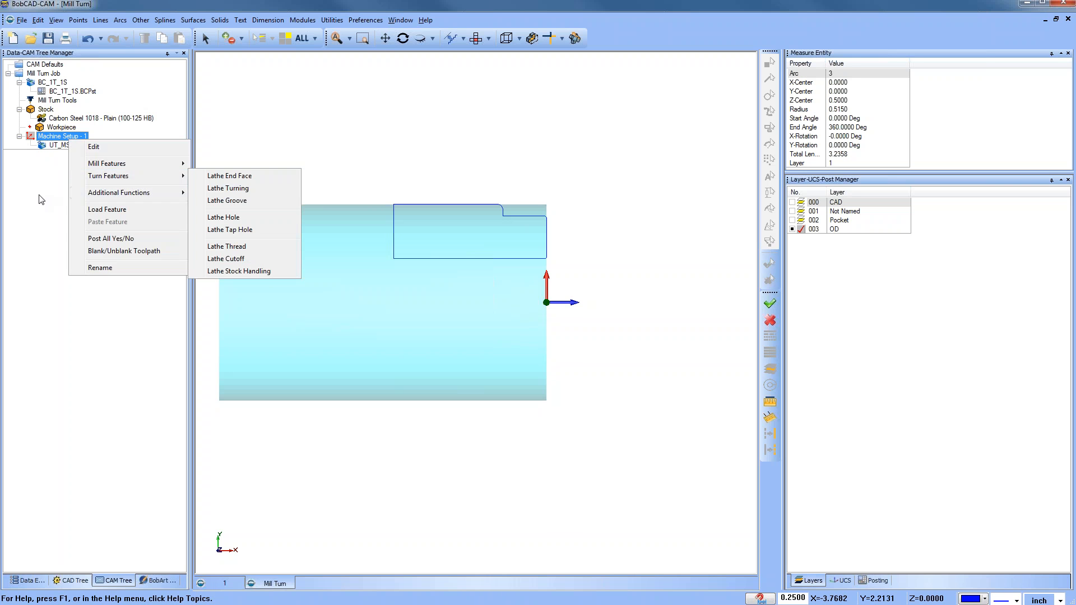
right_click(68, 138)
mouse_move(156, 163)
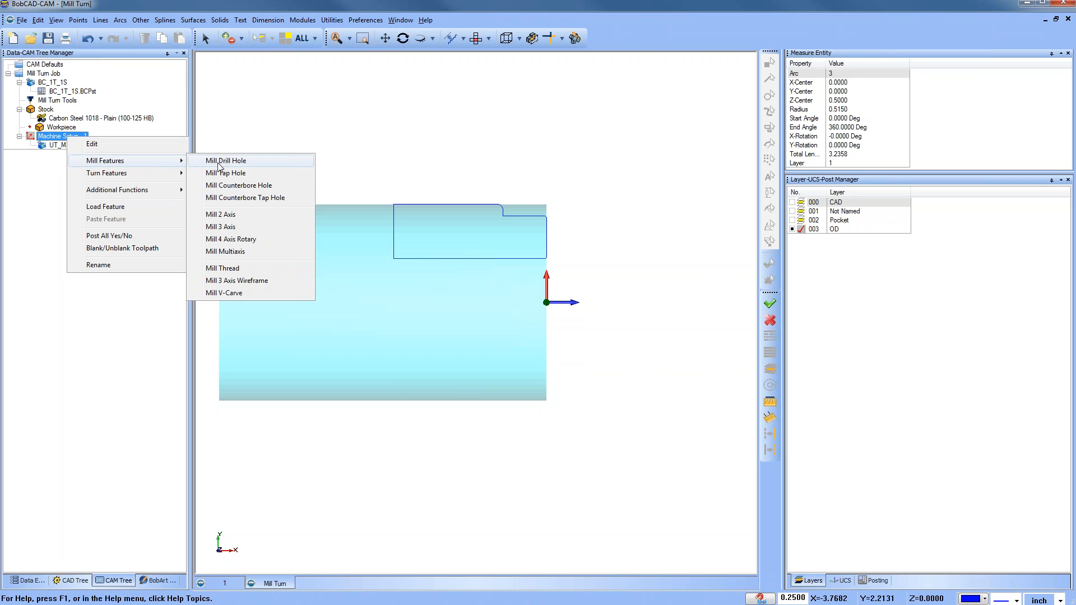
mouse_move(140, 178)
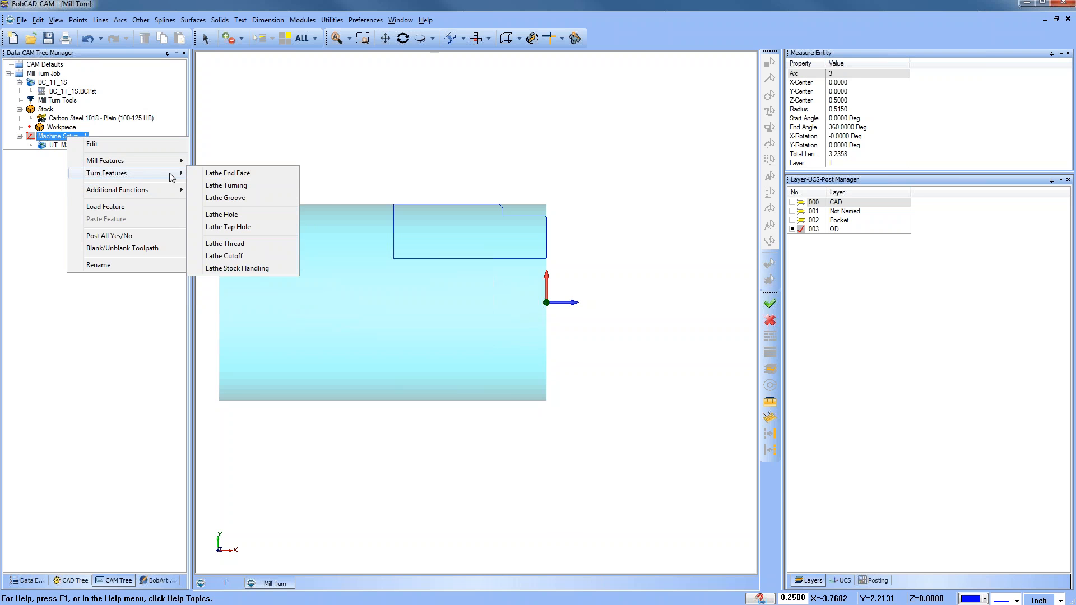
left_click(251, 190)
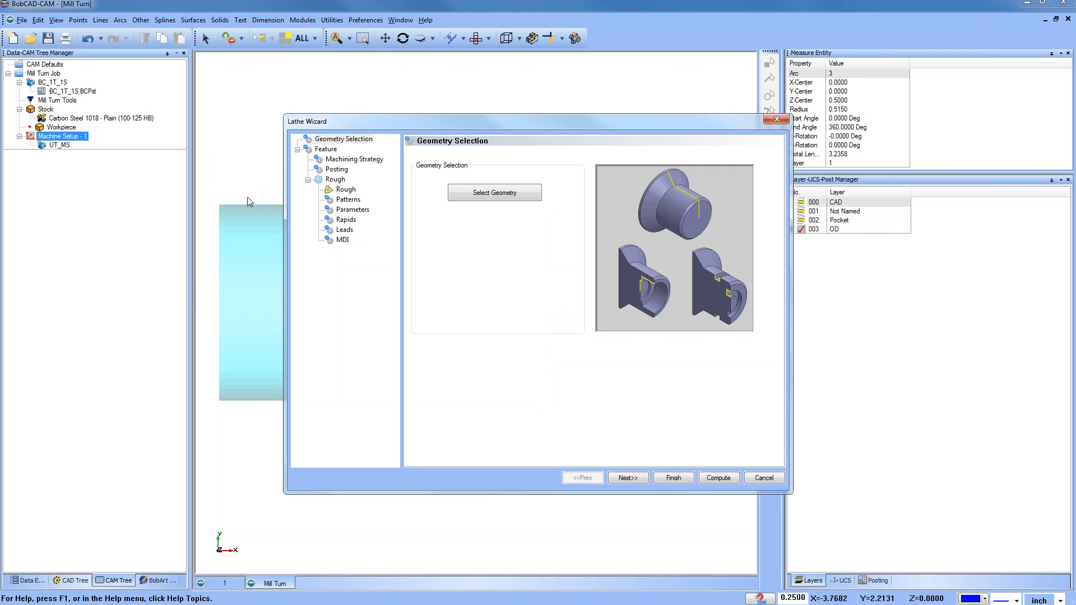
Step: Select the part's upper OD profile chain as the turning feature geometry and continue
left_click(504, 196)
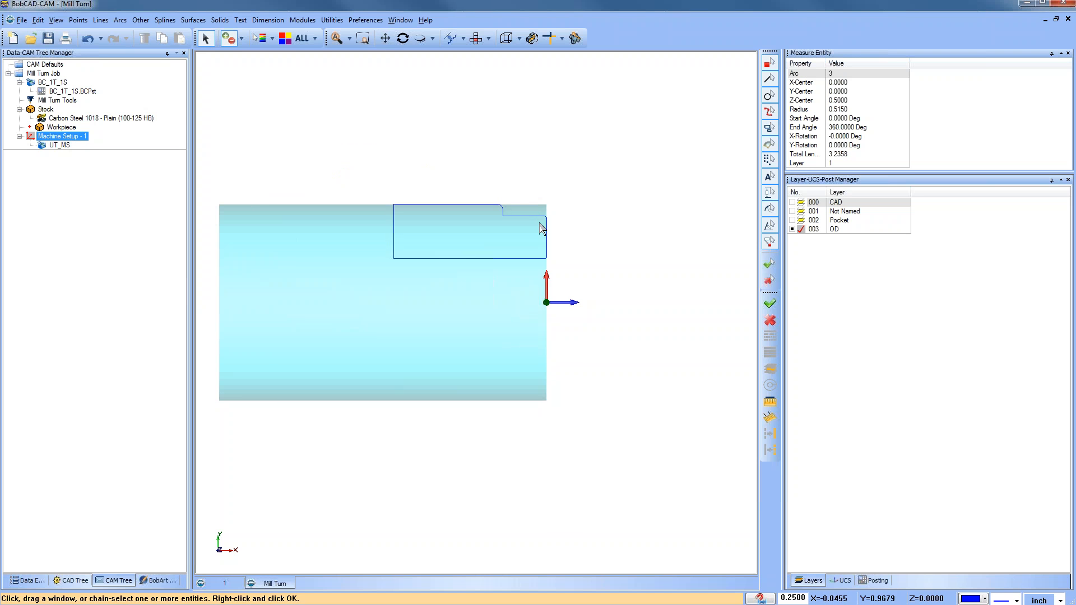
scroll(539, 224, "up", 3)
scroll(554, 223, "up", 3)
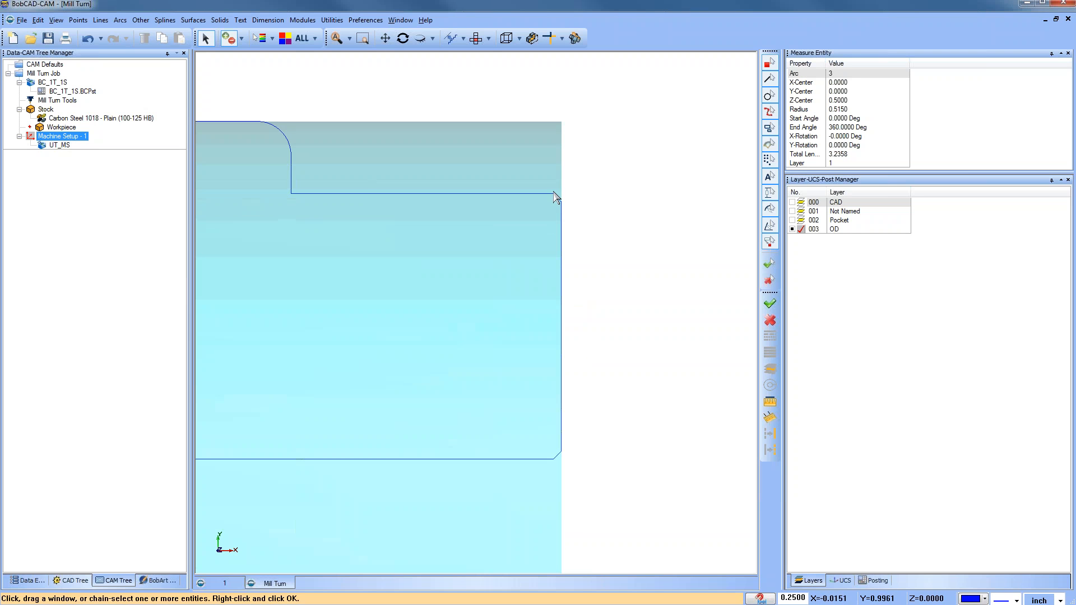
left_click(554, 194)
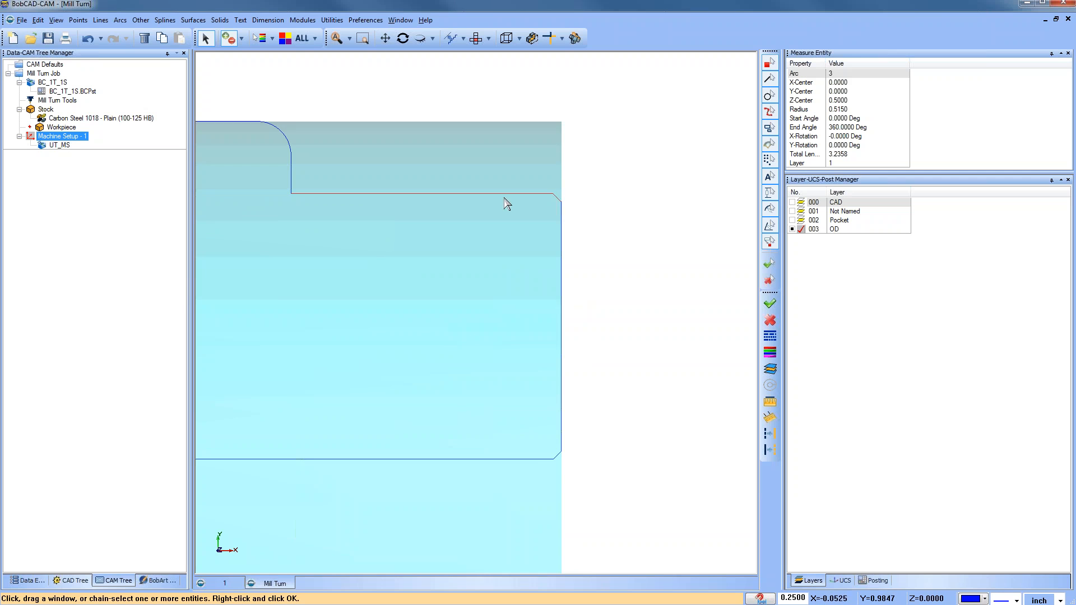
scroll(443, 210, "down", 2)
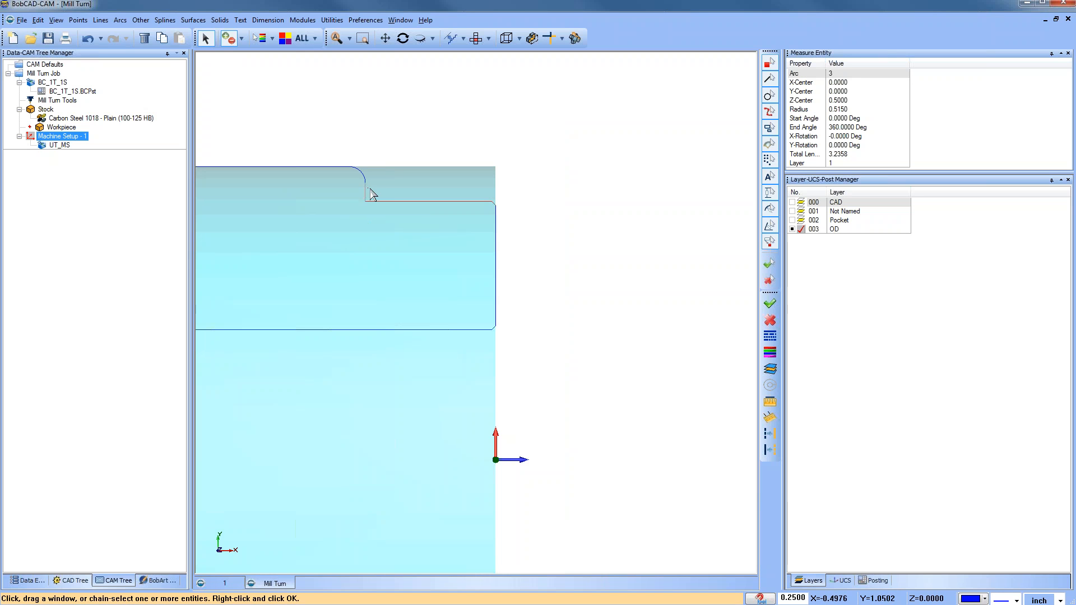
scroll(373, 224, "down", 3)
left_click(297, 208, "shift")
key("space")
left_click(628, 478)
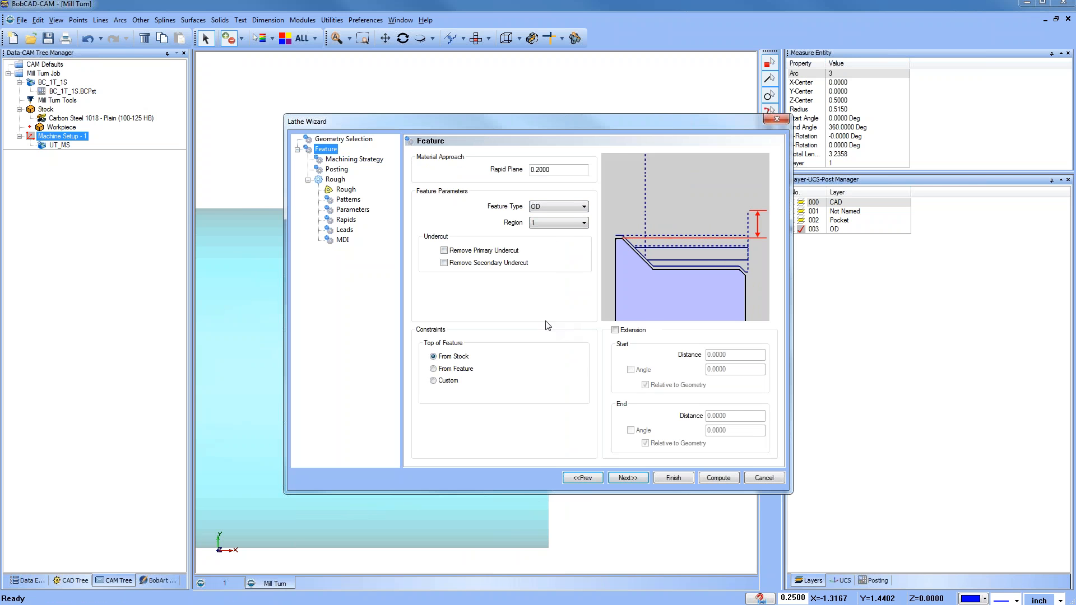
Step: Add a Basic Finish operation after Rough in the machining strategy
left_click(623, 476)
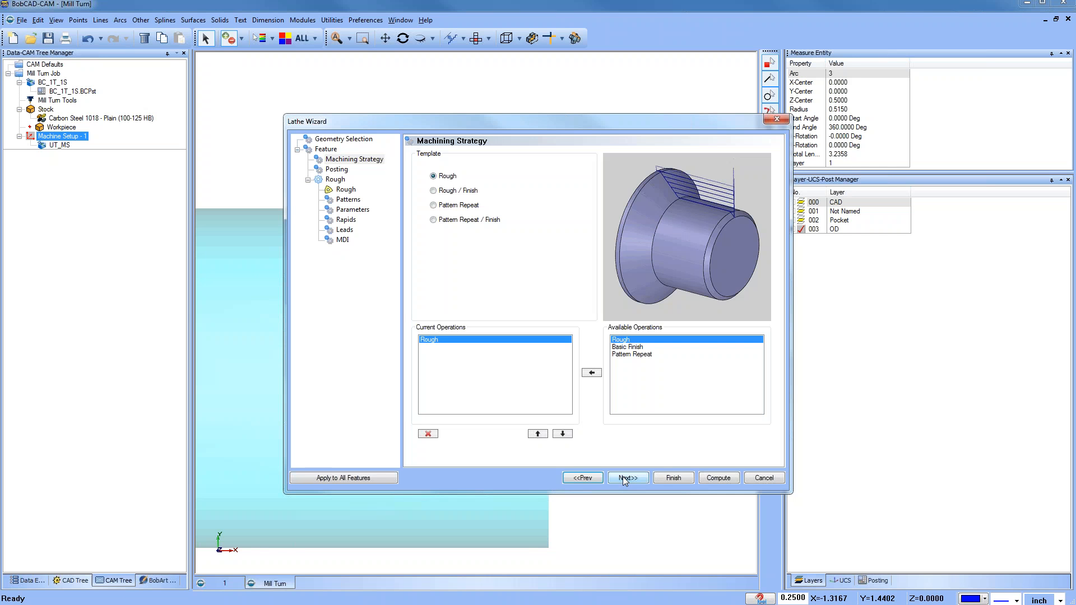
left_click(624, 477)
left_click(628, 347)
left_click(592, 372)
left_click(628, 478)
left_click(628, 478)
Step: Assign the station 1 turning tool from the tool crib to the Rough and Finish operations and compute the toolpaths
left_click(465, 155)
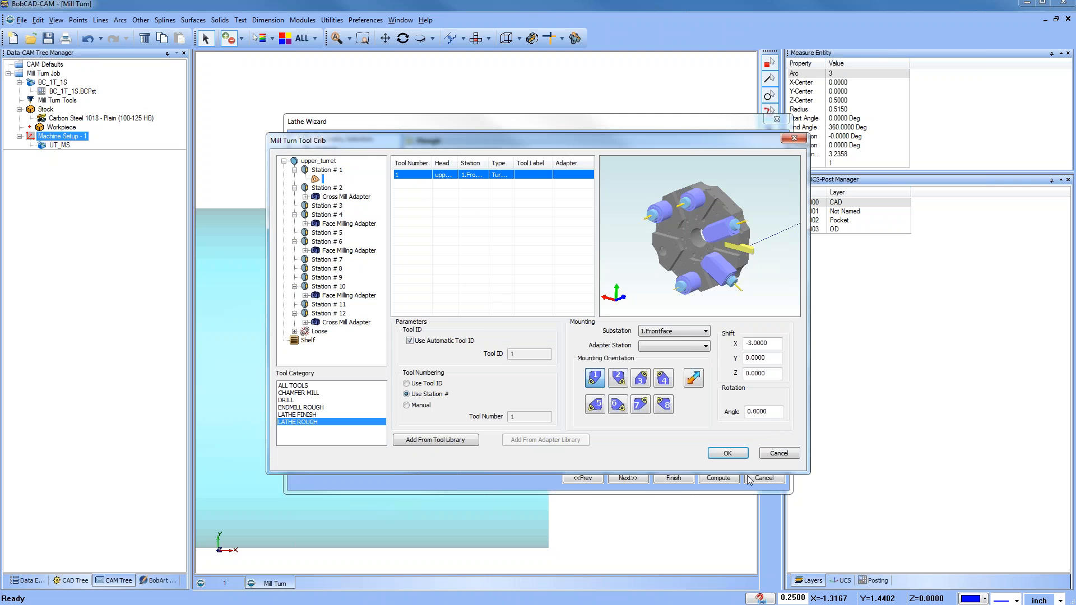
left_click(727, 452)
left_click(344, 260)
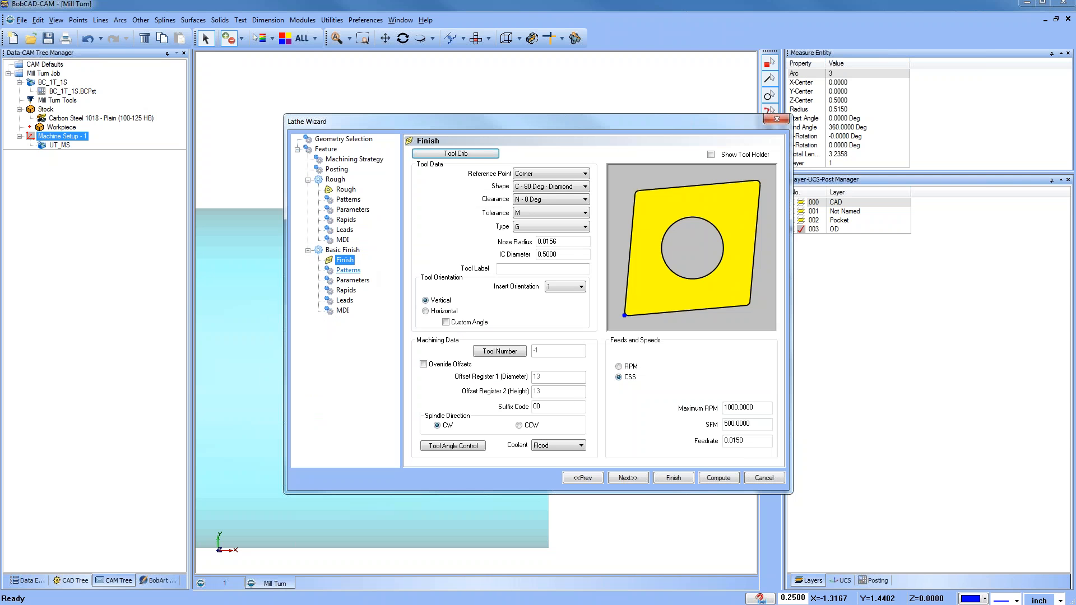
left_click(451, 154)
left_click(315, 179)
left_click(728, 453)
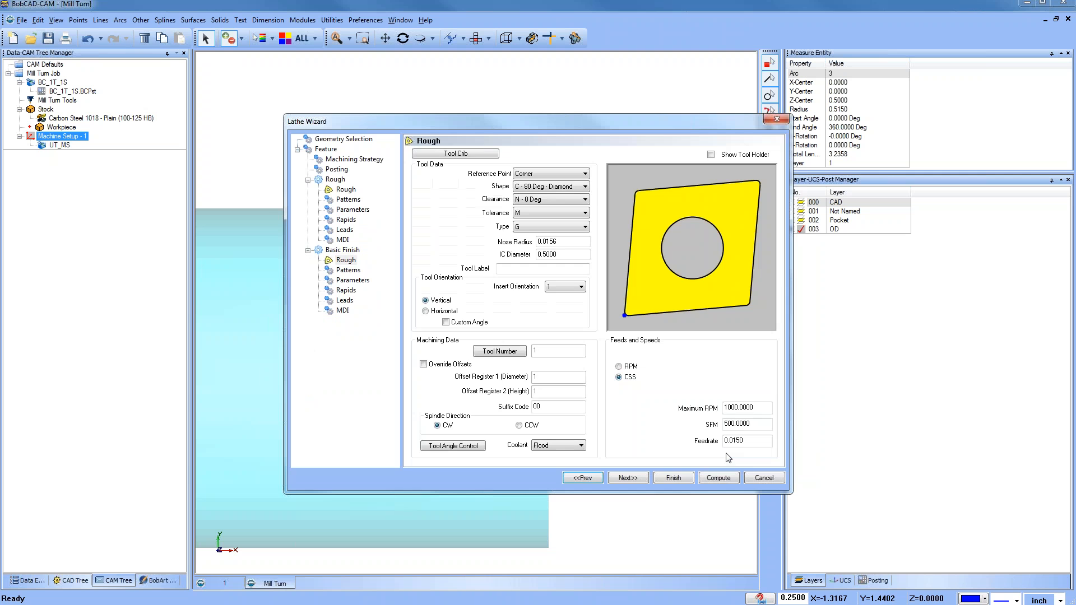
left_click(718, 478)
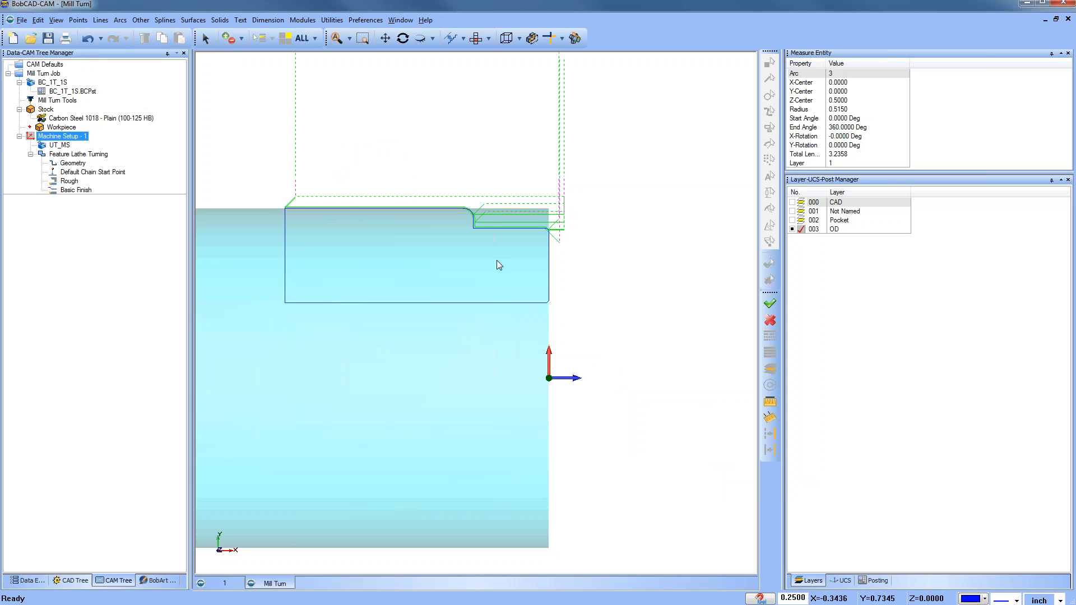
Step: Backplot the Rough operation, scrubbing the progress slider through the toolpath
scroll(494, 224, "down", 2)
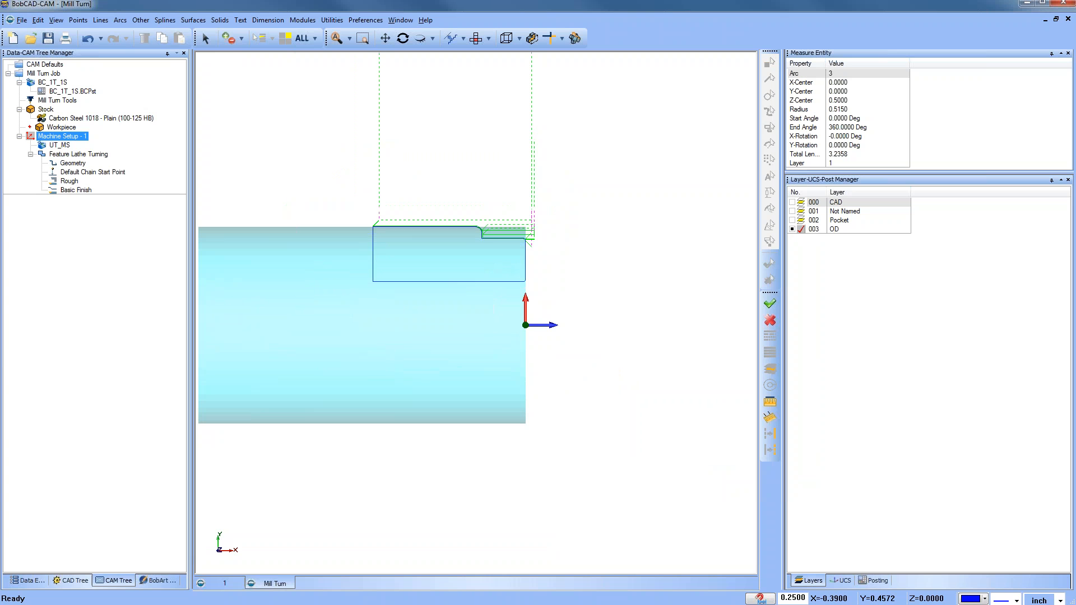
right_click(72, 182)
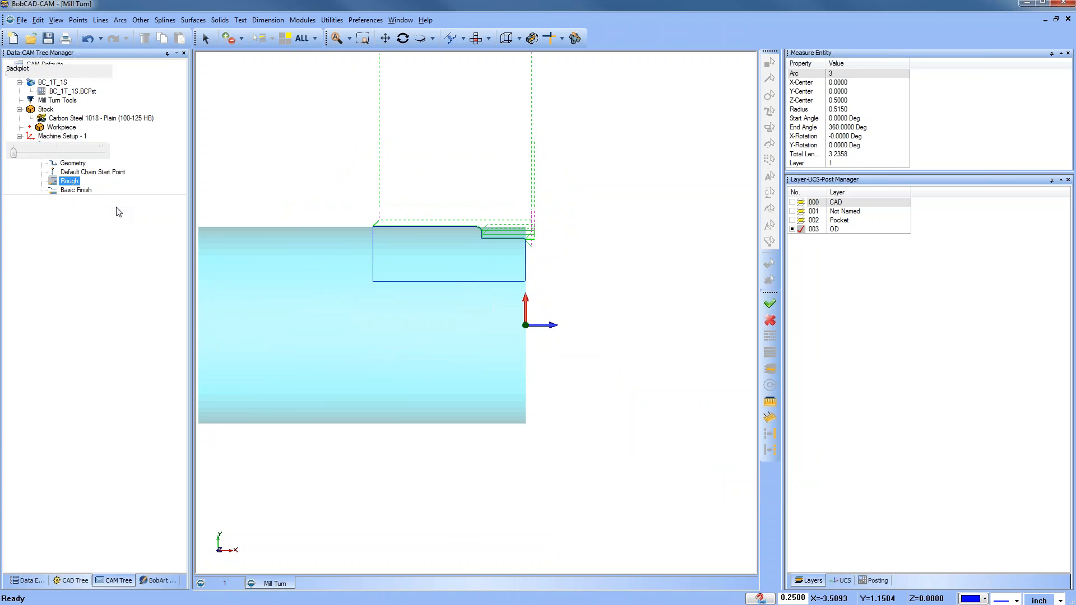
left_click(116, 207)
left_click_drag(16, 151, 74, 153)
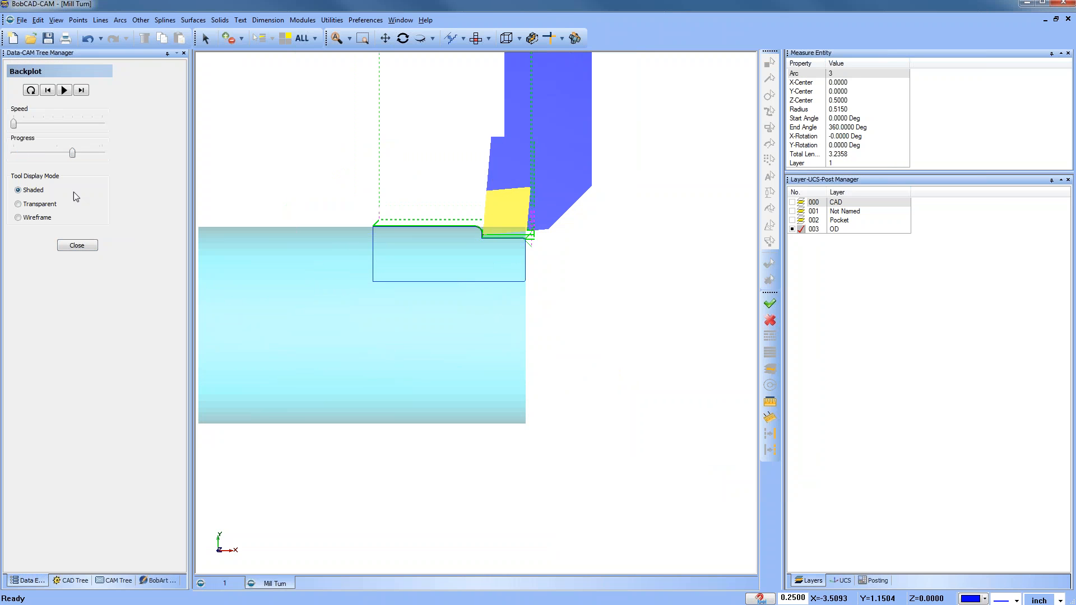
left_click(79, 247)
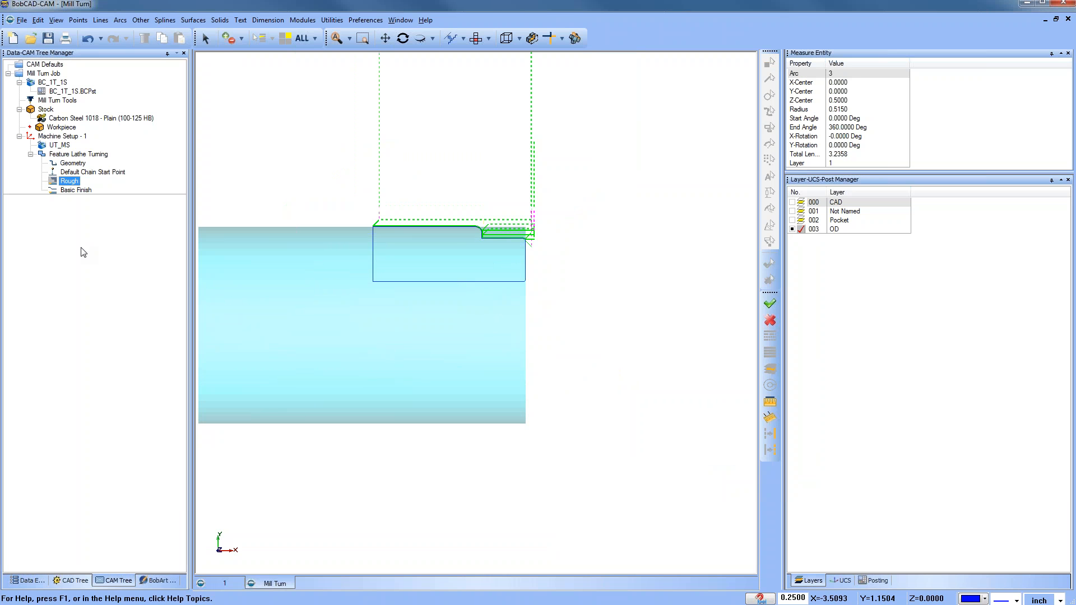
Step: Open the toolpath simulation with the machine displayed and inspect the turret and chuck
left_click(307, 22)
left_click(339, 93)
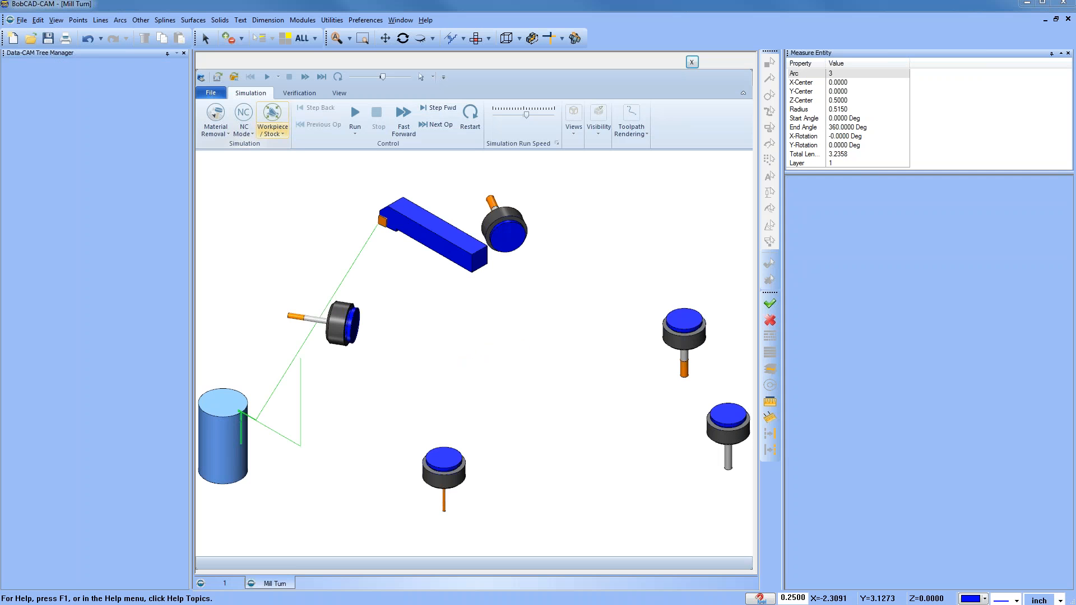
left_click(278, 134)
left_click(292, 152)
scroll(537, 365, "down", 2)
scroll(537, 365, "down", 5)
middle_click_drag(581, 482, 383, 273)
scroll(339, 303, "up", 5)
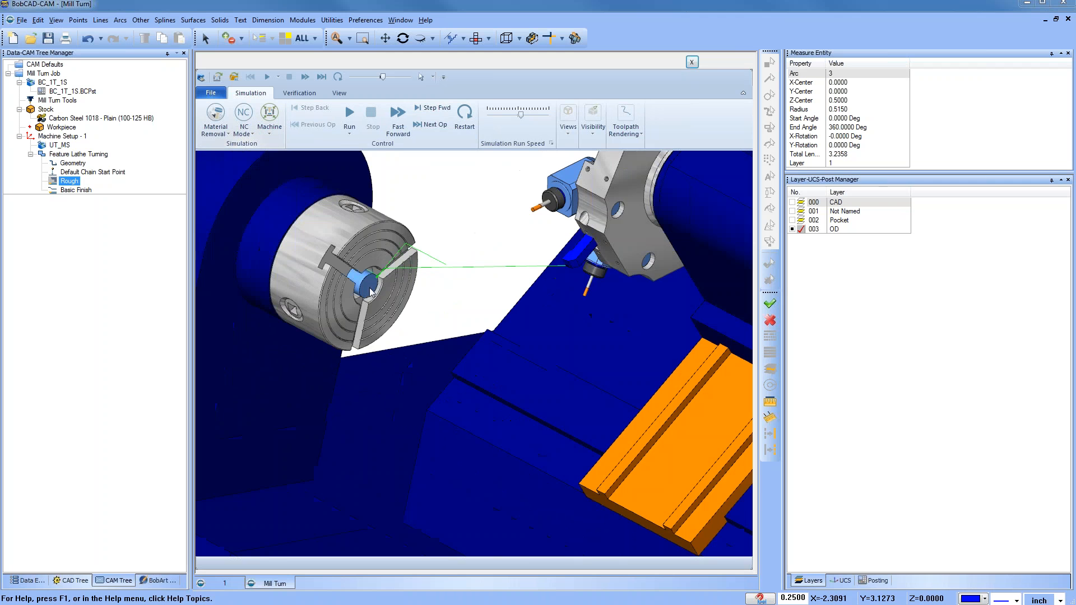
Step: Orbit and zoom around the machine simulation to view the chuck and turret, then close the simulation window
scroll(374, 286, "up", 3)
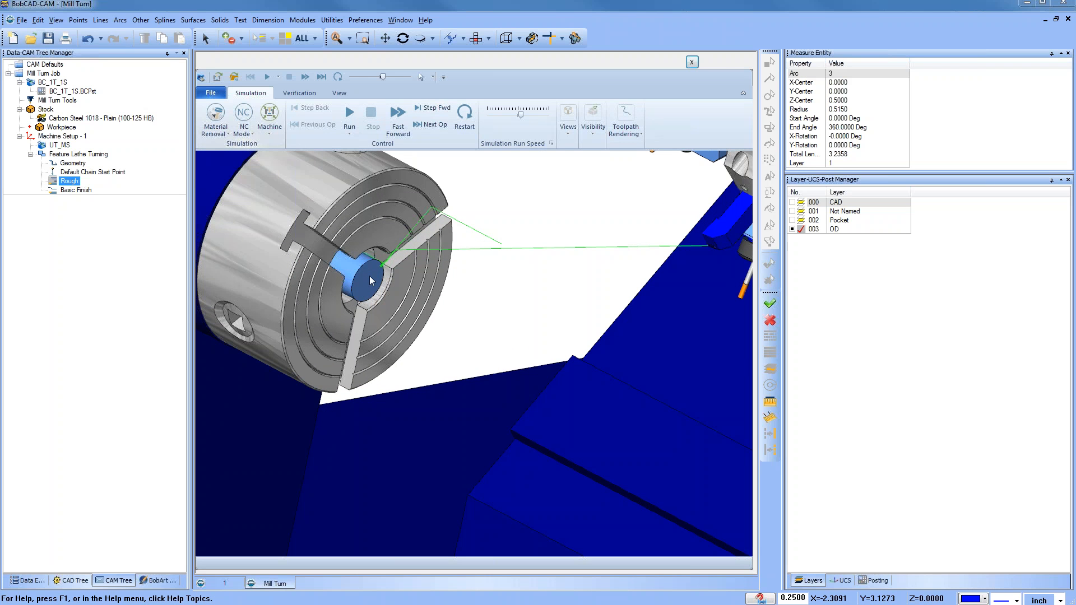
scroll(372, 296, "down", 3)
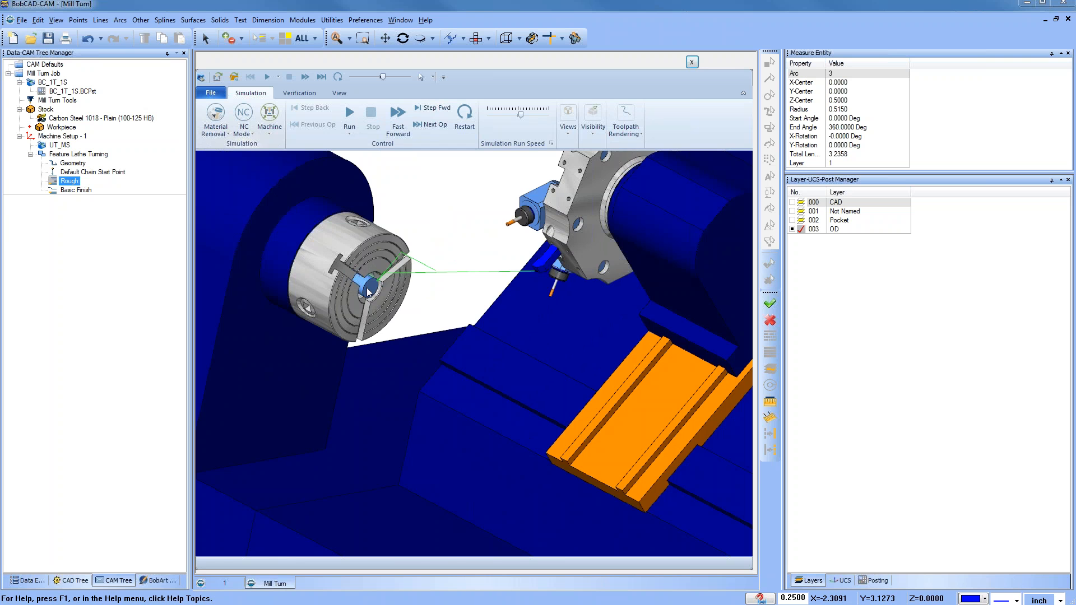
scroll(371, 294, "down", 3)
mouse_move(357, 365)
middle_mouse_down()
mouse_move(407, 365)
mouse_move(374, 371)
middle_mouse_up()
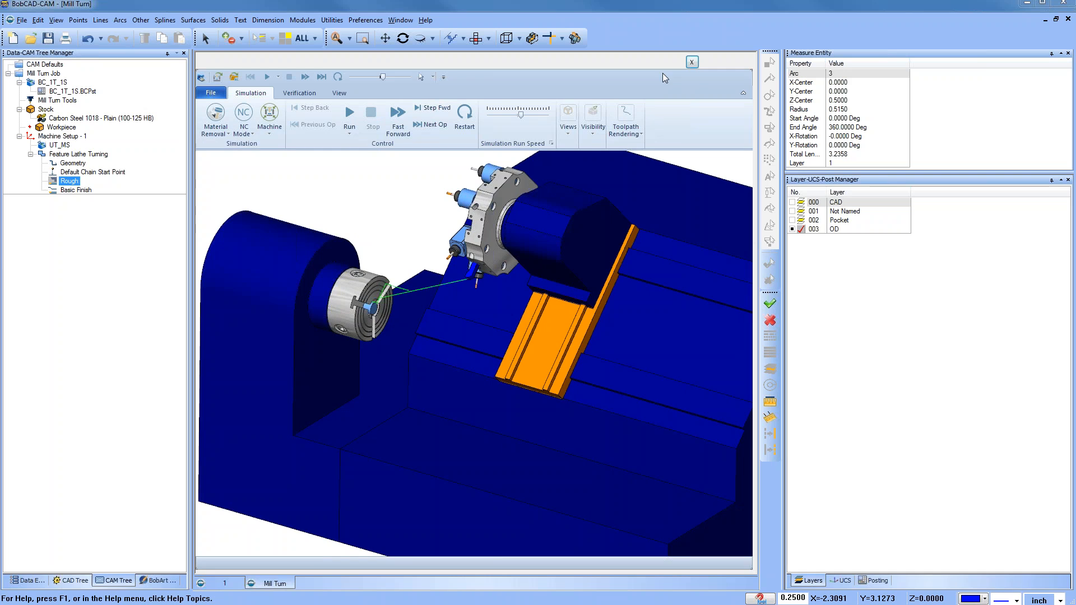
left_click(694, 62)
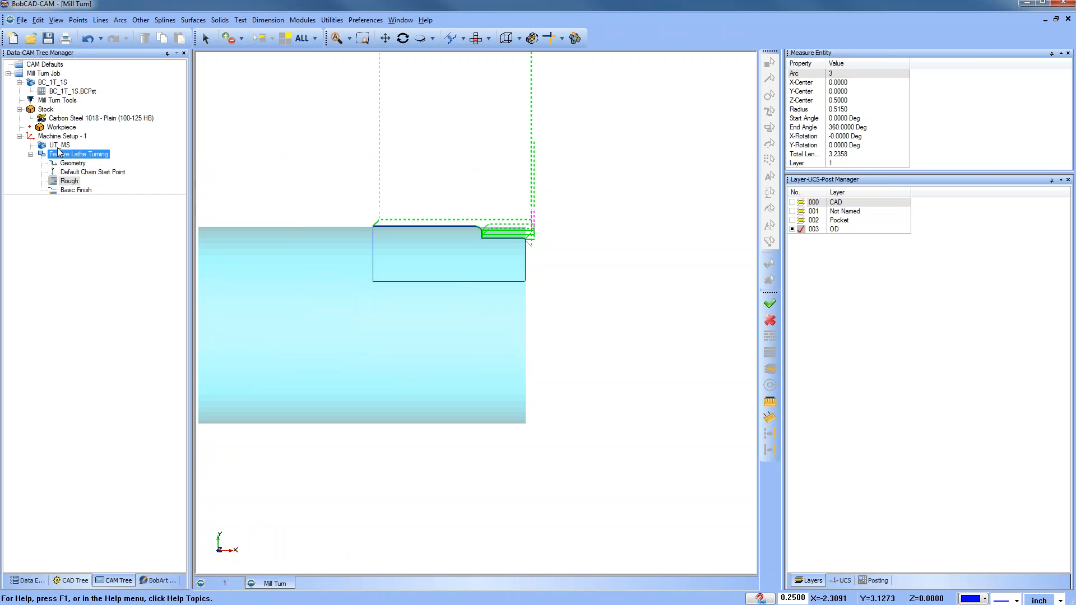
Step: Edit the machine setup's work offset, setting Z to 5, and confirm the setup
right_click(66, 137)
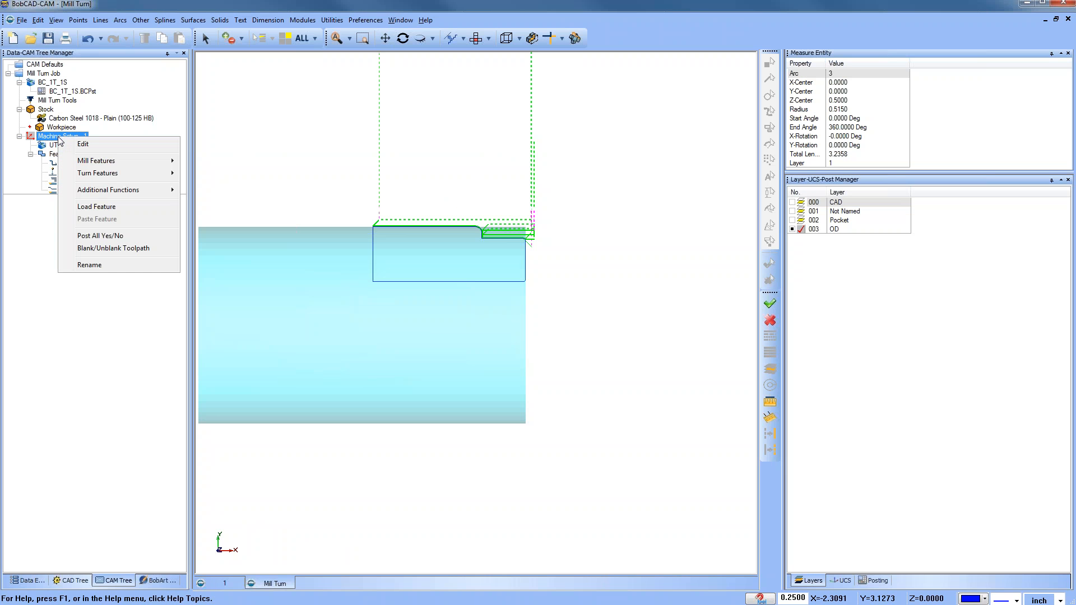
left_click(110, 148)
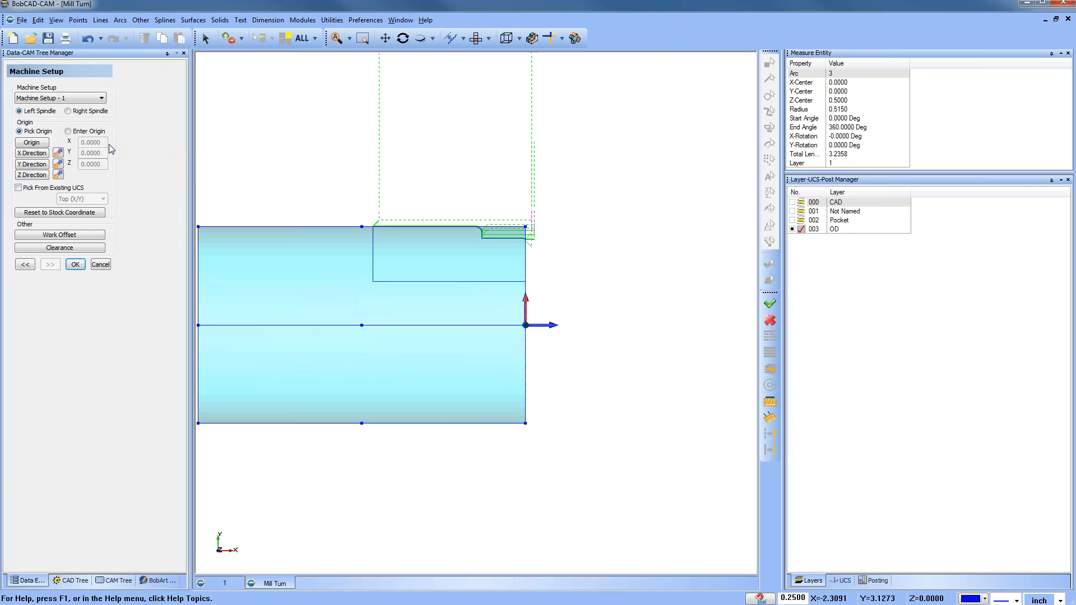
left_click(93, 235)
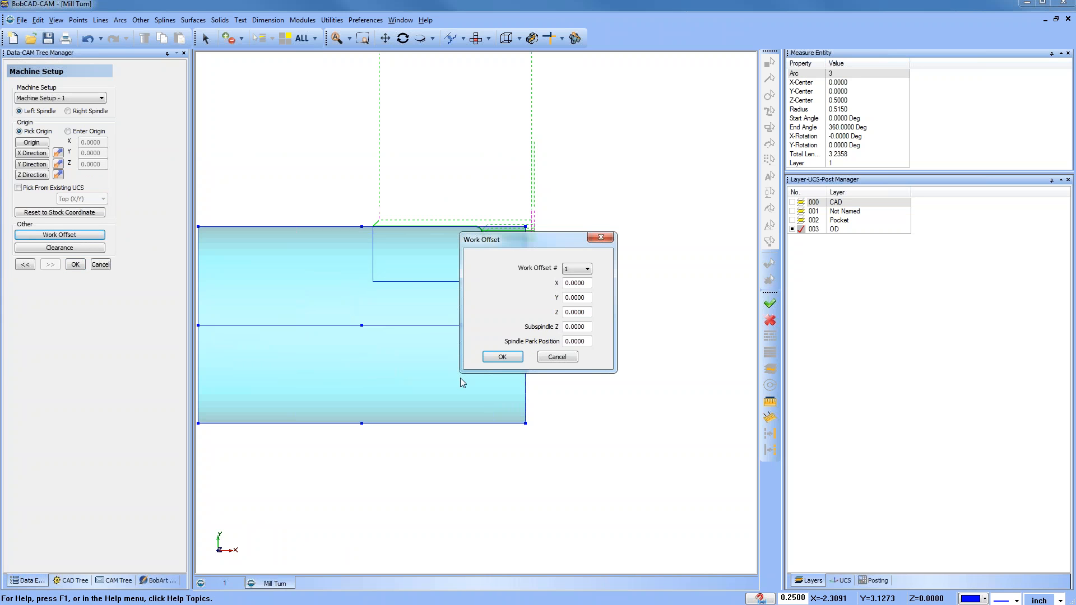
double_click(566, 313)
type("5")
left_click(502, 357)
left_click(79, 267)
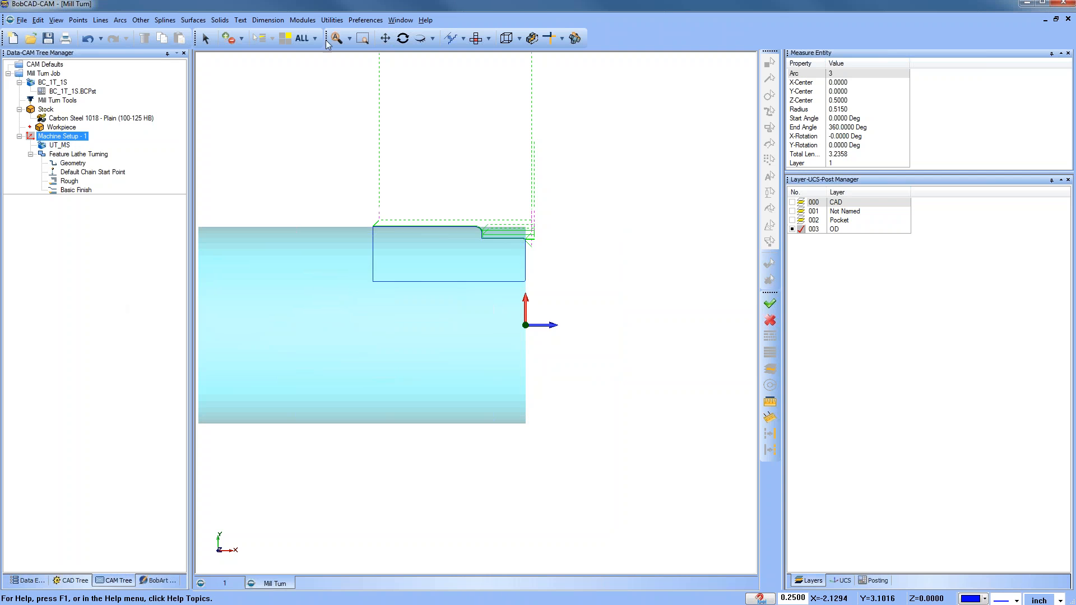
Step: Run the machine simulation of the turning toolpaths, watch the cut on the stock, and close the simulation
left_click(303, 19)
left_click(330, 95)
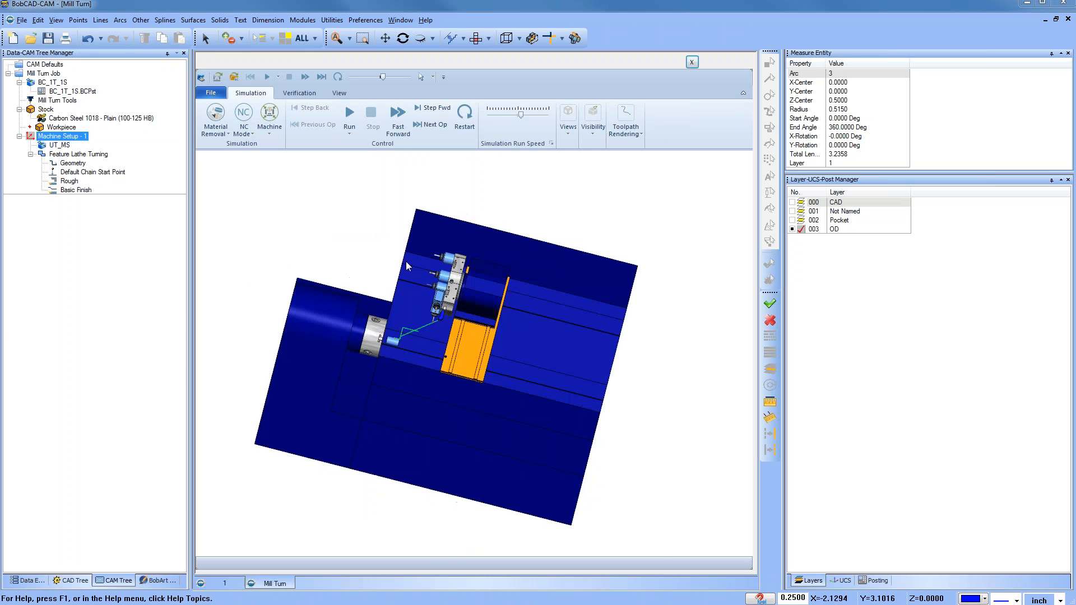
scroll(370, 332, "up", 5)
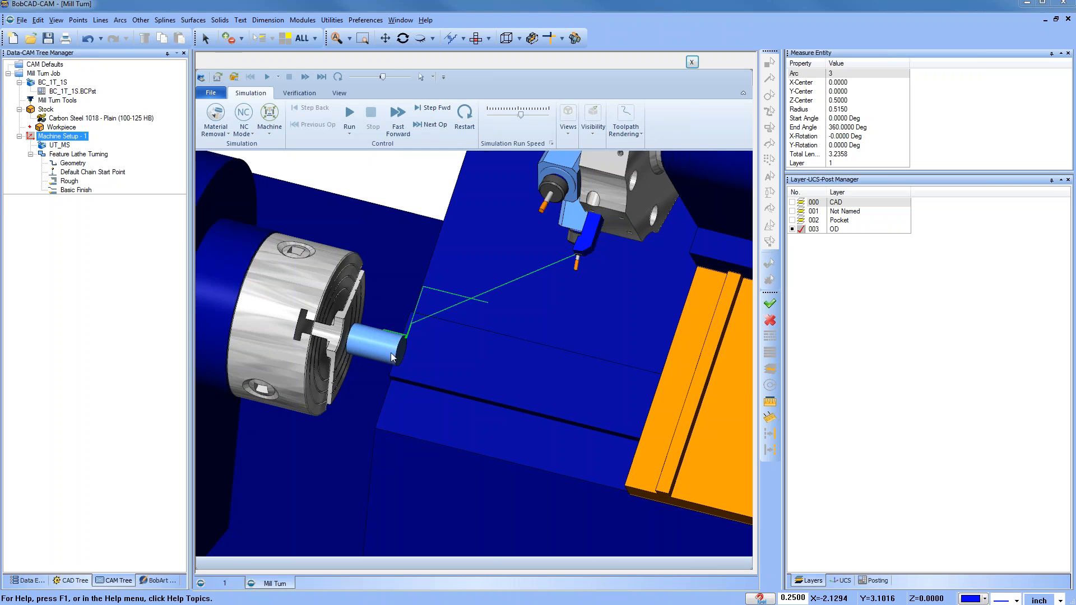
scroll(362, 367, "down", 5)
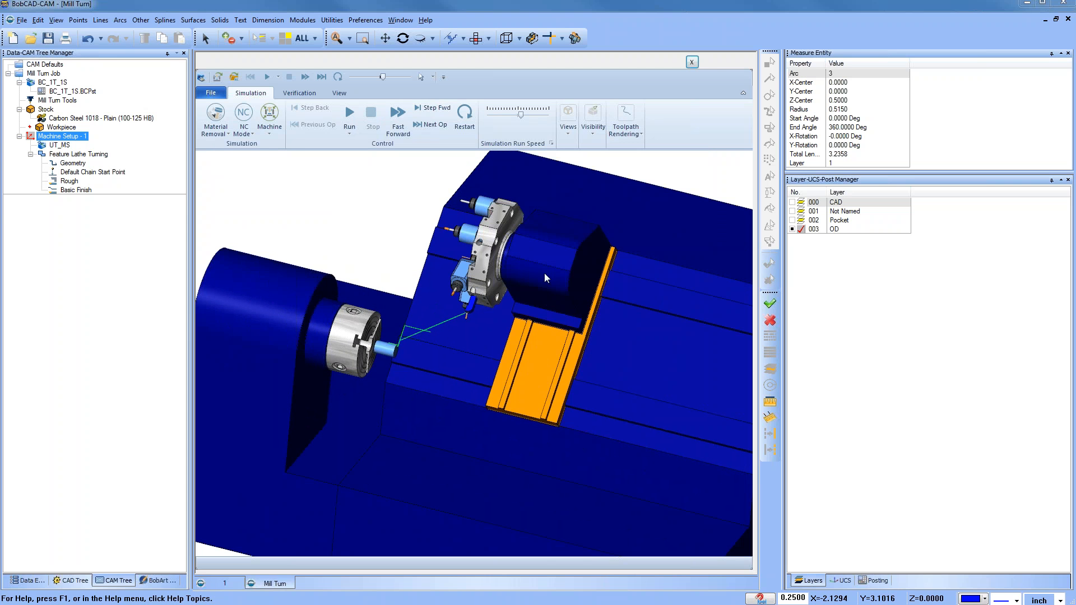
left_click(348, 116)
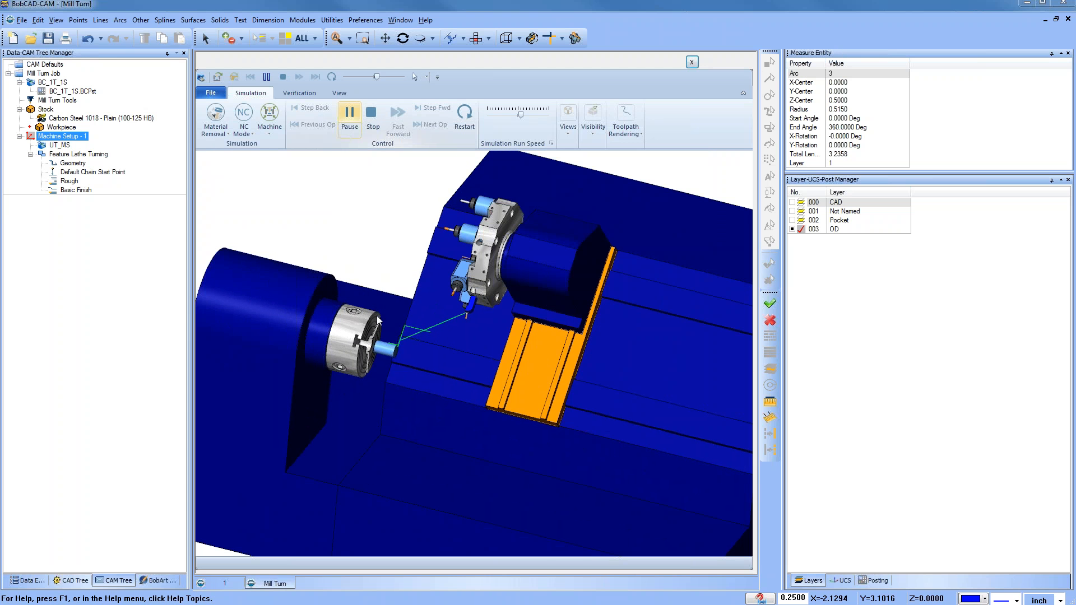
scroll(391, 357, "up", 1)
scroll(392, 358, "up", 4)
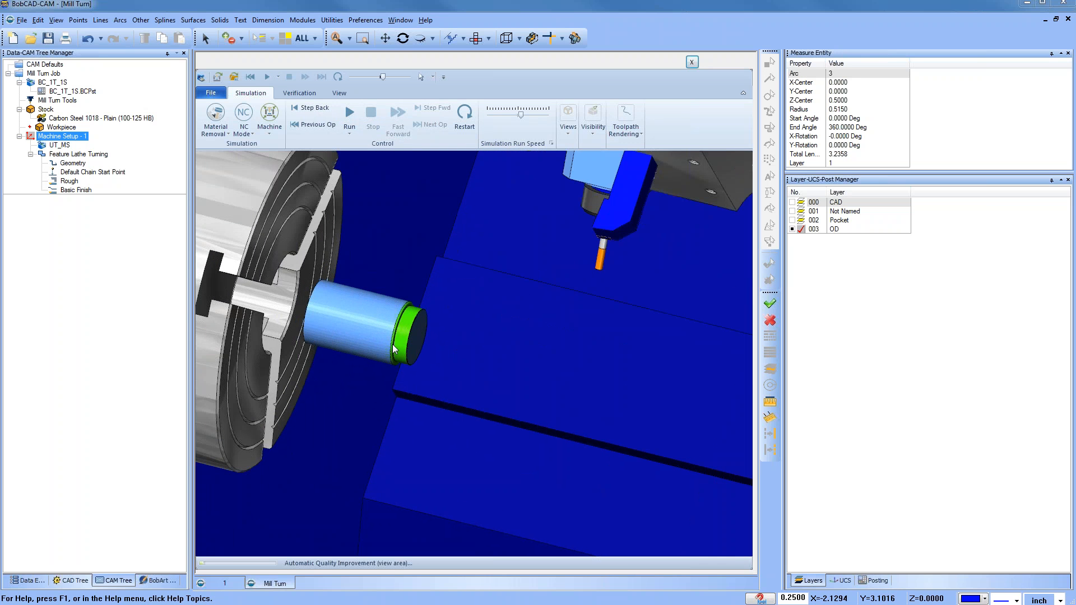
scroll(393, 348, "down", 5)
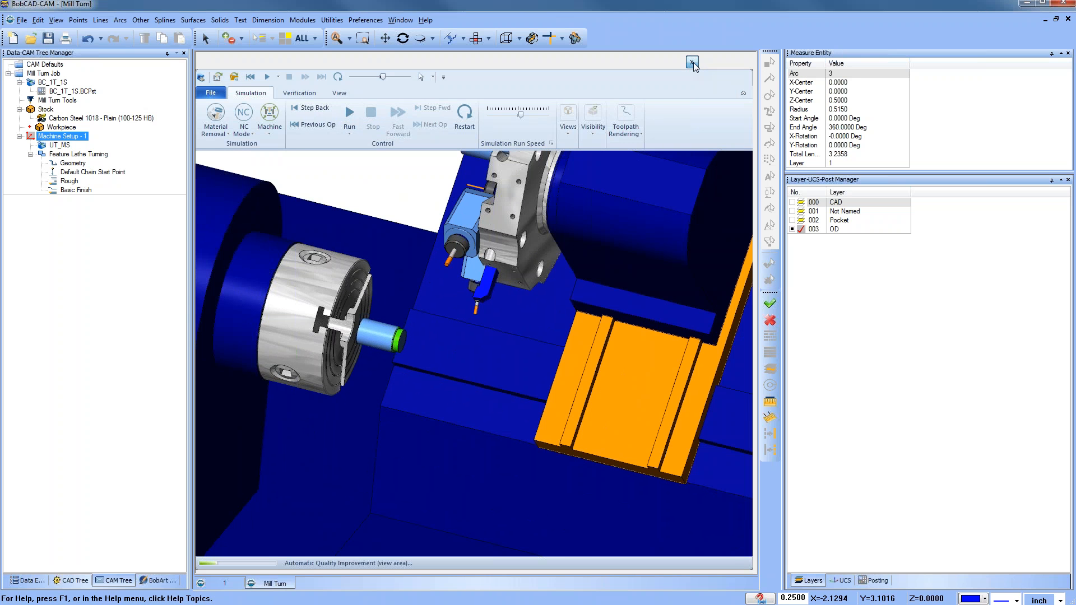
left_click(693, 62)
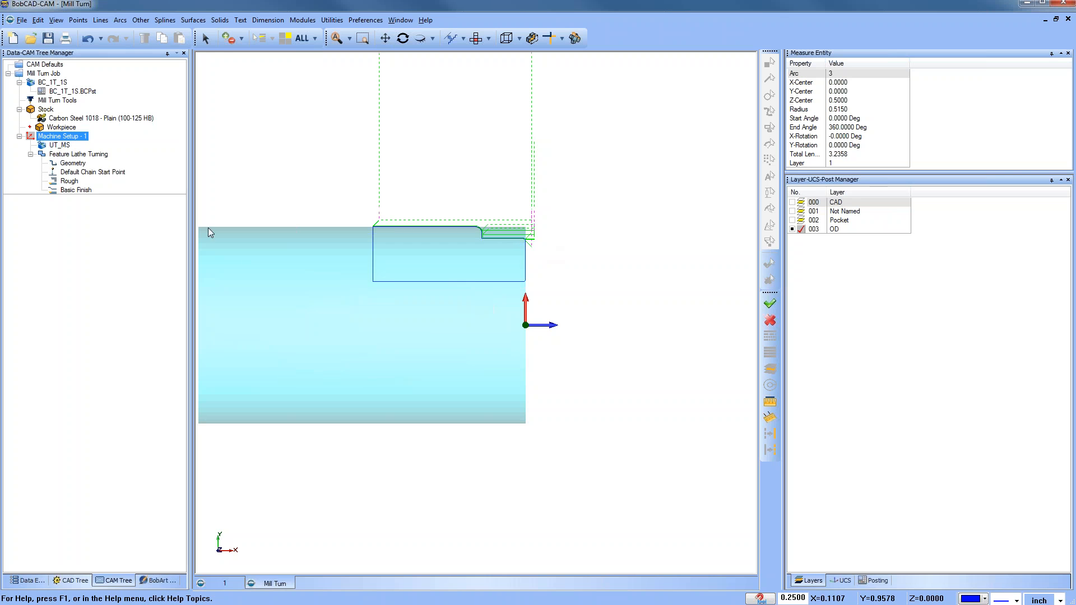
Step: Collapse the lathe turning feature and add a Mill Drill Hole feature to the machine setup
left_click(55, 164)
left_click(31, 155)
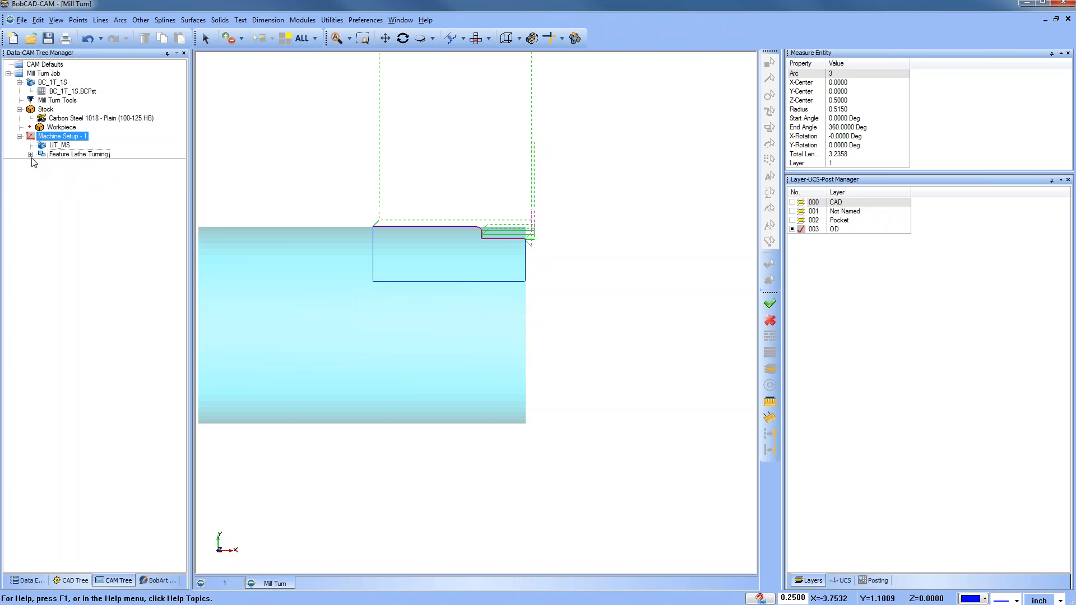
right_click(65, 137)
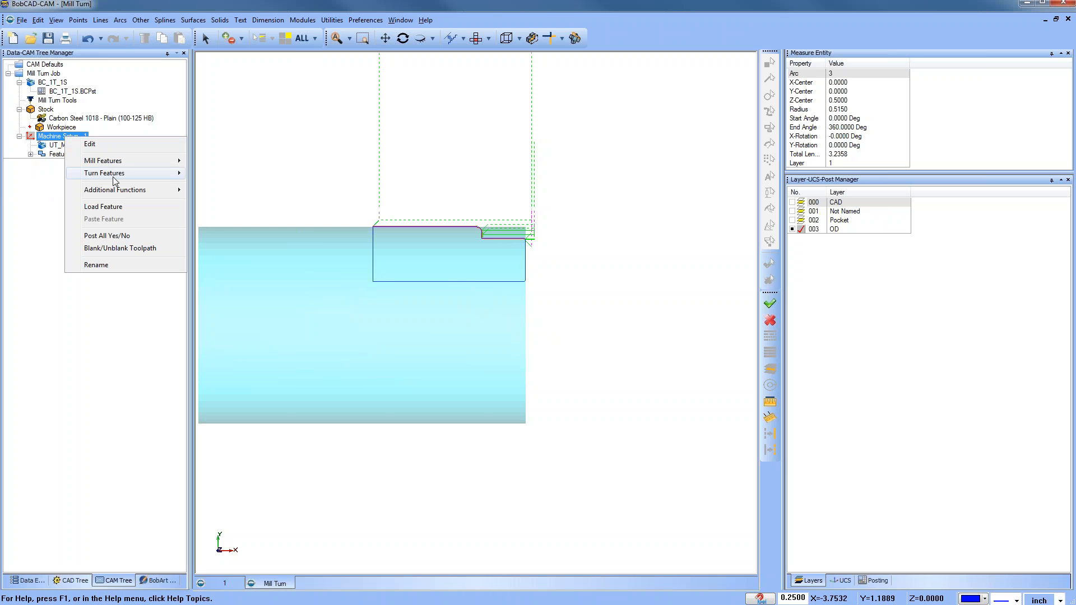
mouse_move(136, 160)
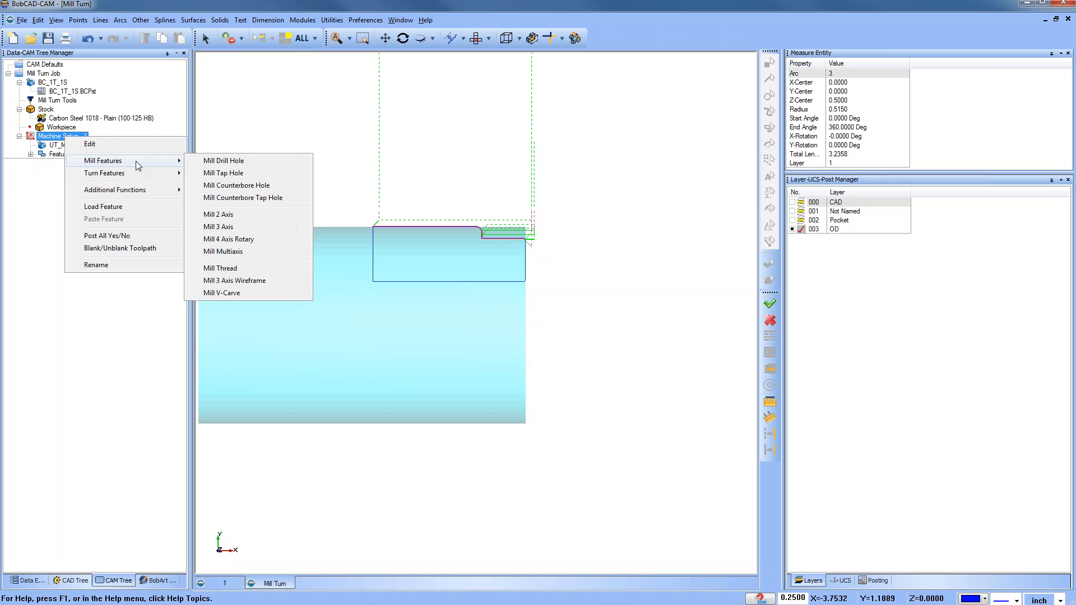
left_click(271, 161)
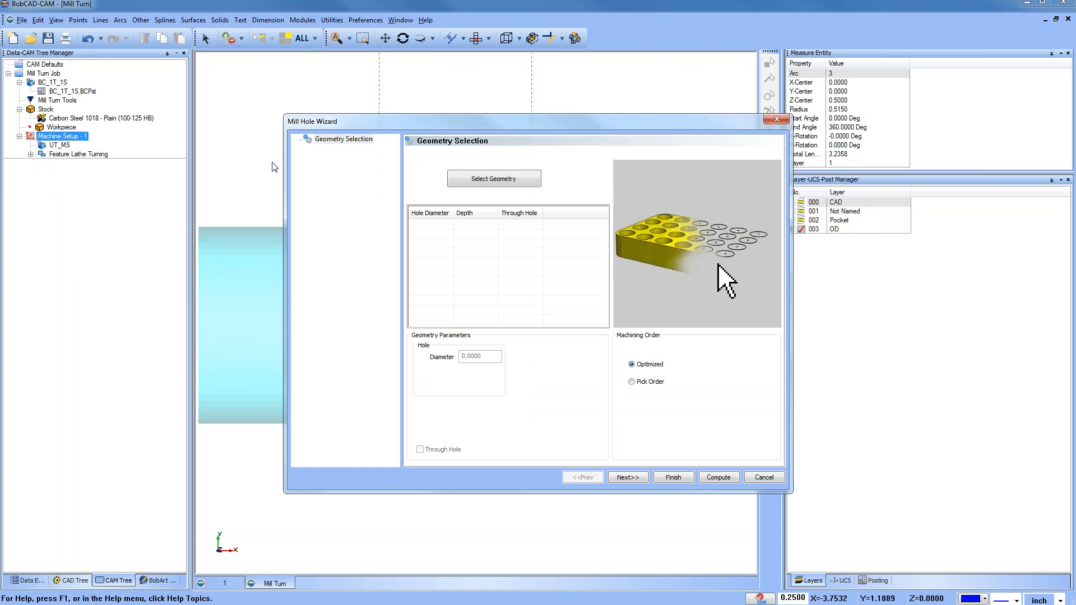
Step: Start selecting hole geometry, turning on the CAD layer and turning off the OD layer
left_click(496, 179)
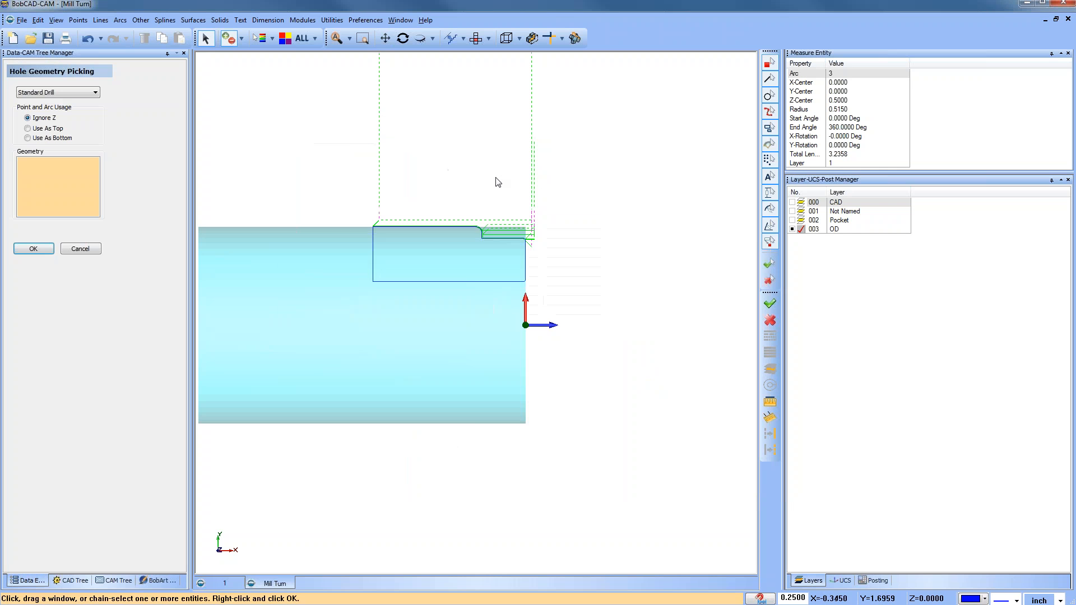
left_click(792, 202)
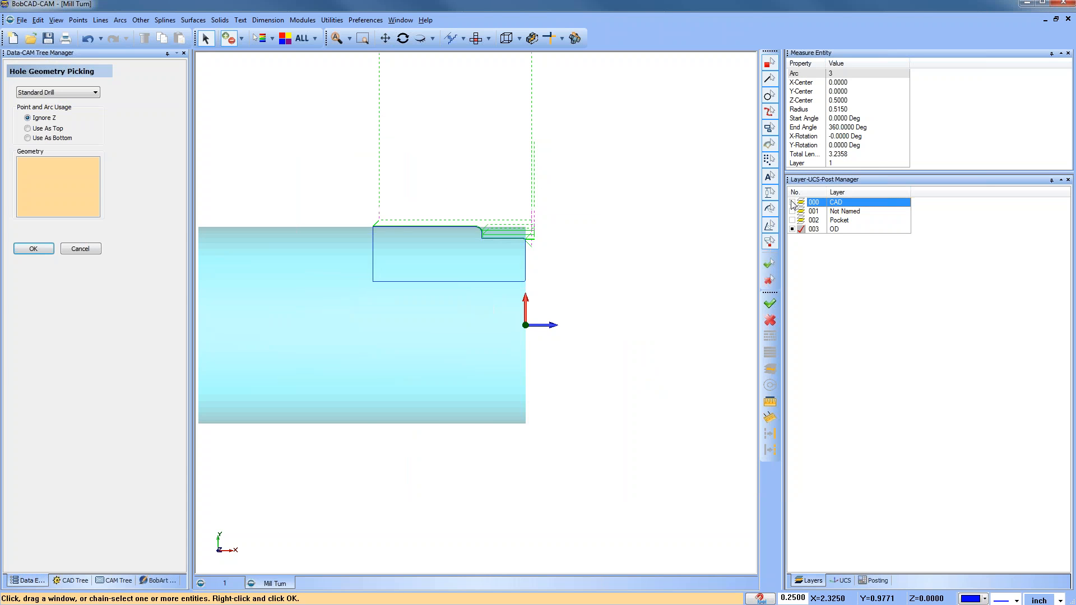
left_click(800, 203)
left_click(793, 229)
Step: Select the two upper holes on the part's hexagonal face
middle_click_drag(569, 366, 494, 356)
scroll(489, 307, "up", 3)
left_click(486, 255)
left_click(548, 271)
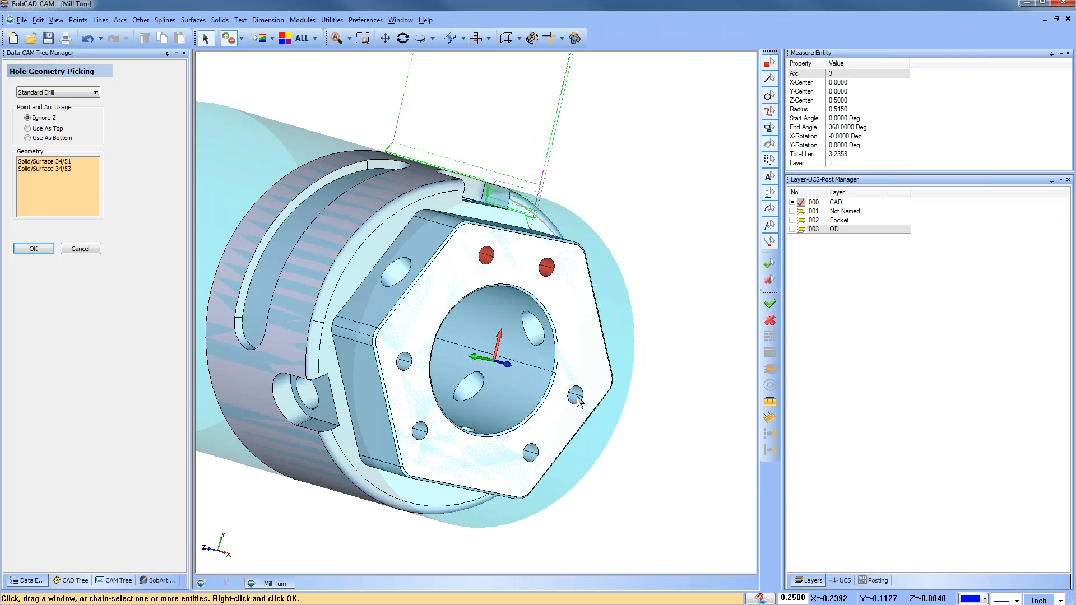
Step: Select the remaining four holes on the hexagonal face and confirm the hole geometry
key("ctrl+w")
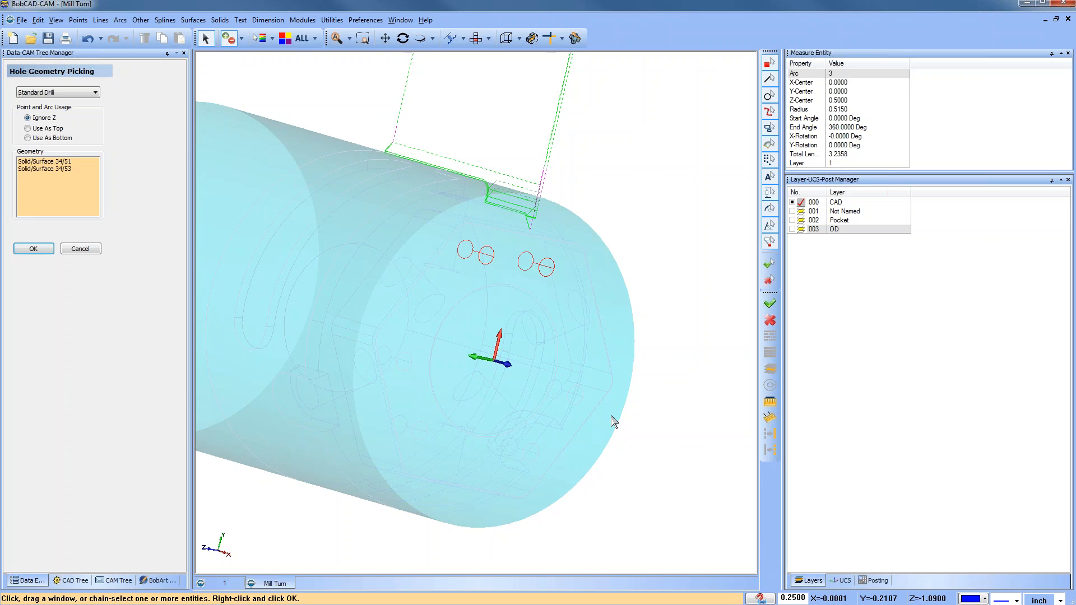
scroll(614, 422, "up", 5)
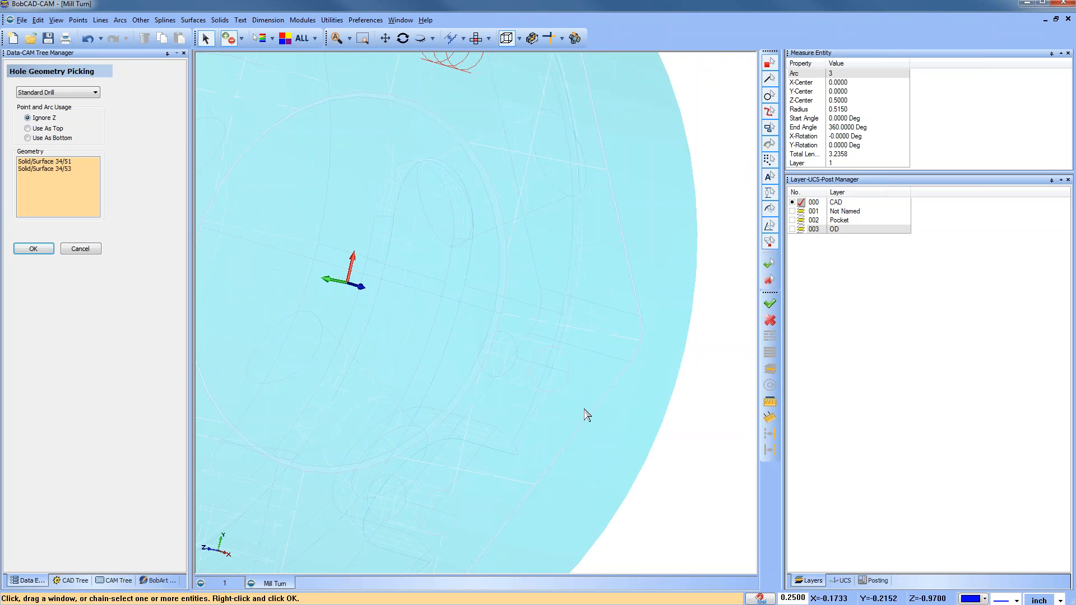
scroll(568, 387, "down", 3)
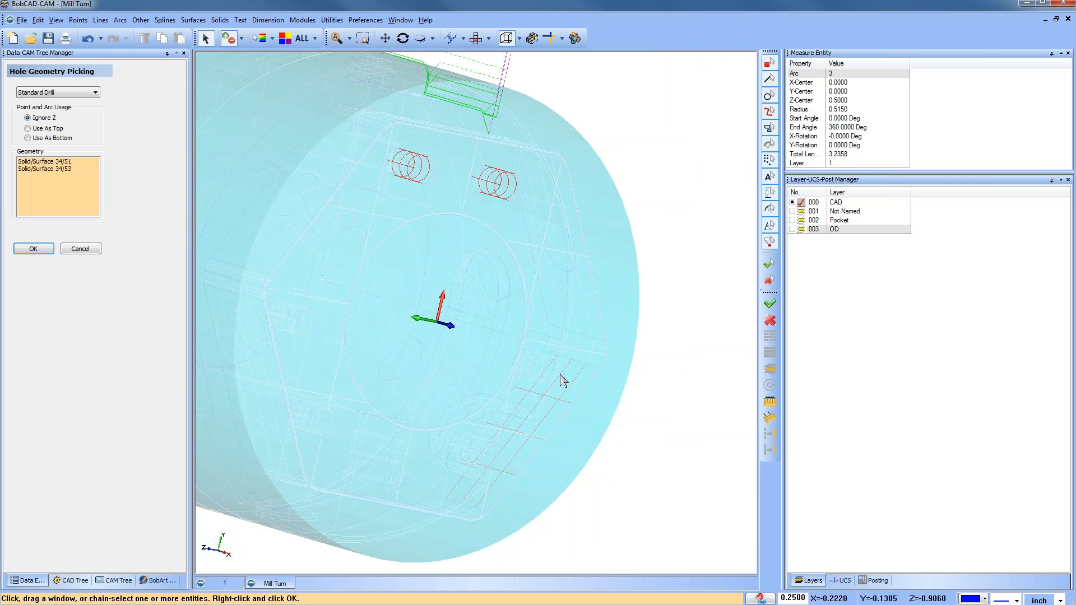
scroll(561, 375, "down", 3)
mouse_move(505, 401)
middle_mouse_down()
mouse_move(526, 399)
mouse_move(565, 441)
mouse_move(558, 404)
middle_mouse_up()
key("ctrl+w")
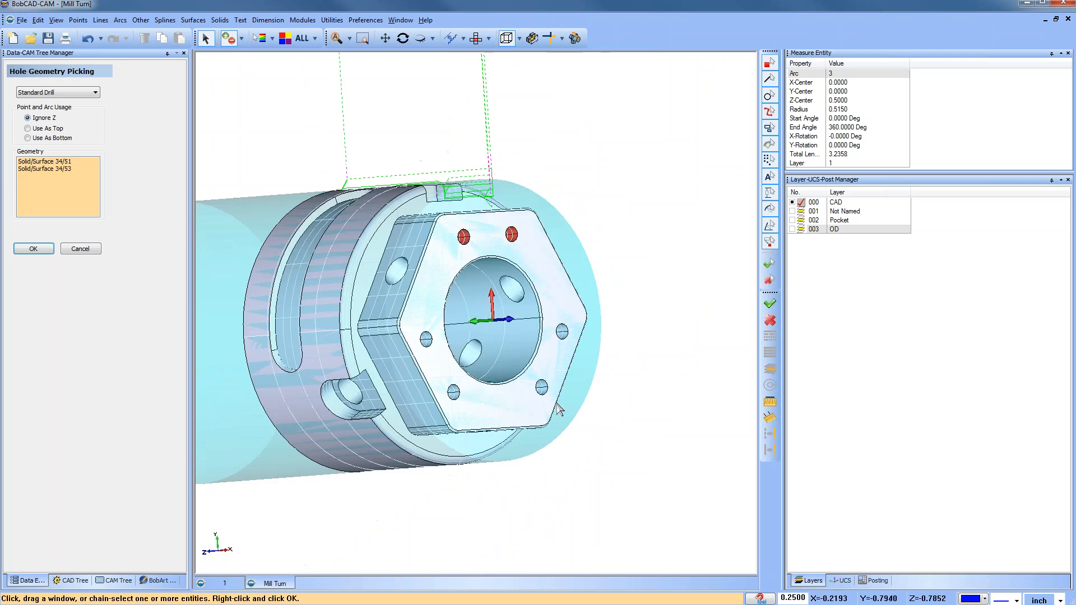
scroll(572, 393, "up", 4)
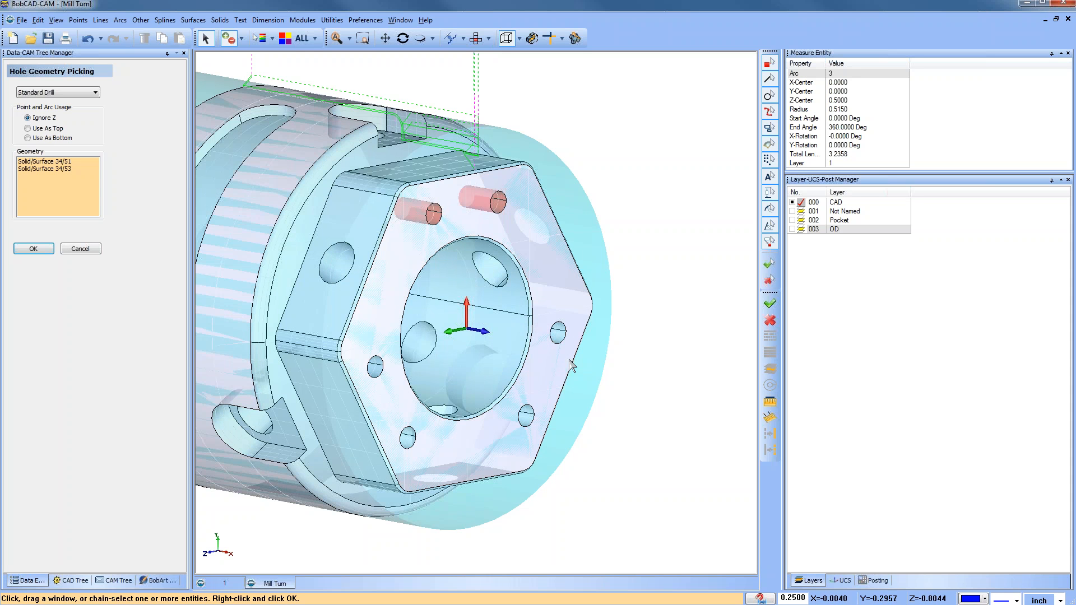
left_click(558, 338)
left_click(524, 418)
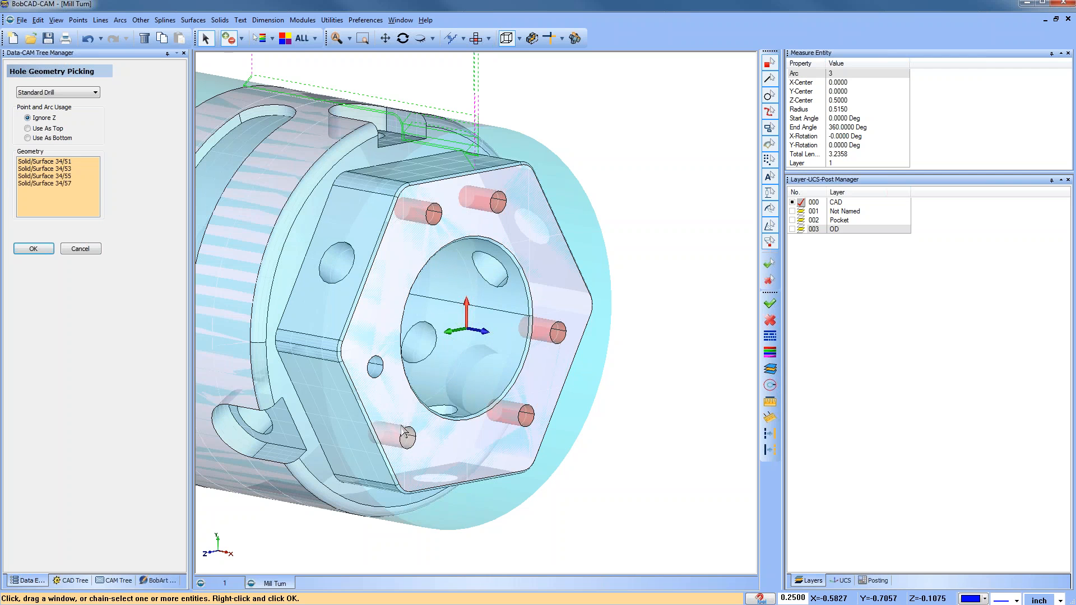
left_click(409, 440)
left_click(377, 372)
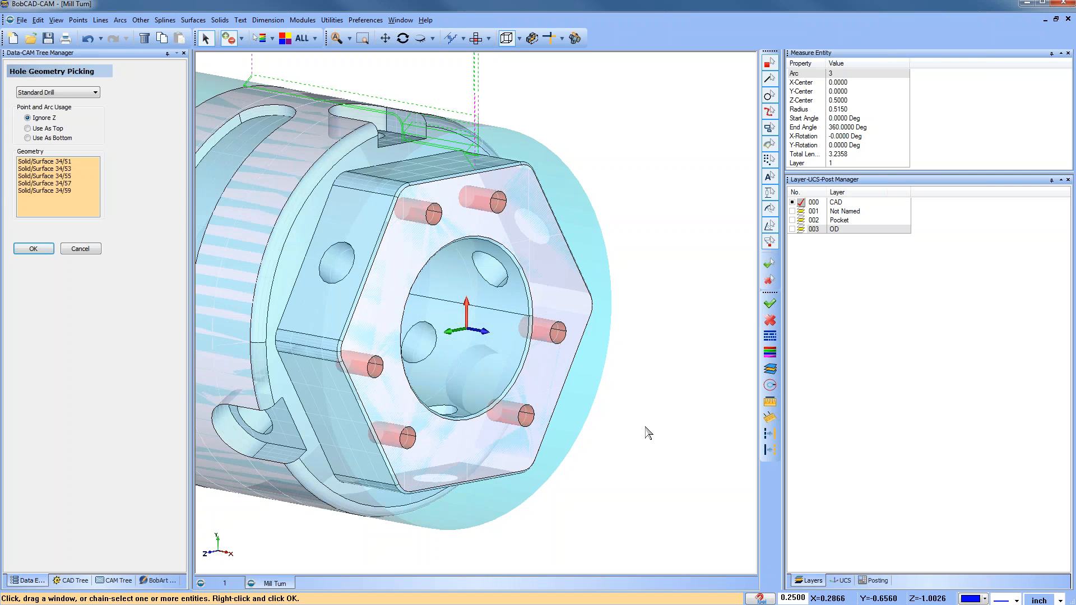
scroll(646, 426, "down", 2)
middle_click_drag(652, 453, 643, 451)
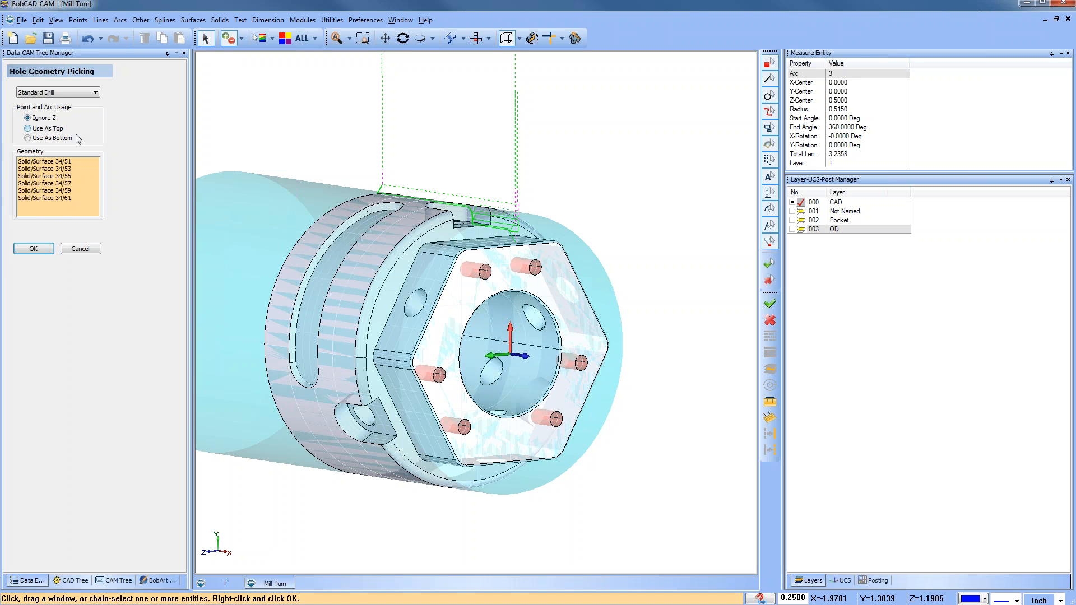
left_click(34, 249)
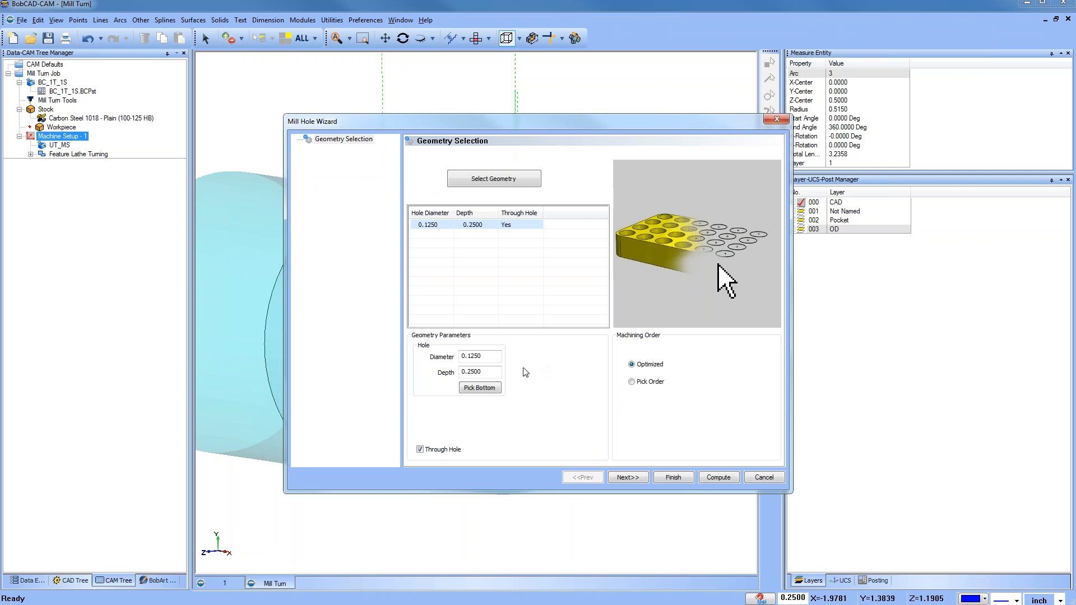
Step: Clear the Through Hole option, pick the holes' bottom on the model, and continue in the wizard
left_click(419, 449)
left_click(479, 387)
scroll(513, 276, "up", 4)
middle_click_drag(489, 295, 390, 306)
left_click(314, 263)
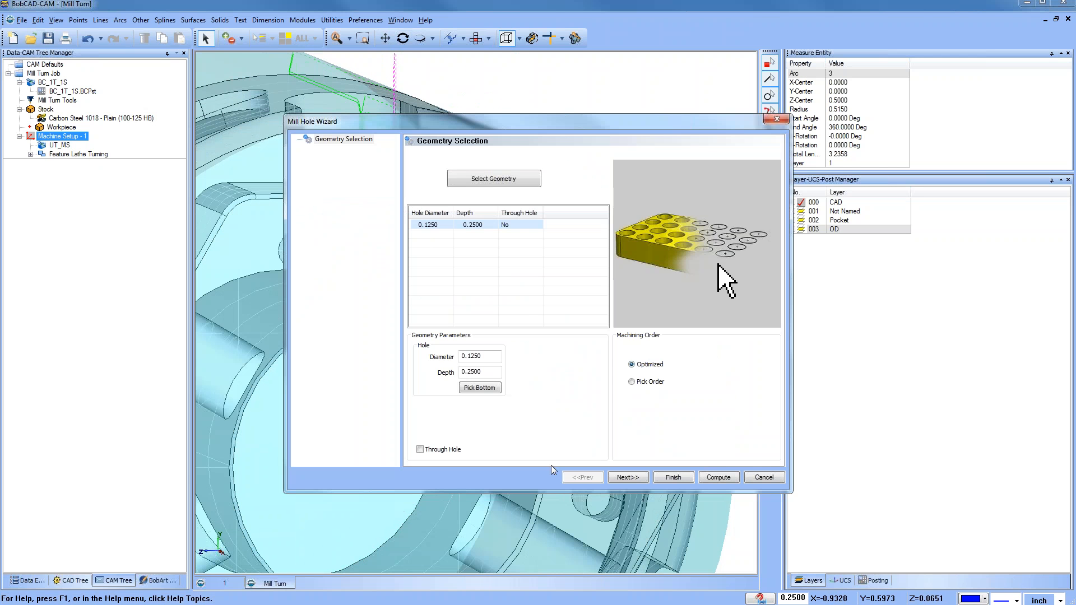
left_click(629, 477)
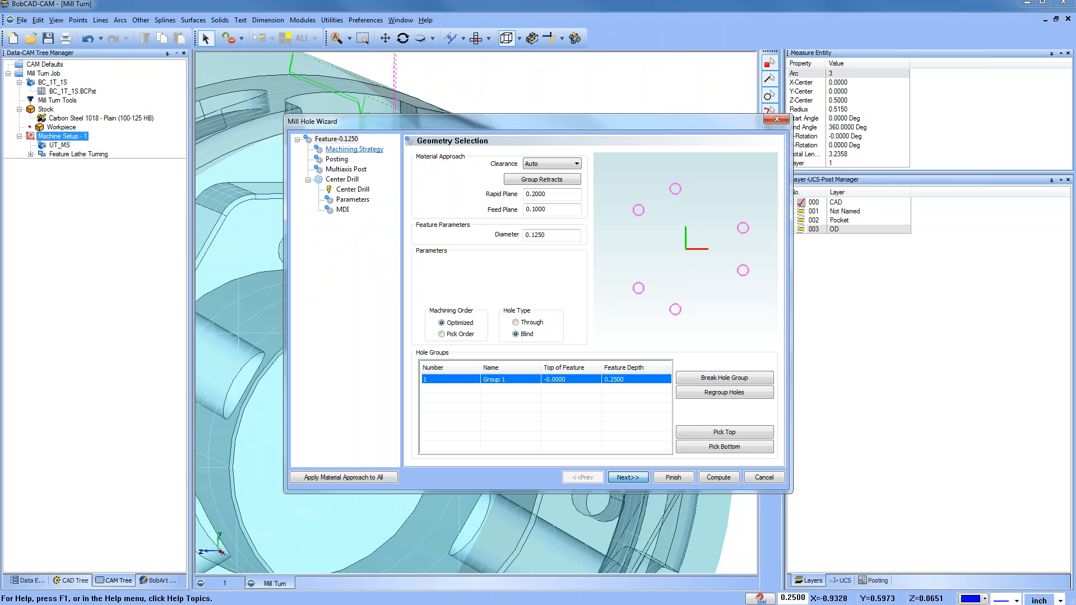
Step: Apply the Hole machining strategy template, keeping only the Drill operation
left_click(371, 151)
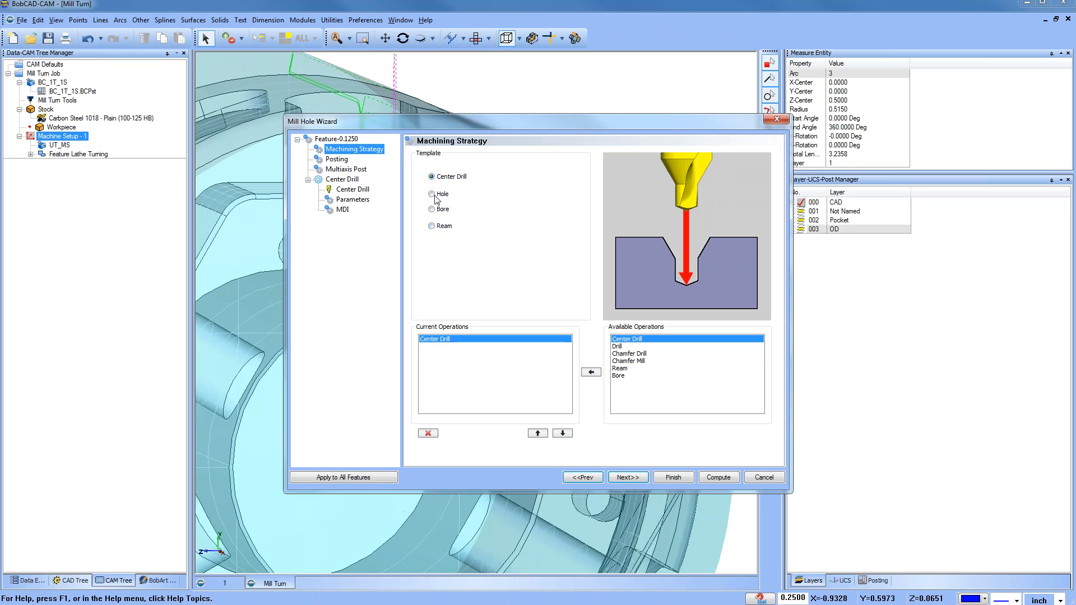
left_click(433, 195)
left_click(429, 433)
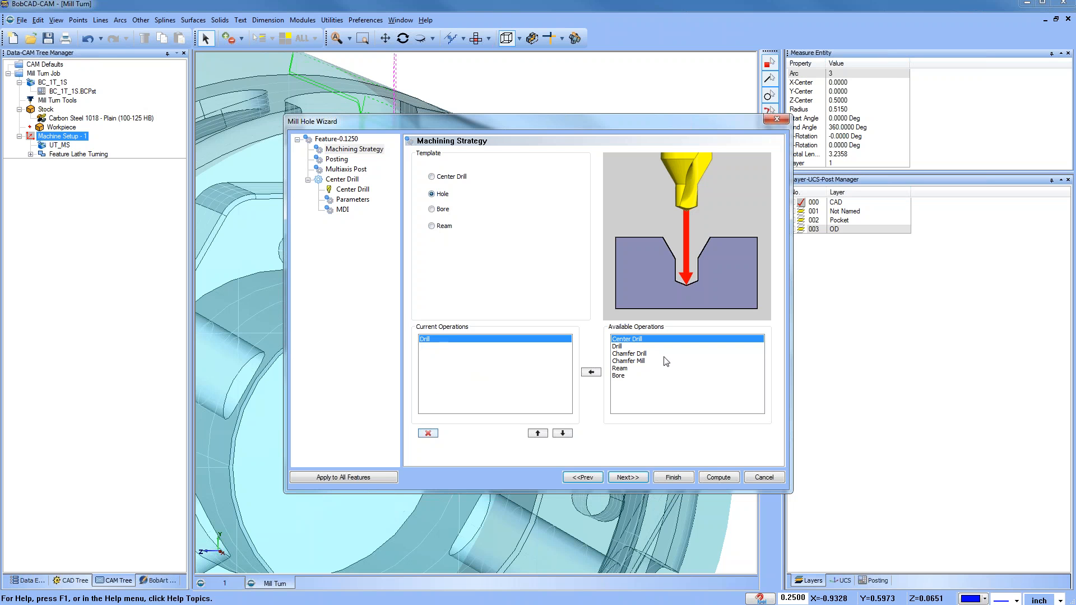
Step: Review the drill's posting settings and its tool assignment in the Tool Crib, then return to Posting
left_click(627, 477)
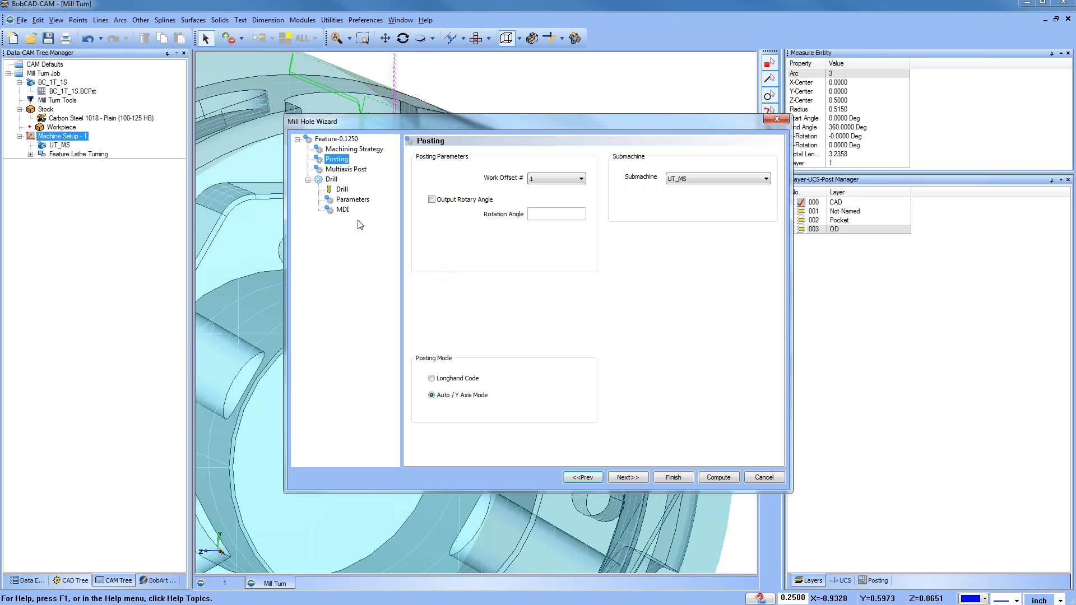
left_click(342, 191)
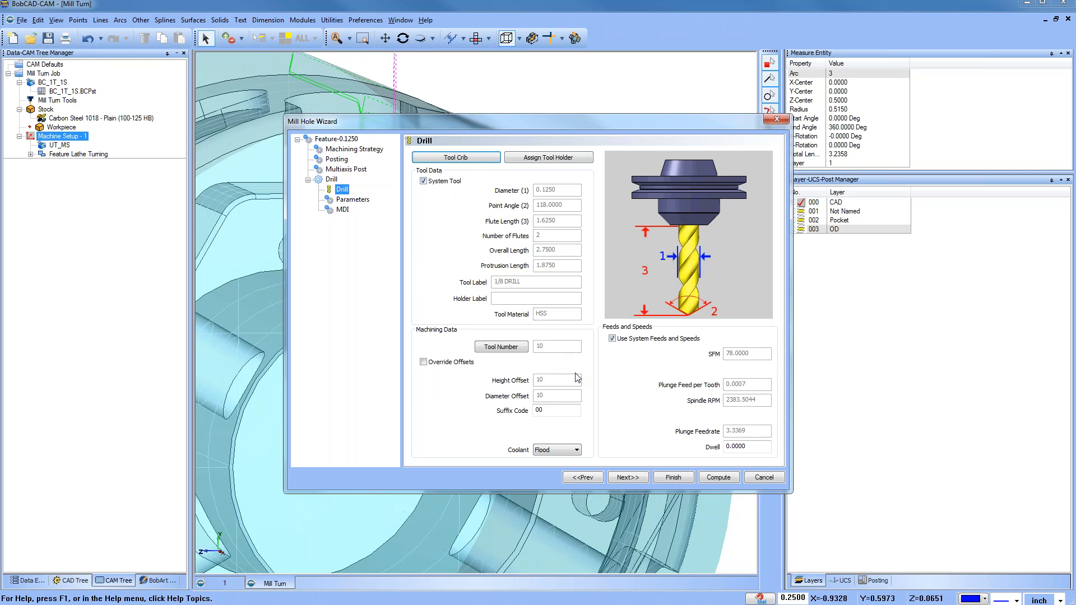
left_click(456, 157)
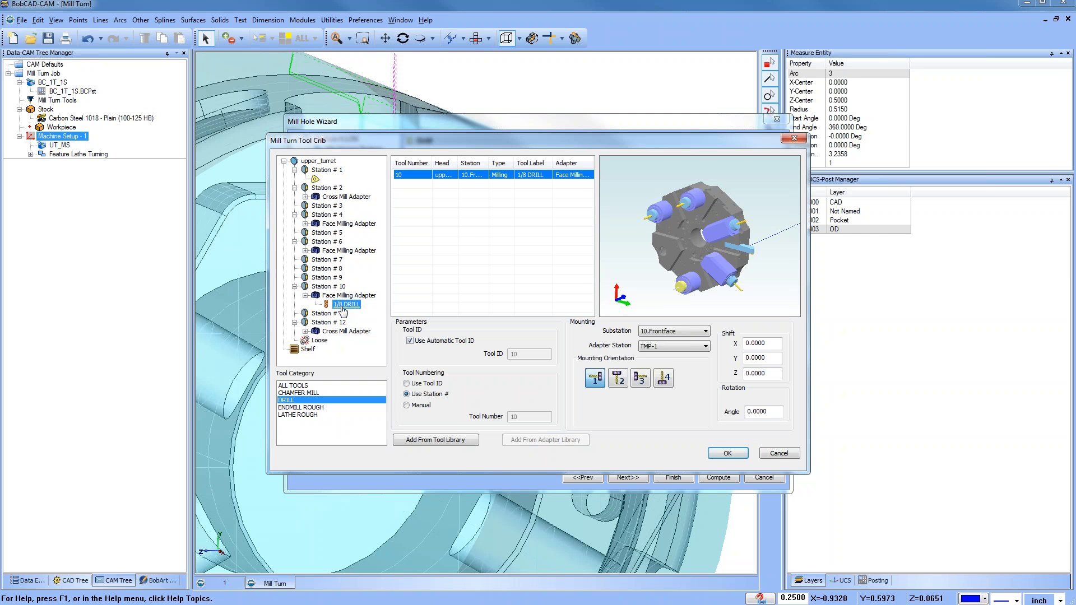
left_click(729, 455)
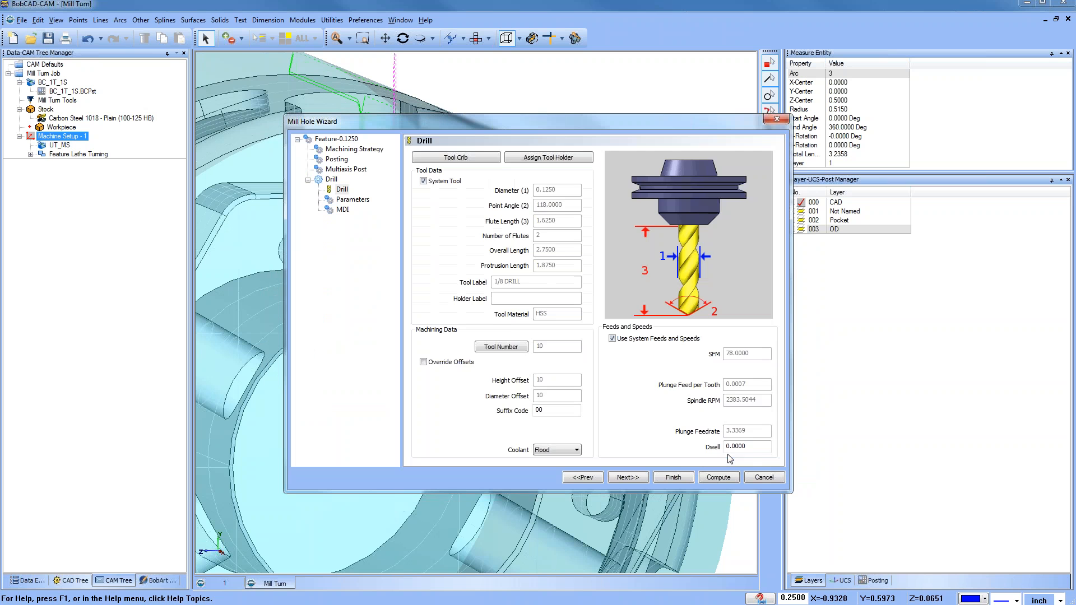
left_click(348, 161)
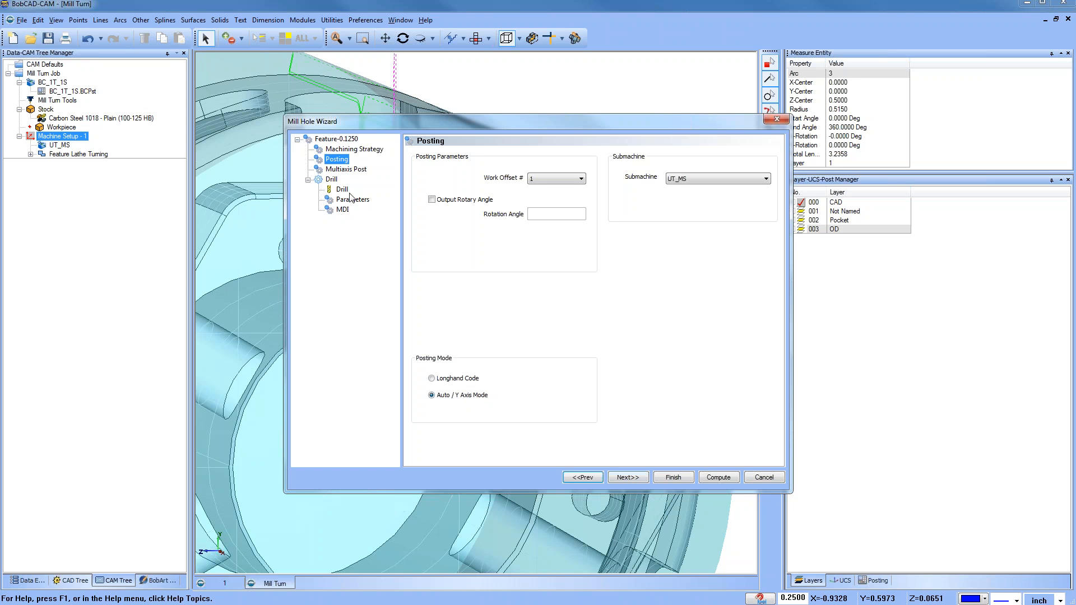
Step: Compute the Mill Hole feature's drill toolpath
left_click(716, 475)
scroll(467, 297, "down", 3)
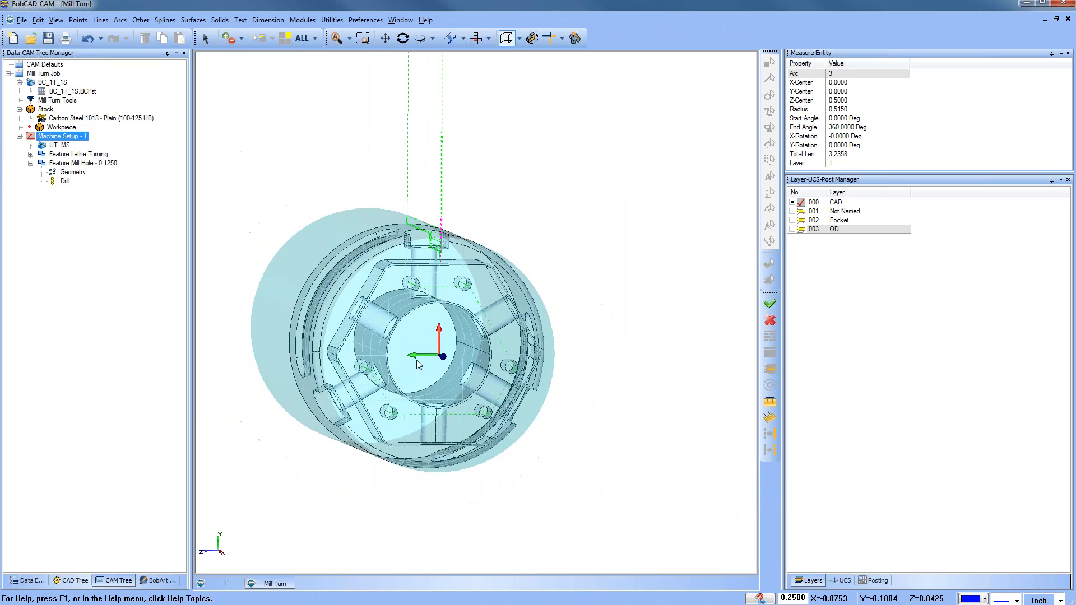
middle_click_drag(416, 360, 617, 376)
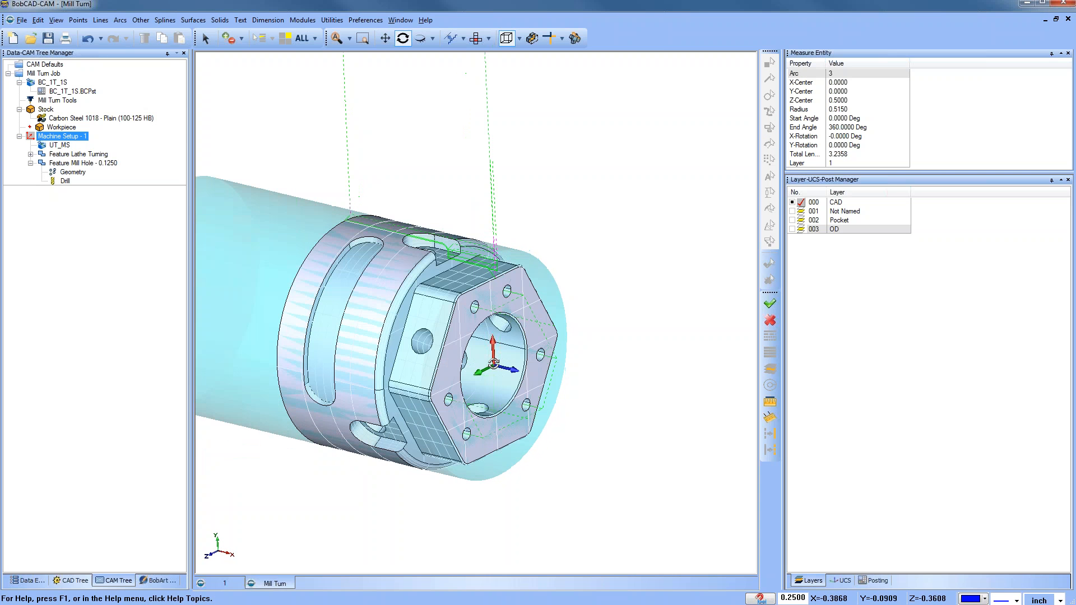
Step: Backplot the Drill operation's toolpath on the face holes, then close the backplot
left_click(65, 182)
right_click(65, 182)
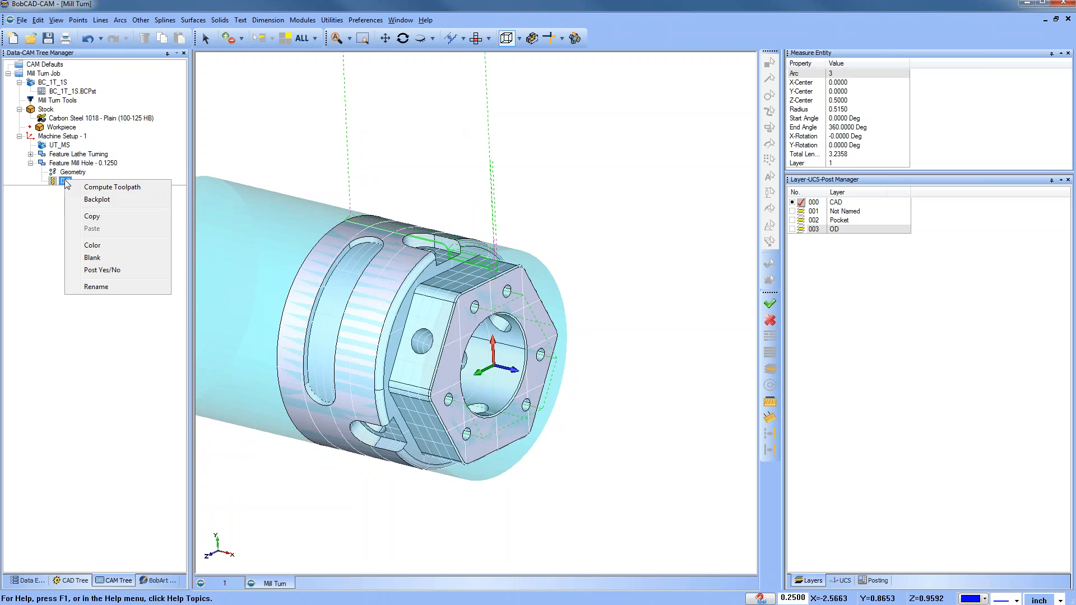
left_click(49, 231)
right_click(66, 182)
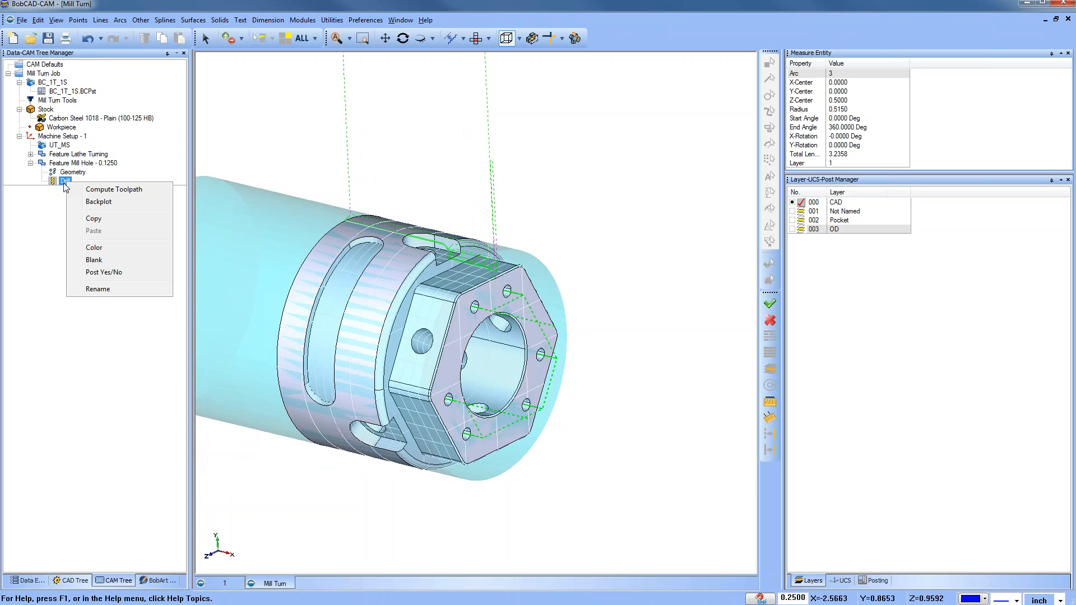
left_click(97, 199)
left_click(81, 90)
left_click(82, 90)
left_click(81, 91)
left_click(81, 90)
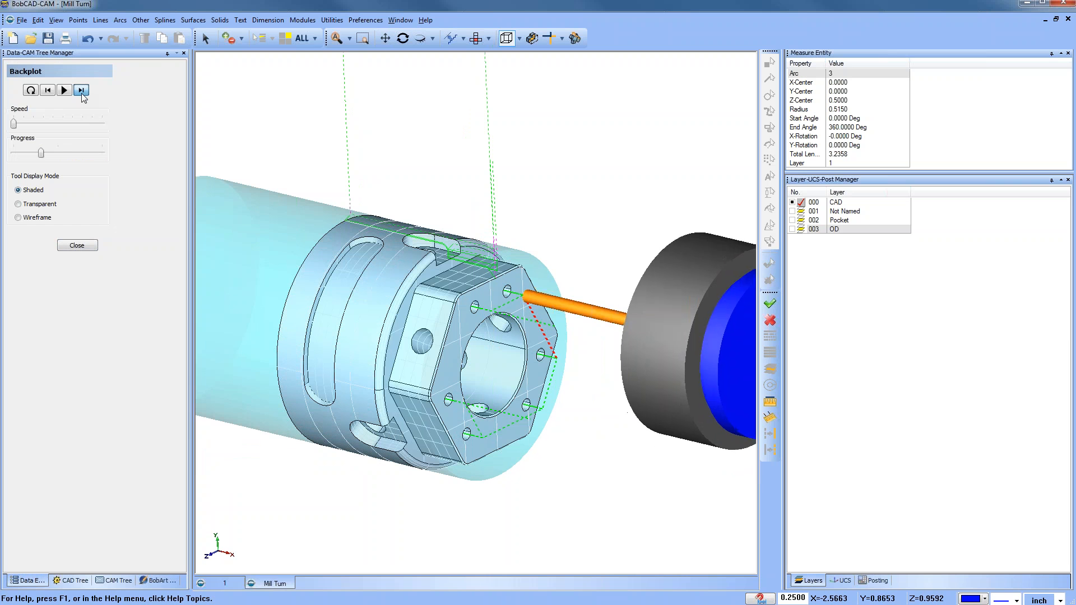
left_click(81, 90)
left_click(81, 90)
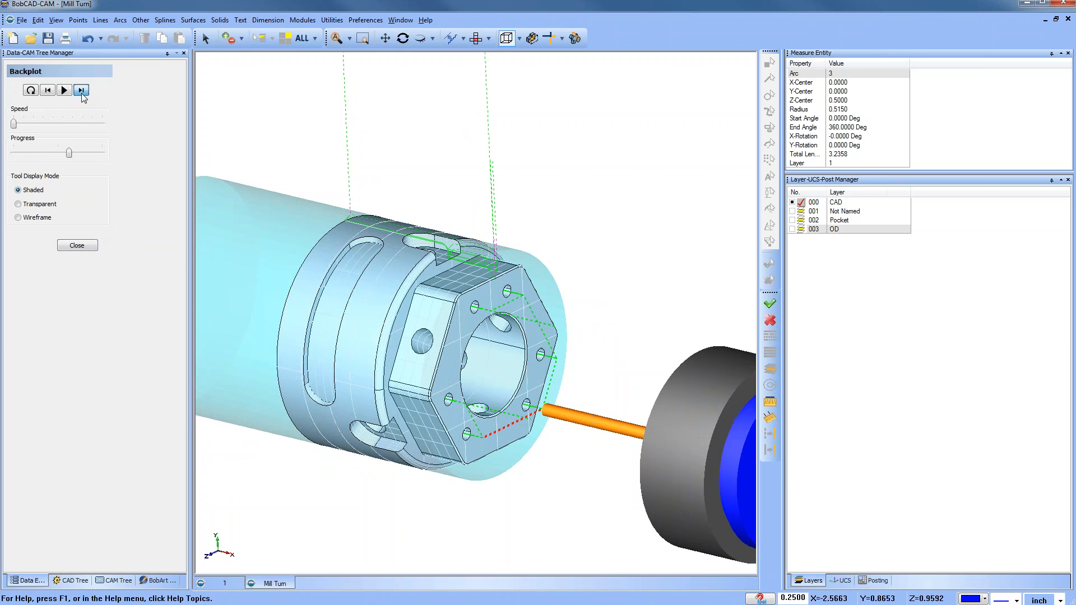
left_click(81, 90)
left_click(81, 90)
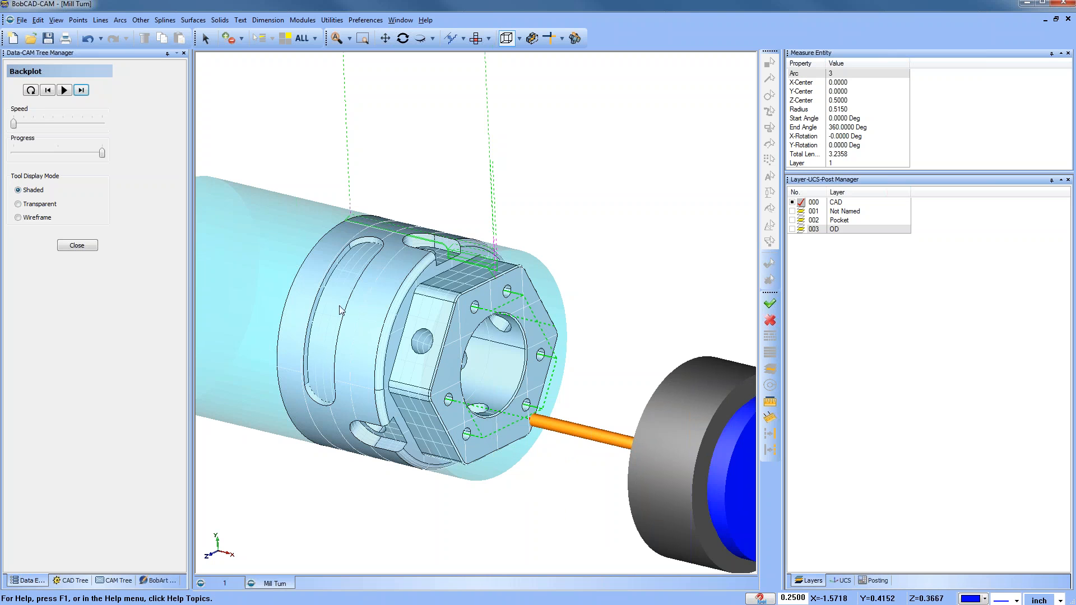
scroll(485, 269, "down", 2)
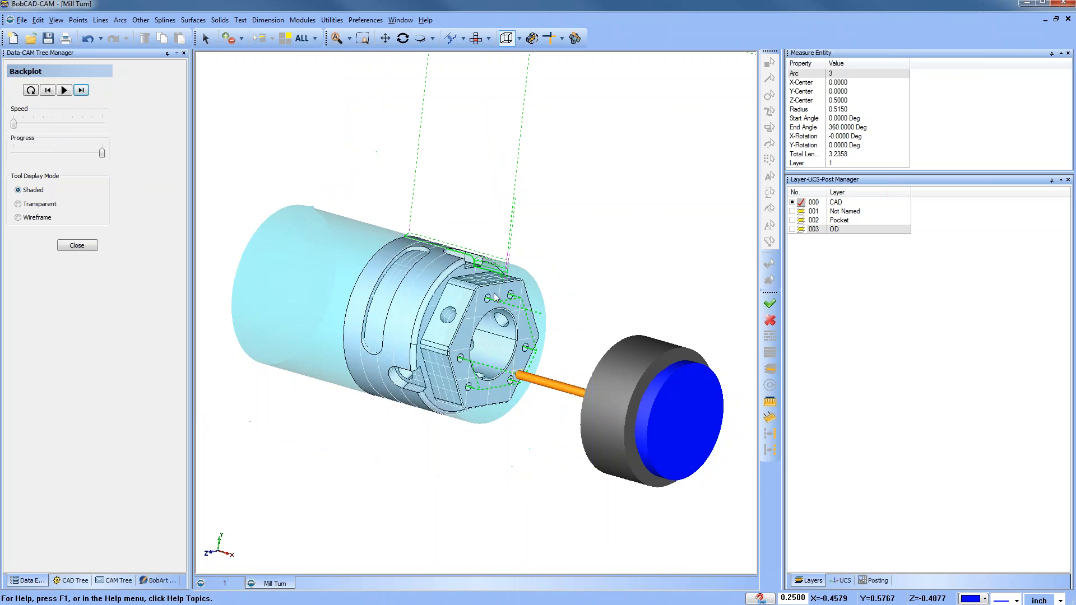
left_click(82, 247)
Step: Start the machine simulation and step forward through the operations
left_click(303, 20)
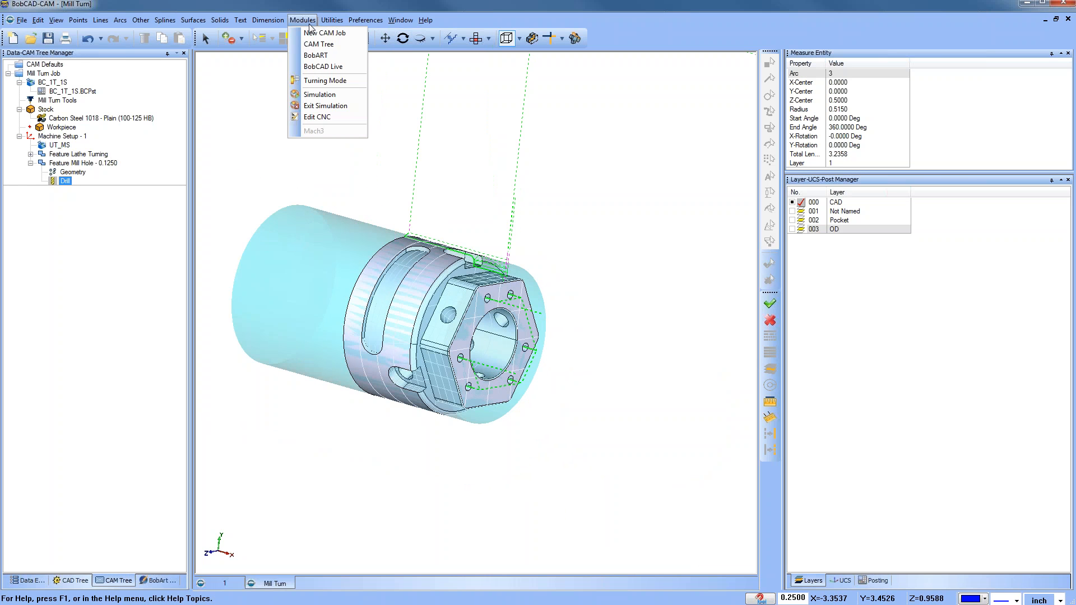
left_click(325, 106)
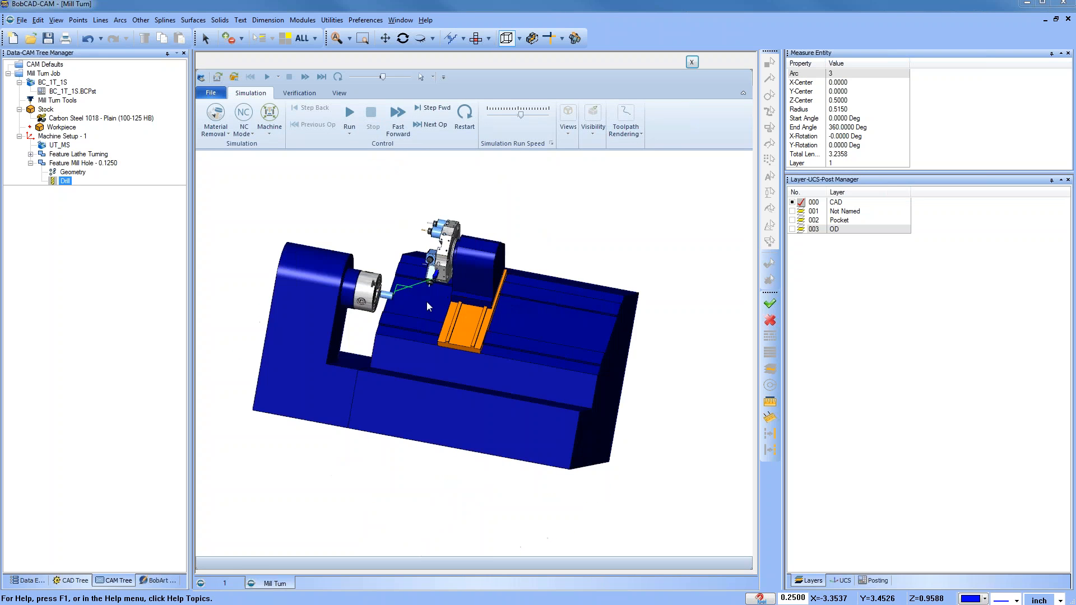
middle_click_drag(427, 302, 403, 340)
scroll(366, 337, "up", 5)
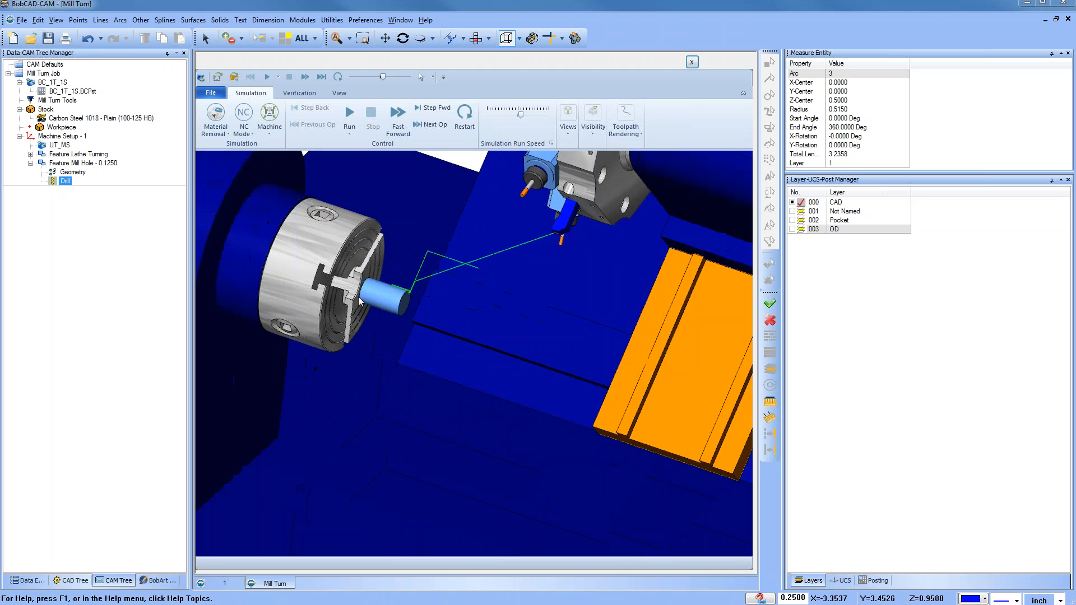
left_click(428, 125)
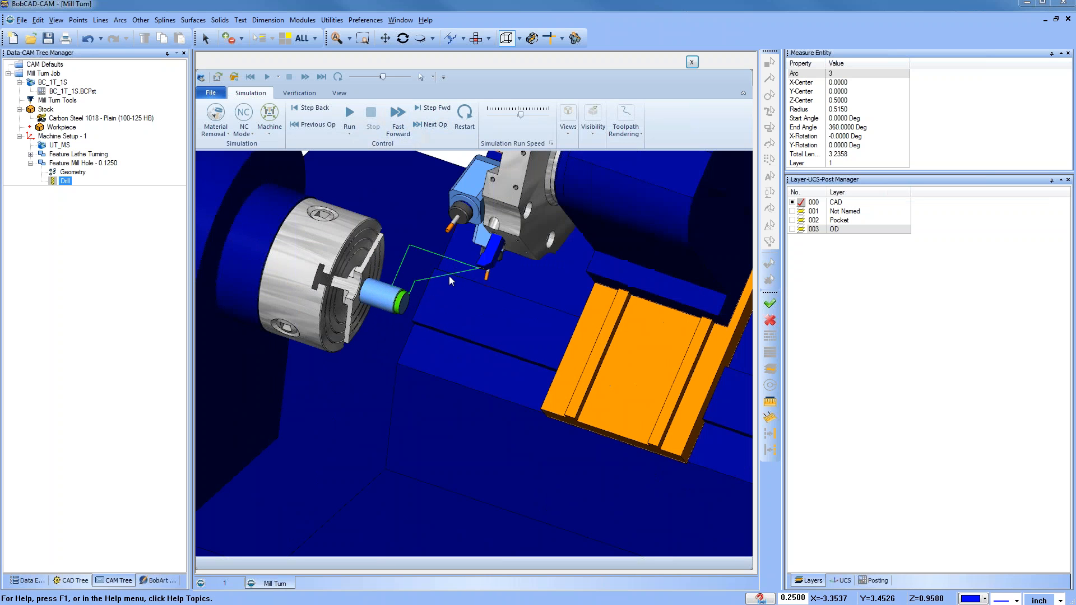
left_click(428, 126)
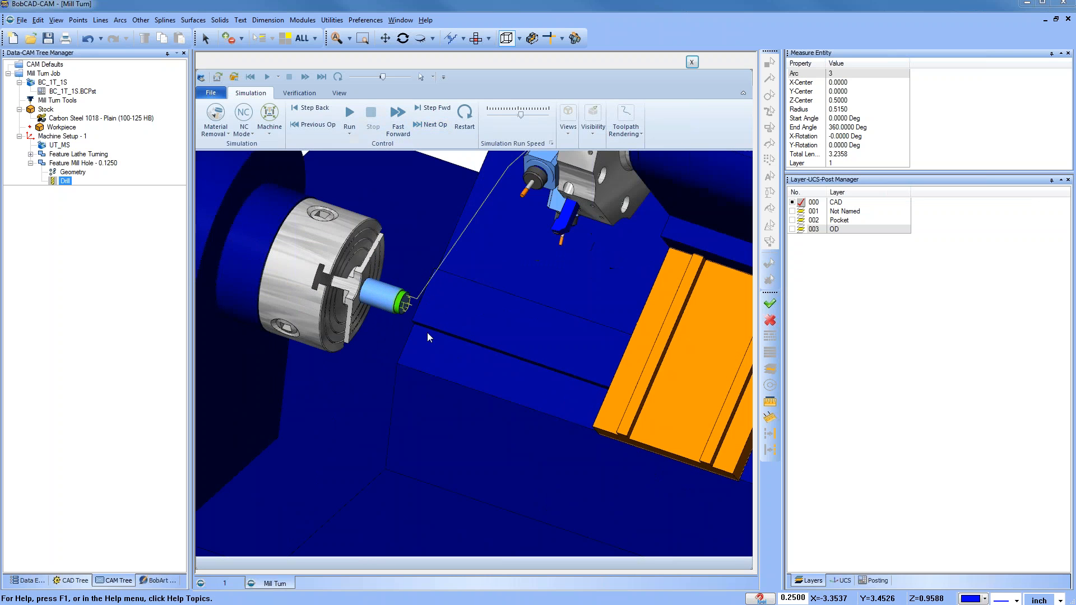
left_click(428, 112)
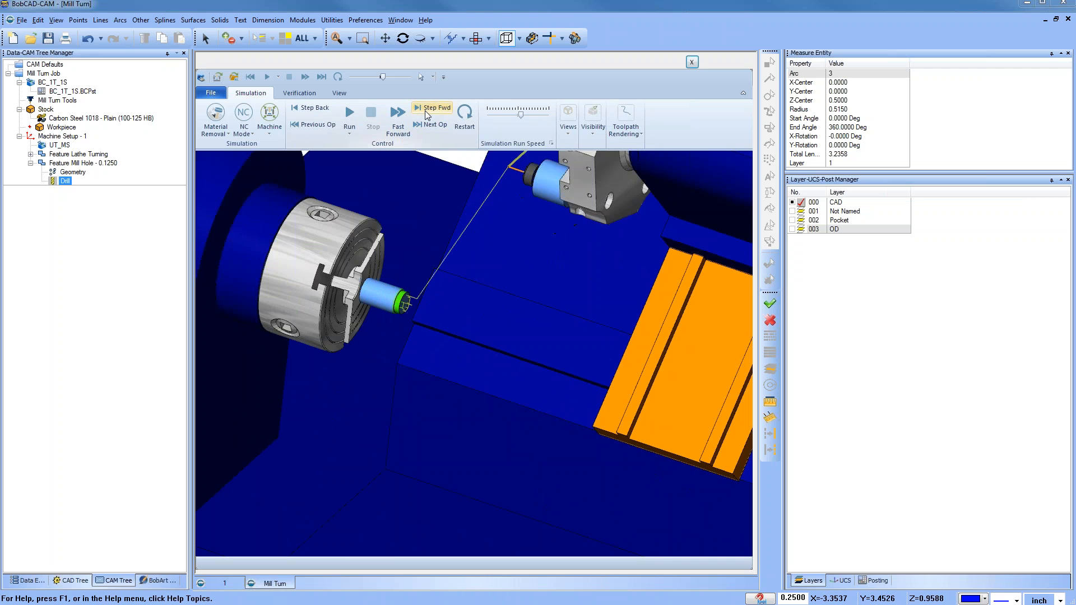
left_click(428, 114)
left_click(428, 113)
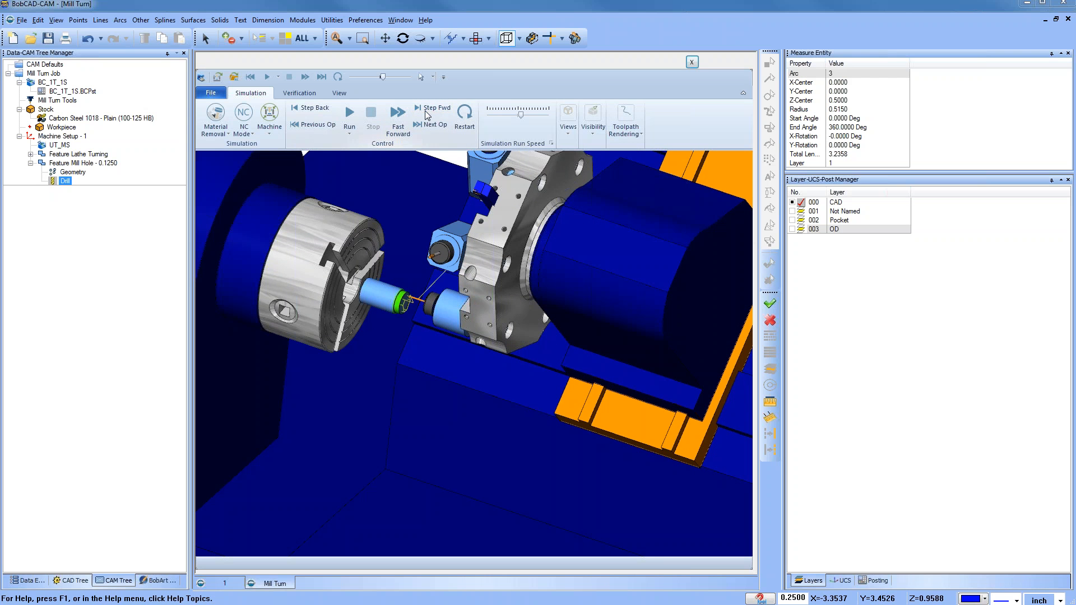
Step: Run the simulation of the face-hole drilling, then close the simulation window
scroll(413, 292, "up", 2)
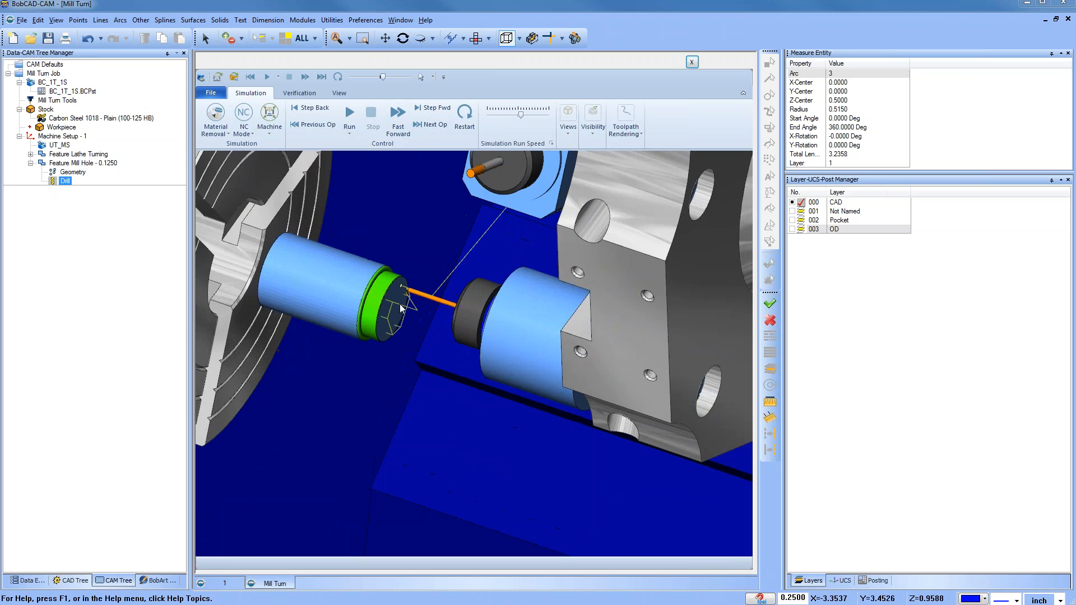
left_click_drag(520, 116, 495, 116)
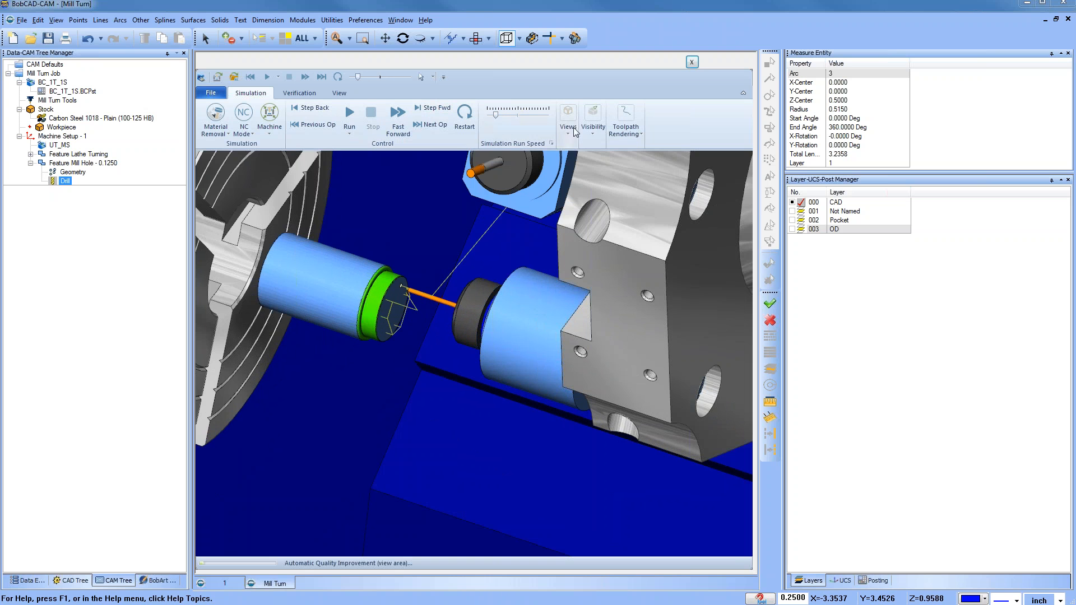
left_click(350, 115)
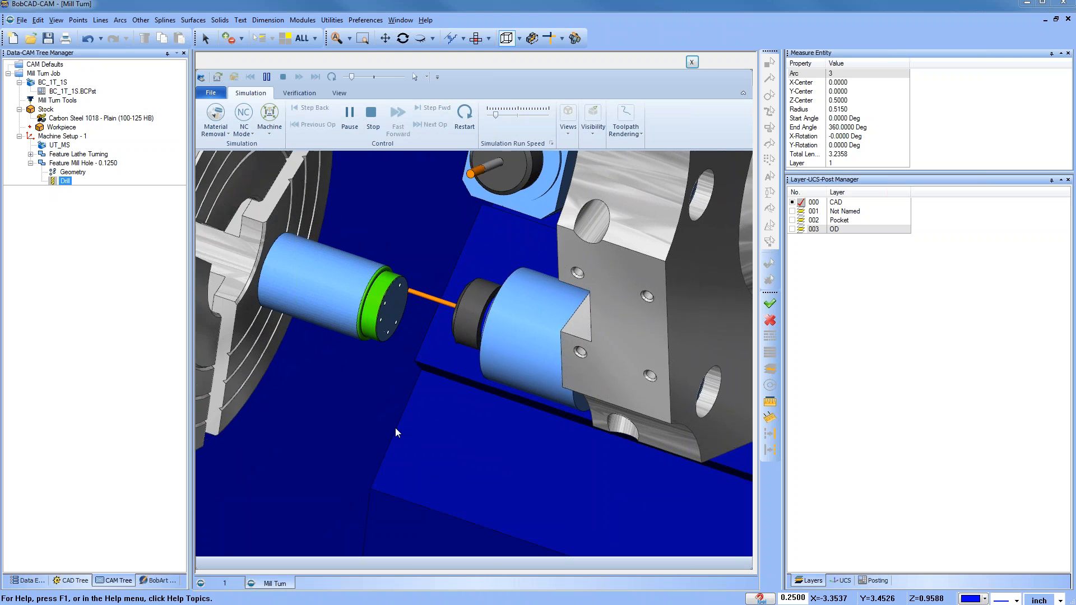
middle_click_drag(371, 409, 303, 413)
scroll(408, 395, "down", 6)
scroll(361, 424, "up", 6)
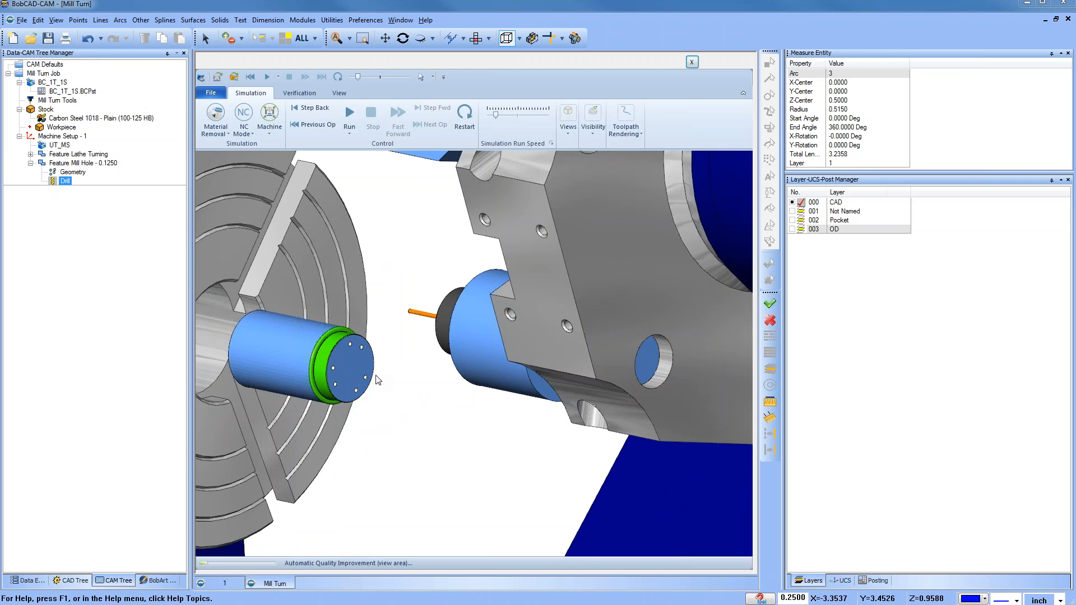
scroll(375, 377, "down", 2)
scroll(370, 371, "down", 2)
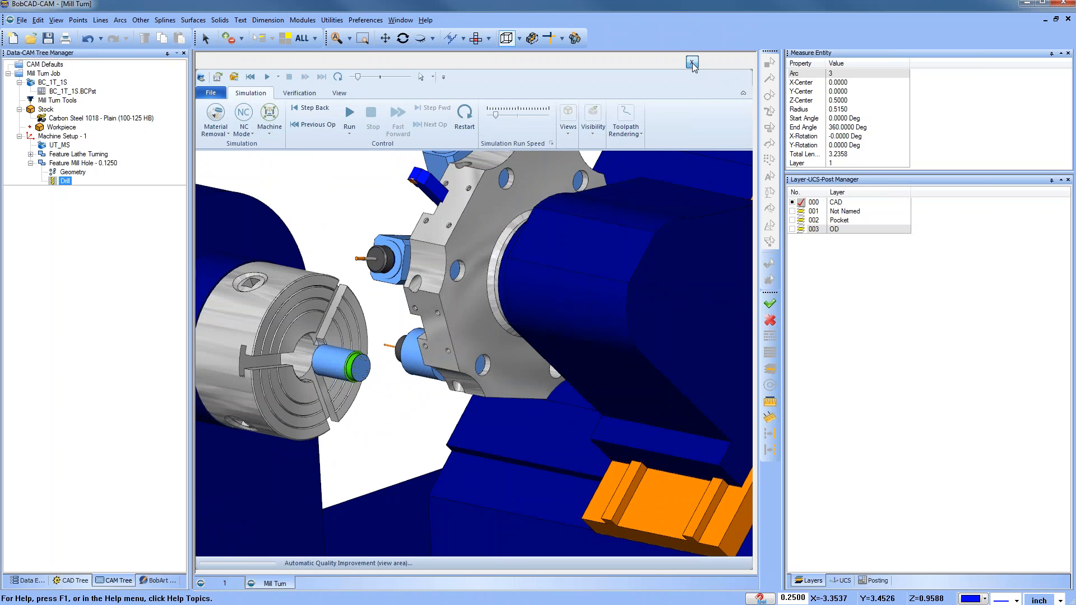
left_click(693, 63)
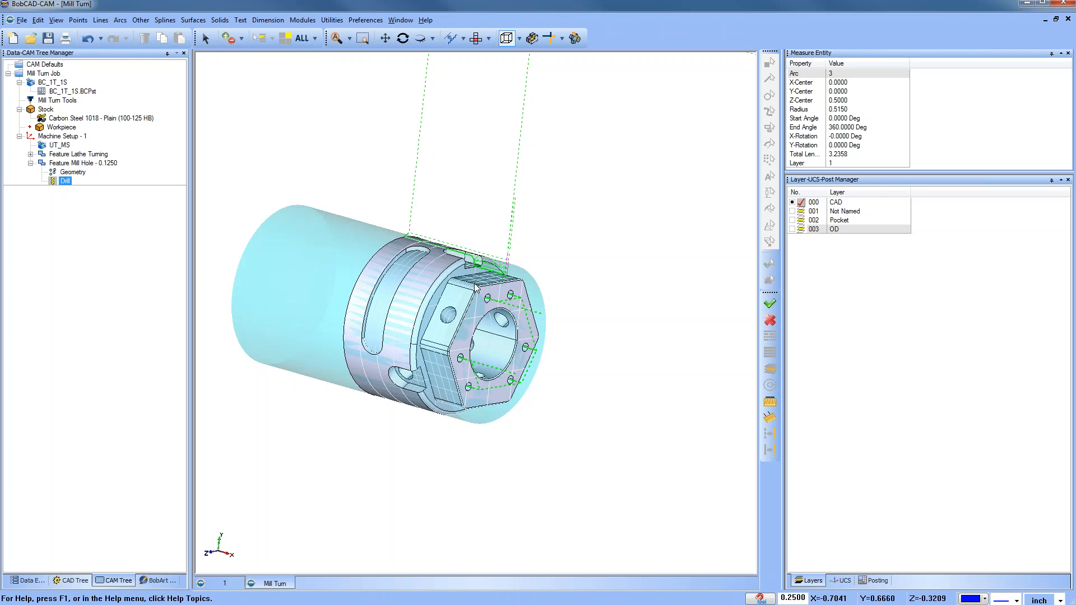
middle_click_drag(487, 296, 453, 265)
middle_click_drag(436, 339, 457, 367)
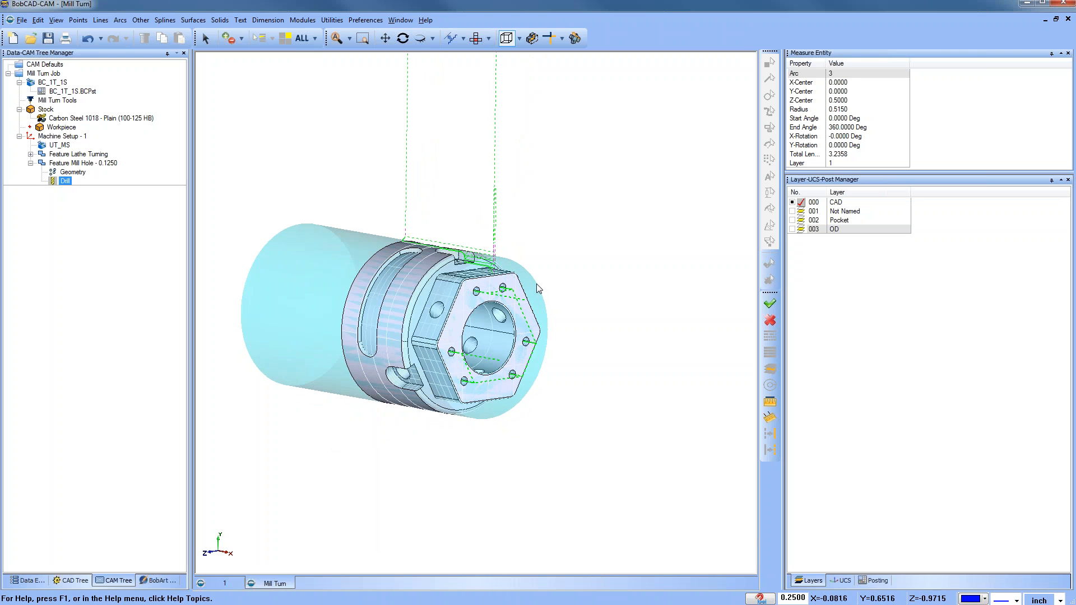
Step: Show only the Pocket layer and switch to the top view of the part
key("ctrl+w")
key("ctrl+w")
key("ctrl+w")
key("ctrl+w")
key("ctrl+w")
key("ctrl+w")
key("ctrl+w")
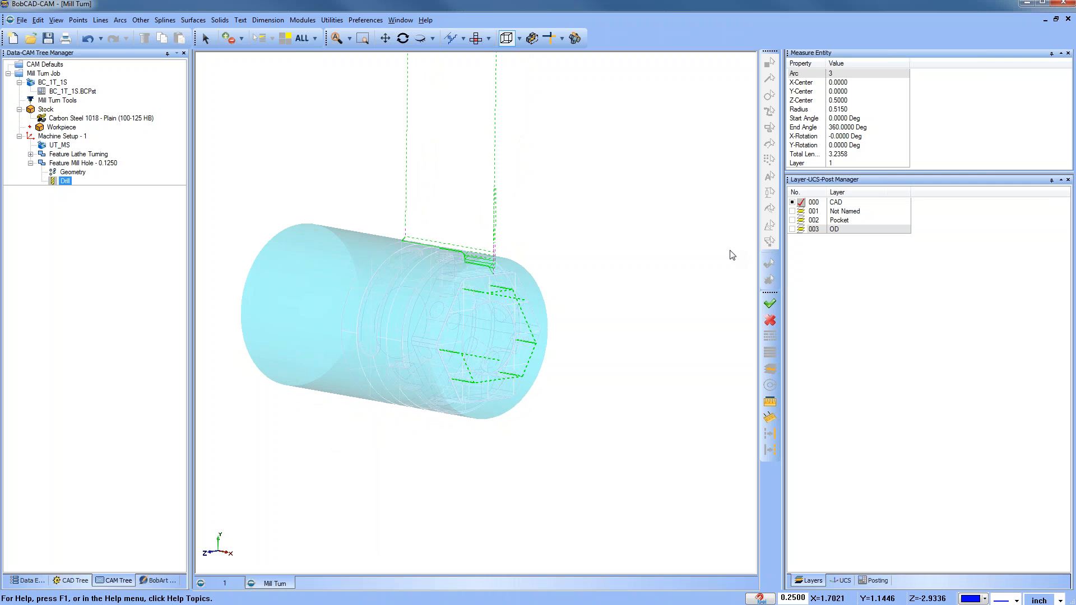
left_click(792, 220)
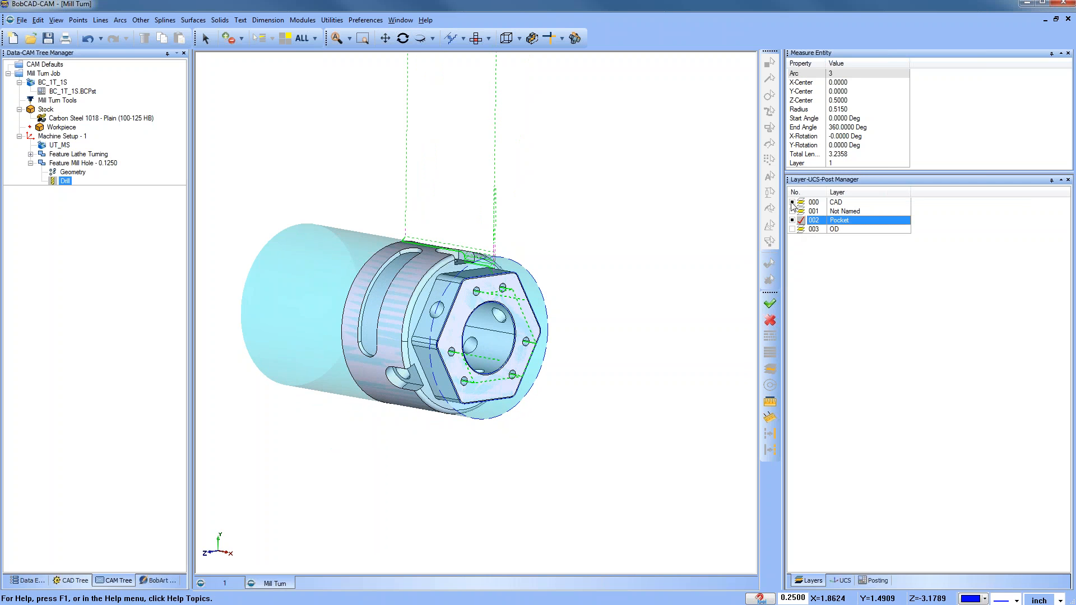
left_click(792, 203)
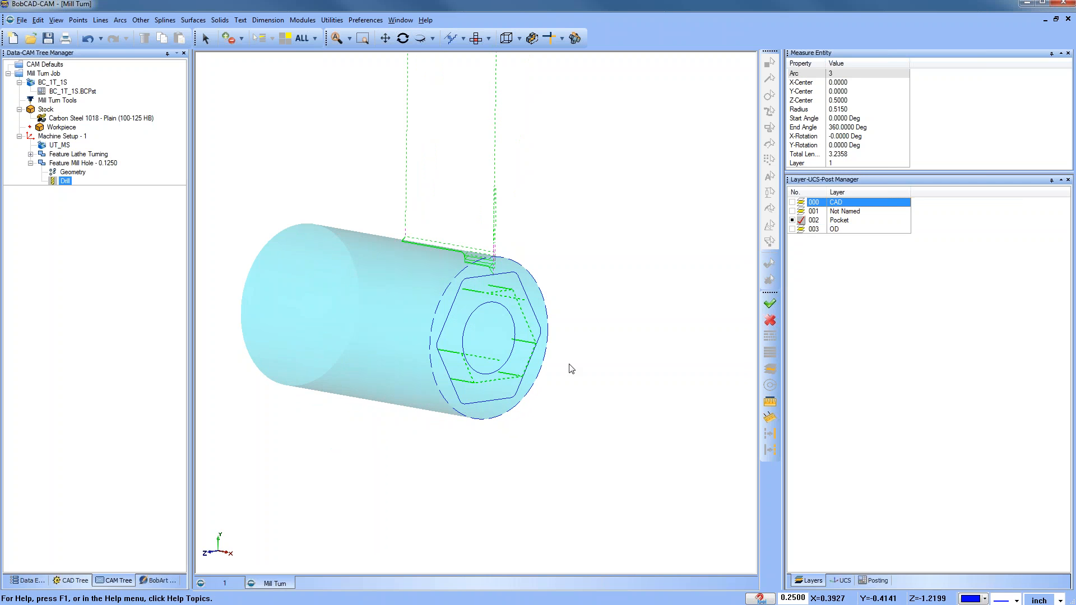
left_click(489, 38)
left_click(520, 103)
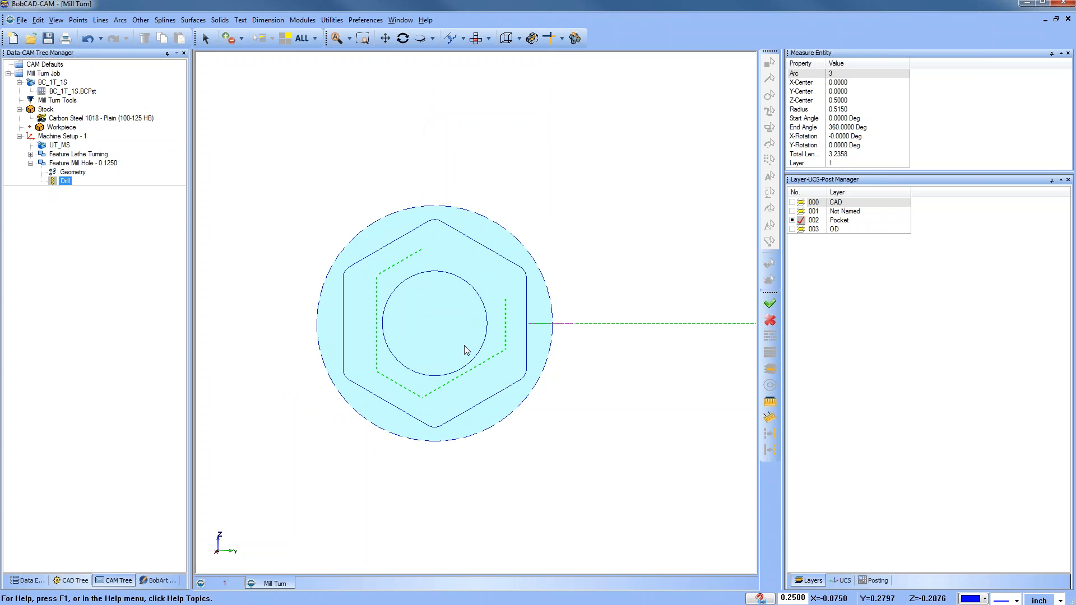
Step: Blank the Feature Lathe Turning toolpath
right_click(90, 154)
left_click(145, 307)
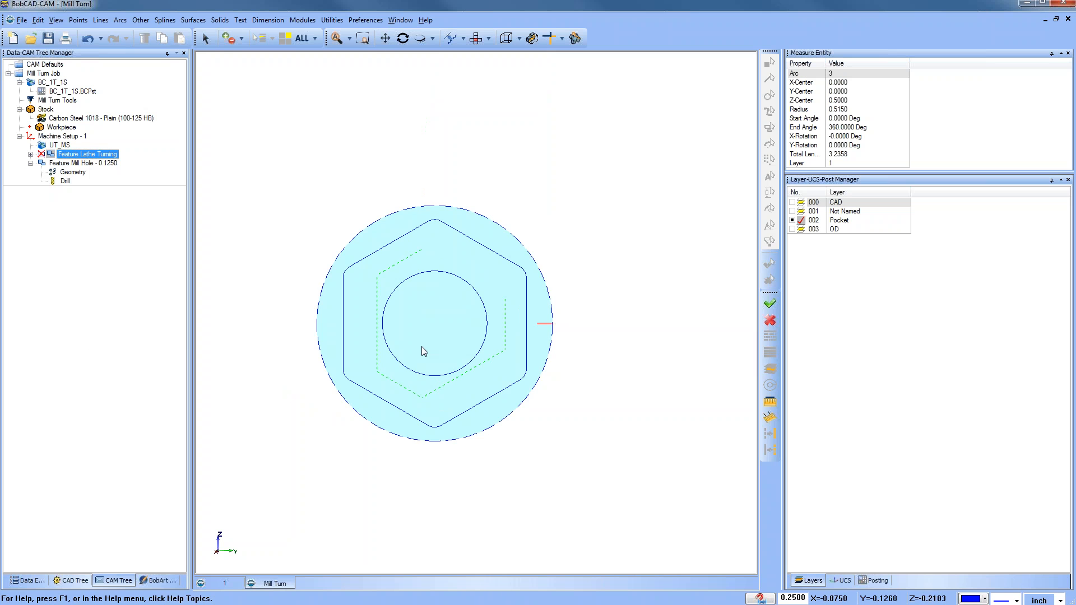
scroll(422, 346, "down", 1)
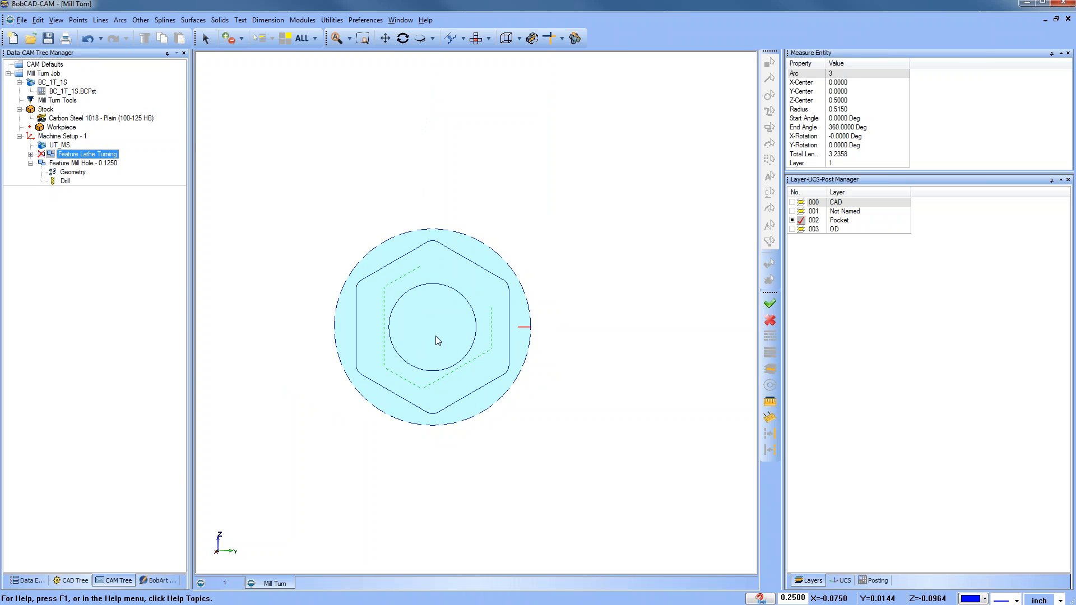
scroll(437, 336, "up", 1)
Step: Insert a 2-axis mill feature into the machine setup and chain-select the hexagon profile as its geometry
left_click(31, 163)
left_click(77, 163)
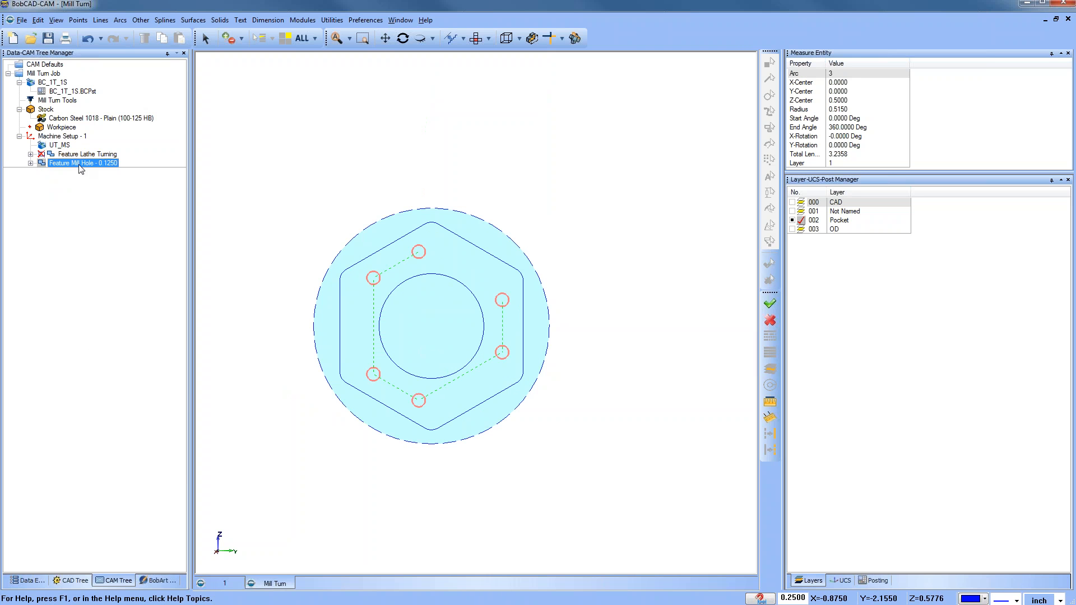
right_click(77, 163)
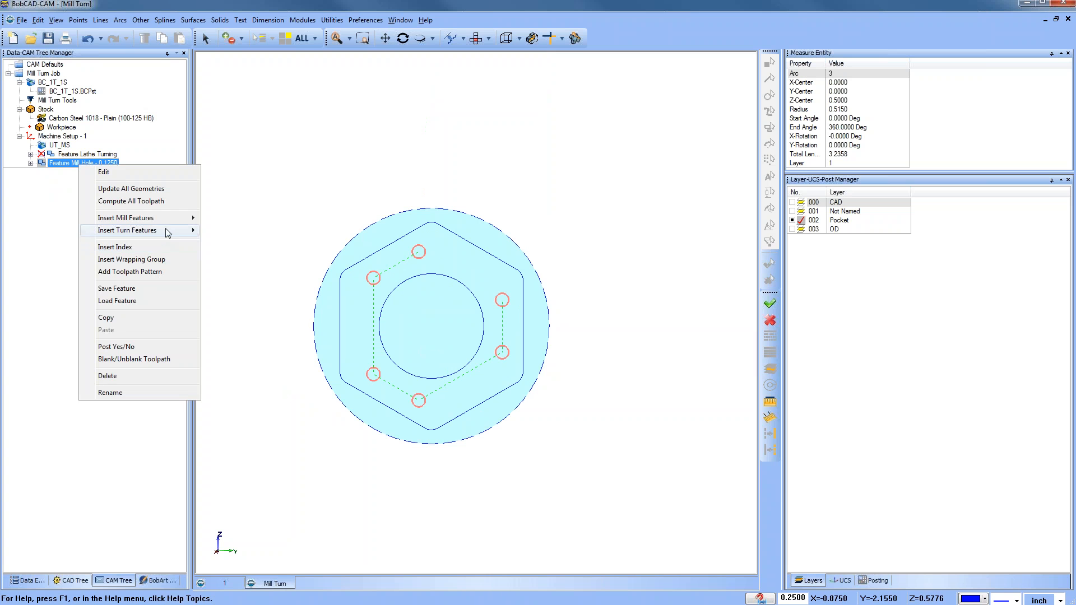
mouse_move(172, 218)
left_click(267, 271)
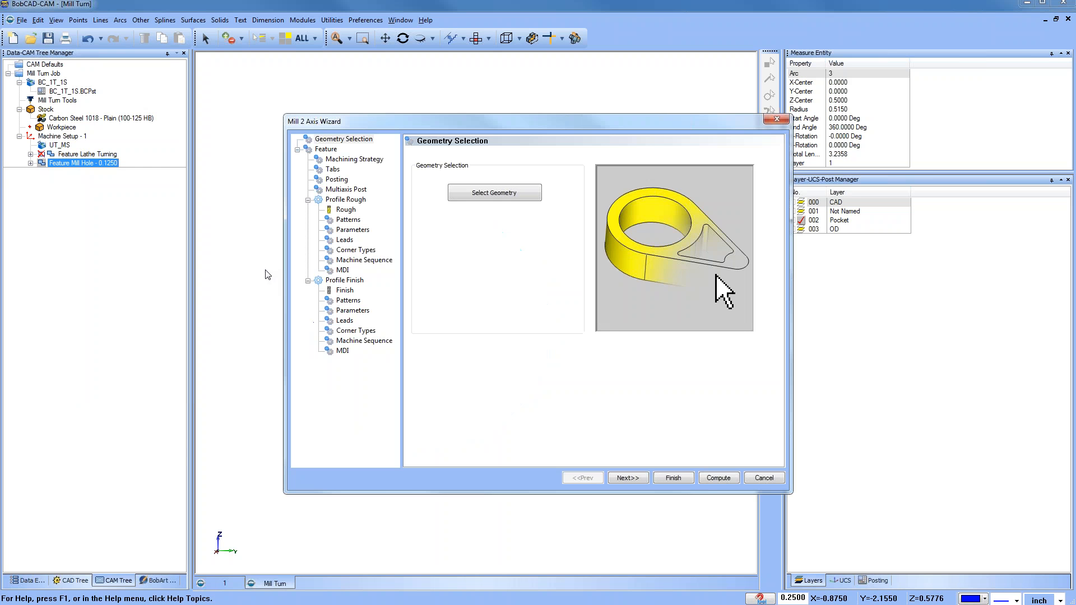
left_click(494, 193)
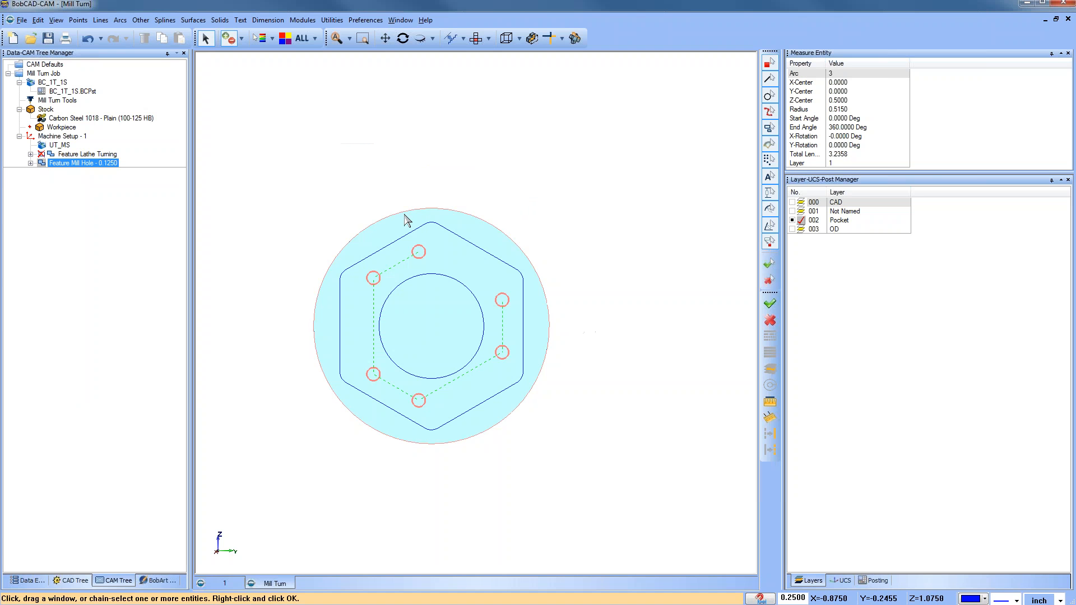
left_click(416, 236)
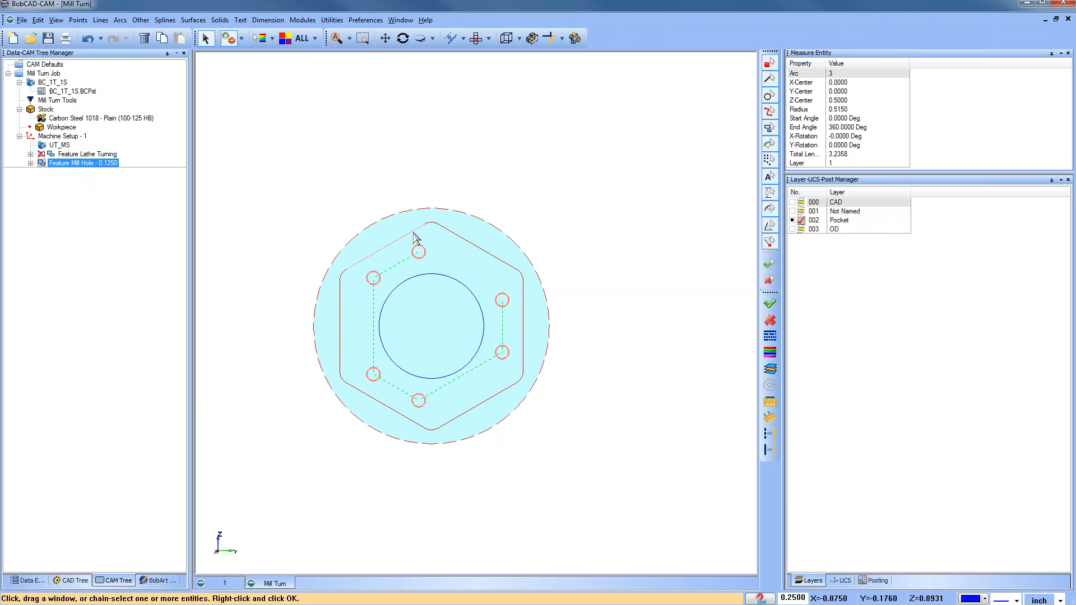
right_click(575, 223)
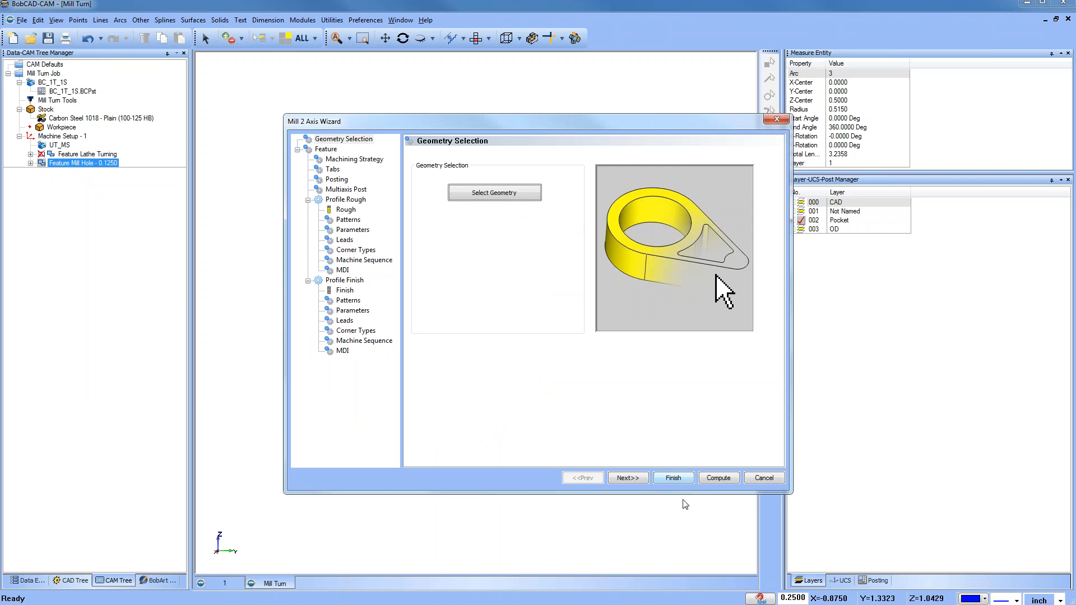
Step: Set the feature's depth by picking the bottom of the hexagon pocket on the part
left_click(628, 477)
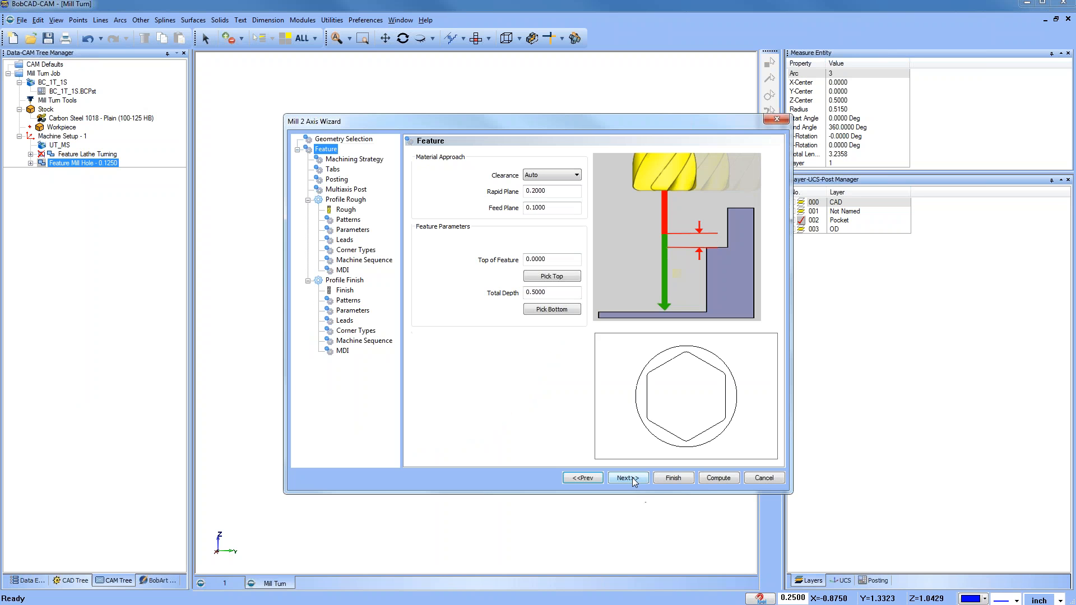
left_click(563, 311)
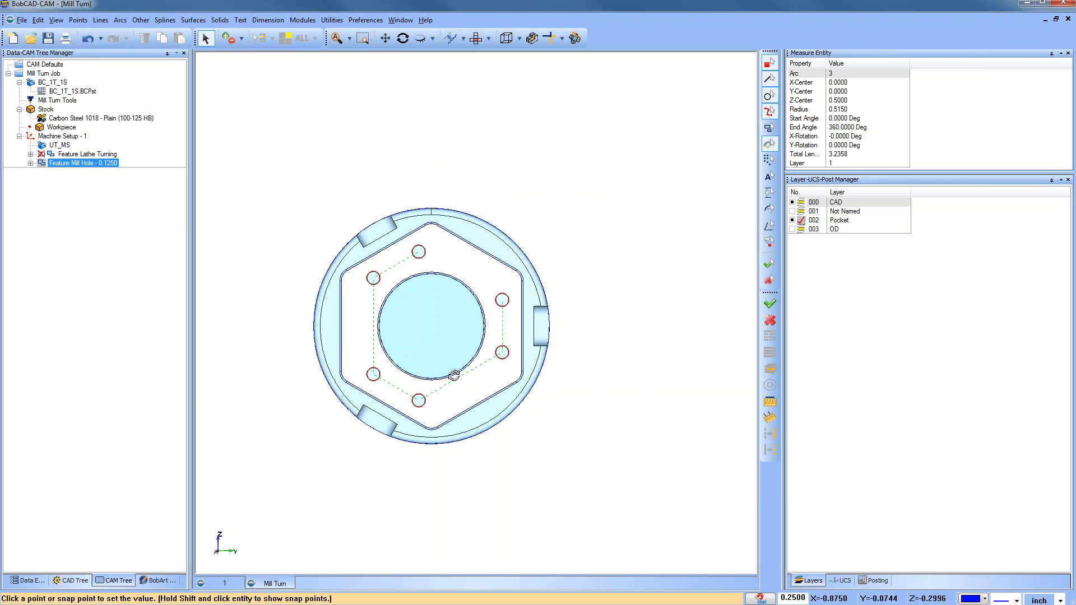
left_click(454, 375)
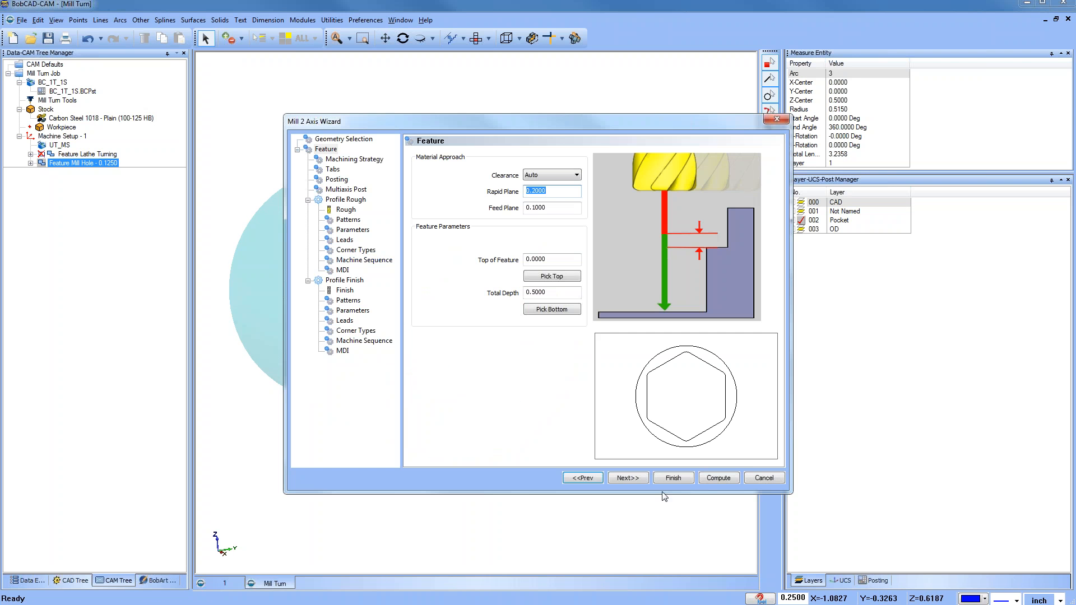
left_click(631, 478)
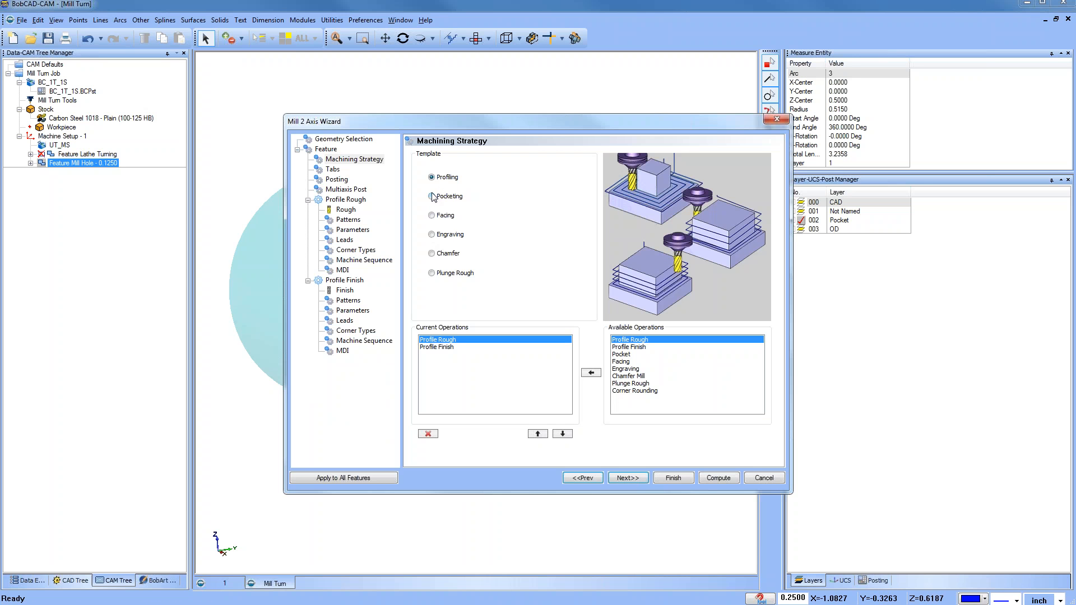
Step: Choose the Pocketing machining strategy and select Chamfer Mill among the available operations
left_click(431, 197)
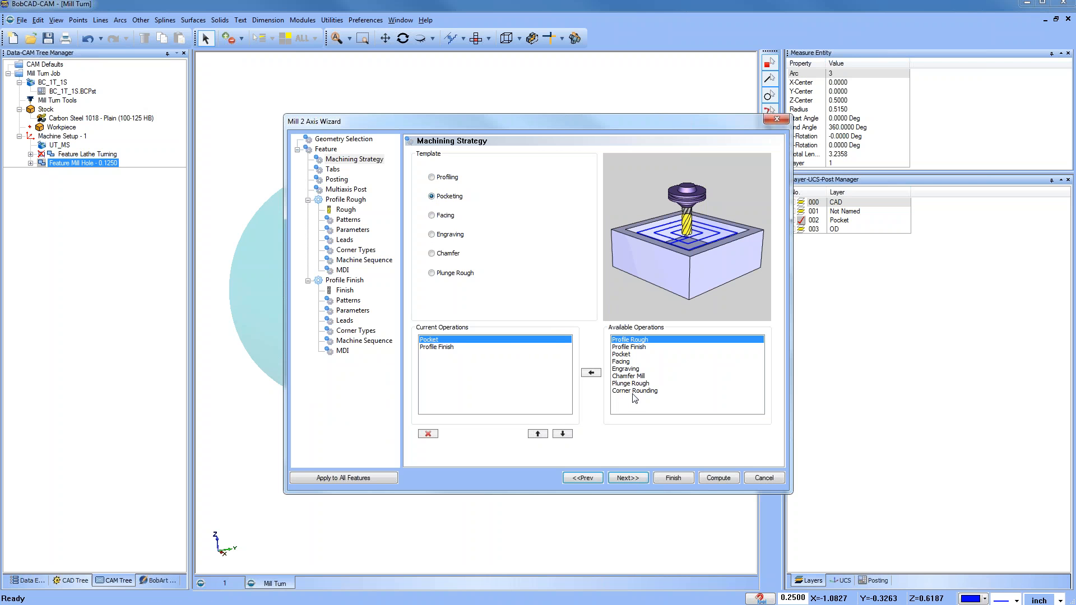
left_click(631, 377)
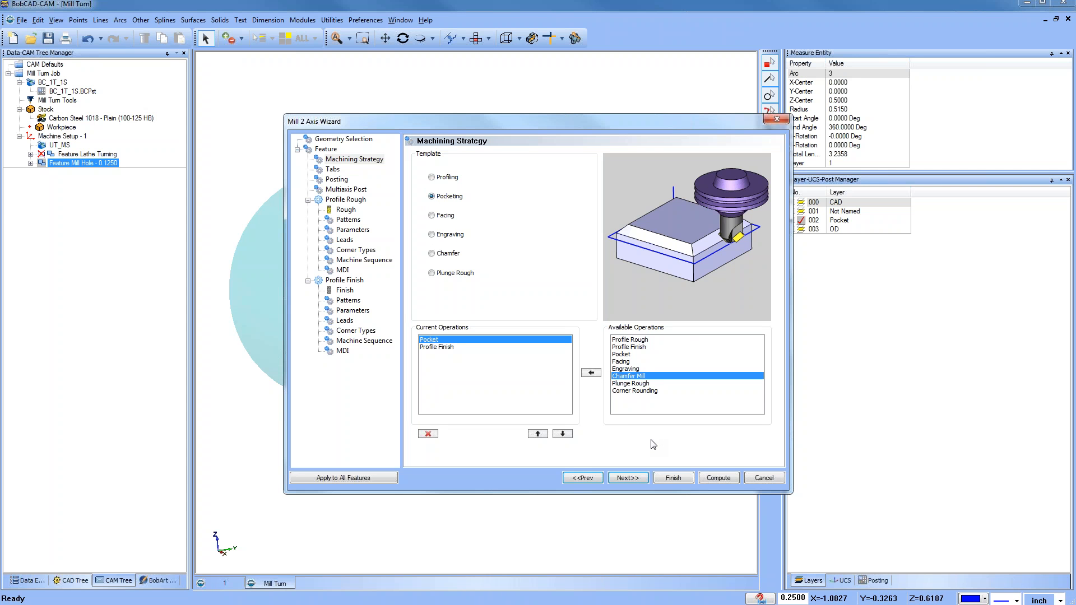
Step: Assign the 3/8 flat endmill from turret station 2 as the pocket roughing tool using the tool crib
left_click(628, 480)
left_click(628, 478)
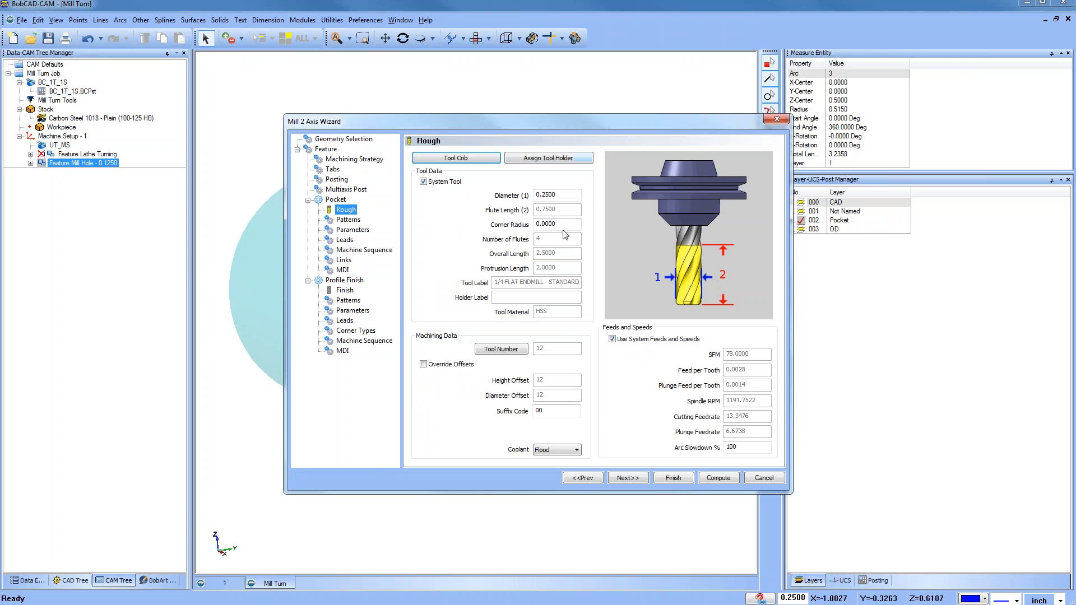
left_click(351, 291)
left_click(346, 209)
left_click(446, 159)
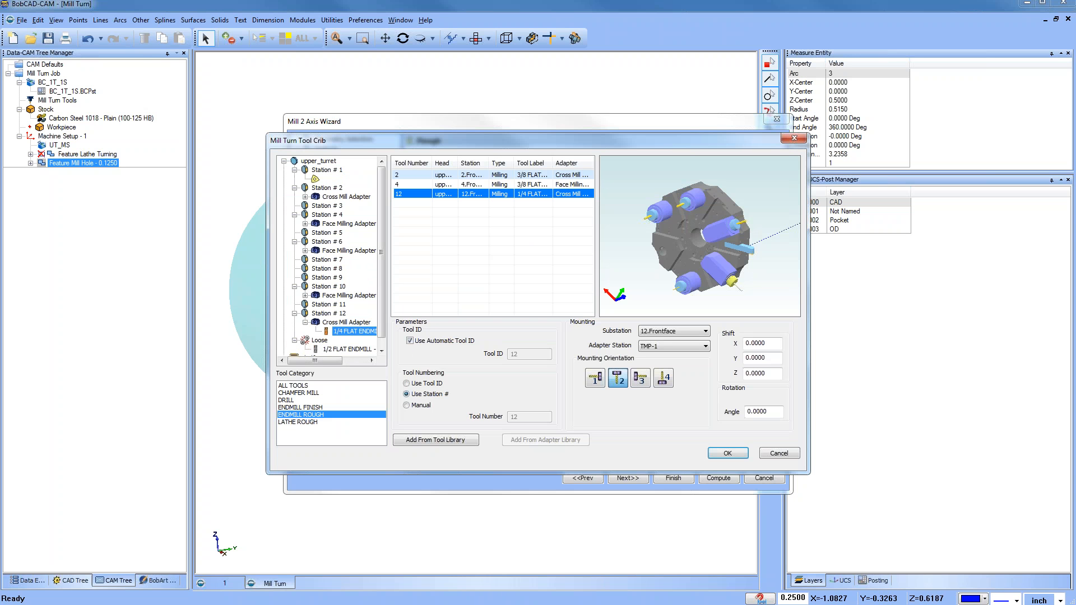
double_click(318, 340)
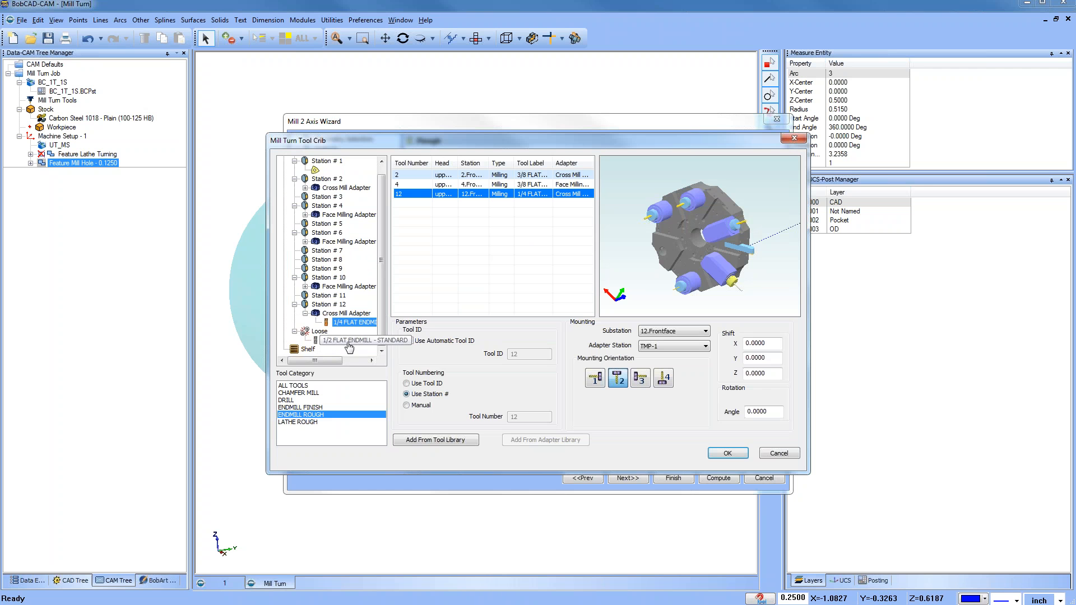
left_click(305, 188)
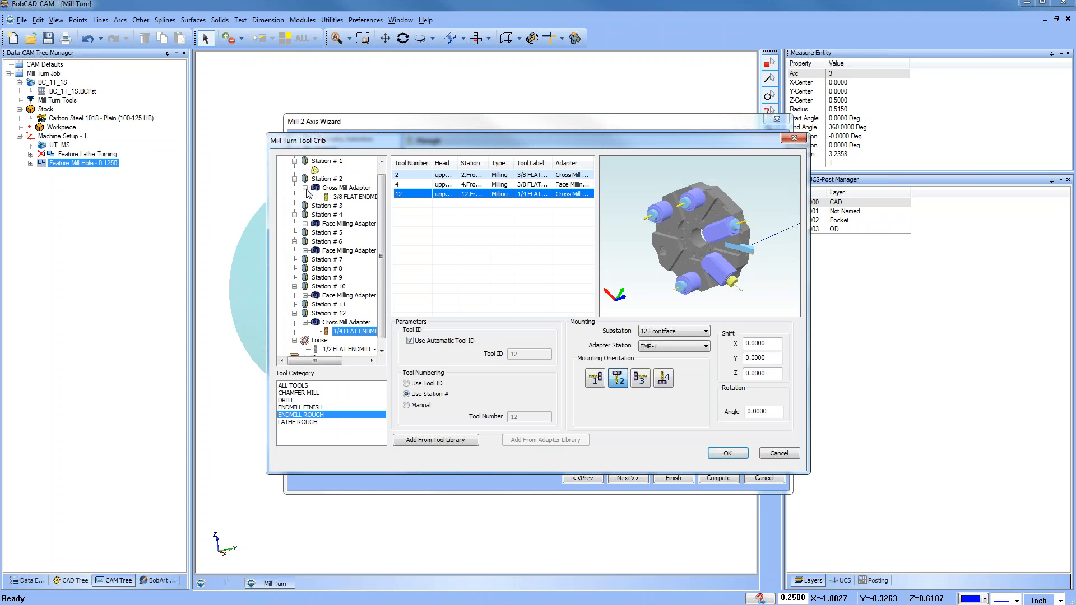
left_click(354, 197)
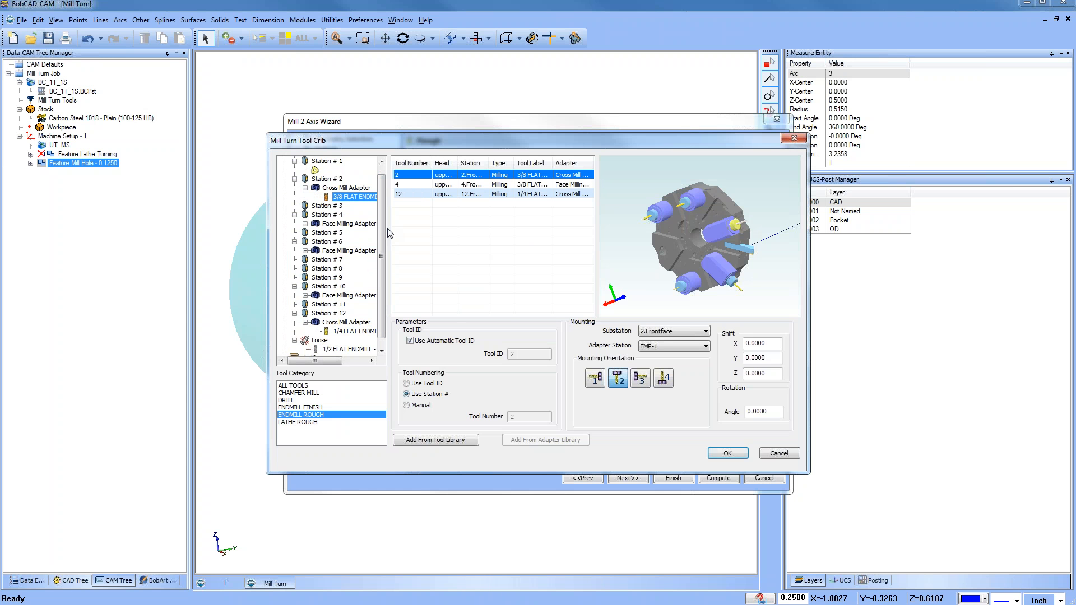
mouse_move(332, 363)
left_mouse_down()
mouse_move(359, 364)
mouse_move(329, 363)
left_mouse_up()
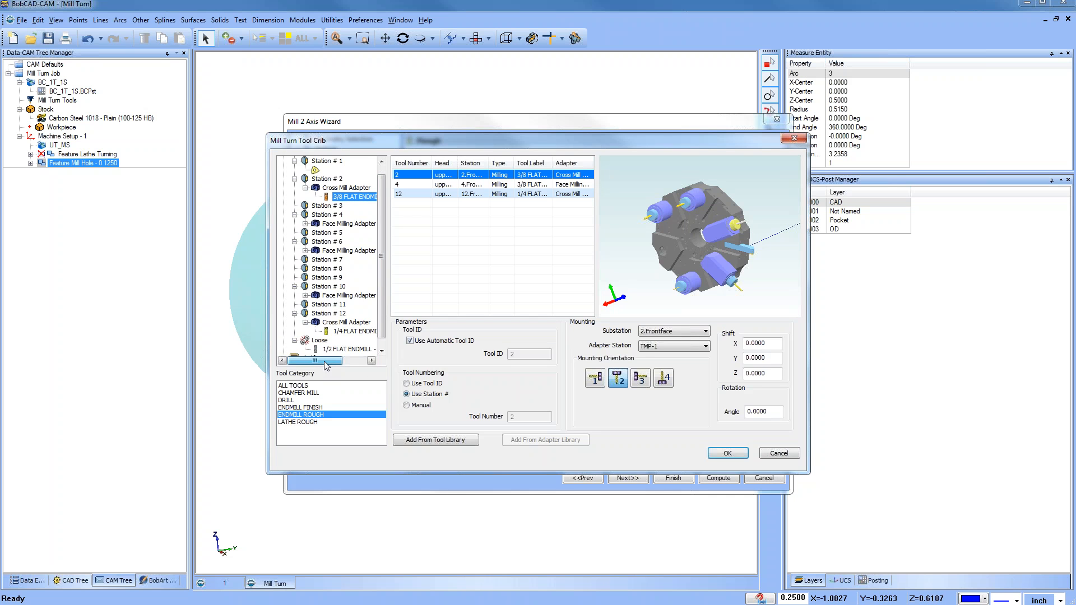
left_click(722, 454)
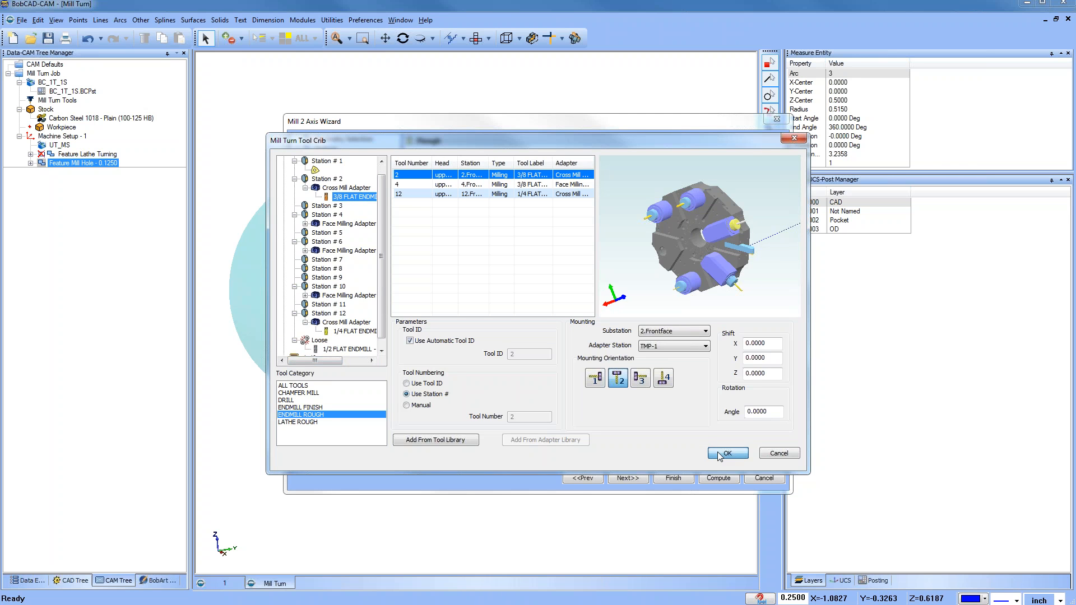
Step: Assign the 3/8 flat endmill from turret station 4 as the profile finish tool using the tool crib
left_click(345, 290)
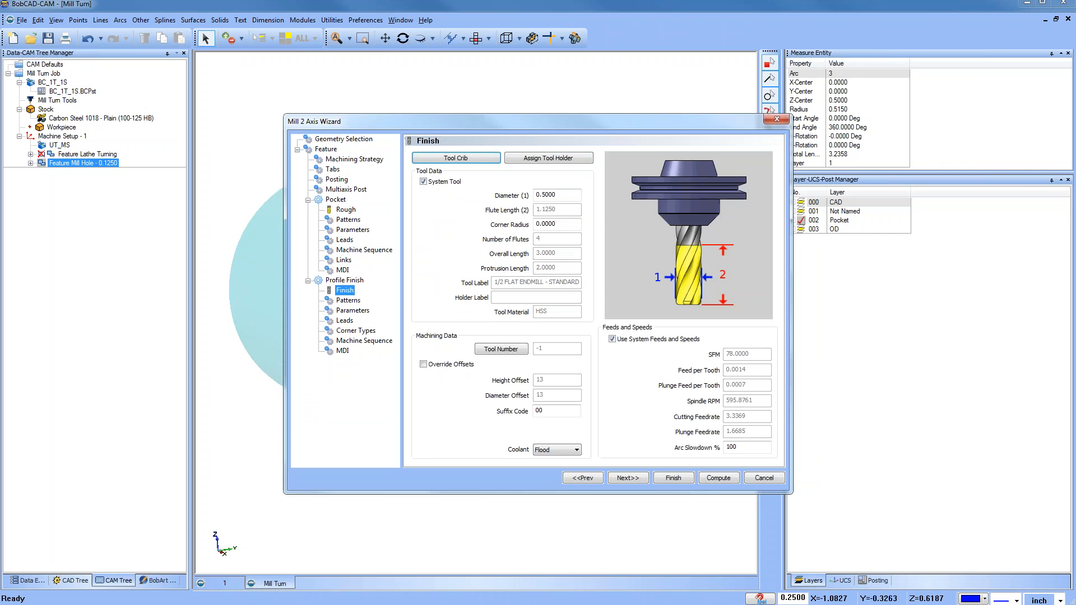
left_click(459, 162)
left_click(306, 196)
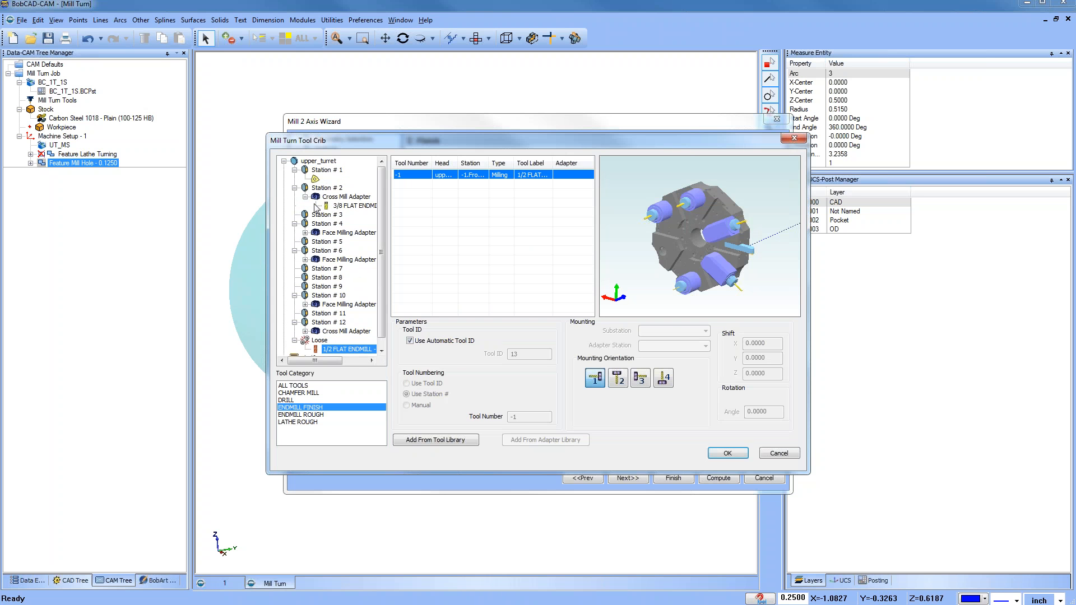
left_click(359, 207)
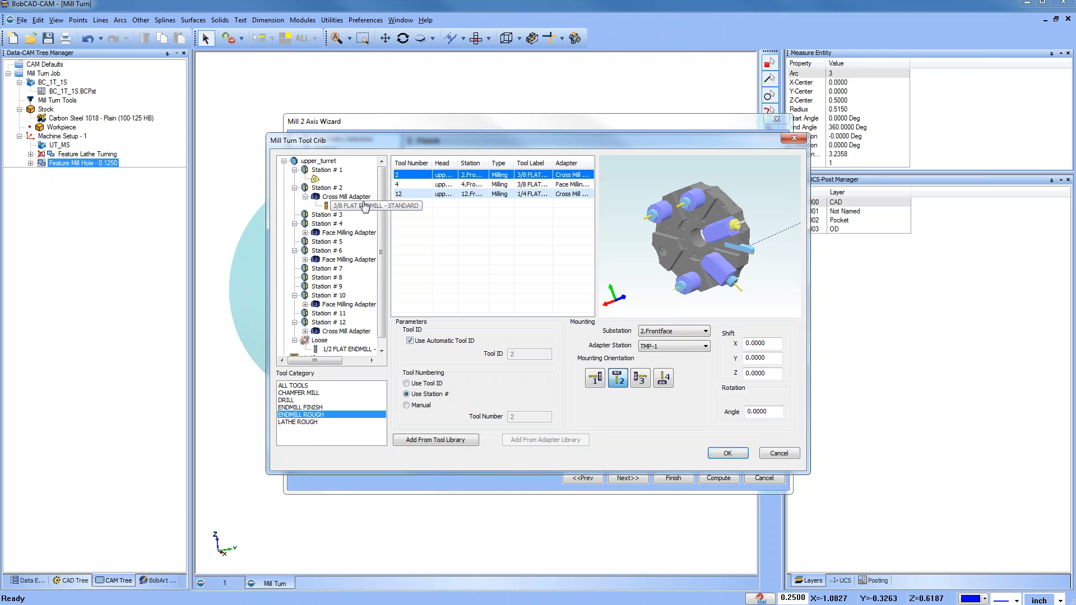
left_click(305, 233)
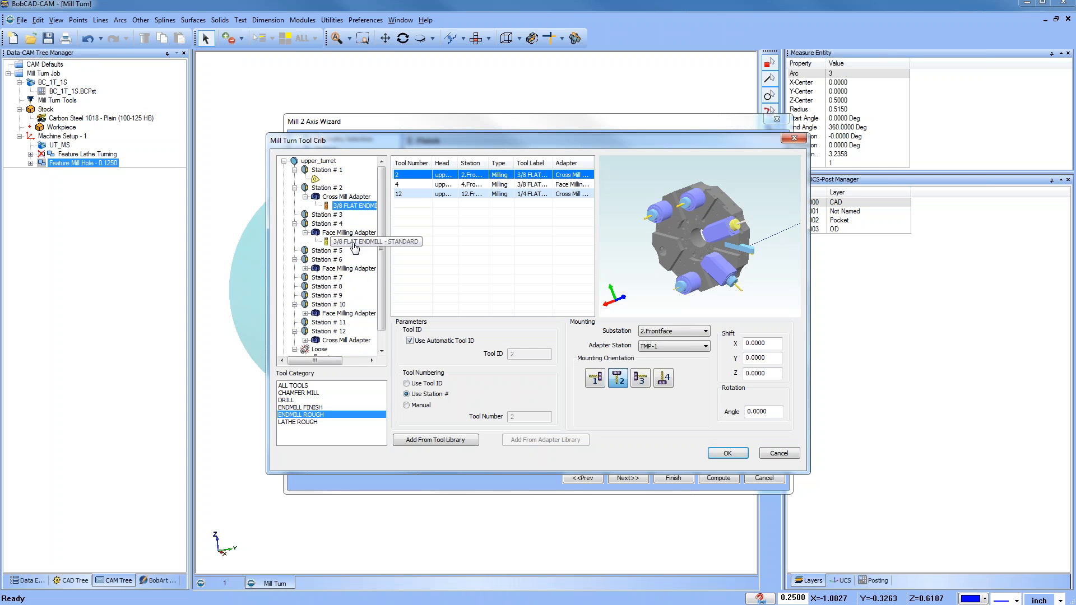
left_click(354, 242)
left_click(728, 454)
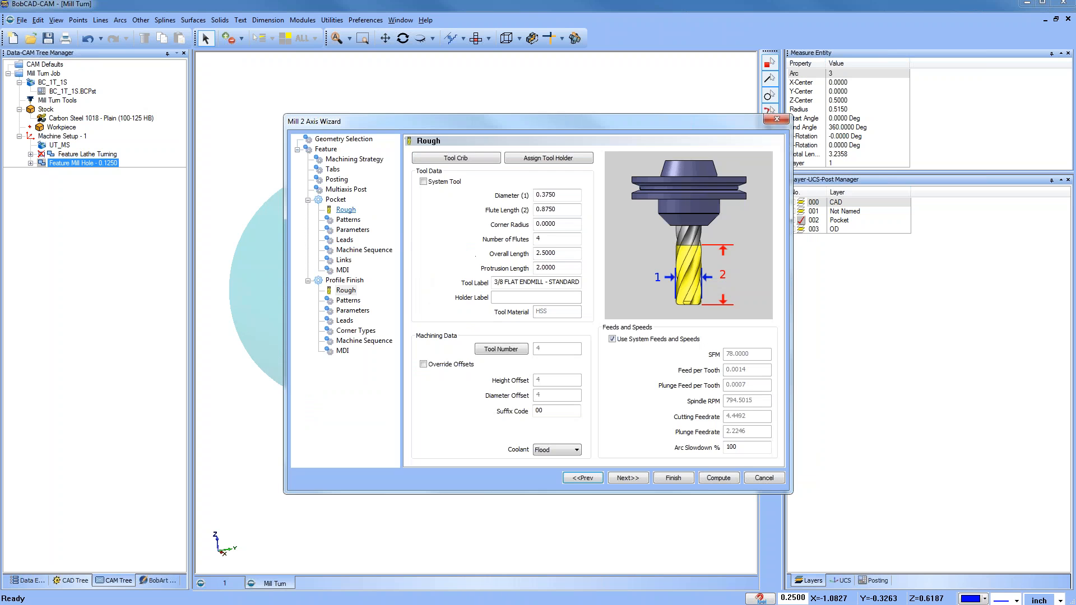
Step: Reselect the 3/8 flat endmill at station 4 in the tool crib and review the profile operation's tool
left_click(448, 160)
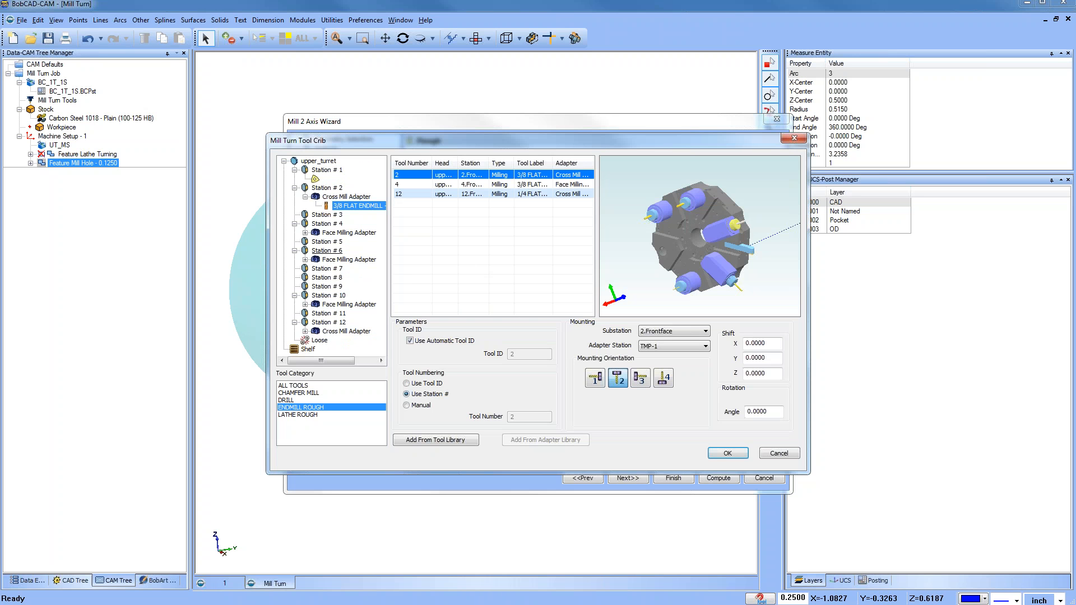
left_click(305, 233)
left_click(354, 242)
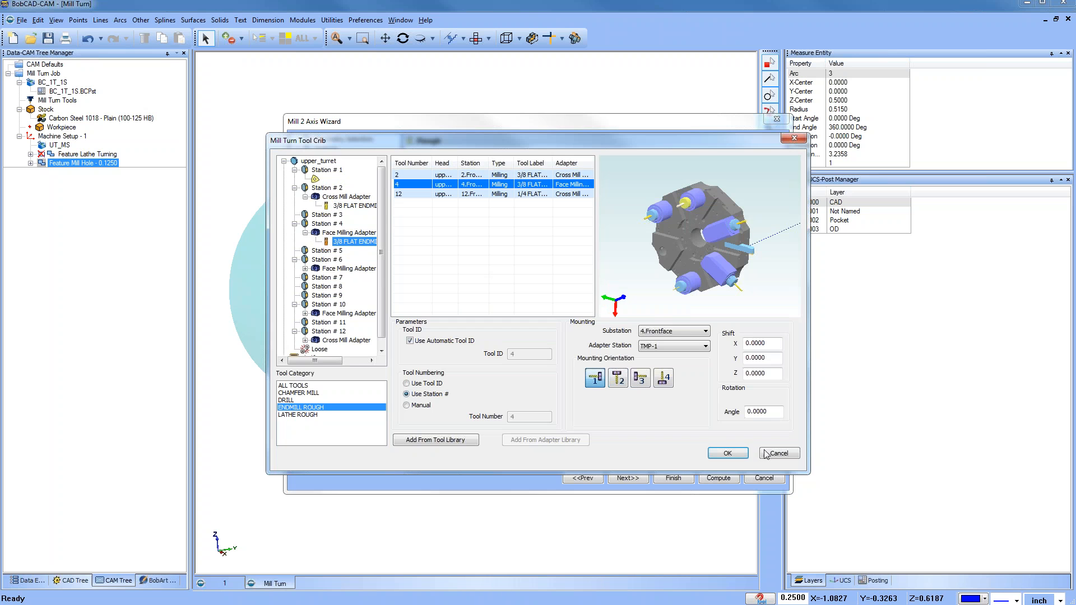
left_click(728, 454)
left_click(342, 291)
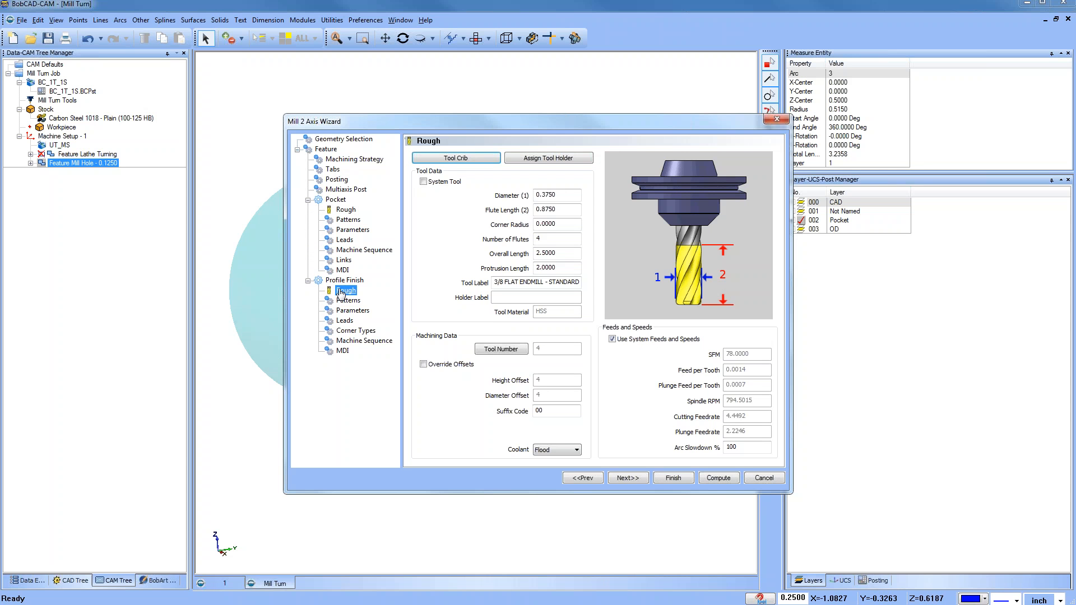
Step: Set the pocket pattern to Advanced Pocket with Adaptive Roughing and a 25% stepover
left_click(343, 220)
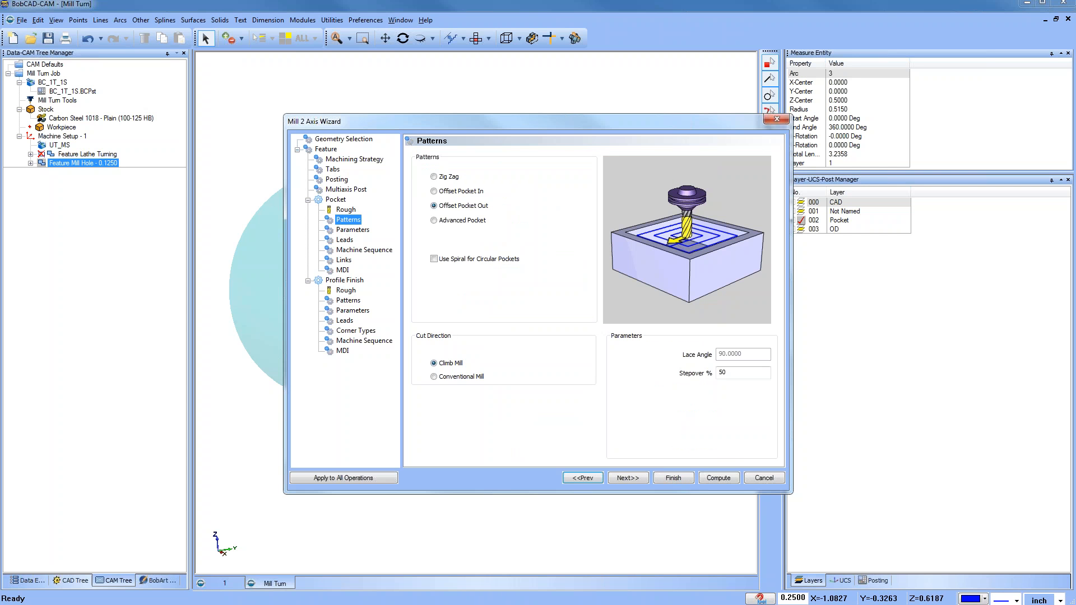
left_click(434, 221)
left_click(450, 234)
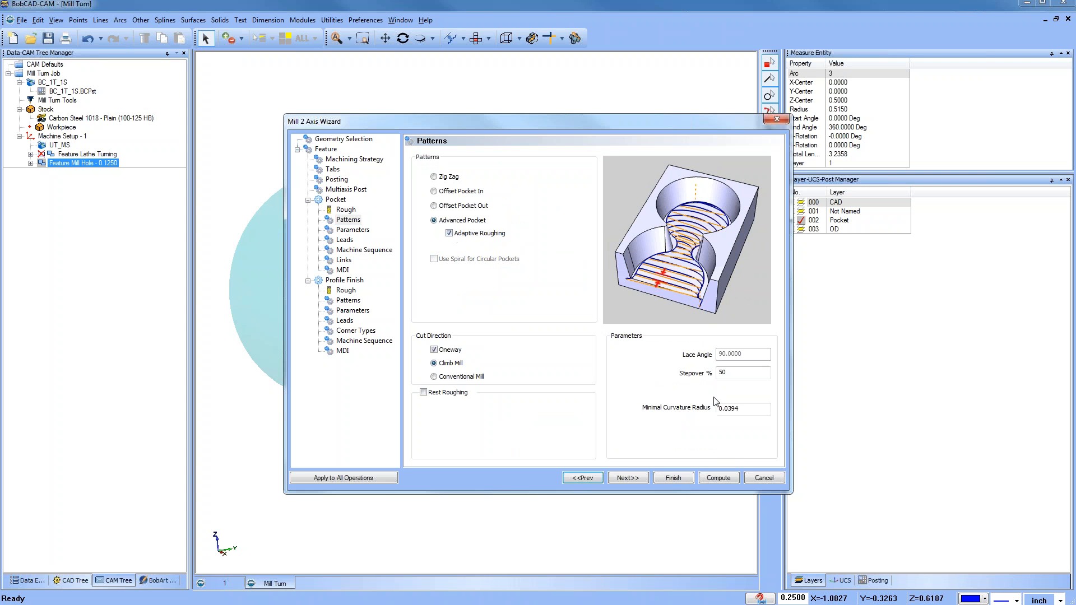
left_click_drag(735, 373, 658, 375)
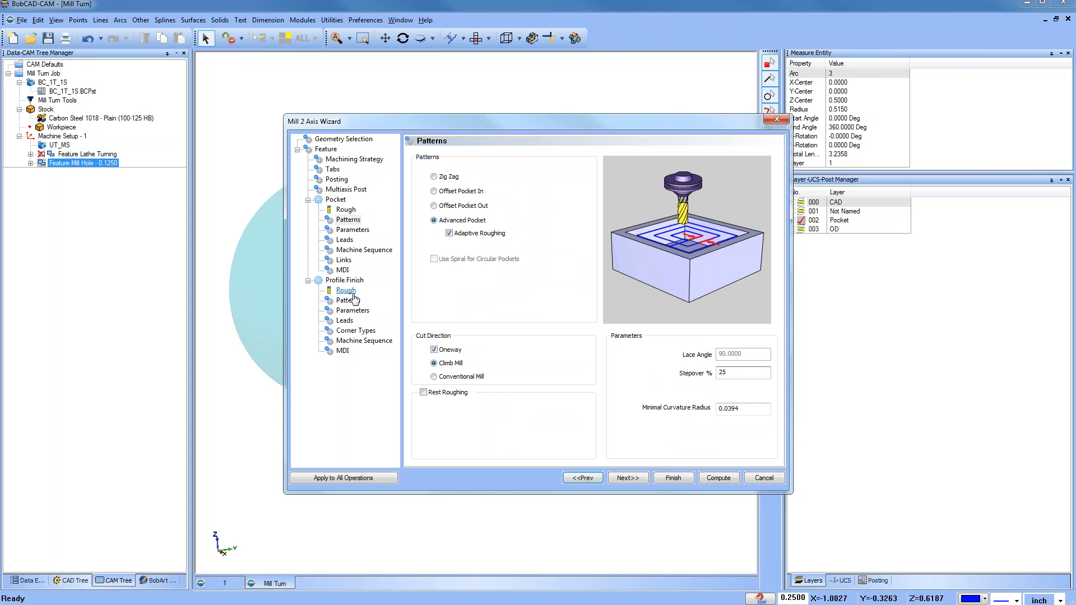
Step: Set the profile finish lead-in to Circular and finish the mill wizard
left_click(346, 290)
left_click(348, 301)
left_click(344, 321)
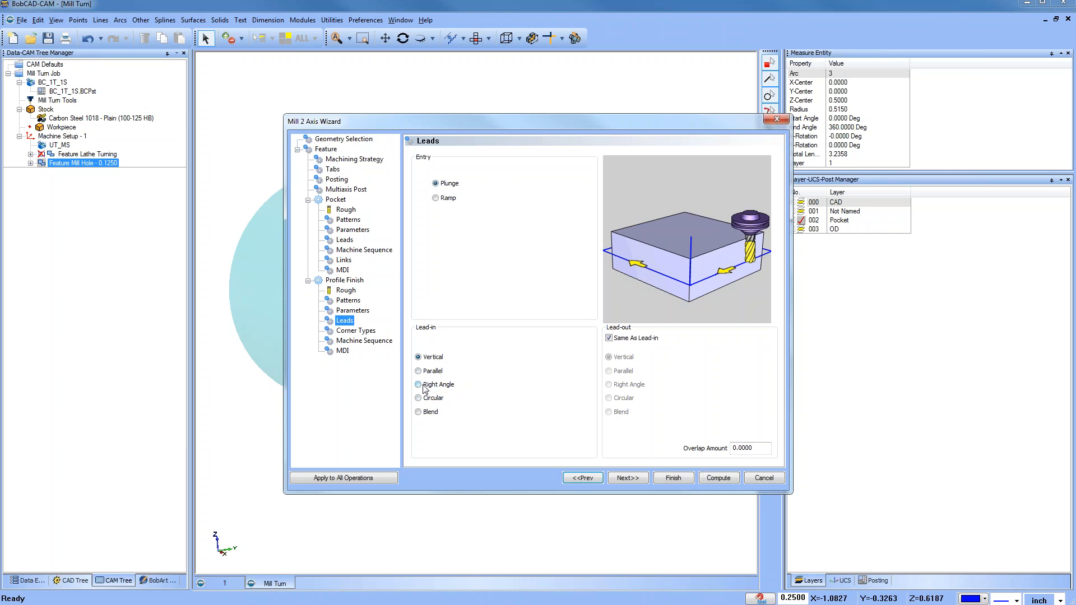
left_click(419, 398)
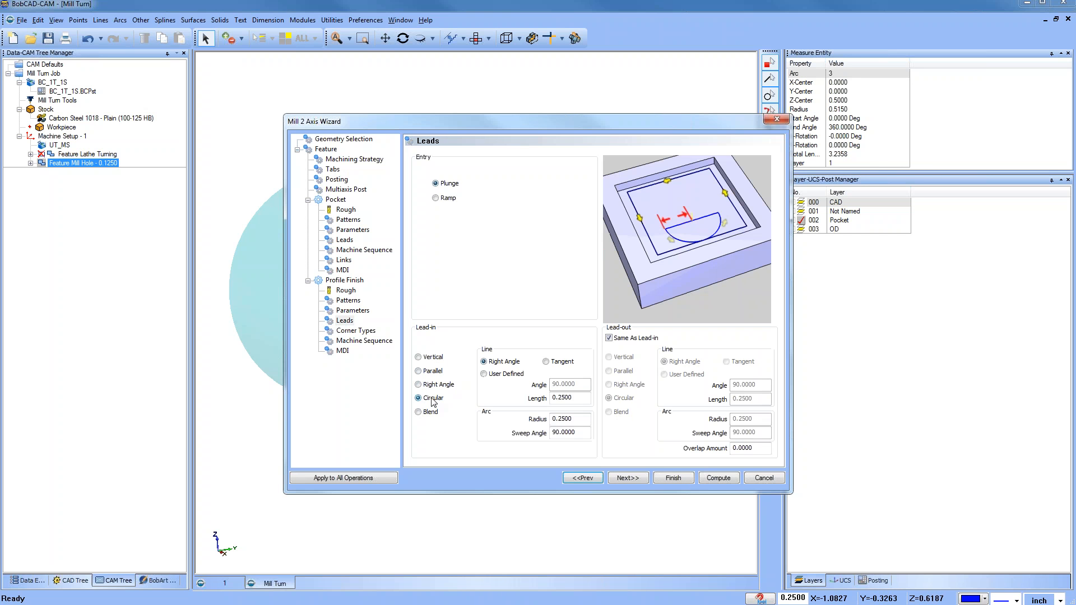
left_click(675, 479)
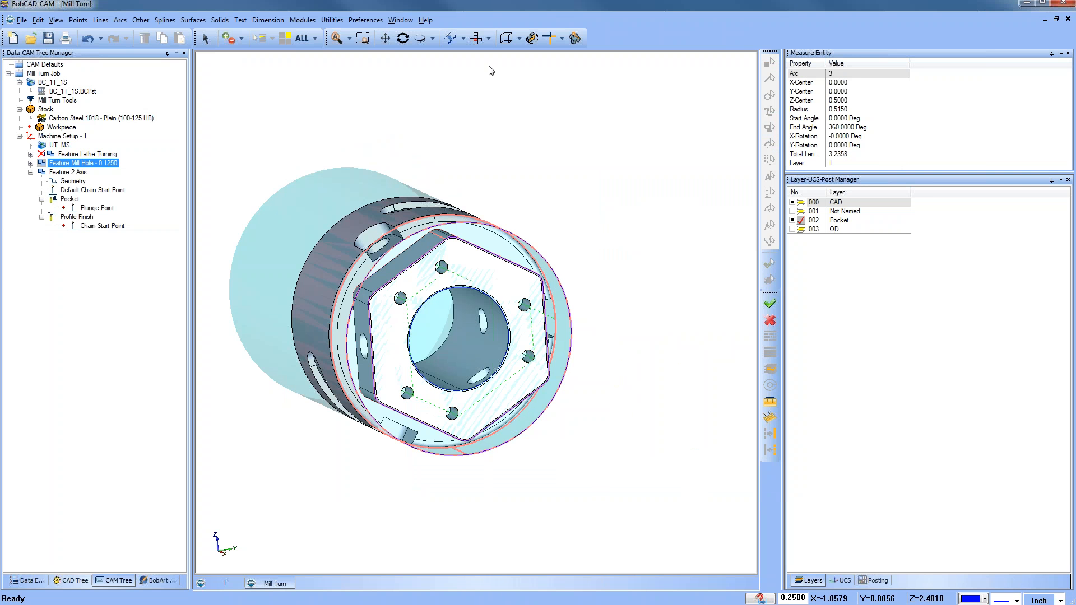
Step: Switch to a front view of the part and hide the CAD layer
left_click(489, 38)
left_click(492, 98)
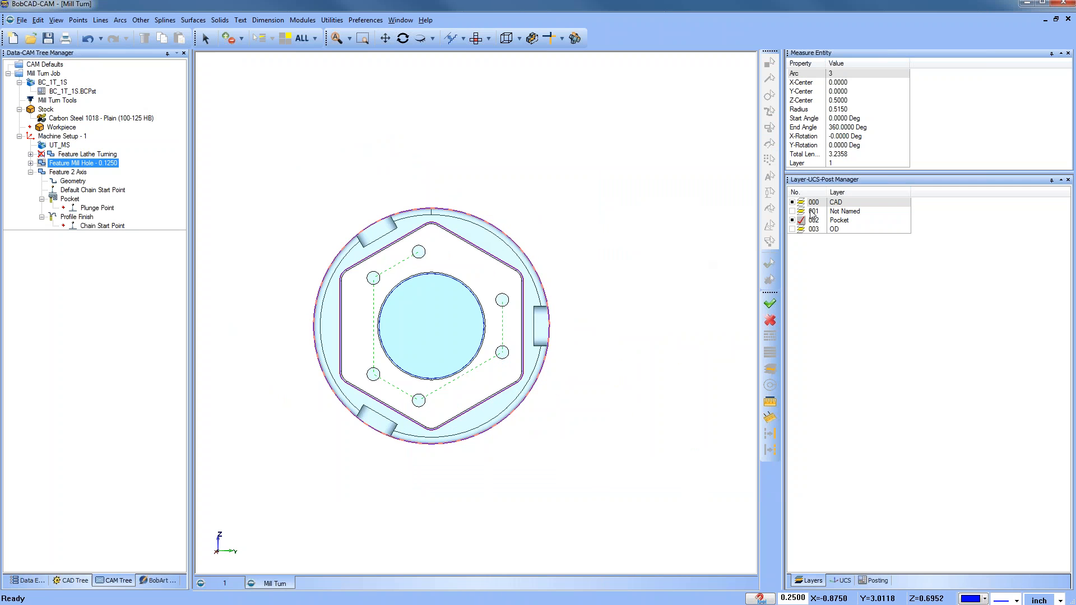
left_click(793, 202)
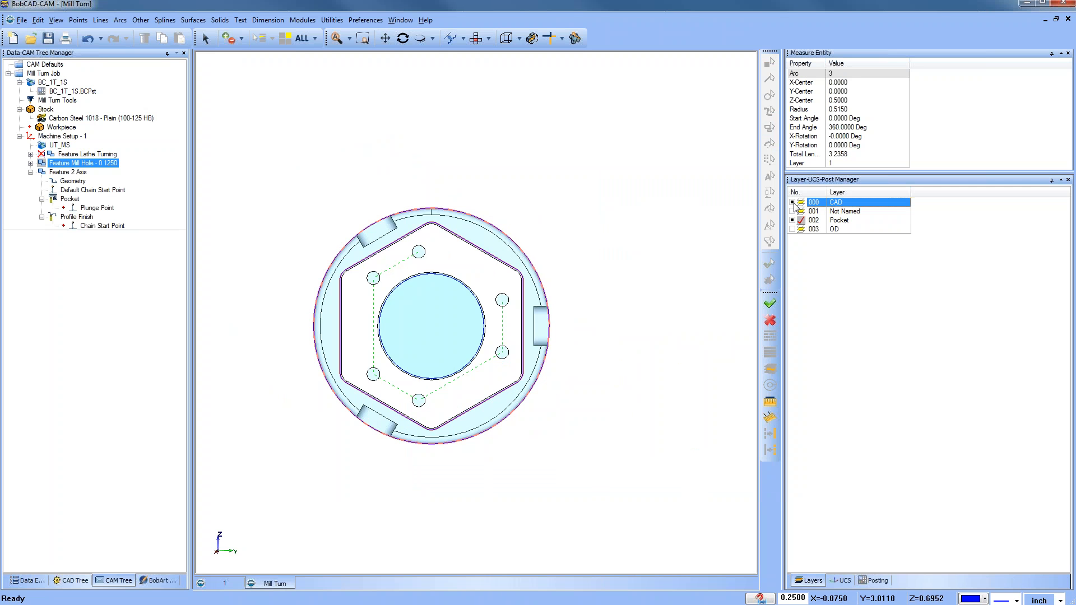
left_click(97, 190)
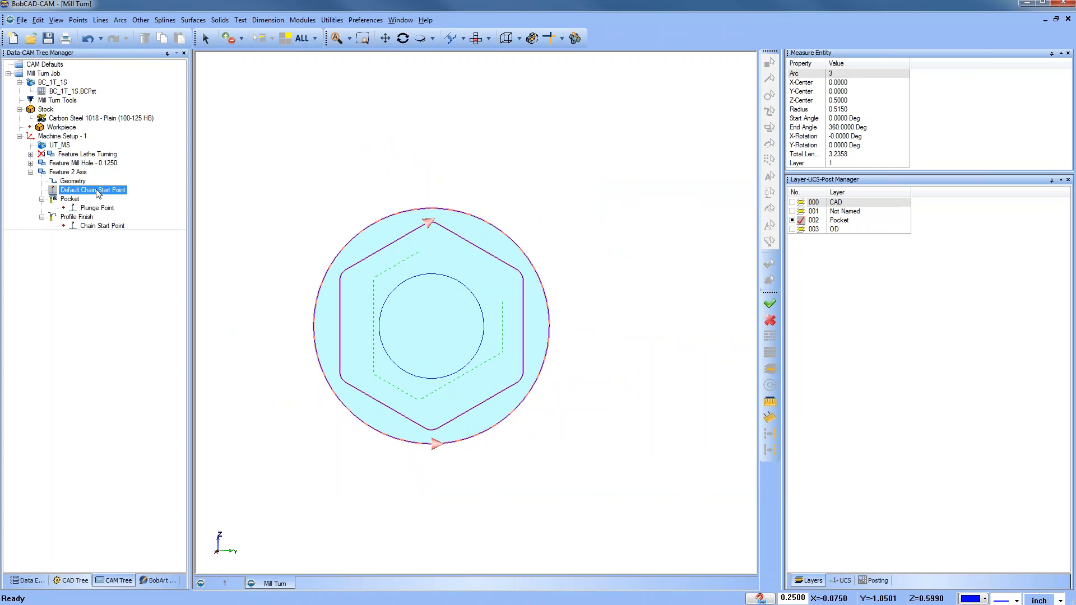
right_click(98, 194)
left_click(124, 198)
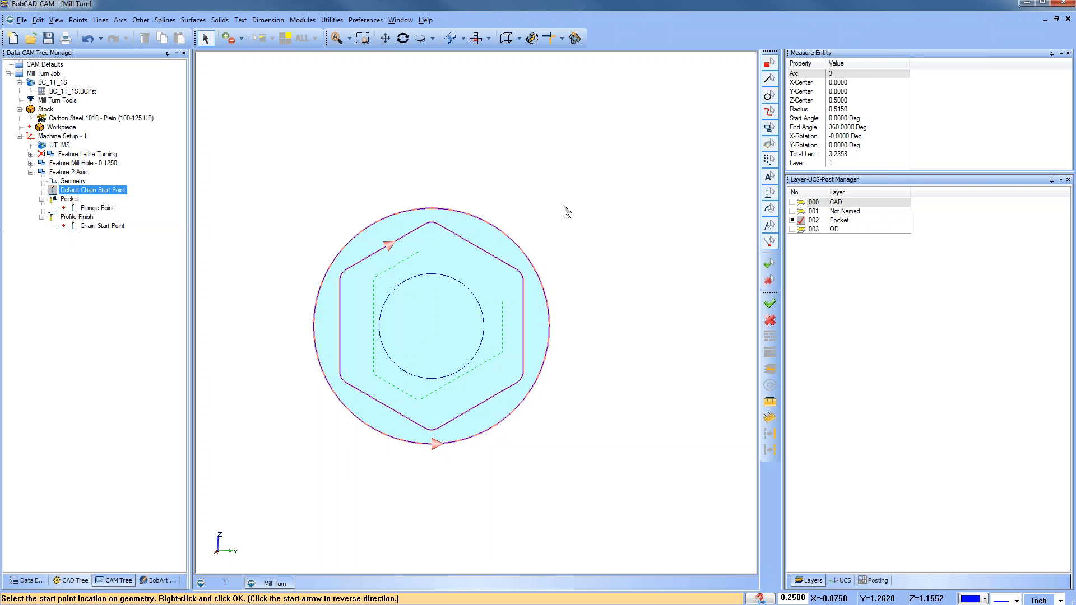
key("Escape")
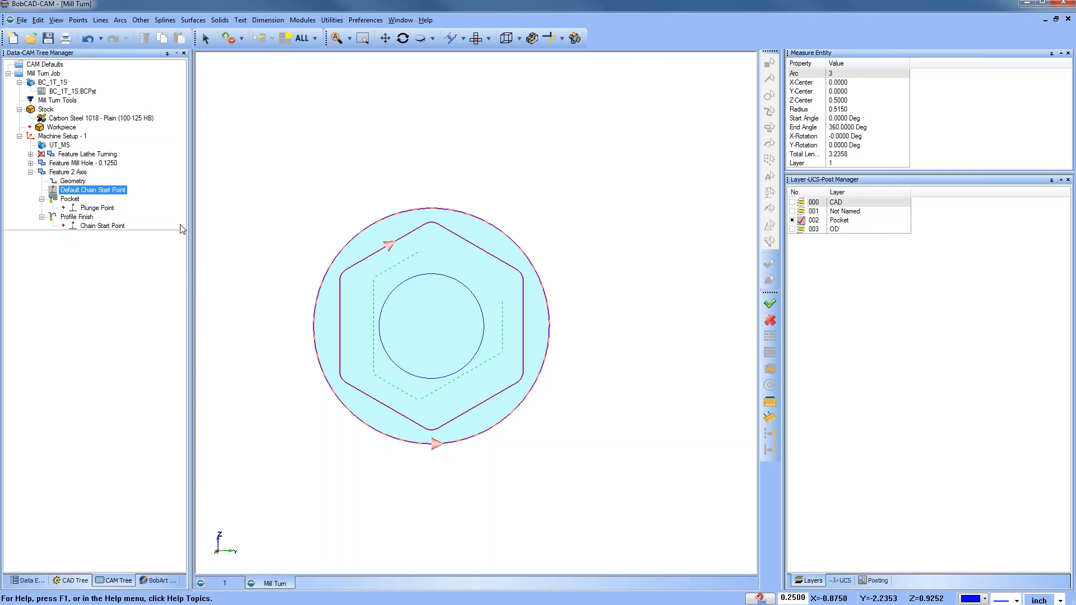
Step: Compute the pocket and profile finish toolpaths of the 2-axis feature
right_click(72, 201)
left_click(109, 207)
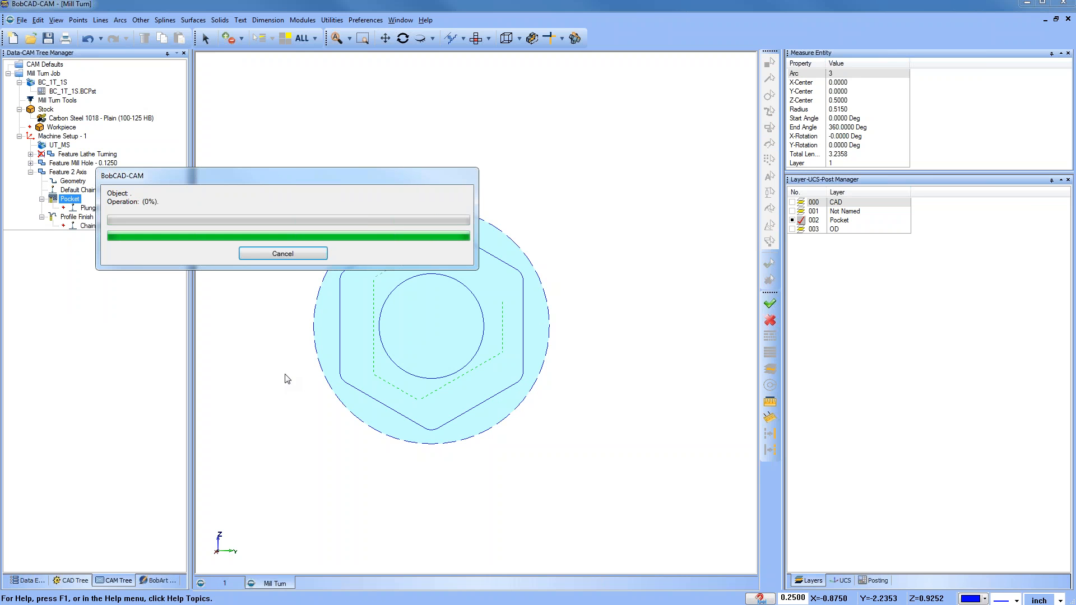
right_click(77, 217)
left_click(116, 226)
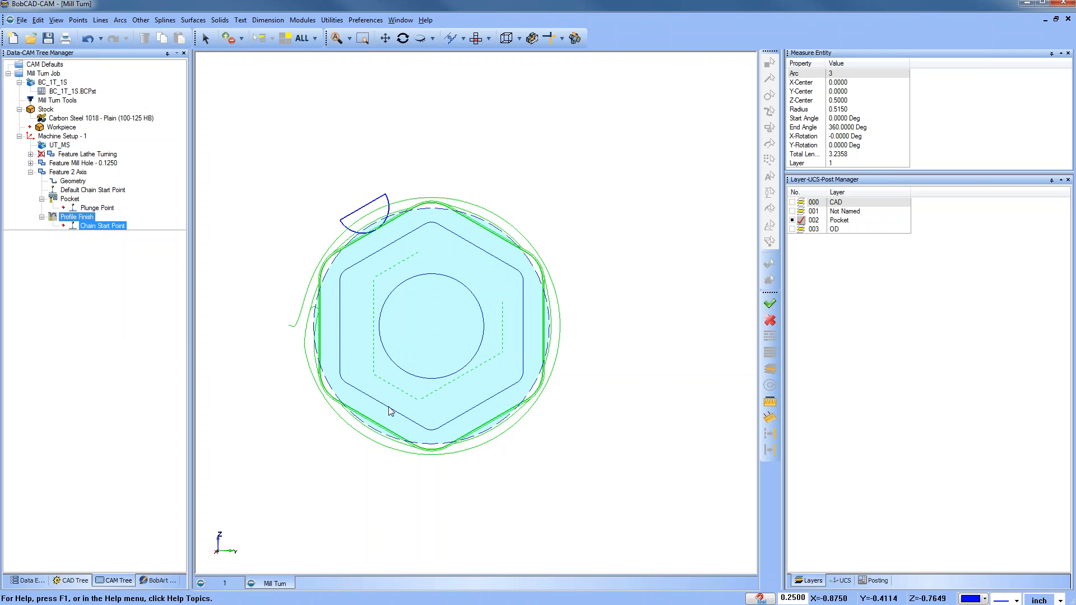
Step: Copy and paste the Feature 2 Axis feature, loading its top of feature and depth values
middle_click_drag(379, 339, 454, 353)
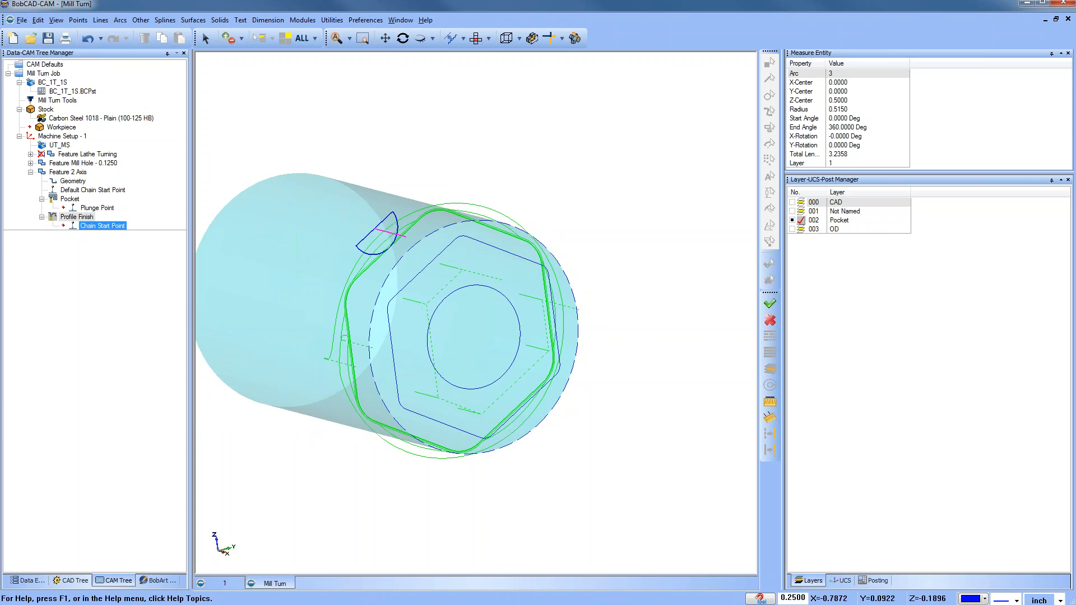
left_click(31, 172)
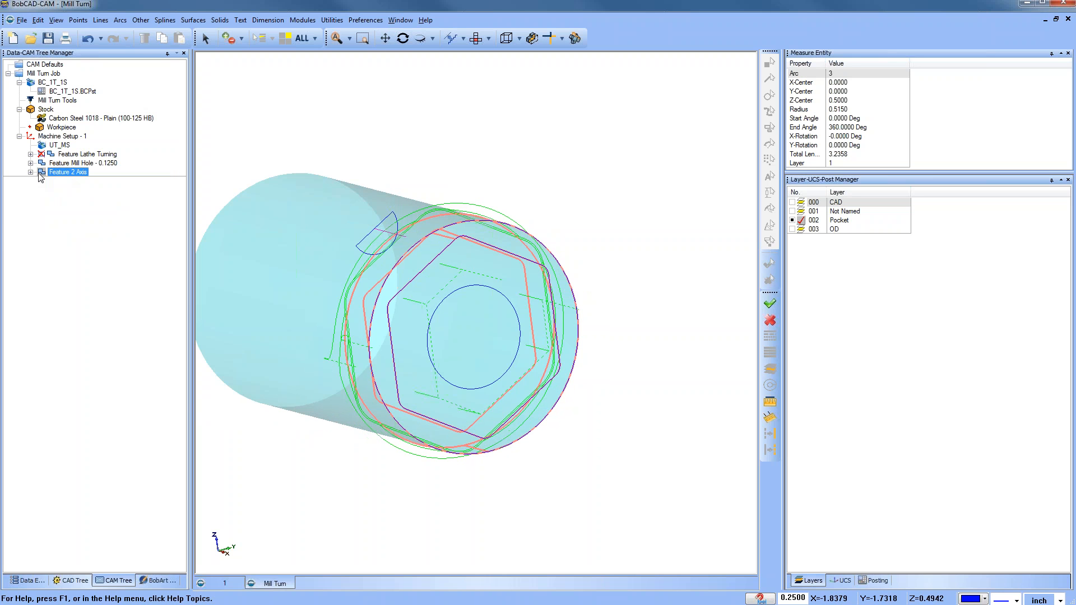
left_click(31, 173)
right_click(68, 173)
left_click(94, 324)
right_click(67, 173)
left_click(94, 336)
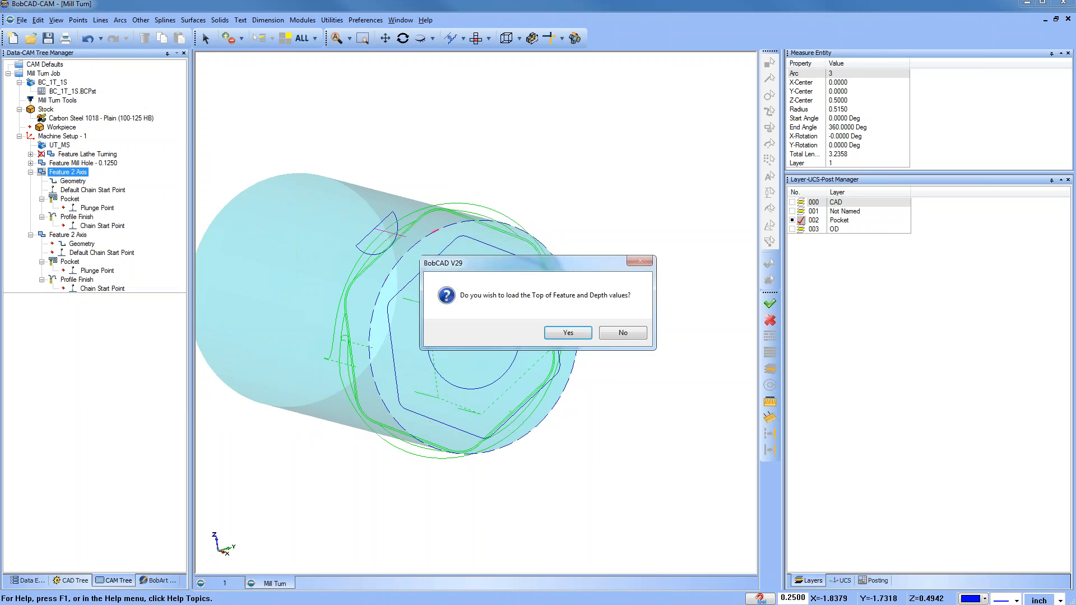
left_click(568, 333)
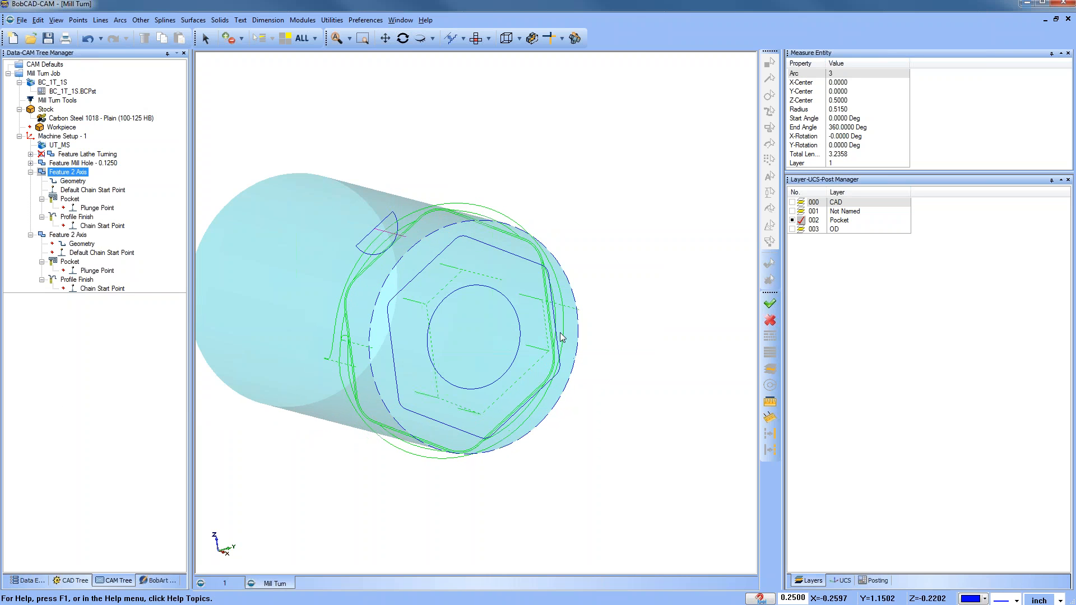
Step: Replace the copied feature's geometry with the central bore circle
left_click(70, 235)
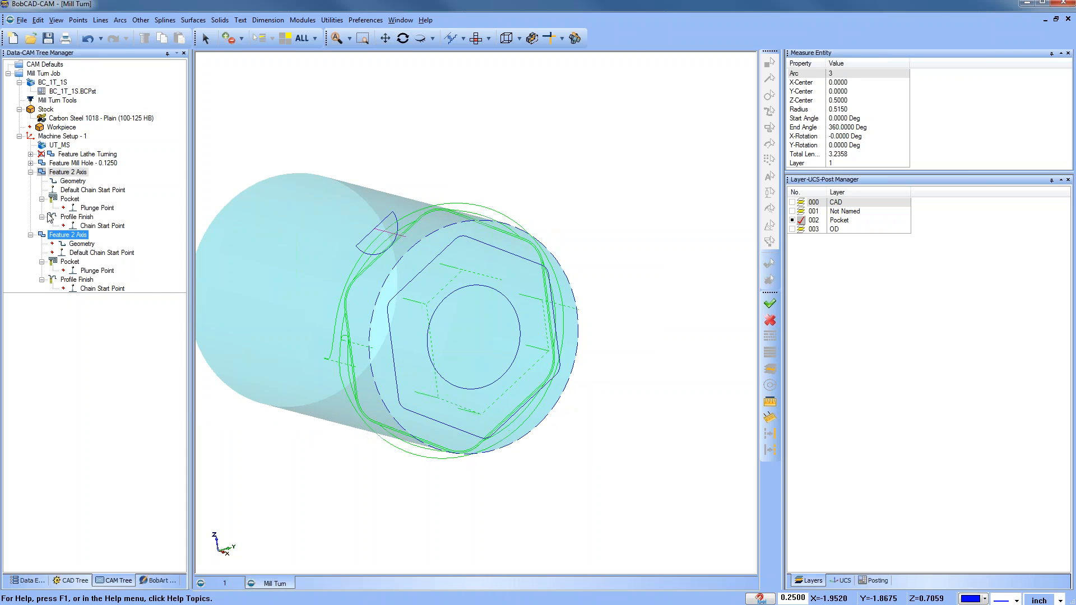
left_click(30, 173)
left_click(82, 190)
right_click(82, 190)
left_click(106, 195)
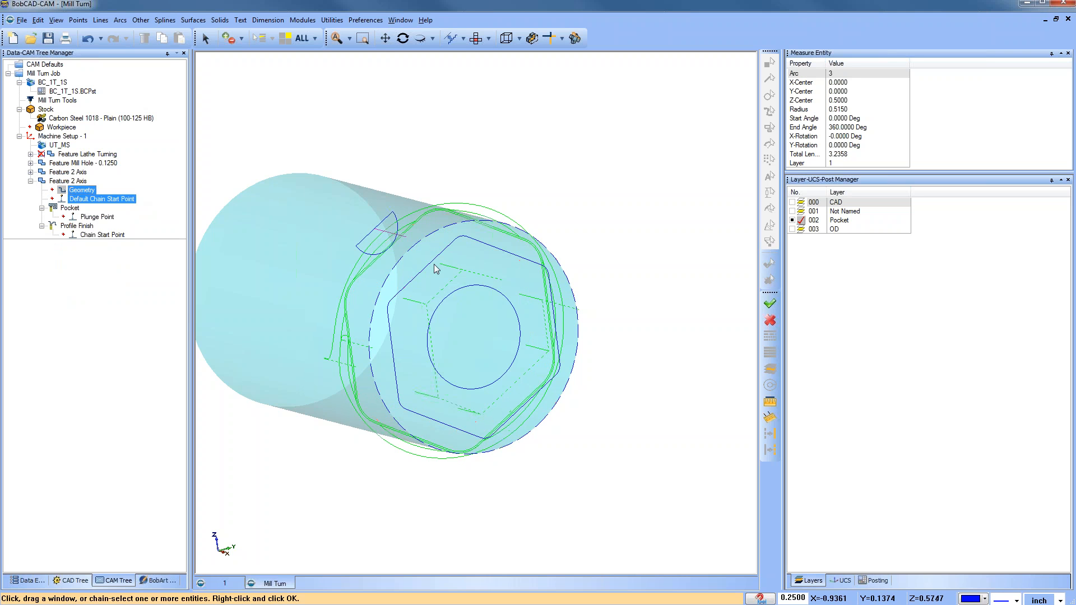
left_click(452, 297)
left_click(771, 303)
Step: Edit the copied feature's pocket pattern to Advanced Pocket without adaptive roughing, enabling Use Spiral for Circular Pockets
left_click(88, 216)
left_click(77, 192)
right_click(72, 182)
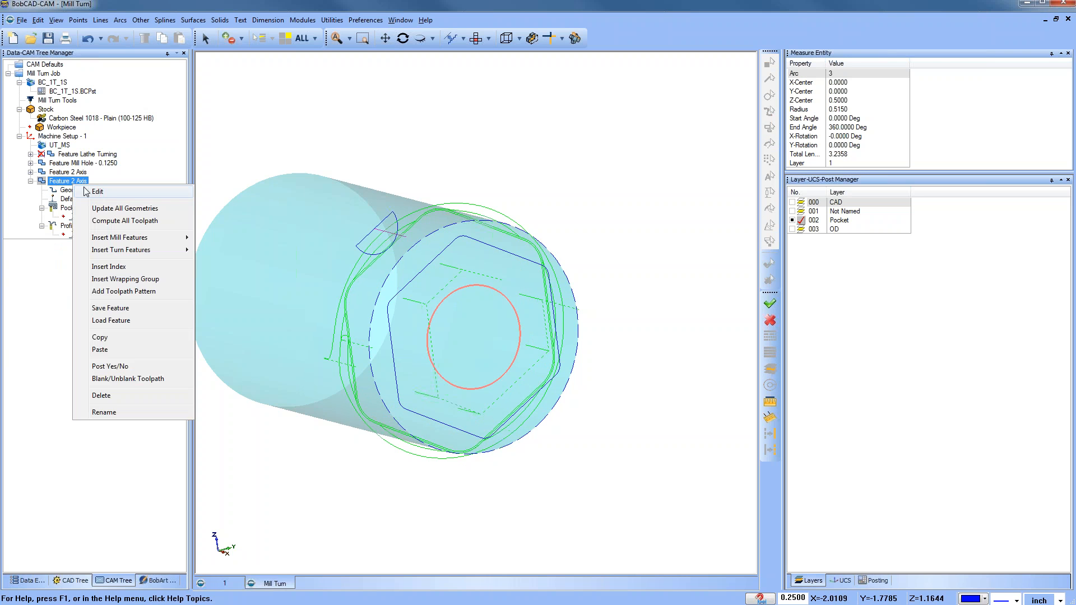
left_click(92, 192)
left_click(350, 209)
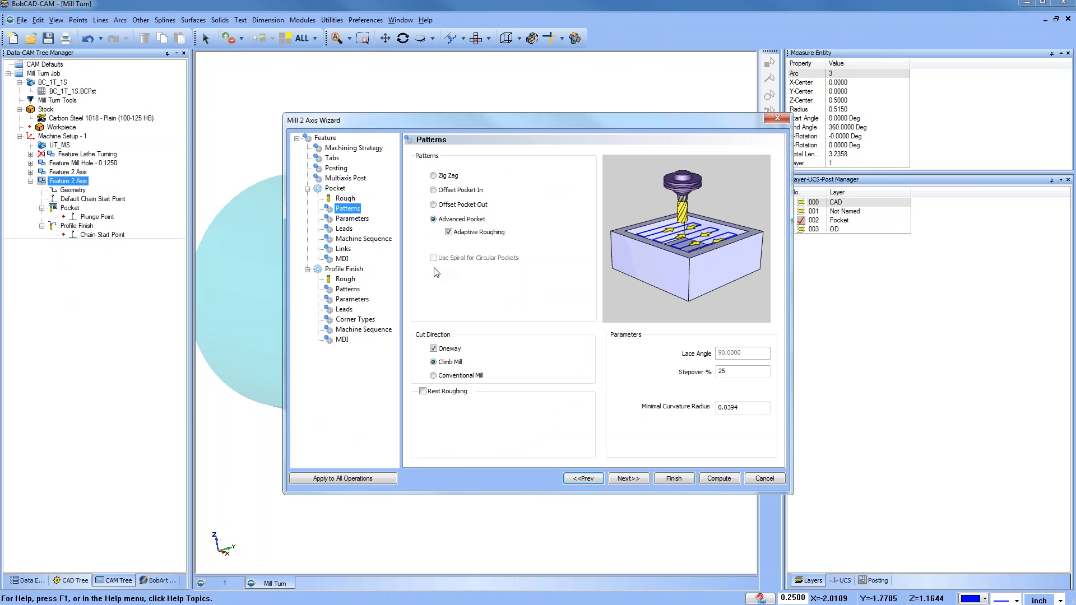
left_click(433, 175)
left_click(434, 220)
left_click(449, 233)
left_click(433, 257)
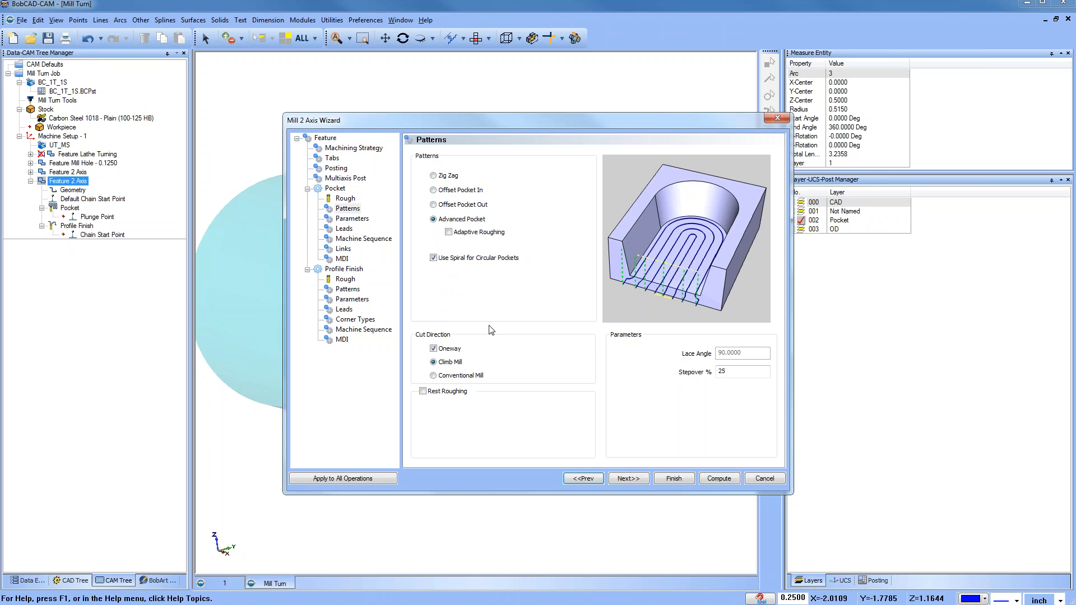
left_click(674, 479)
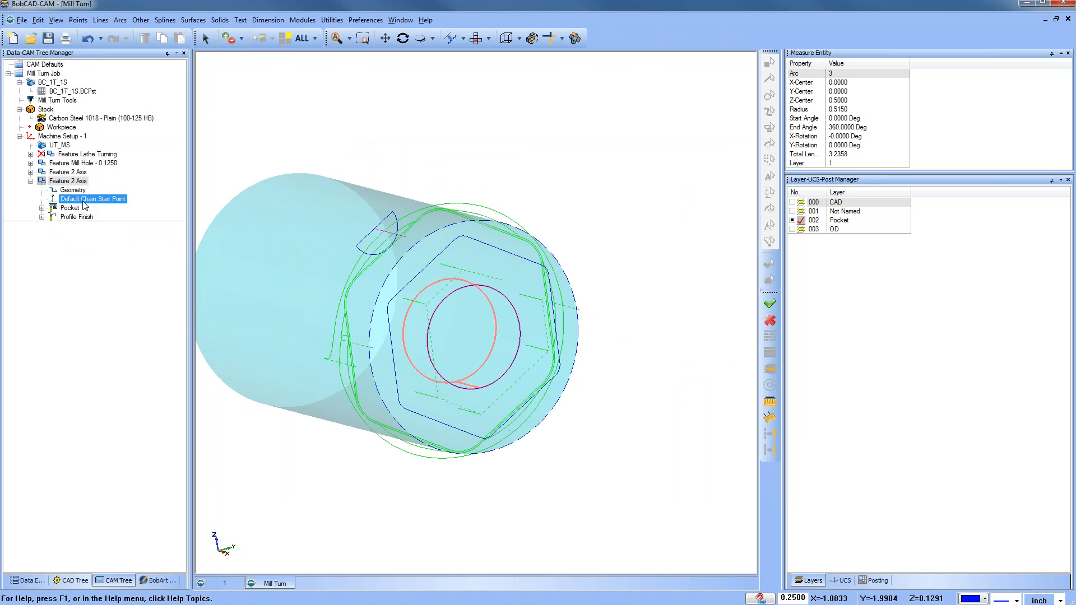
Step: Compute the pocket toolpath of the copied bore feature
middle_click_drag(446, 375, 464, 405)
key("Escape")
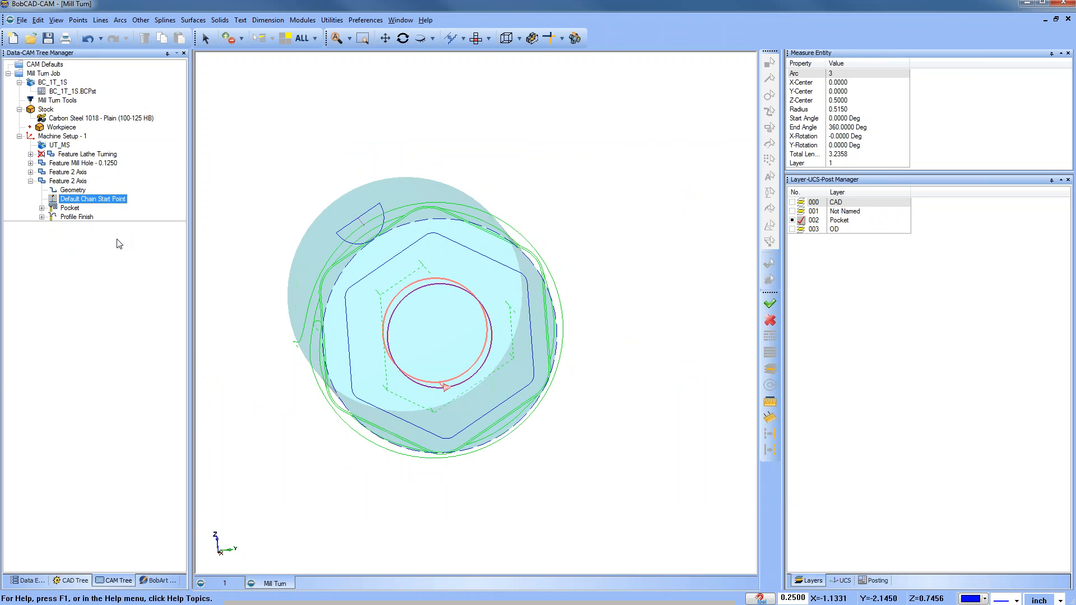
right_click(70, 208)
left_click(114, 218)
middle_click_drag(305, 335, 386, 341)
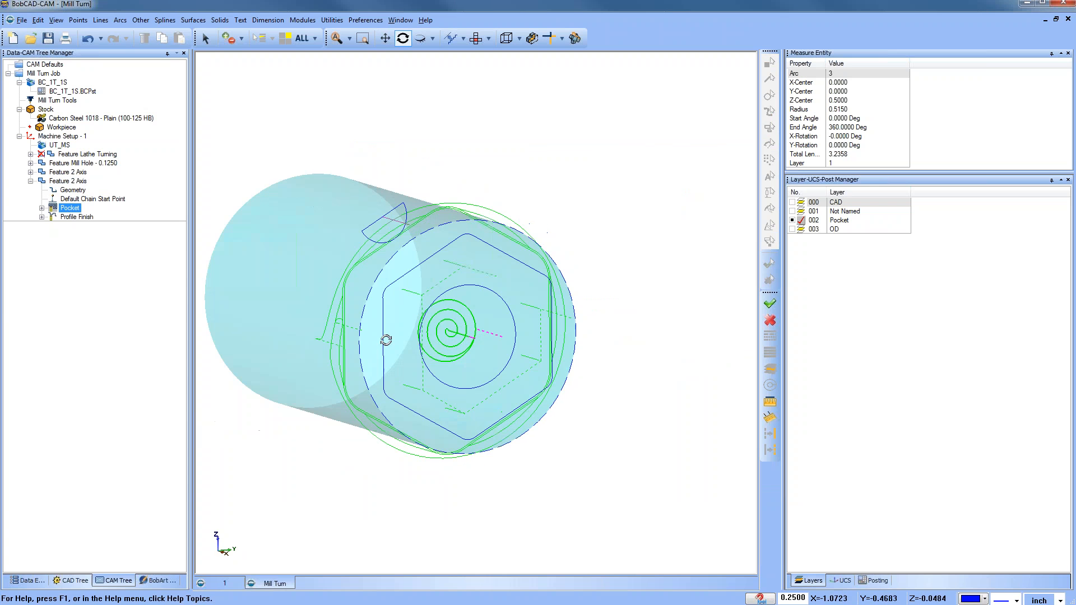
Step: Compute the copied feature's profile finish toolpath in top view and collapse the feature
left_click(485, 38)
left_click(511, 99)
scroll(447, 336, "up", 2)
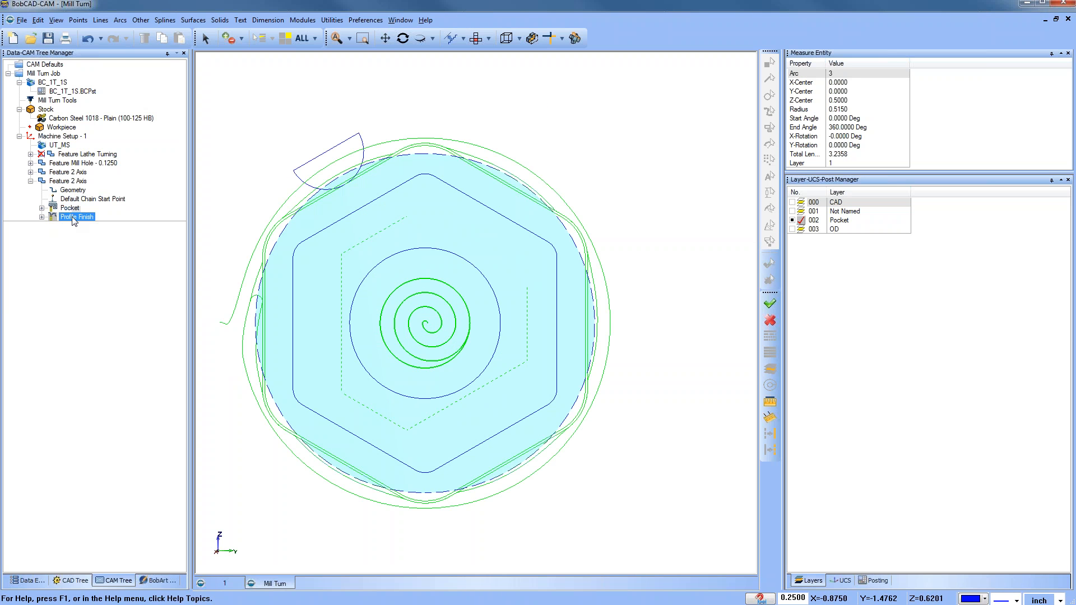
right_click(73, 216)
left_click(107, 225)
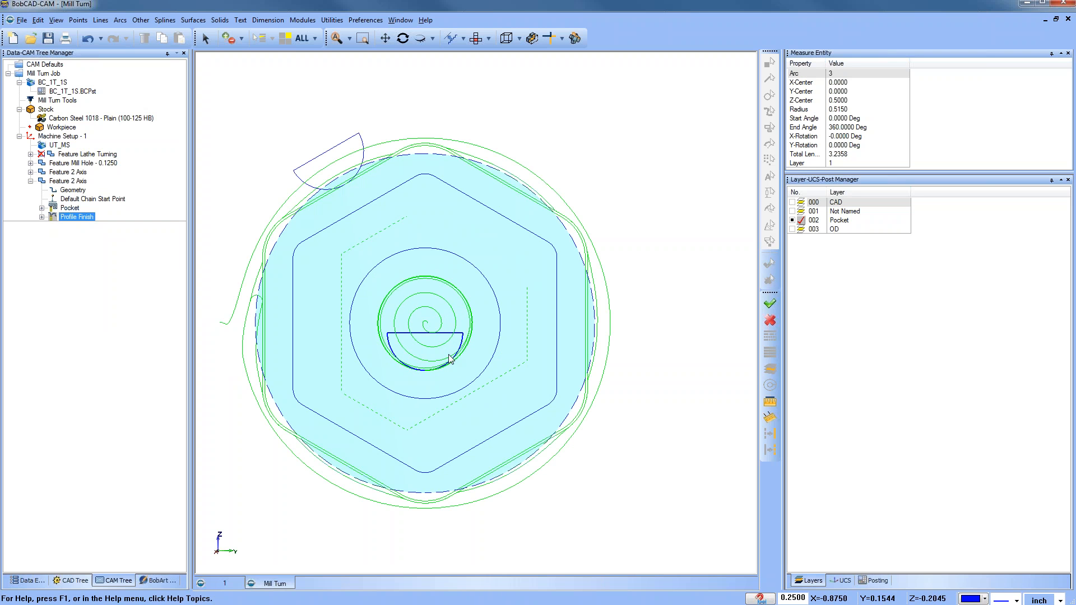
scroll(446, 356, "down", 1)
scroll(446, 356, "down", 1)
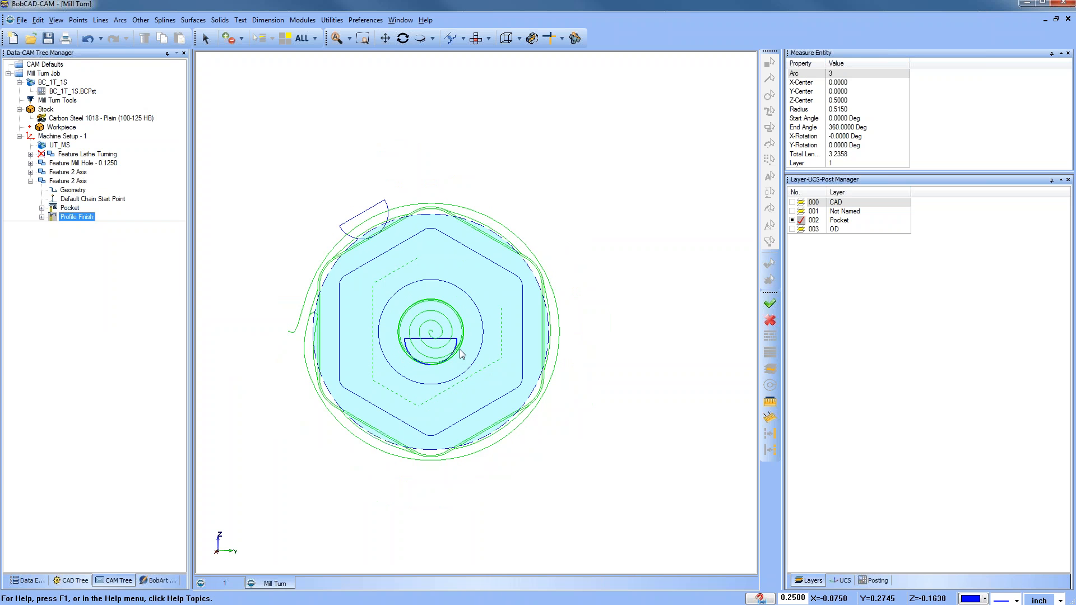
left_click(66, 181)
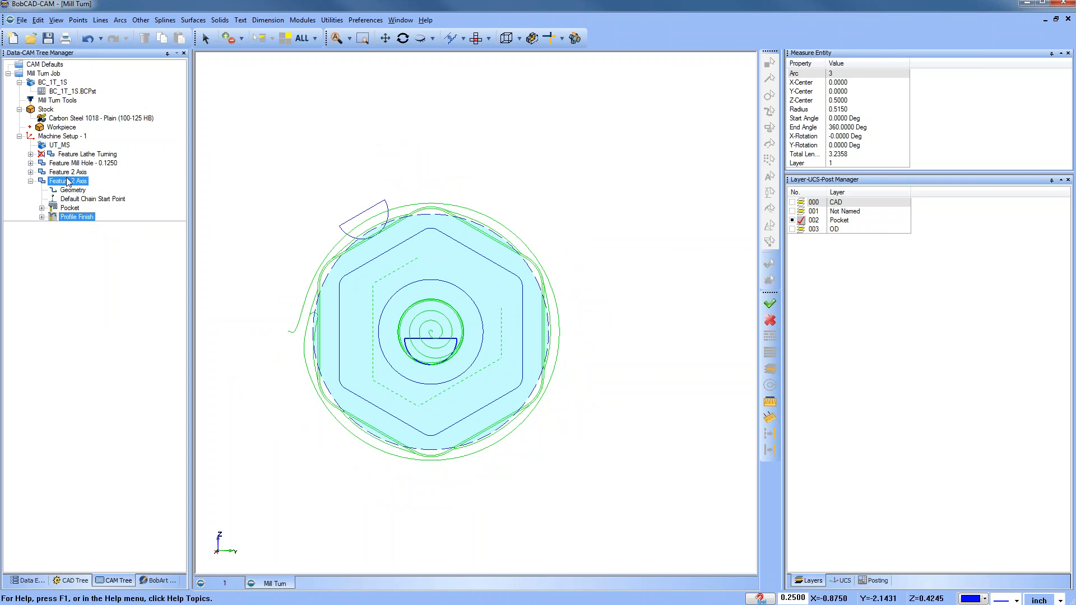
left_click(30, 181)
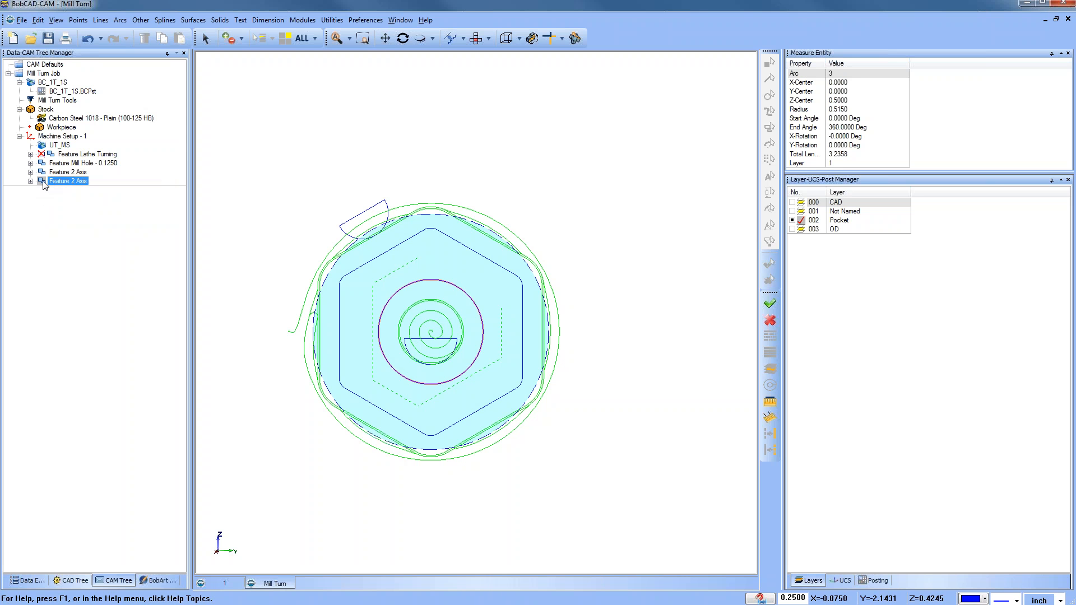
Step: Insert a new Mill 2 Axis feature and select the central bore circle and the hexagon as its geometry
left_click(62, 137, "ctrl")
left_click(71, 182)
right_click(72, 185)
mouse_move(171, 241)
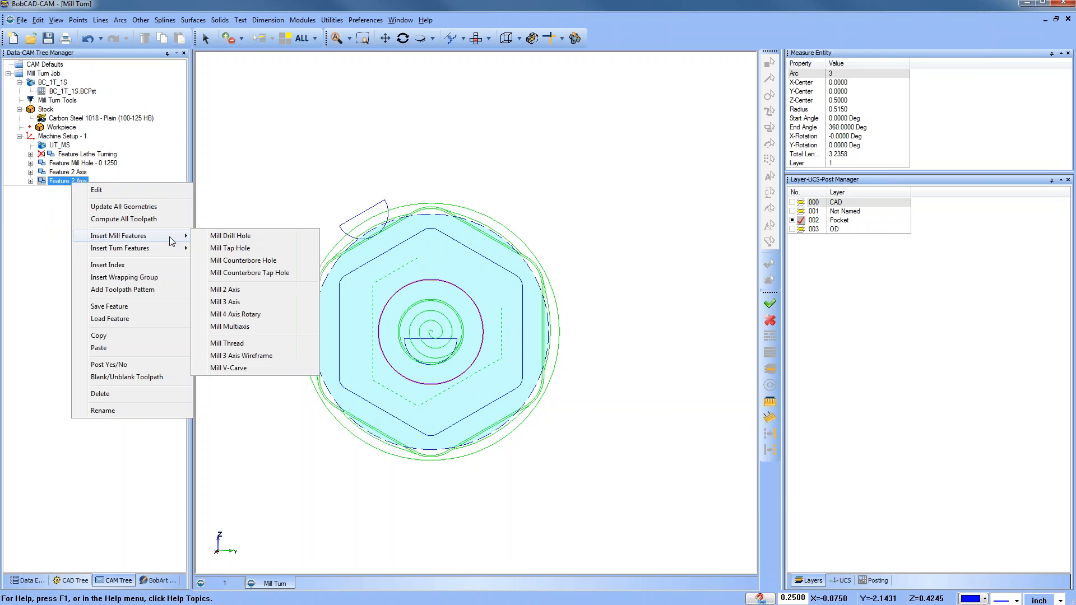
left_click(270, 291)
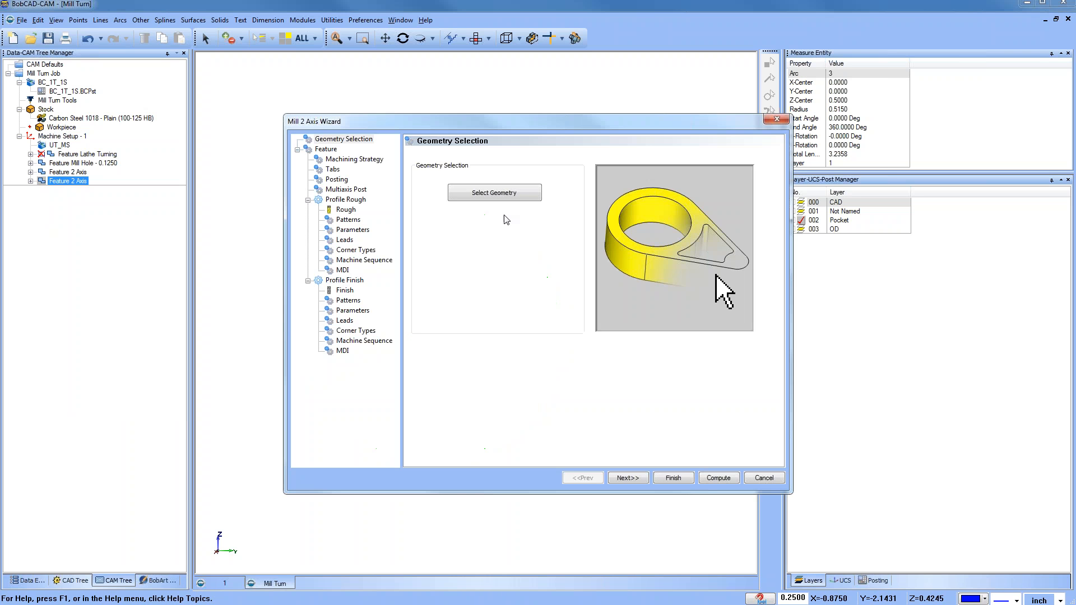
left_click(508, 199)
left_click(433, 282)
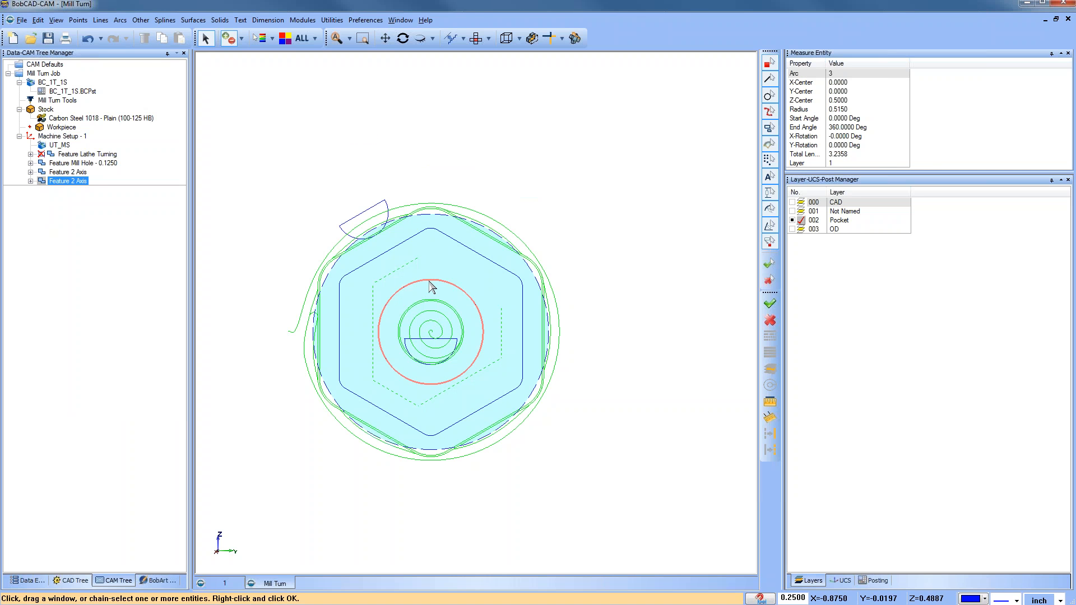
left_click(456, 241)
key("space")
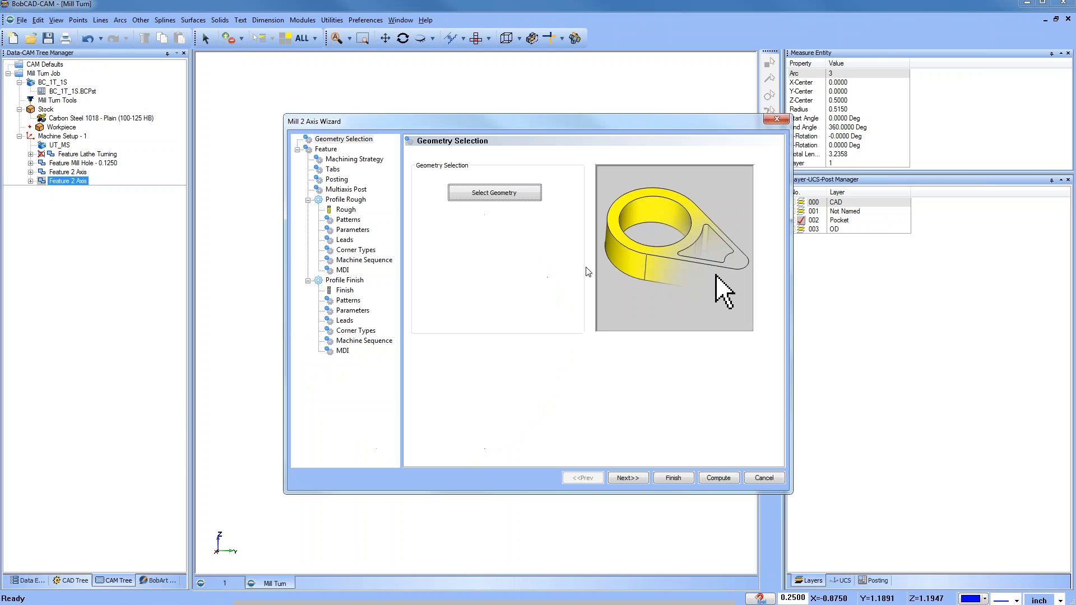
Step: Choose the Chamfer machining strategy template for the new feature
left_click(628, 478)
left_click(361, 160)
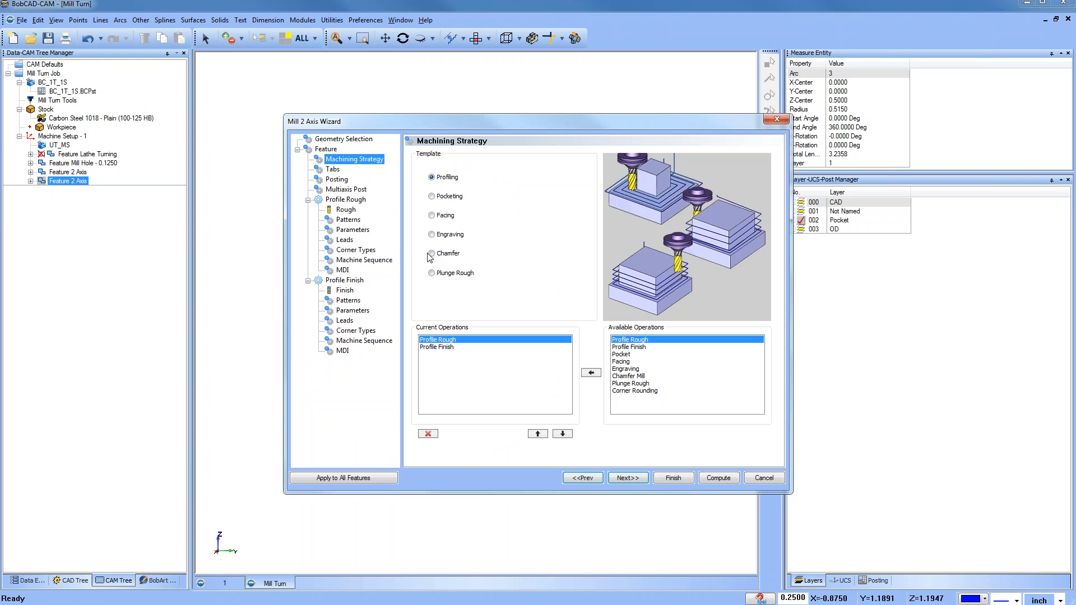
left_click(431, 254)
Step: Pick the 90° chamfer mill in station 6 from the tool crib
left_click(627, 478)
left_click(356, 209)
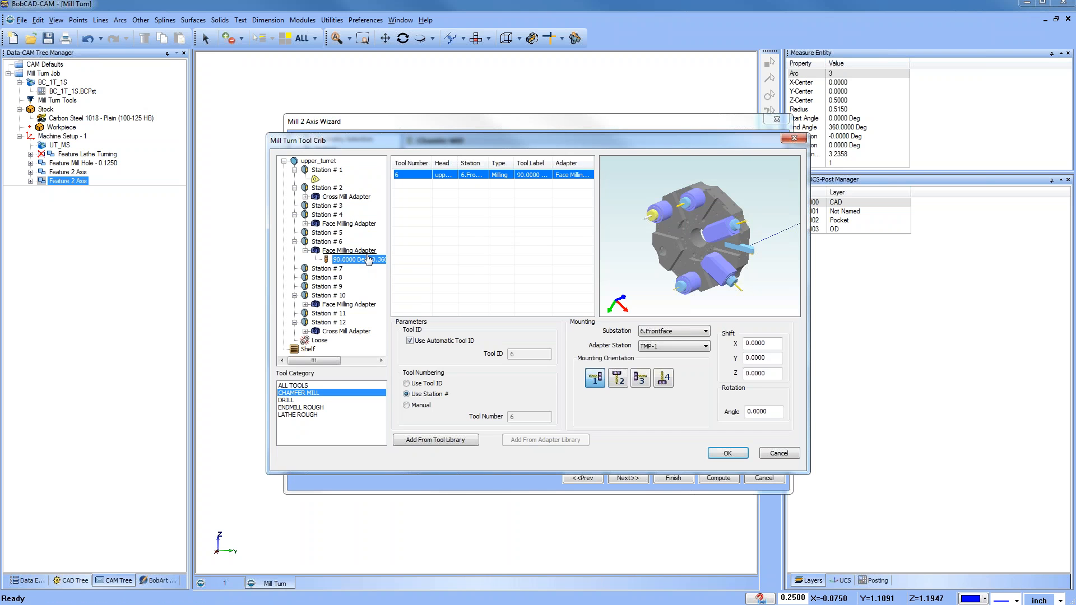
left_click(726, 454)
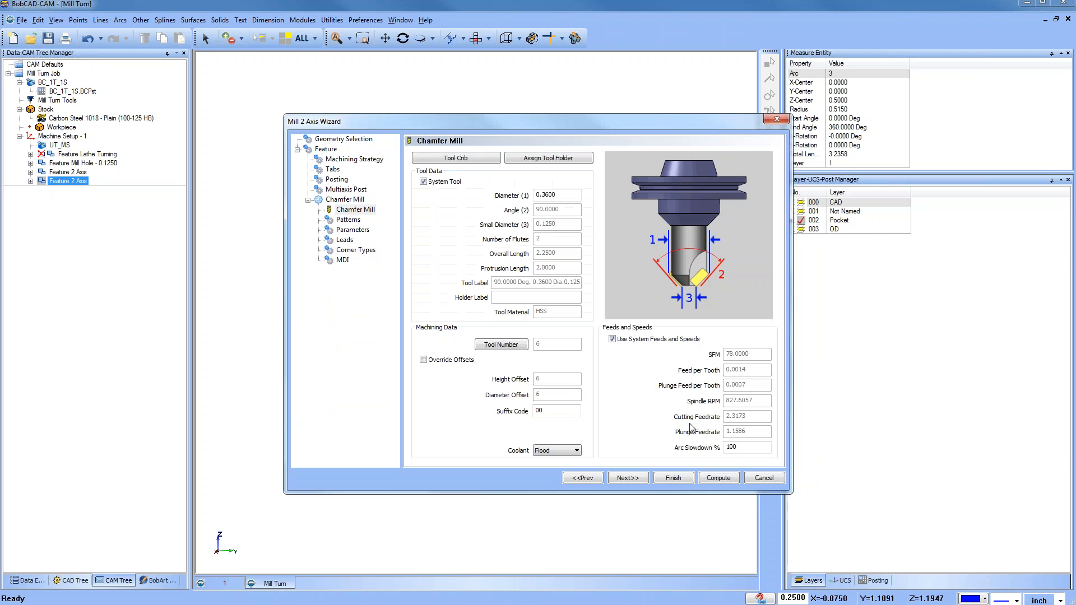
Step: Set the chamfer lead-in to Circular with a 0.1 line length and 0.1 arc radius
left_click(348, 220)
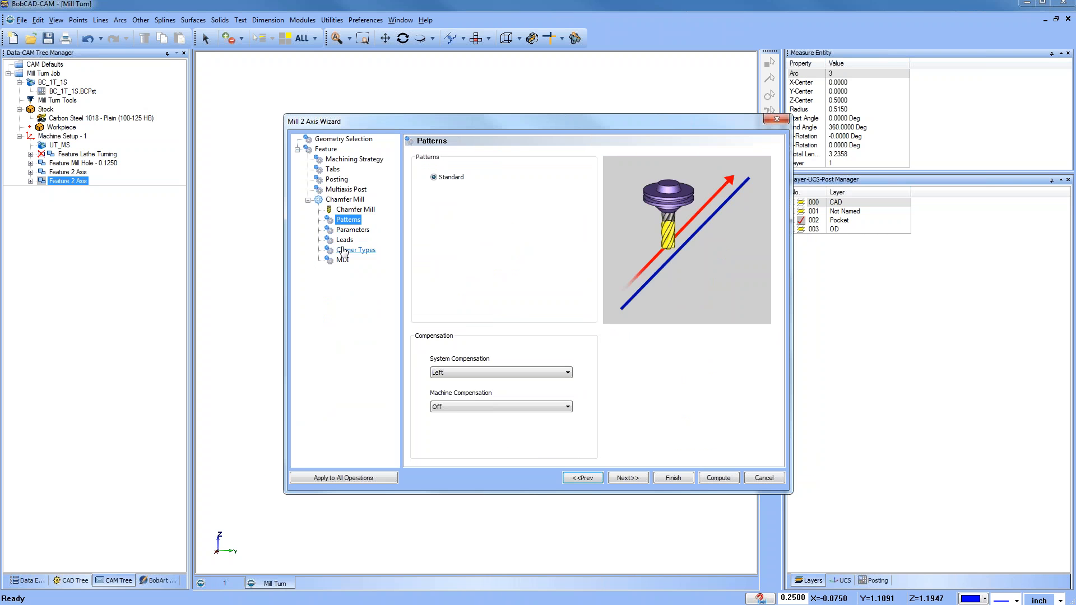
left_click(345, 240)
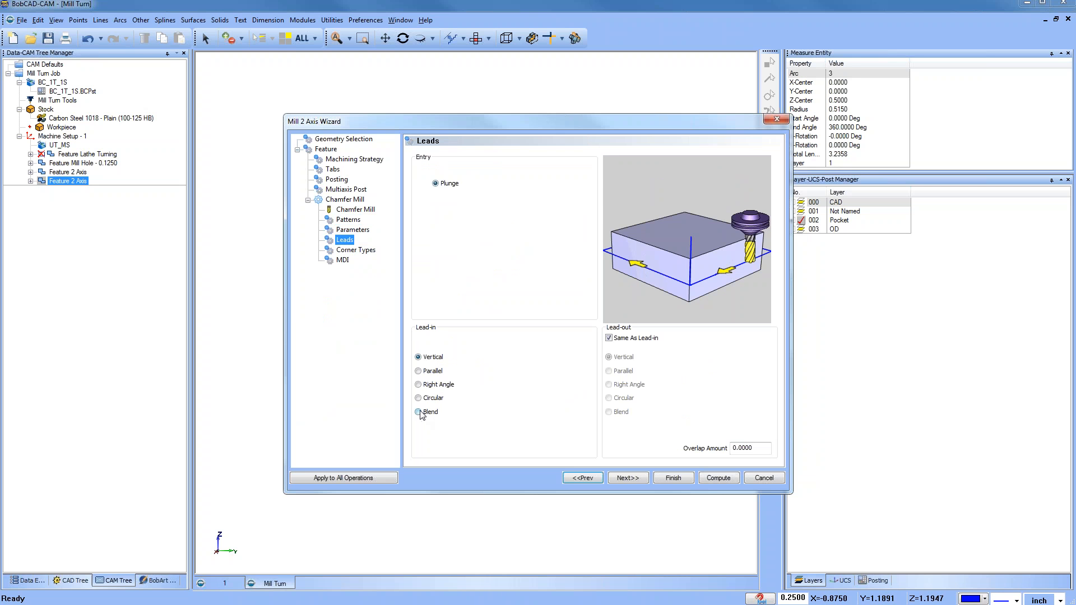
left_click(418, 384)
left_click(418, 398)
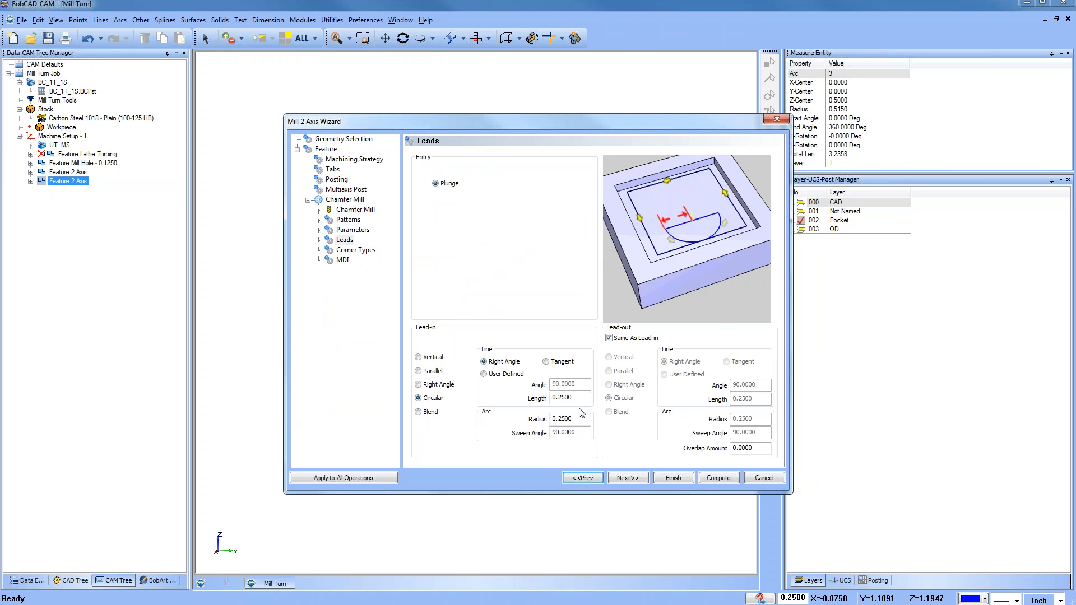
double_click(562, 398)
type("0.1")
left_click(554, 420)
type(".1")
key("Tab")
left_click(676, 478)
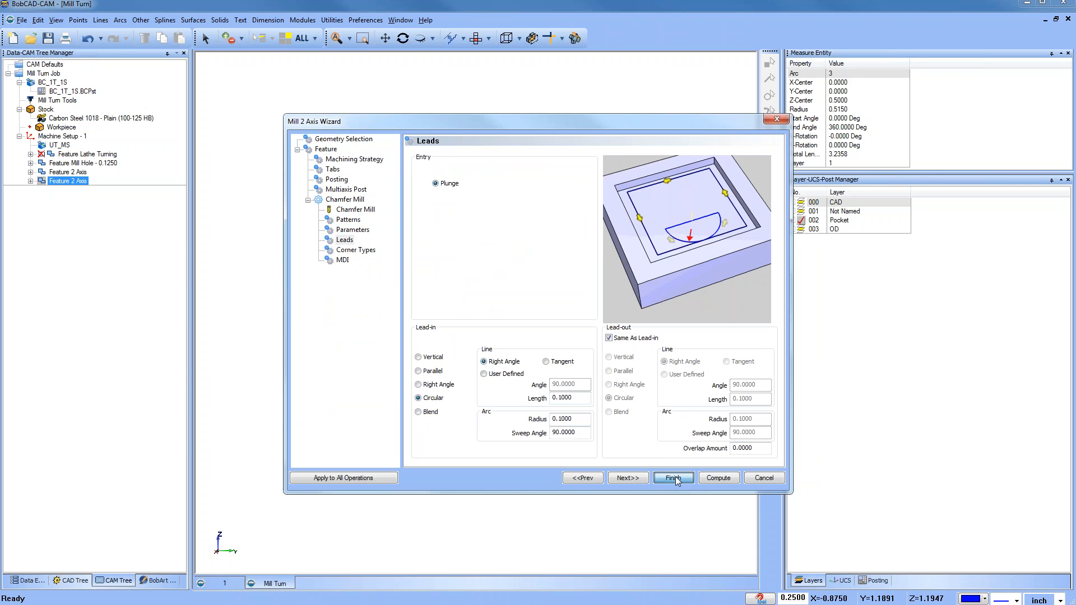
Step: Set the chamfer depth to .015 and finish the wizard
left_click(353, 230)
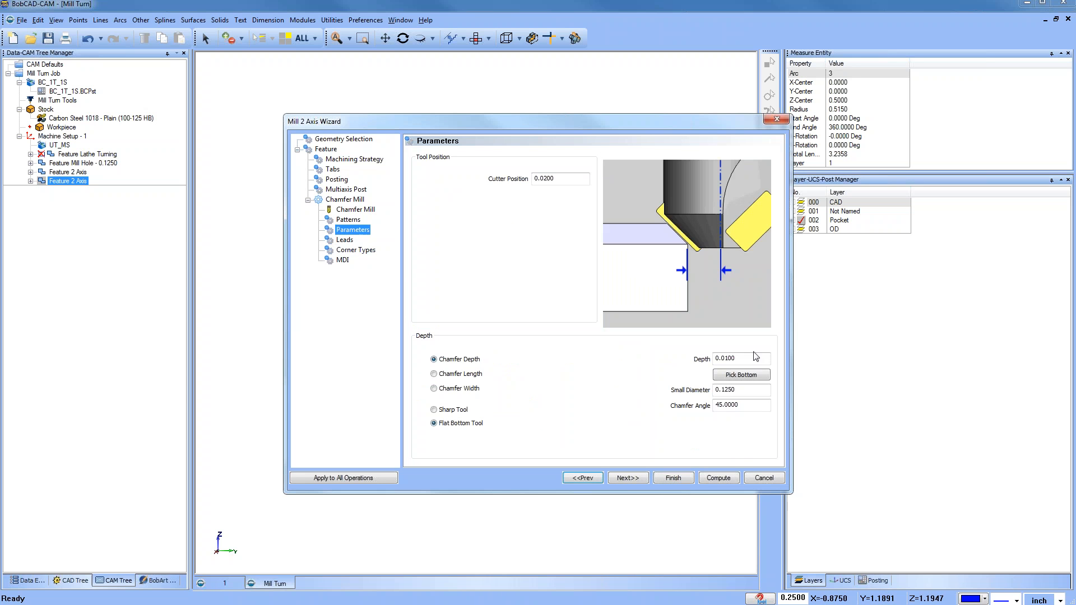
left_click_drag(743, 359, 594, 361)
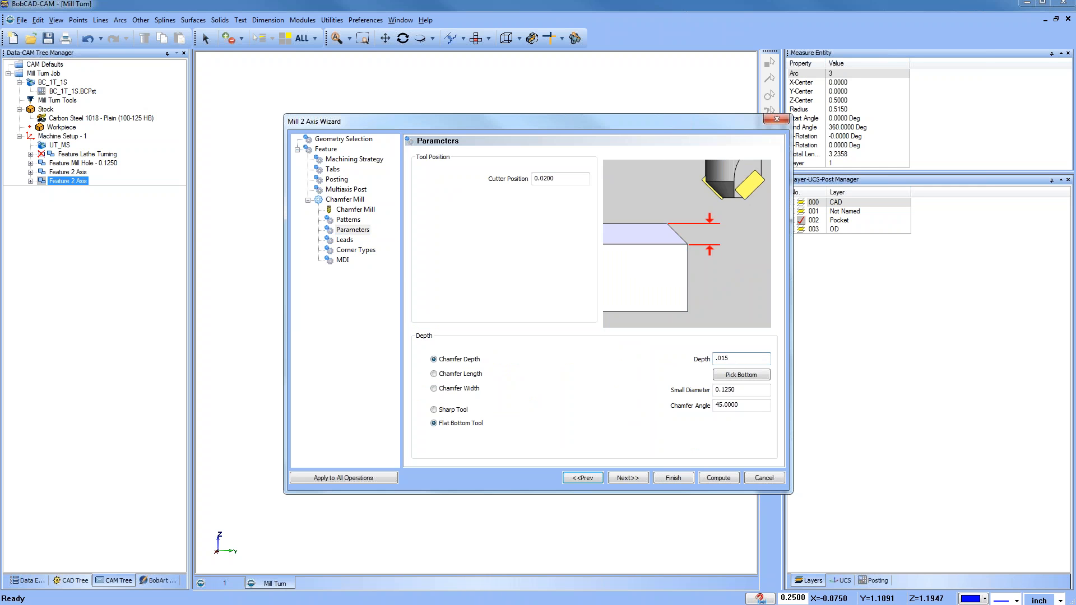
left_click(674, 478)
Step: Relocate the chamfer feature's chain start points on the hexagon and the bore circle
left_click(90, 208)
right_click(100, 208)
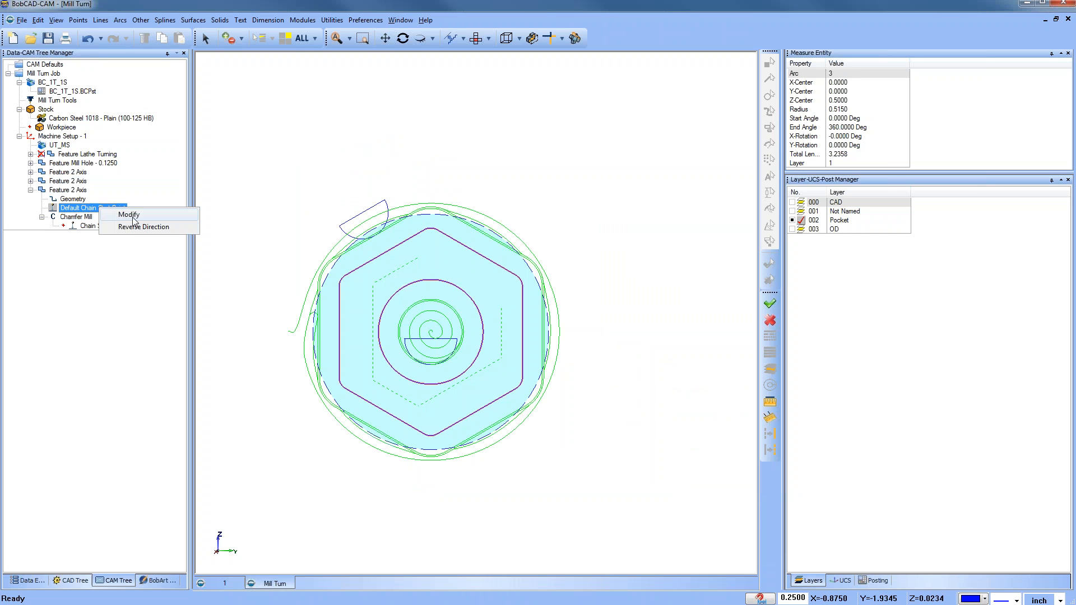
left_click(129, 215)
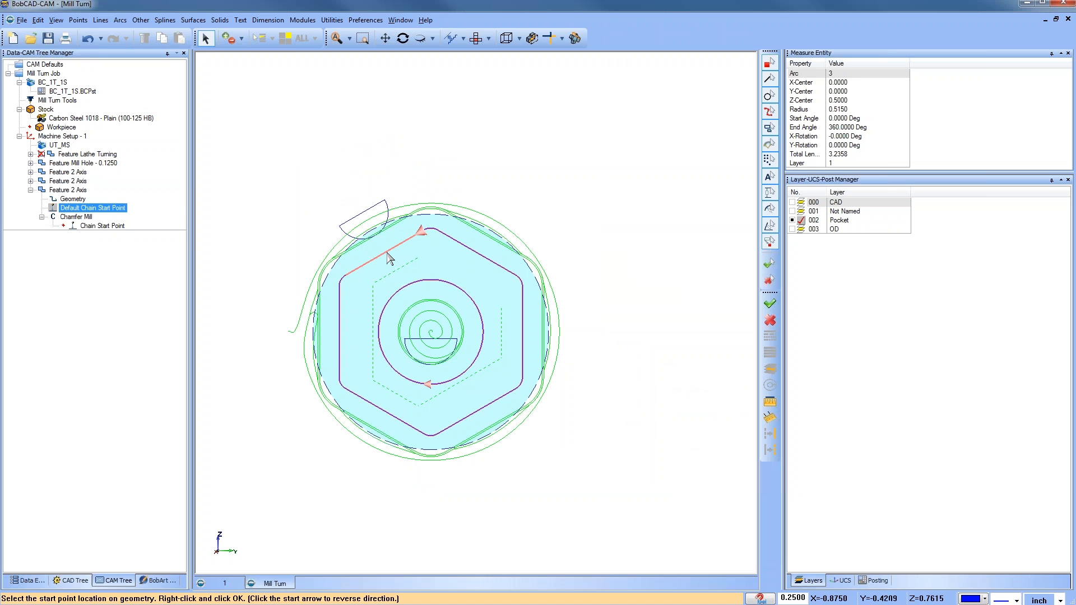
left_click(388, 253)
left_click(430, 384)
right_click(642, 325)
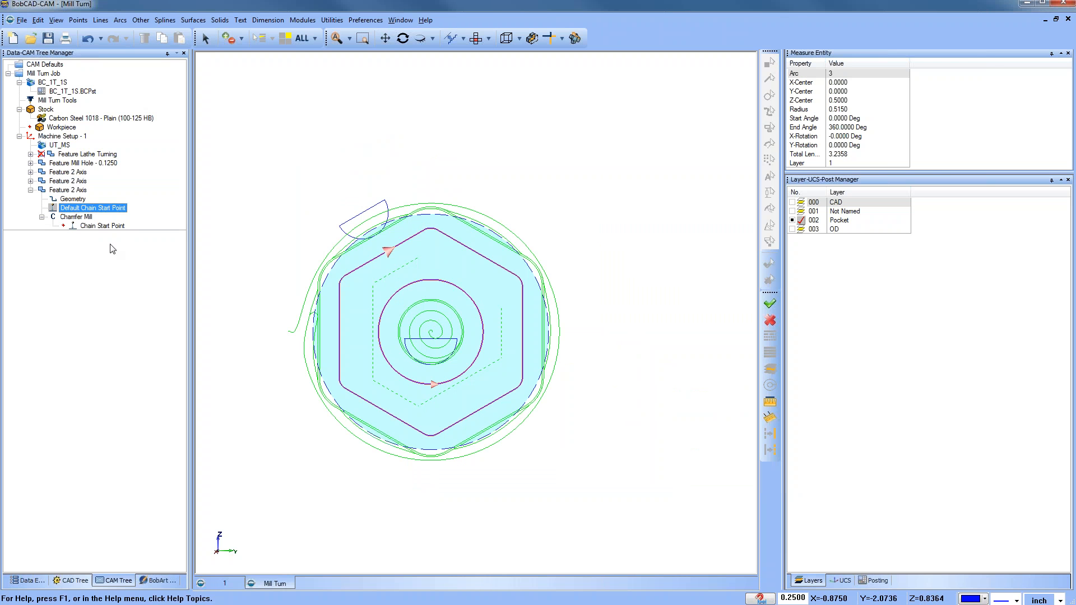
Step: Open the machine simulation of the job
left_click(76, 218)
left_click(84, 225)
middle_click_drag(388, 384, 441, 365)
scroll(441, 335, "down", 3)
left_click(298, 20)
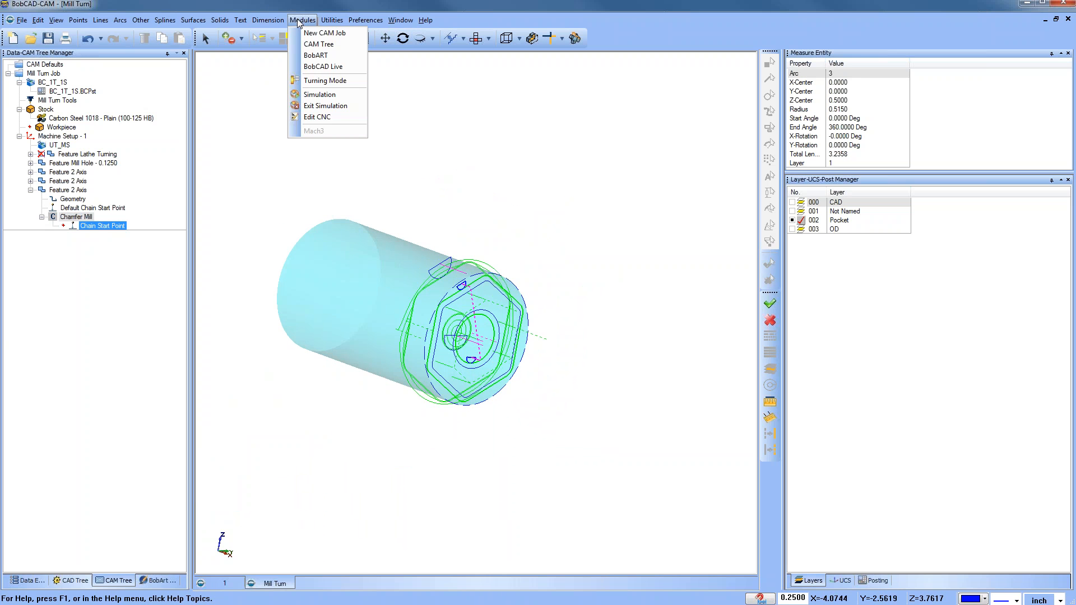
left_click(316, 100)
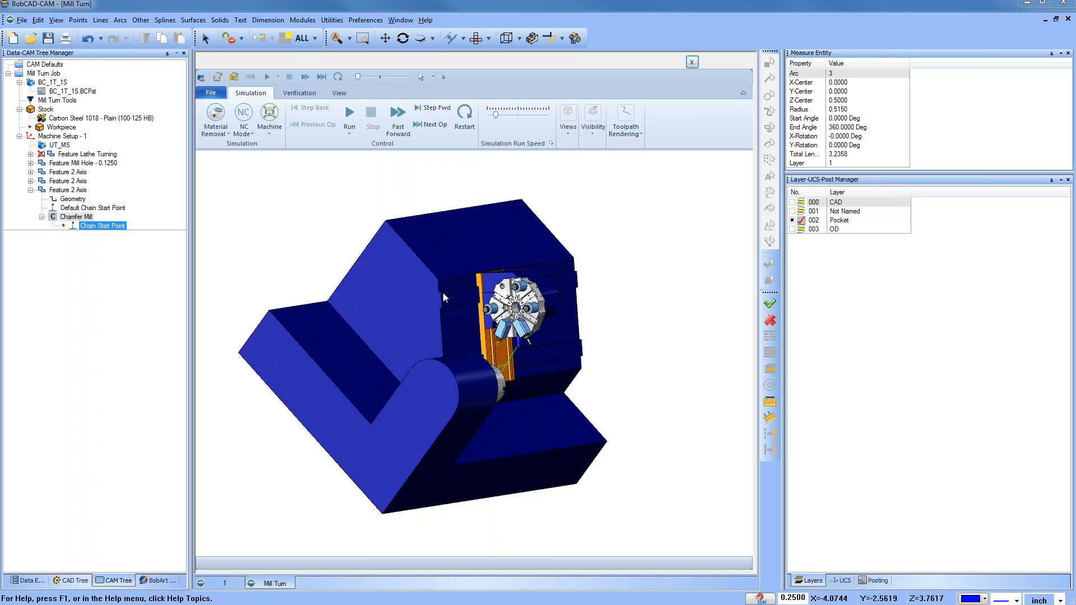
Step: Step forward through the next operations in the simulation
middle_click_drag(443, 293, 397, 377)
scroll(358, 312, "up", 5)
scroll(358, 305, "up", 1)
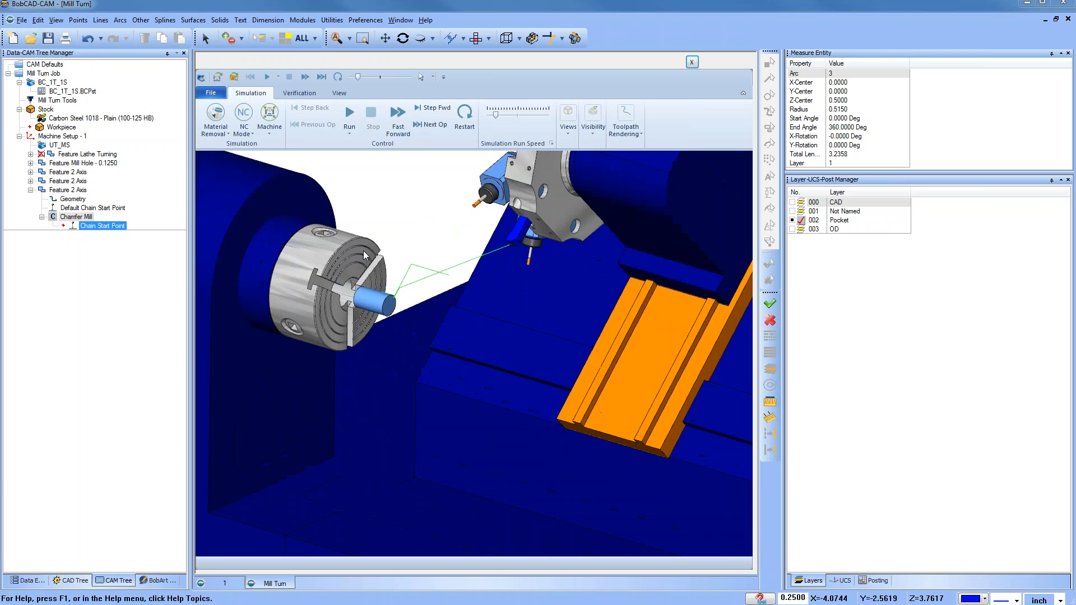
left_click(436, 125)
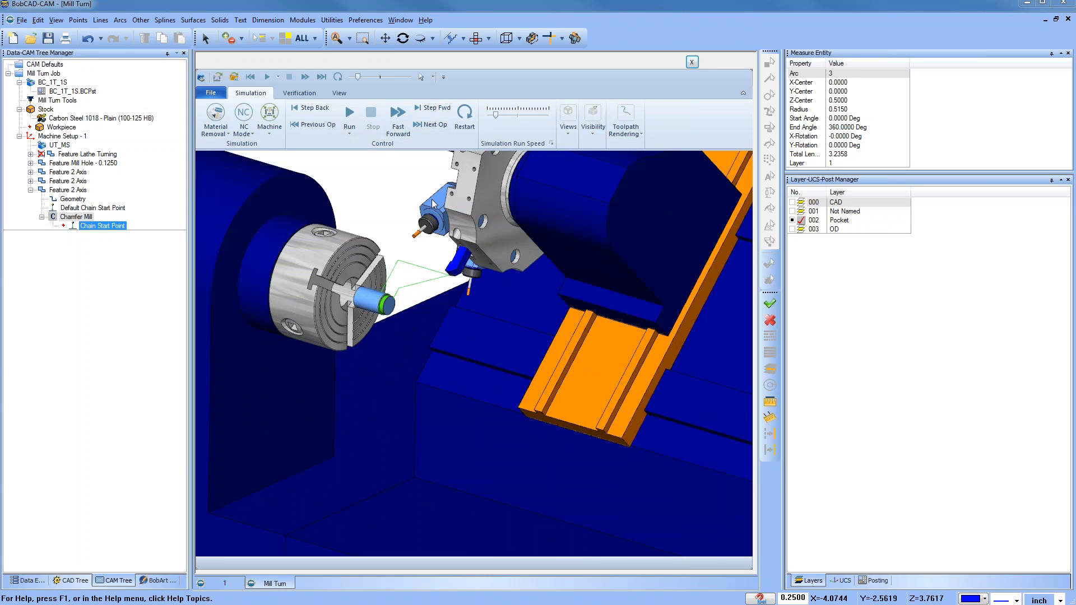
left_click(432, 125)
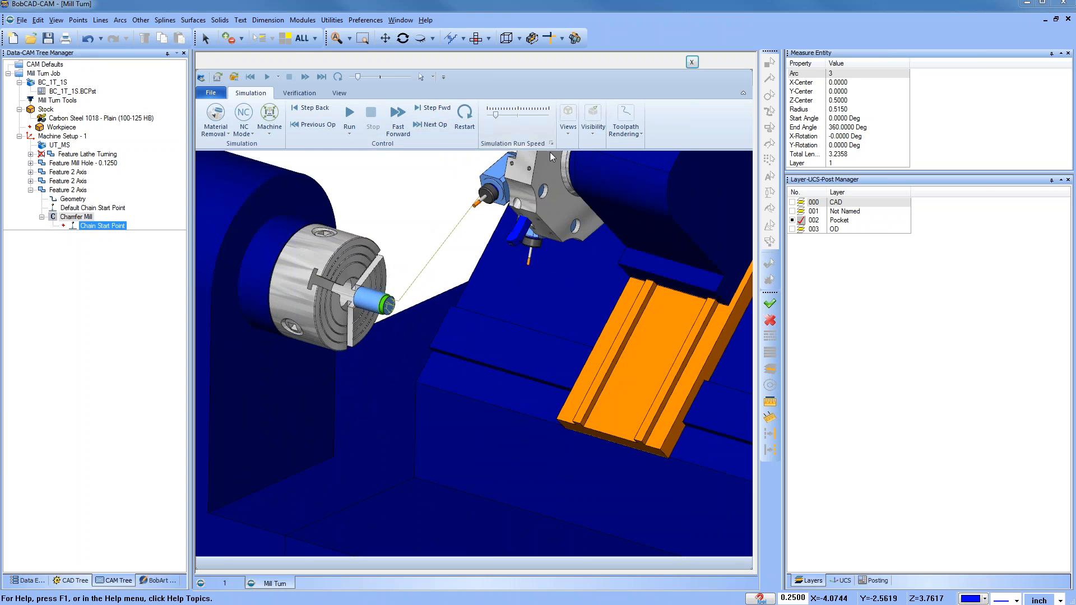
Step: Open the Move List pane in the simulation and widen it
left_click(340, 94)
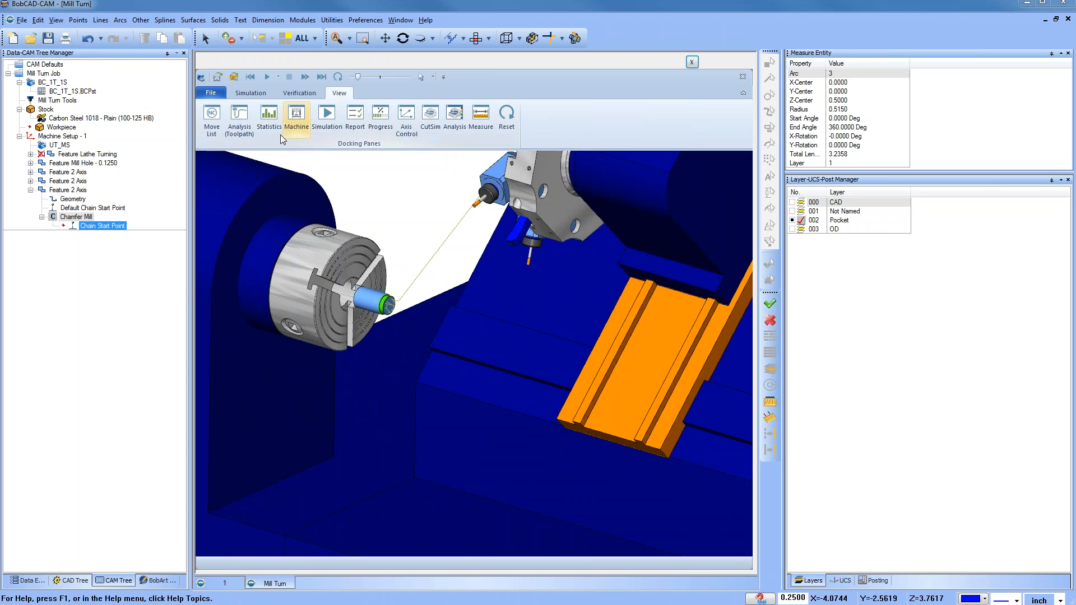
left_click(212, 121)
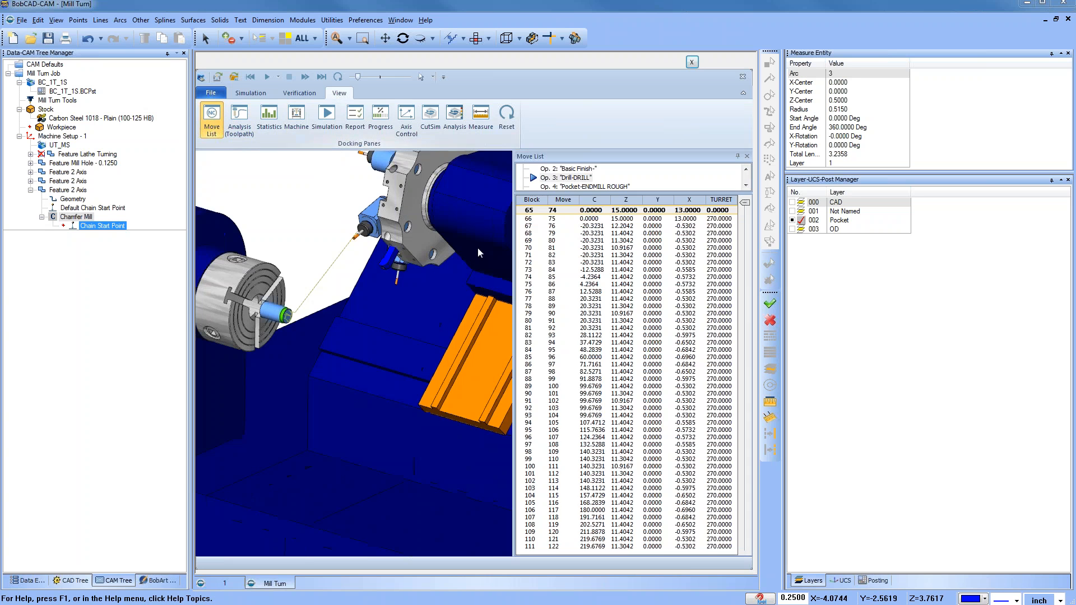
left_click_drag(784, 223, 943, 223)
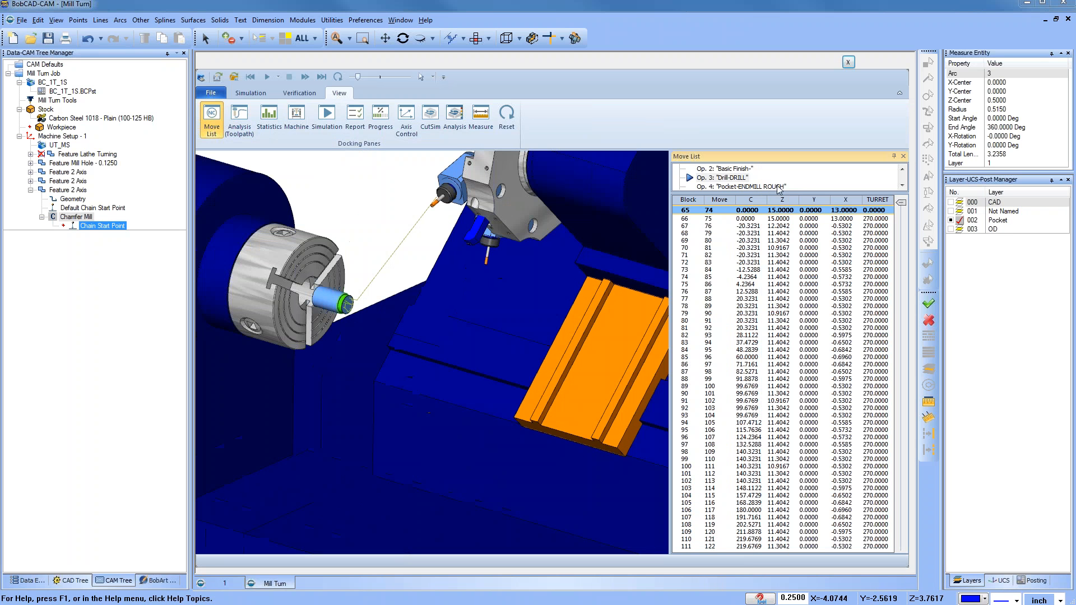
Step: Expand the operation list in the Move List pane to review the operations, then close the pane
left_click_drag(800, 190, 801, 359)
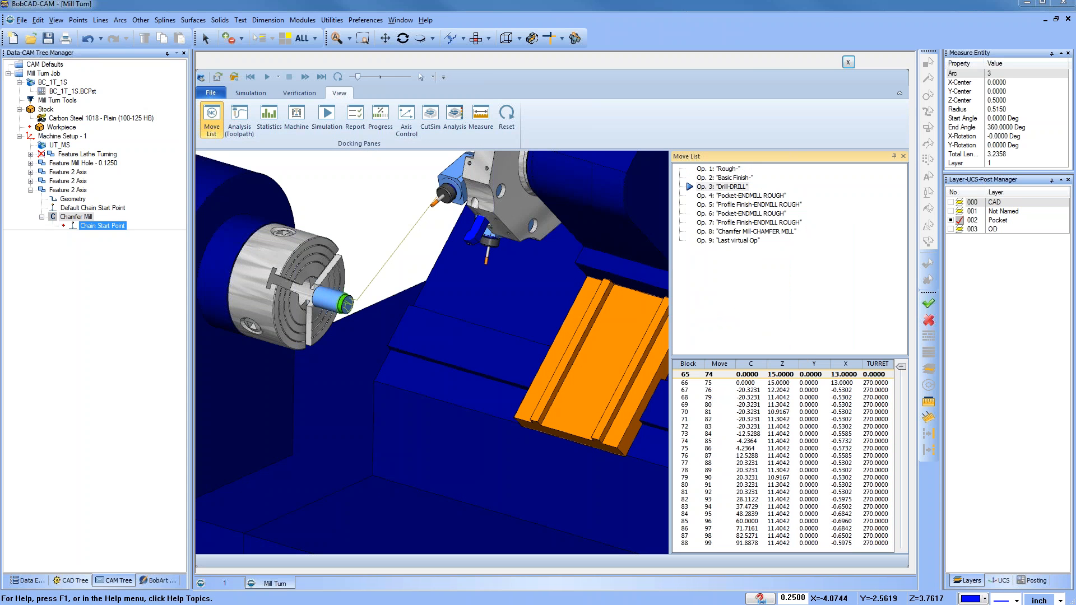
left_click(903, 156)
left_click(259, 94)
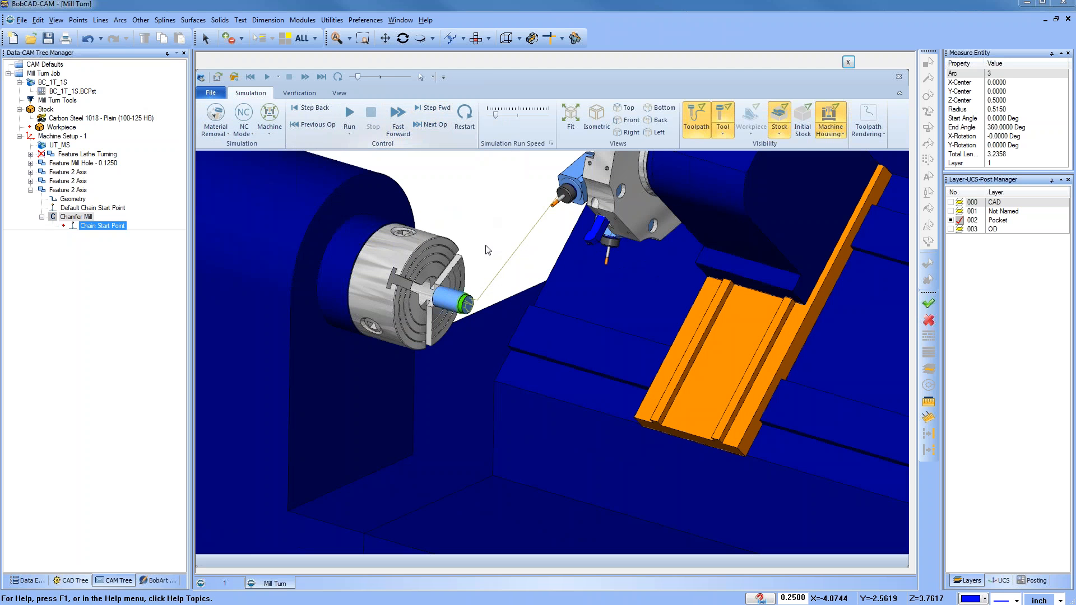
Step: Restart the machine simulation and run it with a faster simulation run speed
scroll(463, 300, "up", 2)
scroll(463, 300, "up", 2)
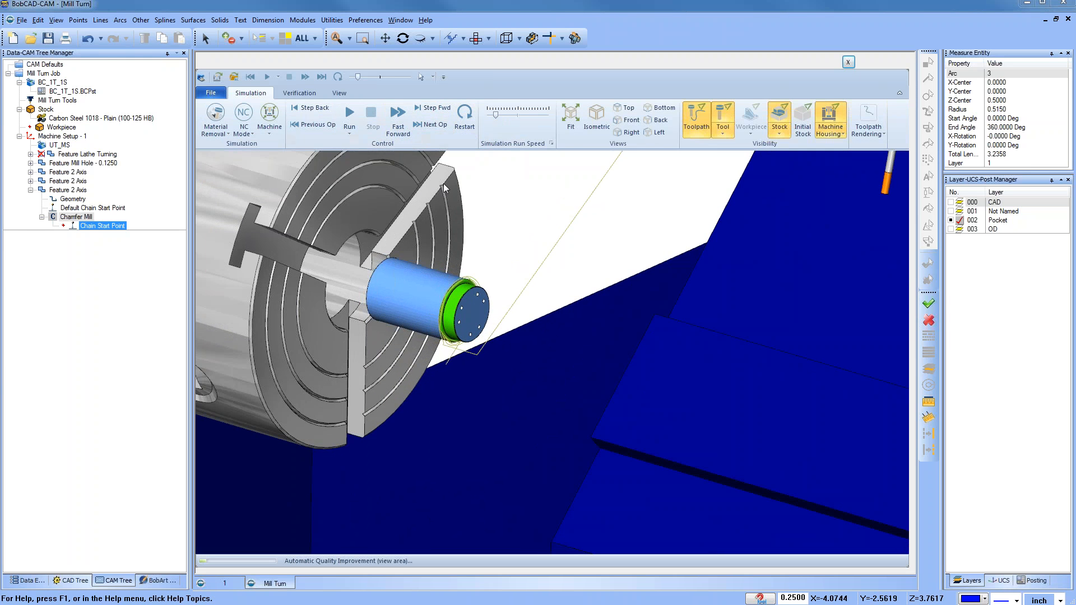
left_click(463, 125)
left_click(349, 116)
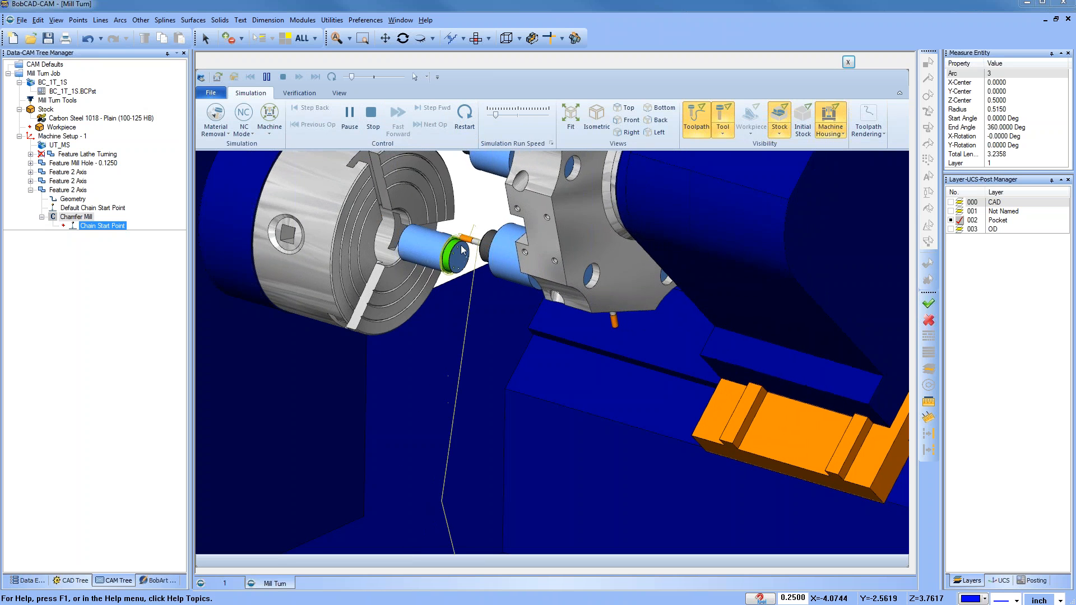
scroll(463, 250, "up", 2)
left_click_drag(495, 115, 522, 115)
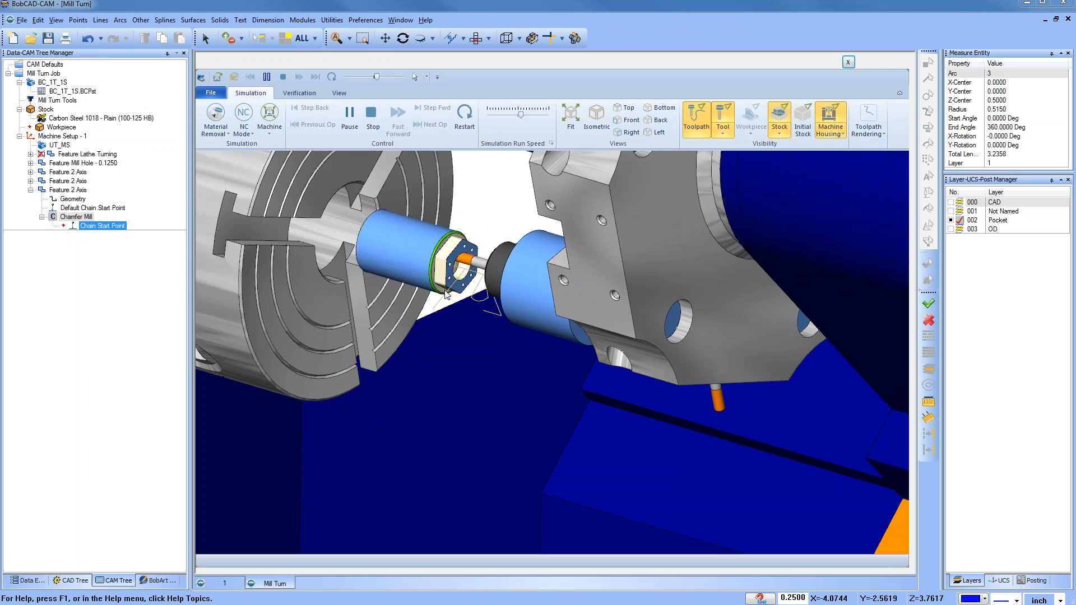
Step: Inspect the machined hexagon and bore face up close, then close the simulation
scroll(459, 269, "up", 1)
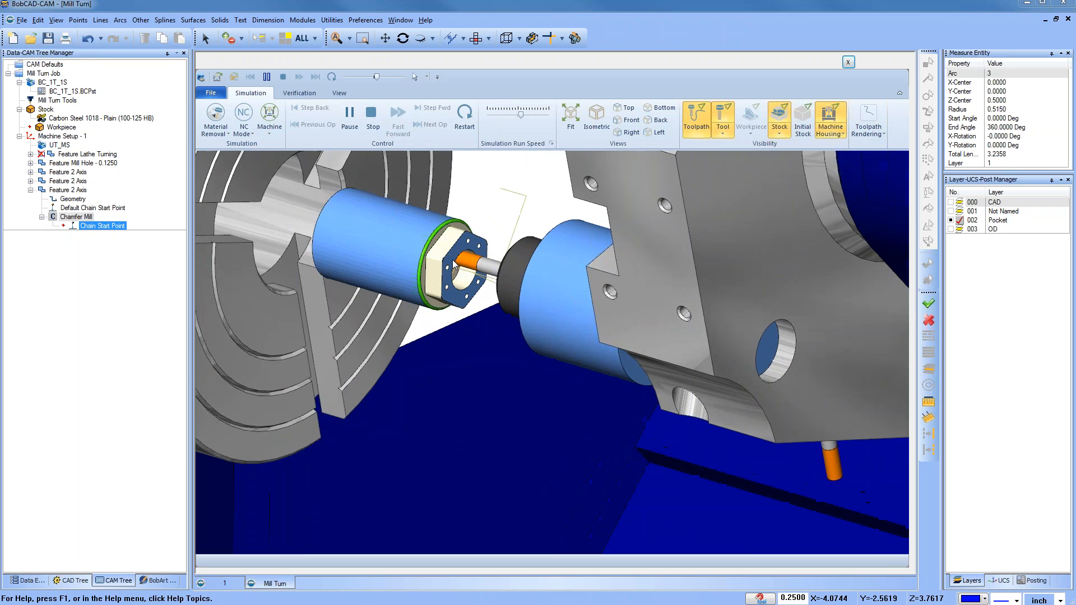
scroll(457, 271, "up", 2)
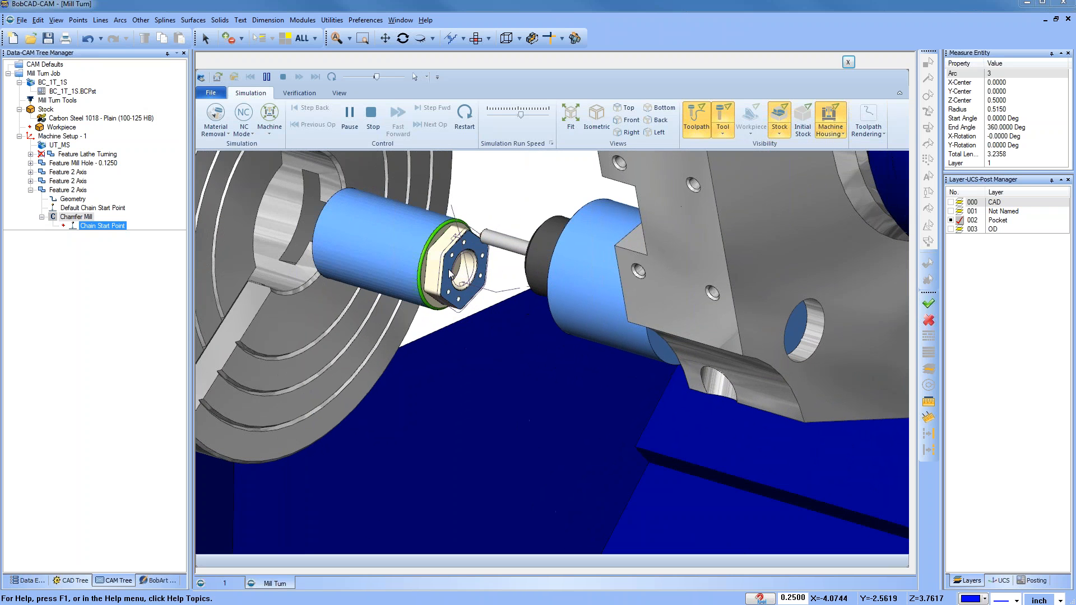
scroll(476, 255, "up", 5)
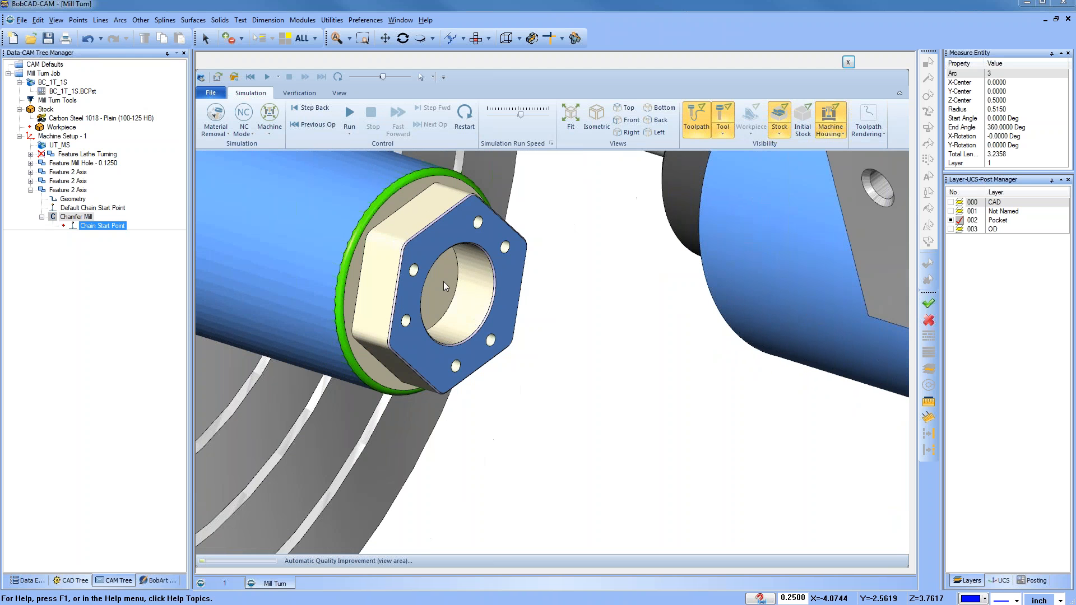
scroll(443, 281, "down", 5)
left_click(849, 62)
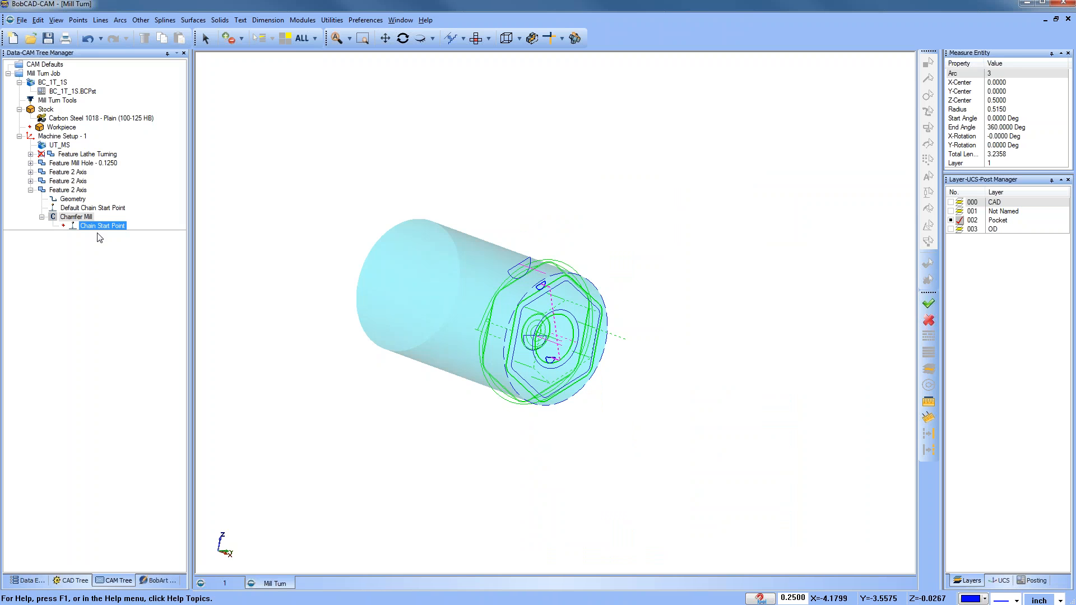
Step: Add a new group to the machine setup and rename it Turing Cycle
left_click(30, 190)
left_click(66, 138)
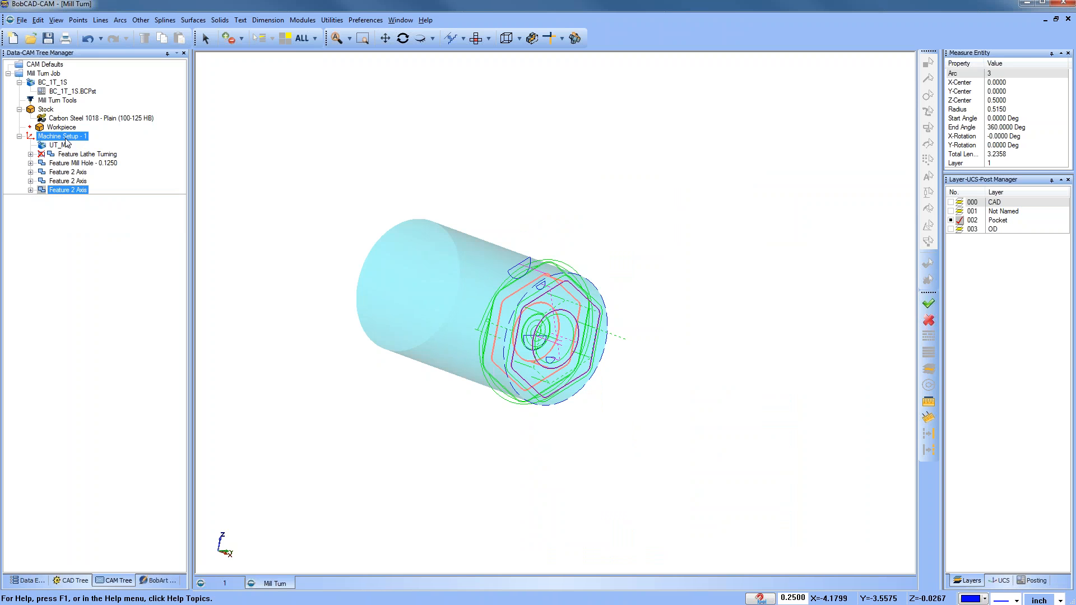
right_click(67, 139)
mouse_move(175, 192)
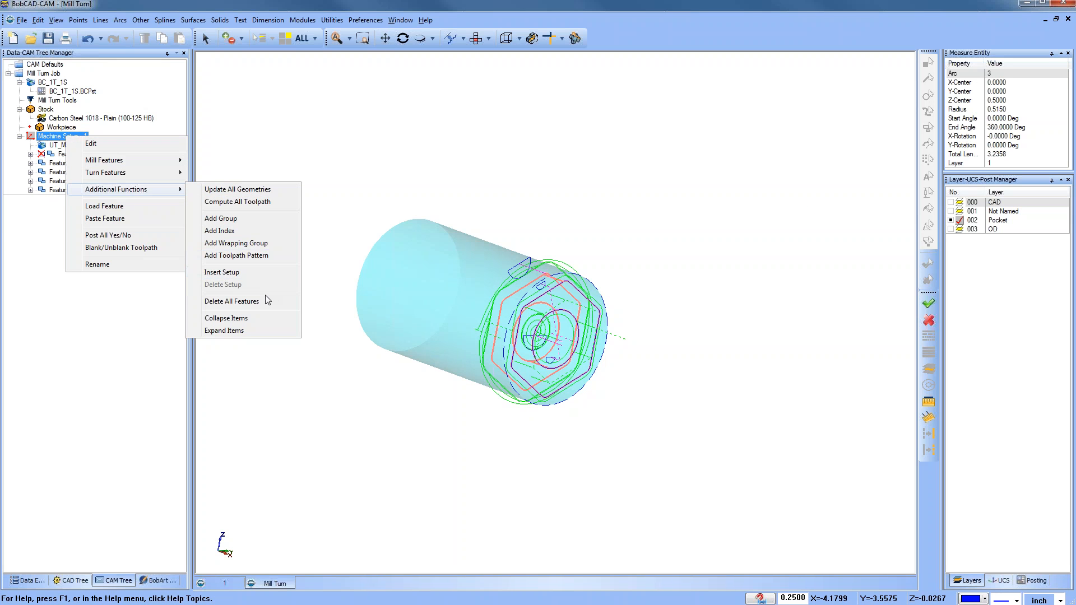
left_click(268, 219)
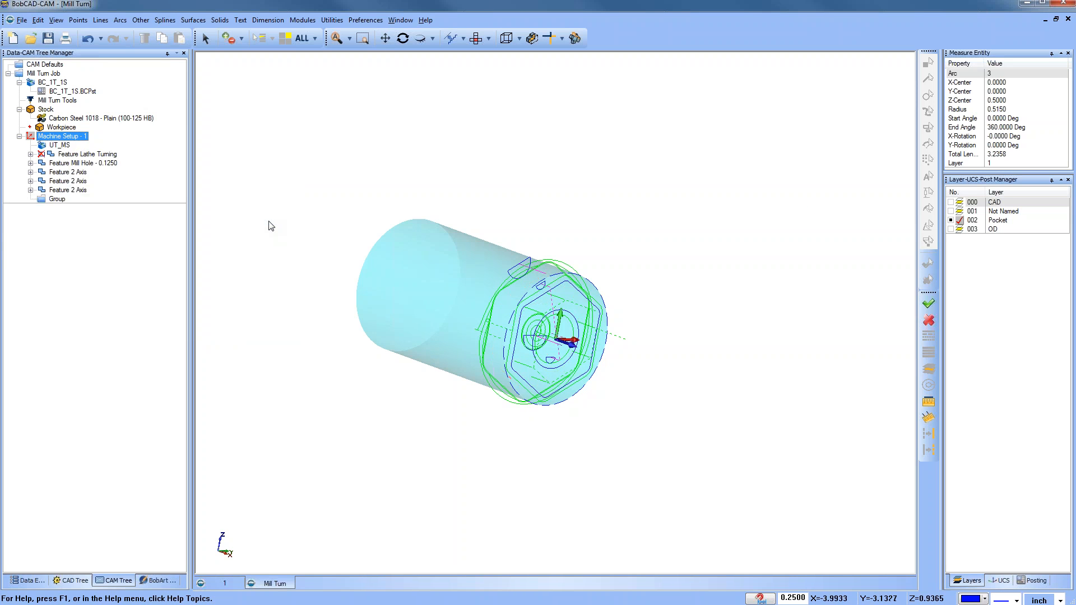
right_click(58, 201)
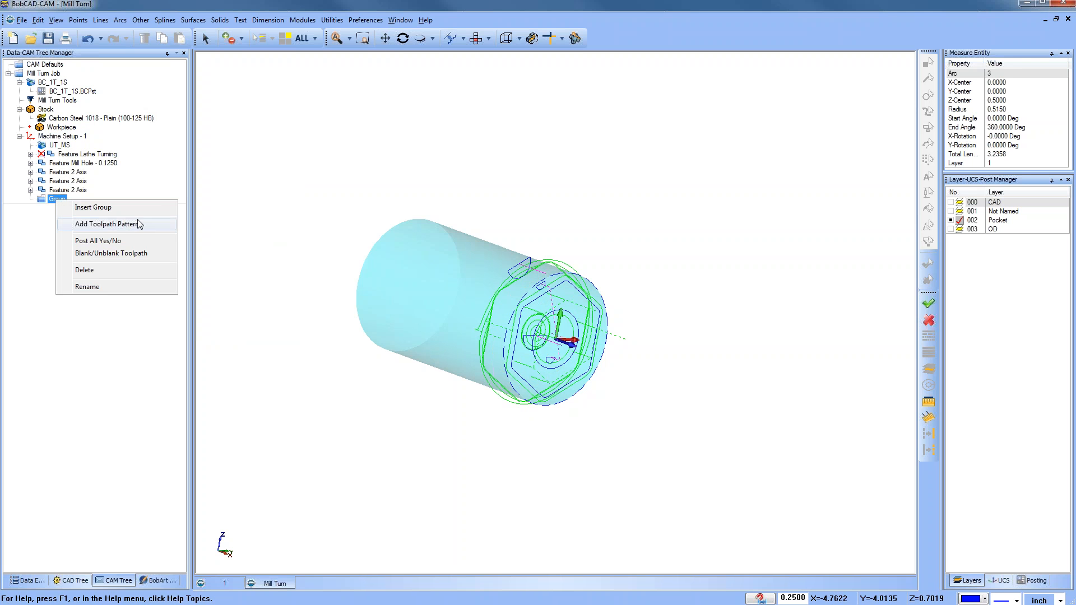
left_click(145, 326)
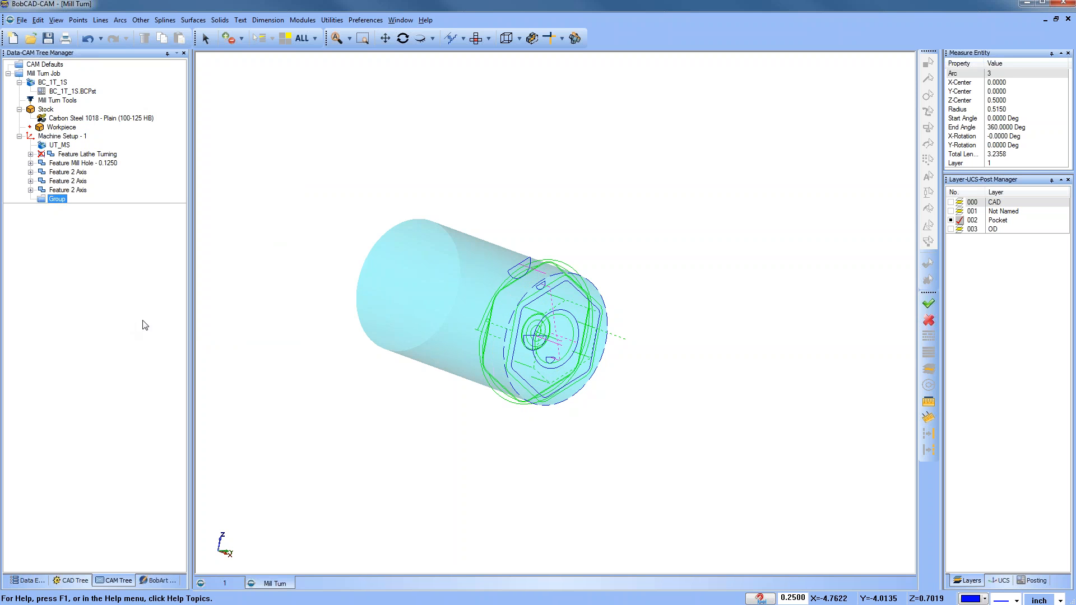
right_click(61, 202)
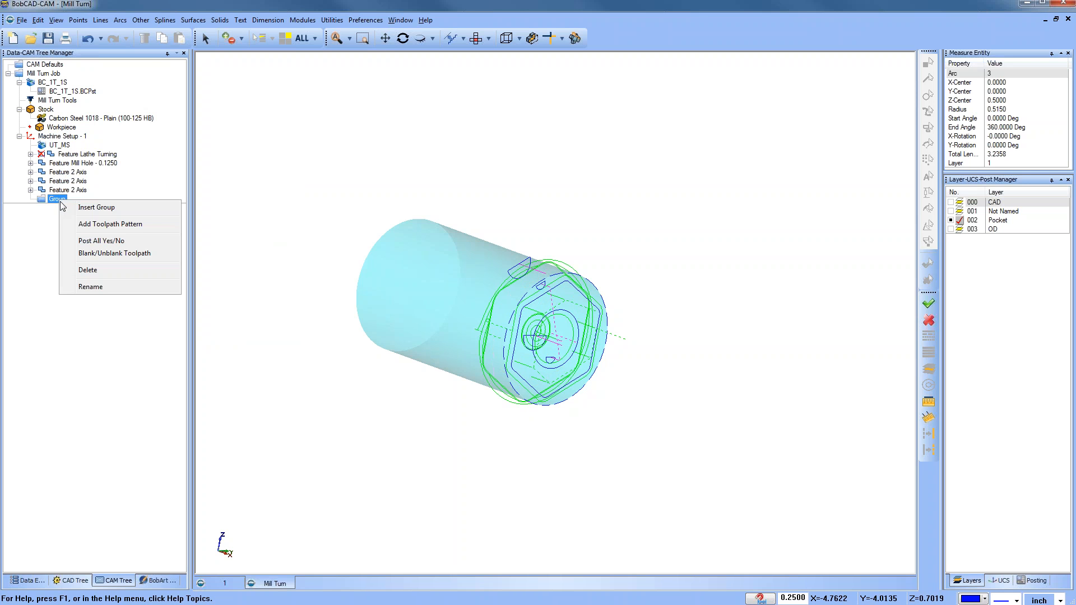
left_click(108, 287)
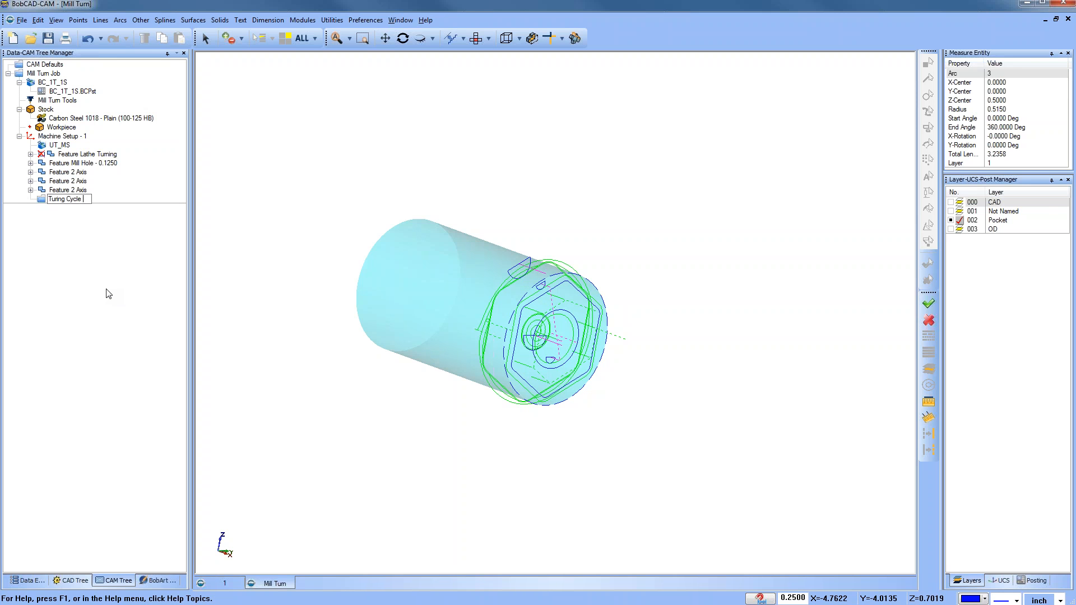
Step: Move the lathe turning feature into the Turing Cycle group
left_click_drag(87, 154, 70, 200)
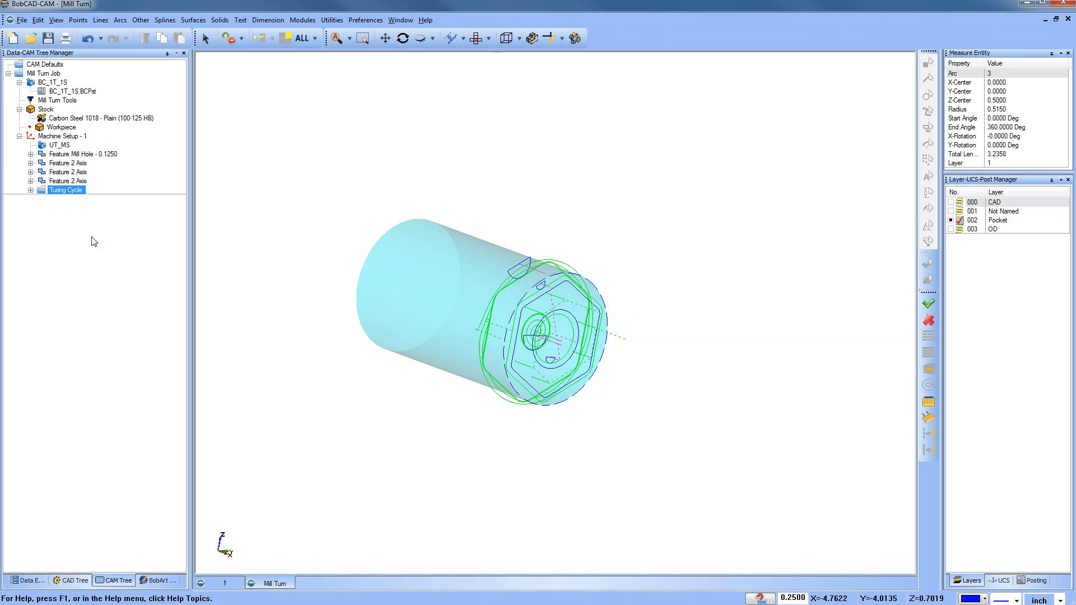
left_click(31, 191)
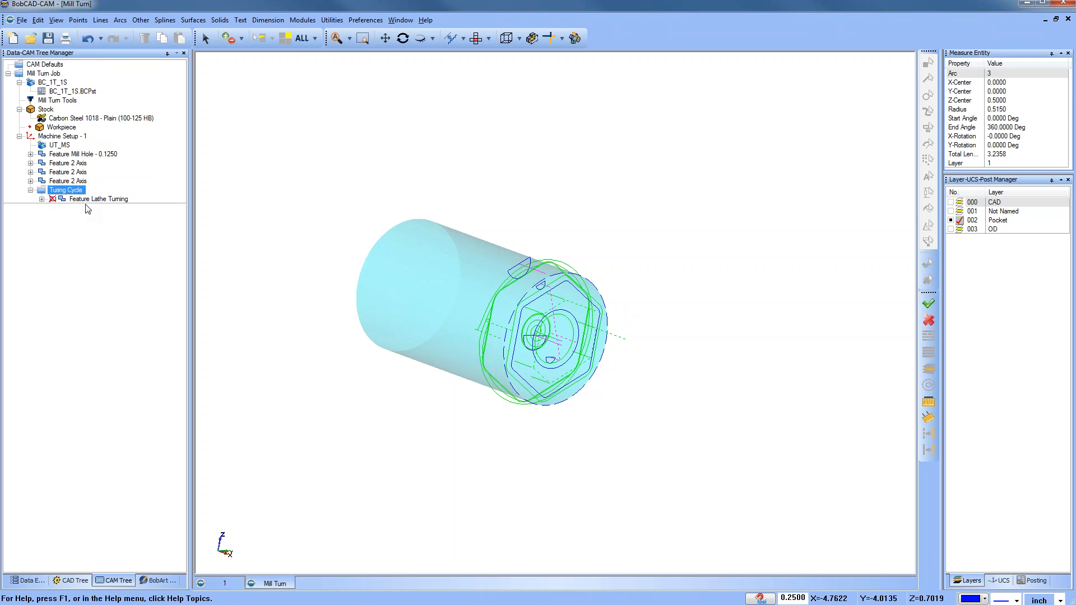
left_click(85, 201)
right_click(85, 202)
mouse_move(174, 268)
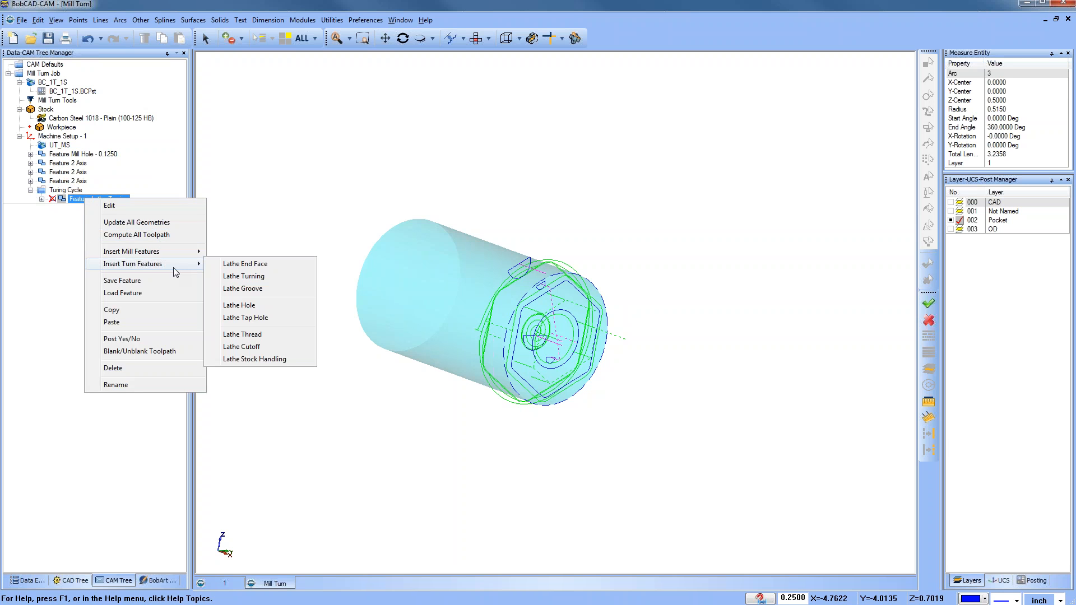
left_click(34, 240)
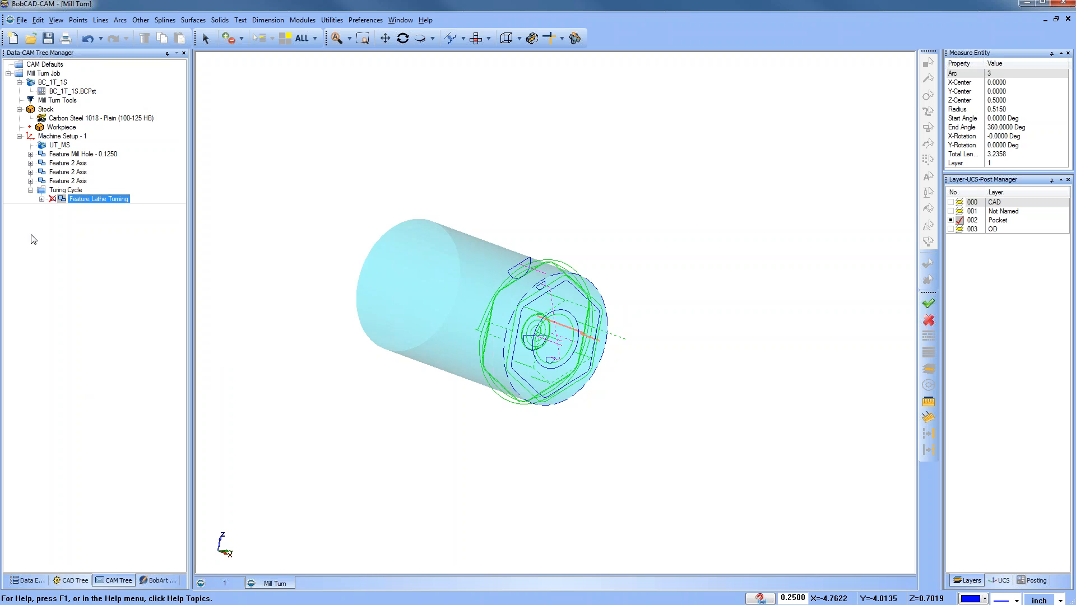
left_click(30, 191)
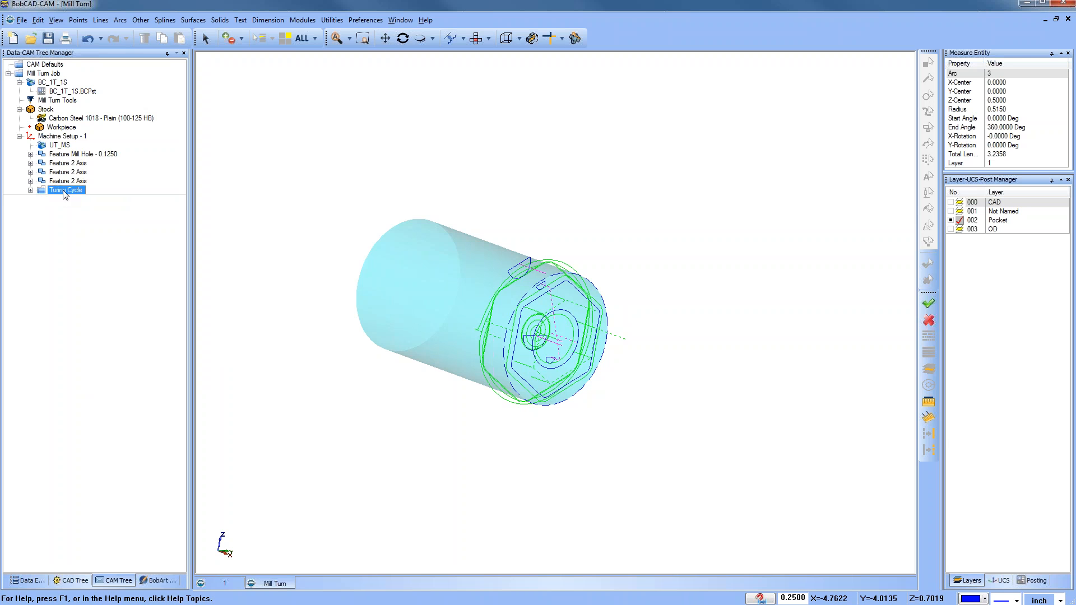
Step: Add a second group named Face Mill and move the milling features into it
right_click(62, 138)
mouse_move(156, 194)
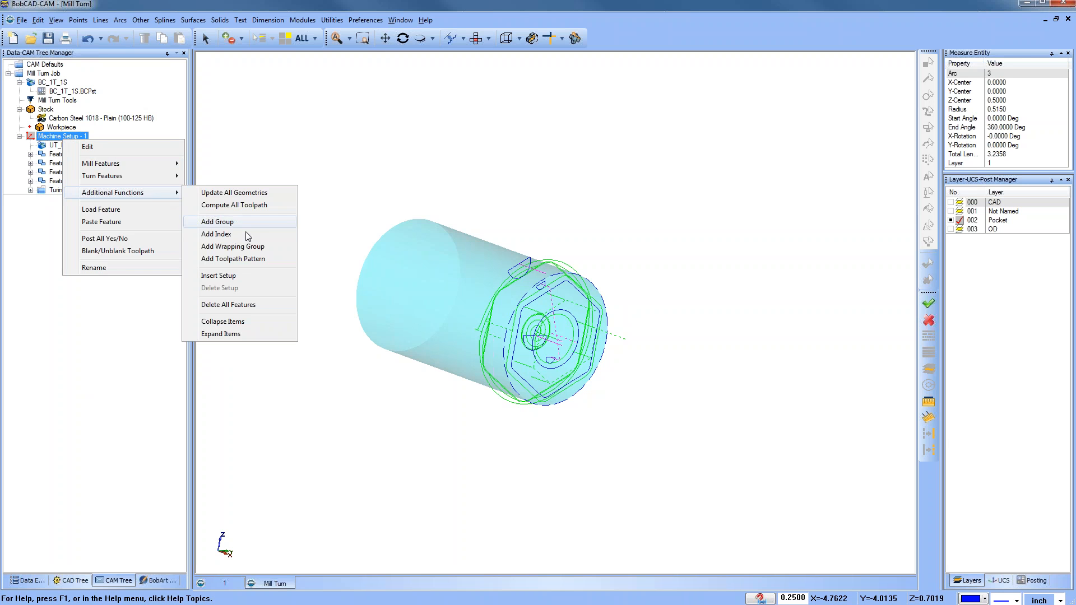
left_click(245, 222)
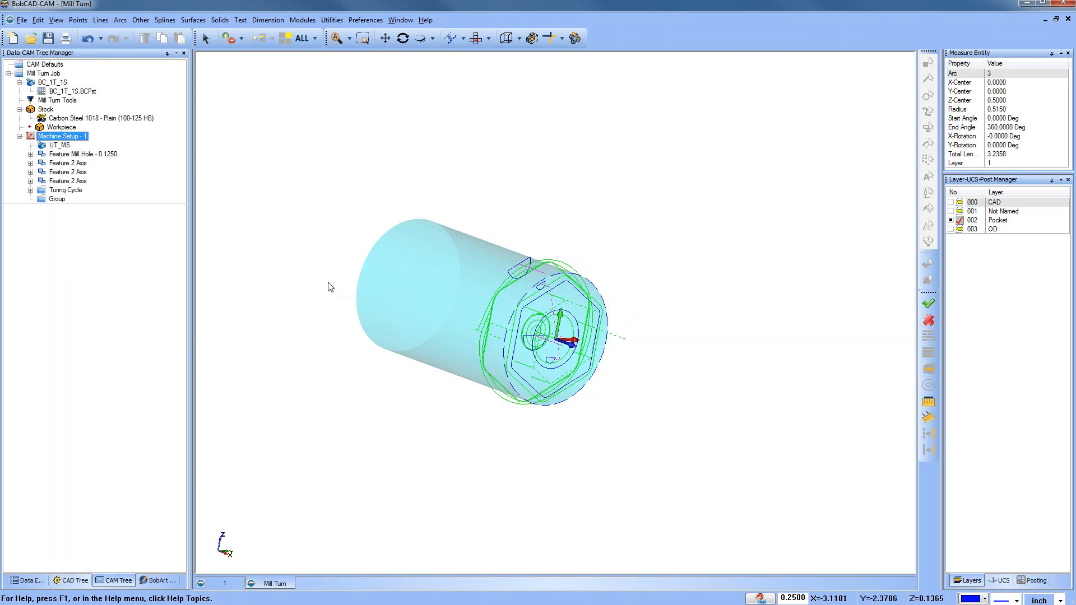
right_click(57, 199)
left_click(118, 290)
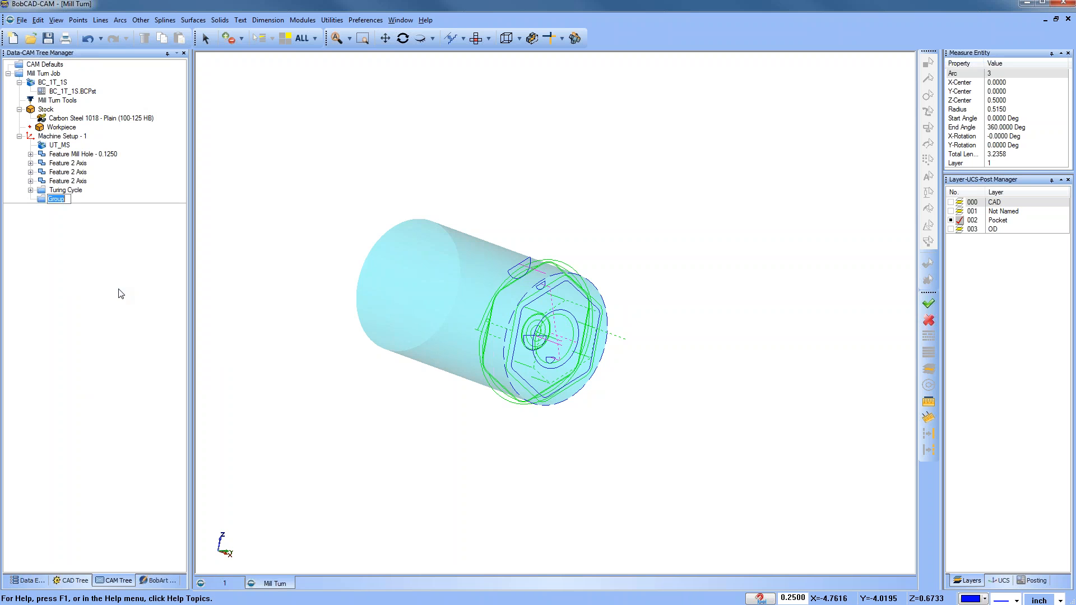
type("Face Mill")
key("Return")
mouse_move(63, 181)
left_mouse_down()
mouse_move(70, 202)
mouse_move(59, 173)
left_mouse_up()
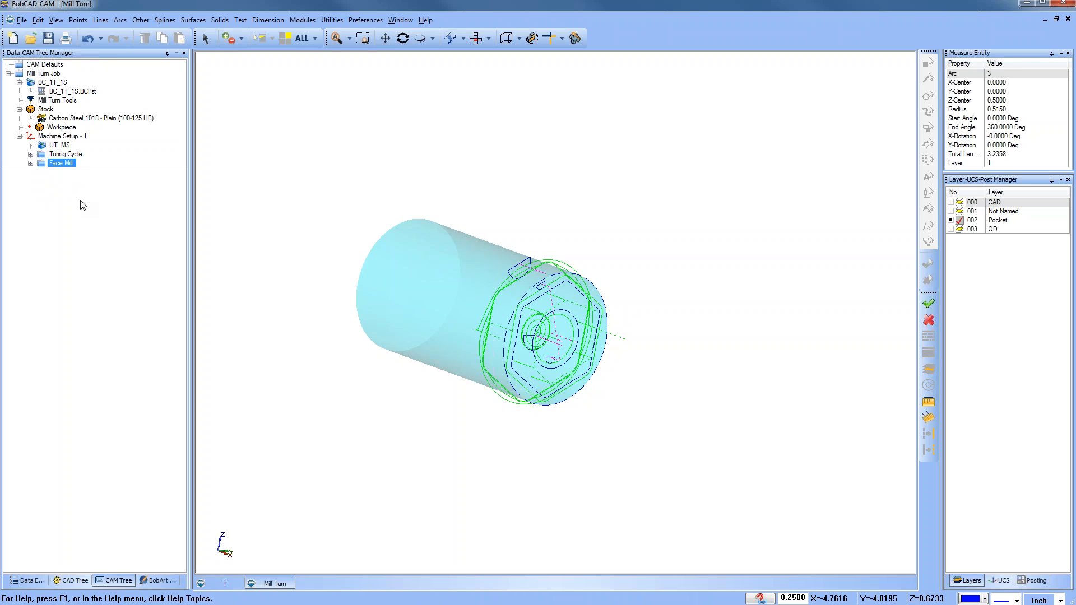
Step: Blank the toolpaths of both the Turing Cycle and Face Mill groups
left_click(70, 154)
right_click(70, 154)
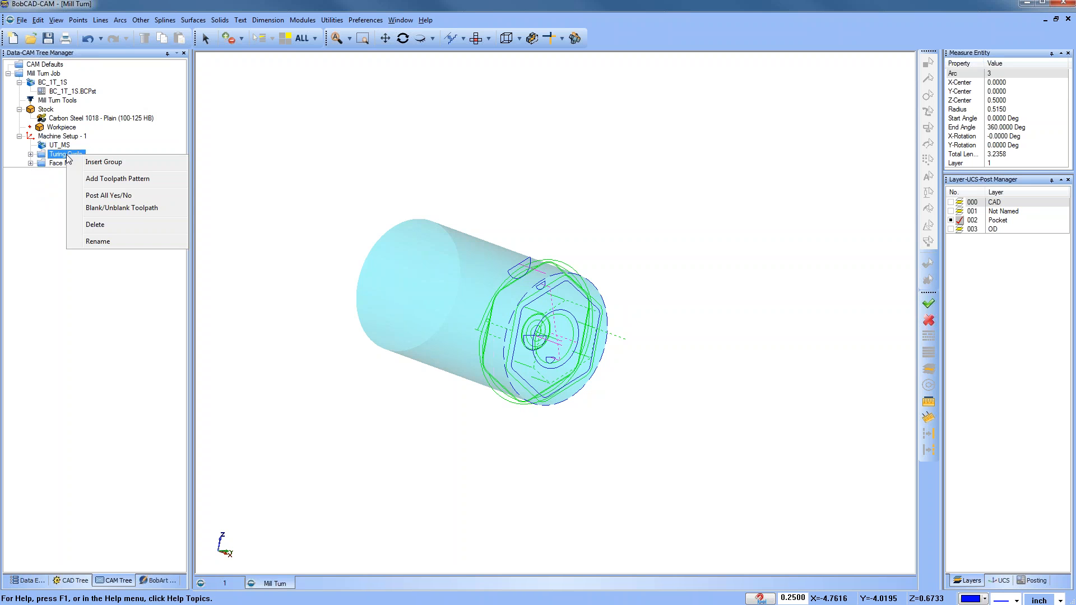
left_click(131, 211)
left_click(72, 163)
right_click(72, 163)
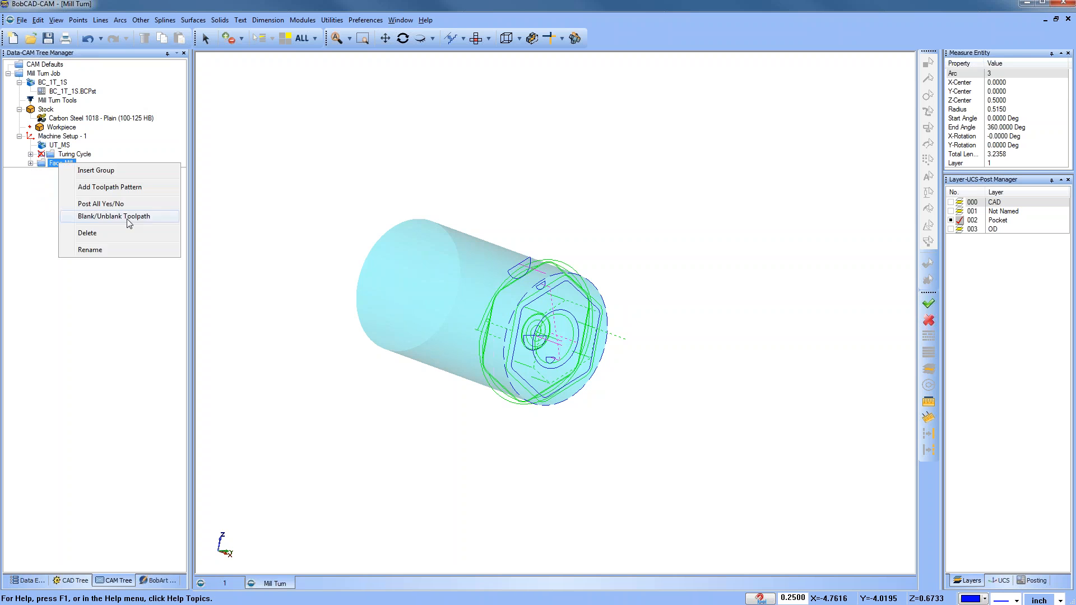
left_click(130, 220)
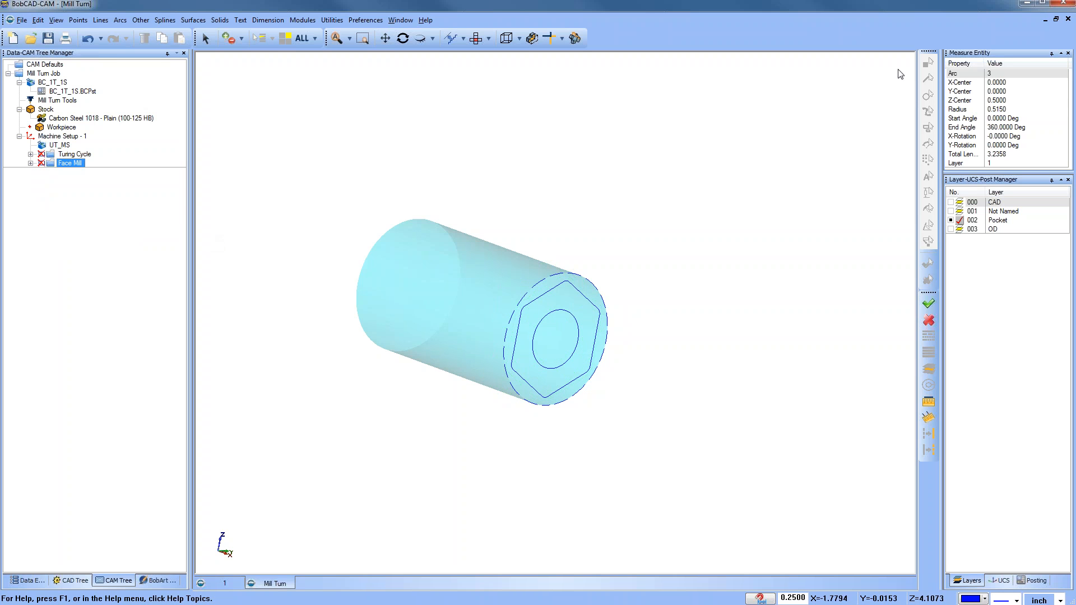
Step: Turn on the CAD layer and turn off the Pocket layer to display the part model
left_click(958, 202)
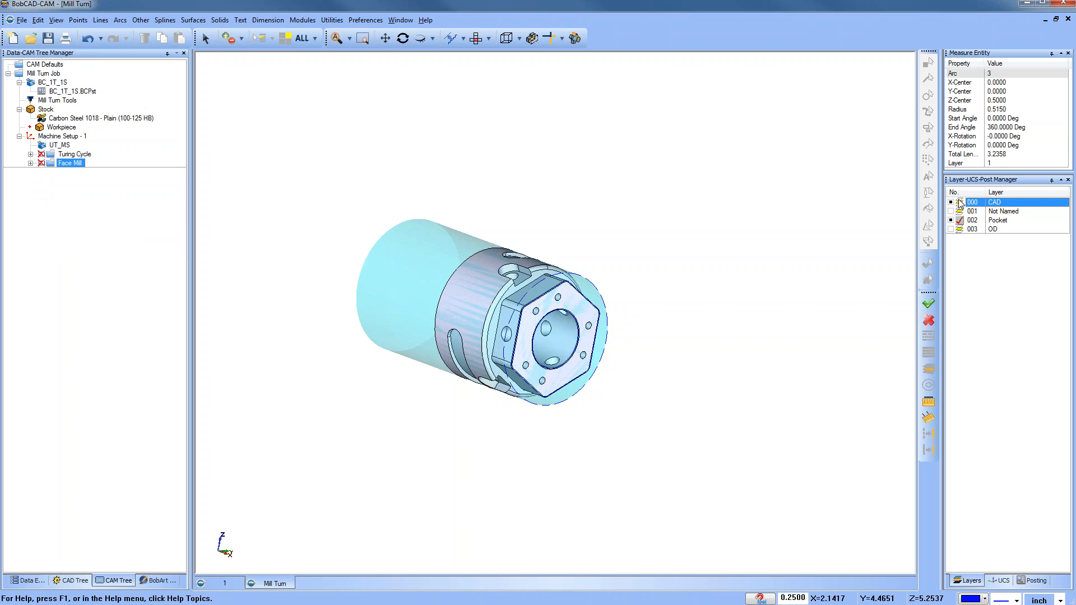
left_click(954, 221)
middle_click_drag(563, 307, 540, 299)
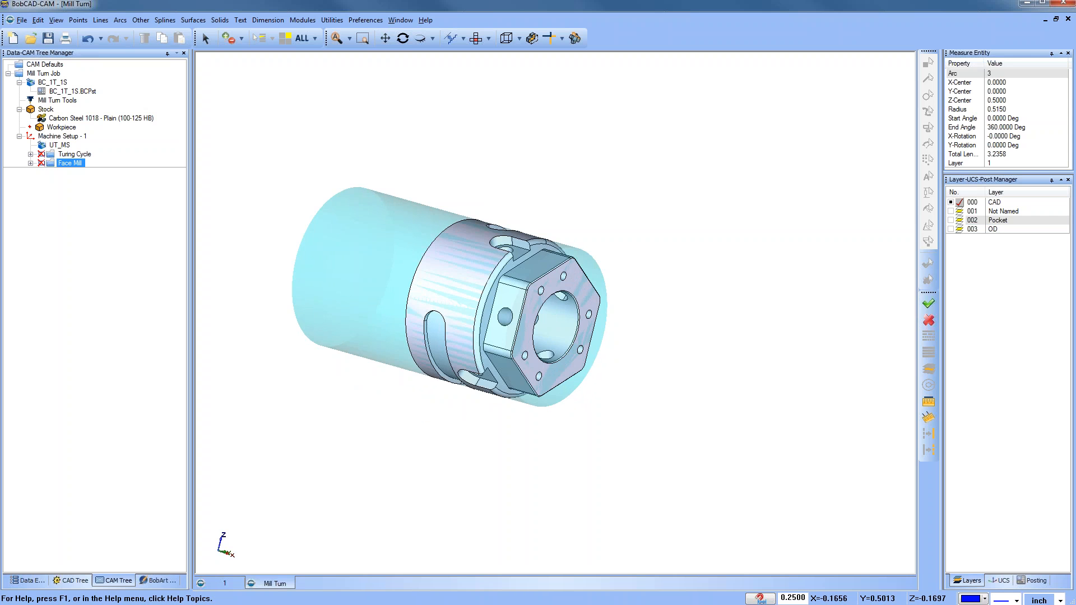
middle_click_drag(568, 337, 474, 305)
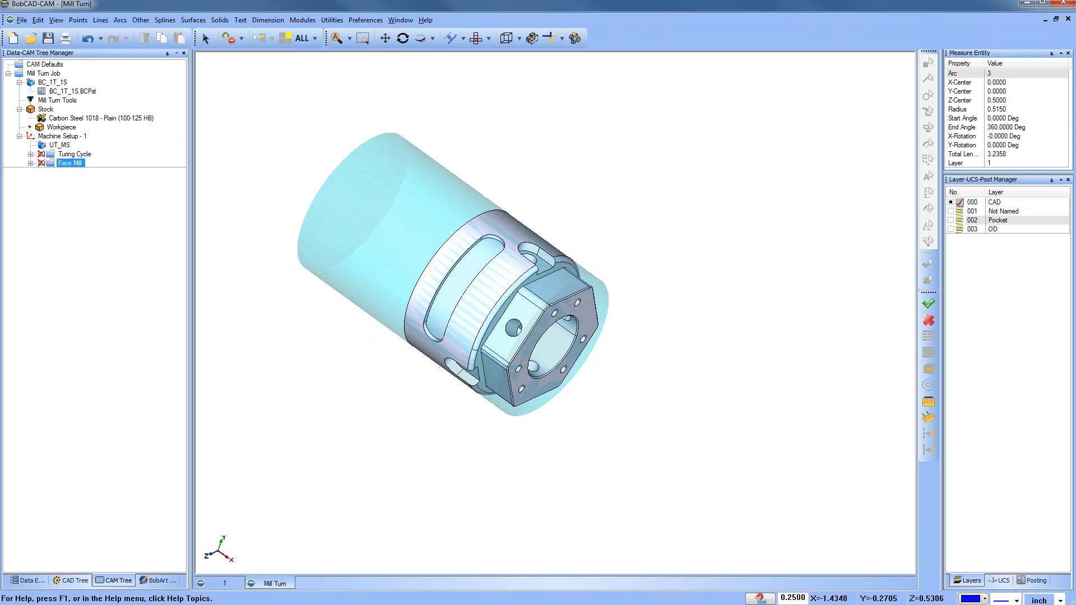
middle_click_drag(481, 264, 535, 254)
middle_click_drag(505, 331, 481, 292)
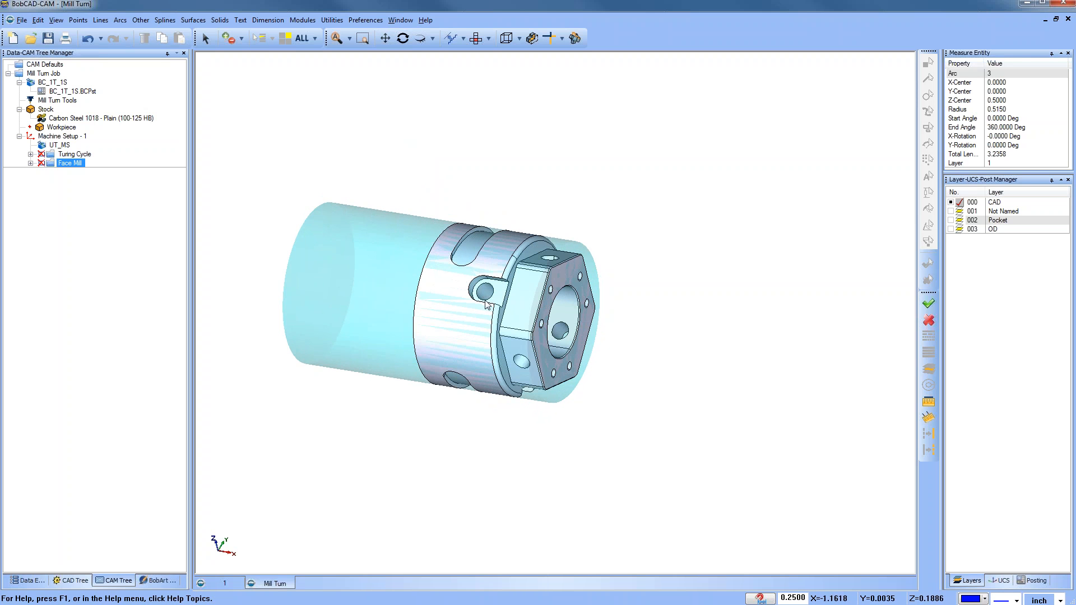
mouse_move(510, 302)
middle_mouse_down()
mouse_move(501, 271)
mouse_move(513, 250)
mouse_move(503, 248)
mouse_move(522, 276)
mouse_move(490, 262)
mouse_move(520, 303)
middle_mouse_up()
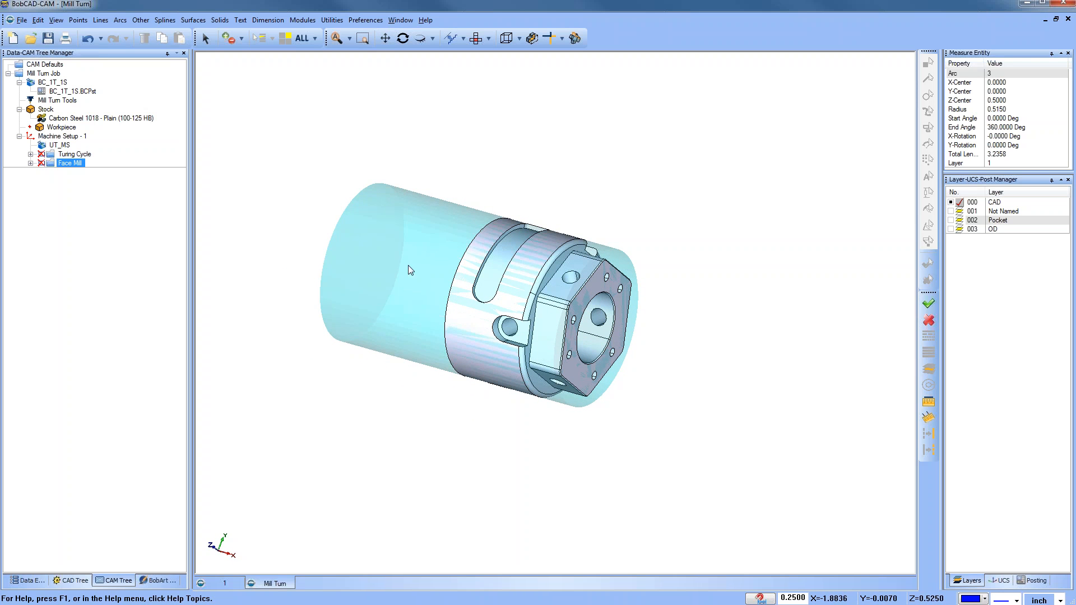
Step: Add a wrapping group to the machine setup
left_click(66, 137)
right_click(68, 138)
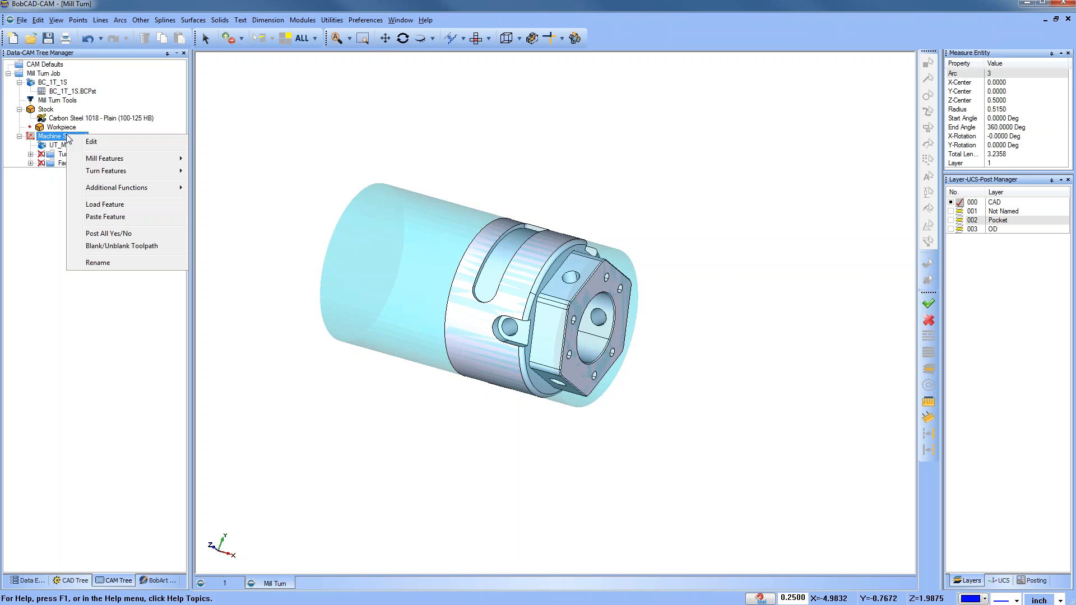
mouse_move(158, 194)
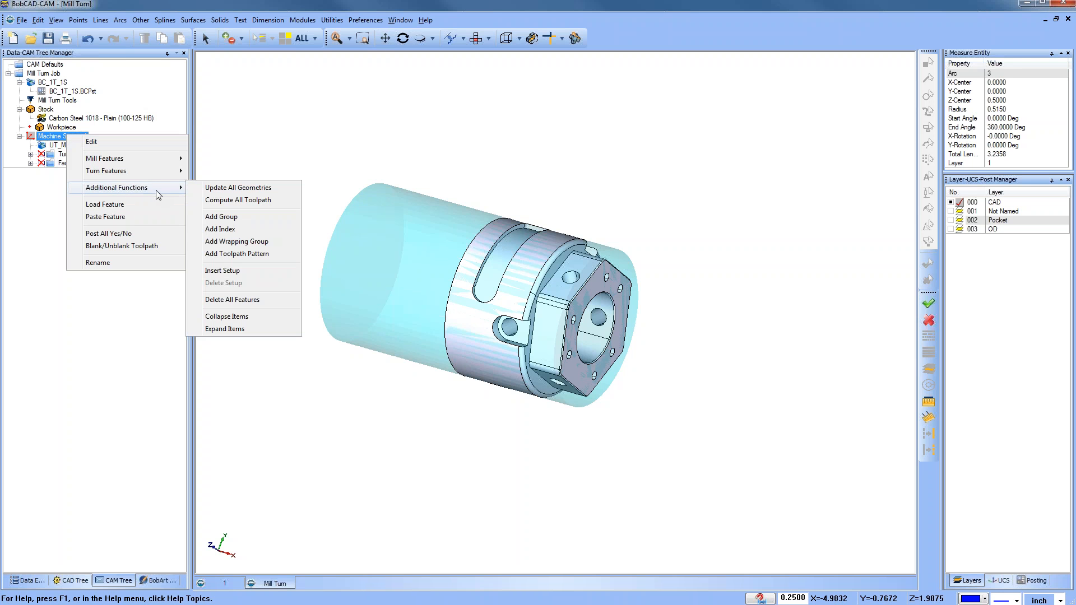
left_click(270, 246)
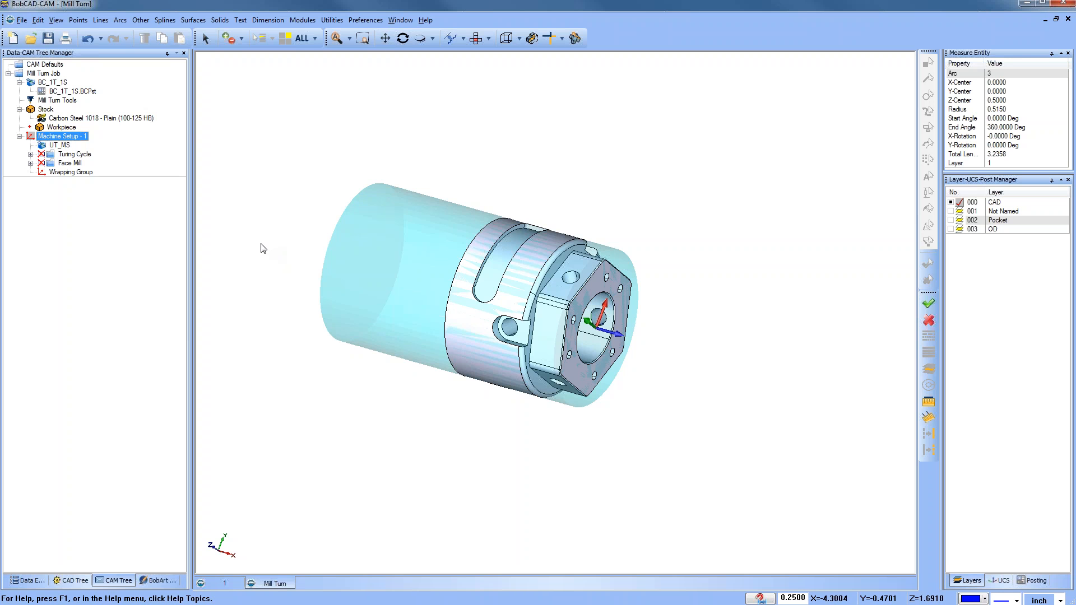
Step: Set the wrapping group's wrapping diameter to the stock diameter
left_click(64, 174)
middle_click_drag(454, 398, 474, 352)
left_click(129, 183)
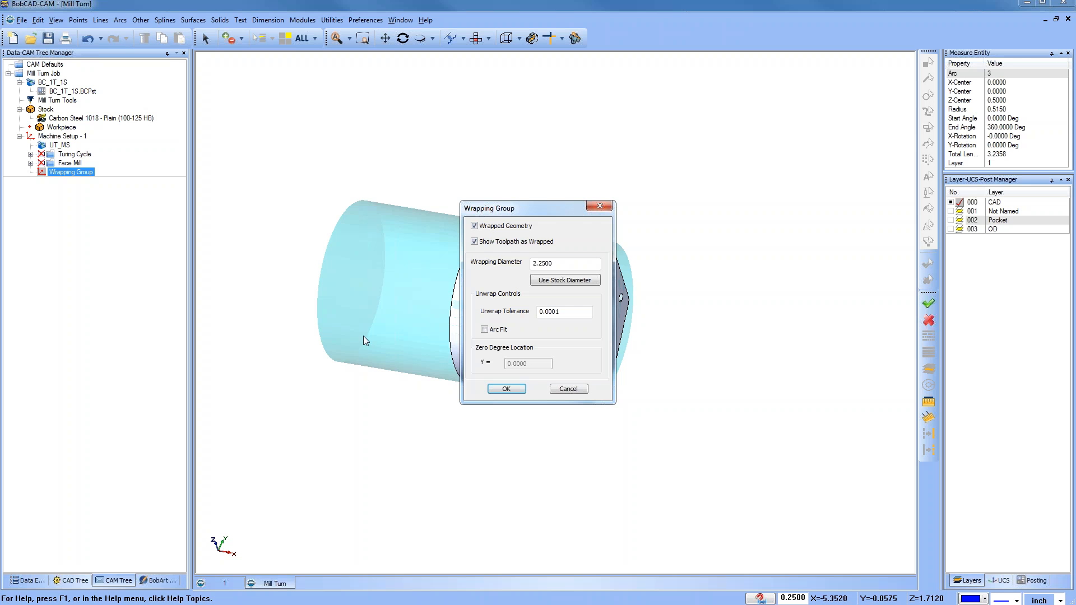
left_click(563, 280)
left_click(507, 389)
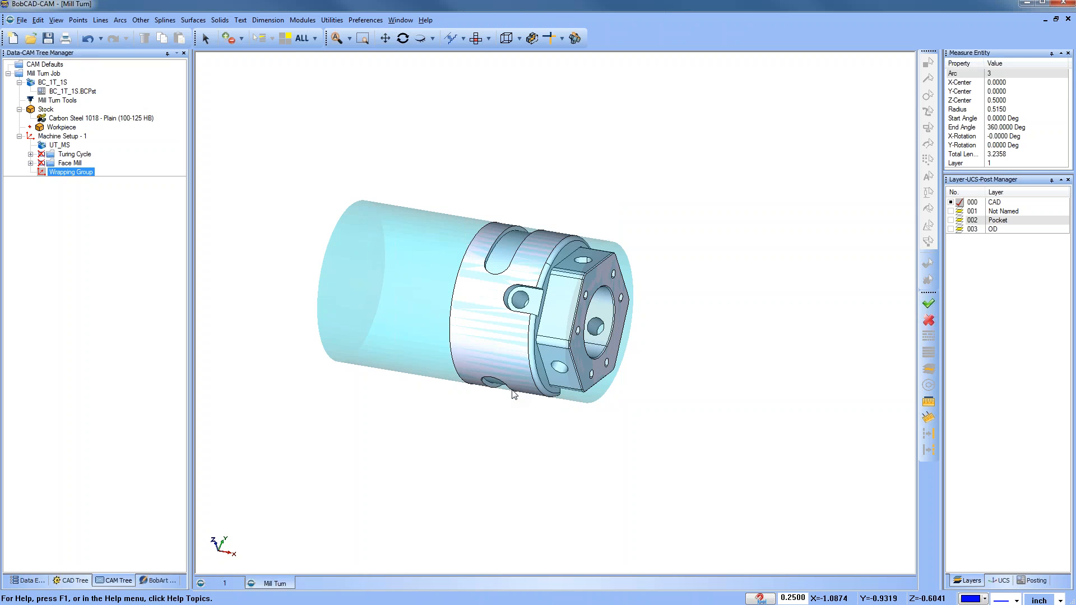
Step: Start a Mill 2 Axis feature in the wrapping group and loop-select the slot's edge on the part
middle_click_drag(541, 302, 518, 325)
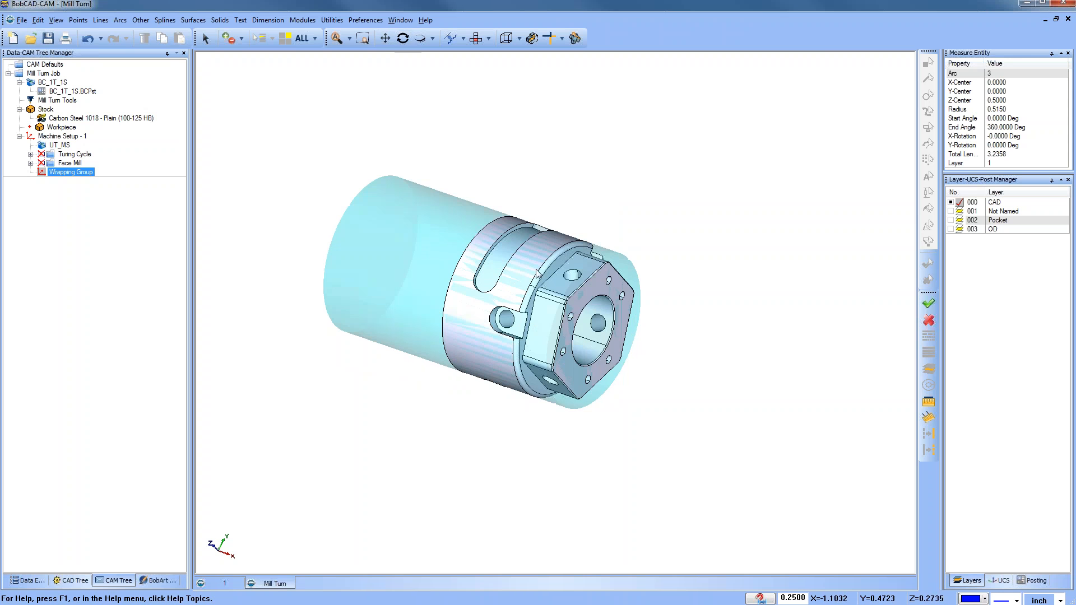
scroll(518, 314, "up", 2)
right_click(72, 173)
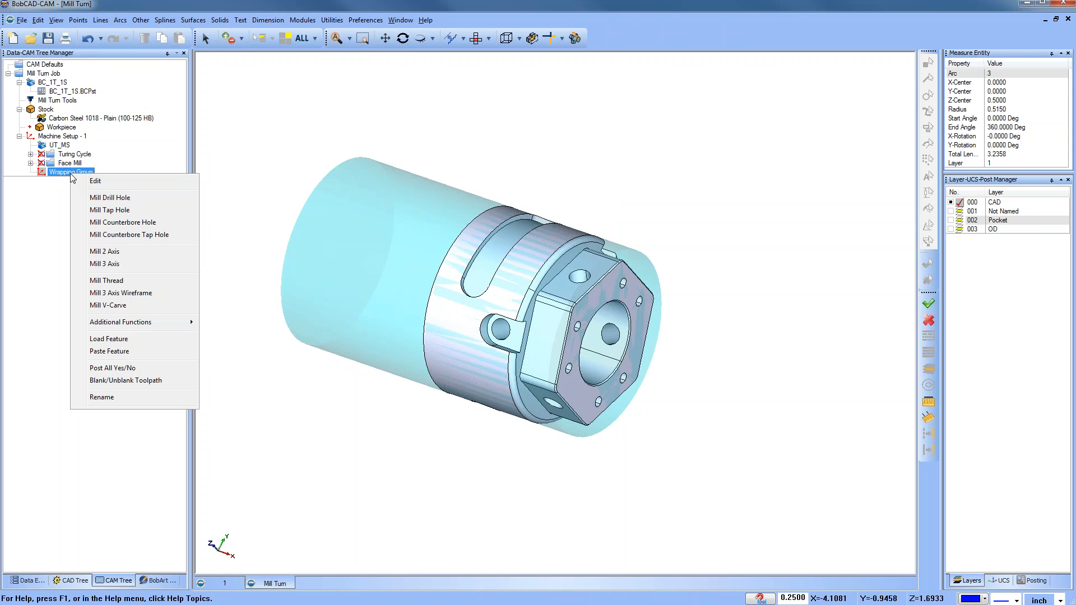
left_click(130, 253)
left_click(494, 193)
scroll(479, 261, "up", 5)
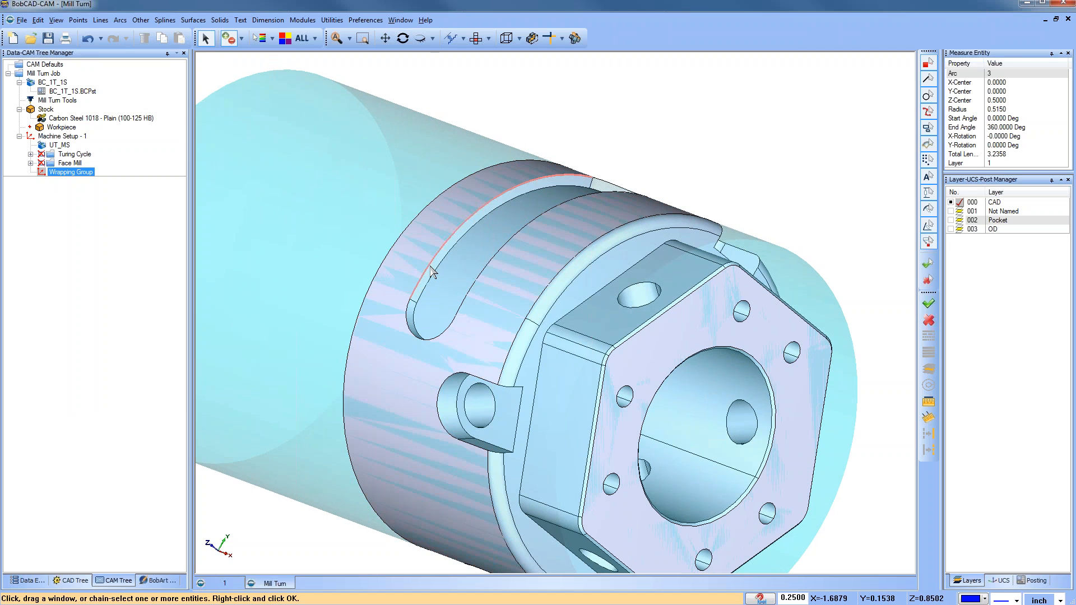
left_click(438, 273)
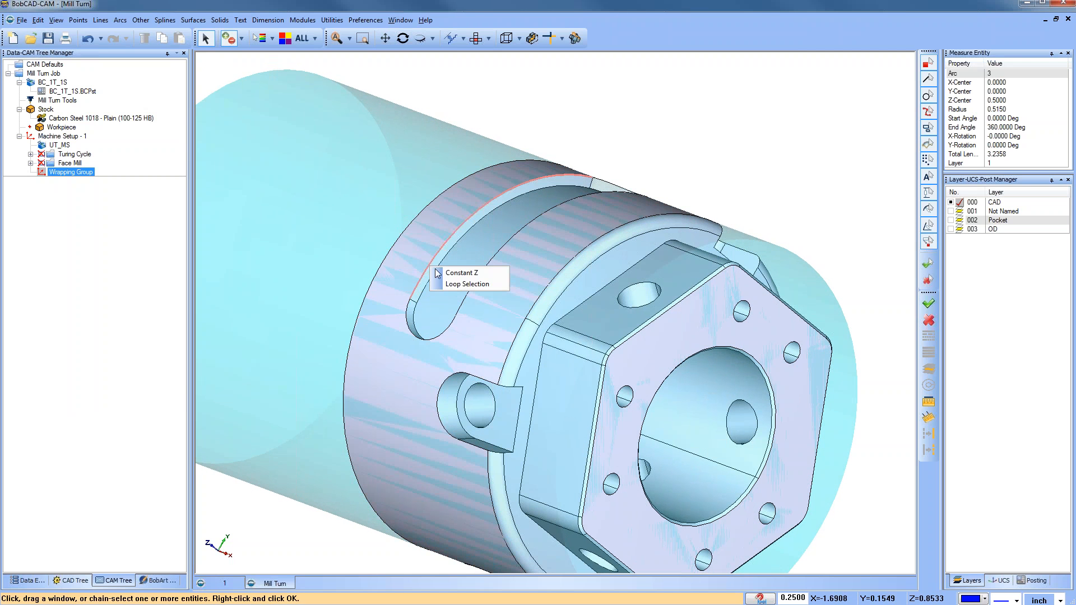
left_click(480, 274)
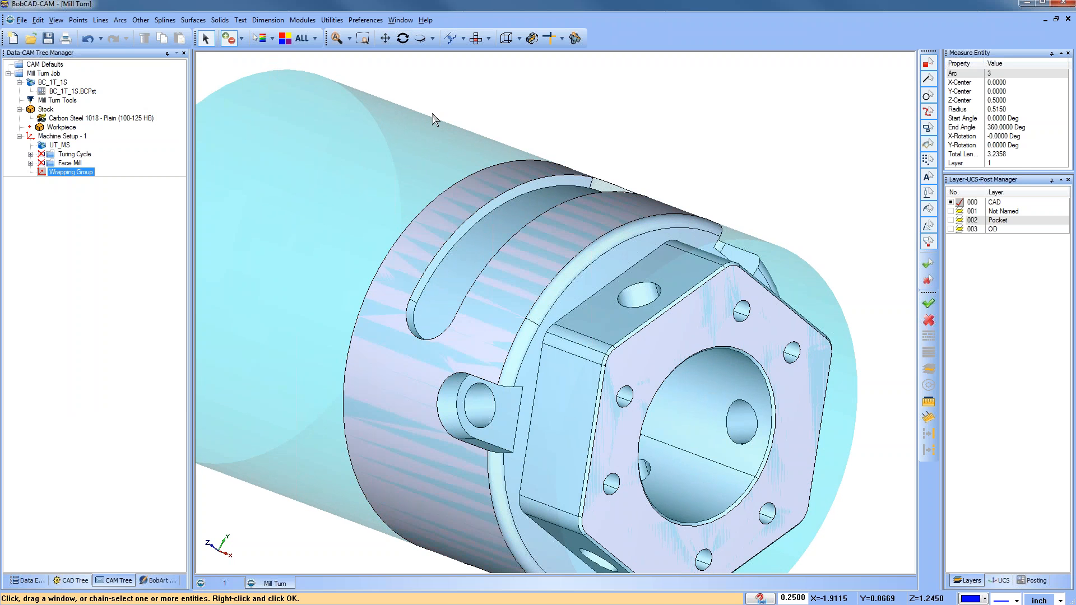
middle_click_drag(678, 270, 617, 323)
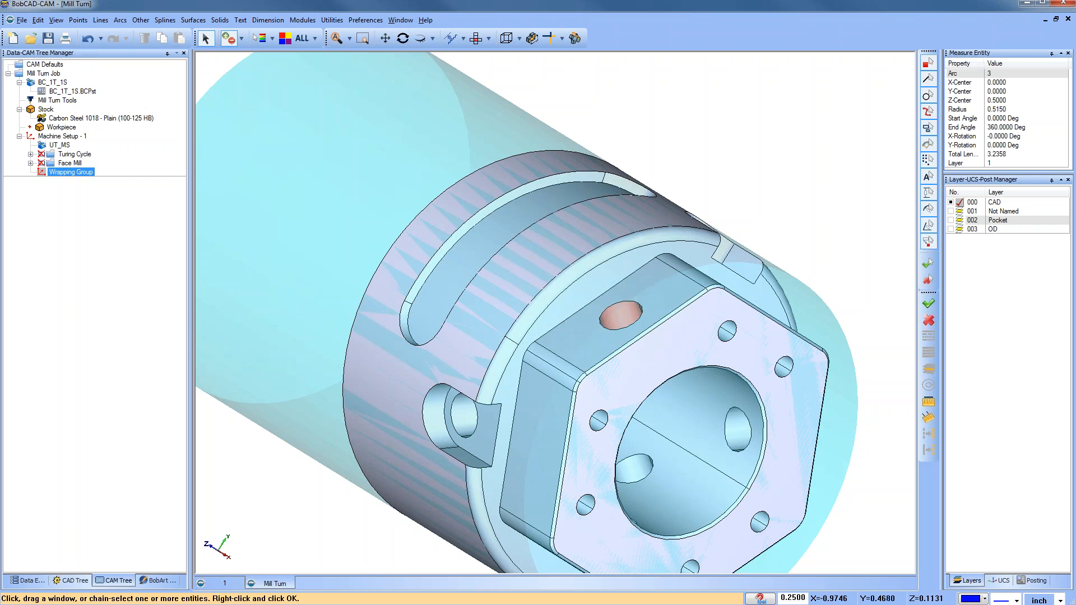
left_click(470, 221)
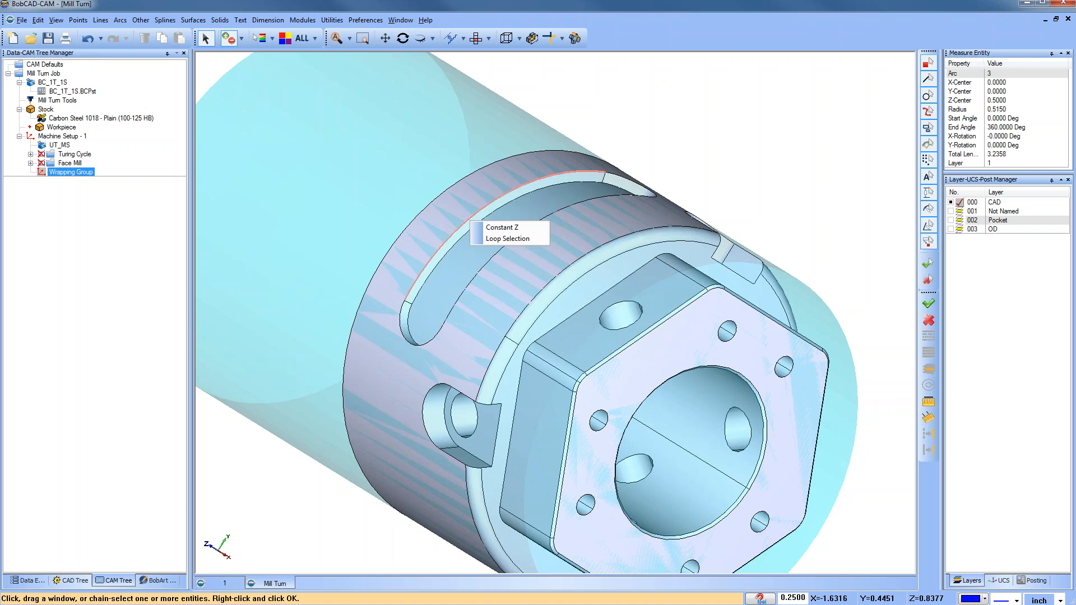
left_click(503, 241)
middle_click_drag(519, 250, 387, 160)
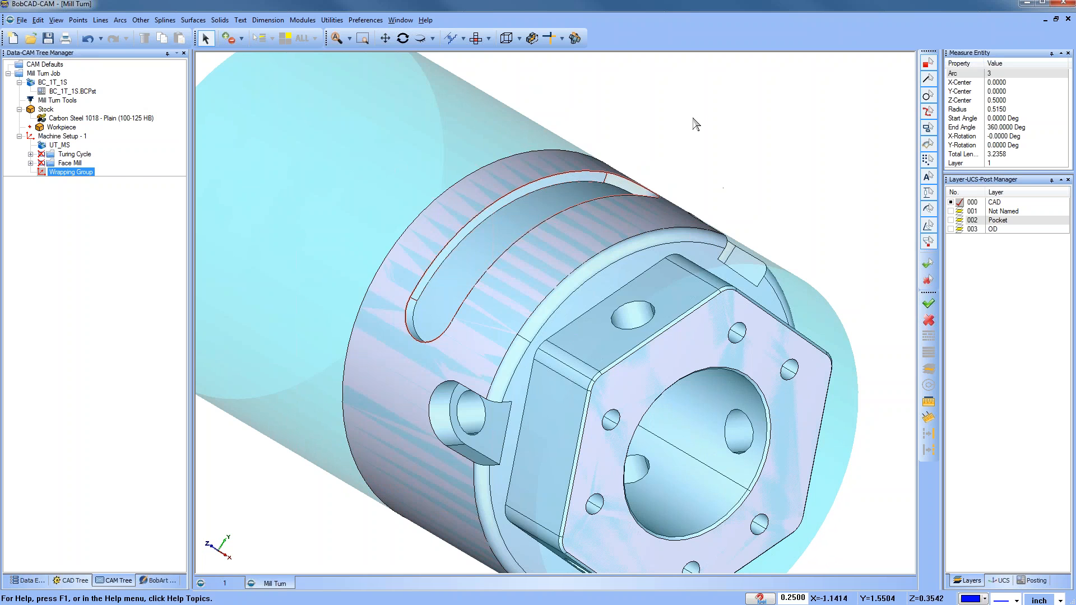
key("ctrl+w")
middle_click_drag(694, 163, 668, 172)
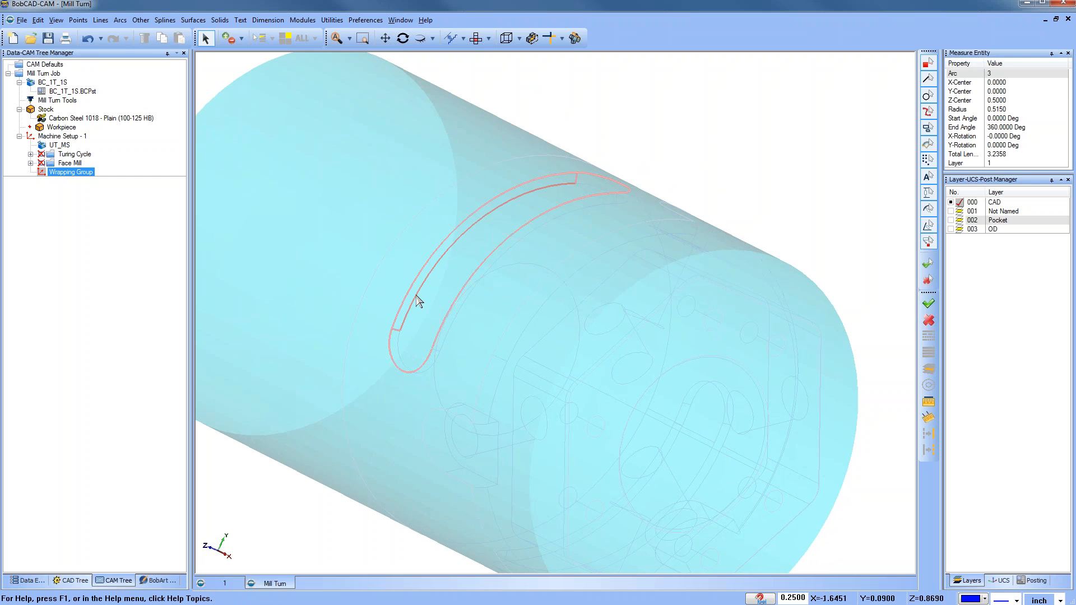
left_click(420, 369)
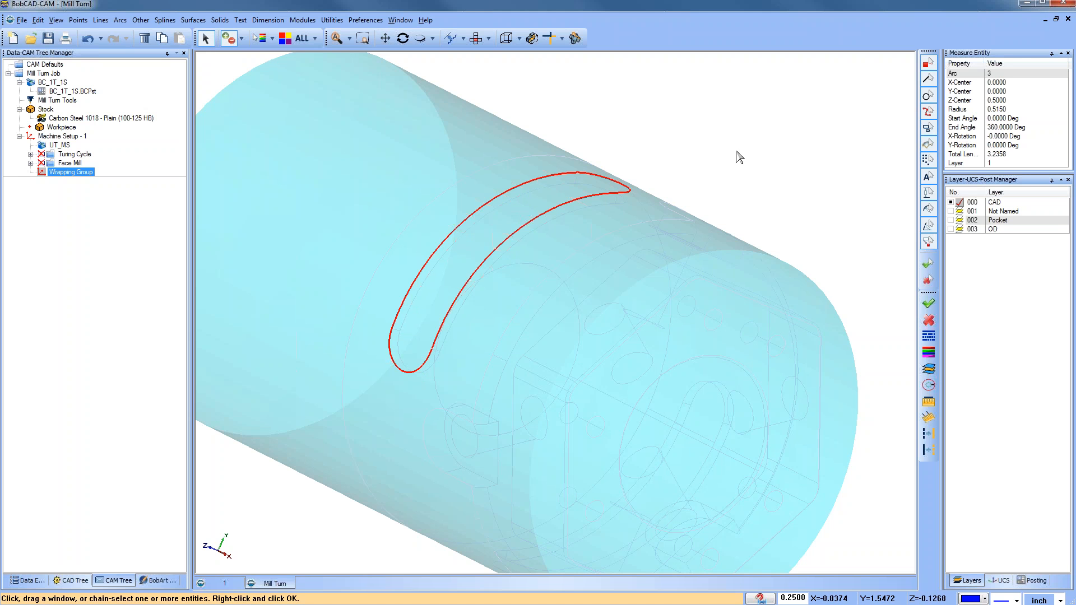
right_click(740, 157)
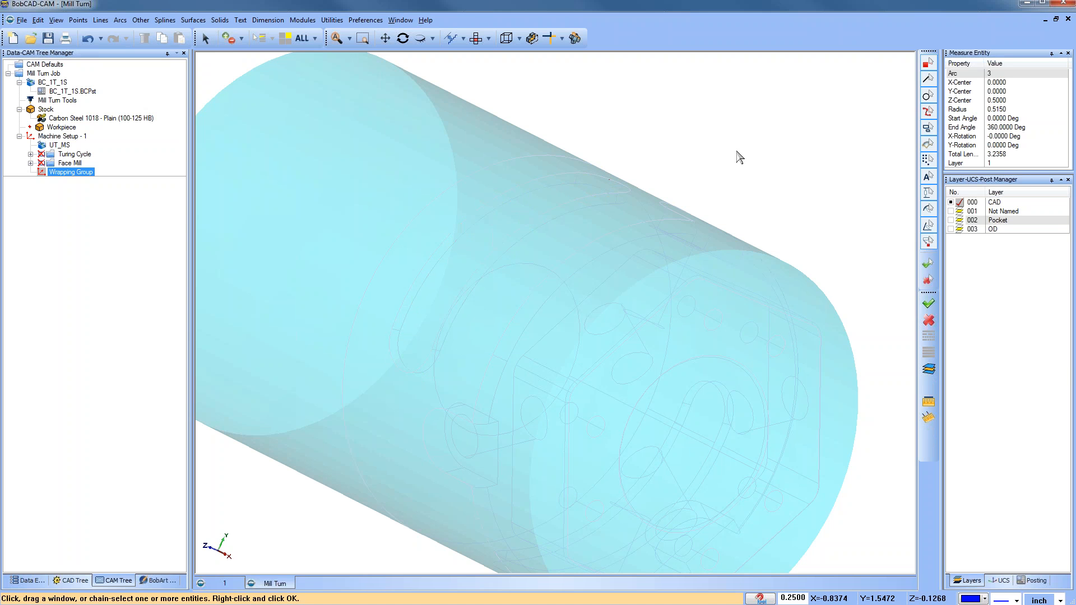
left_click(507, 193)
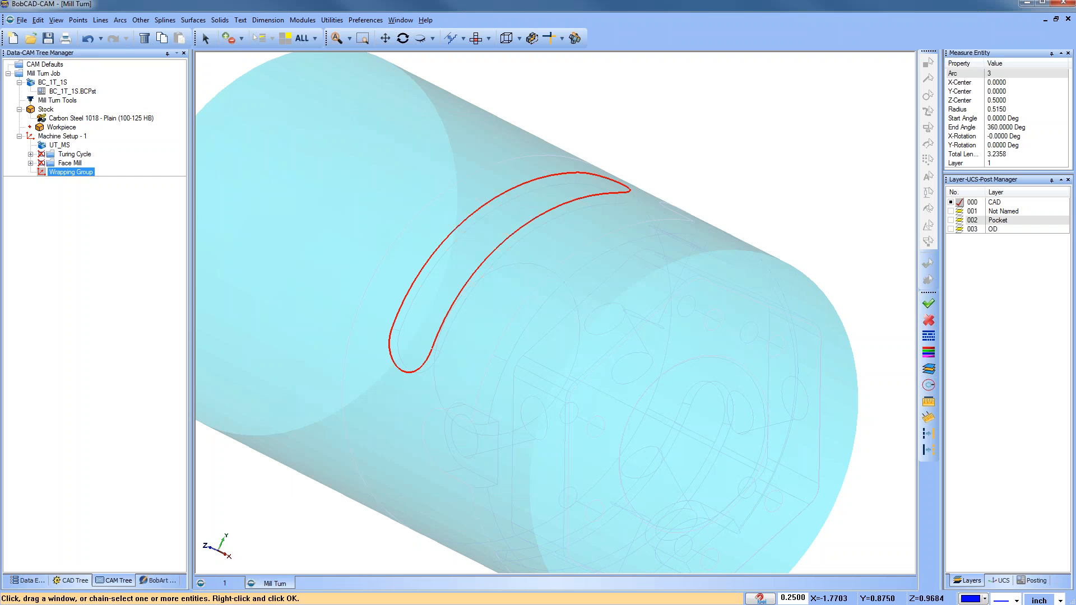
left_click(317, 42)
left_click(331, 66)
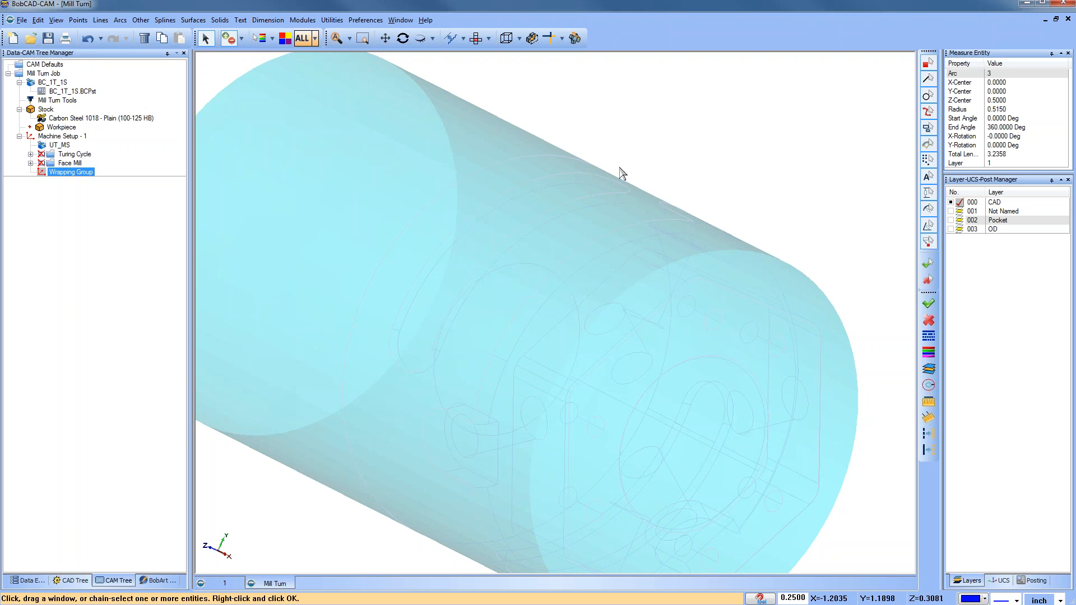
Step: Try a Constant Z selection of the slotted band's edges
key("ctrl+w")
mouse_move(665, 155)
middle_mouse_down()
mouse_move(457, 245)
mouse_move(510, 329)
mouse_move(529, 286)
mouse_move(550, 317)
middle_mouse_up()
left_click(511, 330)
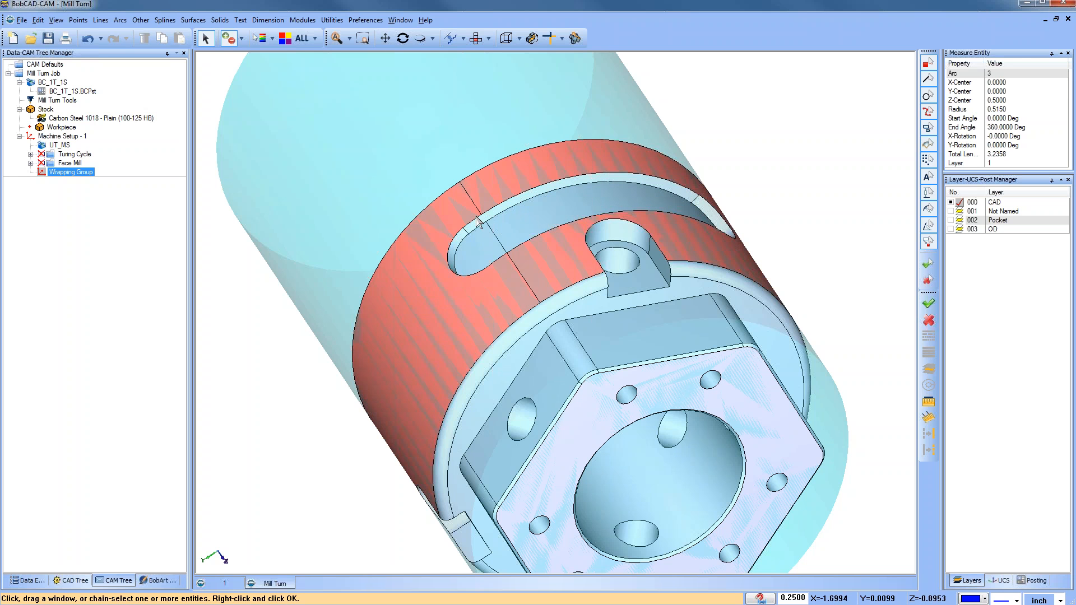
middle_click_drag(485, 220, 522, 195)
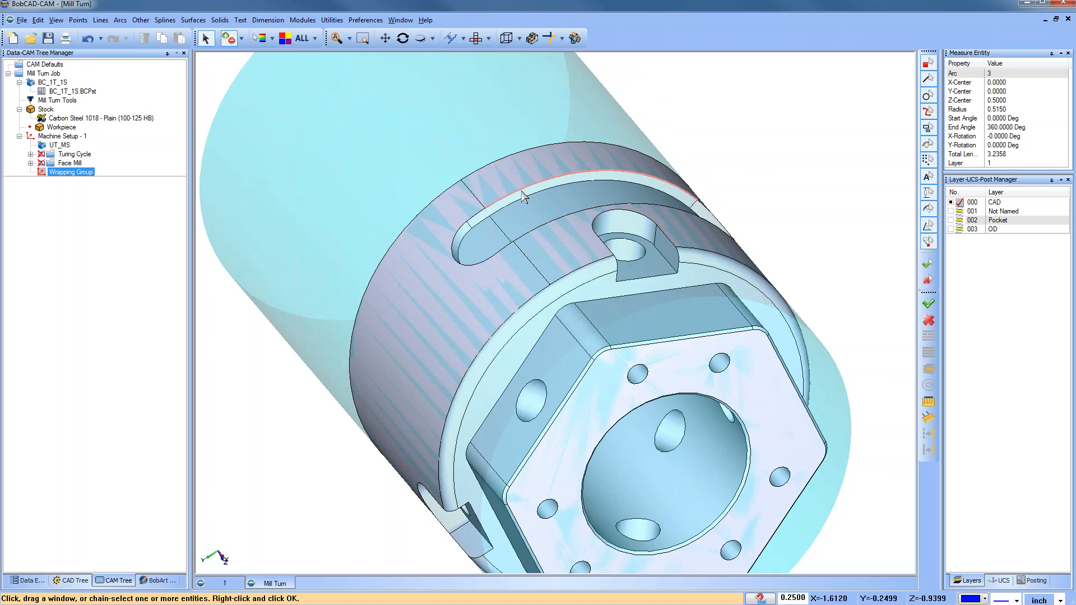
left_click(522, 195)
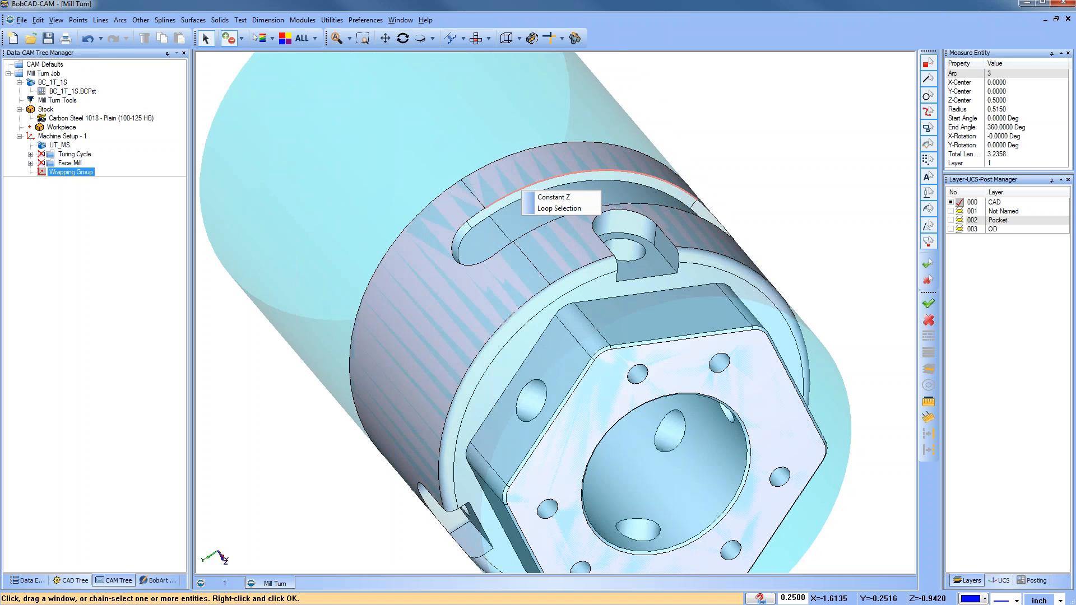
left_click(541, 212)
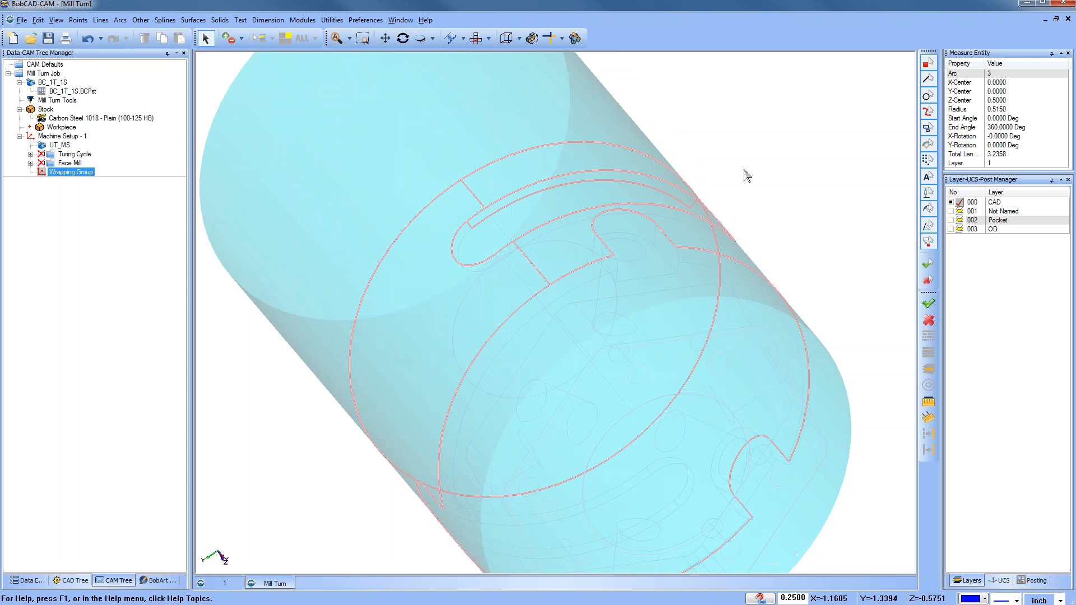
middle_click_drag(783, 171, 490, 305)
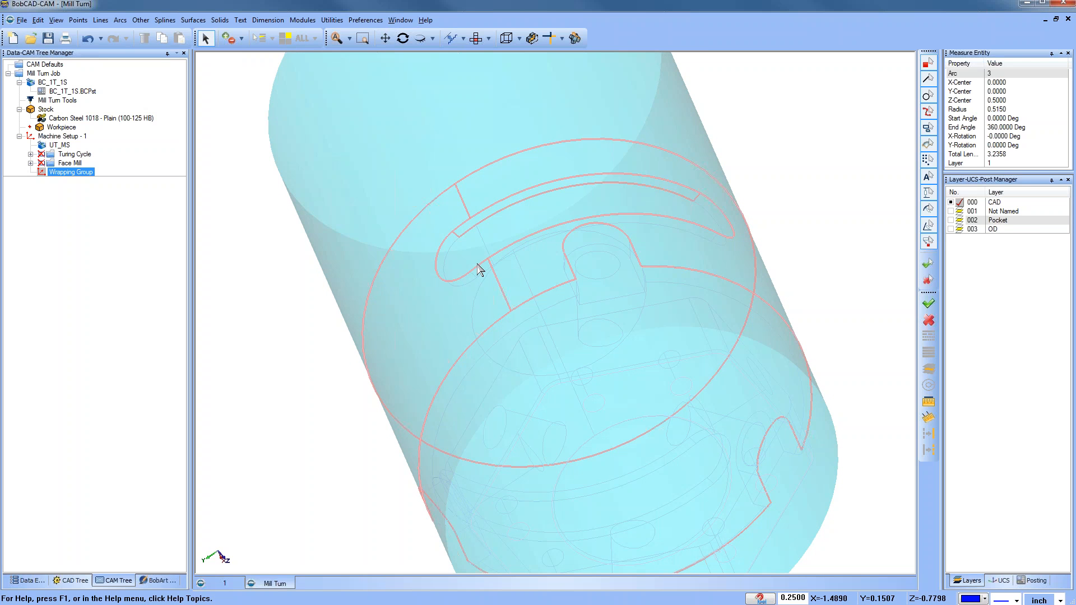
key("ctrl+e")
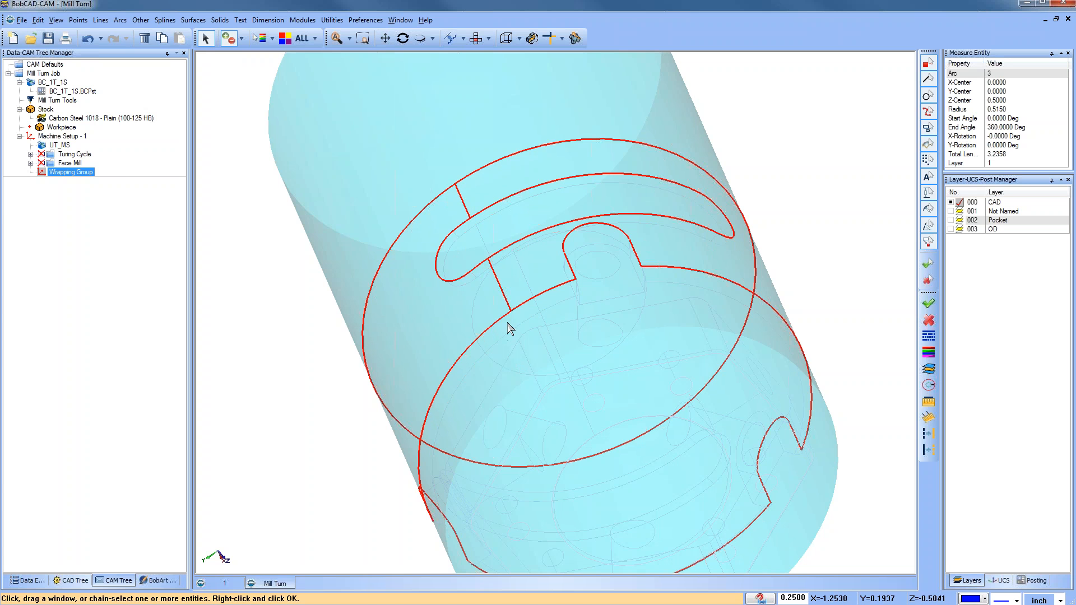
left_click(315, 38)
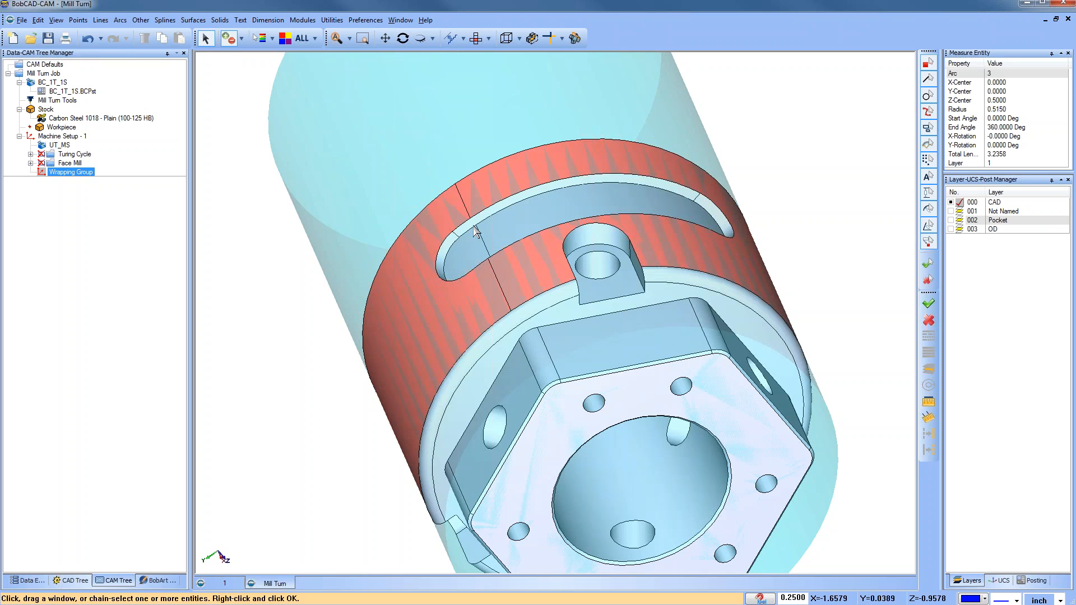
left_click(439, 253)
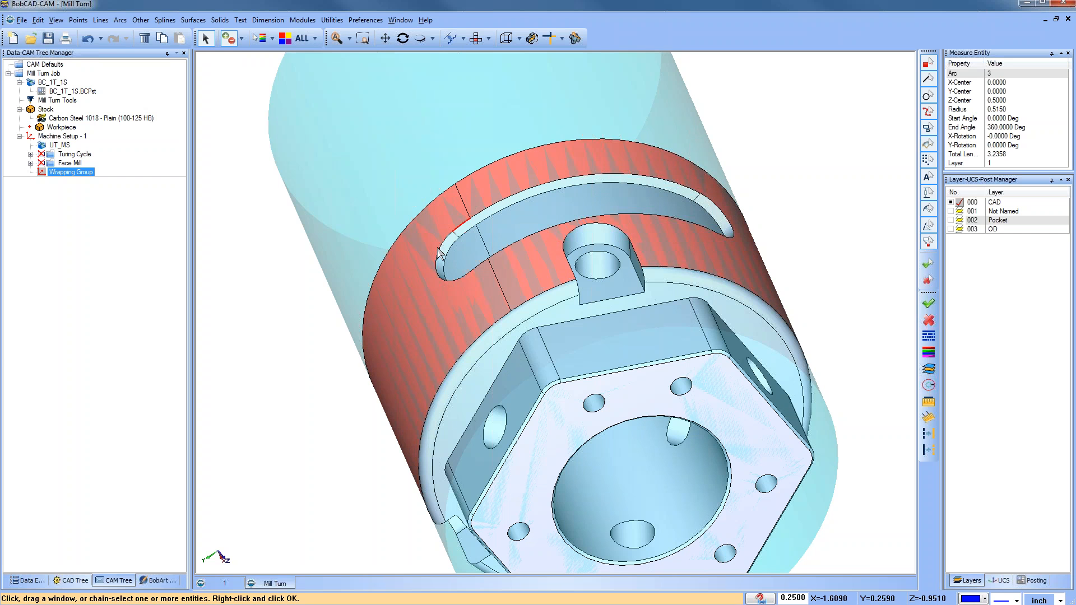
left_click(440, 248)
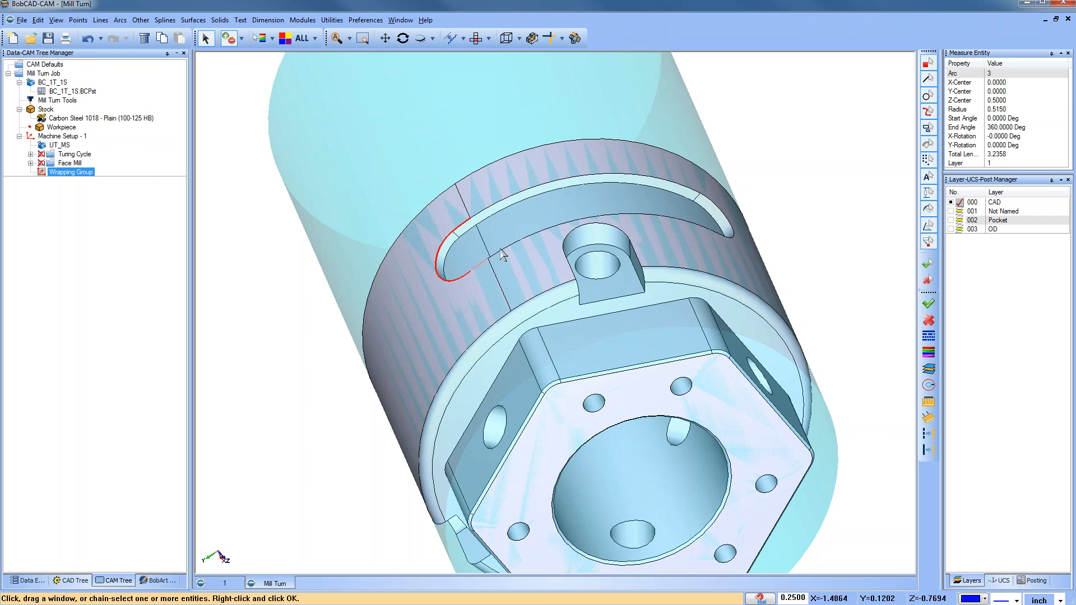
left_click(502, 250)
left_click(730, 229)
left_click(695, 196)
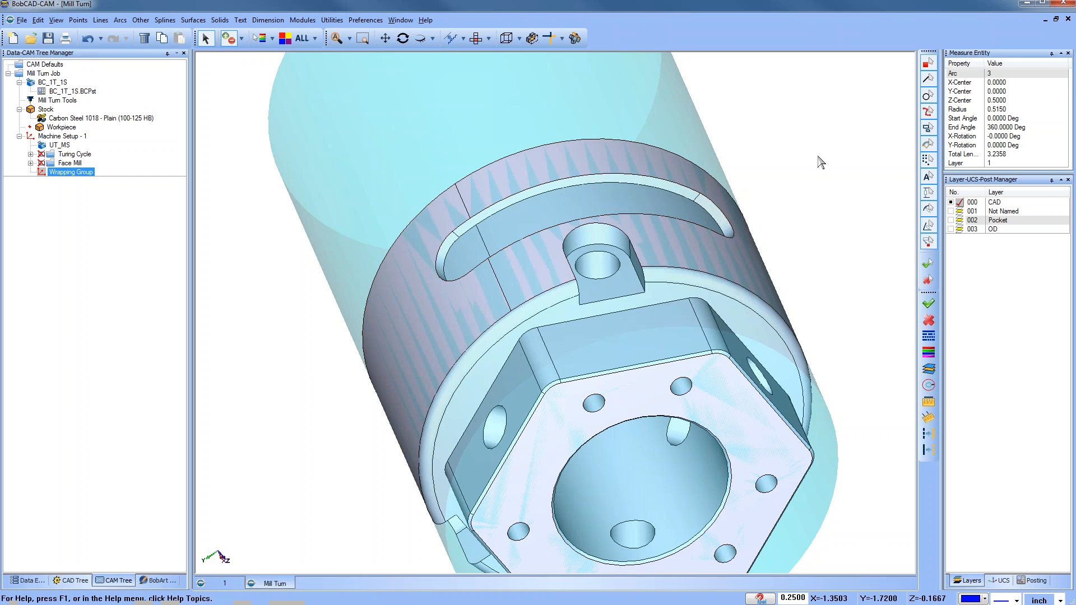
Step: Loop-select the slot's edge and confirm it as the Mill 2 Axis feature geometry
key("space")
left_click(495, 193)
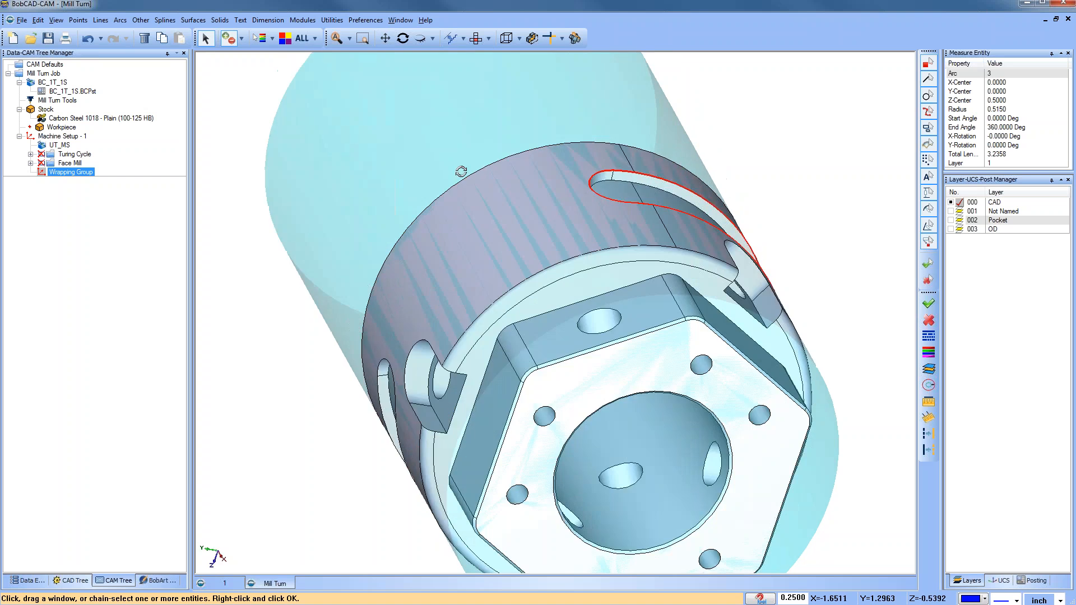
left_click(475, 209)
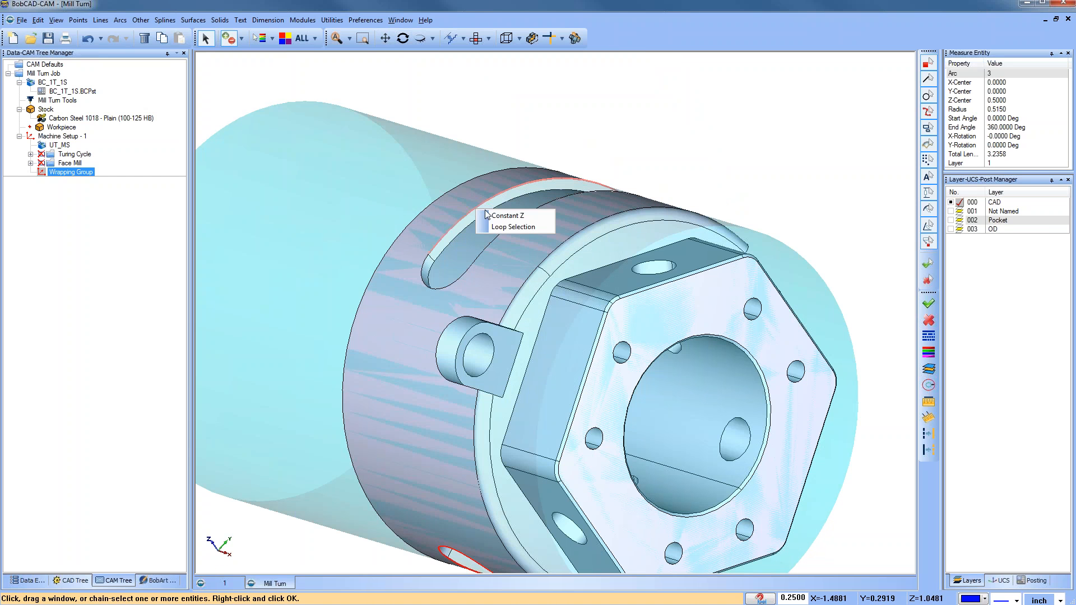
left_click(514, 227)
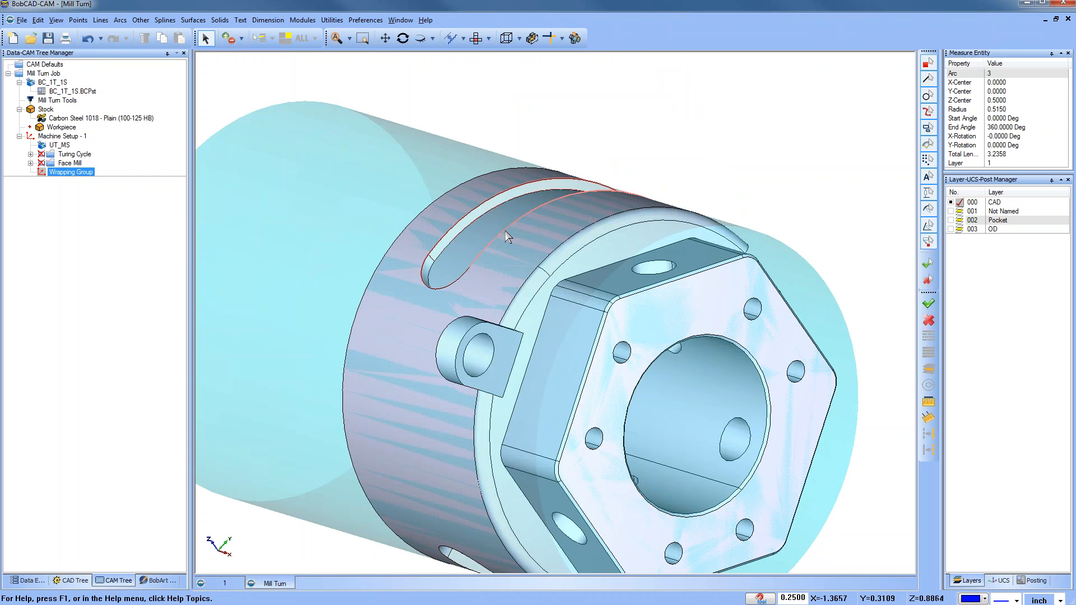
key("space")
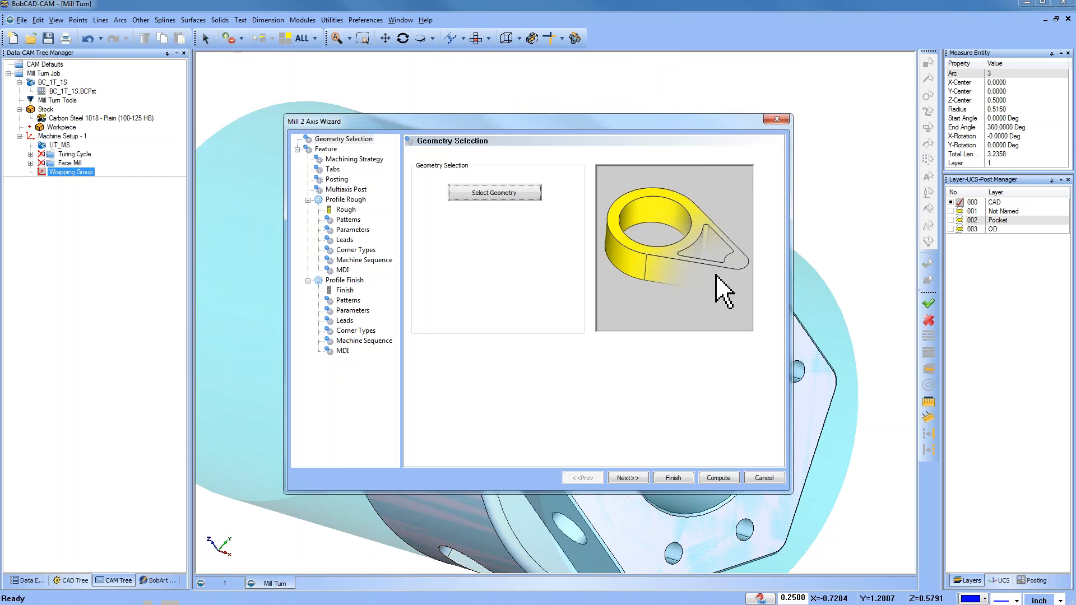
Step: Set the feature's total depth to 0.0625 by picking the slot's bottom
left_click(634, 478)
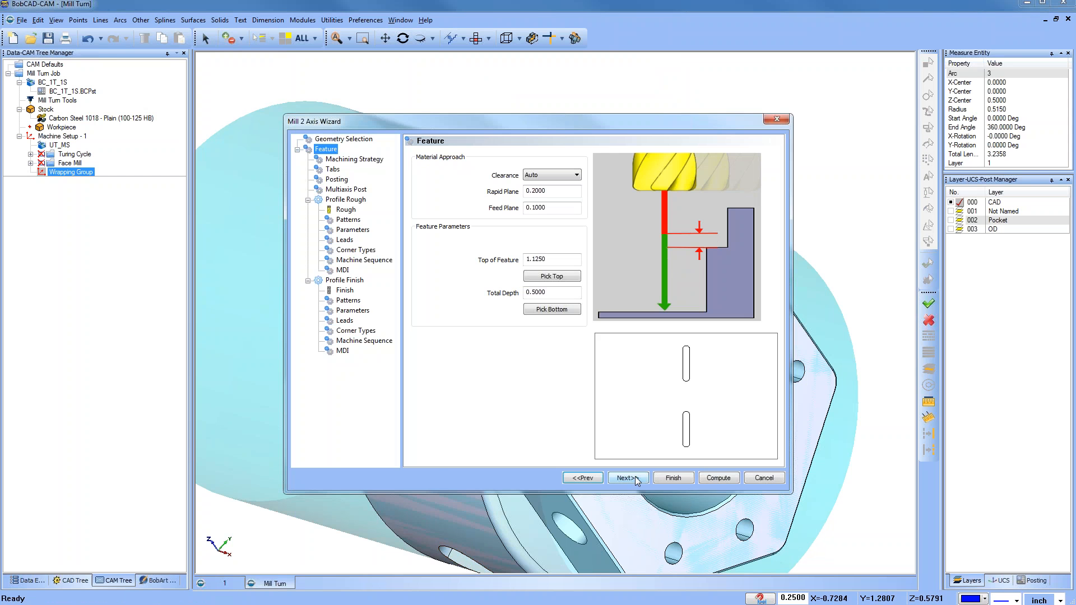
left_click(561, 310)
left_click(453, 241)
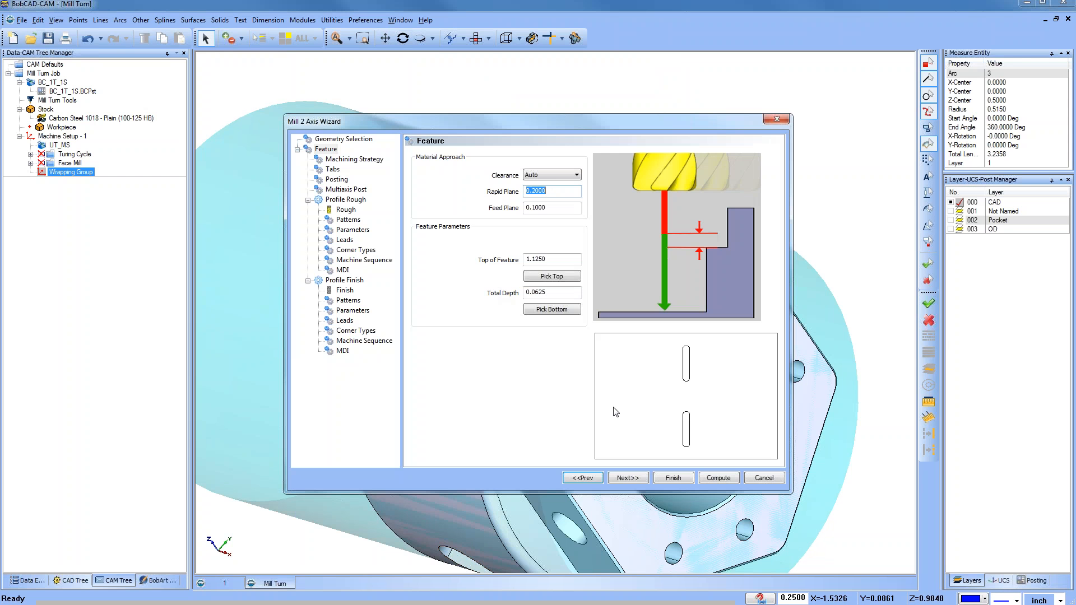
Step: Remove Profile Finish from the machining strategy, keeping only the Profile Rough operation
left_click(624, 477)
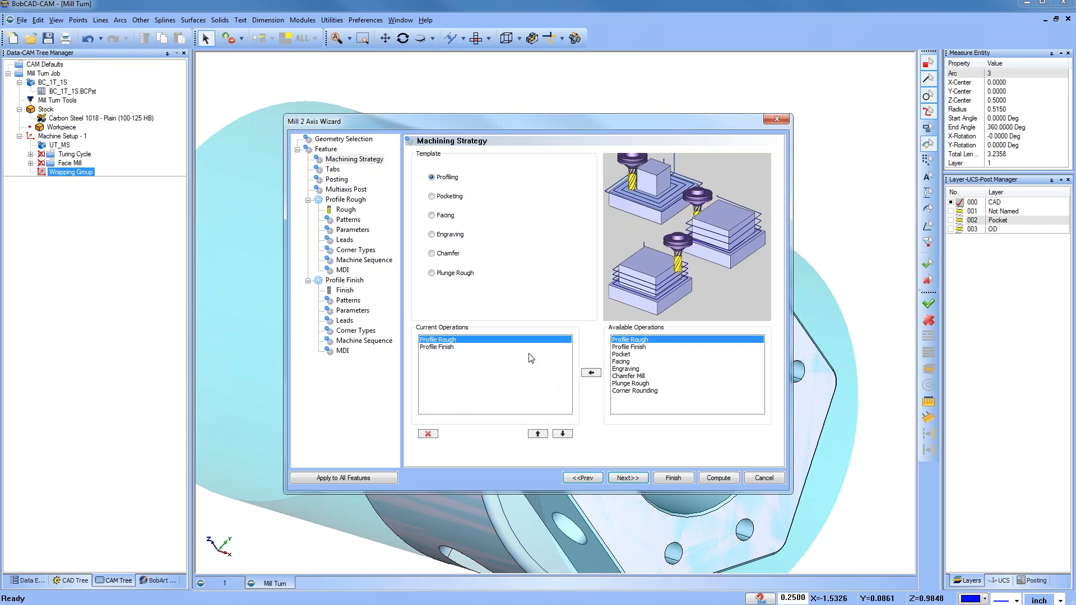
left_click(451, 348)
left_click(429, 436)
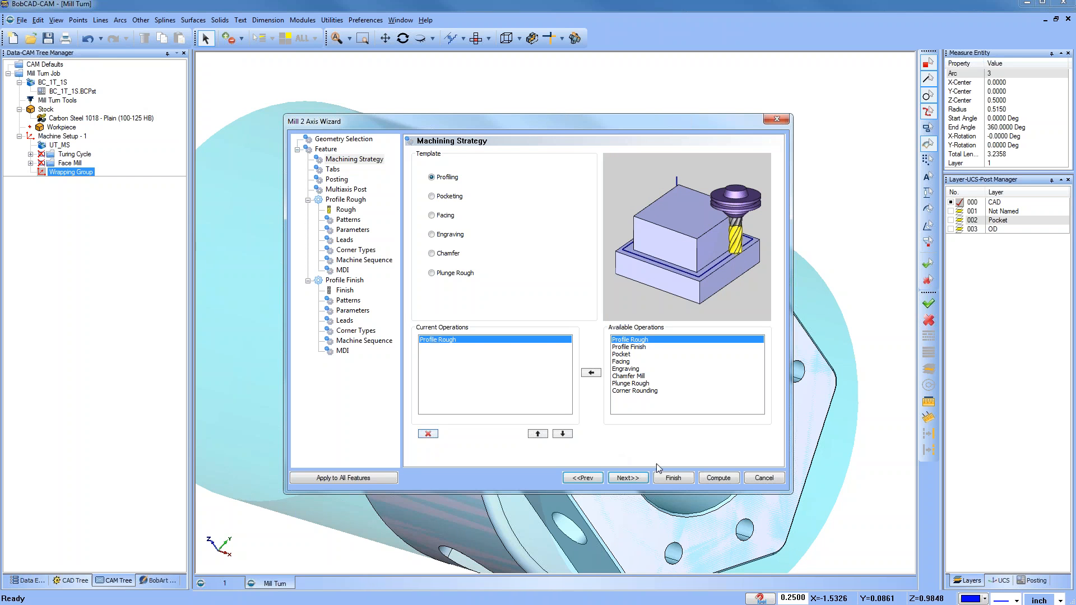
Step: Assign the 1/4 FLAT ENDMILL - STANDARD tool from the tool crib to the Profile Rough operation
left_click(628, 478)
left_click(346, 209)
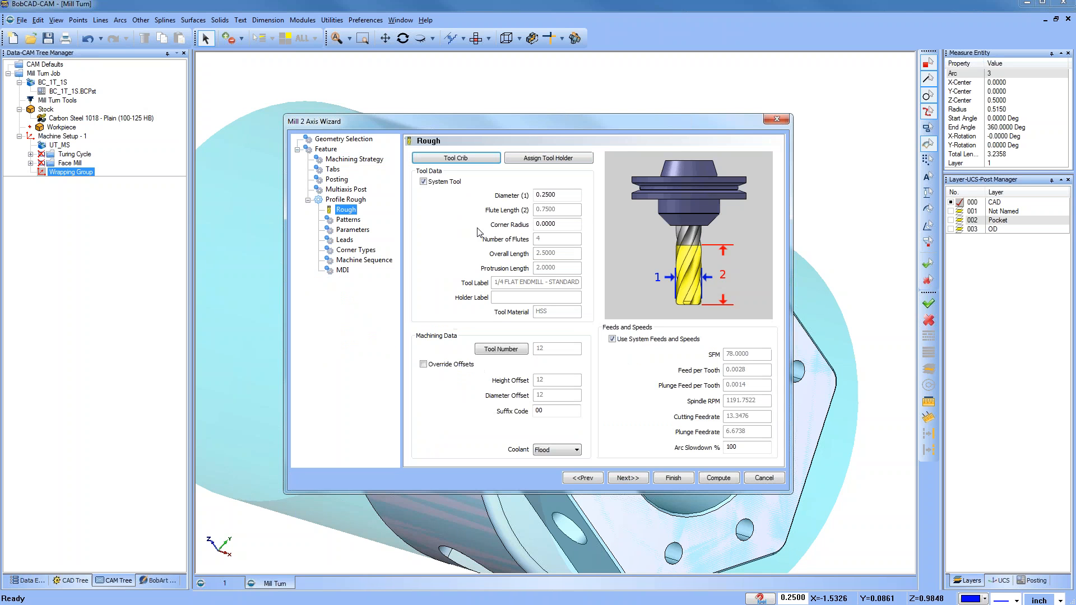
left_click(489, 161)
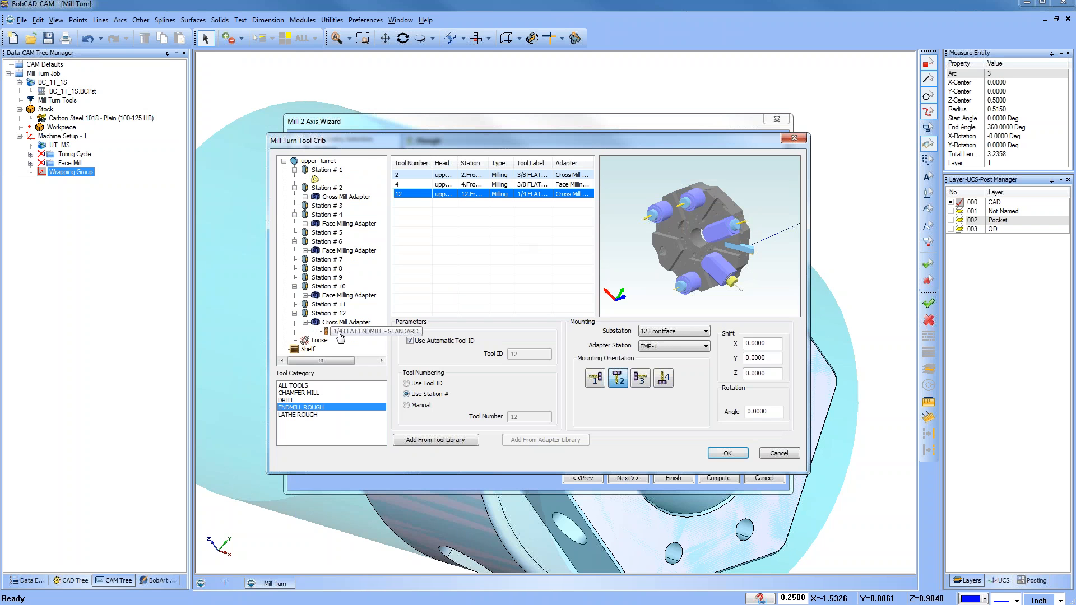
left_click(725, 454)
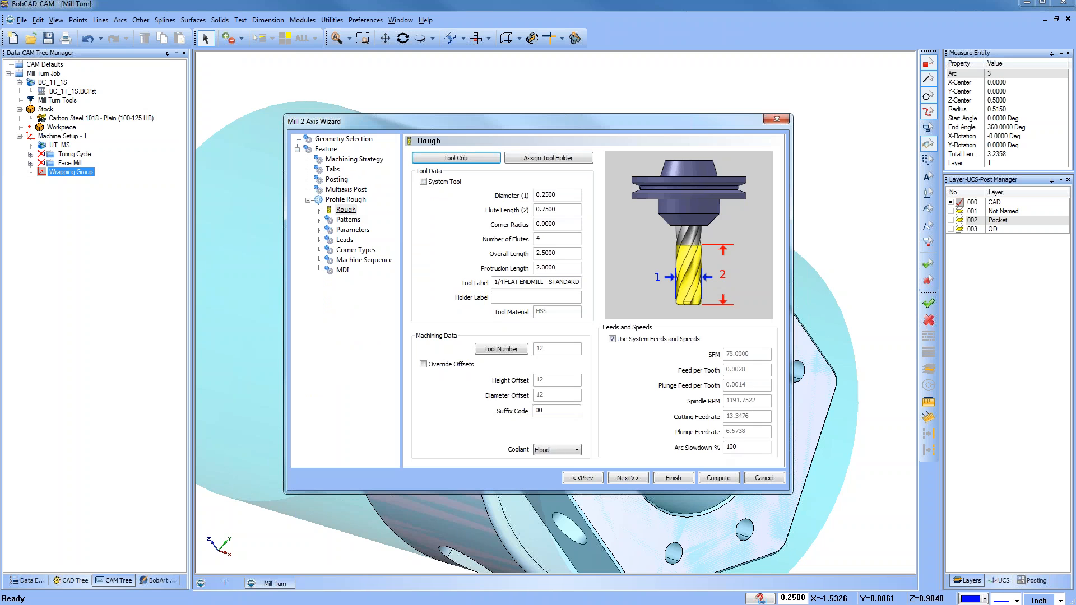
Step: Compute the Mill 2 Axis slot feature's toolpath from the wizard
left_click(348, 219)
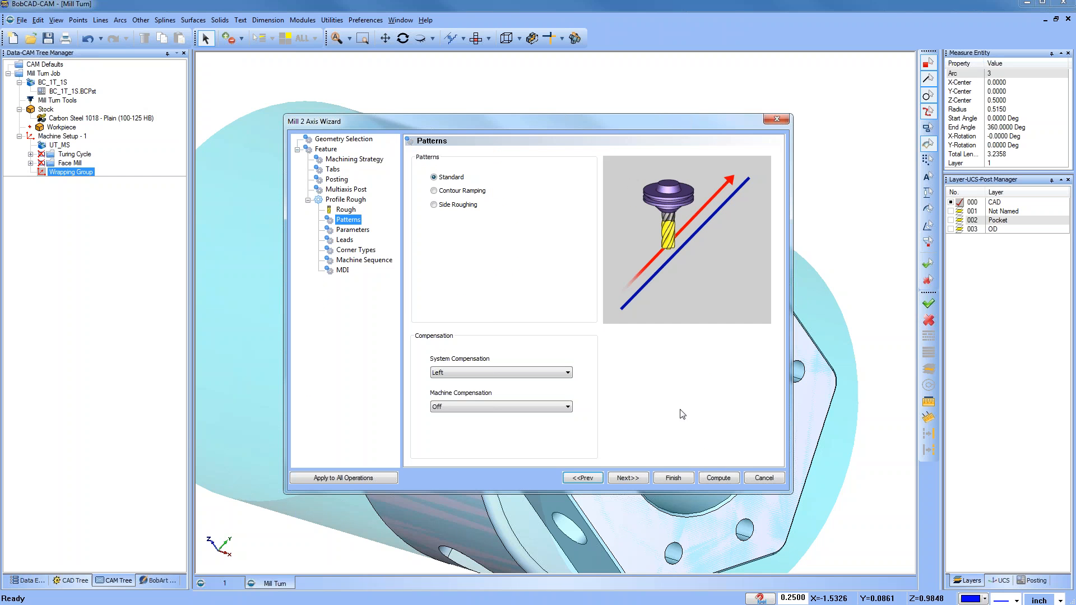
left_click(716, 480)
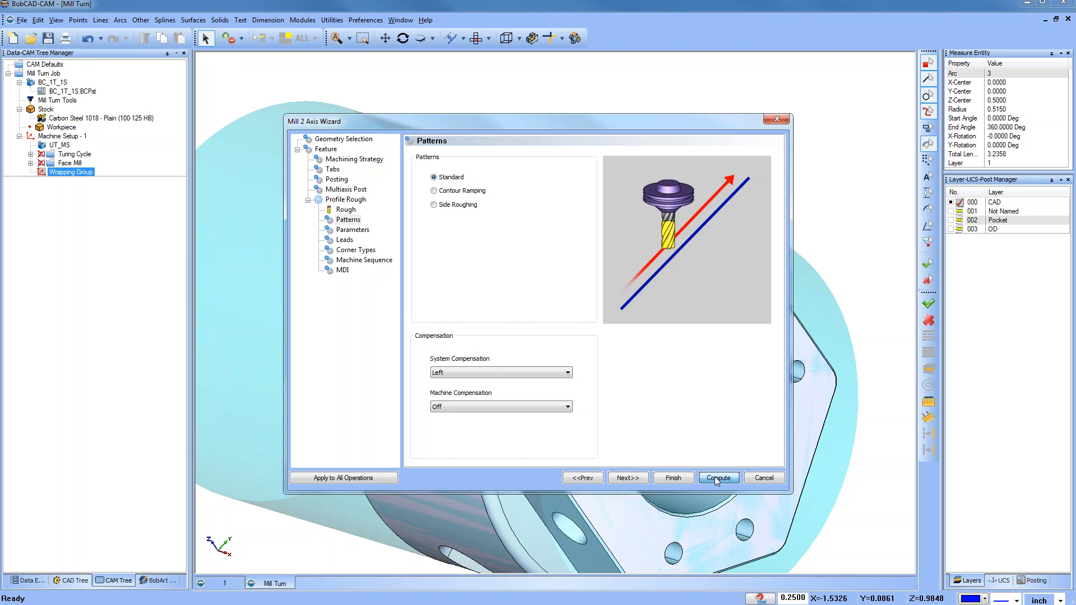
Step: Inspect the computed slot toolpath on the part from several angles and zoom levels
middle_click_drag(689, 314, 645, 392)
middle_click_drag(523, 160, 511, 273)
scroll(510, 269, "down", 3)
middle_click_drag(487, 344, 539, 279)
left_click(74, 199)
left_click(42, 181)
left_click(31, 172)
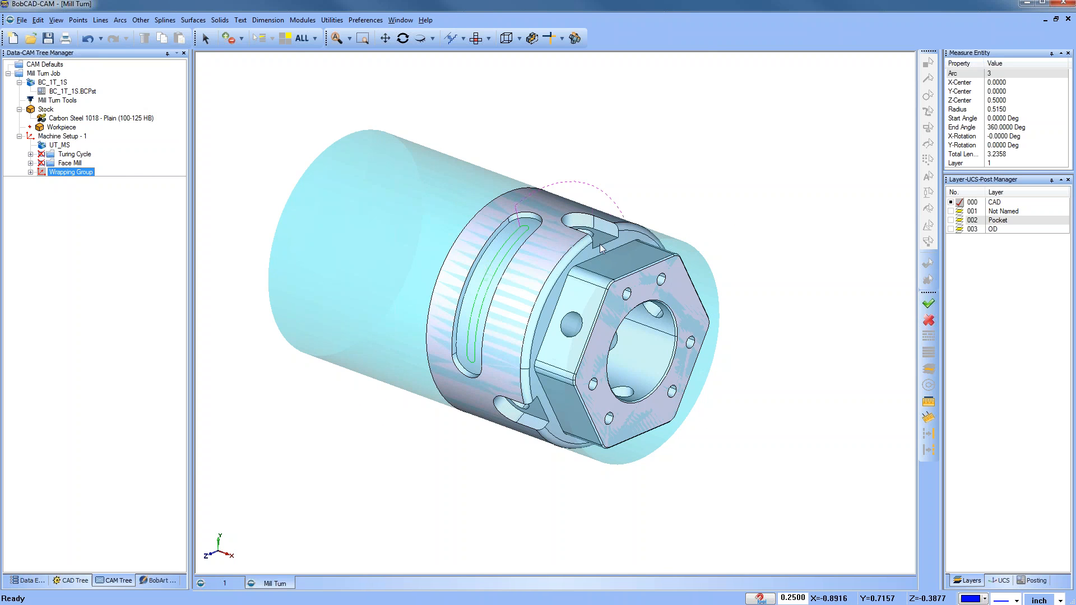
scroll(602, 241, "up", 1)
scroll(601, 241, "up", 3)
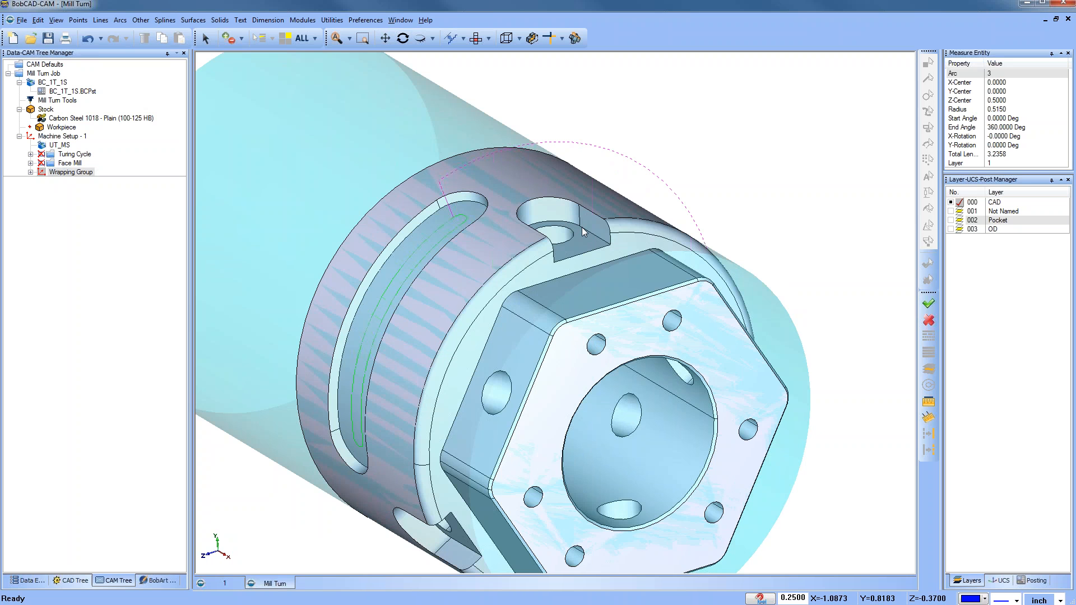
scroll(583, 231, "down", 4)
middle_click_drag(583, 241, 546, 384)
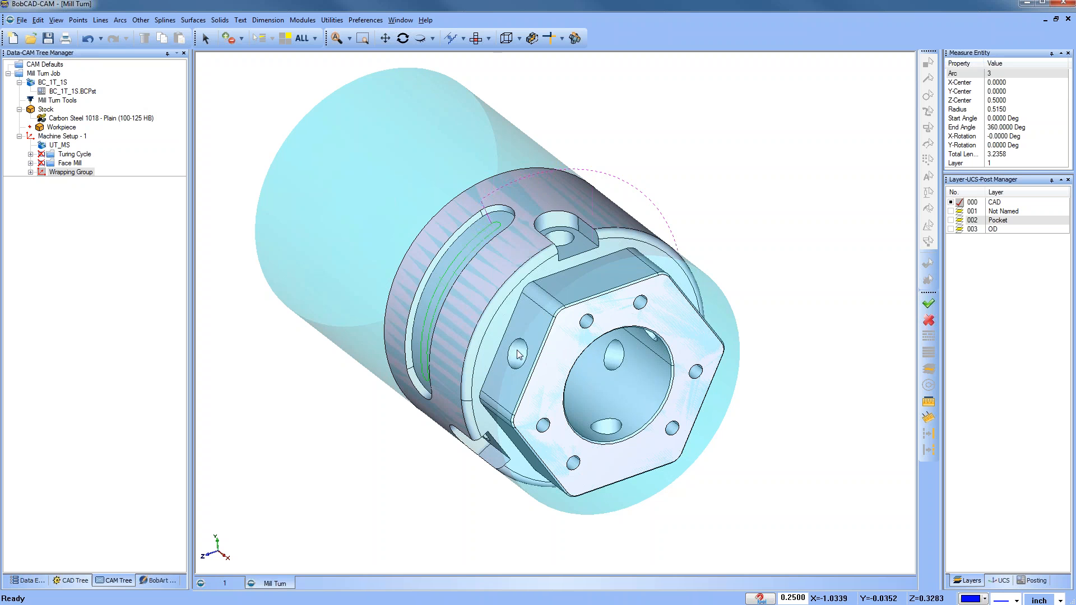
Step: Add an index system to Machine Setup - 1
left_click(61, 172)
left_click(60, 137)
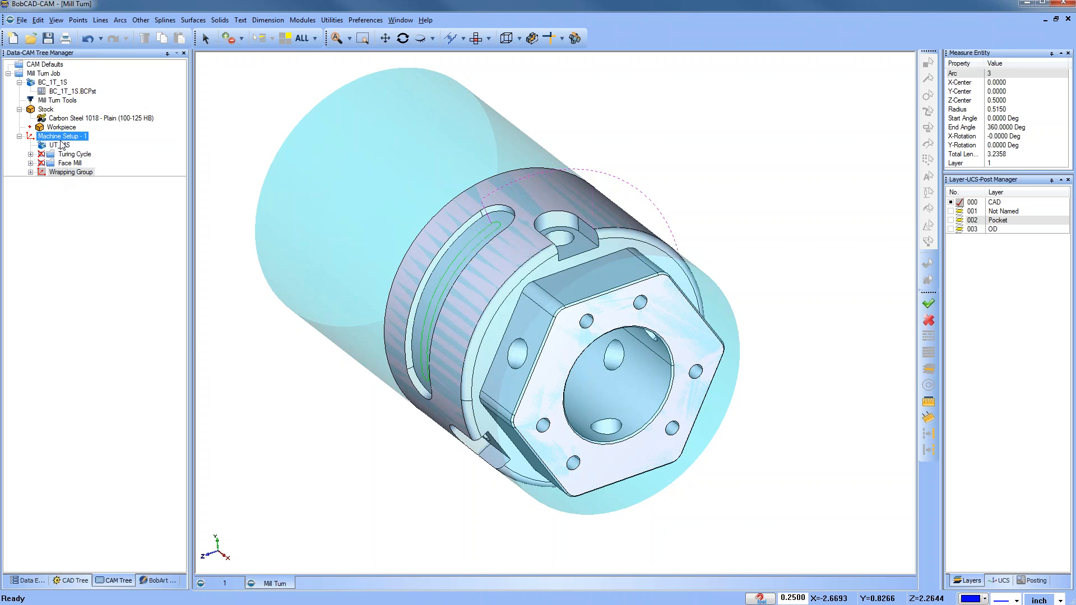
right_click(62, 138)
mouse_move(140, 192)
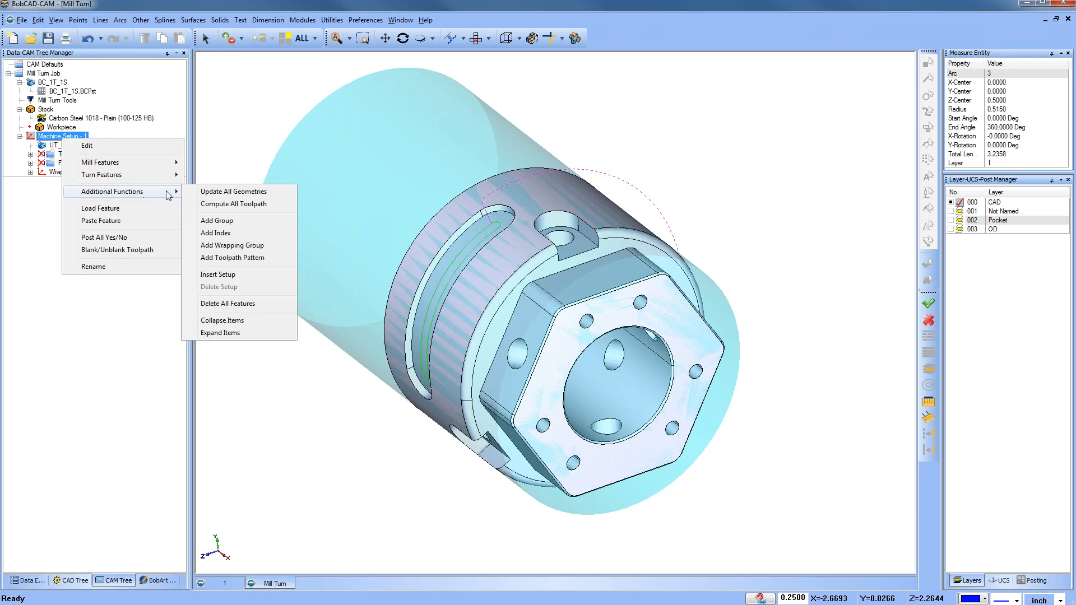
left_click(262, 234)
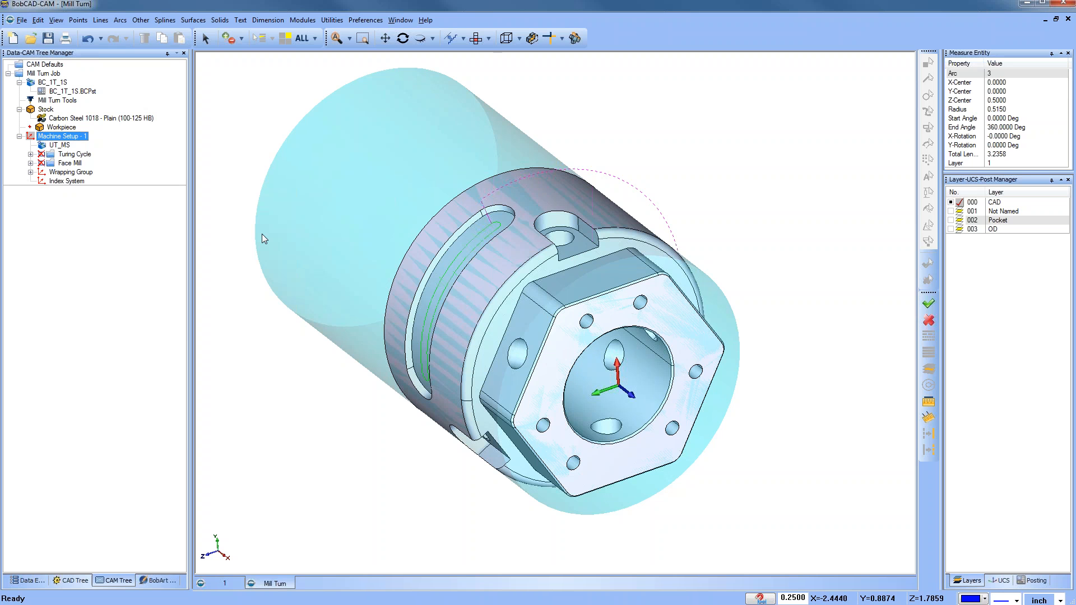
Step: Orient the index system by picking the flat face beside the small hole on the part's outer band
right_click(71, 181)
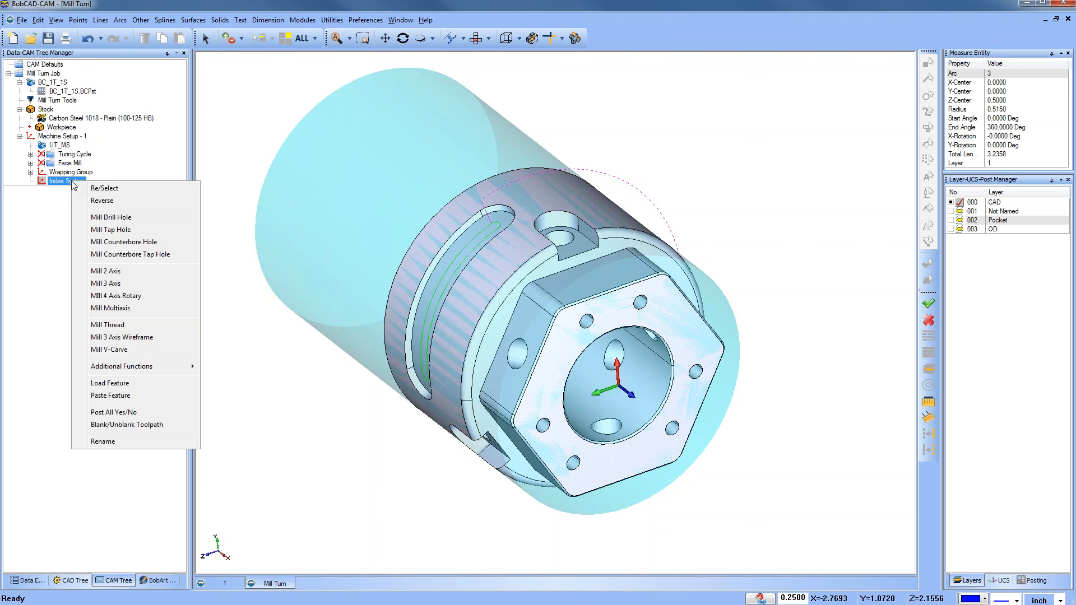
left_click(118, 189)
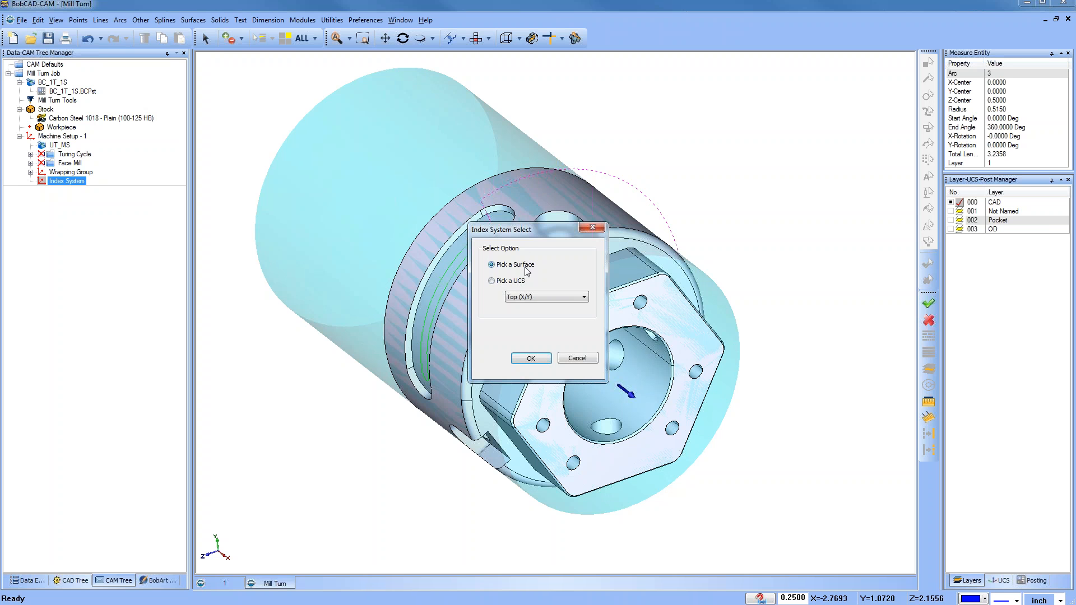
left_click(531, 358)
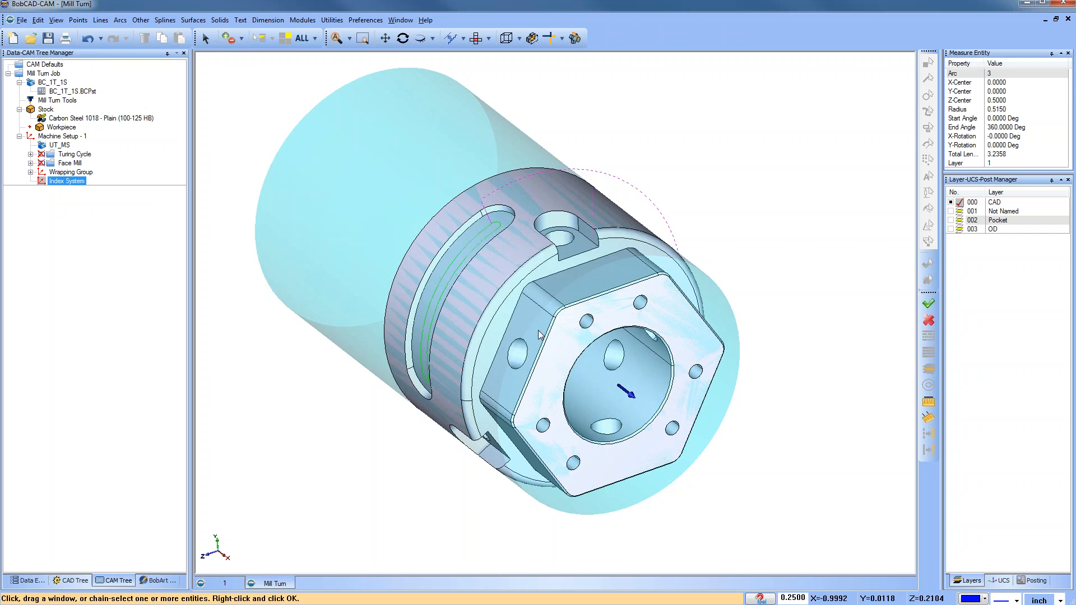
left_click(586, 251)
key("space")
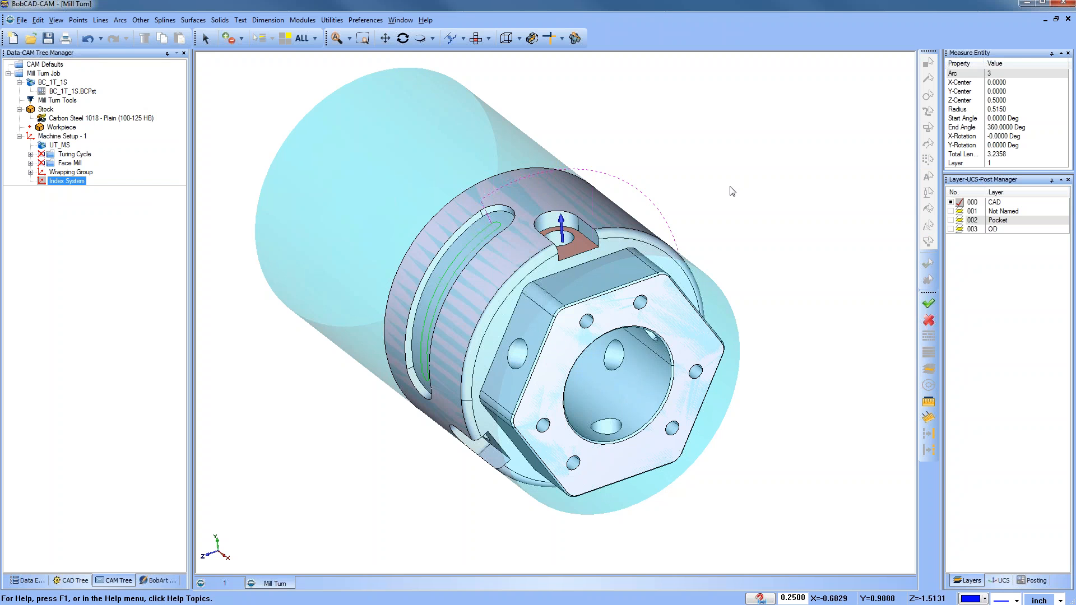
middle_click_drag(619, 303, 597, 283)
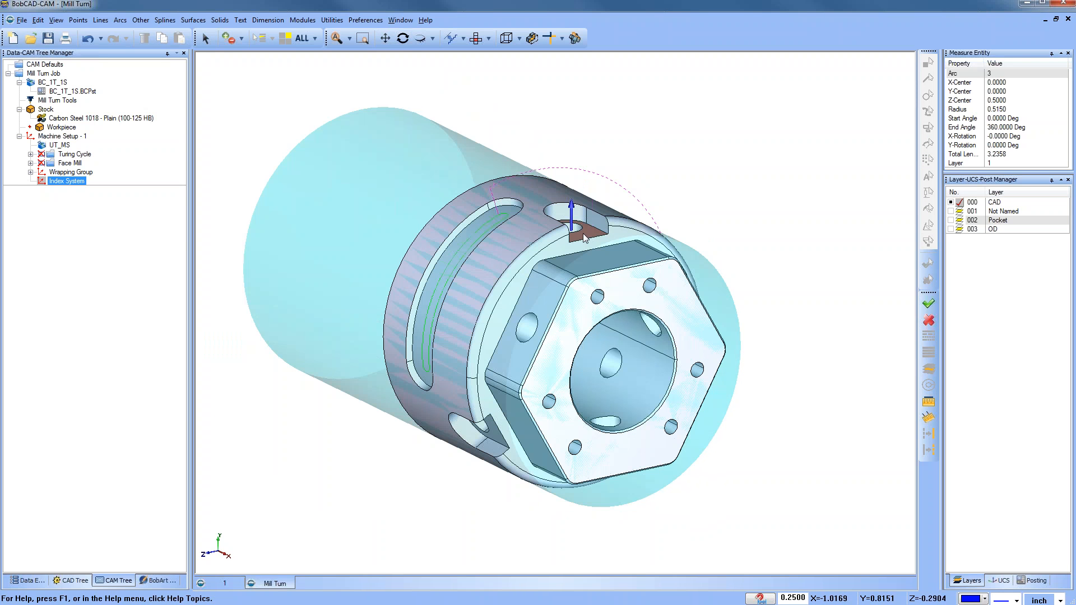
Step: Add a second index system to Machine Setup - 1 and orient it by picking a flat face of the hexagon
right_click(71, 137)
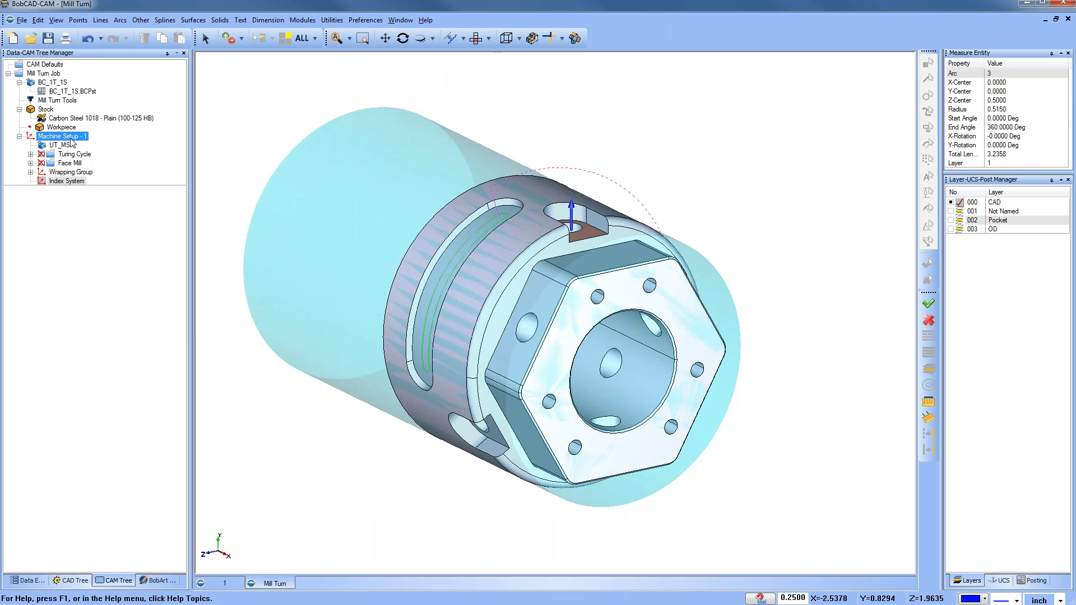
mouse_move(164, 193)
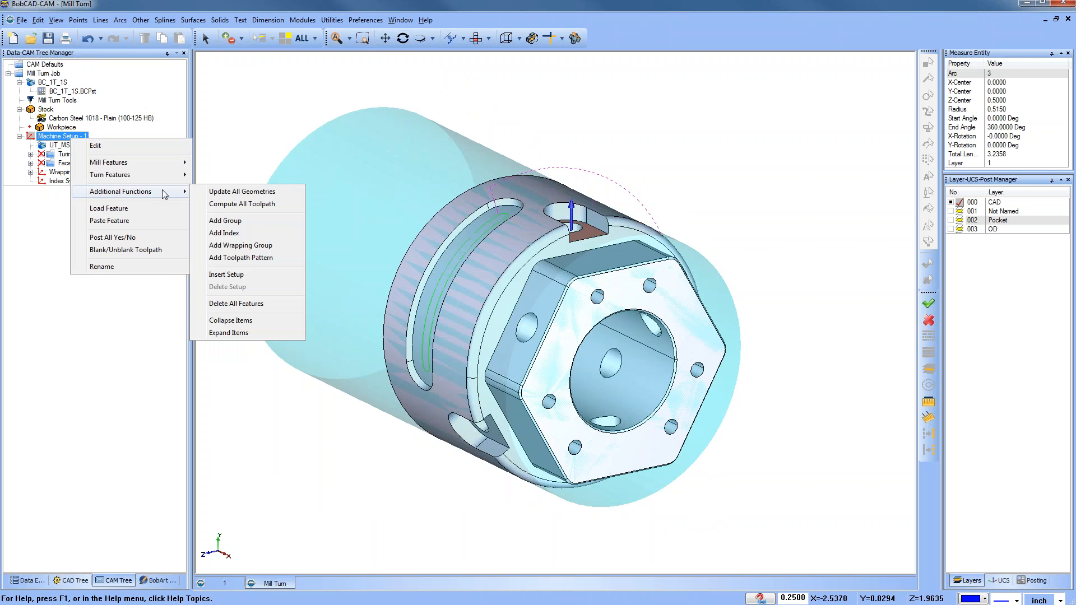
left_click(262, 234)
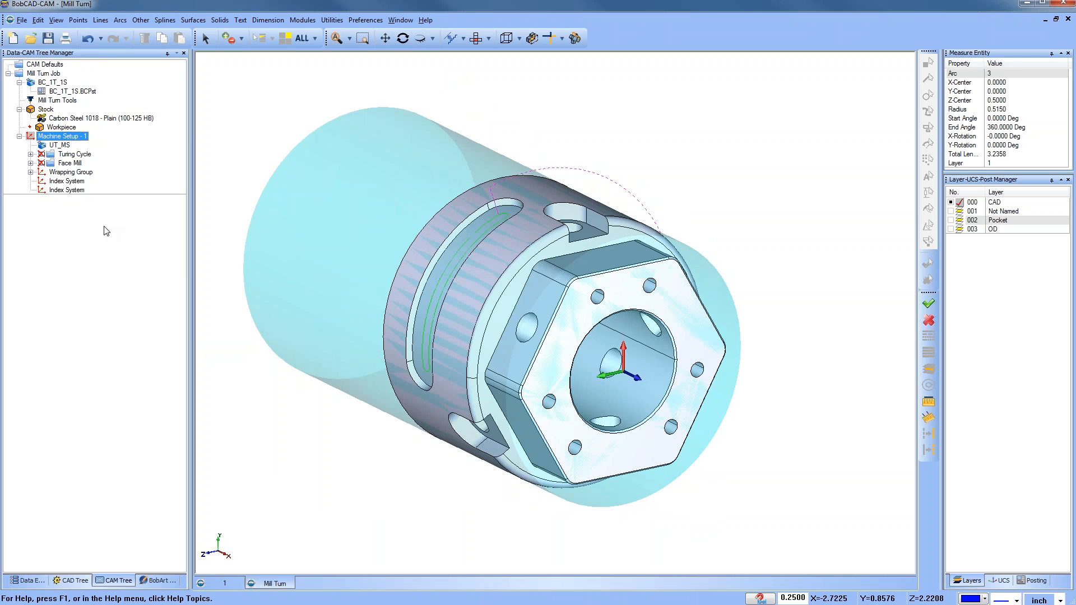
right_click(70, 193)
left_click(101, 199)
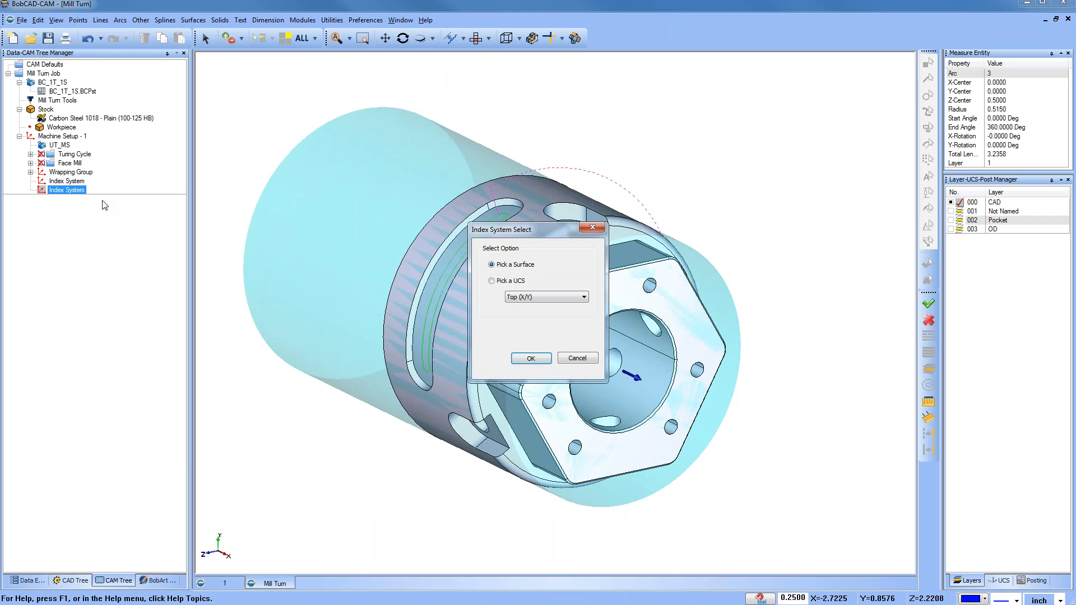
left_click(530, 361)
left_click(516, 358)
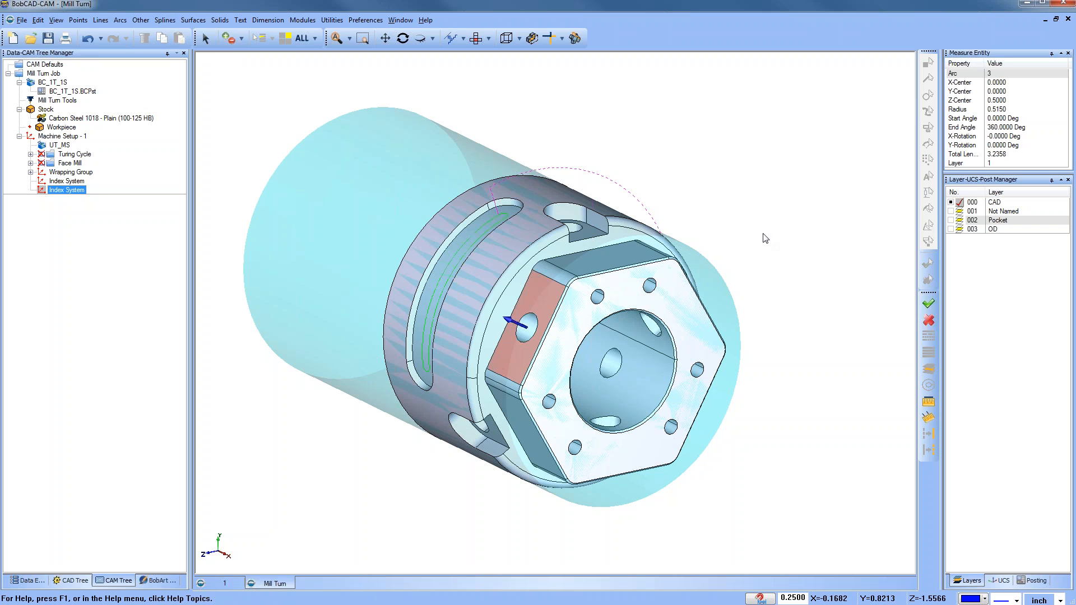
Step: Create a Mill 2 Axis feature under the first index system, selecting the edges of the flat beside the hole as geometry
left_click(69, 181)
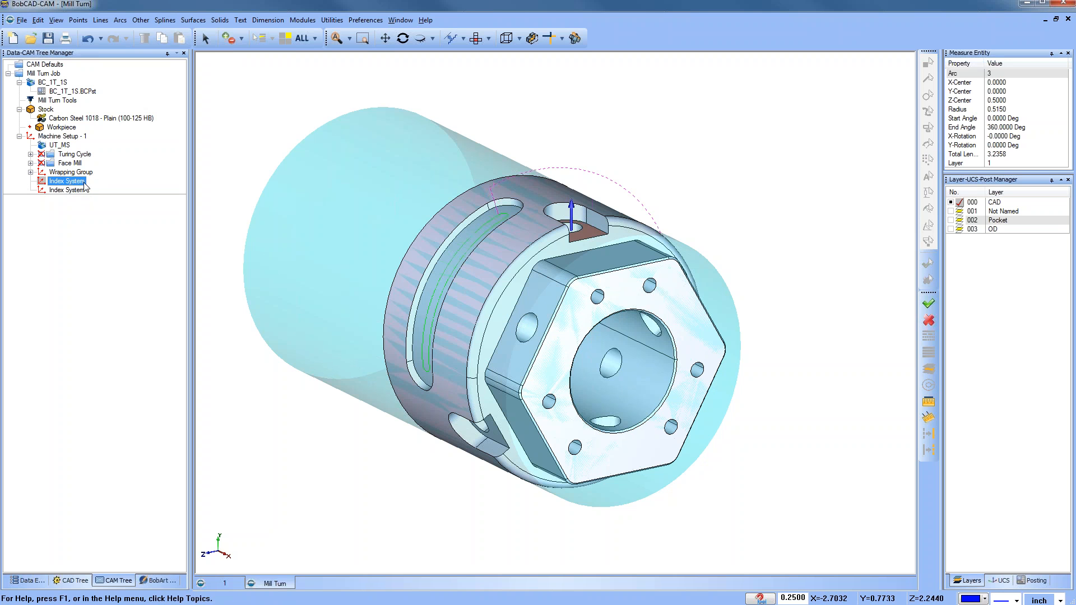
middle_click_drag(629, 316, 565, 322)
middle_click_drag(542, 358, 561, 339)
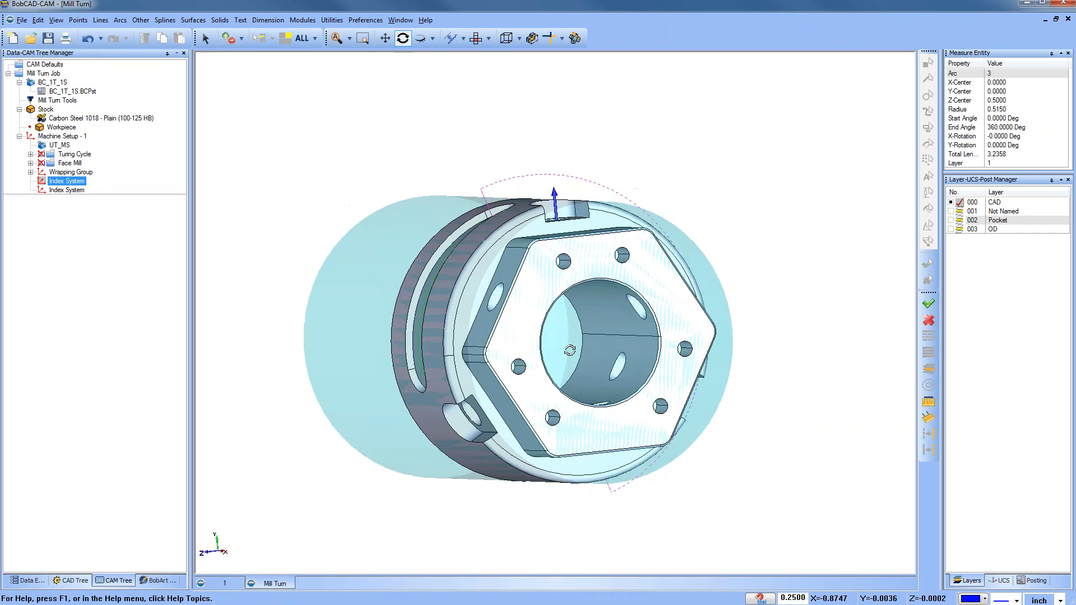
middle_click_drag(634, 361, 610, 341)
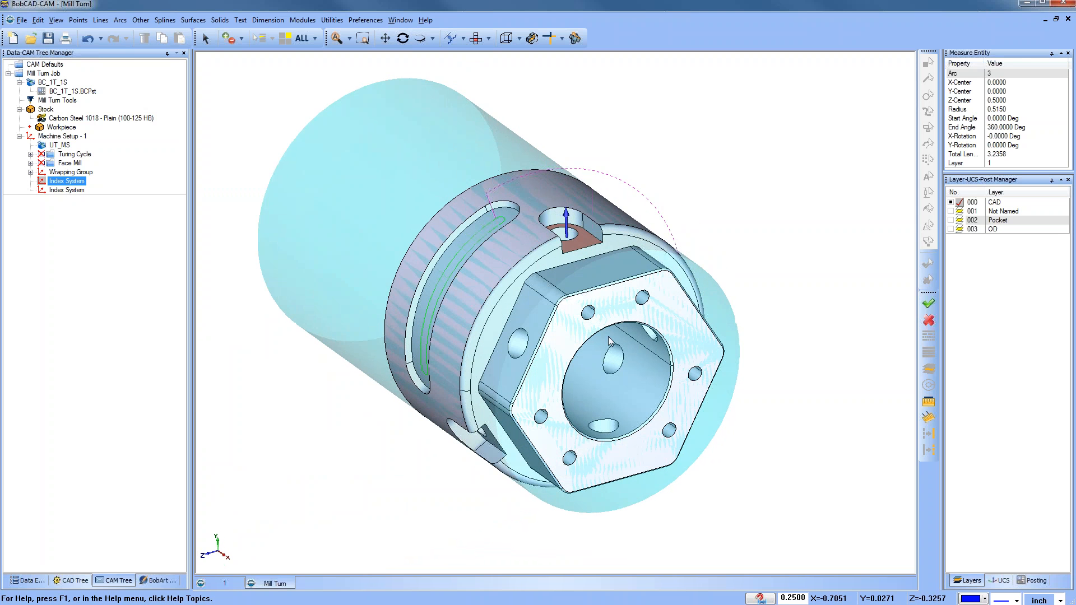
scroll(613, 247, "up", 1)
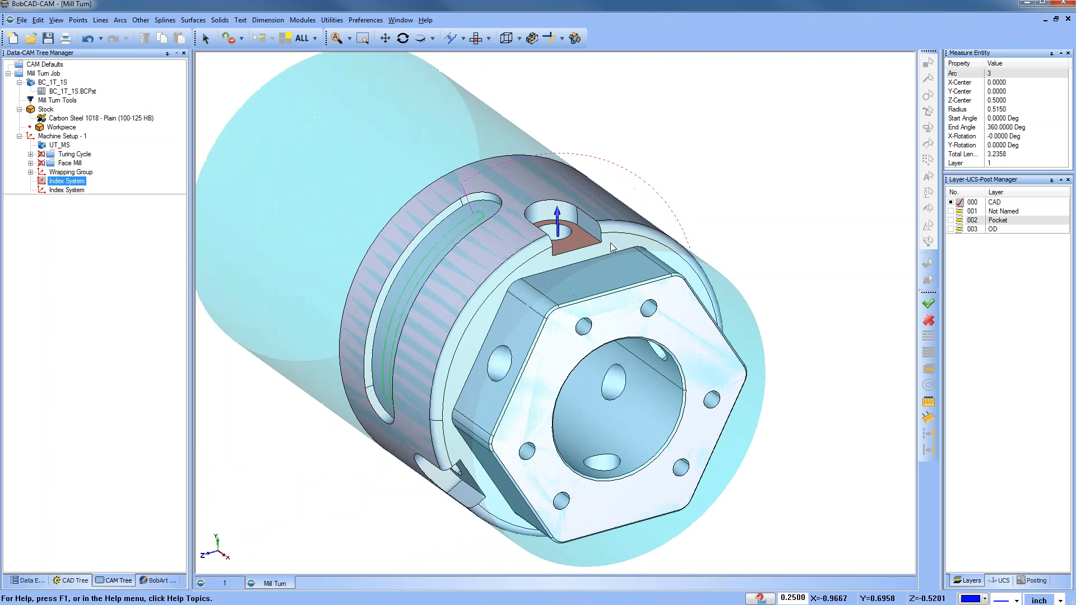
right_click(60, 182)
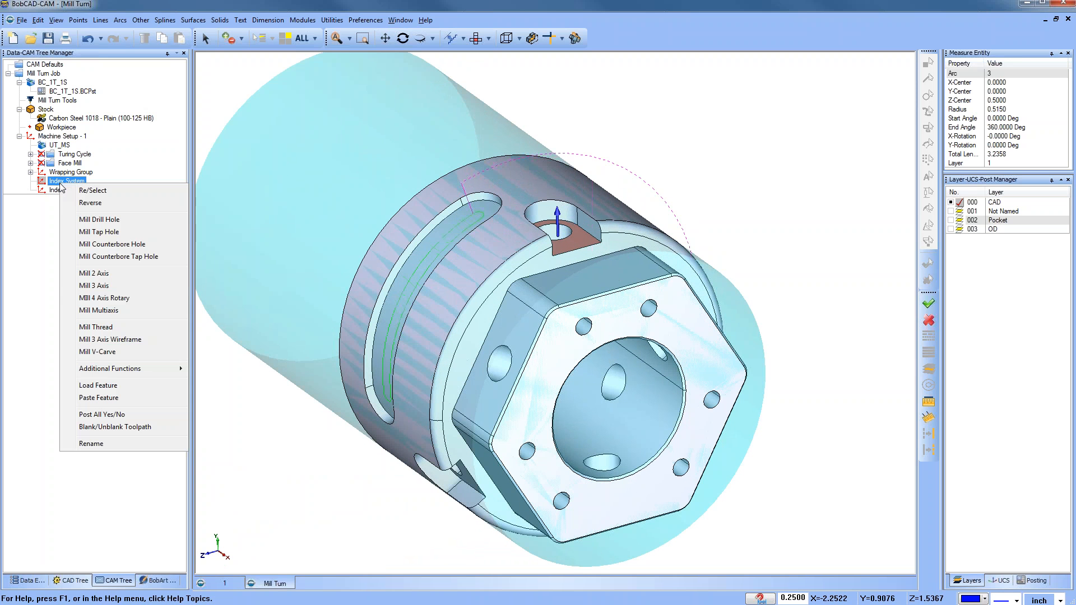
left_click(141, 279)
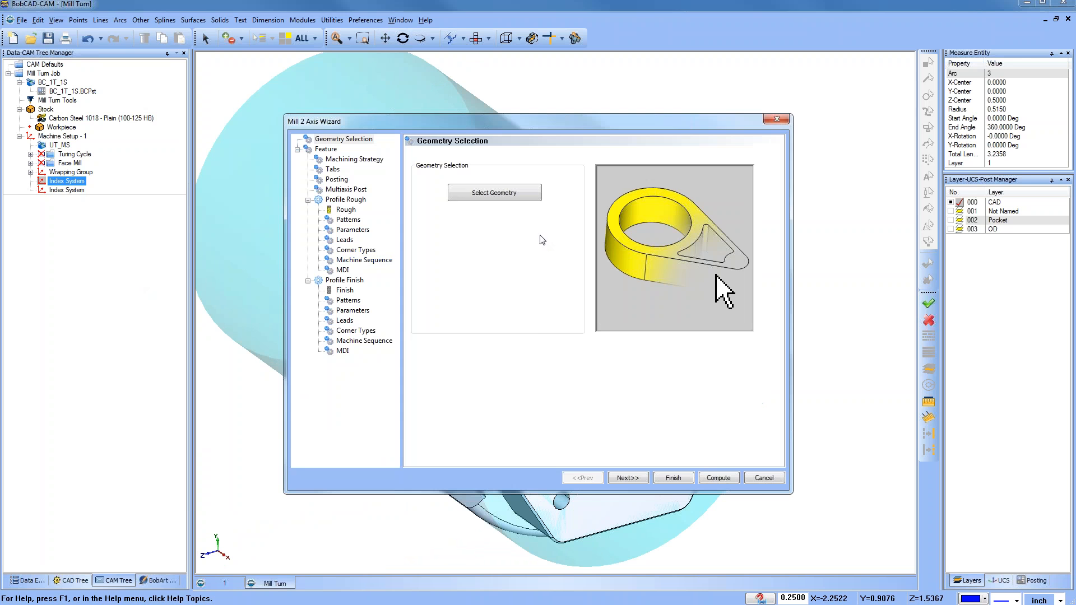
left_click(512, 195)
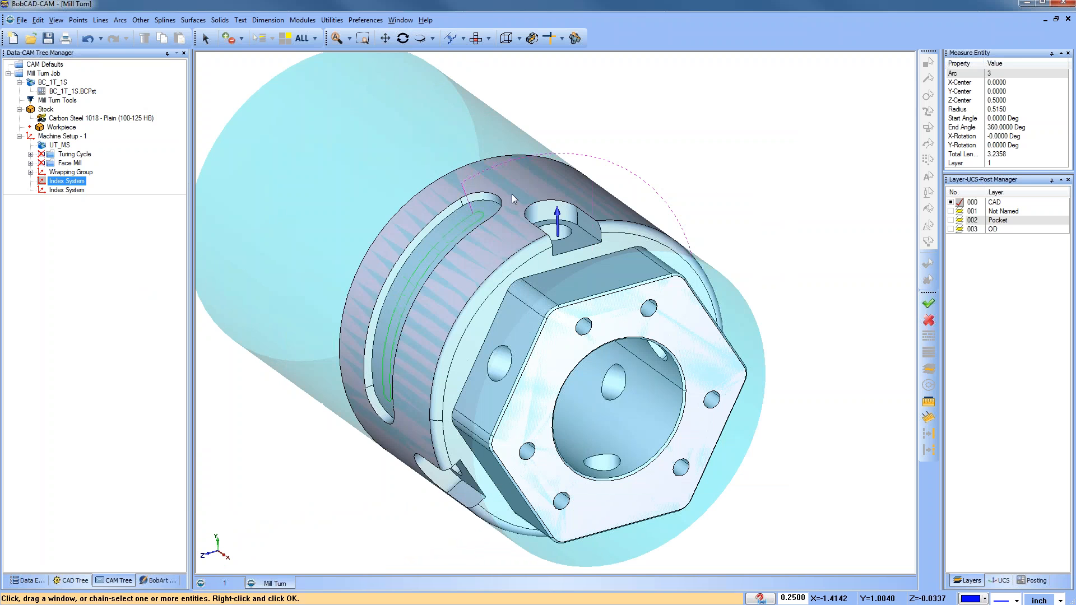
left_click(590, 238)
left_click(622, 240)
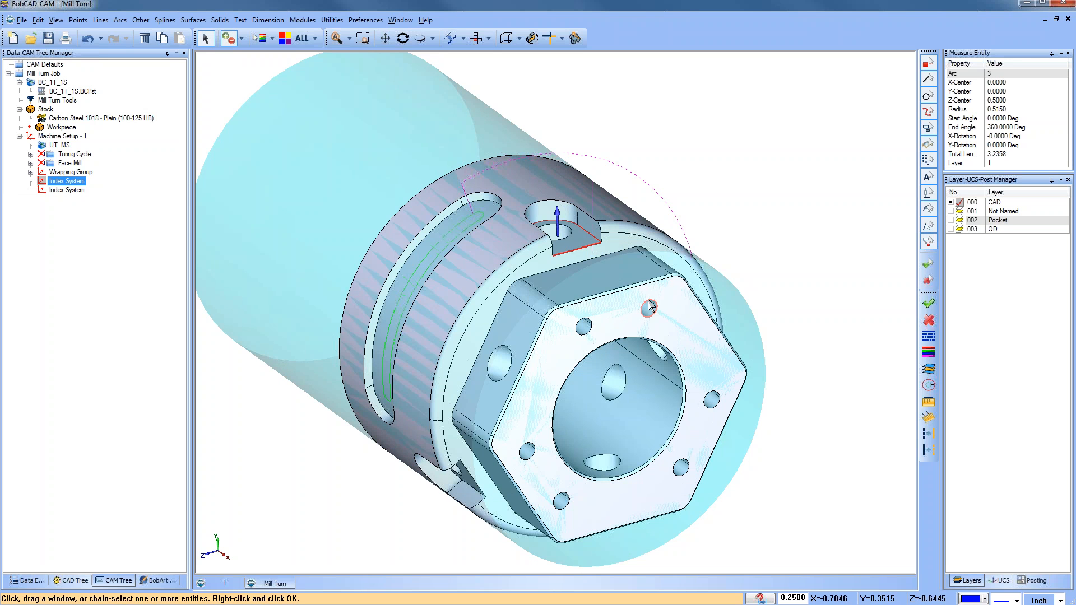
mouse_move(733, 224)
middle_mouse_down()
mouse_move(702, 250)
mouse_move(669, 249)
mouse_move(714, 223)
middle_mouse_up()
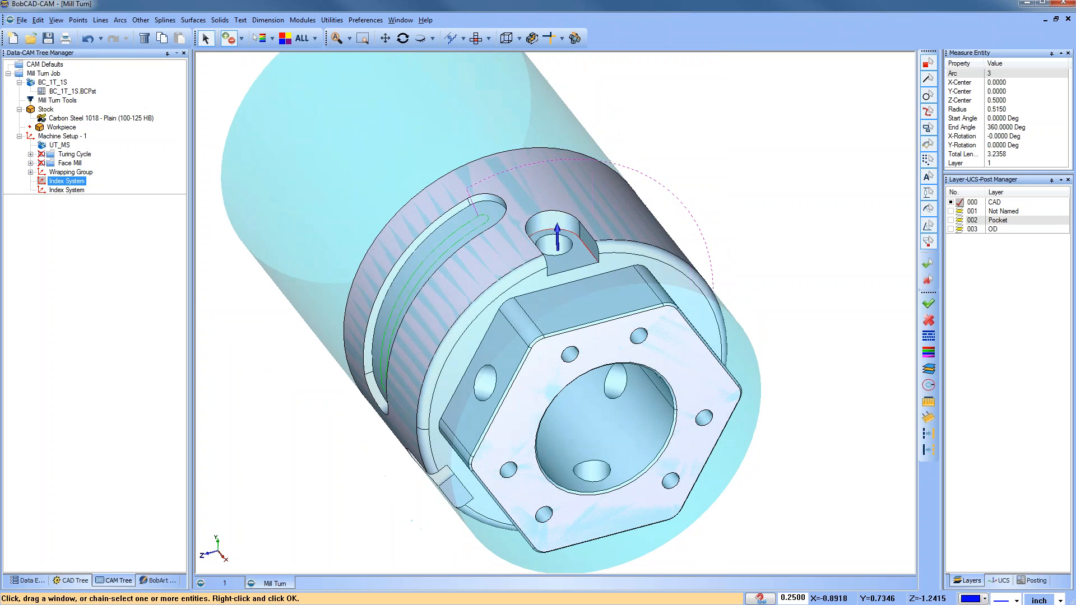
right_click(753, 226)
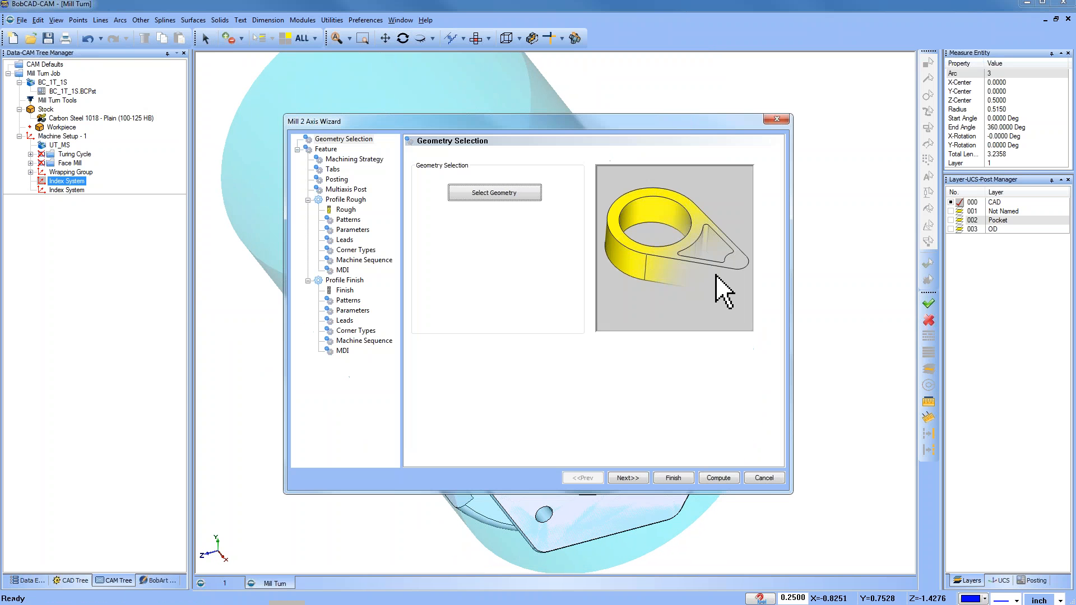
Step: Set the feature's total depth to 0.15 by picking the bottom of the flat
left_click(627, 478)
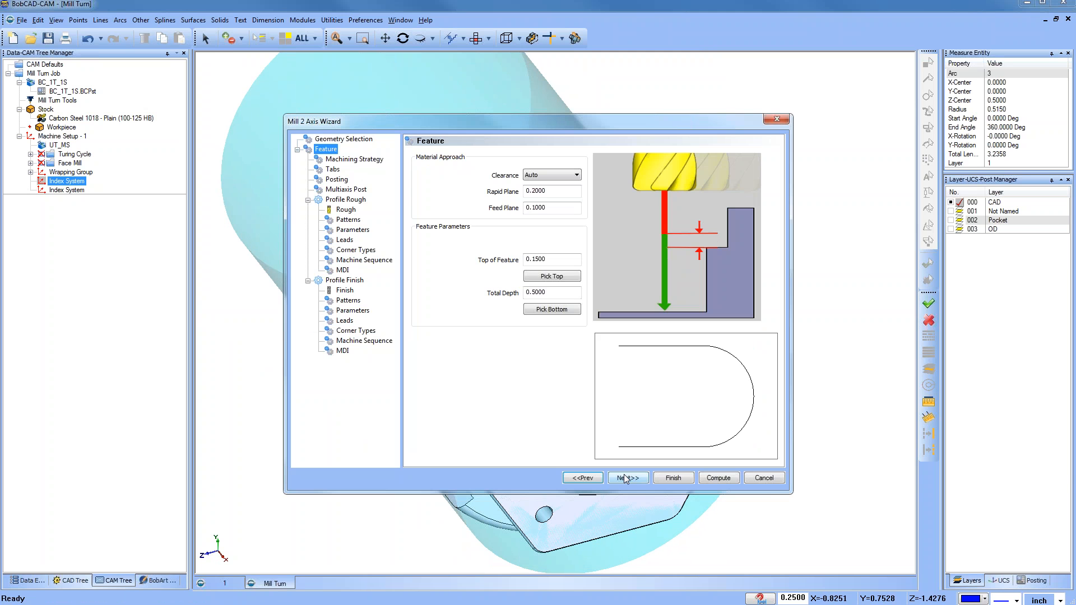
left_click(557, 310)
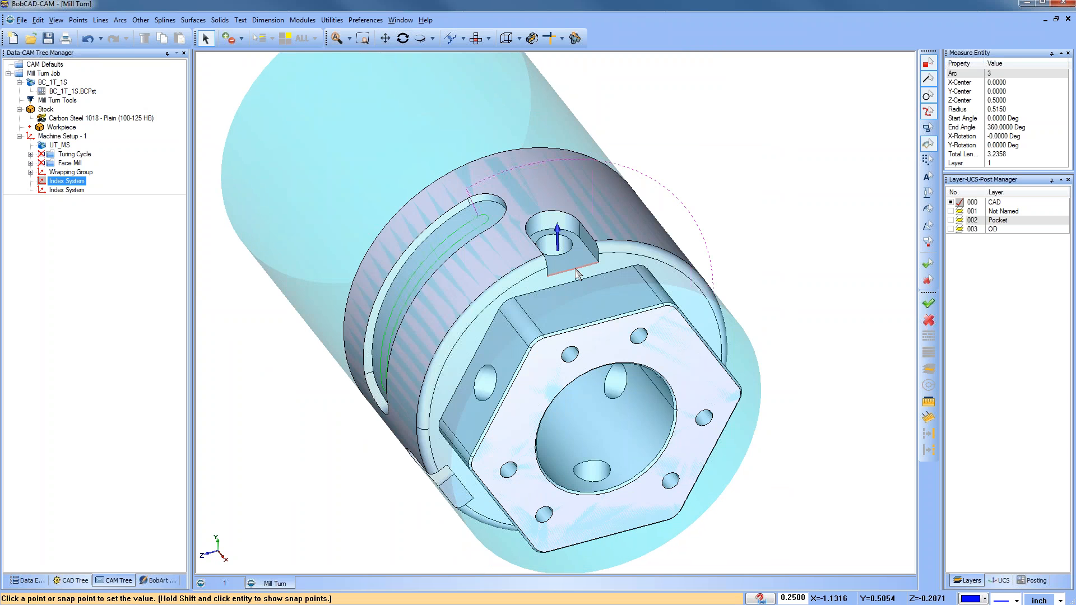
left_click(577, 270)
left_click(629, 478)
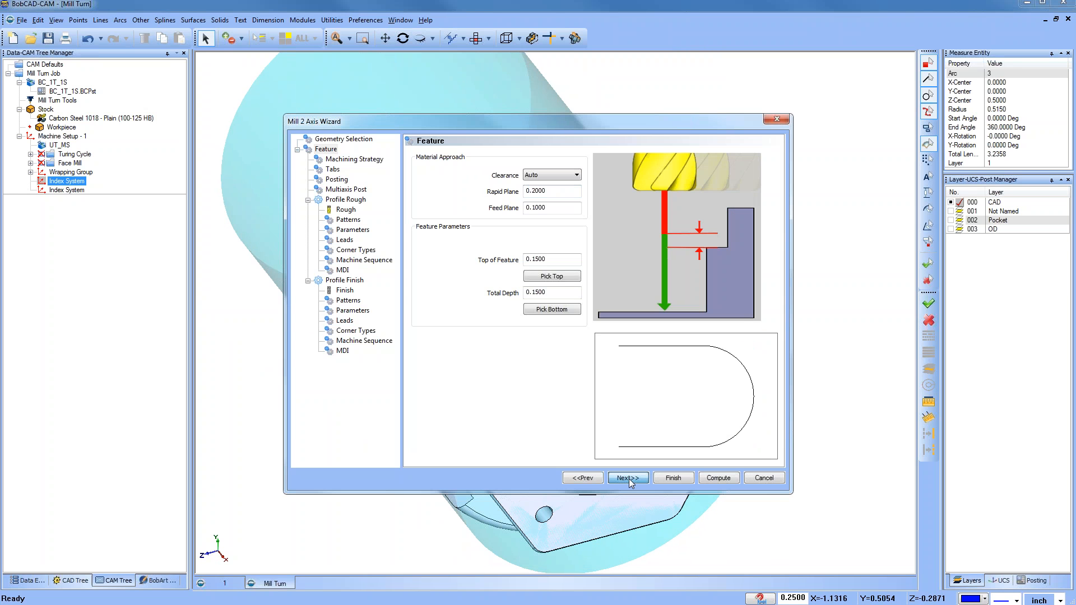
Step: Remove the Profile Finish operation, keeping only Profile Rough, and take the 1/4 flat endmill from the tool crib
left_click(440, 347)
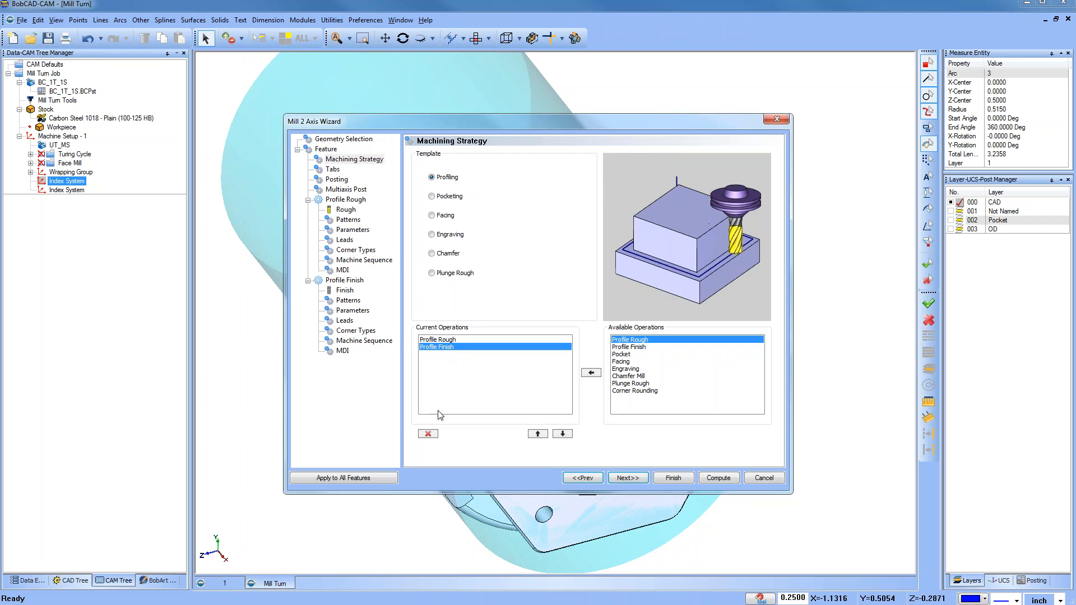
left_click(428, 434)
left_click(627, 478)
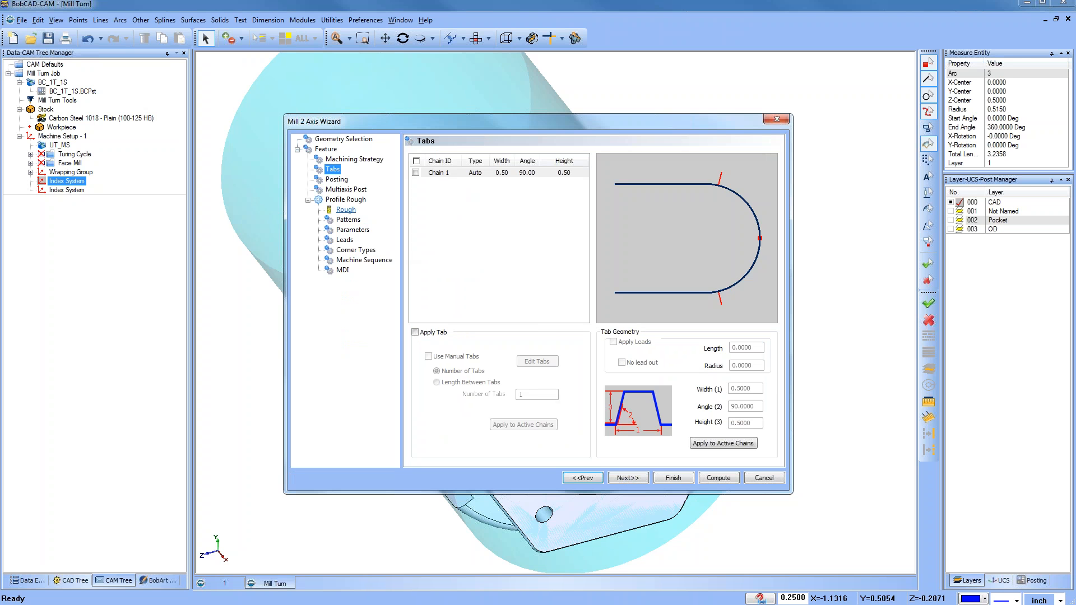
left_click(627, 477)
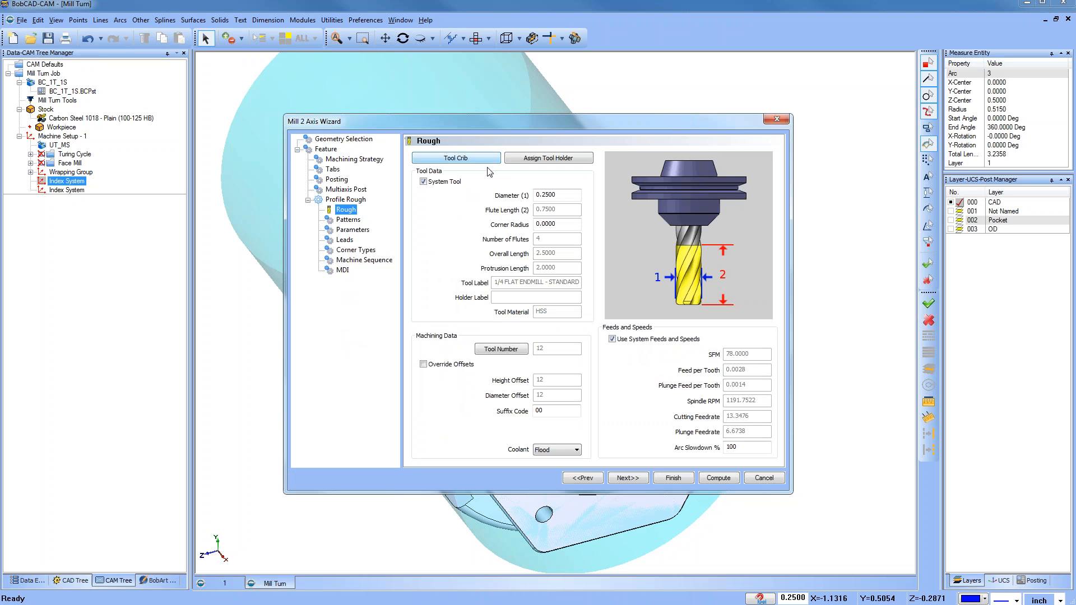
left_click(478, 163)
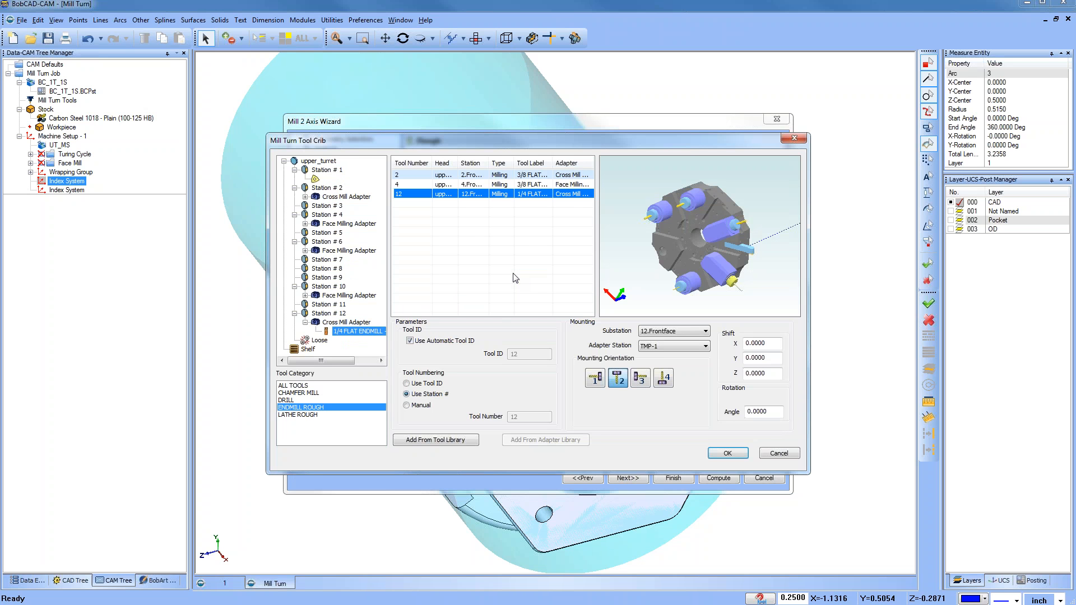
left_click(722, 455)
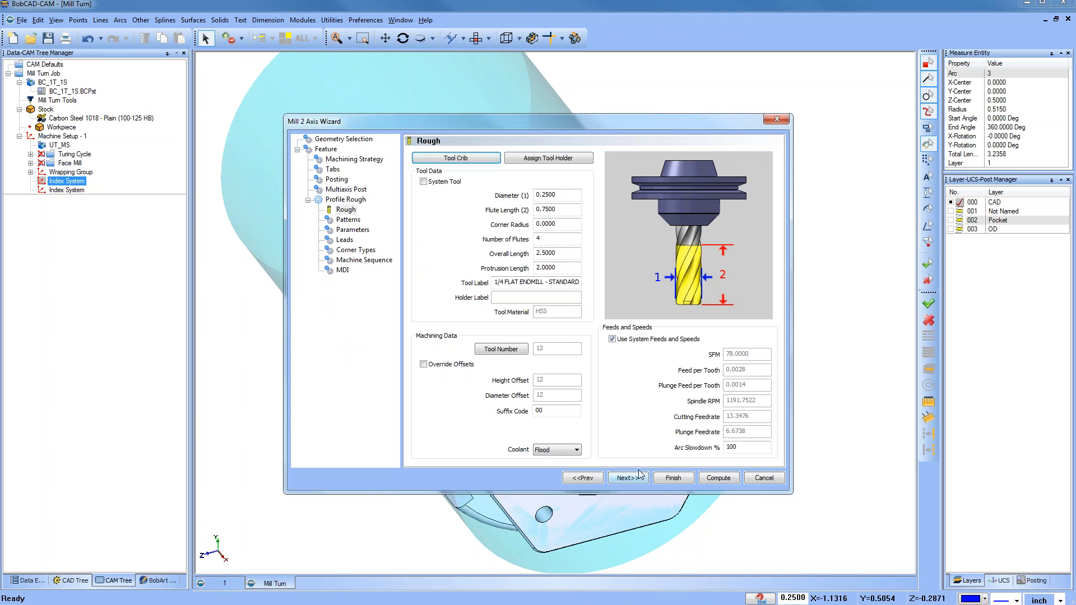
Step: Set a parallel lead-in for the rough operation and compute the toolpath
left_click(344, 239)
left_click(419, 371)
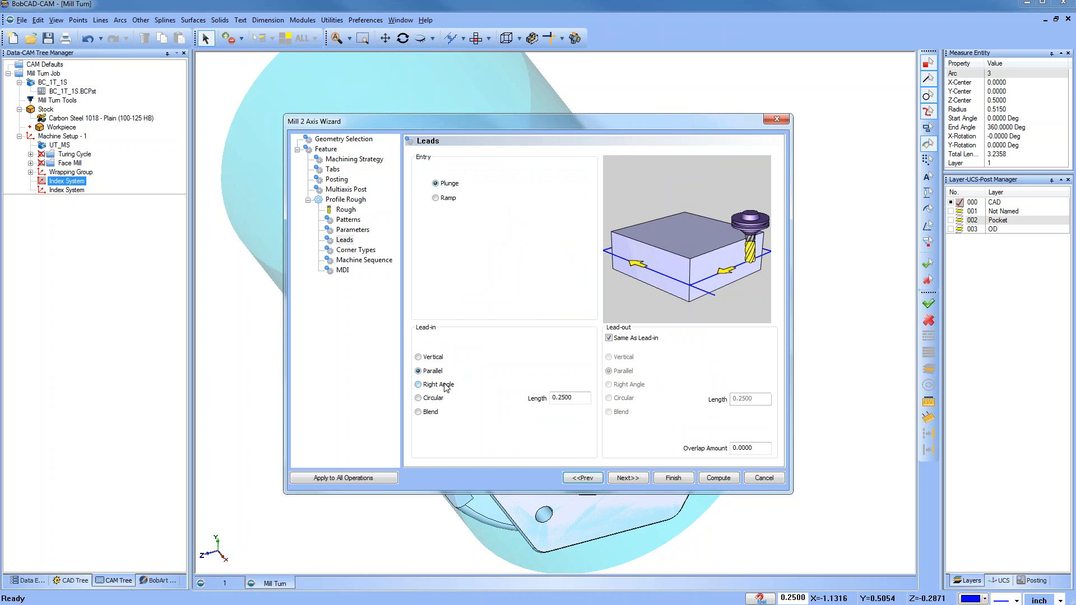
left_click(718, 478)
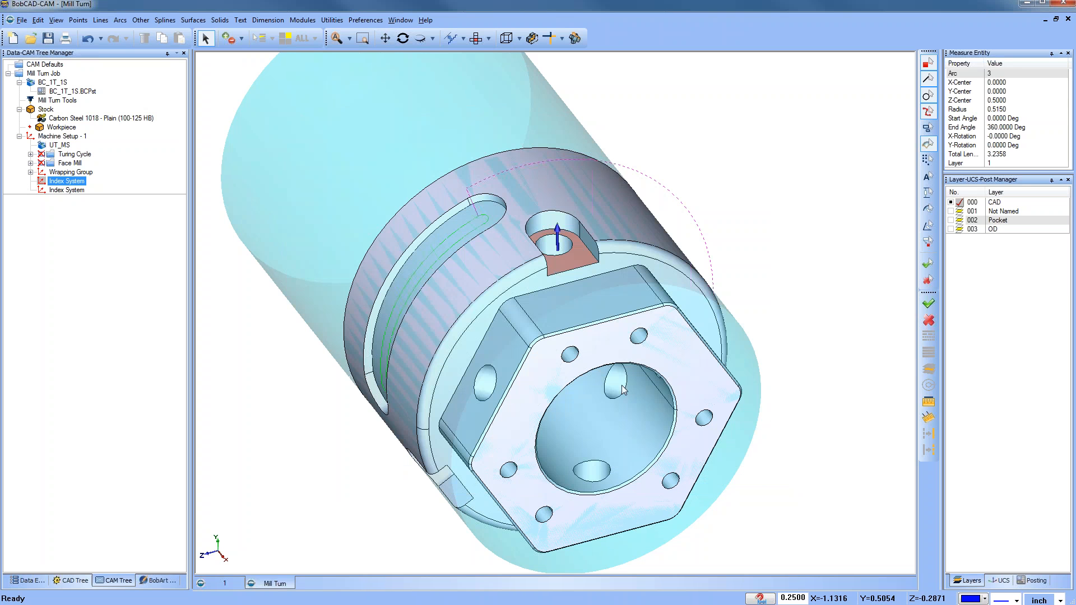
Step: Backplot the Profile Rough toolpath and orbit around the flat to inspect the cut
scroll(573, 276, "up", 3)
scroll(573, 276, "down", 2)
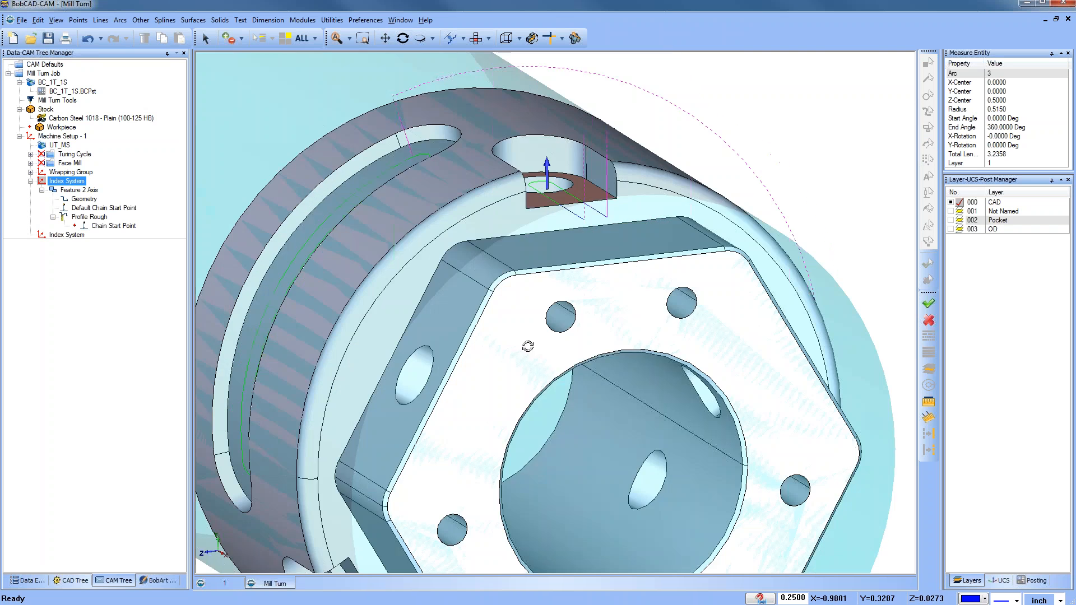
scroll(562, 305, "down", 3)
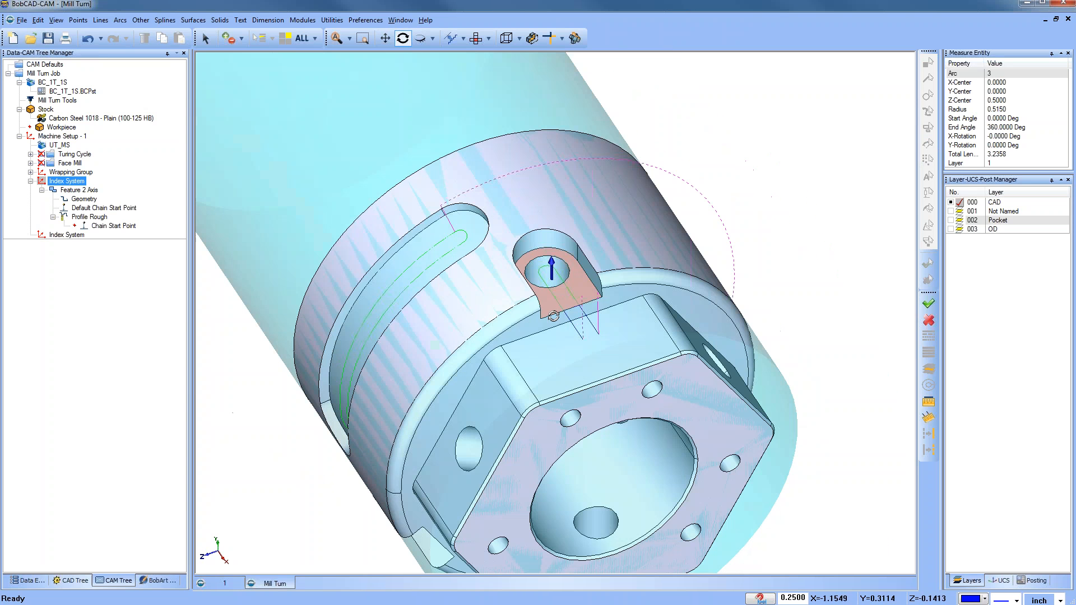
scroll(588, 274, "up", 3)
left_click(84, 217)
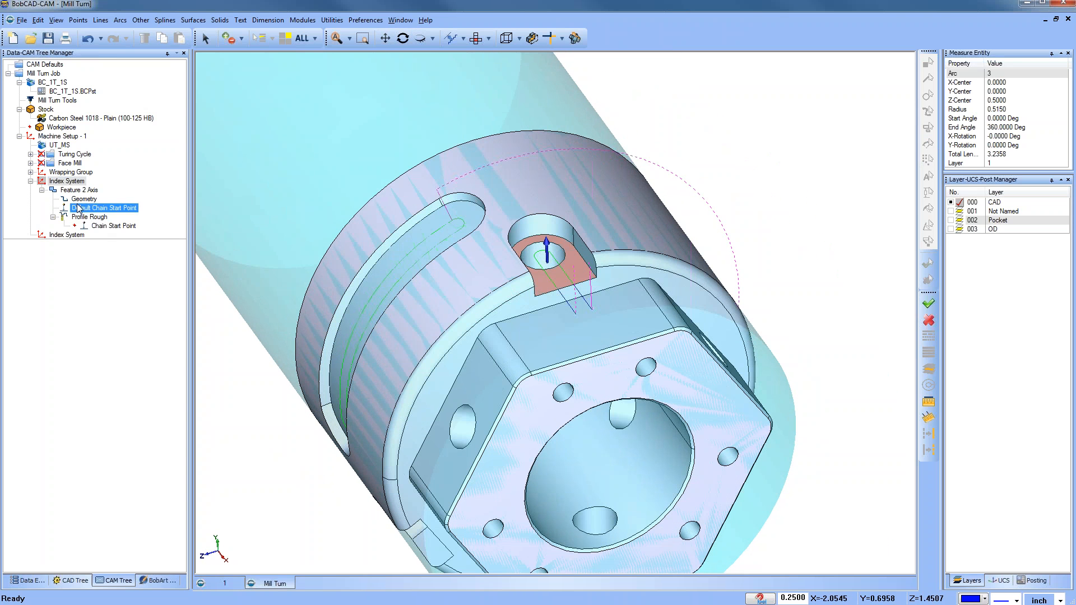
right_click(89, 217)
left_click(124, 234)
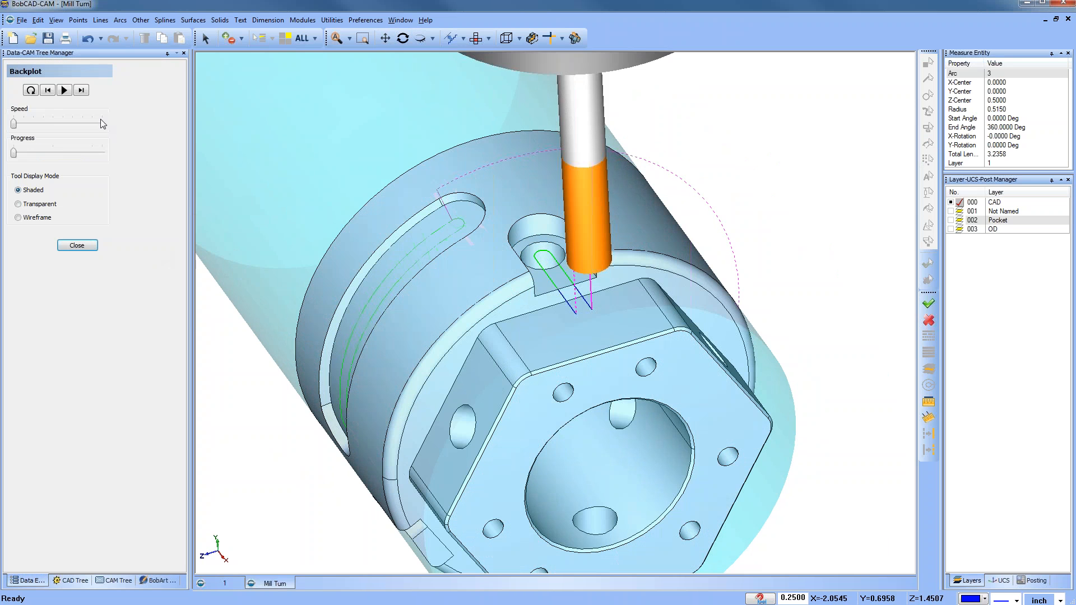
left_click(85, 90)
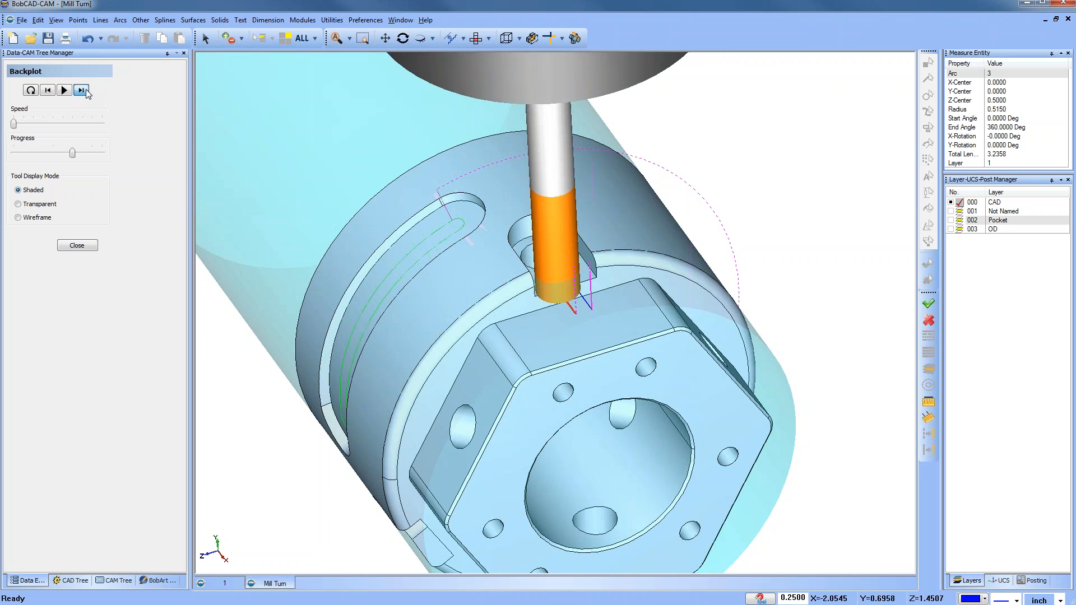
mouse_move(555, 362)
middle_mouse_down()
mouse_move(507, 377)
mouse_move(562, 386)
middle_mouse_up()
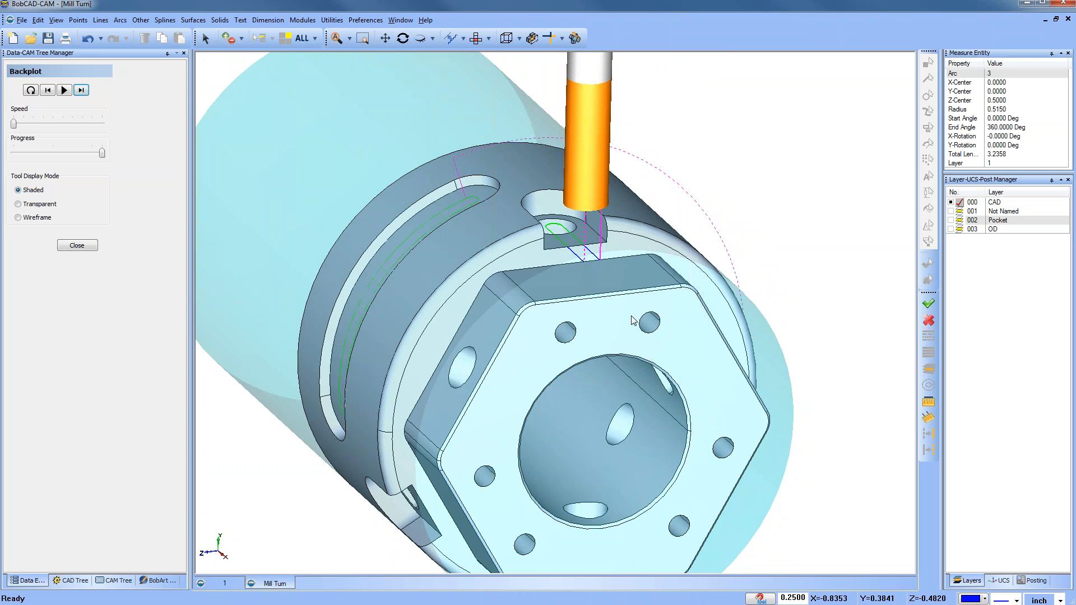
middle_click_drag(588, 331, 608, 336)
left_click(82, 246)
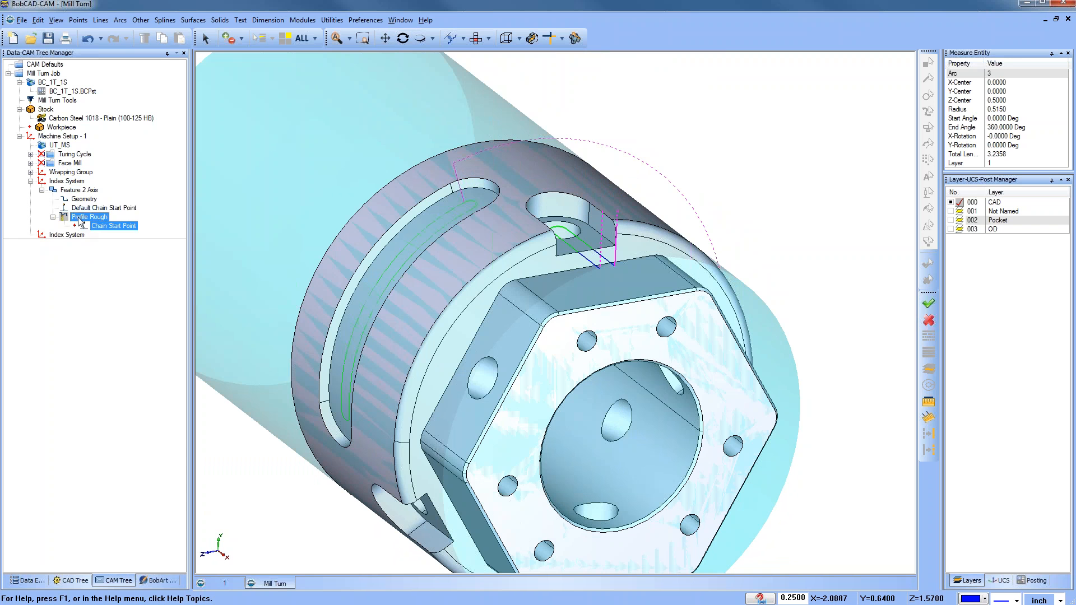
Step: Reopen the feature, switch the rough tool to the 3/8 flat endmill from the tool crib, and recompute
right_click(79, 195)
left_click(90, 202)
left_click(346, 200)
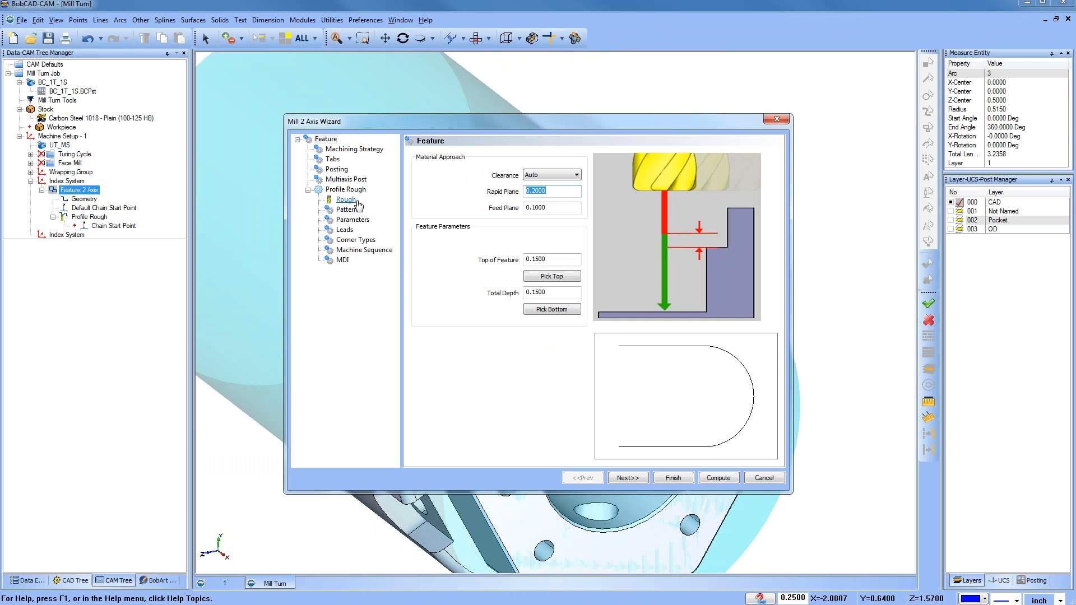
left_click(480, 159)
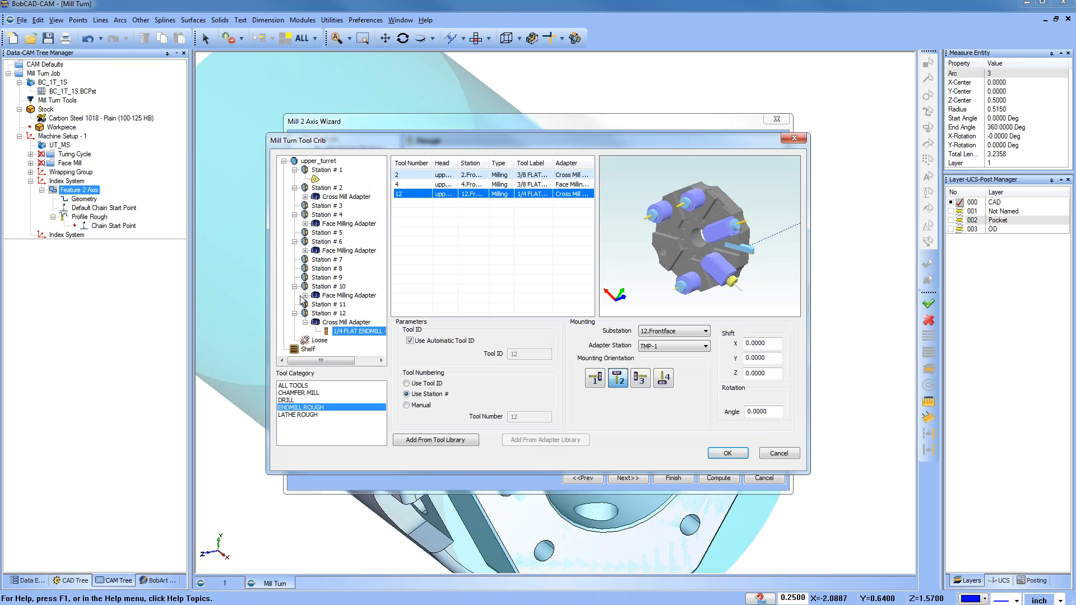
left_click(306, 197)
left_click(355, 205)
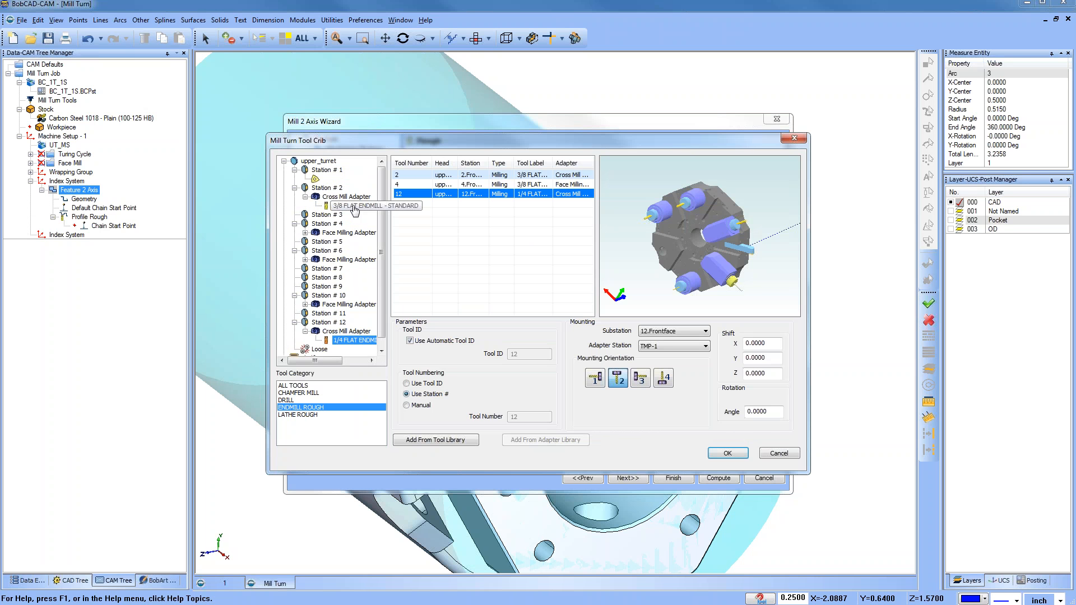
left_click(728, 453)
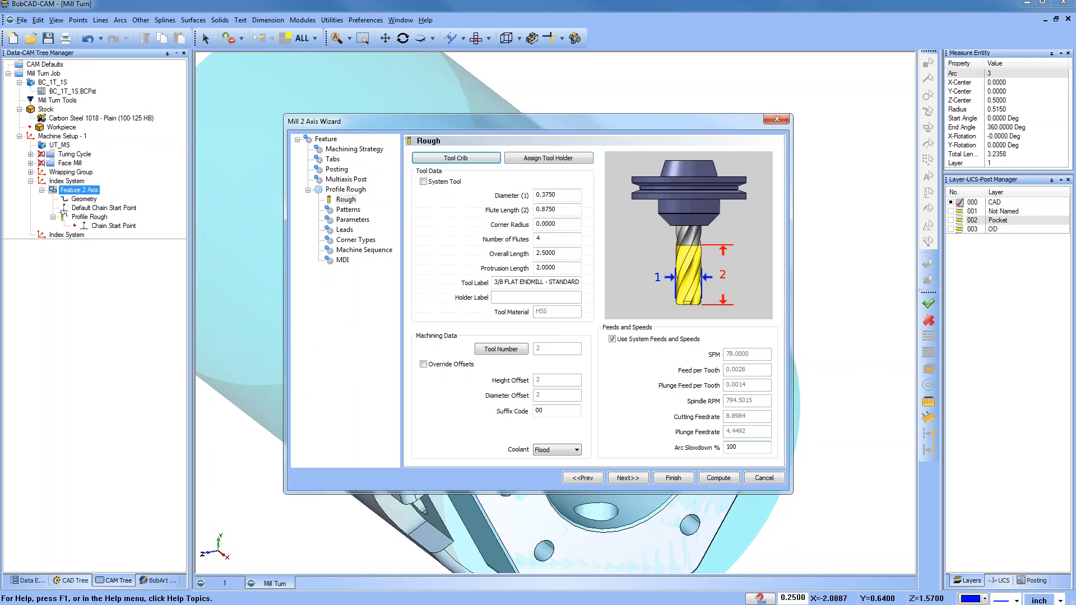
left_click(719, 478)
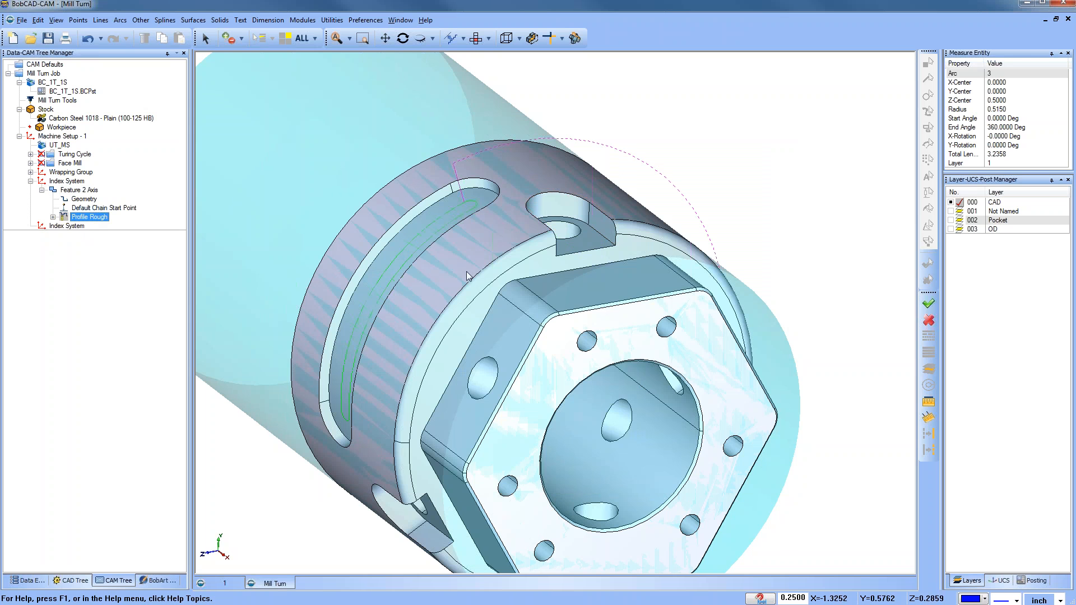
Step: Reopen the feature's wizard and set the side allowance to 0
left_click(54, 217)
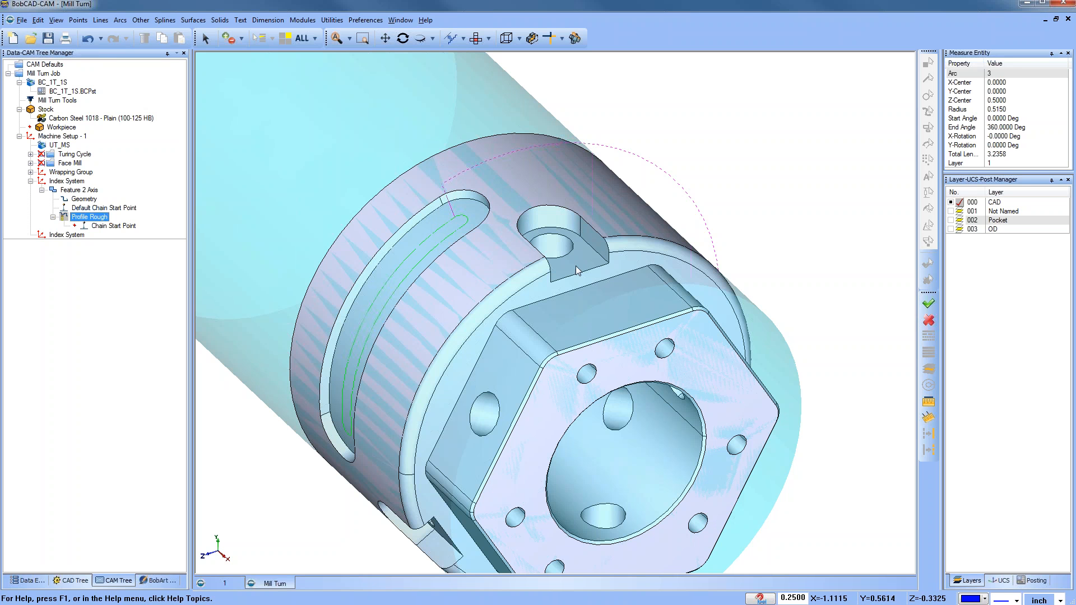
right_click(79, 190)
left_click(98, 200)
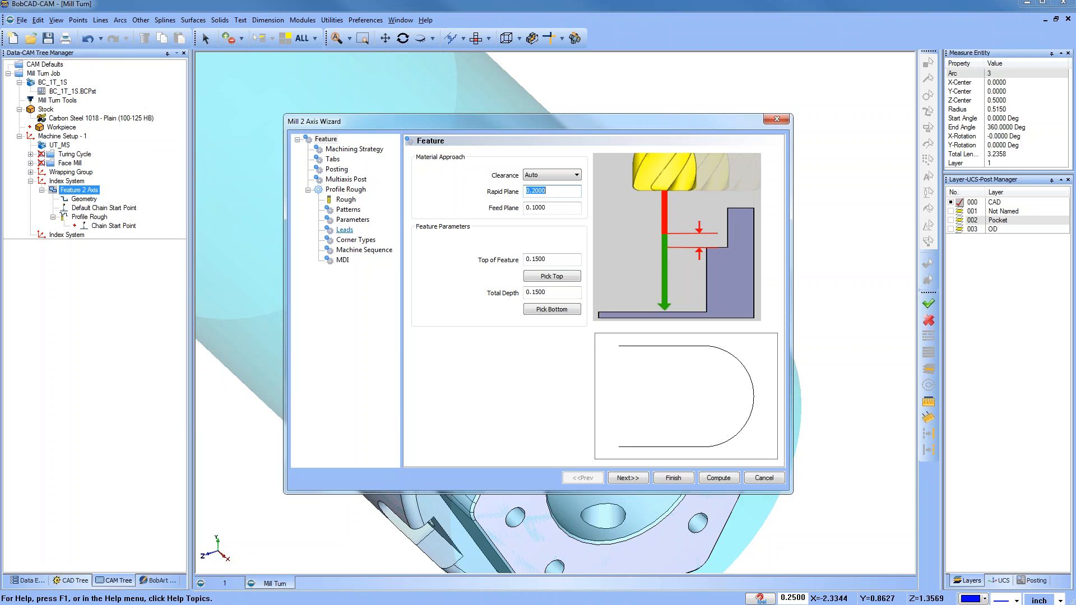
left_click(348, 210)
left_click(355, 221)
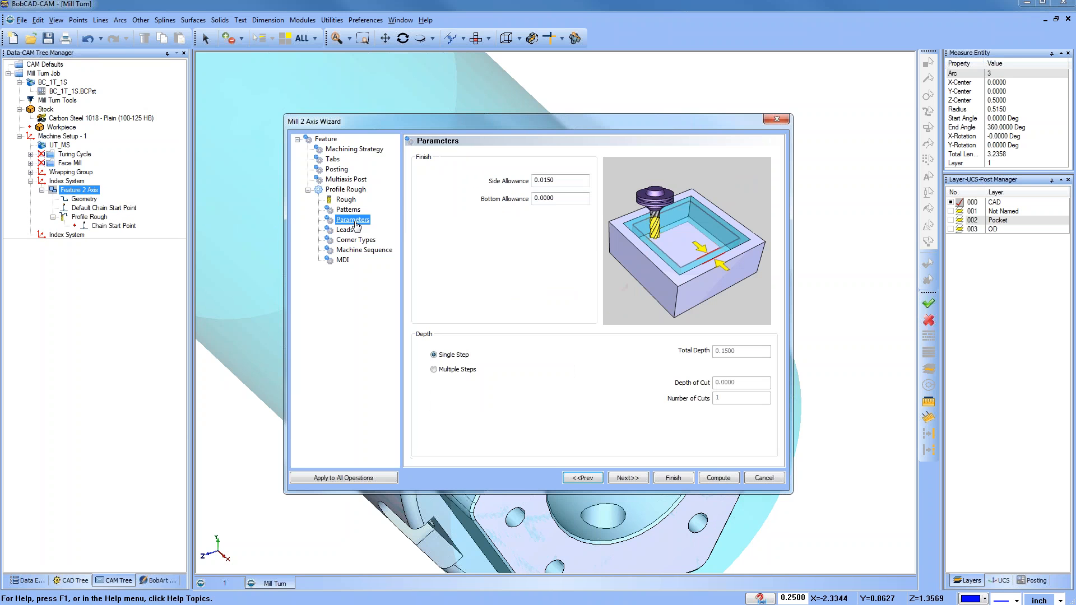
key("Tab")
type("0")
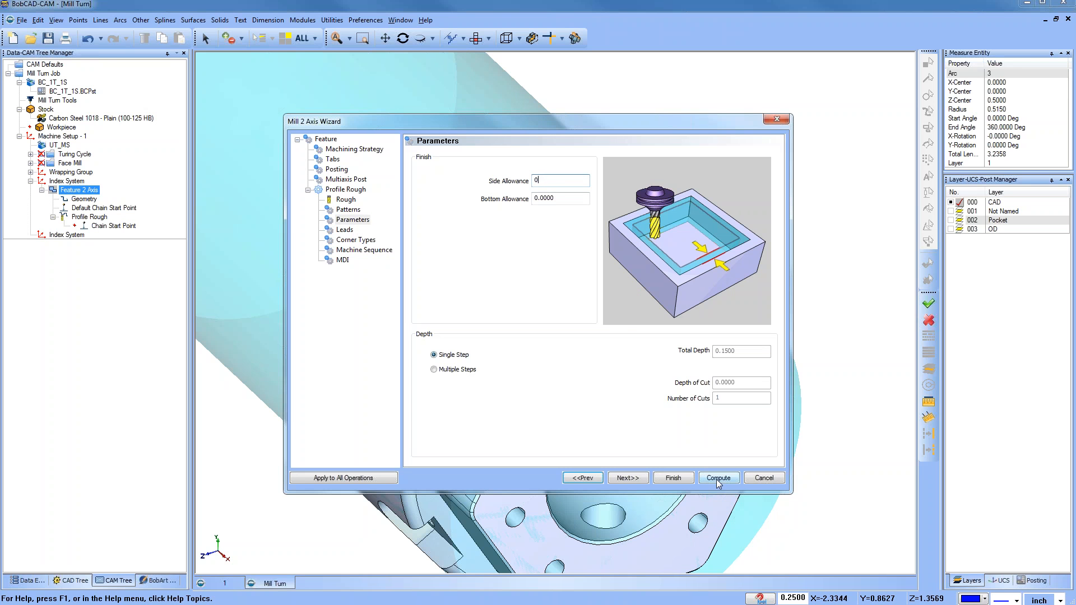
Step: Give the lead-out its own vertical setting instead of matching the lead-in, and recompute the toolpath
left_click(343, 230)
left_click(609, 338)
left_click(609, 357)
left_click(718, 478)
Step: Backplot the updated Profile Rough toolpath to check it
left_click(89, 217)
right_click(82, 219)
left_click(125, 237)
left_click(87, 90)
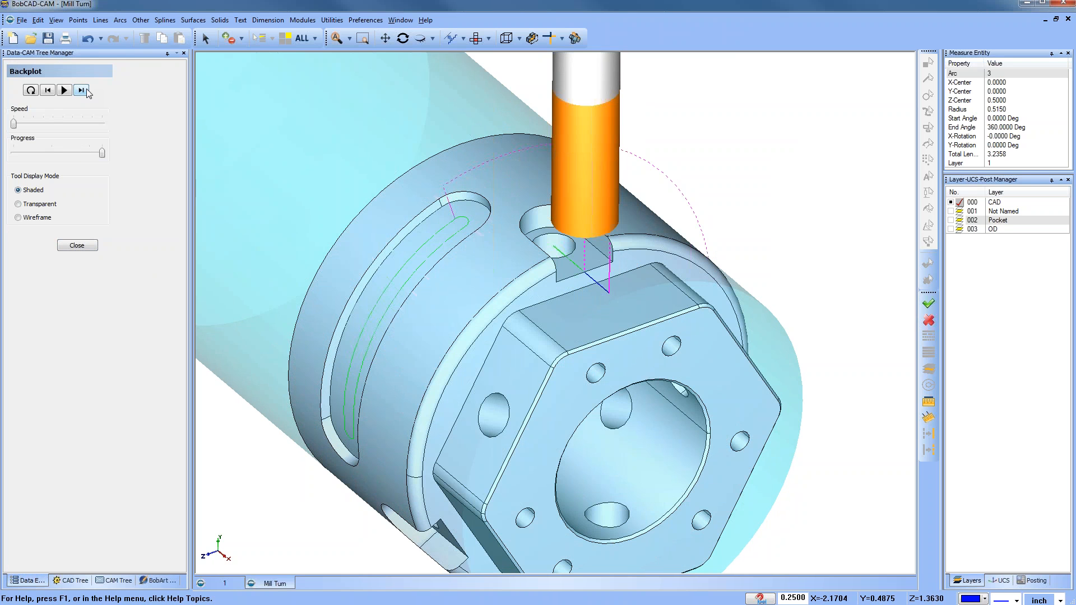
left_click(77, 245)
scroll(519, 245, "down", 1)
scroll(519, 245, "down", 2)
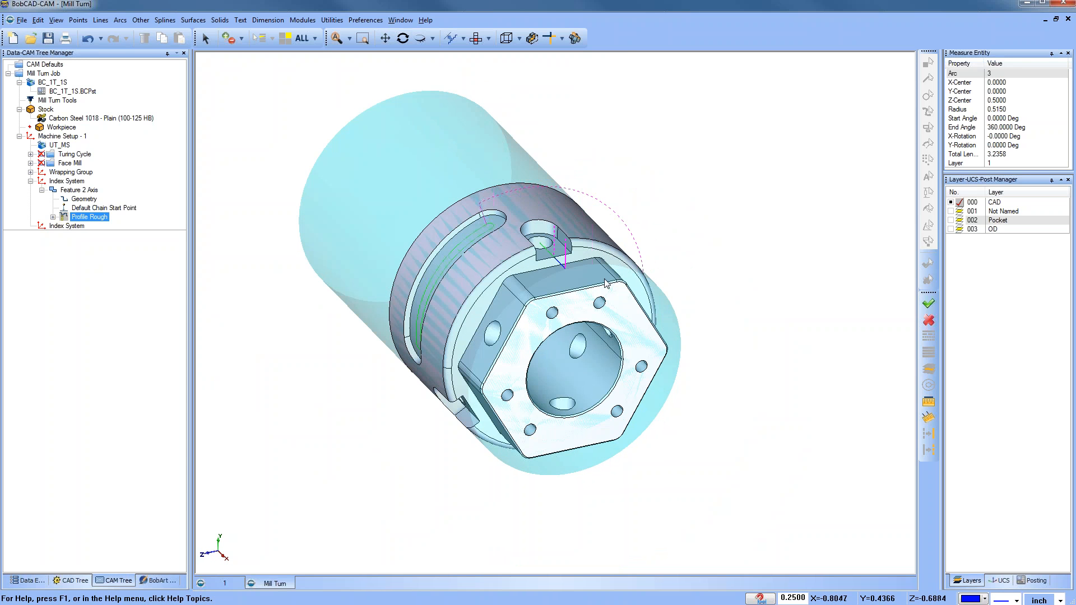
Step: Add a Rotate toolpath pattern with the 3D option to the first index system
left_click(73, 190)
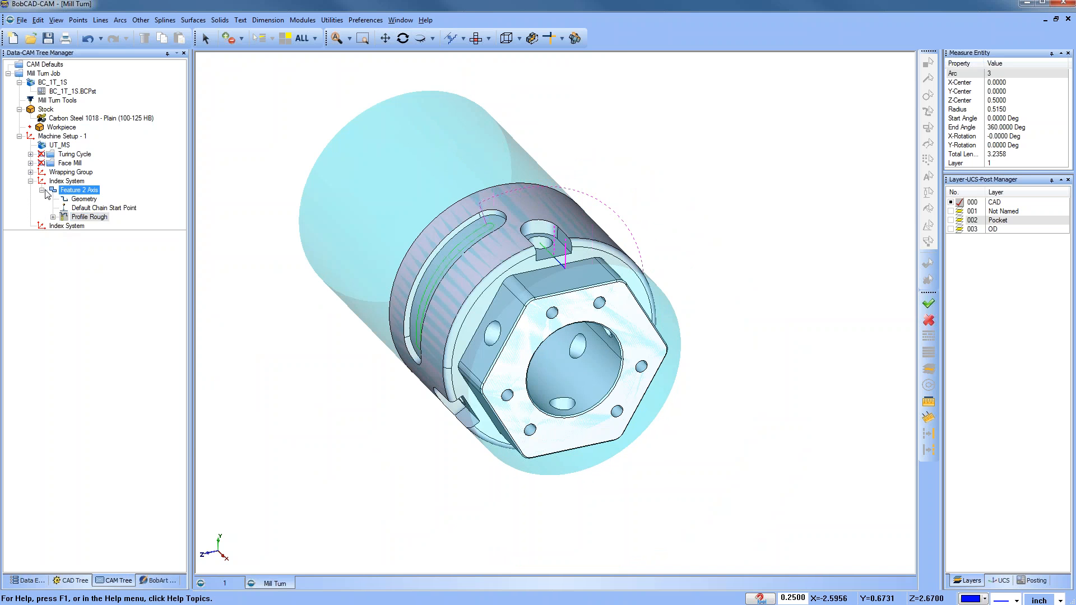
left_click(41, 190)
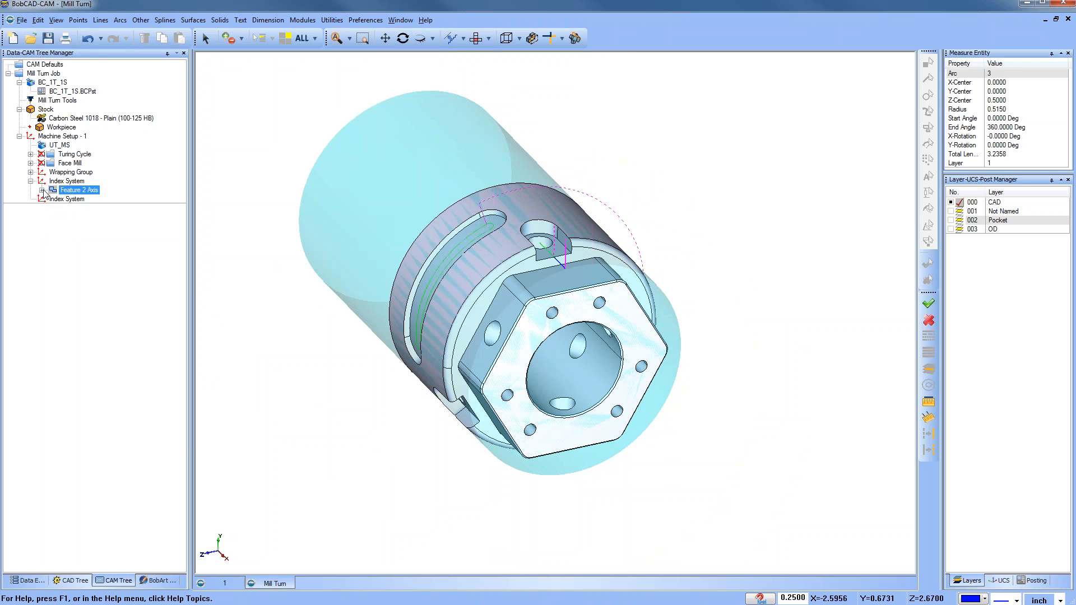
right_click(76, 181)
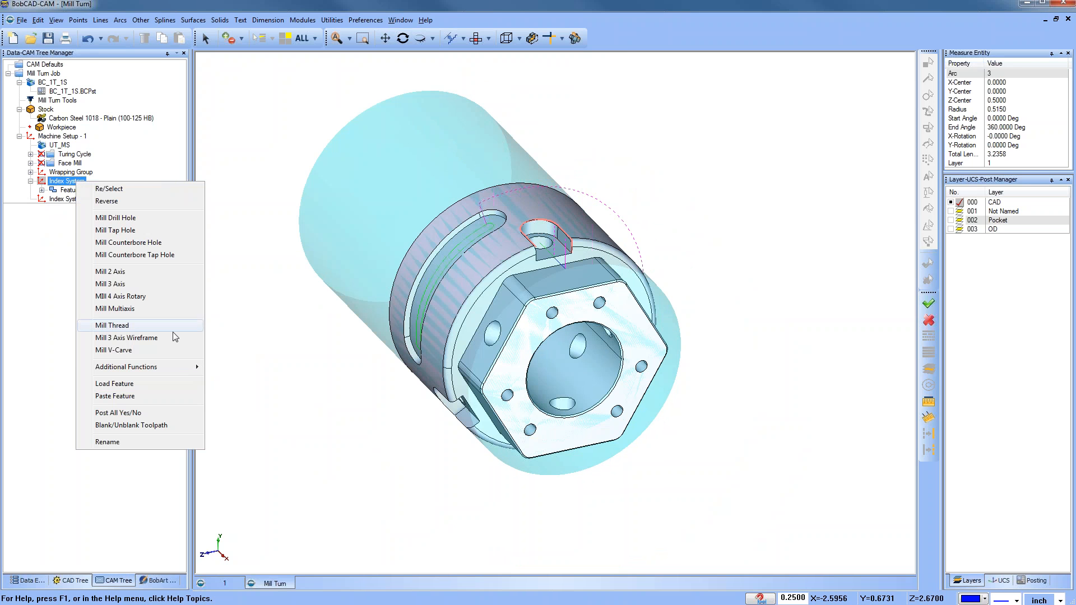
mouse_move(179, 370)
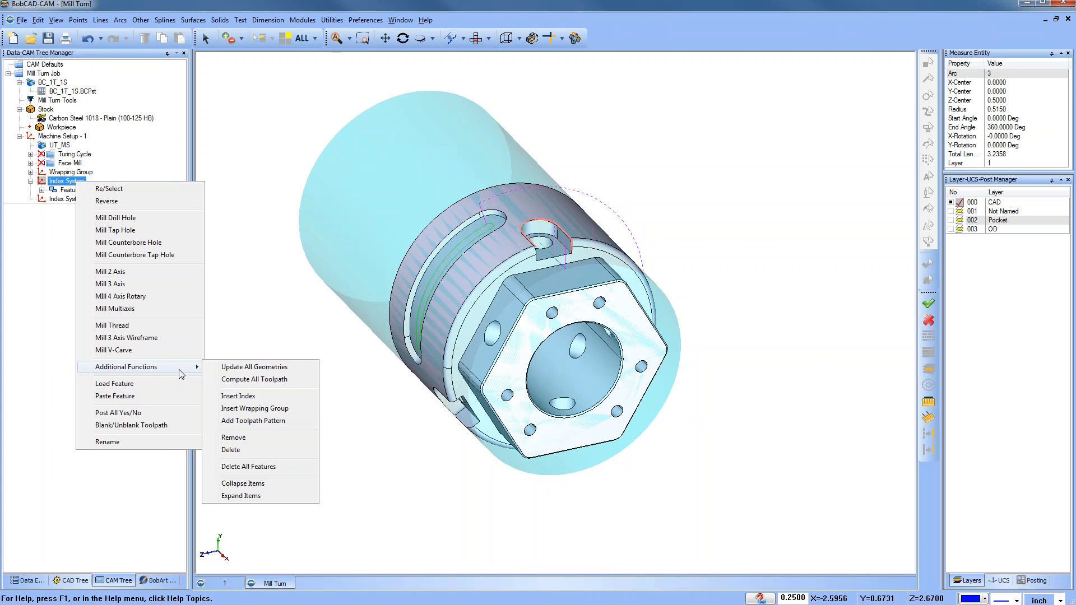
left_click(281, 424)
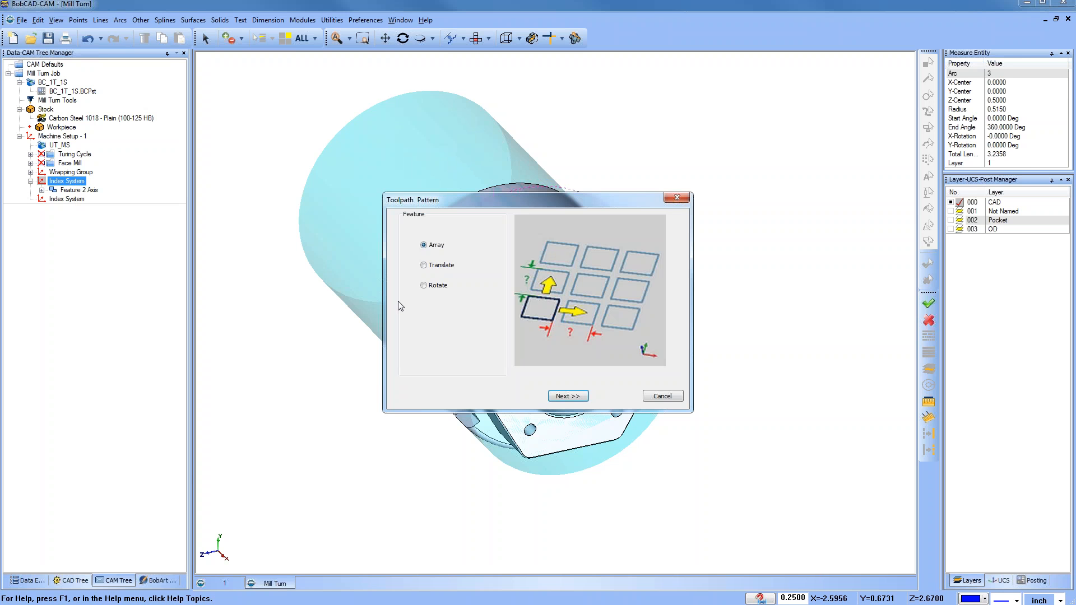
left_click(424, 286)
left_click(569, 398)
left_click(403, 226)
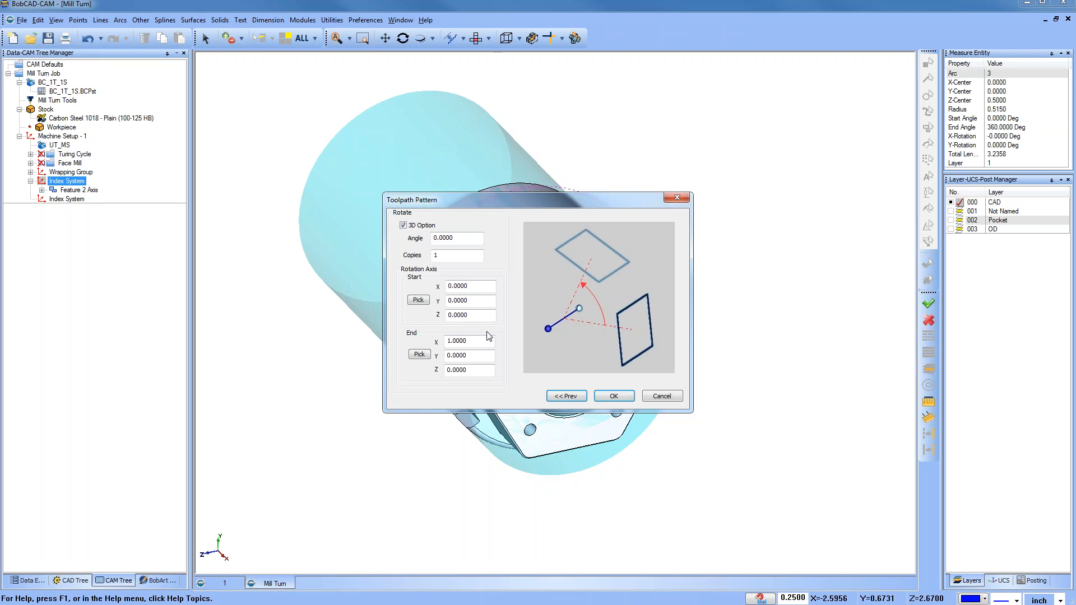
left_click(613, 397)
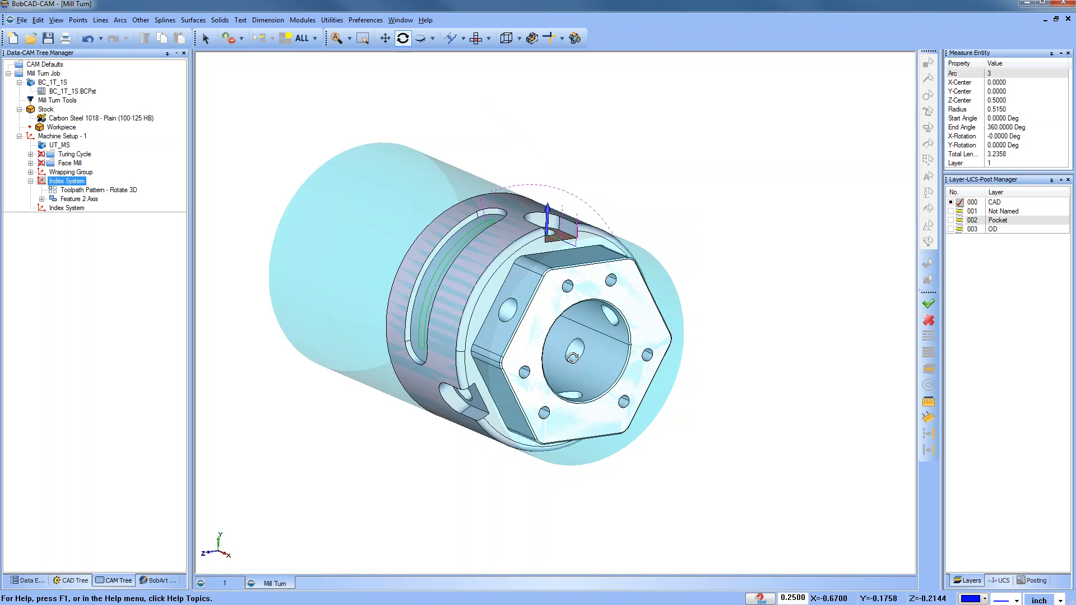
Step: Hide the CAD layer and draw a reference line from 0,0,0 to 1,0,0 on the Not Named layer
left_click(950, 212)
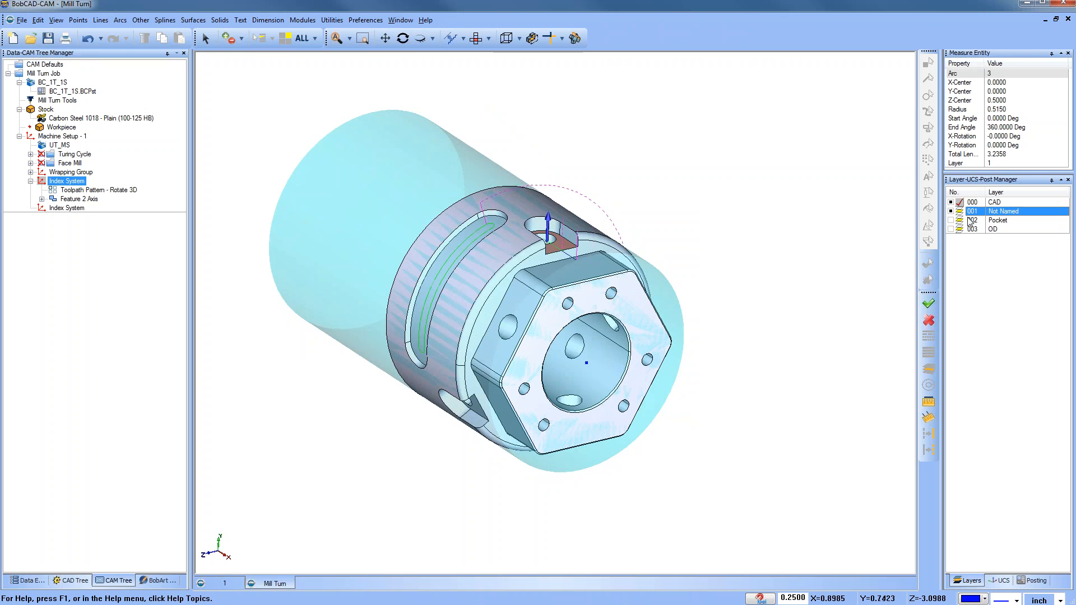
left_click(950, 202)
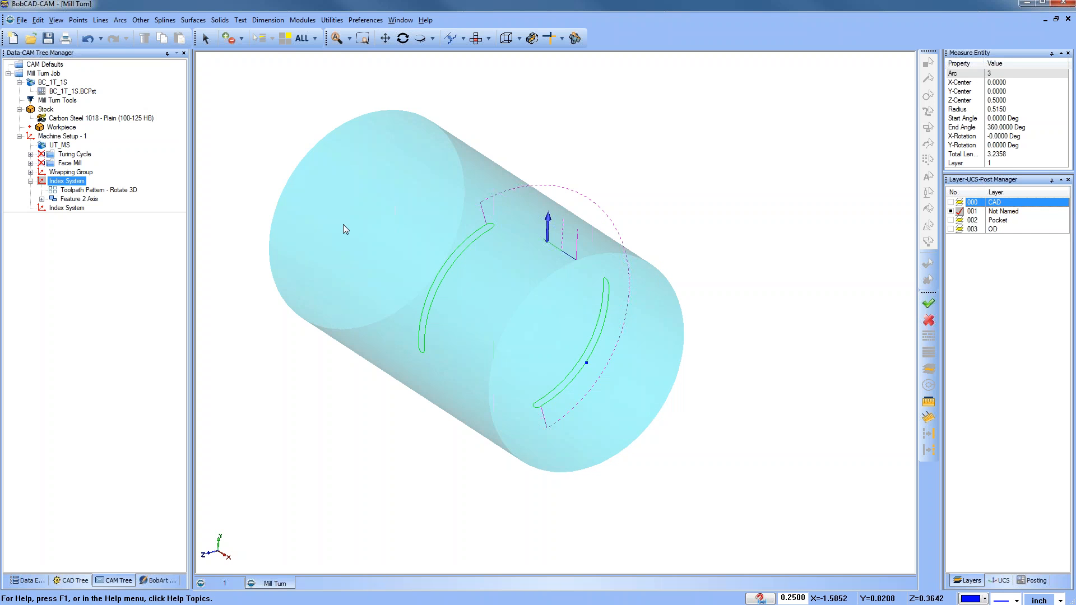
left_click(101, 20)
left_click(120, 41)
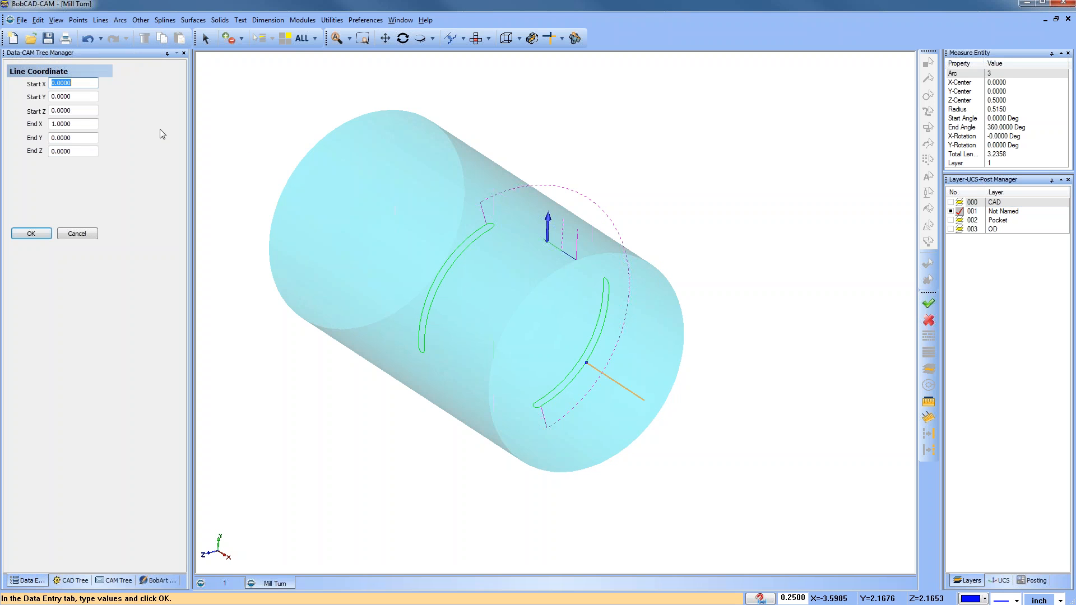
left_click(76, 233)
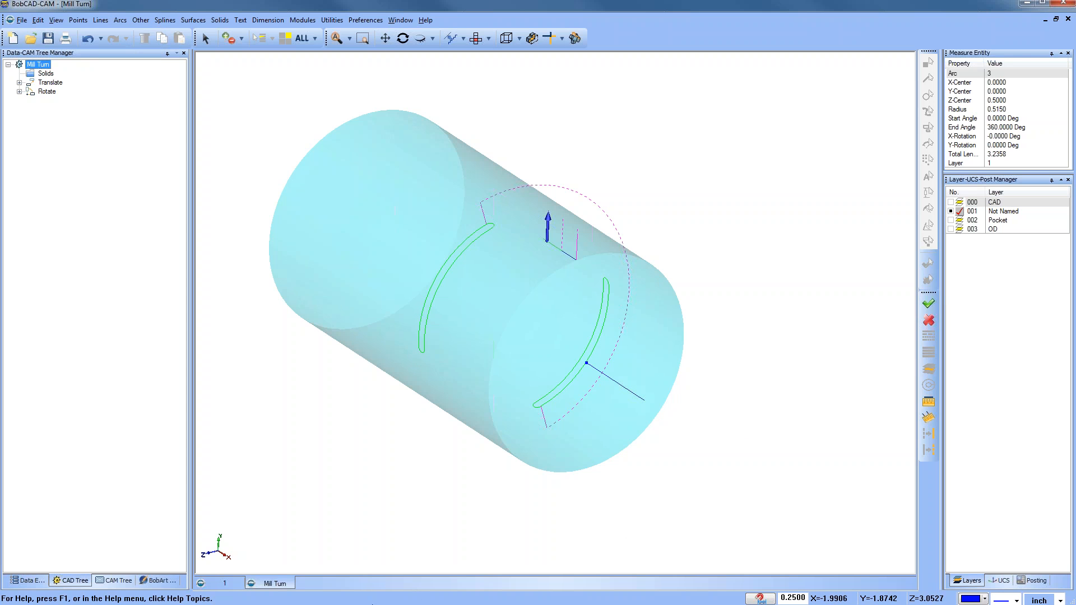
Step: Edit the first Rotate 3D toolpath pattern and pick the reference line's two endpoints as the rotation axis start and end
left_click(125, 578)
left_click(79, 199)
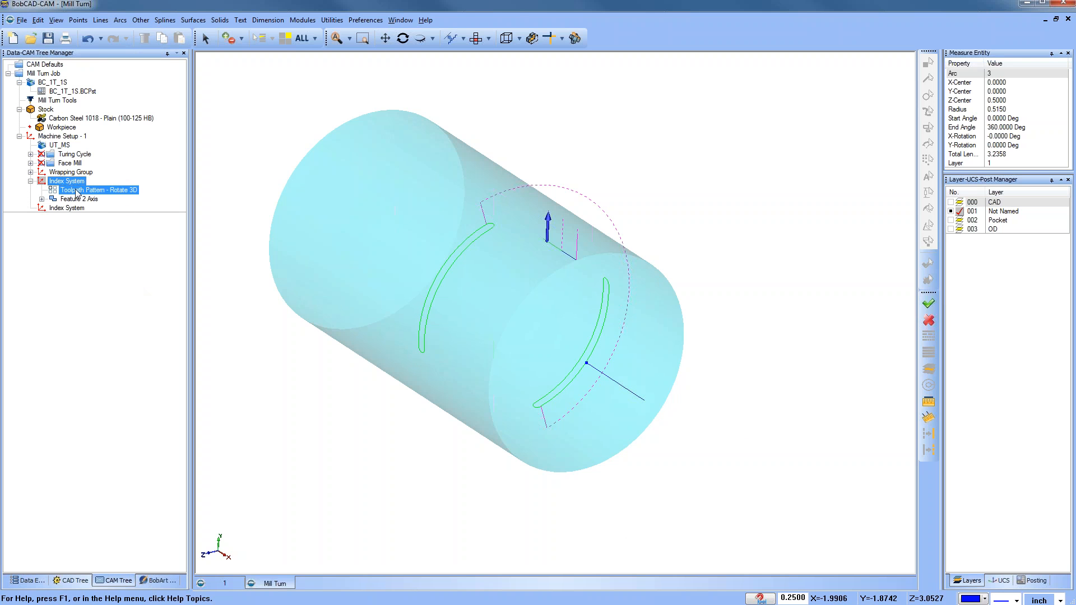
left_click(84, 190)
right_click(84, 190)
left_click(152, 212)
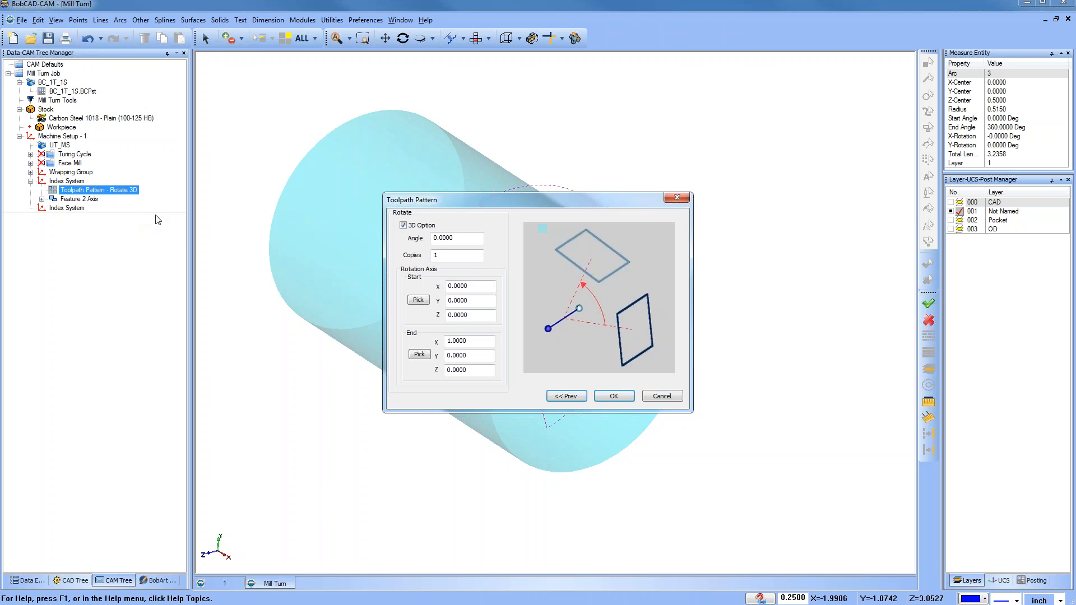
left_click(418, 300)
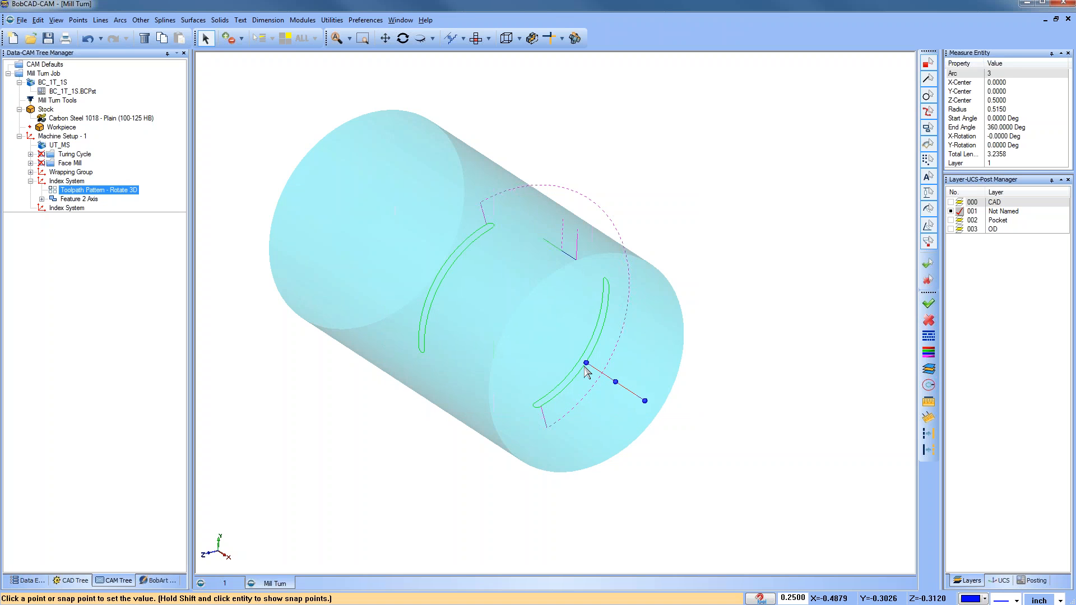
left_click(585, 369)
left_click(420, 354)
left_click(646, 402)
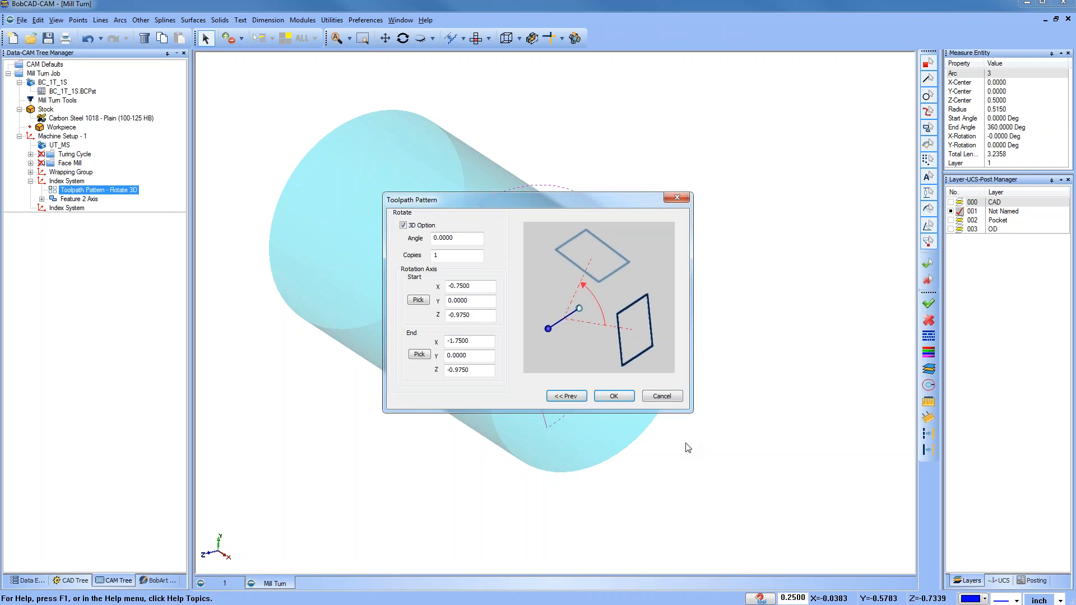
Step: Set the pattern angle to 120 and the copies to 2, and apply the pattern
left_click_drag(471, 239, 349, 238)
type("120")
left_click(447, 257)
type("2")
left_click(615, 396)
Step: Show the CAD layer again
mouse_move(553, 367)
middle_mouse_down()
mouse_move(442, 353)
mouse_move(551, 355)
middle_mouse_up()
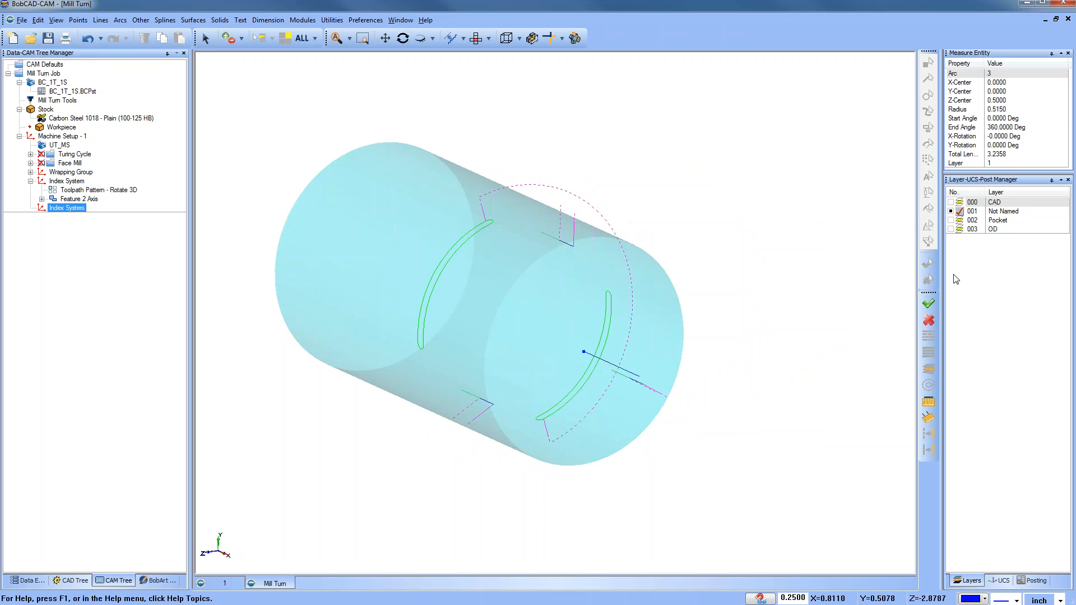
left_click(950, 202)
middle_click_drag(499, 298, 508, 324)
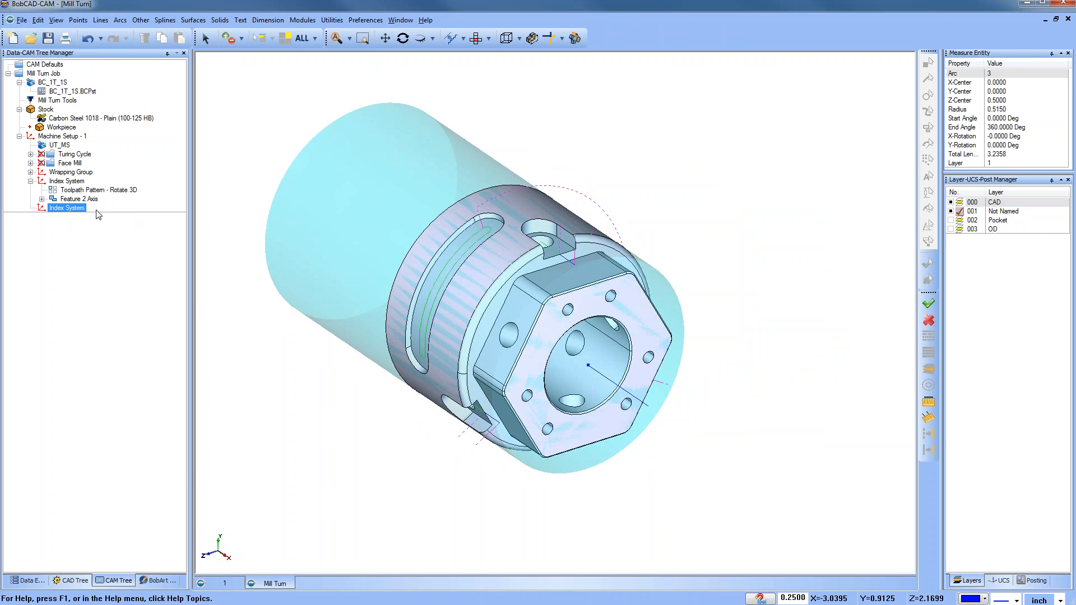
Step: Add a Mill Drill Hole feature to the second index system and select the hole on the flat
left_click(69, 208)
right_click(70, 210)
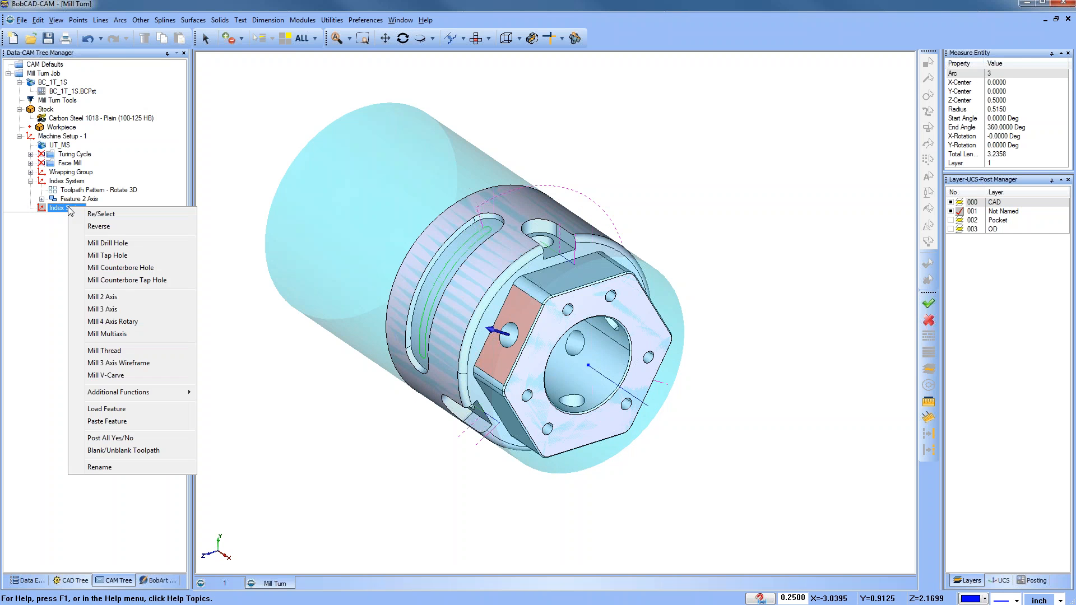
left_click(139, 245)
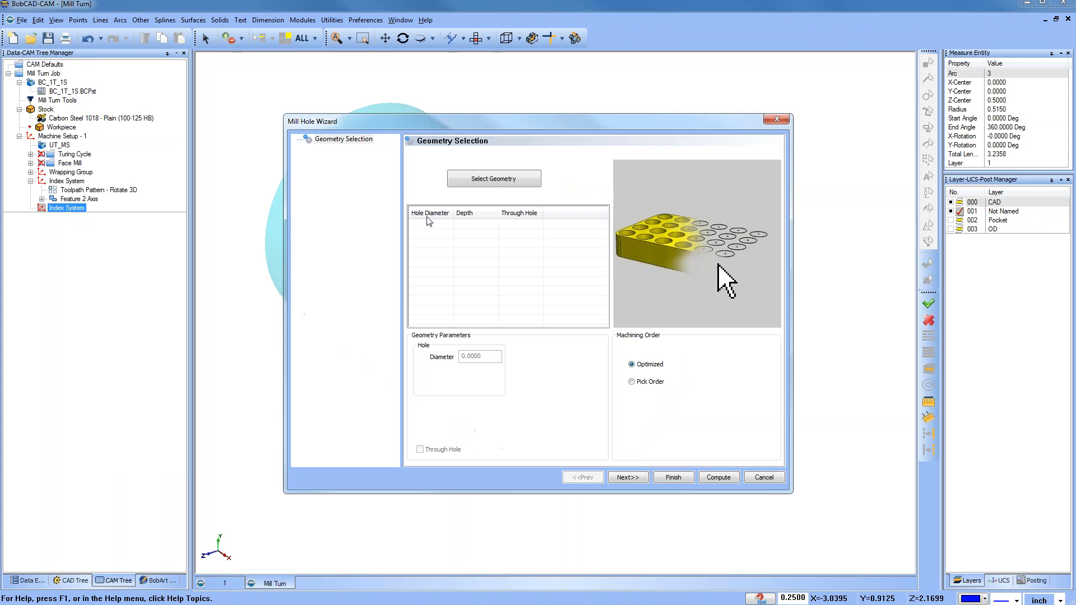
left_click(487, 179)
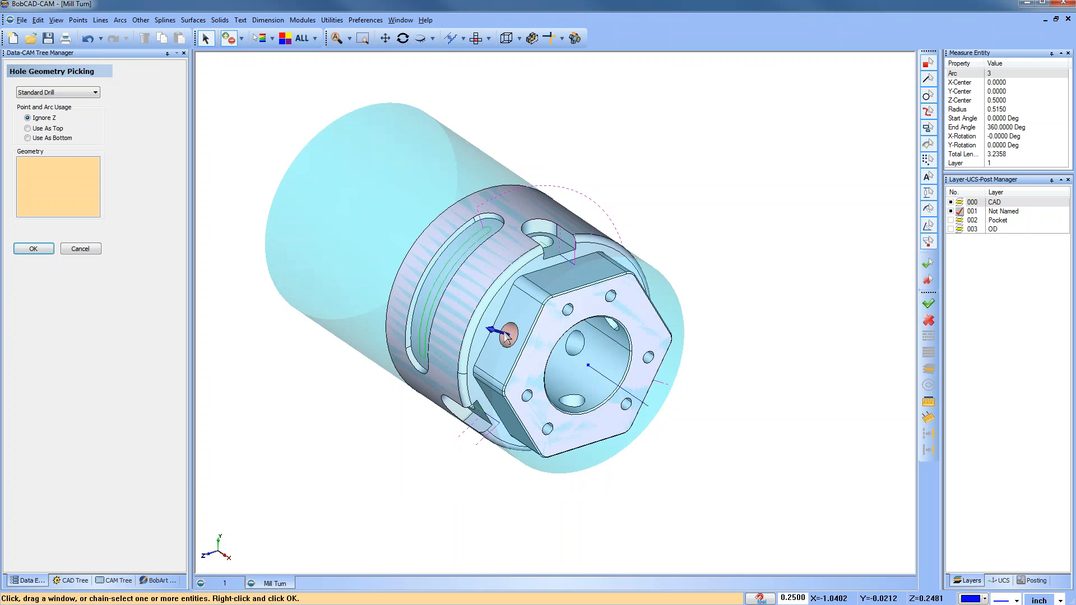
left_click(31, 250)
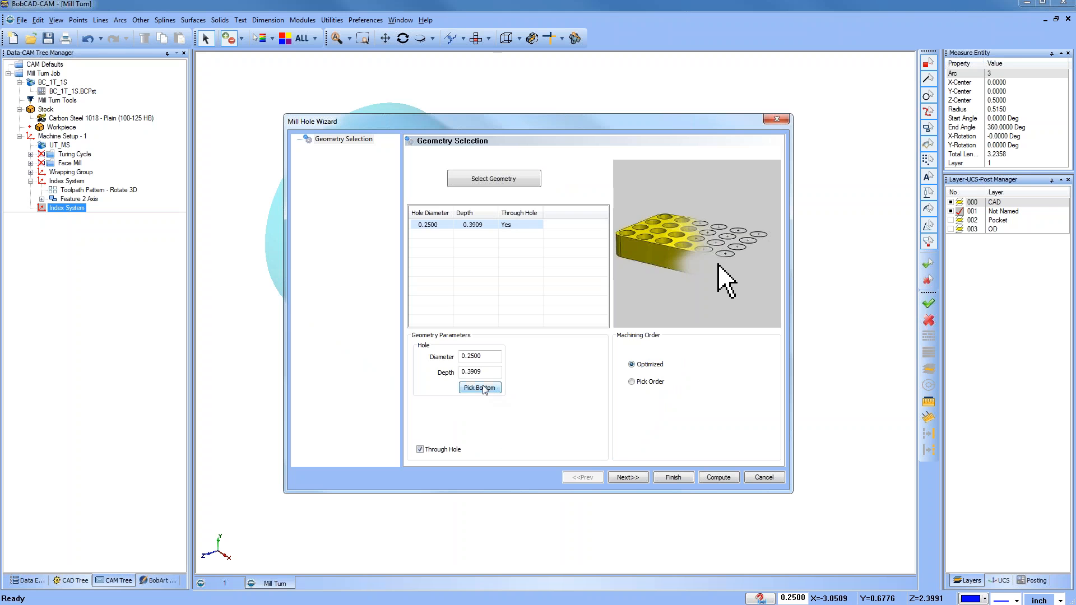
Step: Choose the Hole machining strategy template for the 0.2500 hole feature
left_click(634, 476)
left_click(370, 149)
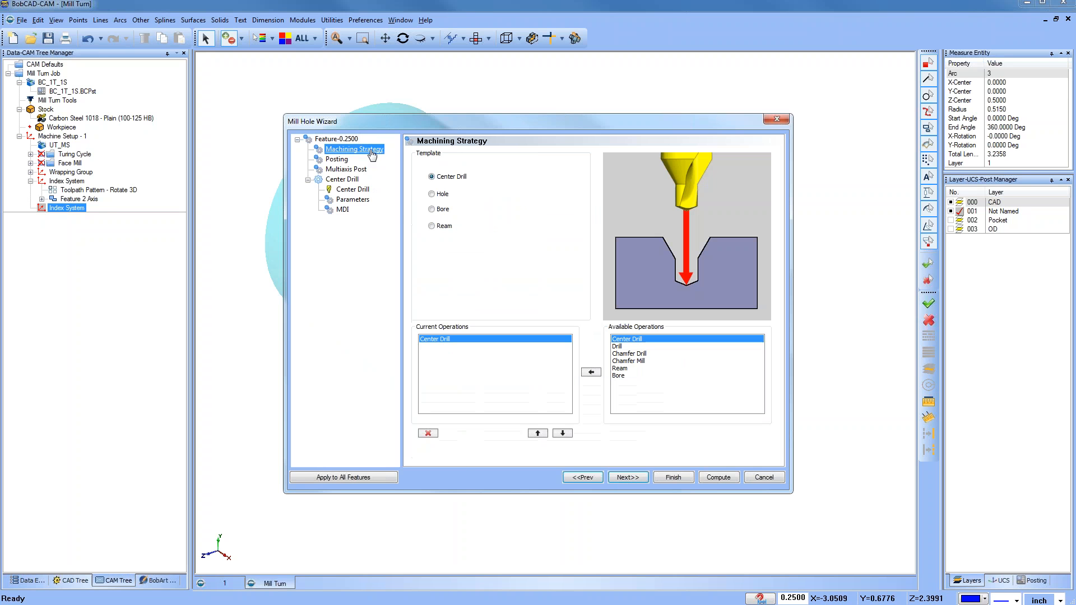
left_click(432, 194)
left_click(428, 433)
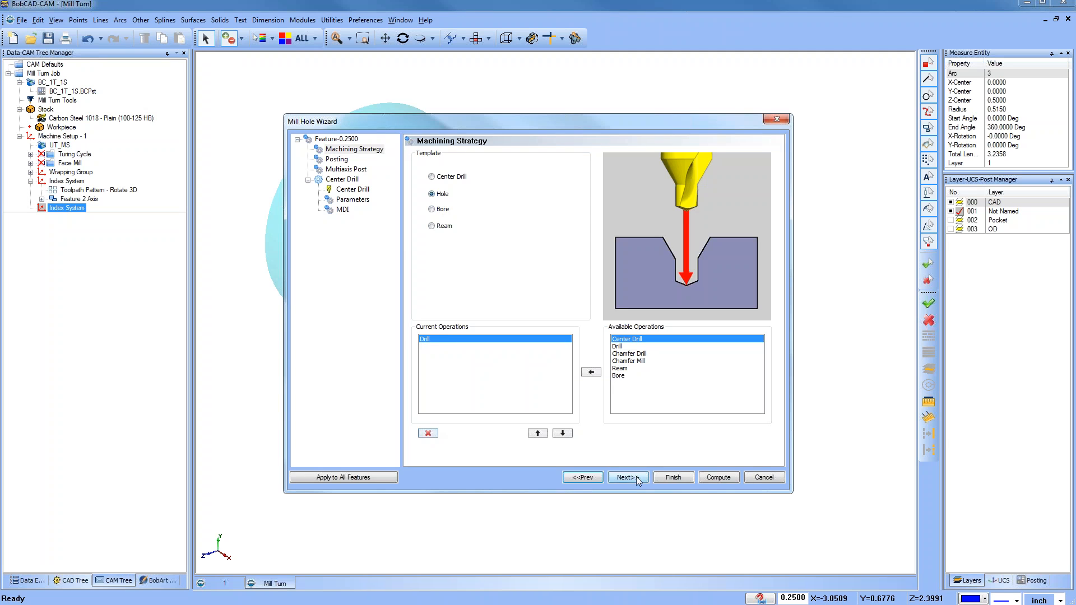
left_click(629, 478)
Step: Assign the 1/4 FLAT ENDMILL from station 12 in the tool crib to the operation and compute the toolpath
left_click(342, 189)
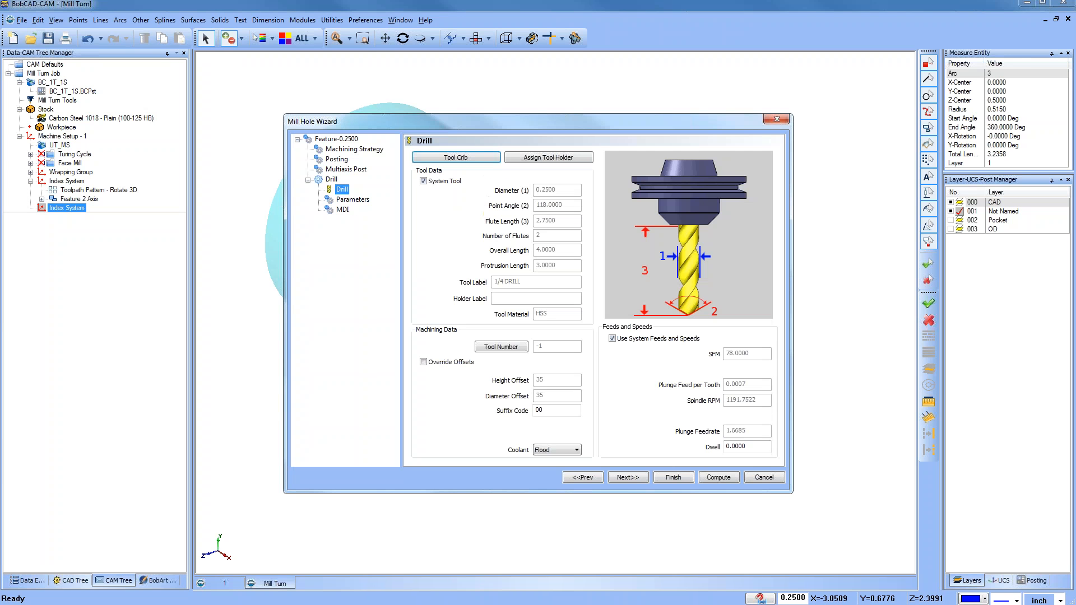
left_click(469, 159)
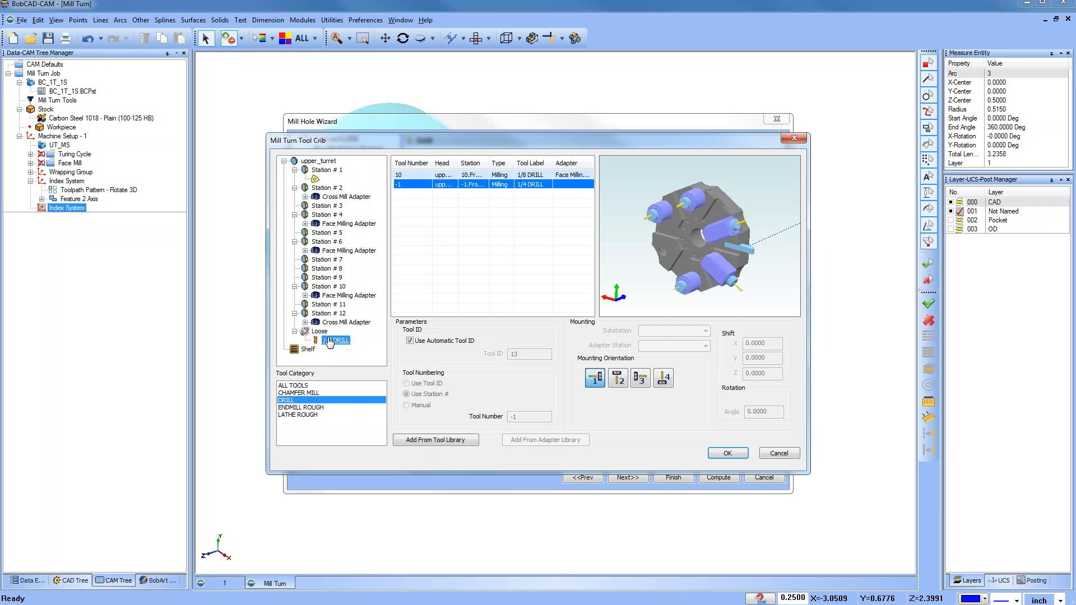
left_click(306, 322)
left_click(355, 332)
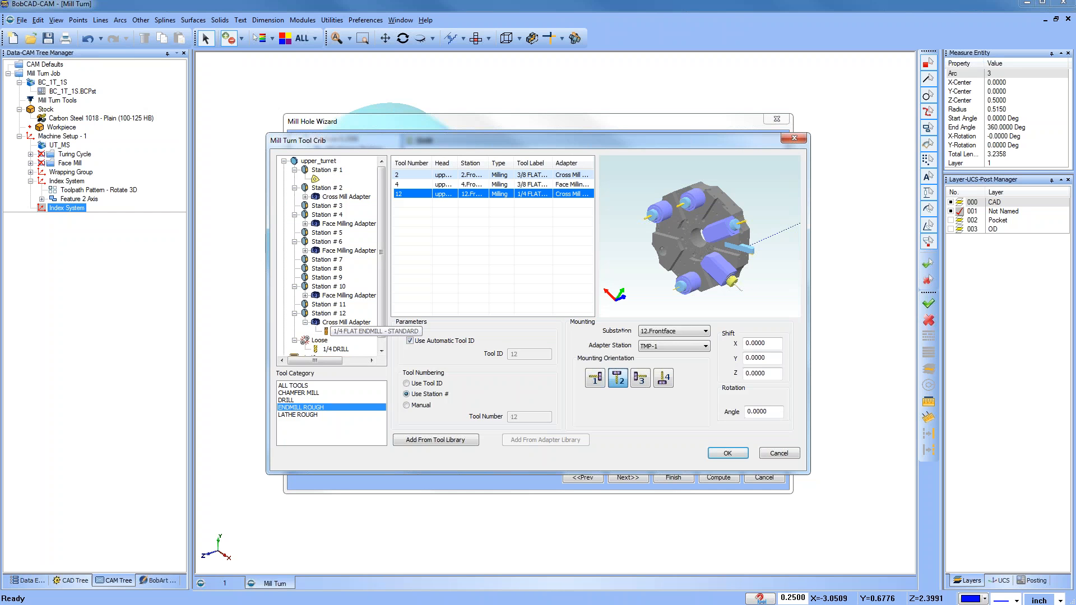
left_click(727, 456)
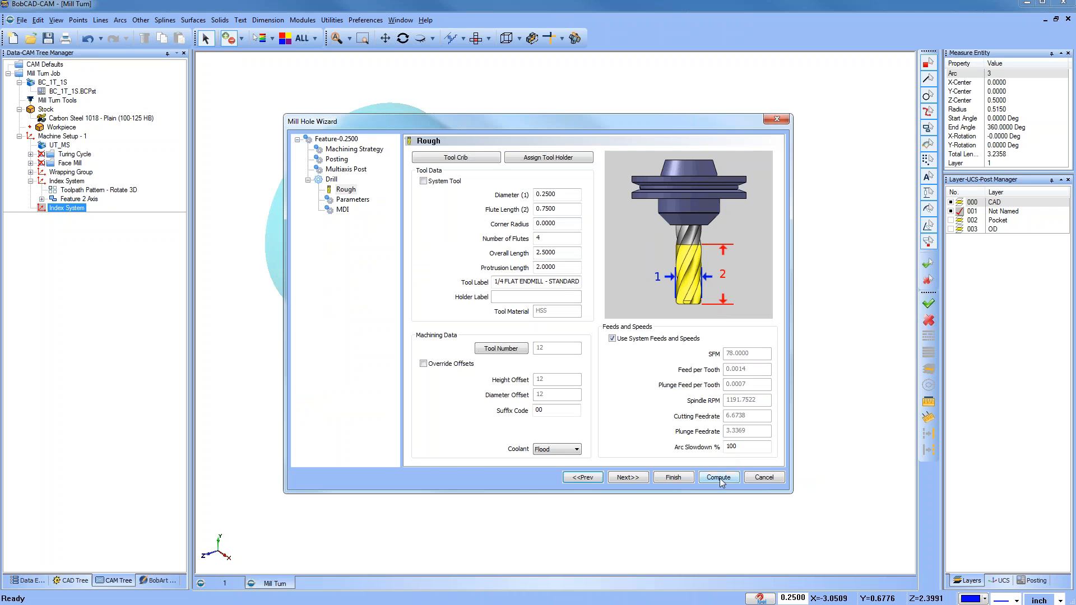
left_click(718, 477)
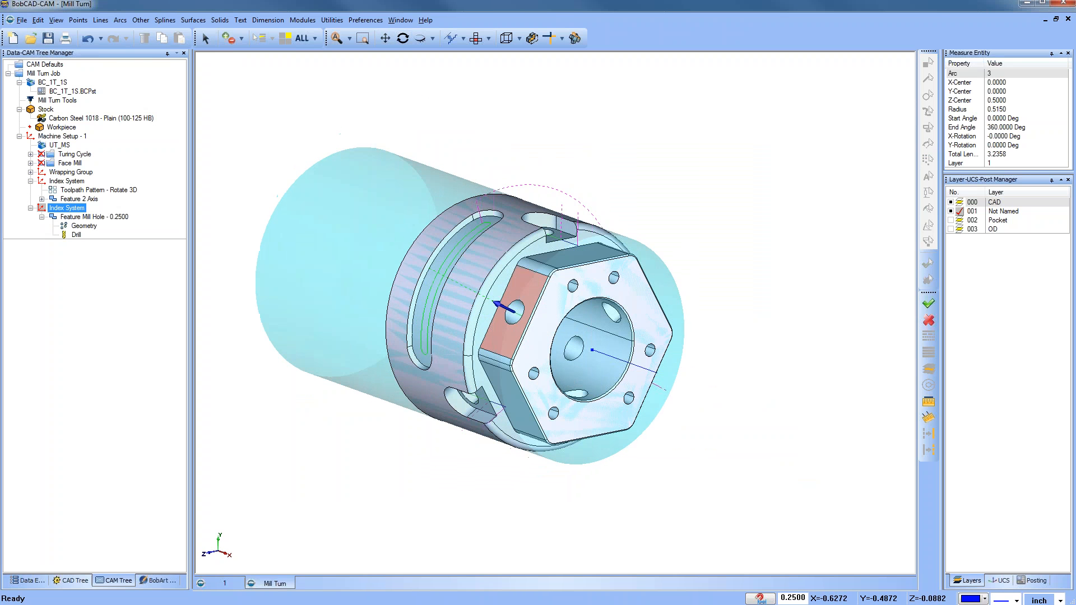
Step: Add a Rotate toolpath pattern to the second index system
middle_click_drag(556, 381, 549, 387)
mouse_move(550, 387)
middle_mouse_down()
mouse_move(608, 364)
mouse_move(546, 371)
middle_mouse_up()
left_click(53, 218)
left_click(42, 217)
right_click(90, 217)
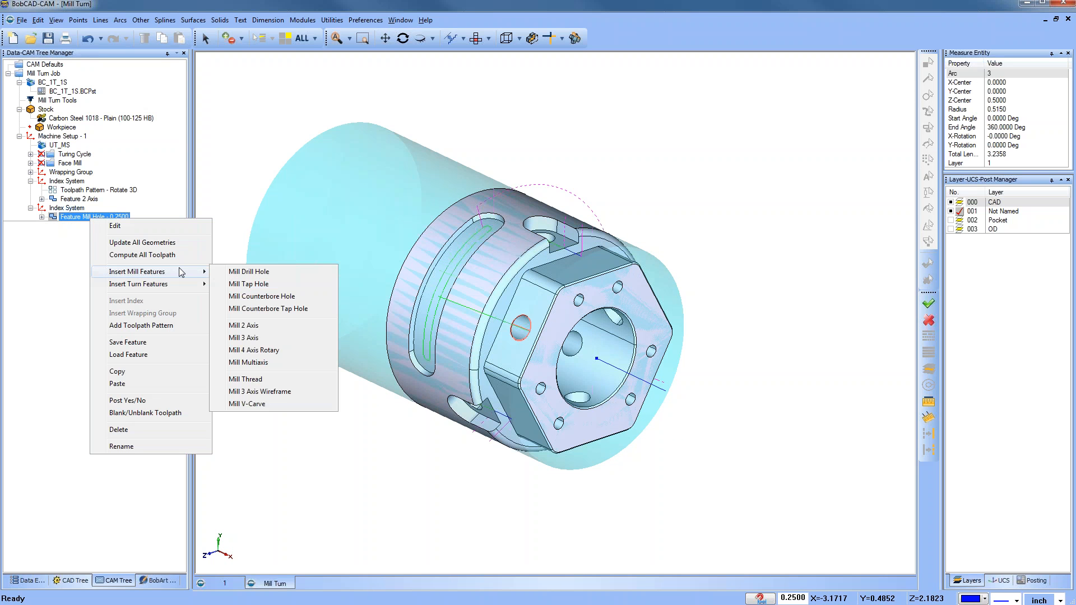
right_click(80, 210)
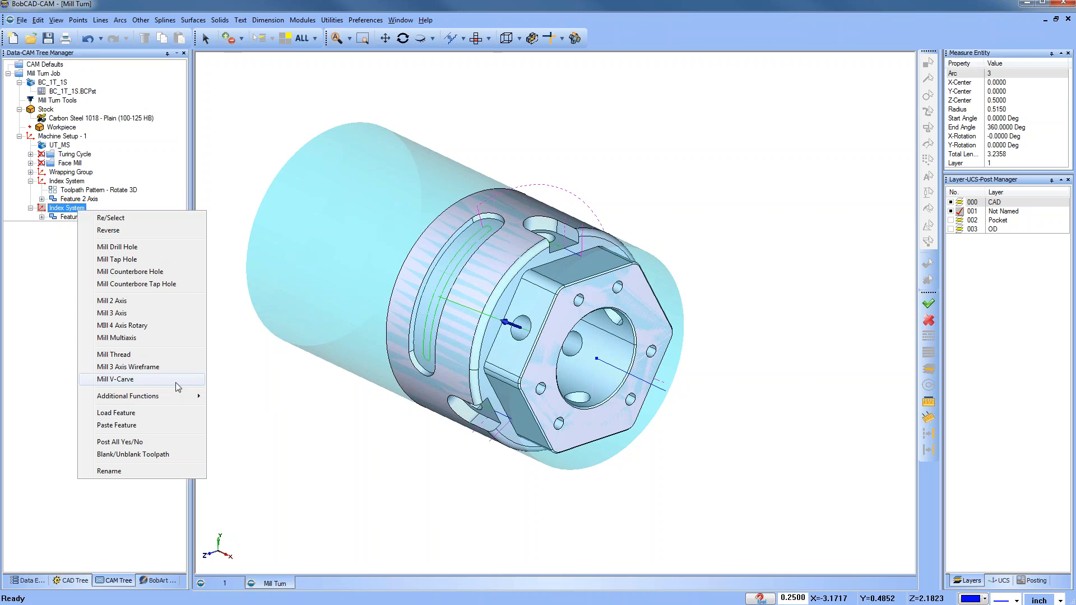
mouse_move(185, 397)
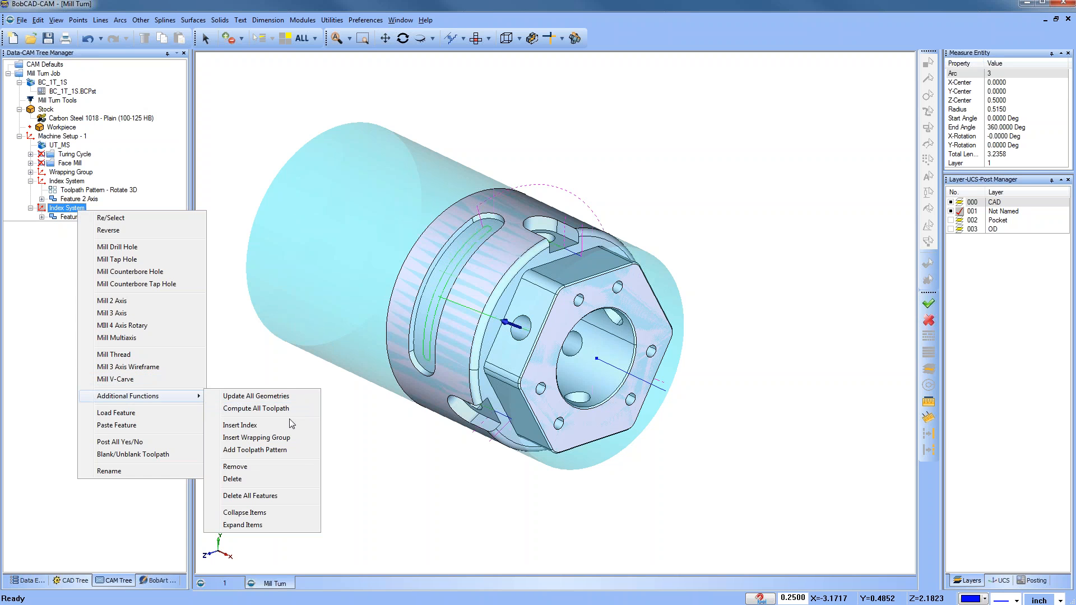
left_click(295, 450)
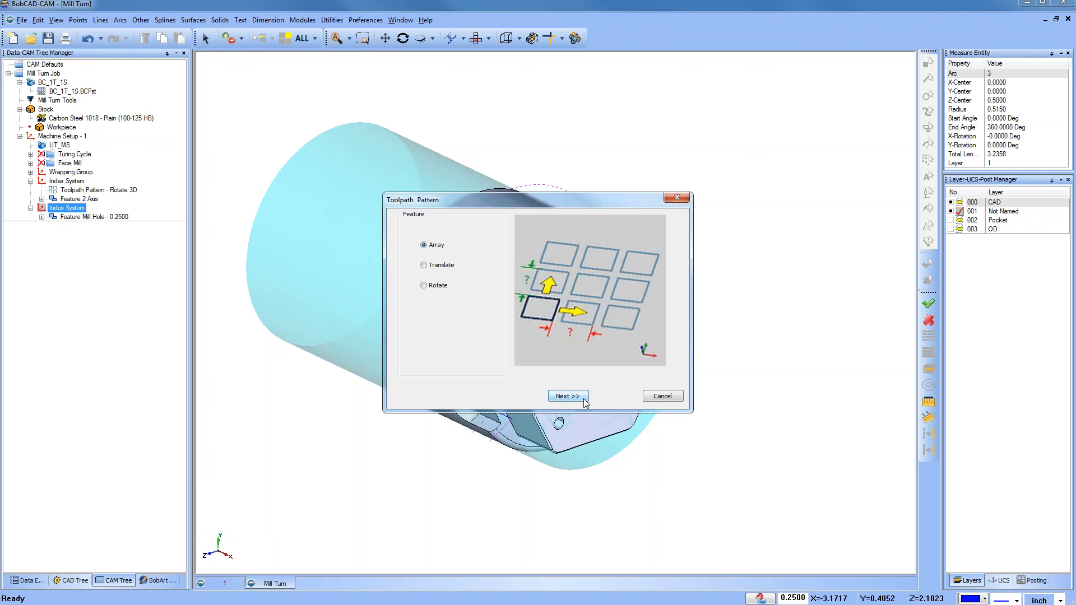
left_click(568, 396)
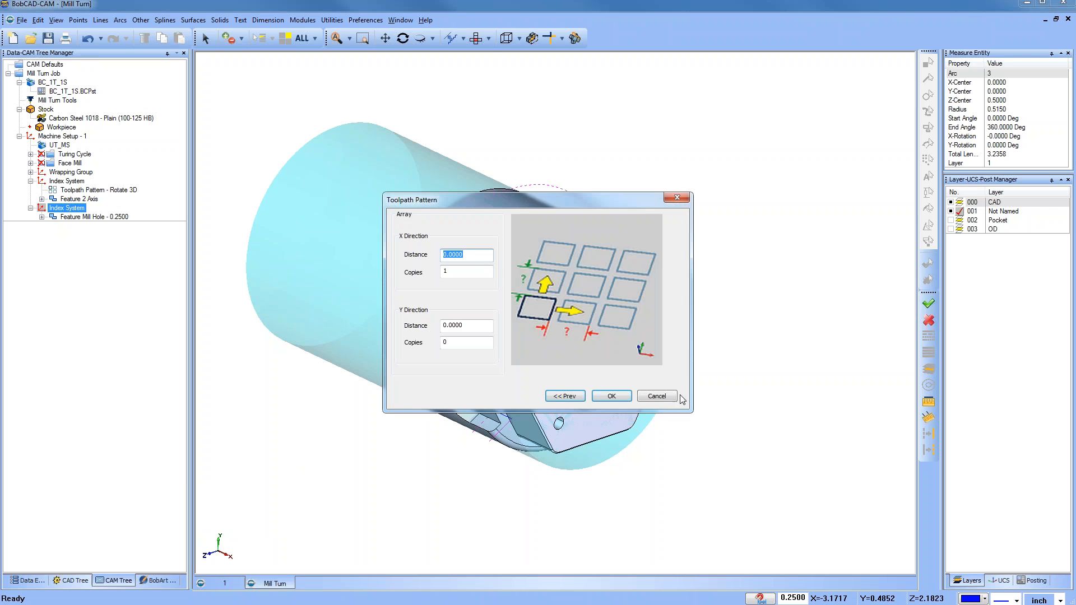
left_click(565, 396)
left_click(424, 285)
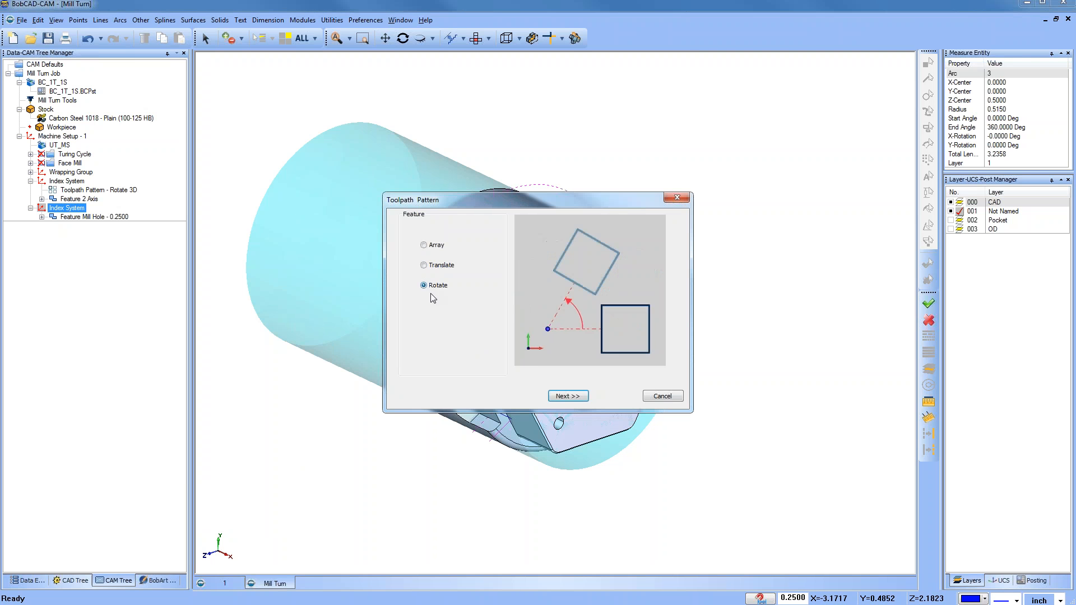
left_click(569, 398)
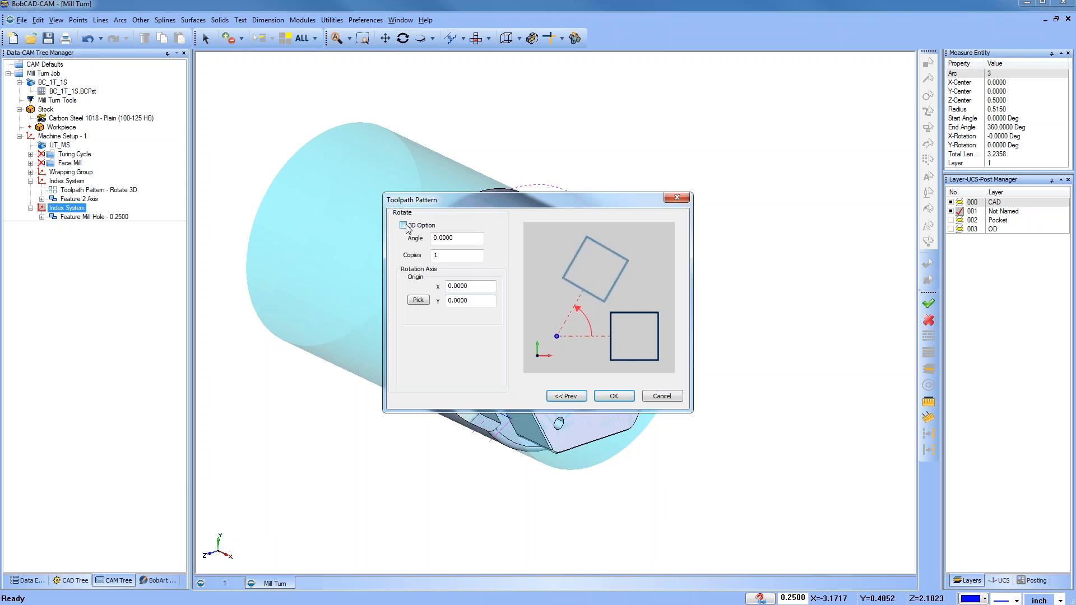
Step: Enable the 3D option, set the angle to 120, and pick the reference line's endpoints as the rotation axis
left_click(403, 226)
double_click(449, 237)
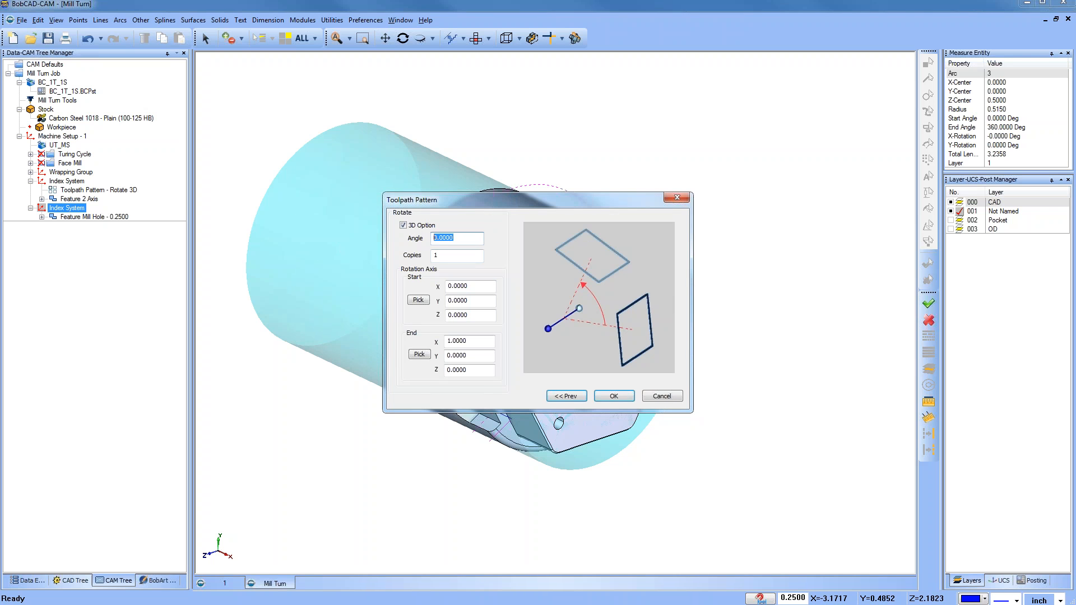
type("120")
key("Tab")
left_click(418, 300)
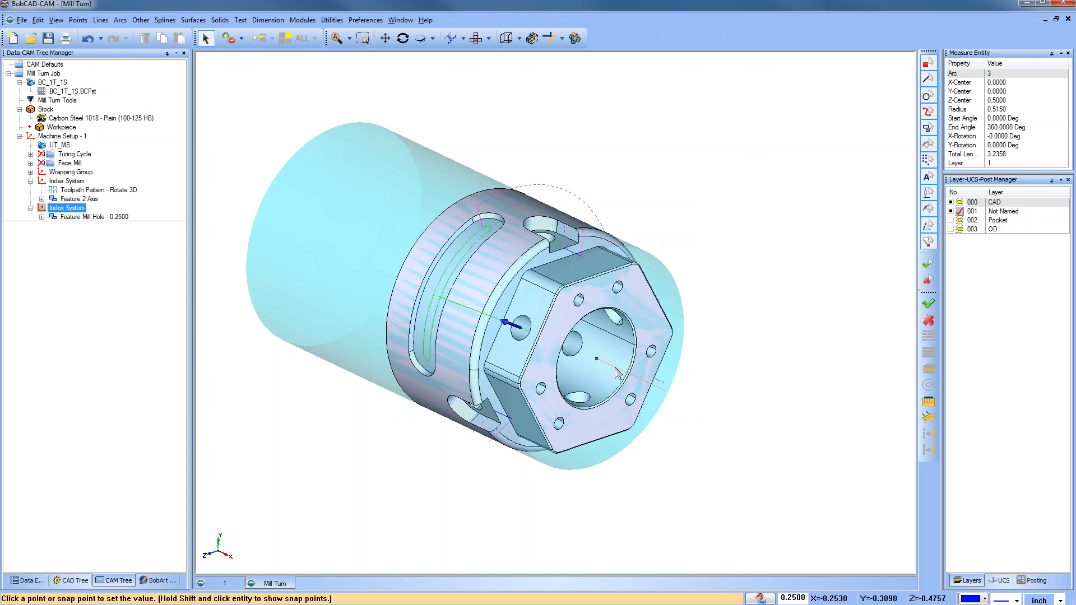
left_click(597, 359)
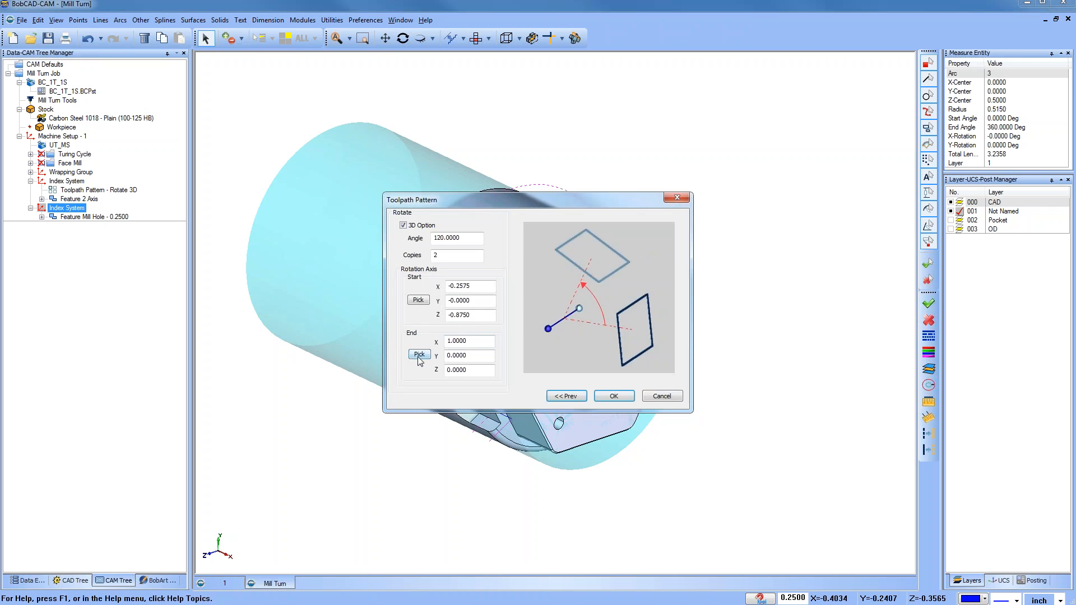
left_click(420, 355)
left_click(666, 392)
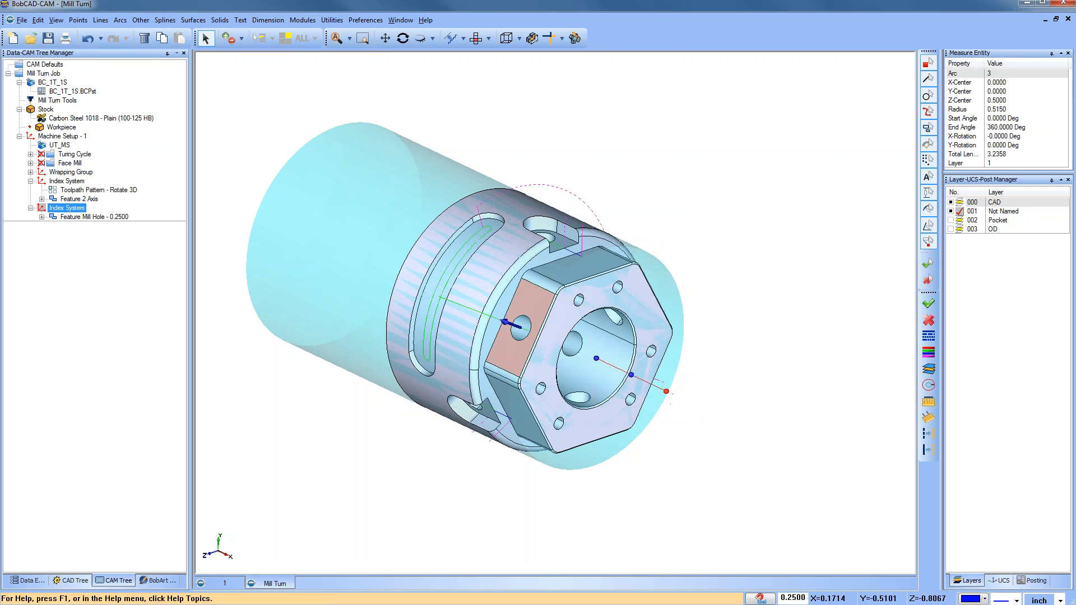
left_click(628, 397)
Step: Open the machine simulation of the mill-turn job
middle_click_drag(536, 363, 281, 314)
left_click(302, 20)
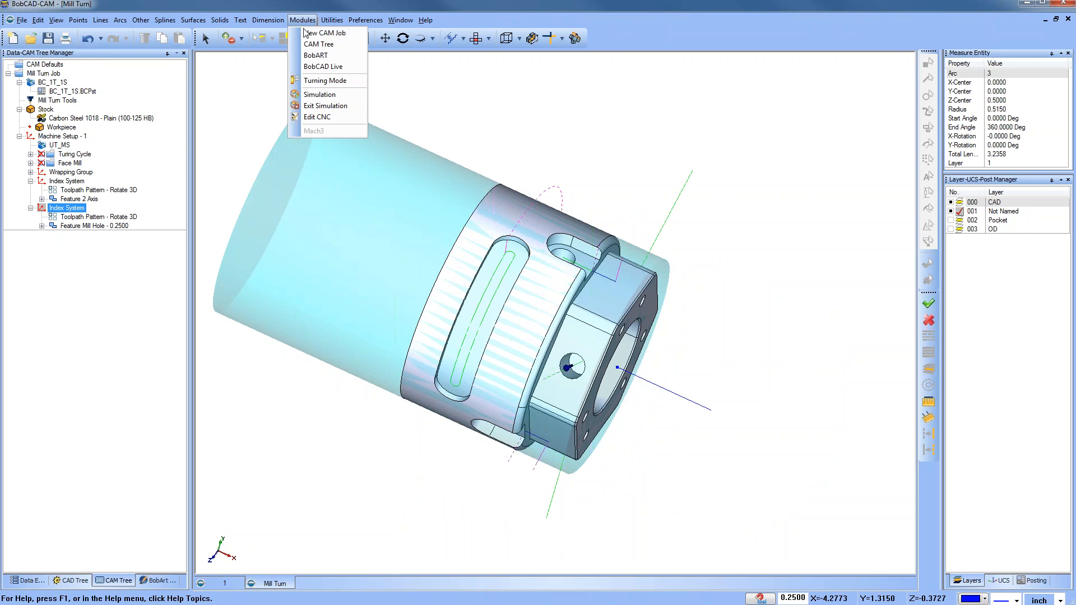
left_click(339, 98)
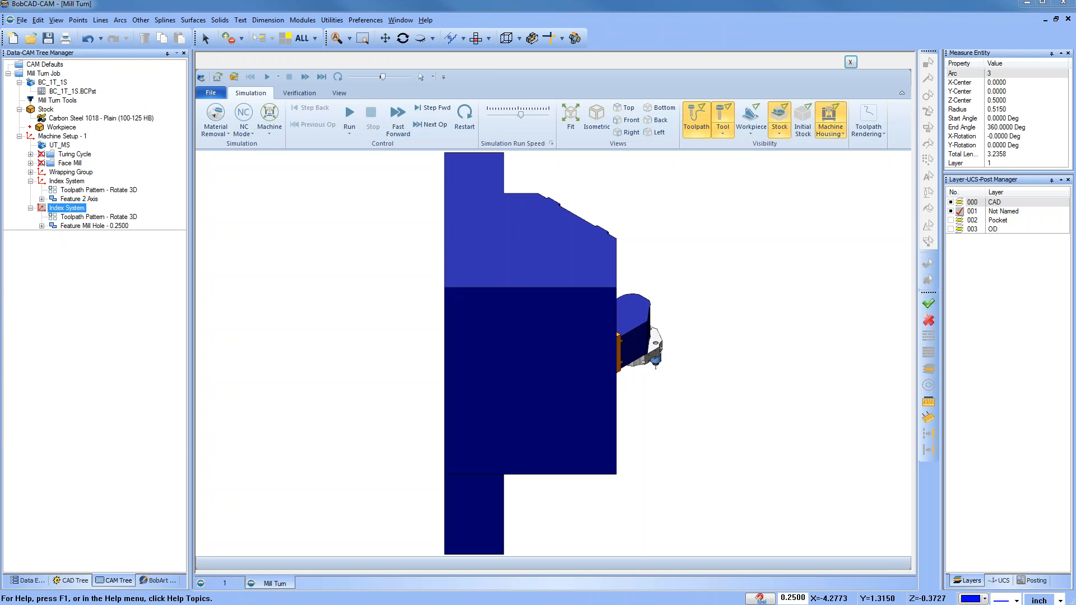
middle_click_drag(679, 444, 520, 382)
scroll(510, 352, "up", 5)
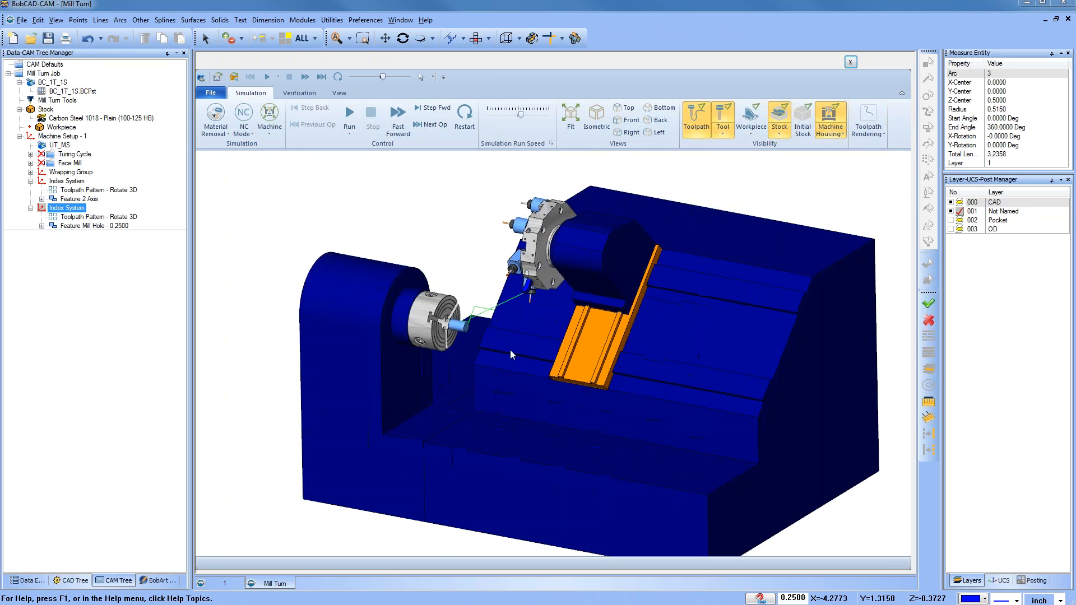
Step: Run the machine simulation at a slower speed with the toolpath hidden, then pause it and close the simulation
left_click_drag(521, 117, 507, 115)
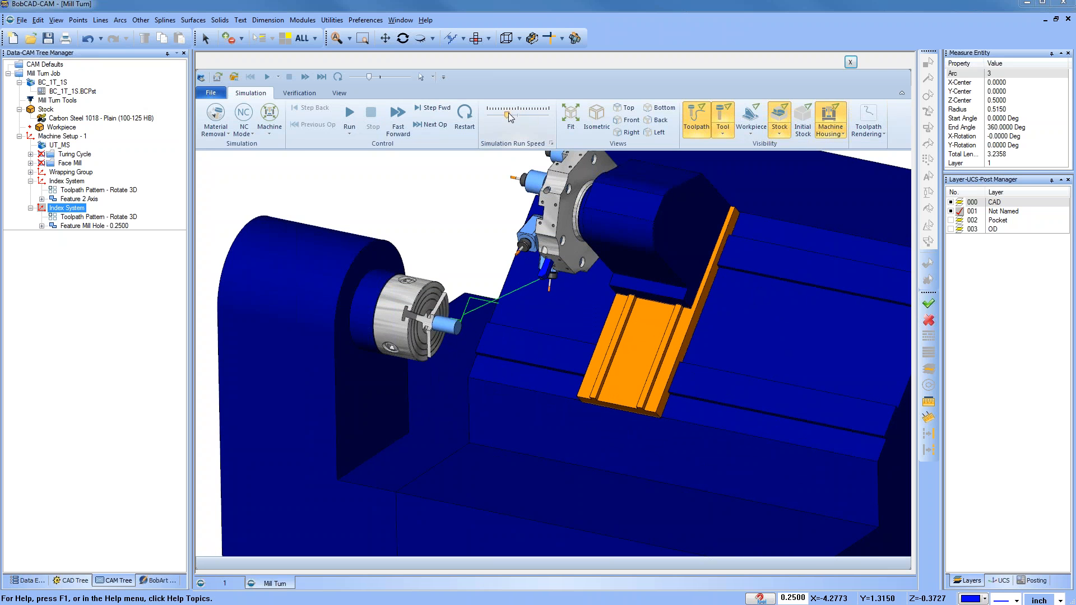
left_click(697, 117)
left_click(349, 115)
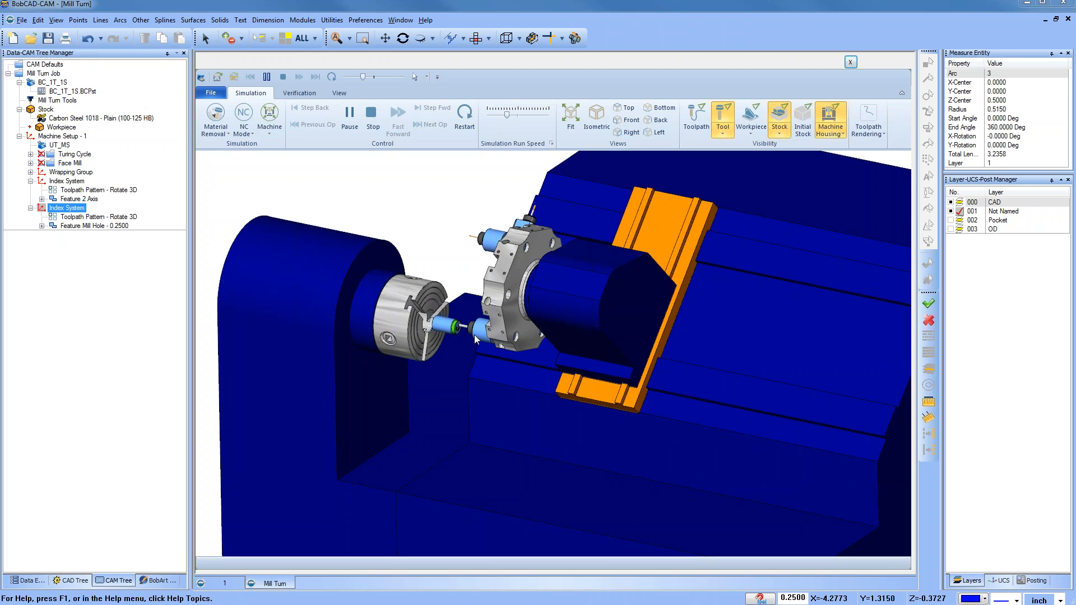
scroll(452, 334, "up", 2)
scroll(453, 334, "up", 3)
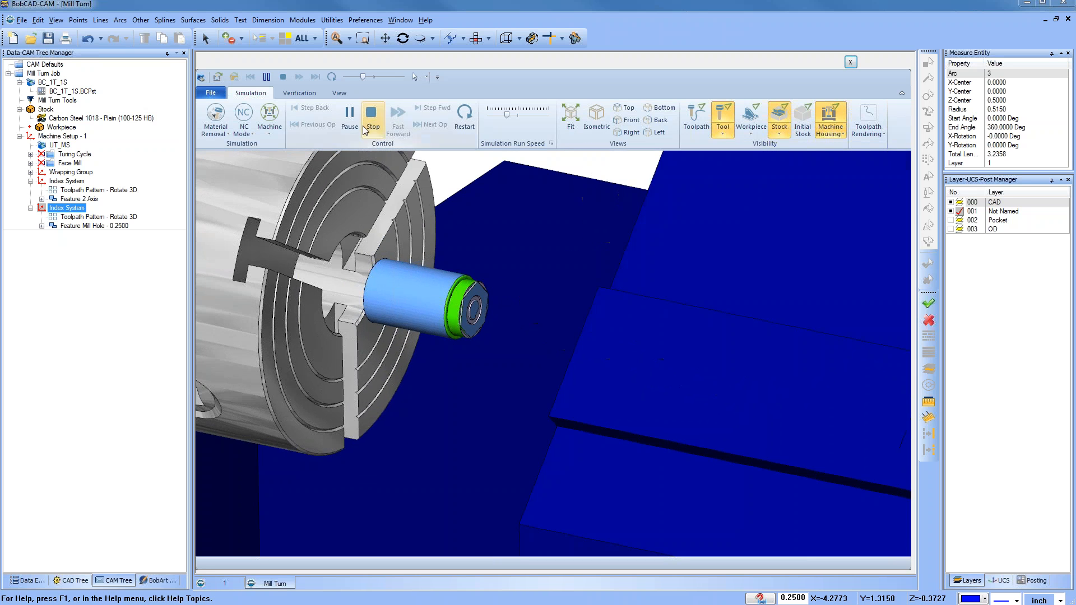
left_click(349, 117)
left_click(851, 63)
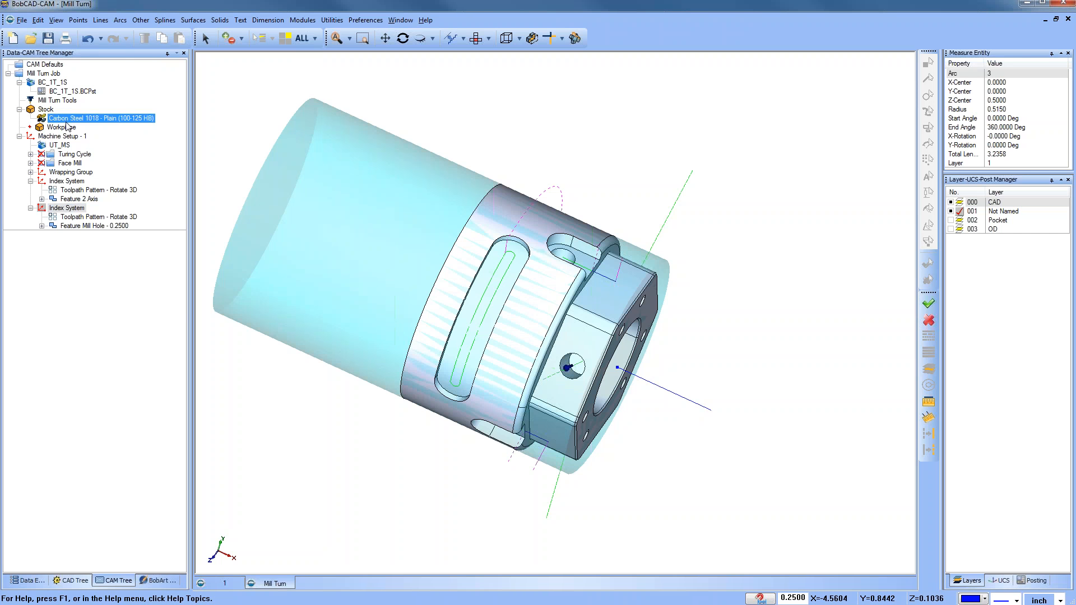
Step: Reset the job's machining order to Individual Feature optimization
right_click(46, 74)
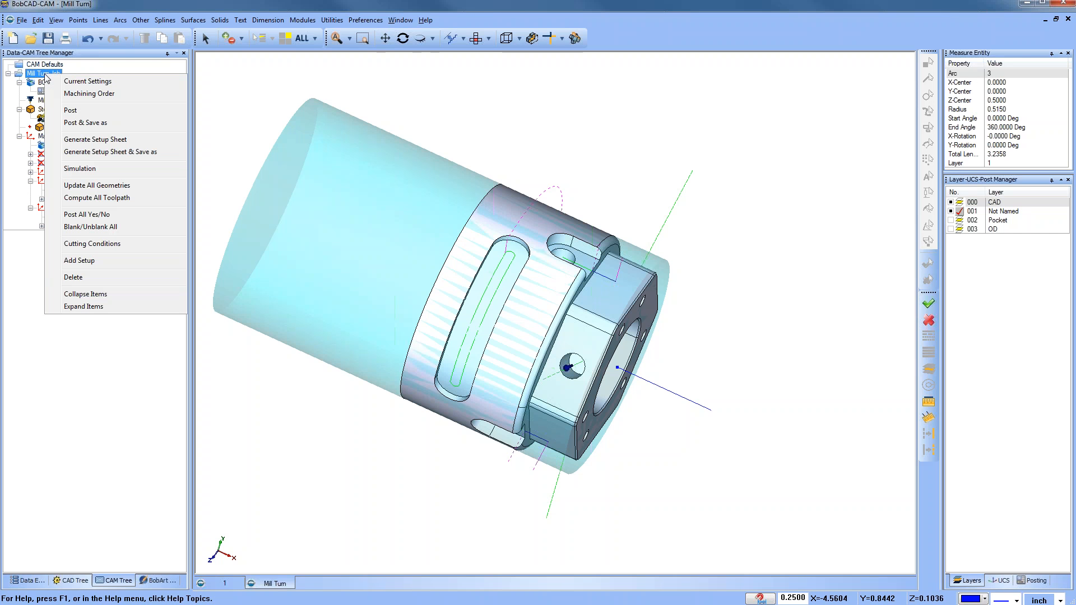
left_click(136, 94)
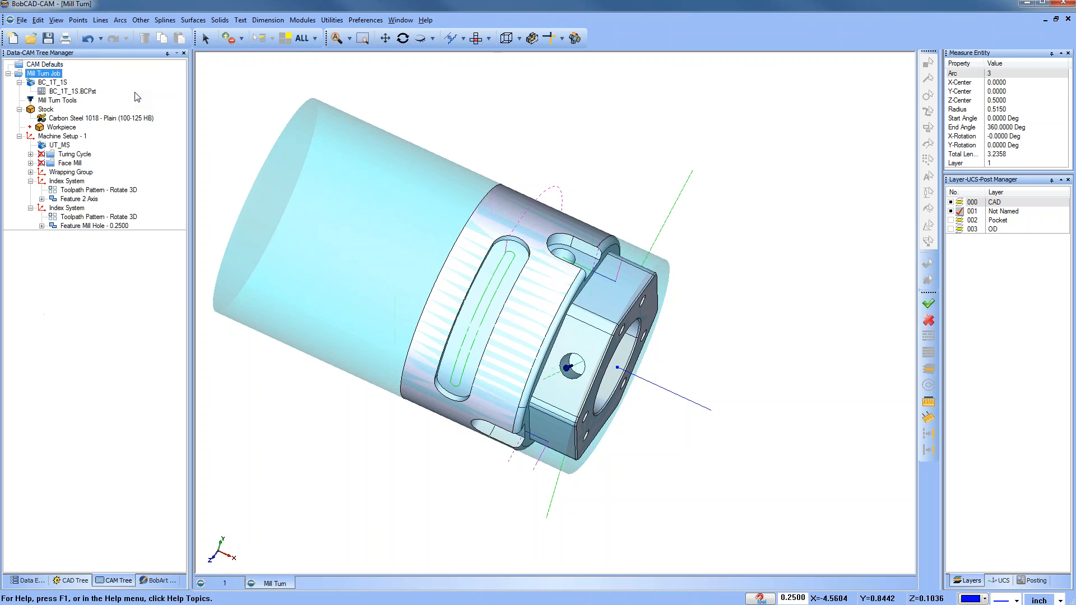
left_click(416, 176)
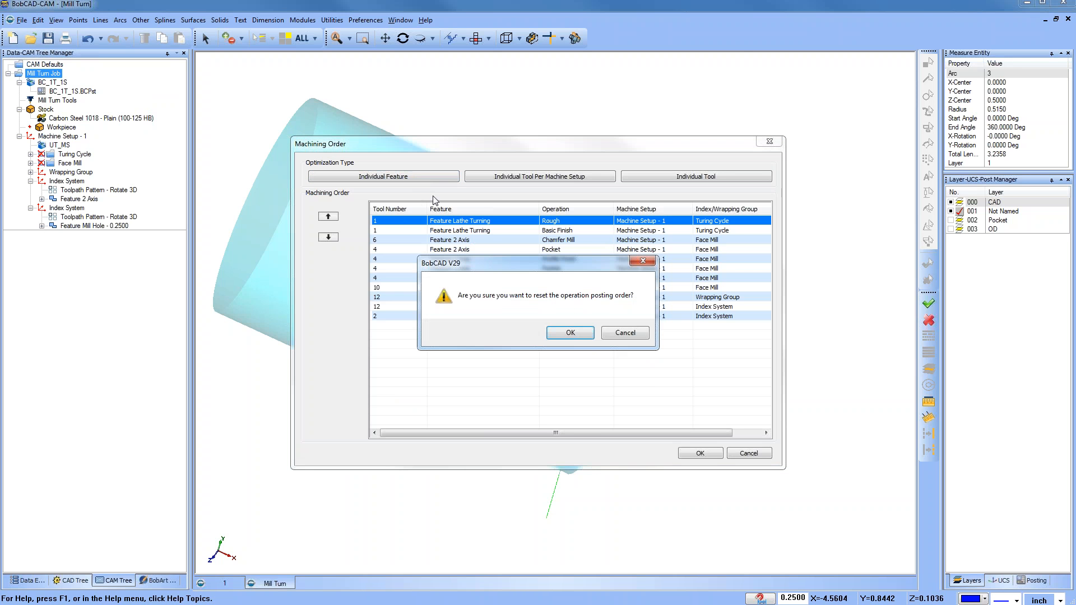
left_click(560, 335)
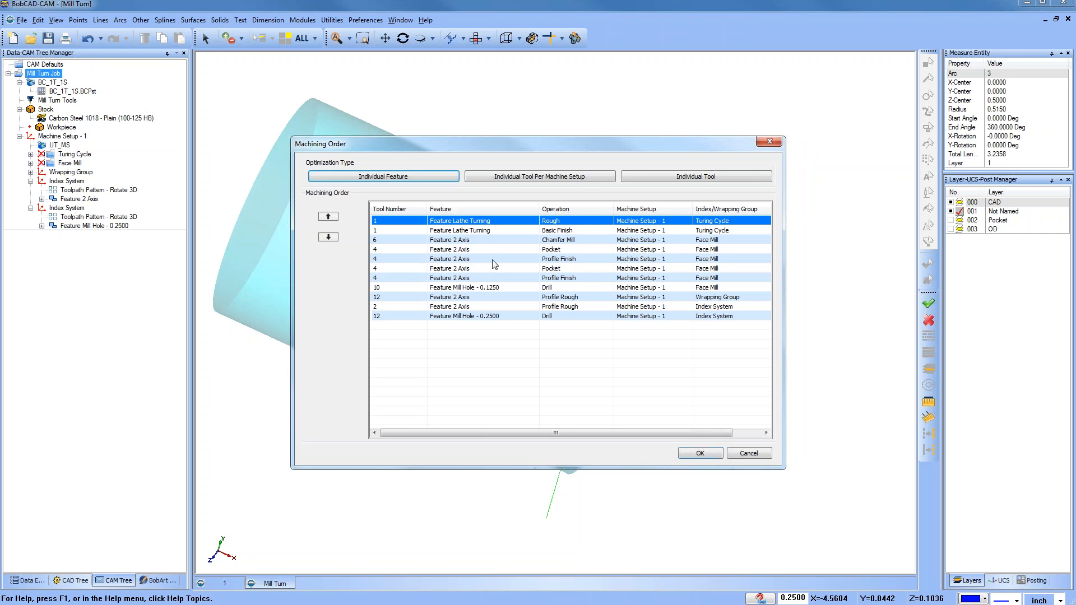
left_click(463, 242)
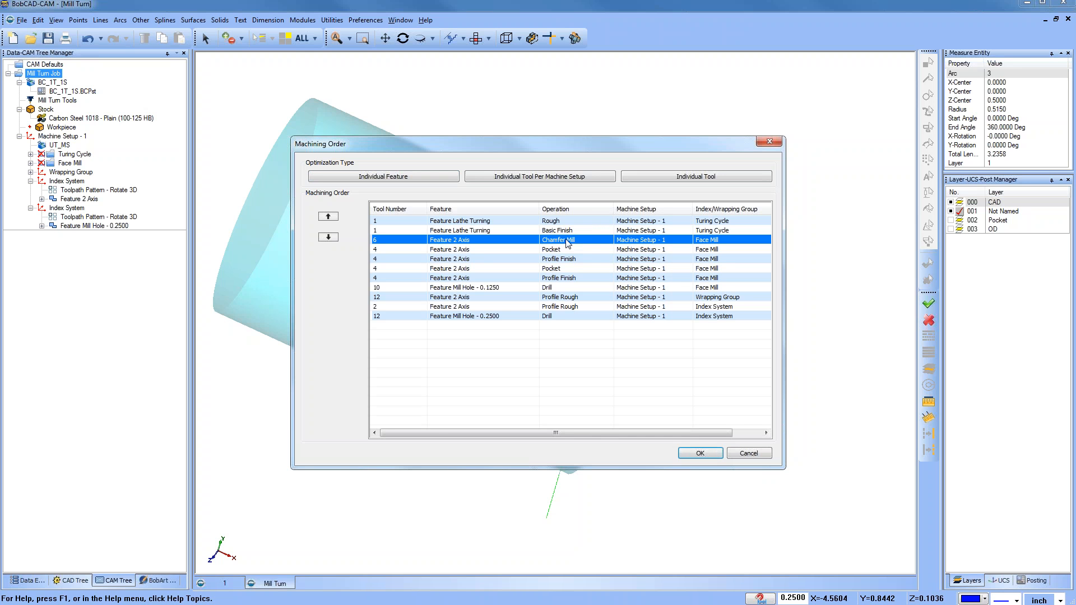
left_click(749, 453)
Step: Expand the Turning Cycle and Face Mill features in the CAM tree to examine their operations
double_click(32, 156)
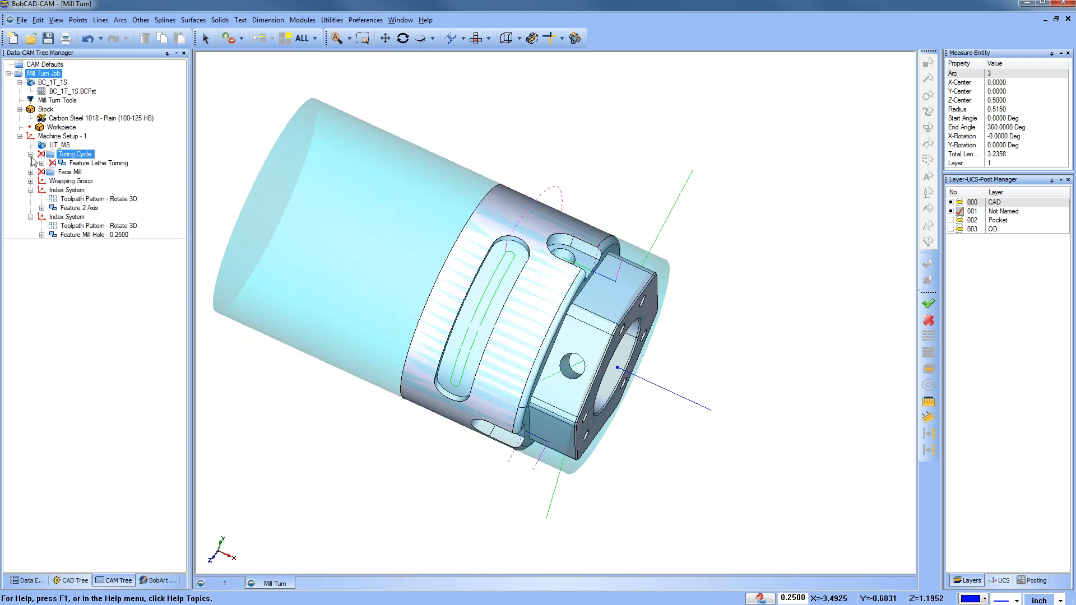
left_click(31, 173)
left_click(42, 182)
left_click(97, 208)
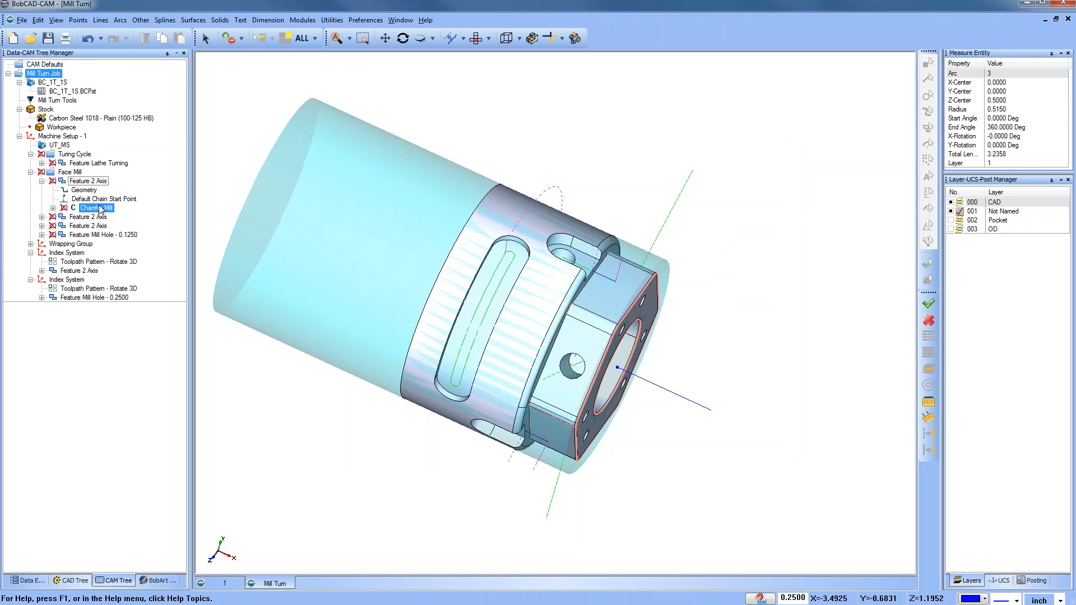
left_click(42, 217)
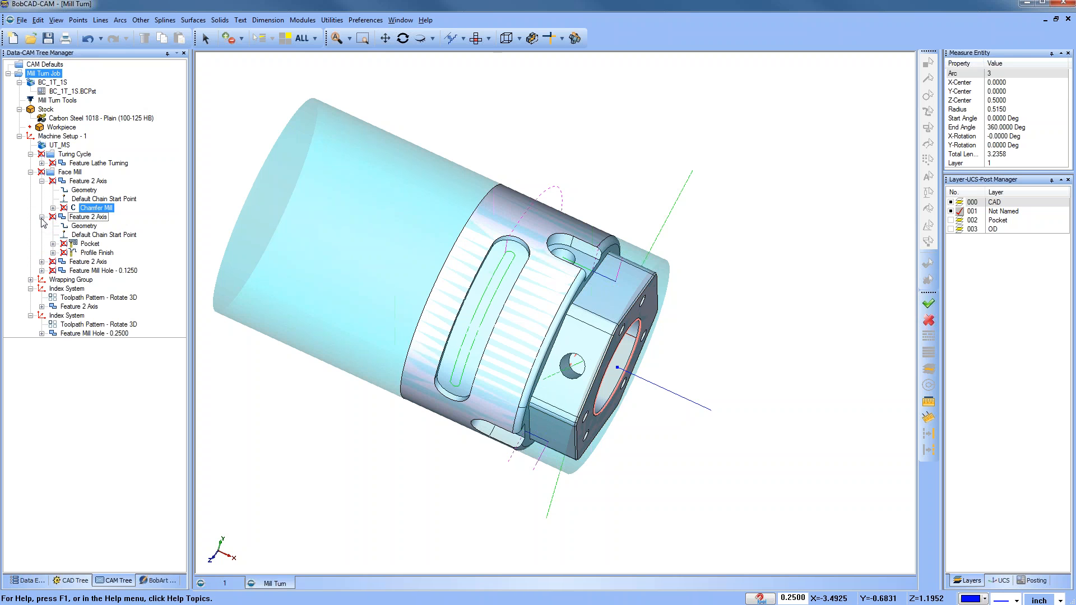
left_click(42, 262)
left_click(41, 307)
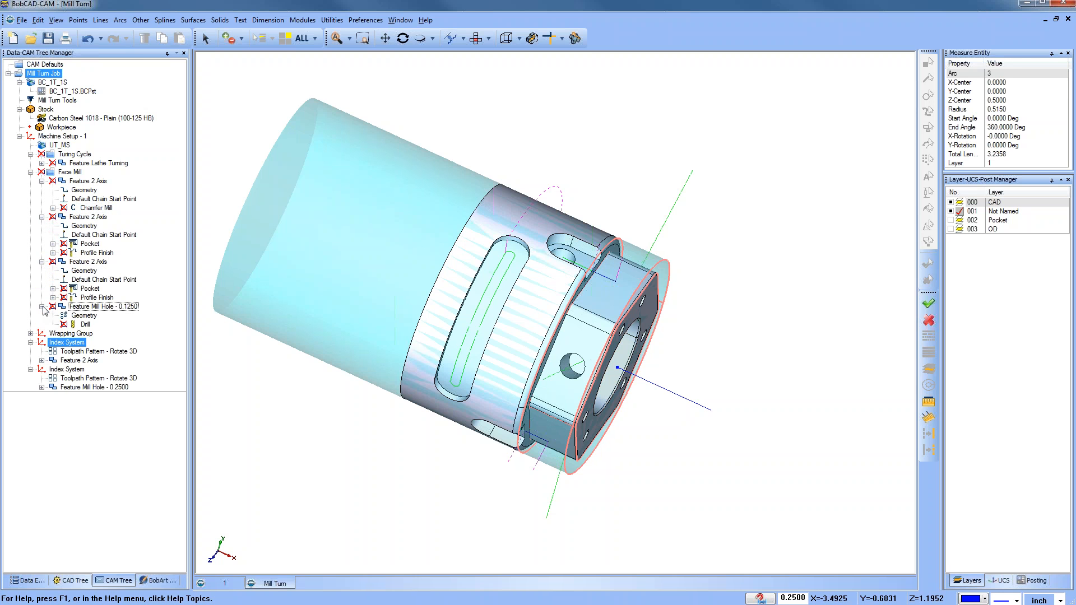
left_click(85, 182)
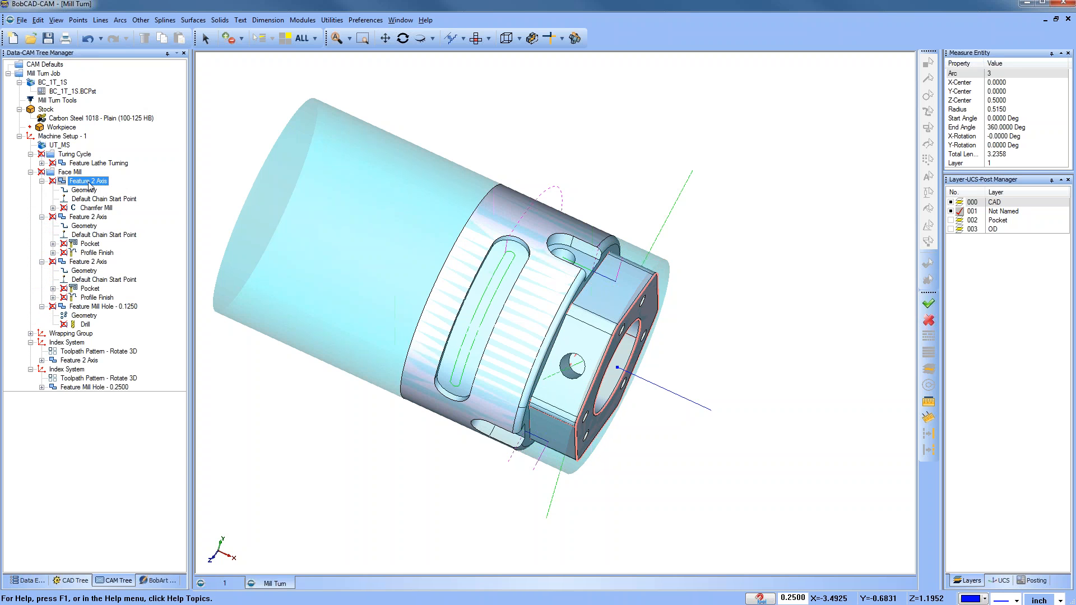
left_click(41, 181)
left_click_drag(77, 190, 80, 182)
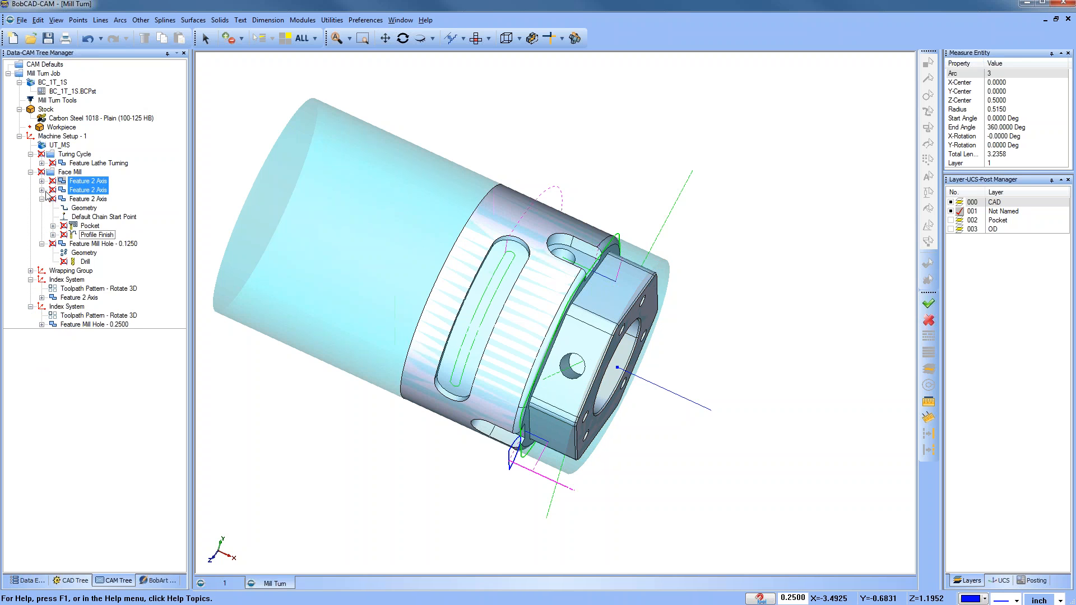
left_click(41, 190)
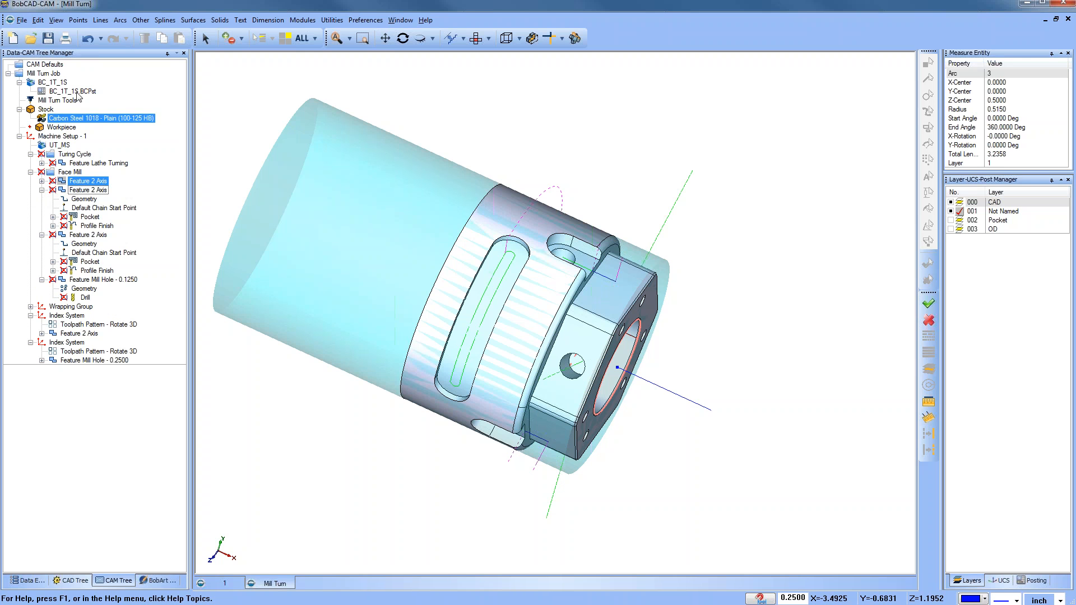
Step: In the machining order, move the Chamfer Mill operation down below the Face Mill pocket and profile finish operations
right_click(54, 75)
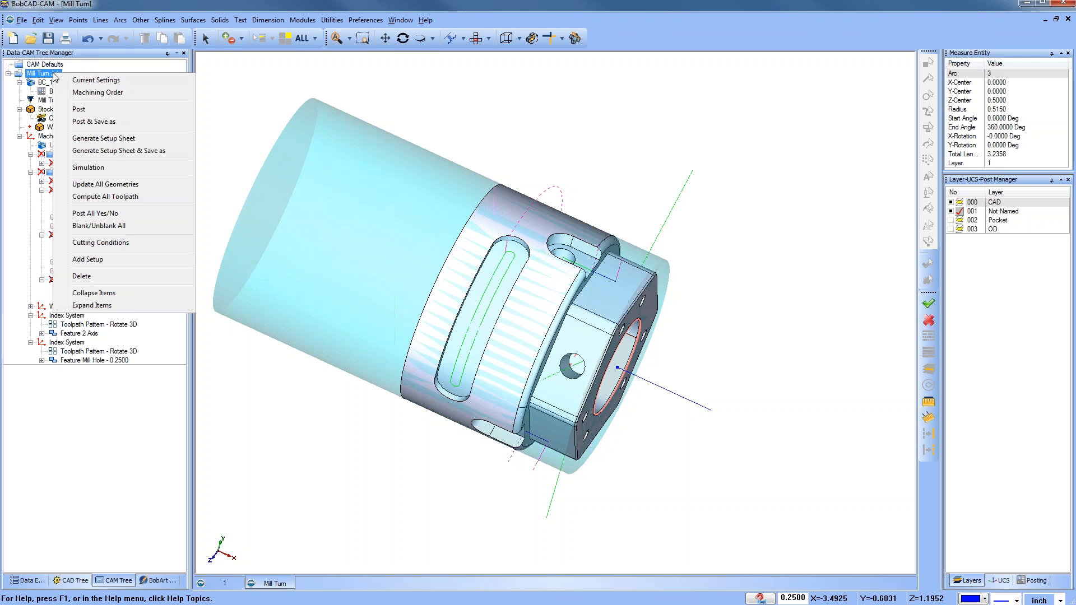
left_click(107, 93)
left_click(467, 242)
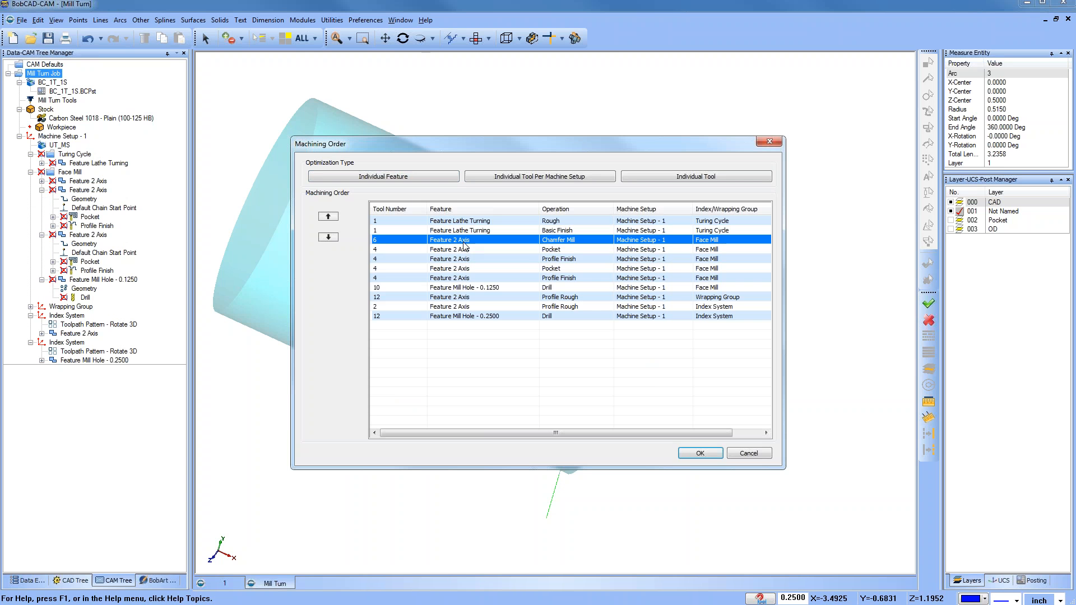
left_click(328, 237)
left_click(329, 237)
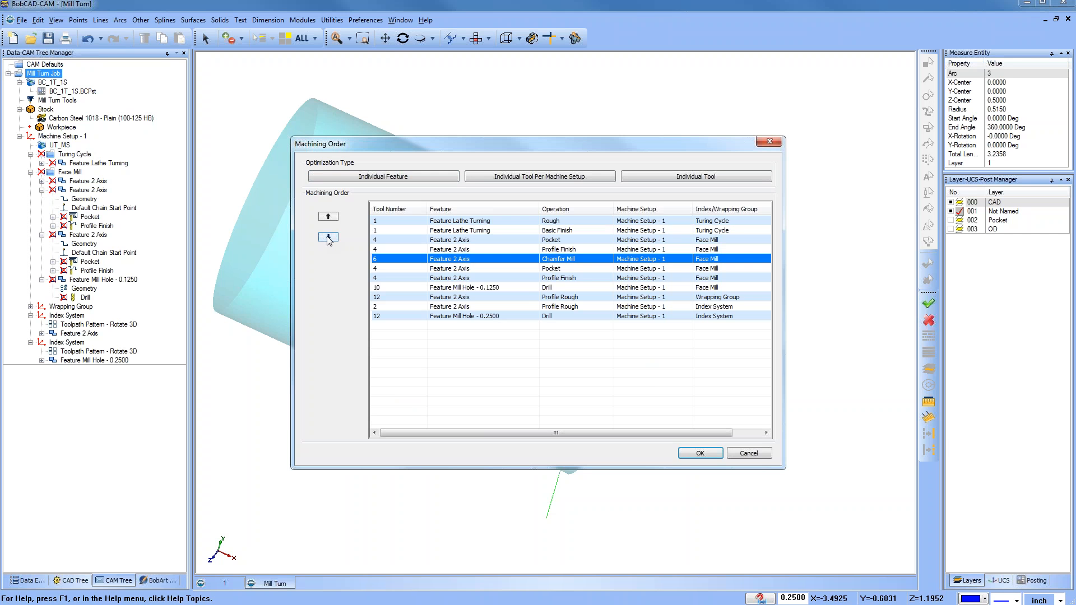
left_click(328, 237)
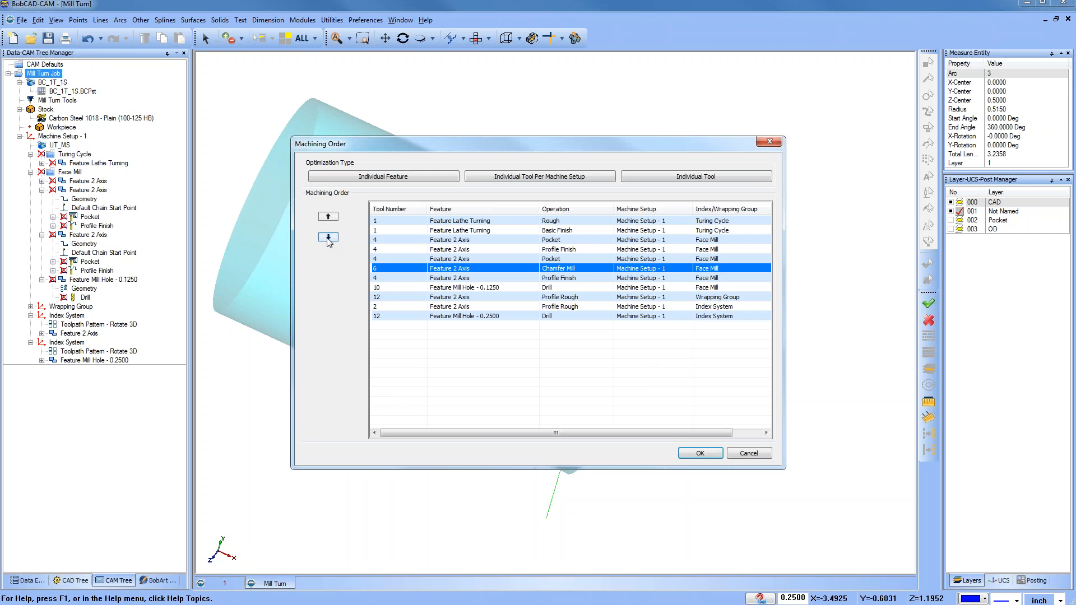
left_click(329, 237)
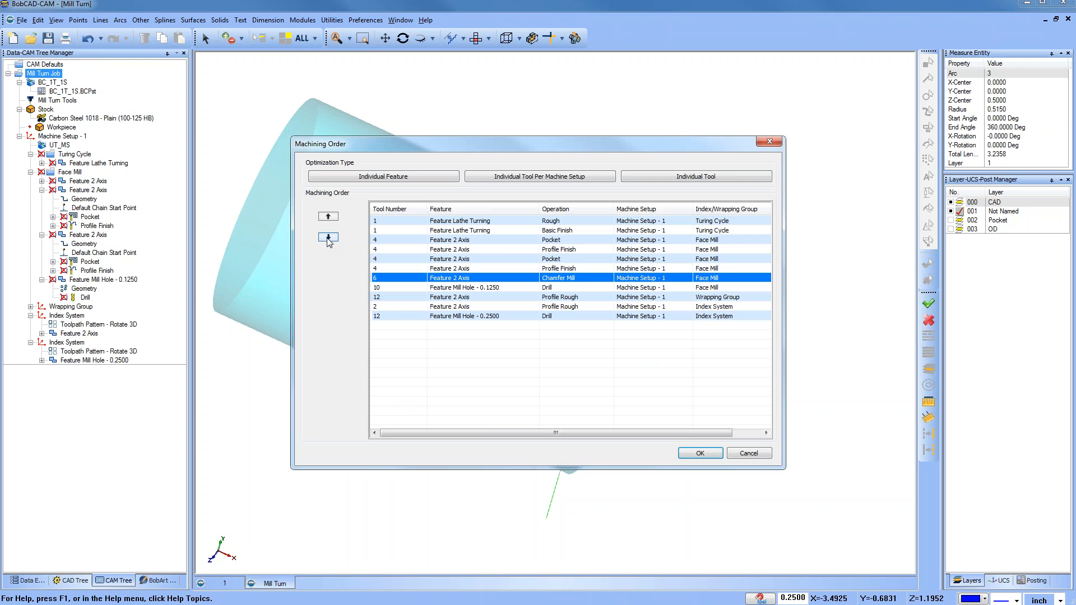
Step: Move the Feature Mill Hole - 0.1250 drill operation up directly after the turning operations and apply the order
left_click(472, 289)
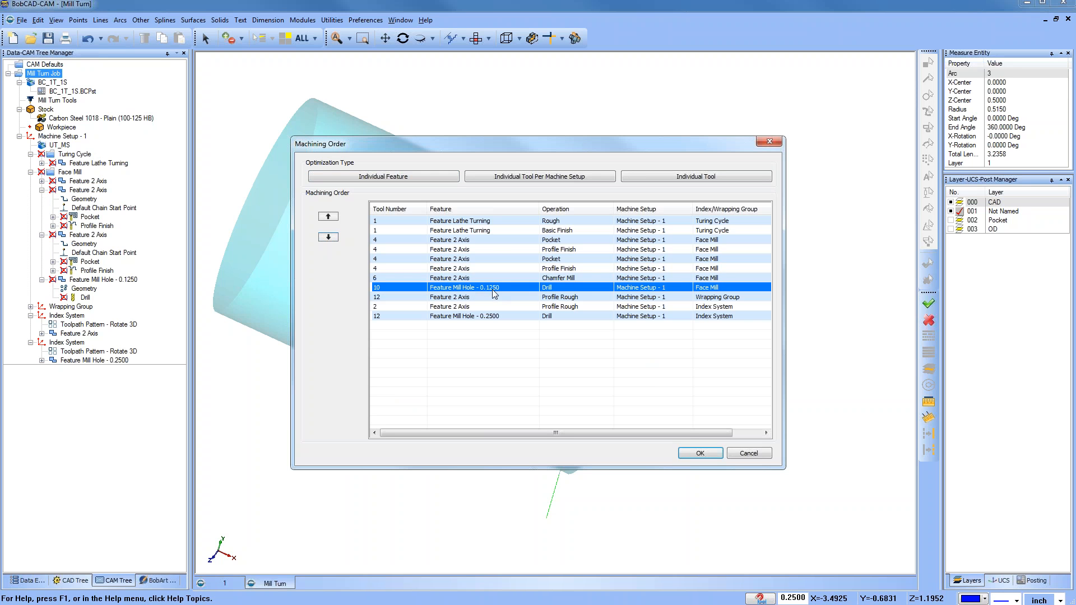
left_click(329, 217)
left_click(329, 217)
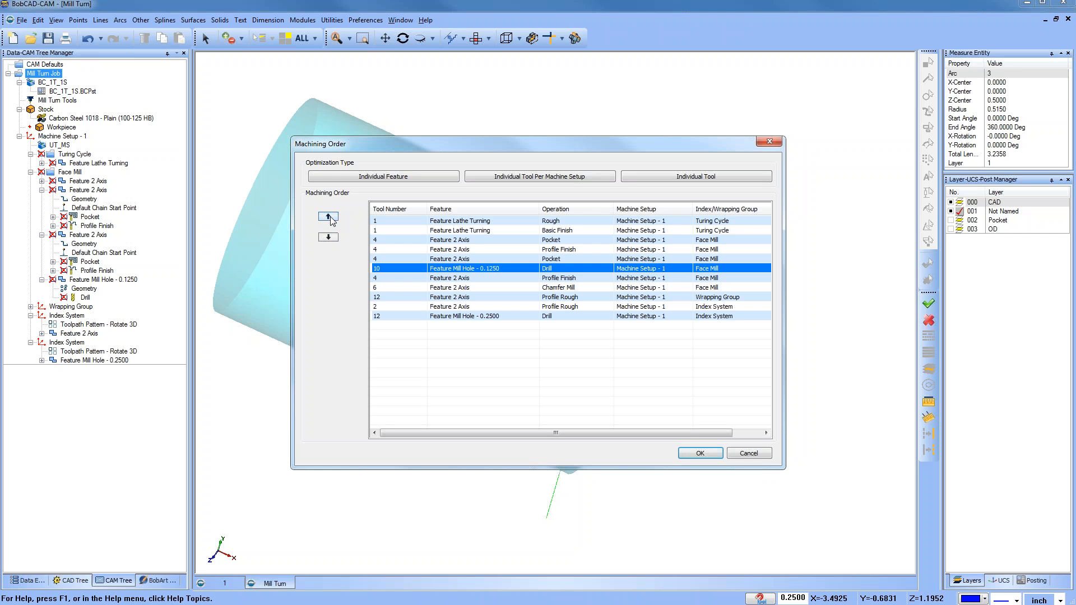
left_click(329, 217)
left_click(329, 217)
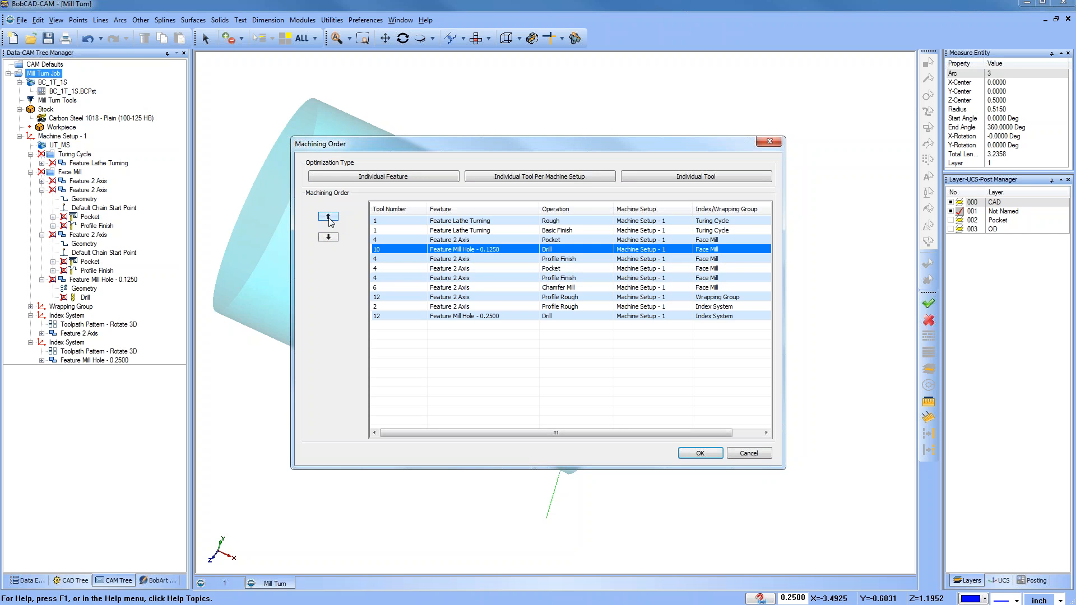
left_click(329, 217)
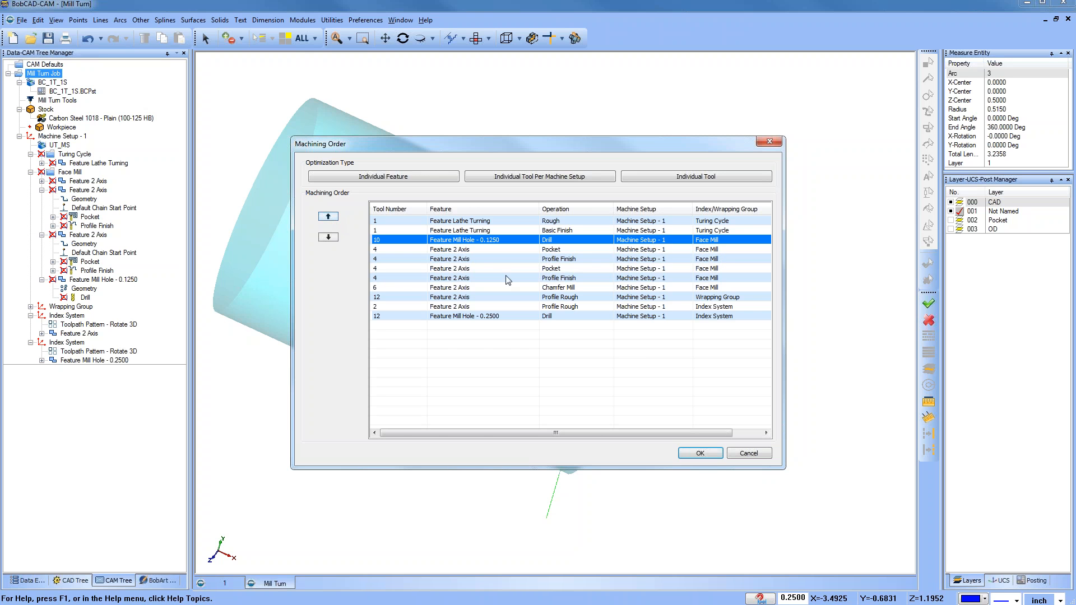
left_click(701, 454)
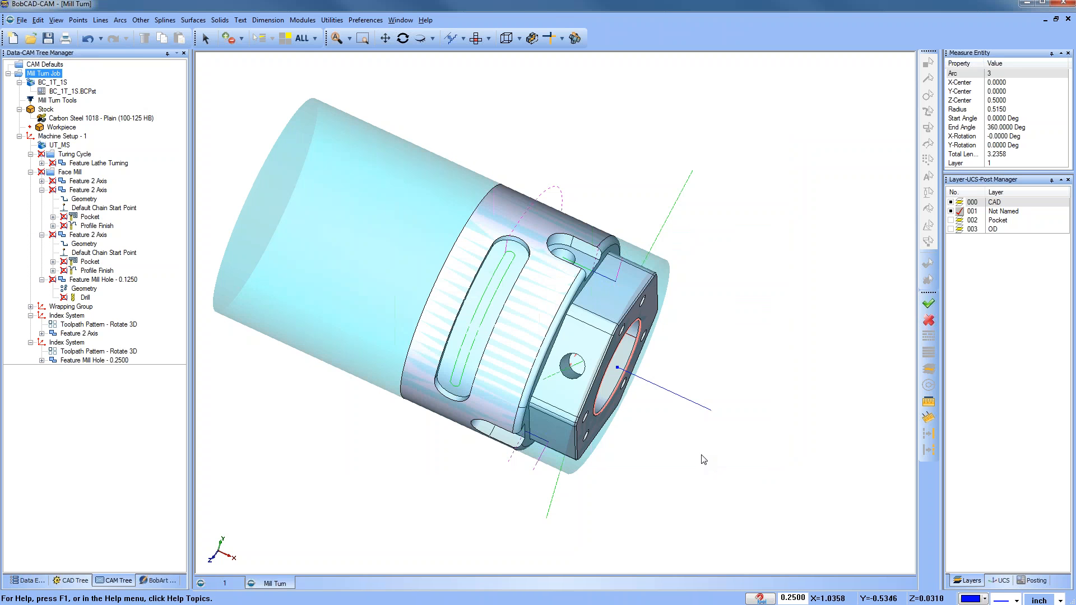
left_click(84, 181)
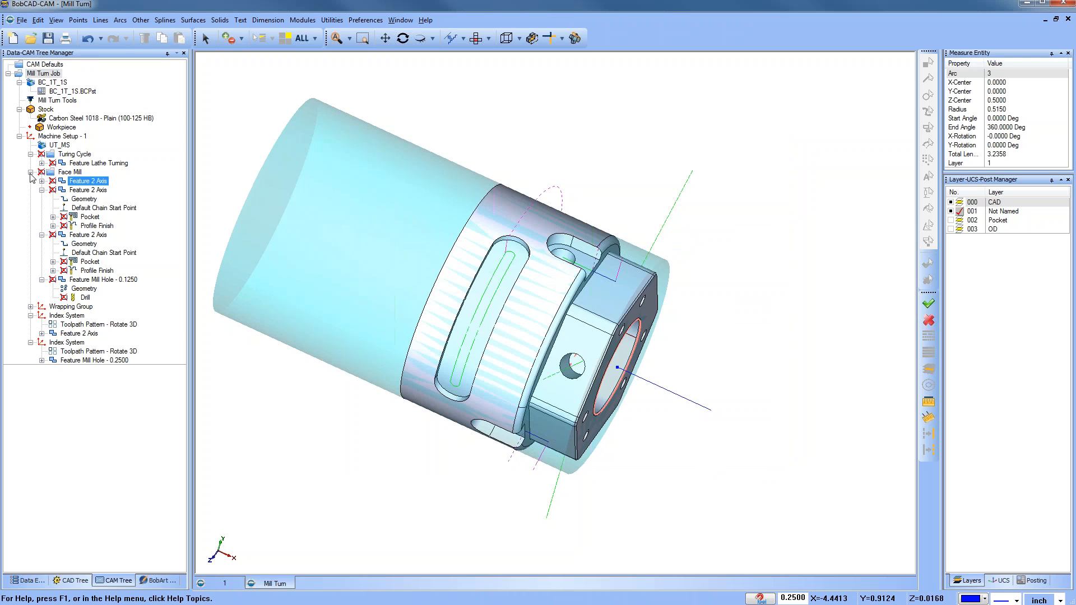
left_click(30, 173)
left_click(30, 191)
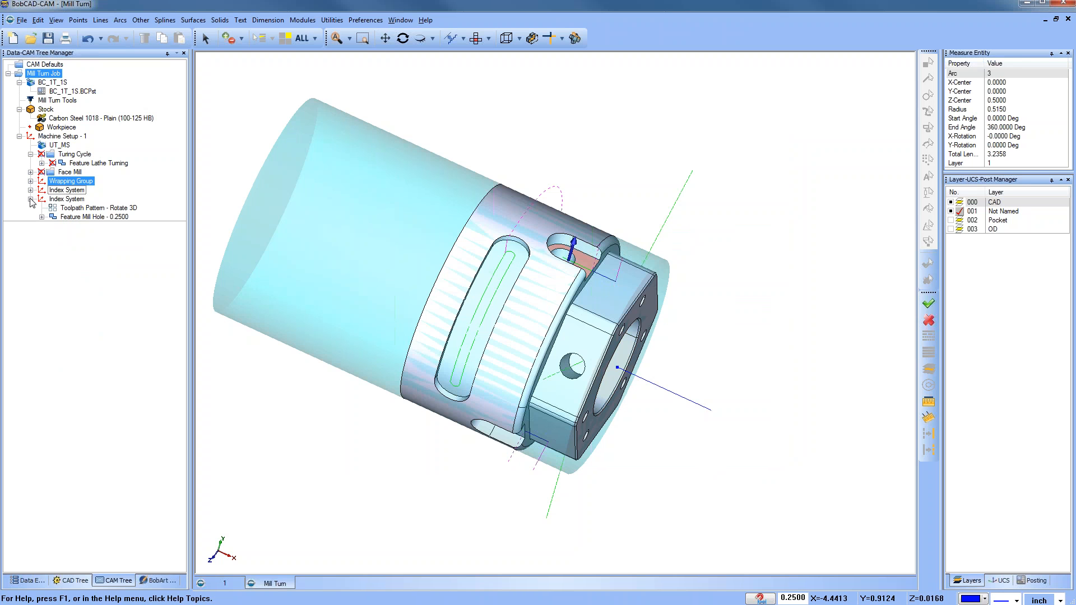
left_click(30, 155)
left_click(70, 163)
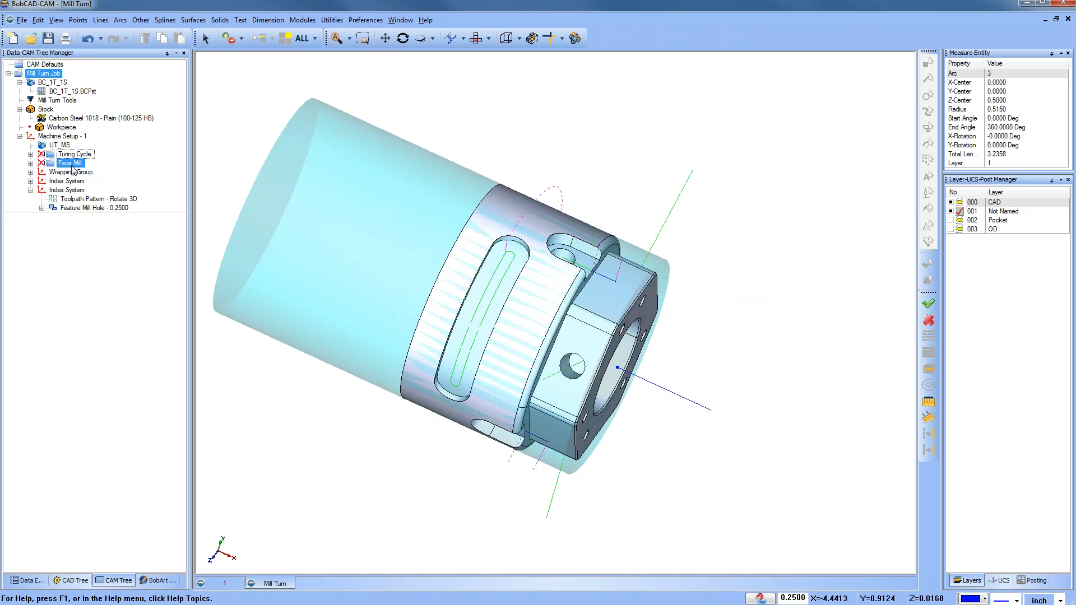
Step: Run the machine simulation again with the toolpath hidden and watch the tool cutting the part
left_click(303, 20)
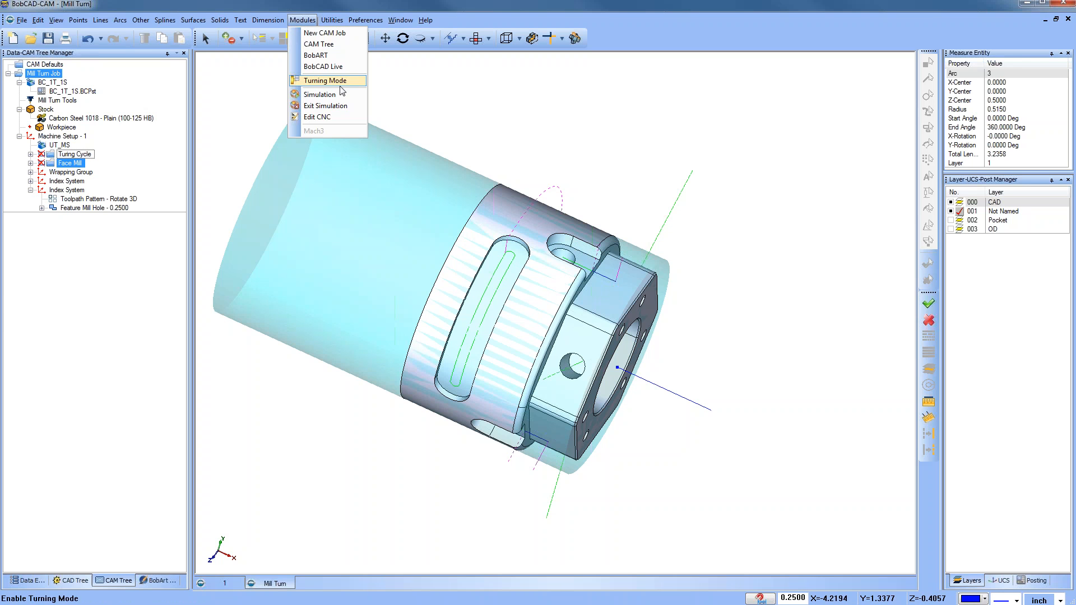
left_click(320, 95)
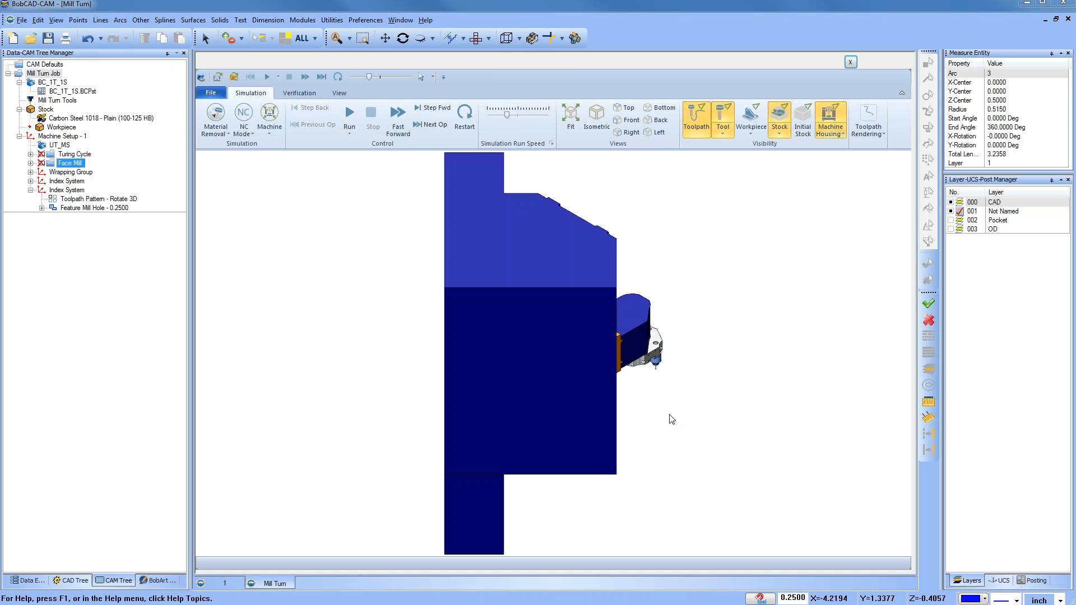
middle_click_drag(671, 466, 432, 330)
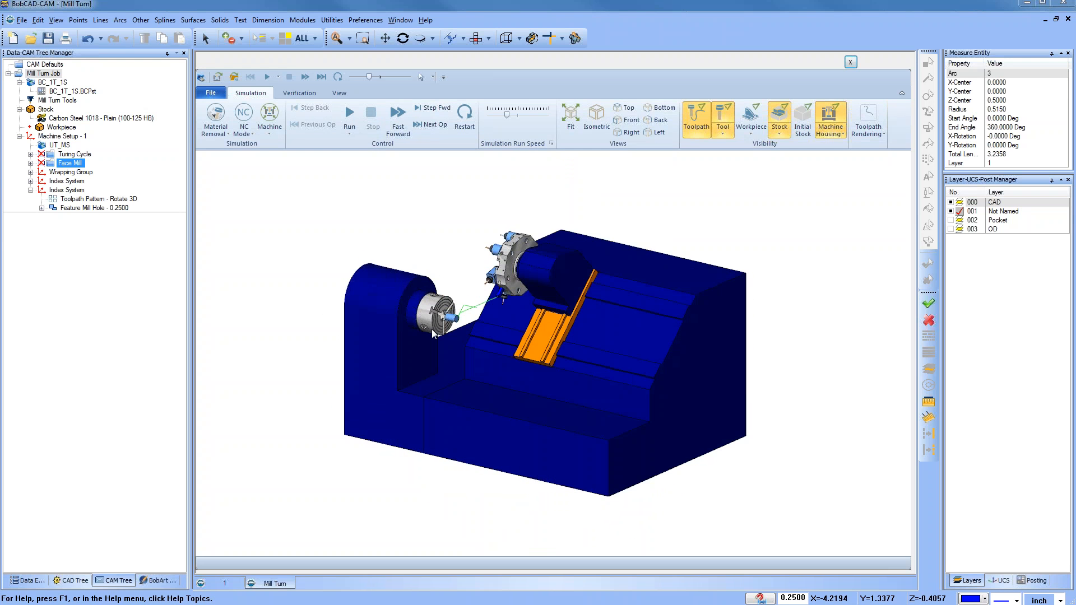
scroll(466, 324, "up", 5)
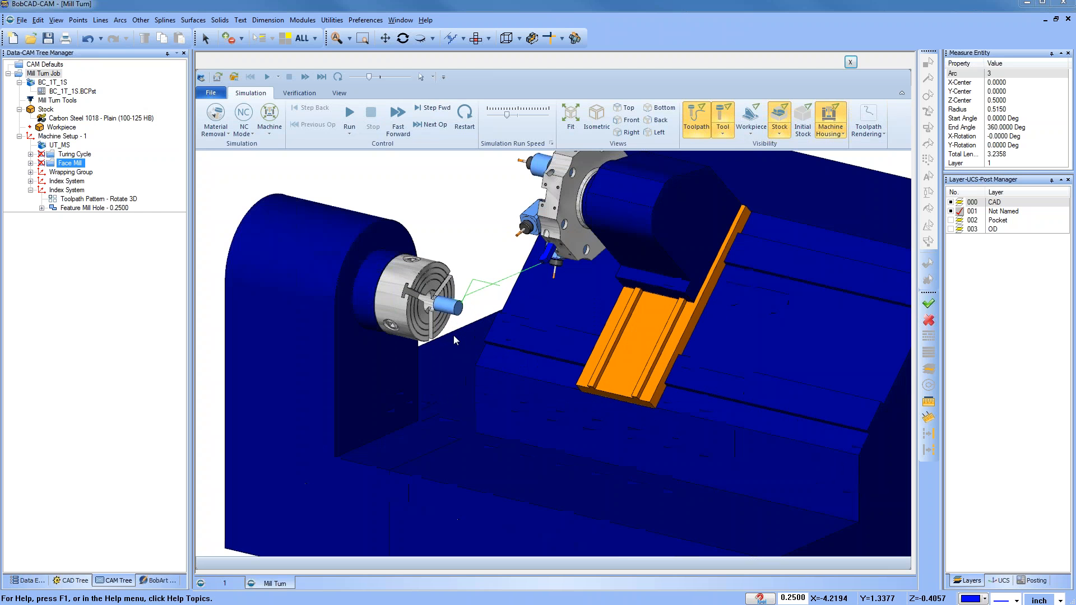
left_click(349, 116)
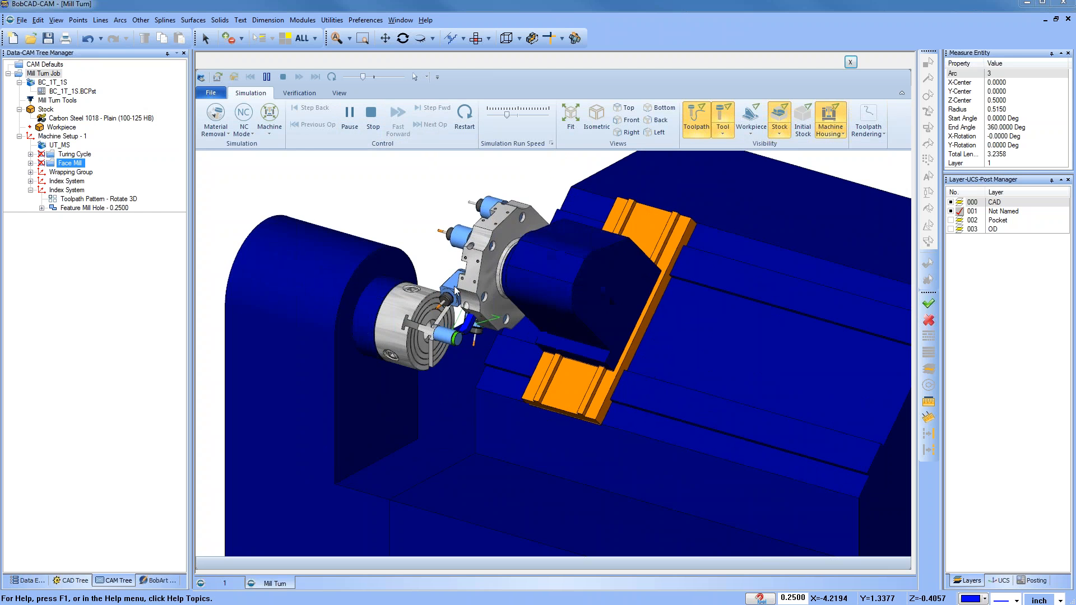
scroll(456, 348, "up", 2)
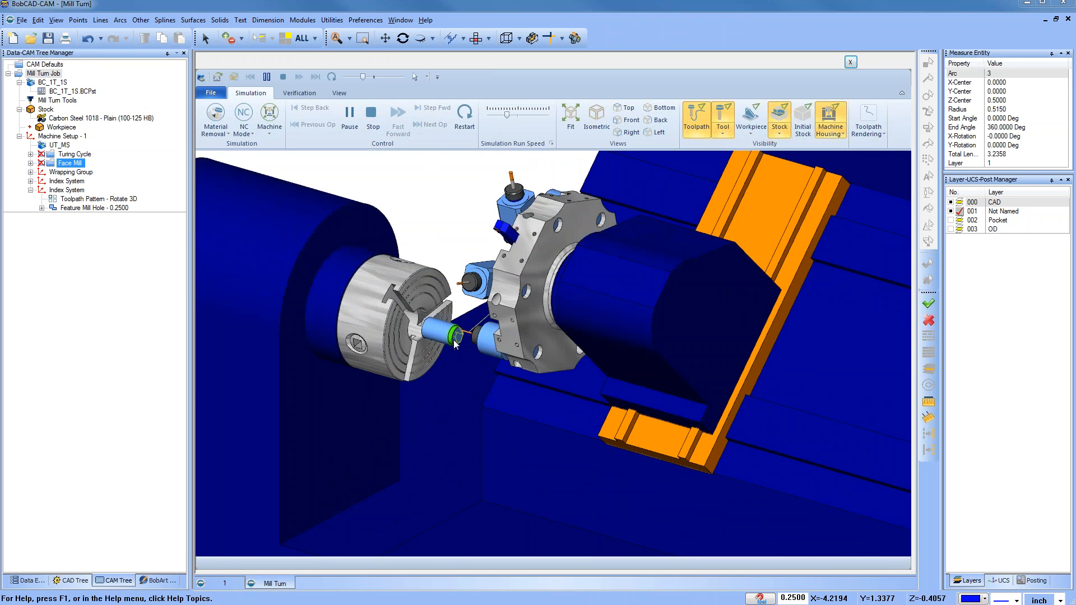
scroll(455, 344, "up", 3)
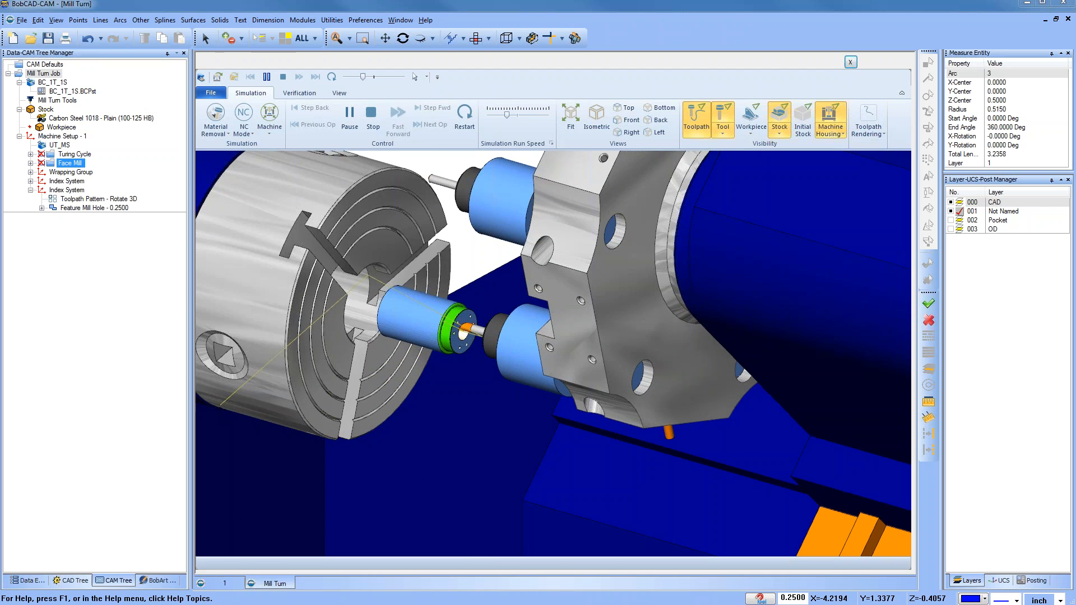
left_click(697, 120)
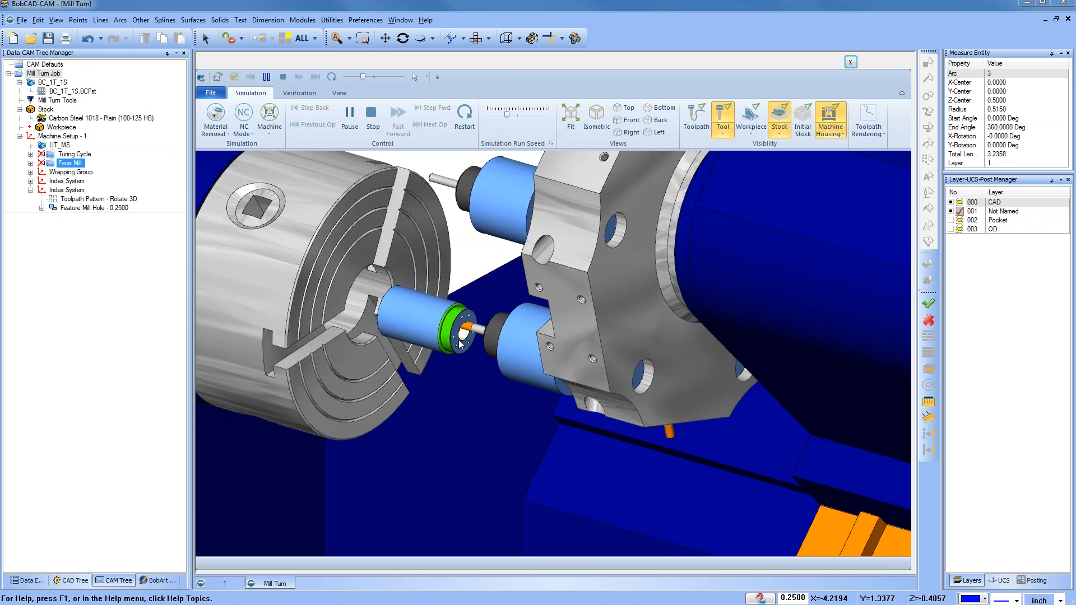
scroll(469, 345, "up", 3)
scroll(466, 340, "up", 1)
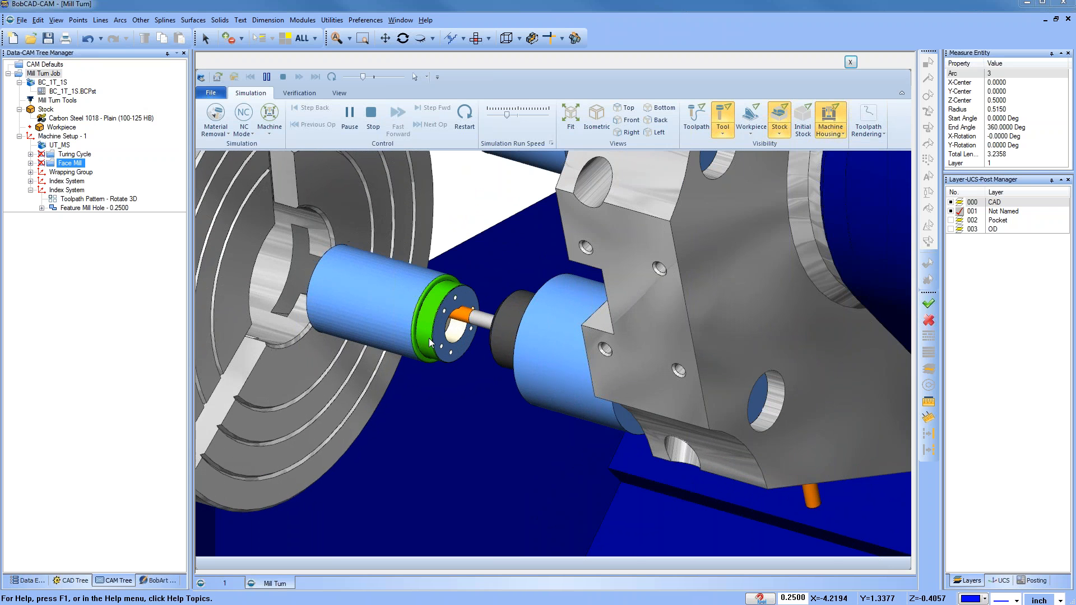
scroll(455, 312, "up", 1)
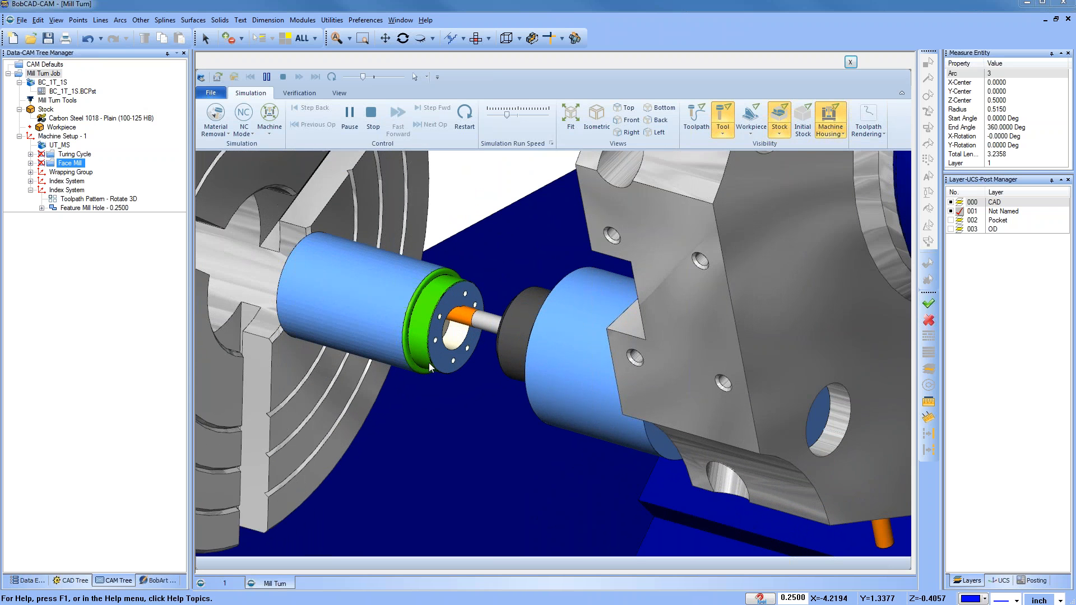
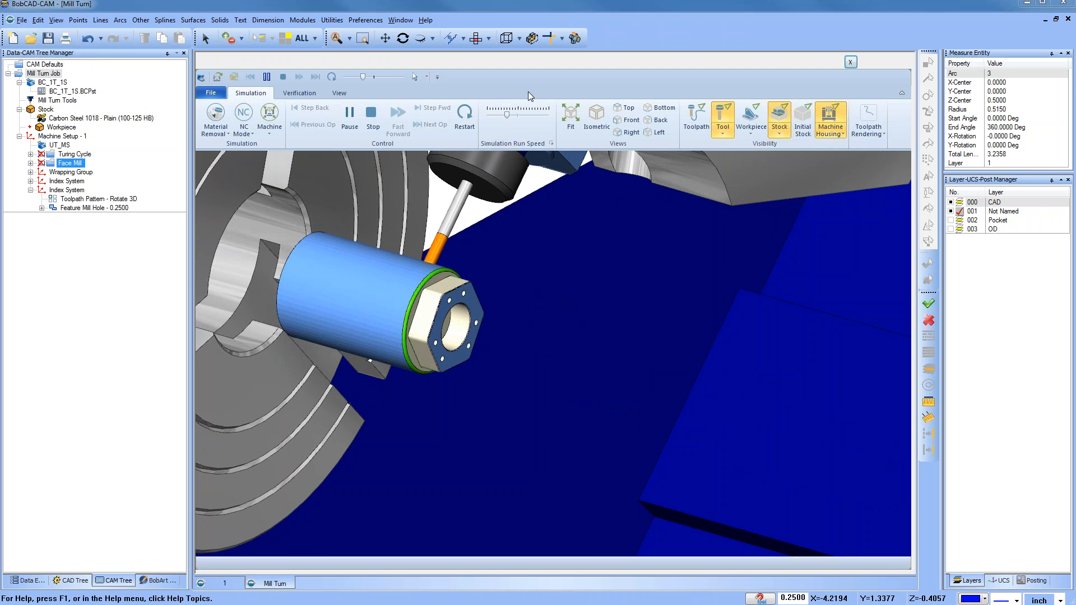
Step: Raise the simulation run speed and hide the machine housing in the simulation view
left_click_drag(507, 114, 526, 116)
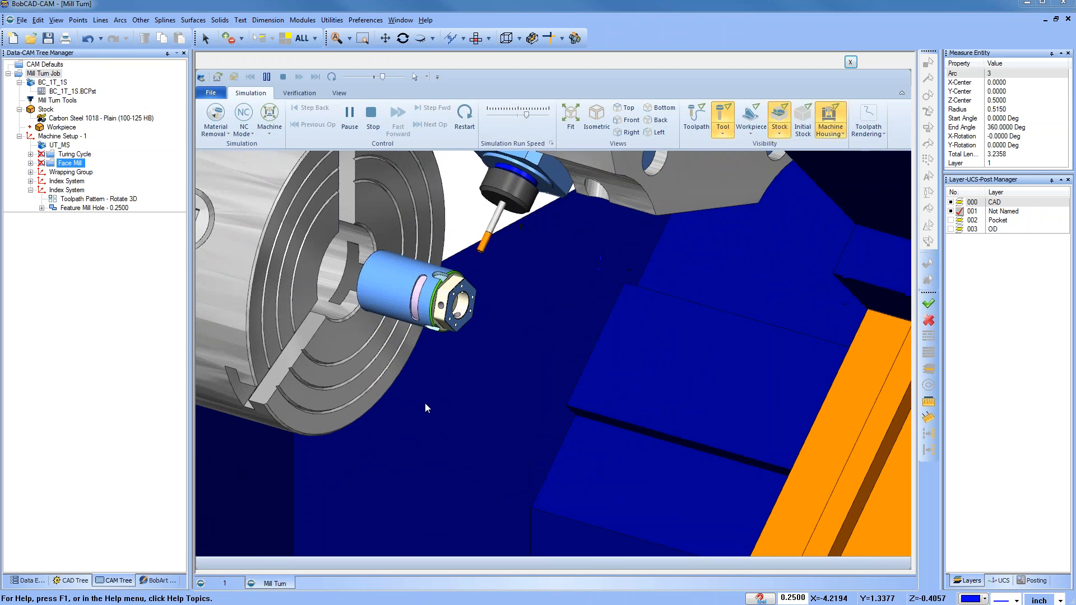
middle_click_drag(446, 343, 391, 292)
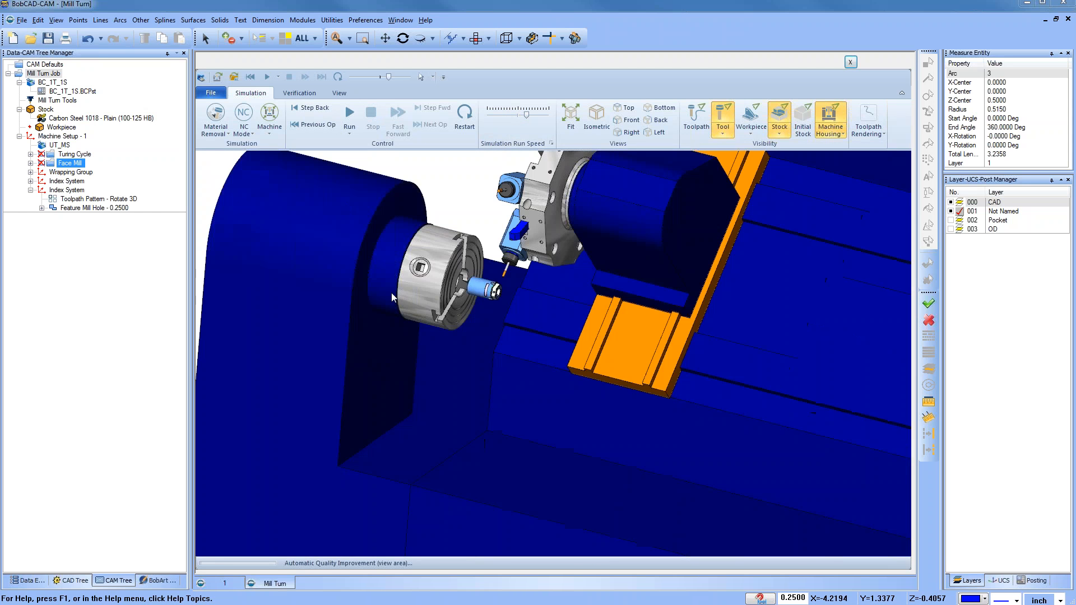
scroll(391, 293, "down", 2)
right_click(335, 275)
left_click(374, 340)
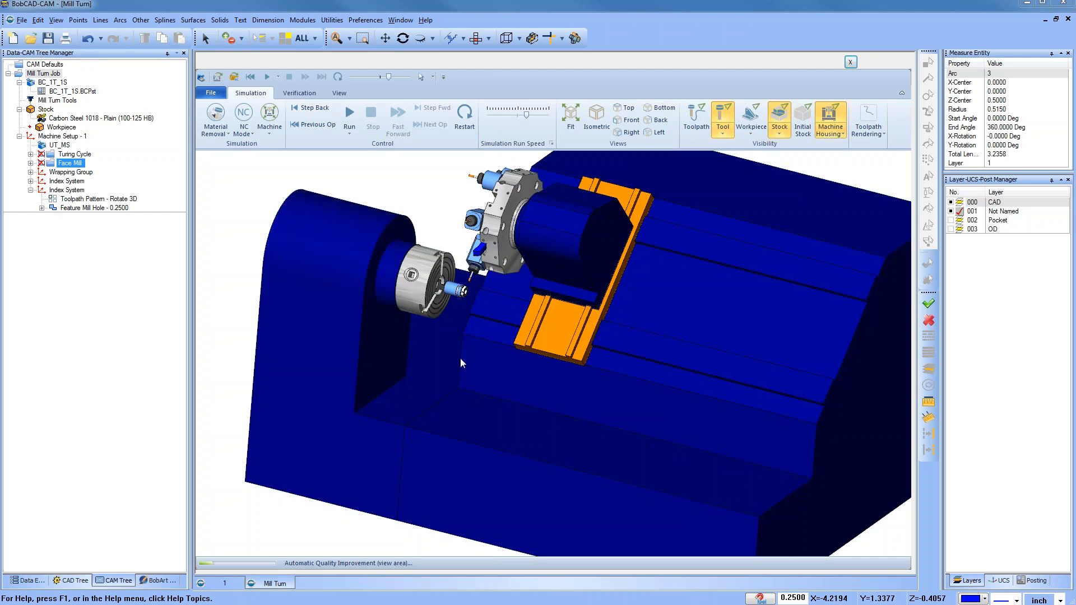
middle_click_drag(478, 371, 439, 311)
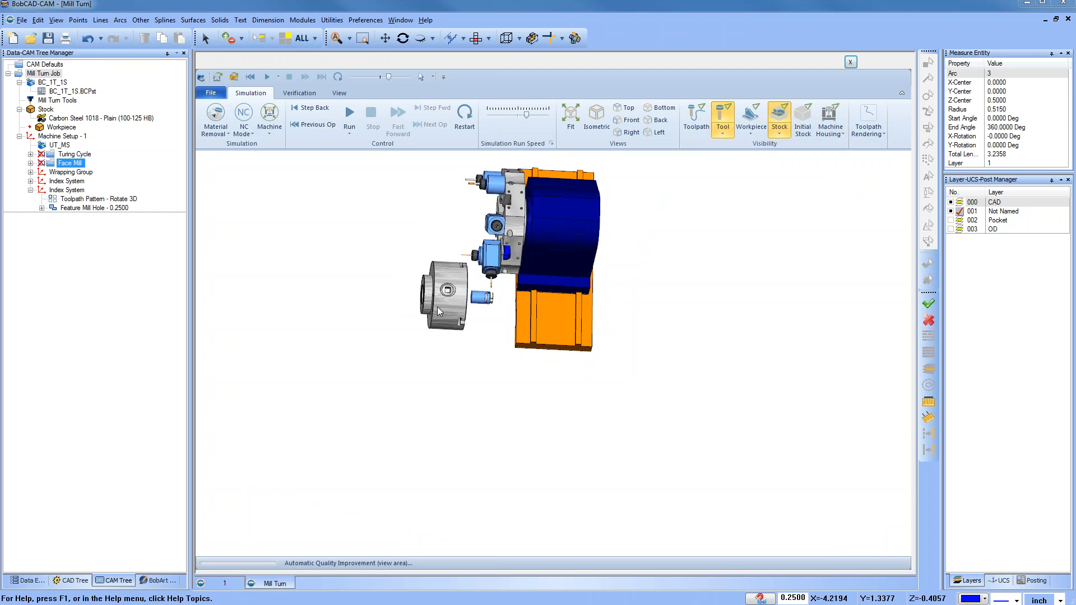
Step: Hide the chuck and spindle so the part and tools can be viewed on their own
right_click(438, 308)
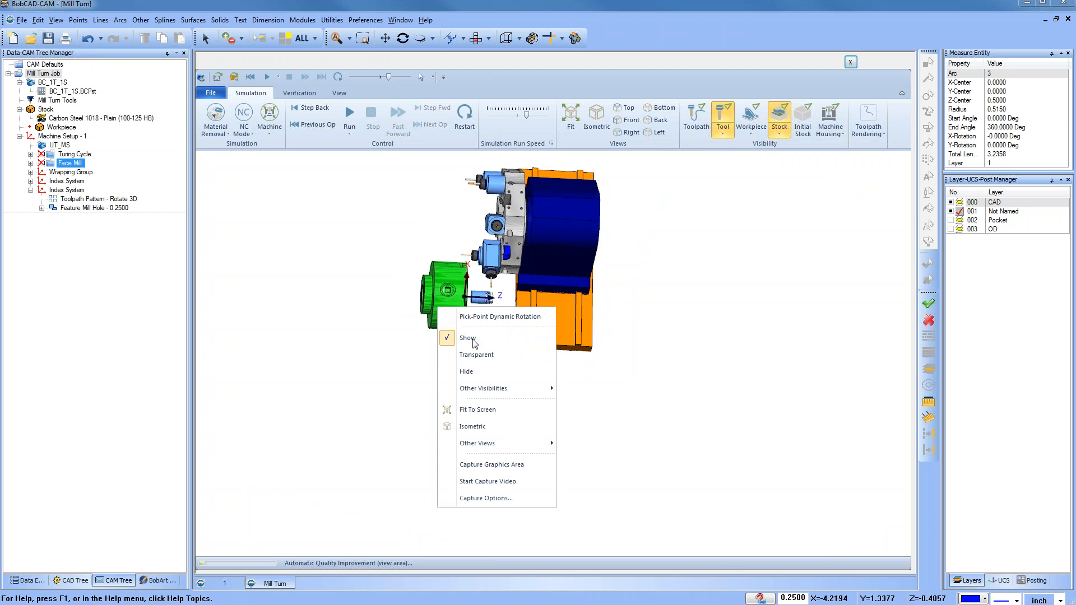
left_click(481, 373)
scroll(453, 301, "up", 5)
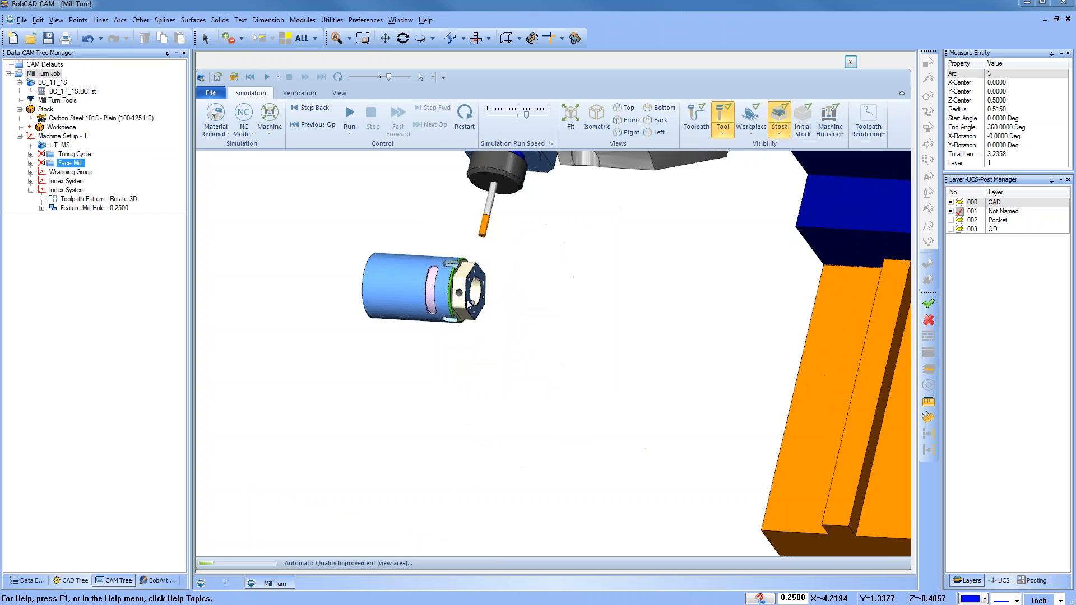
scroll(453, 301, "up", 5)
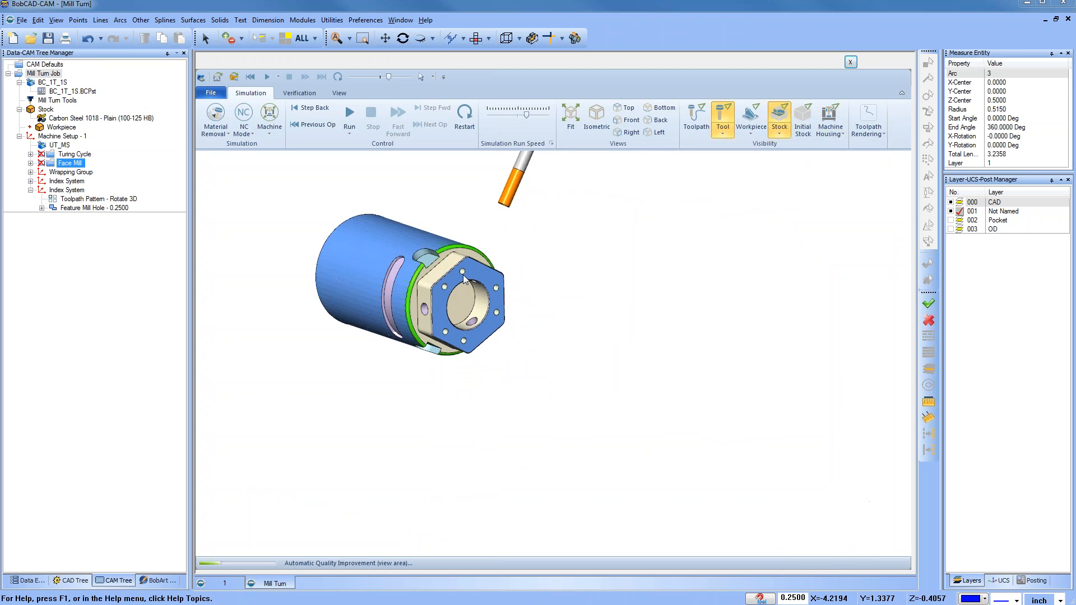
middle_click_drag(463, 324, 521, 316)
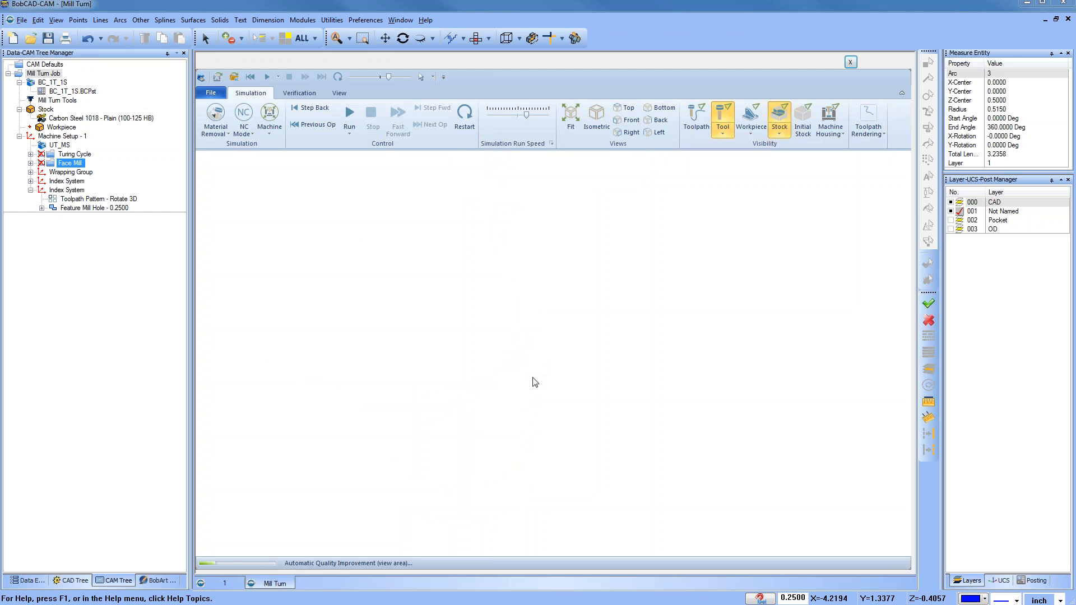
Step: Orbit and zoom around the simulated part and tools to examine the machined features
scroll(508, 303, "down", 3)
scroll(501, 253, "up", 4)
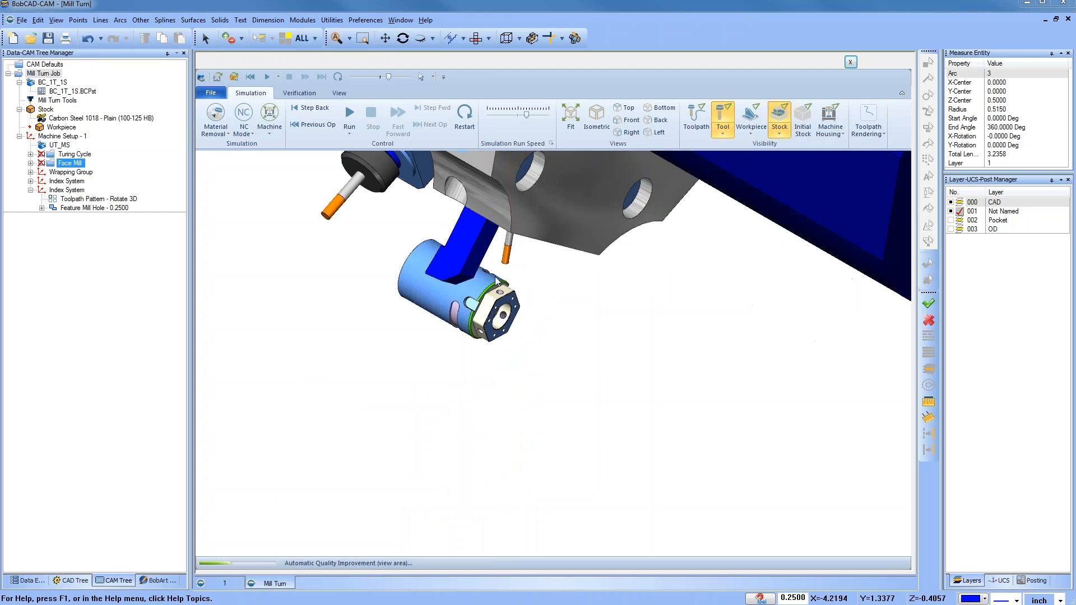
middle_click_drag(498, 291, 472, 284)
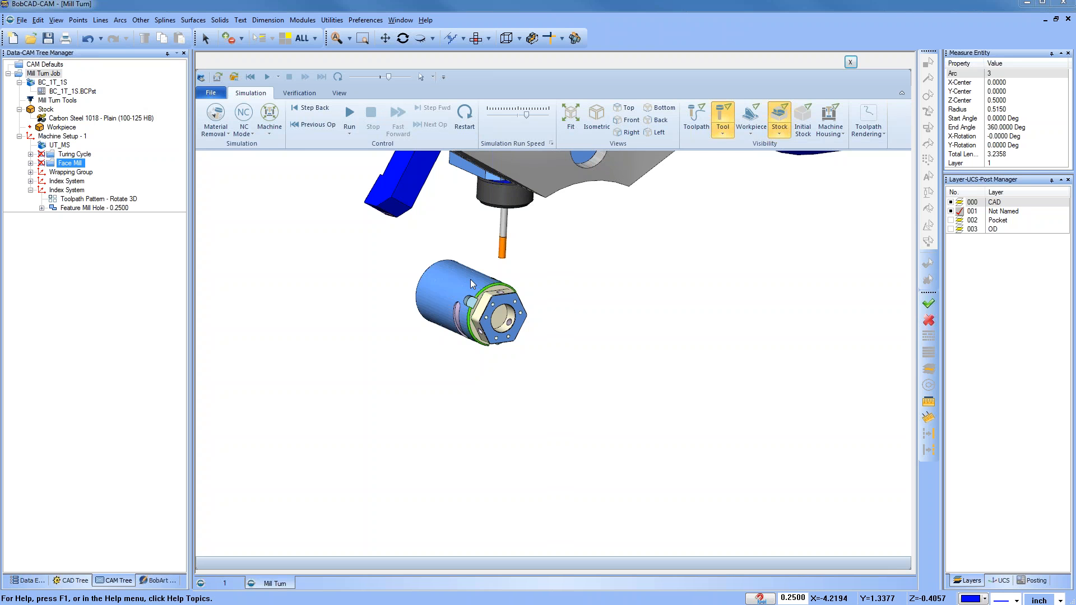
scroll(503, 317, "up", 3)
mouse_move(503, 315)
middle_mouse_down()
mouse_move(456, 312)
mouse_move(511, 322)
mouse_move(493, 322)
middle_mouse_up()
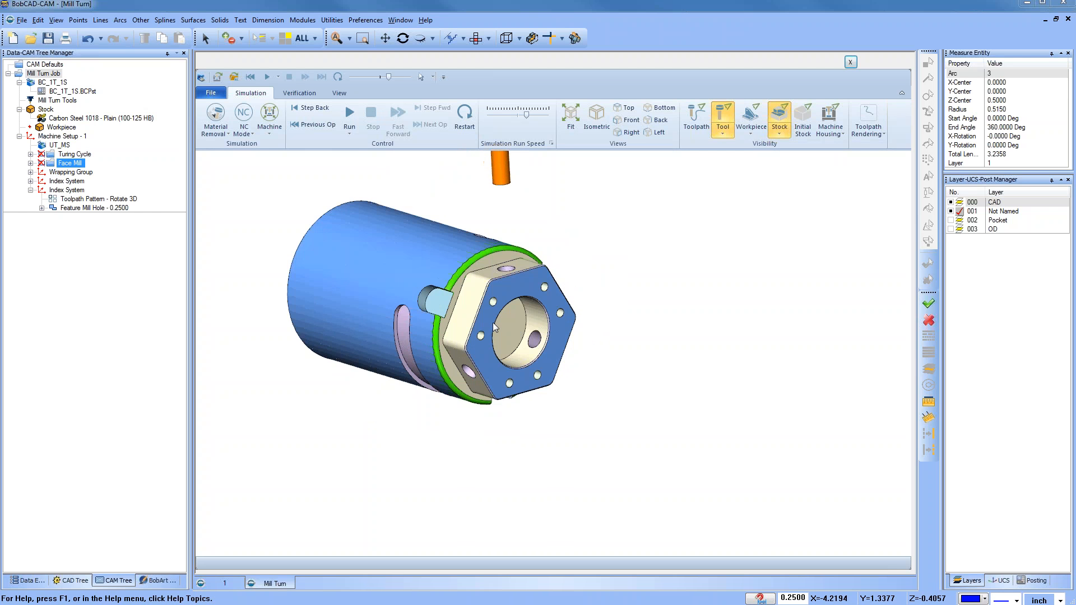
scroll(494, 326, "down", 2)
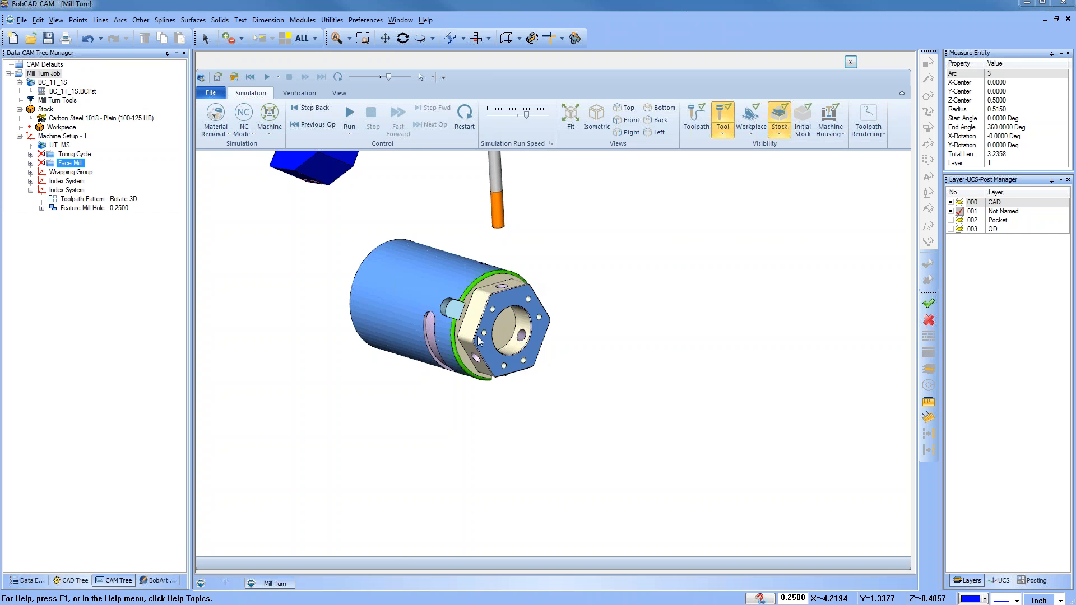
scroll(479, 340, "down", 2)
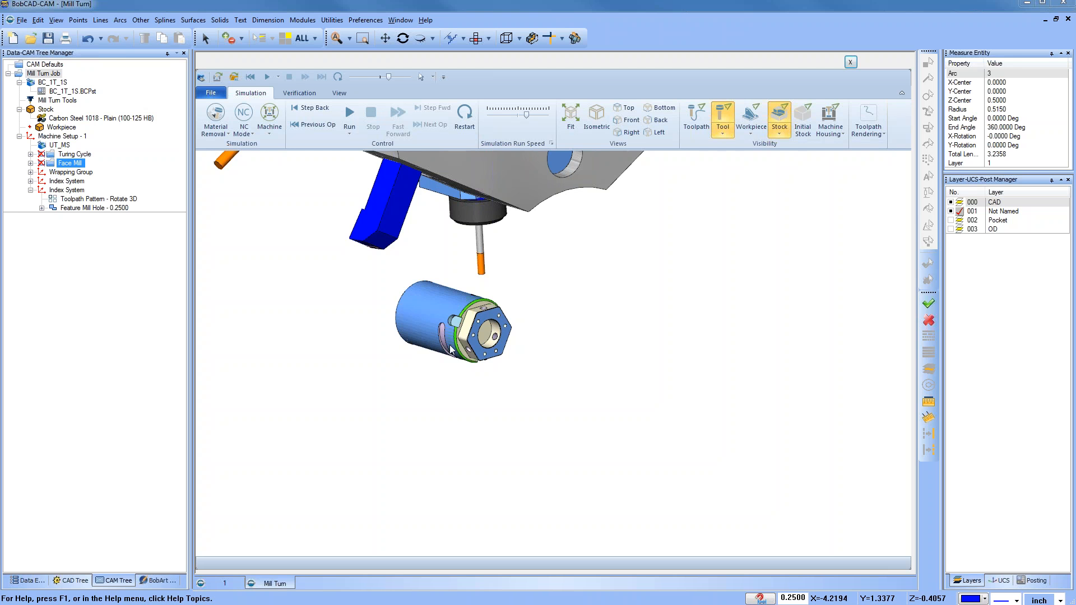
scroll(453, 350, "down", 2)
middle_click_drag(428, 425, 506, 422)
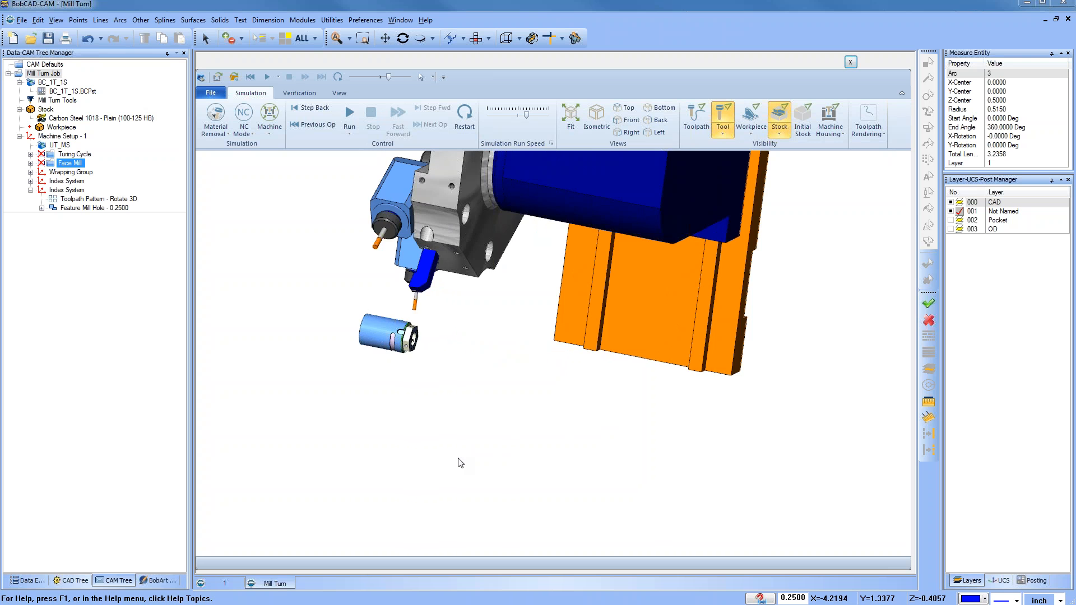
middle_click_drag(461, 464, 454, 452)
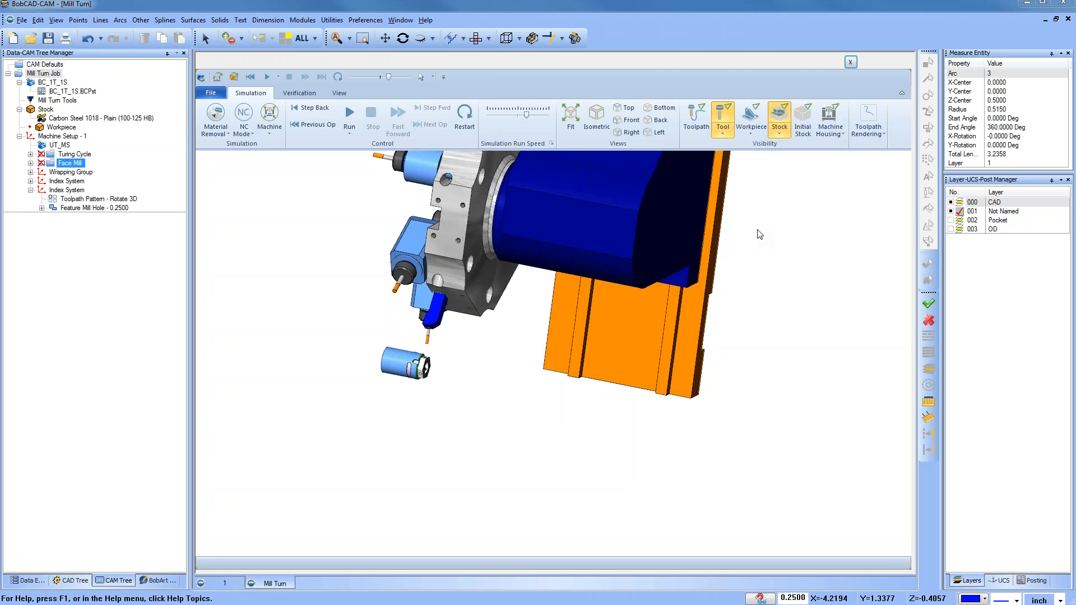
middle_click_drag(564, 375, 488, 341)
scroll(426, 345, "up", 8)
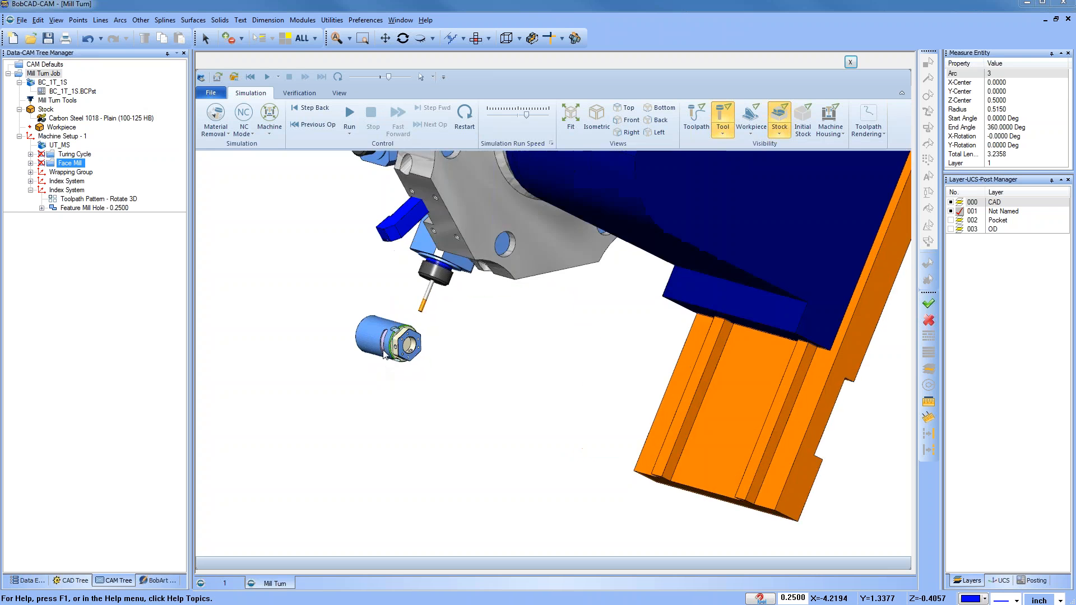
middle_click_drag(412, 353, 434, 362)
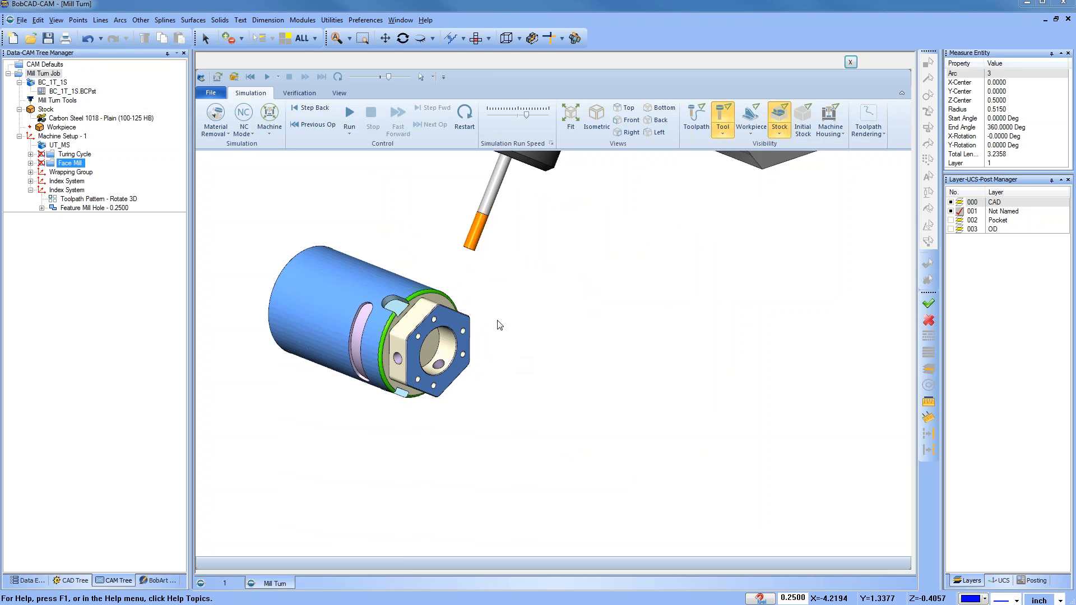
Step: Restart the simulation and switch the machine display back on
left_click(464, 115)
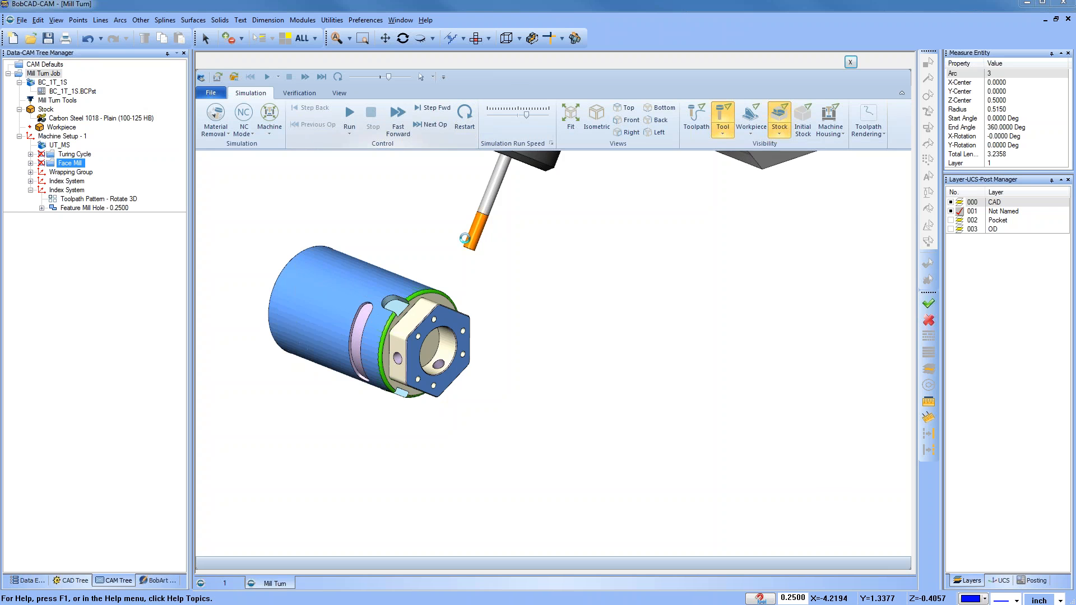
scroll(394, 220, "down", 3)
left_click(268, 134)
left_click(283, 152)
left_click(271, 134)
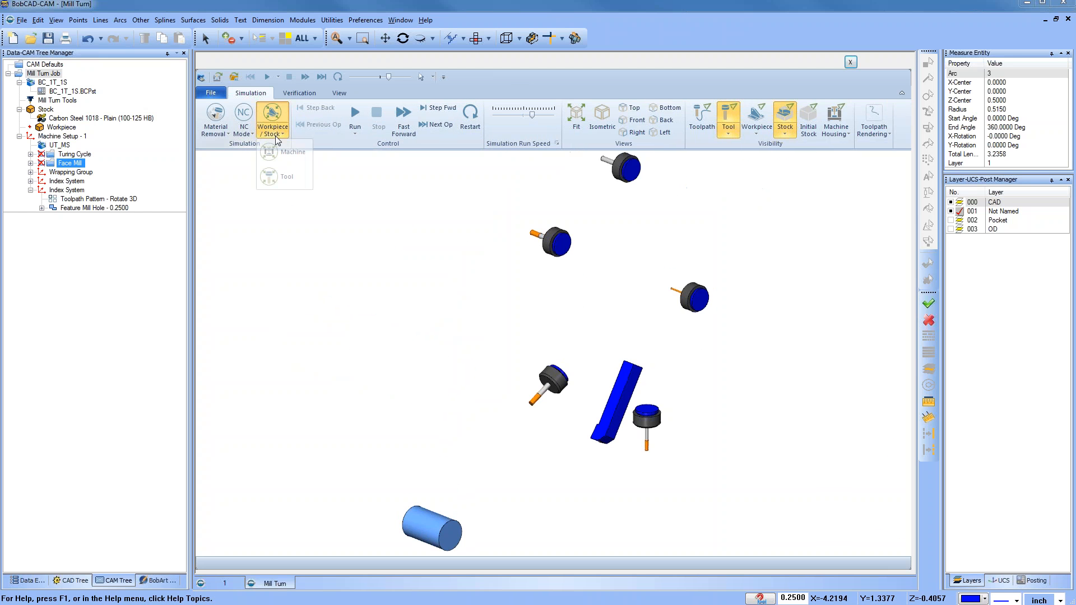
left_click(286, 152)
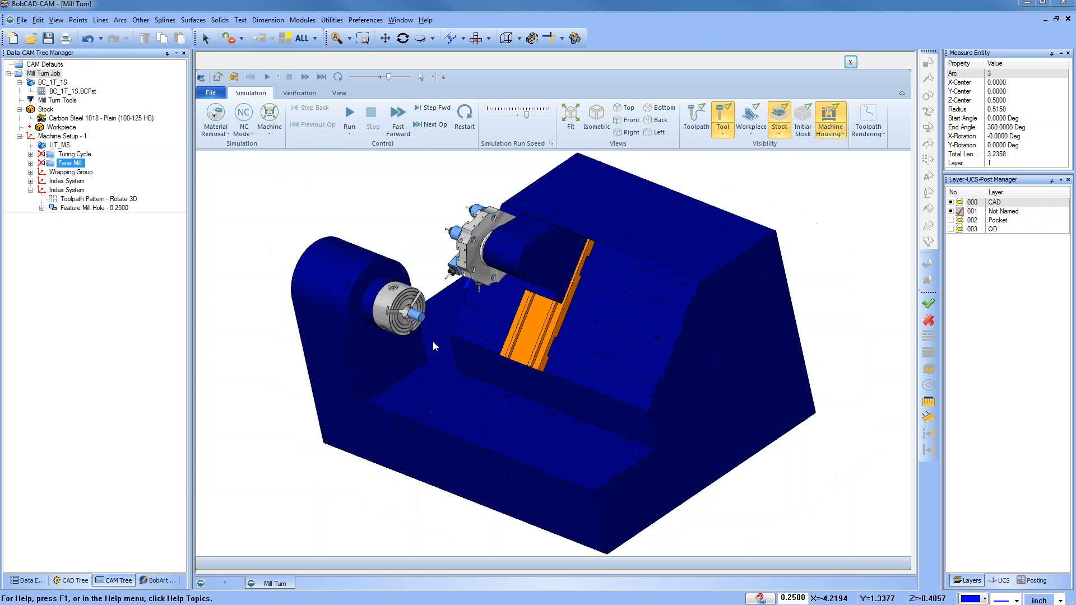
Step: Run the simulation and zoom in to watch the tool machining the part
scroll(434, 346, "up", 4)
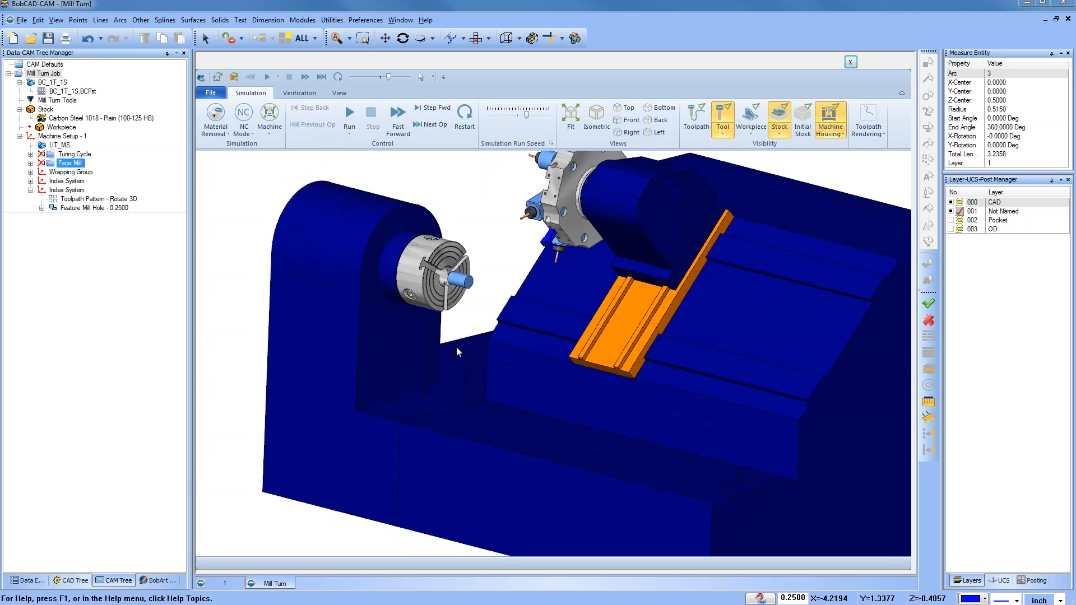
scroll(456, 351, "up", 3)
left_click(349, 116)
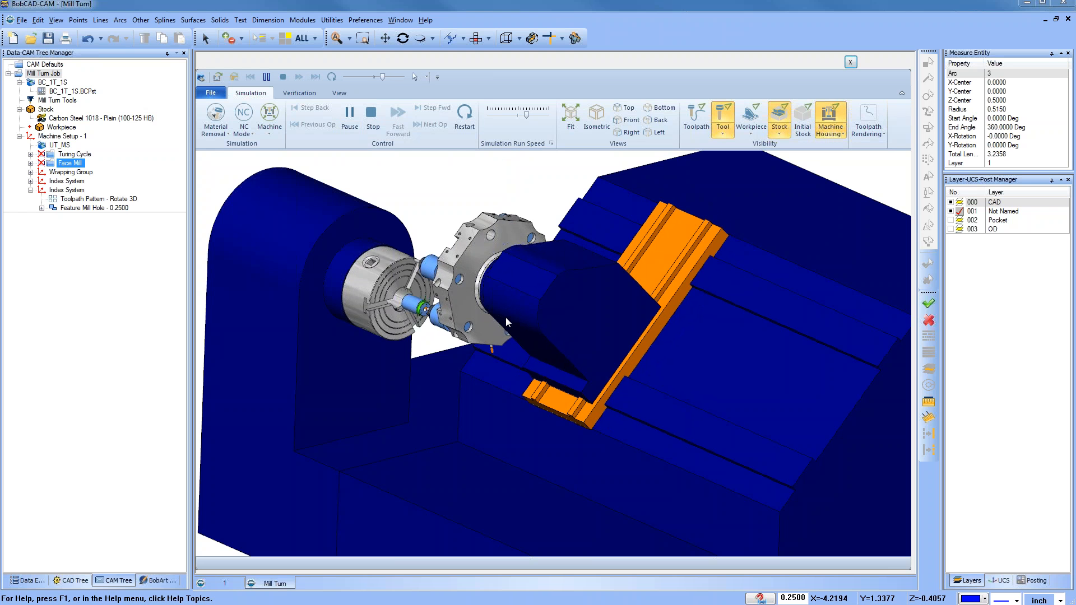
scroll(423, 313, "up", 1)
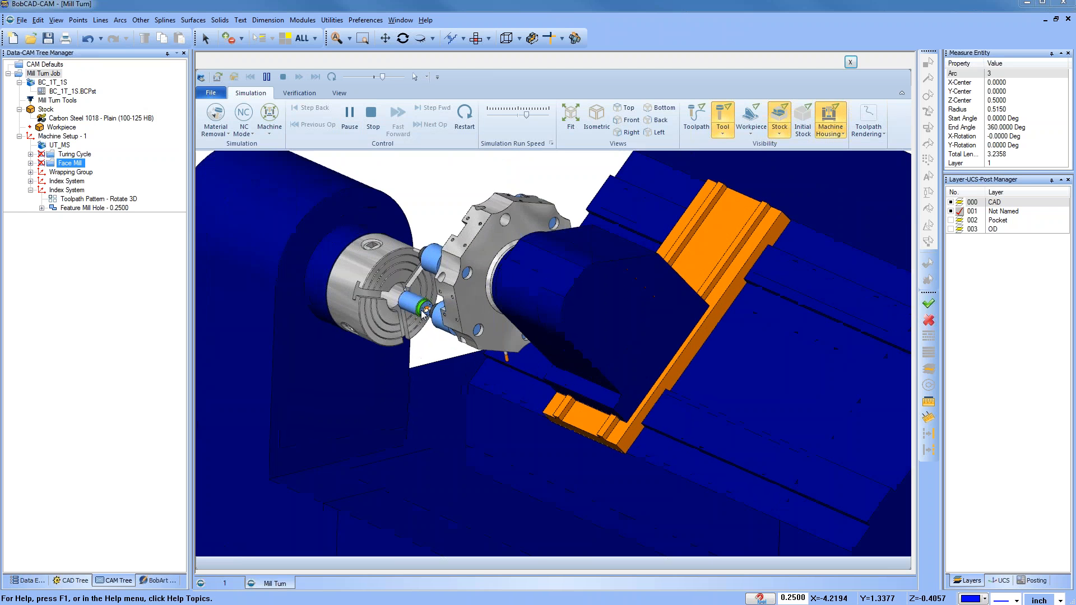
scroll(424, 311, "up", 4)
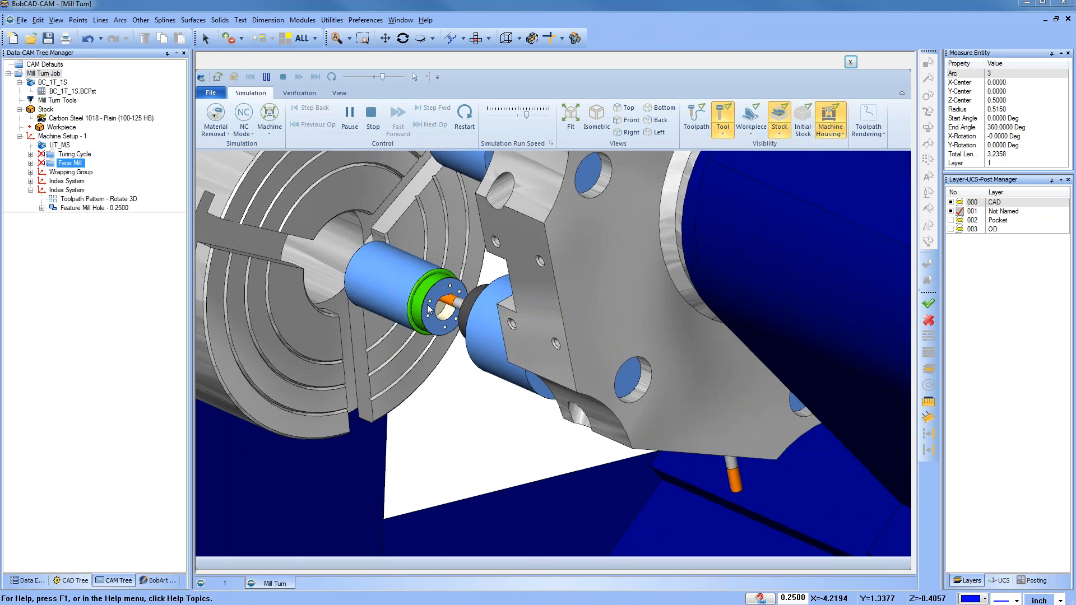
scroll(402, 262, "down", 2)
scroll(407, 388, "down", 3)
scroll(408, 284, "up", 3)
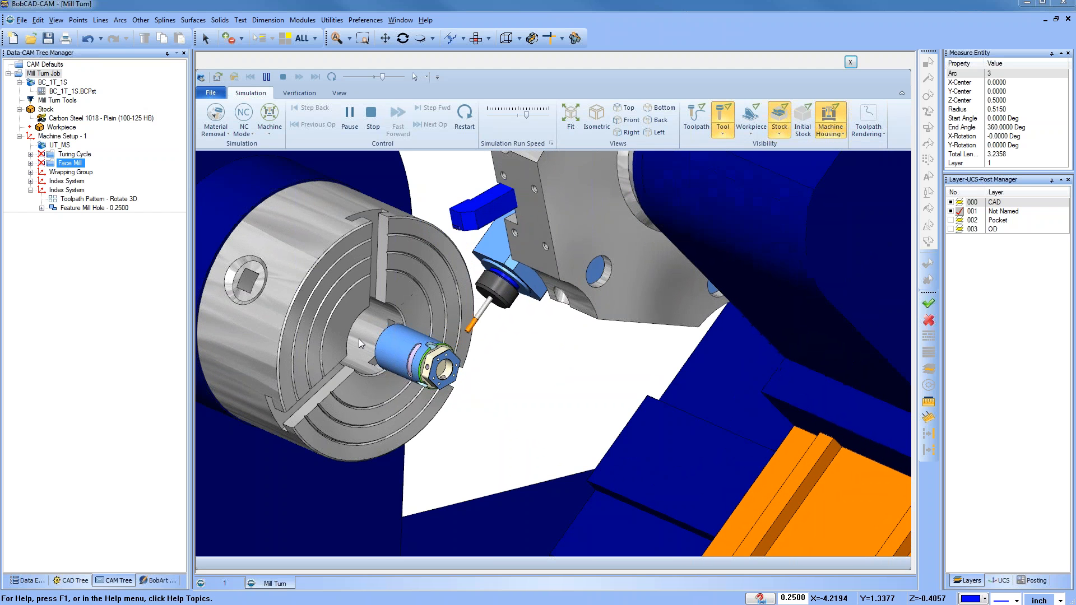
scroll(423, 363, "up", 5)
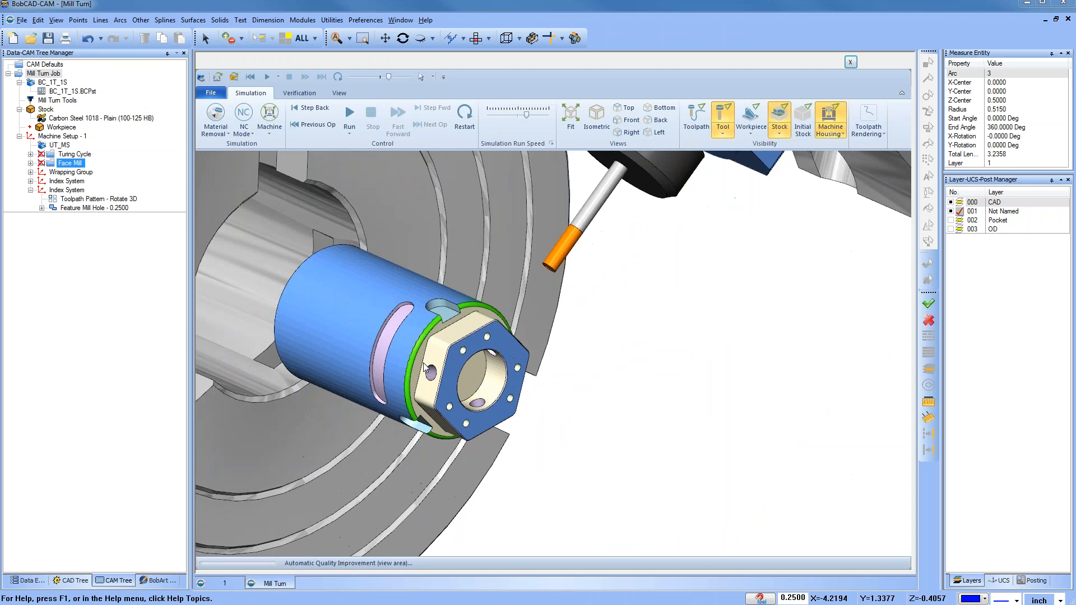